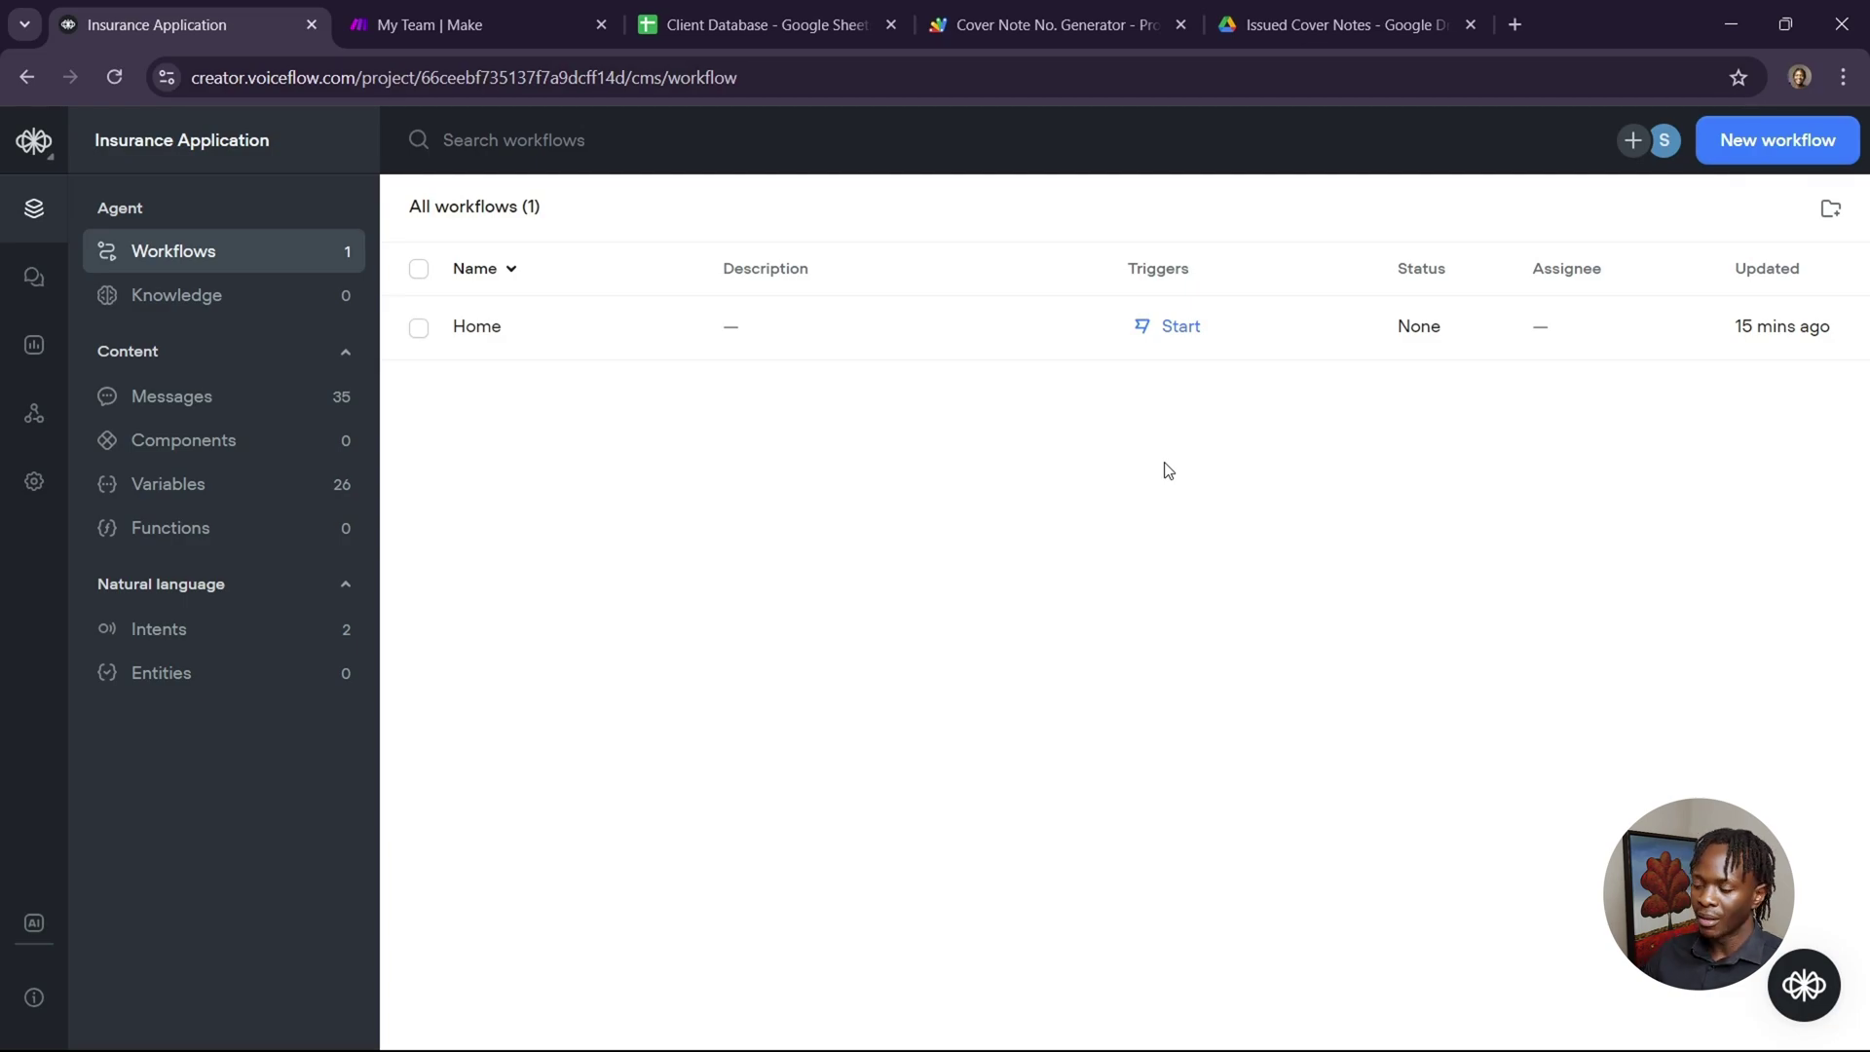
# Open the Home workflow canvas at its Start trigger, showing the Default start trigger settings.
pyautogui.click(1182, 327)
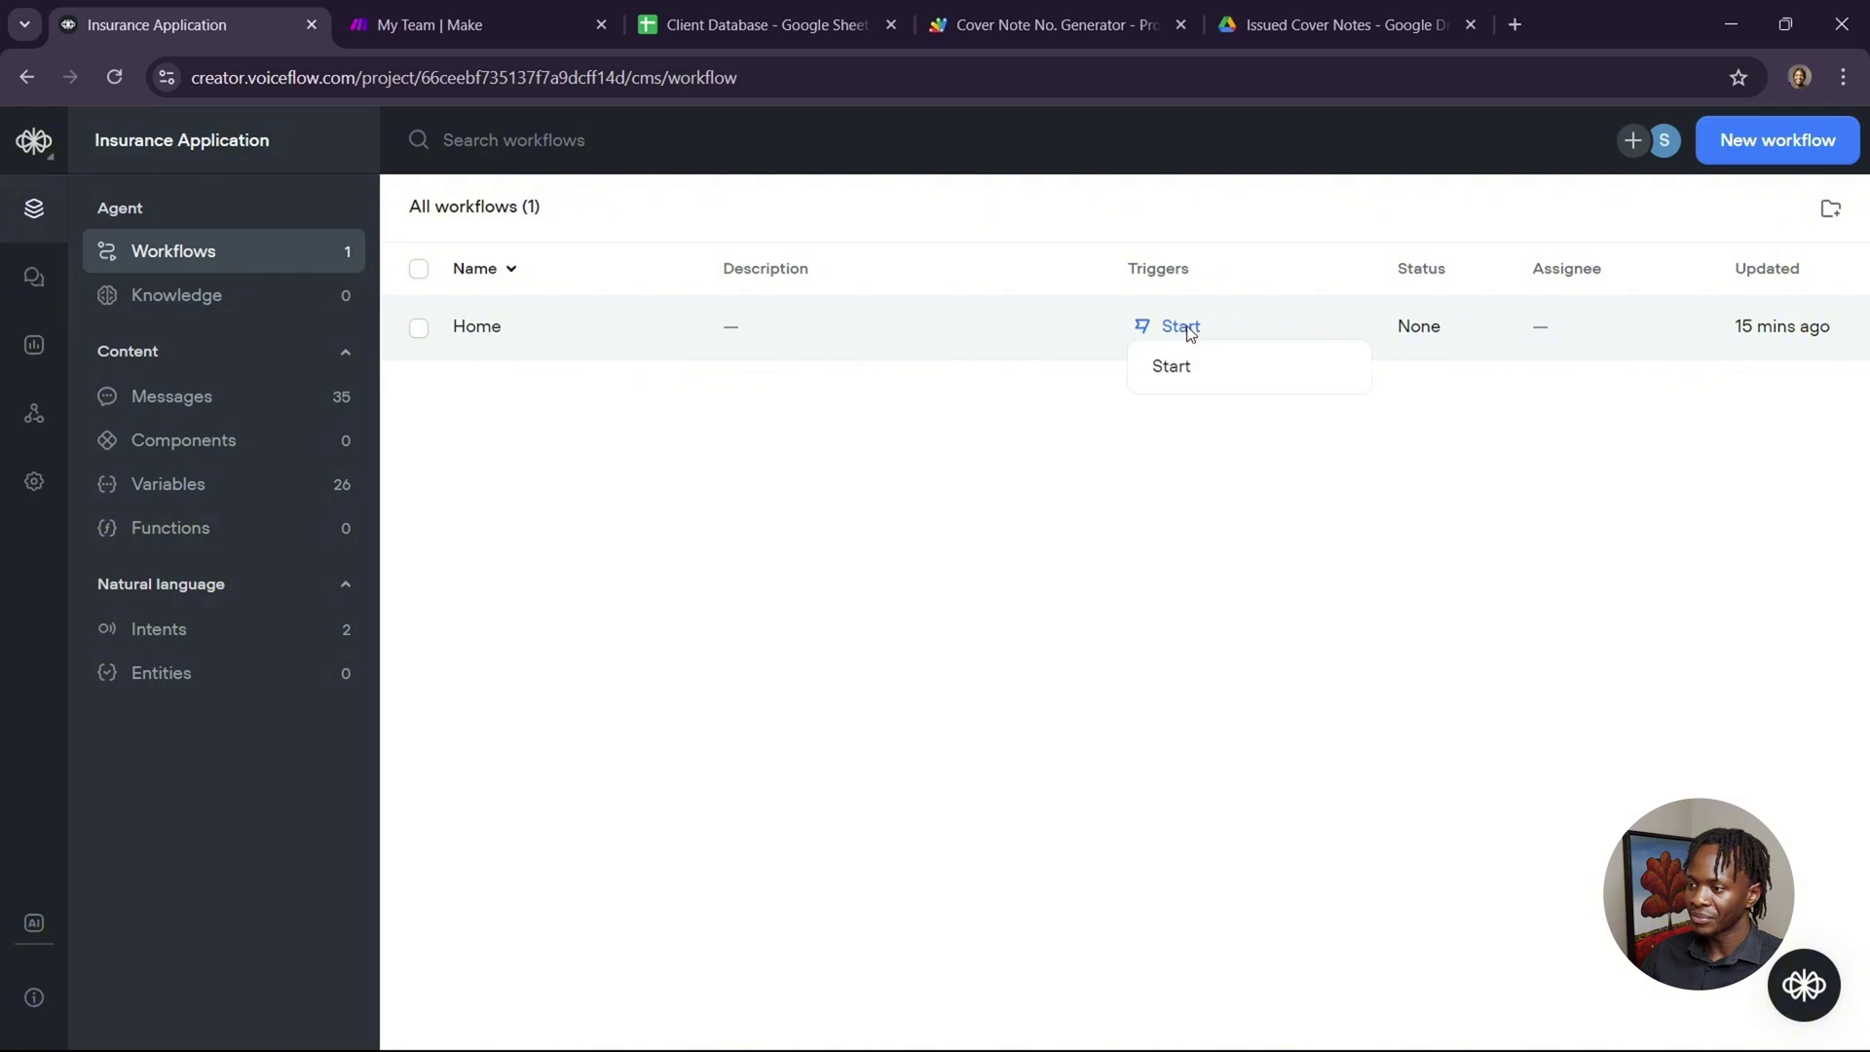
pyautogui.click(1172, 375)
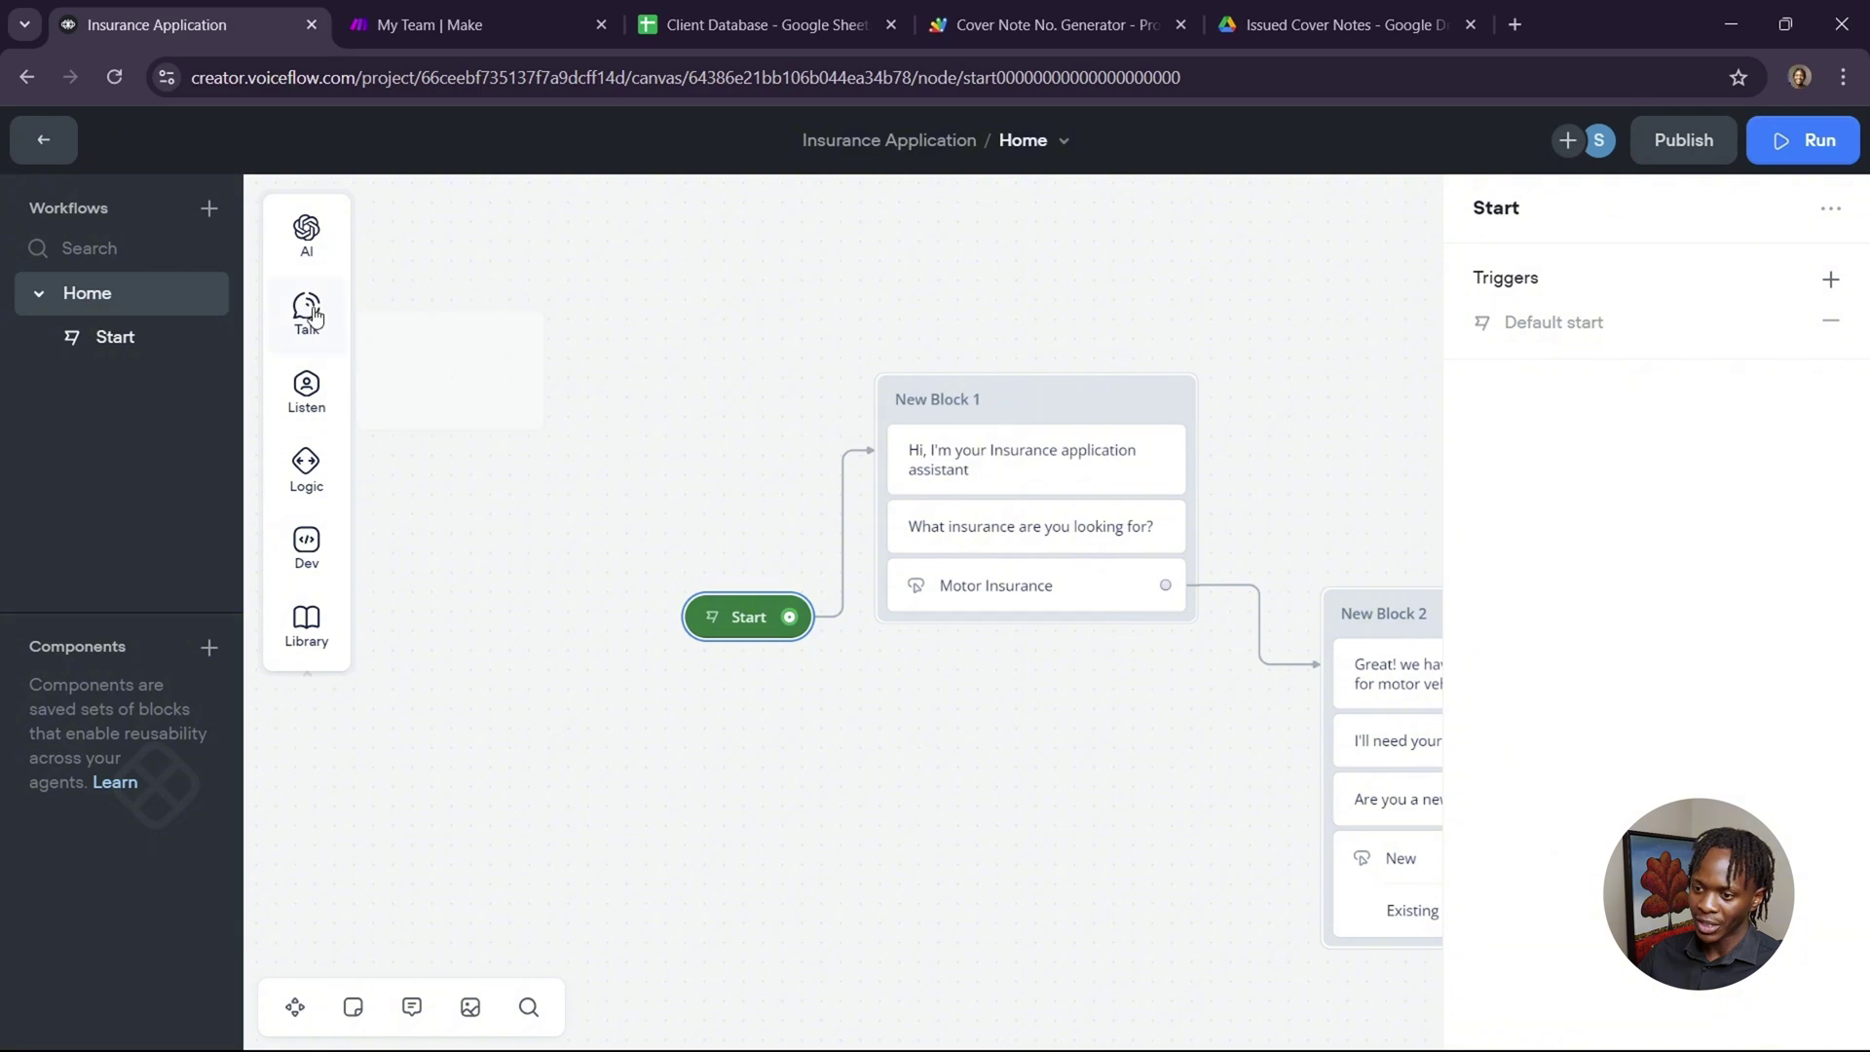
pyautogui.moveTo(312, 317)
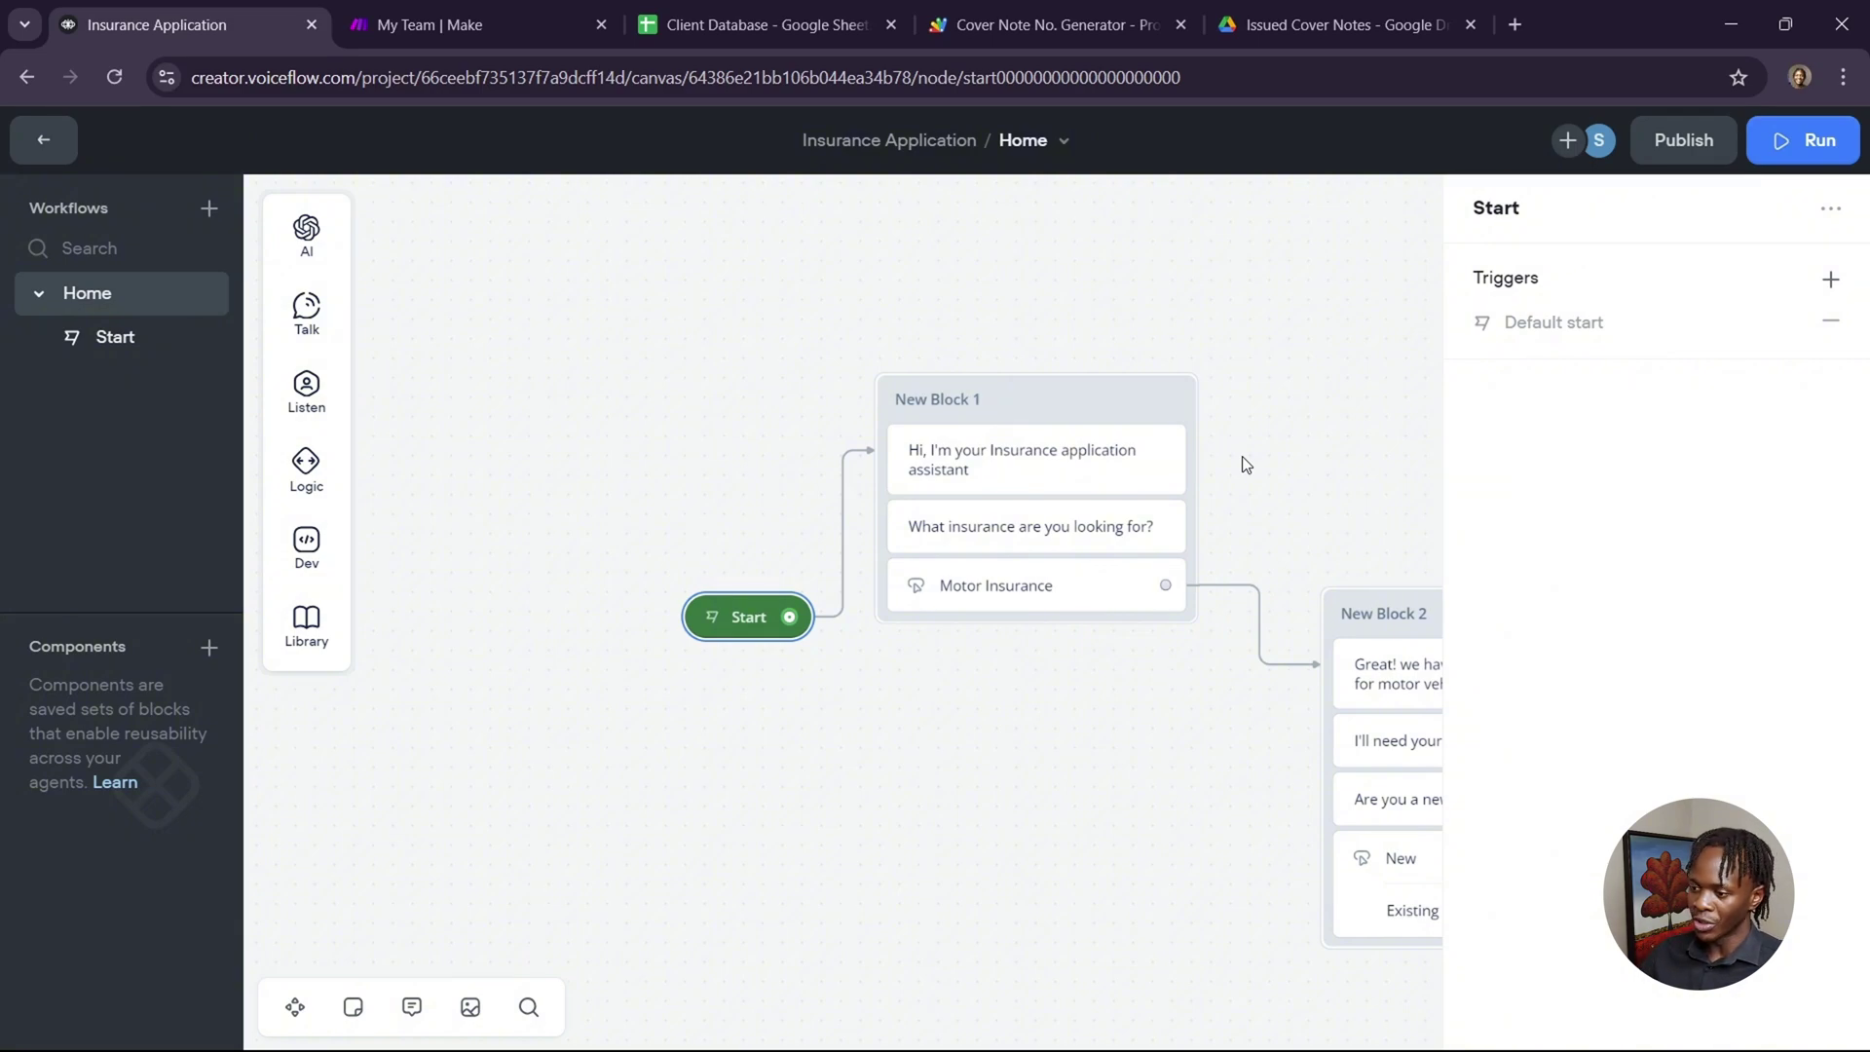
# Pan to New Block 2 and open the Buttons settings for its New and Existing choices.
pyautogui.hscroll(5, 1242, 455)
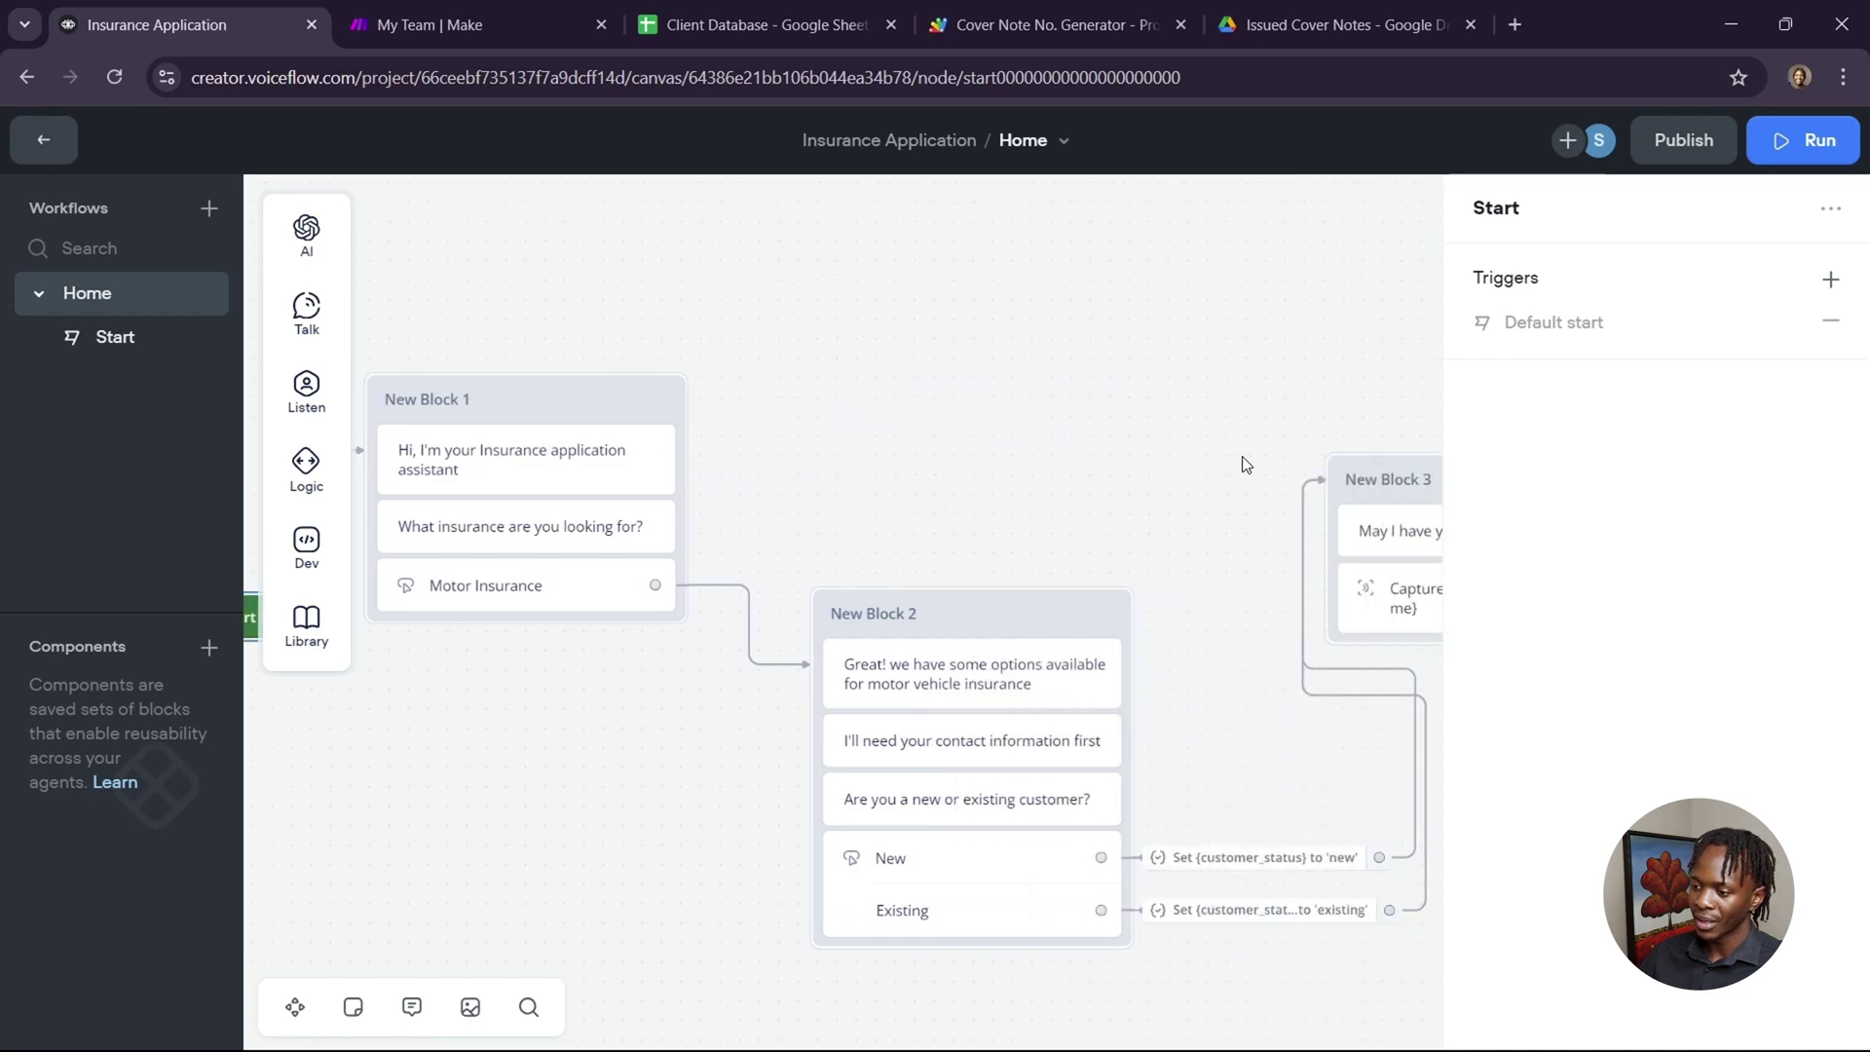
pyautogui.scroll(-3, 1209, 630)
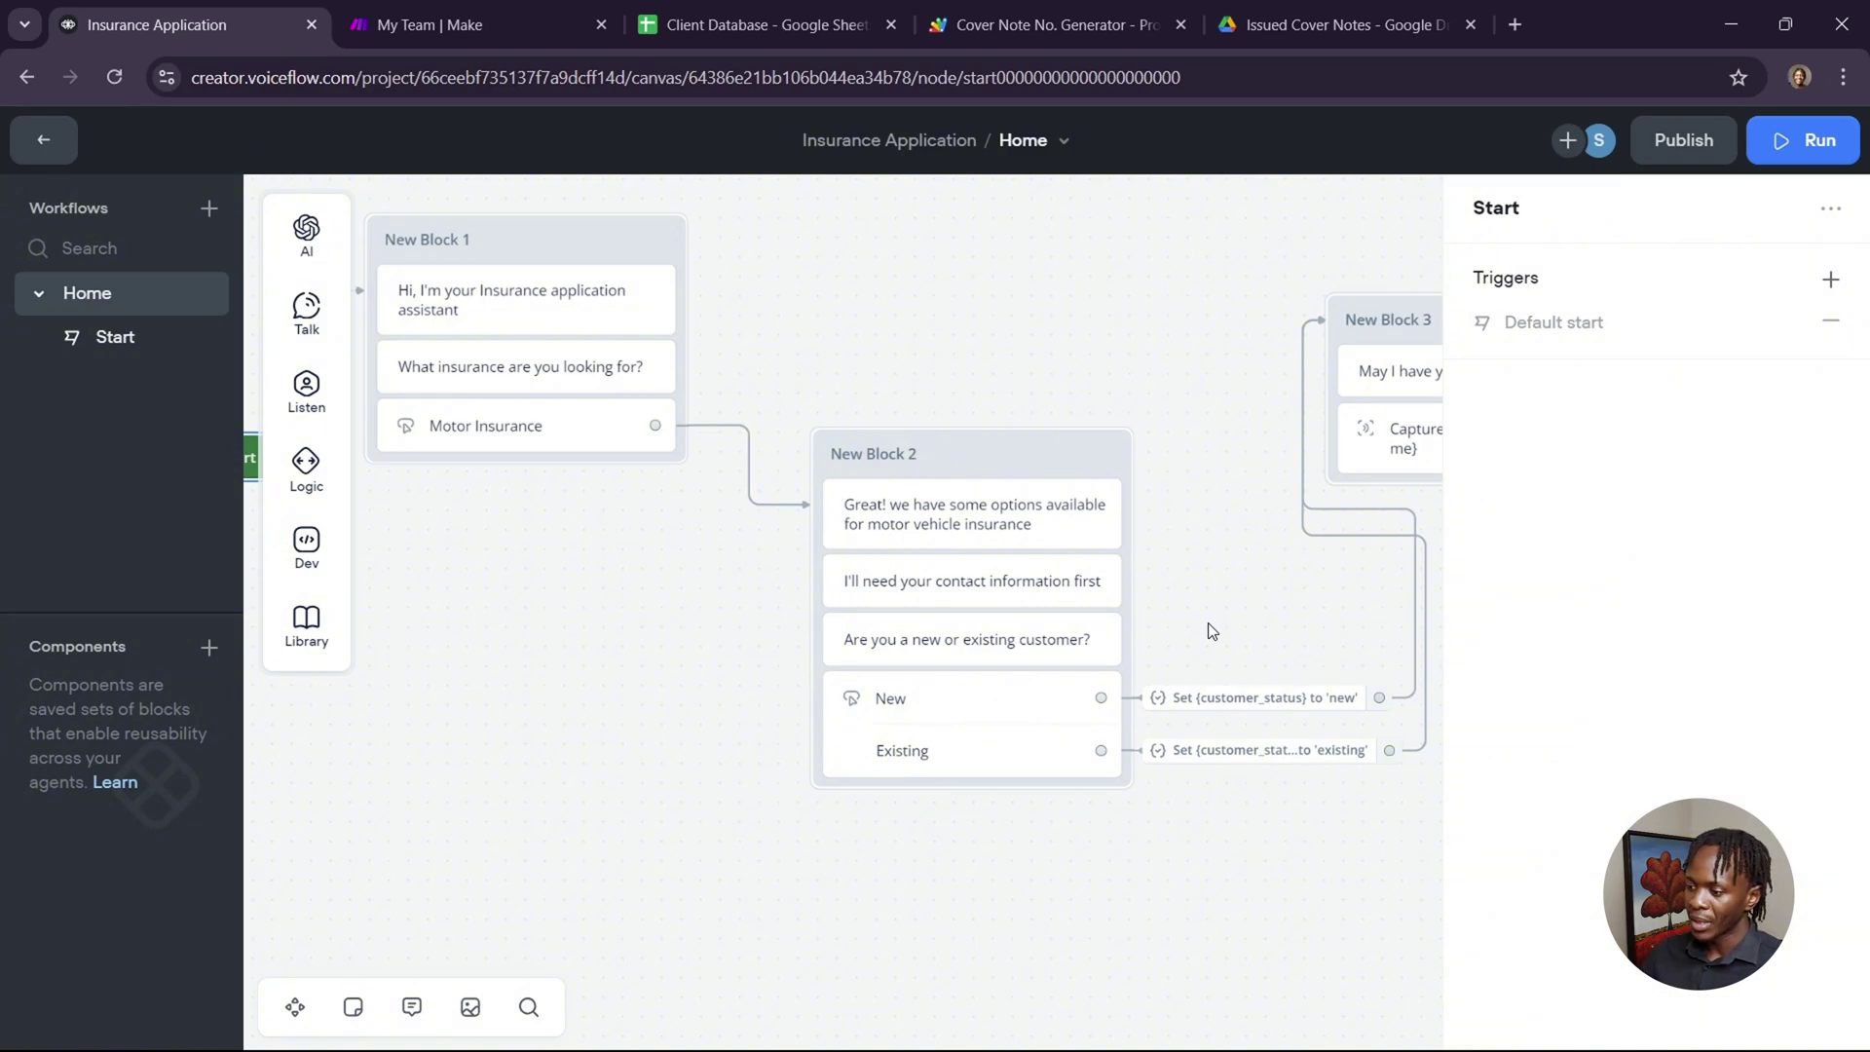
pyautogui.moveTo(290, 412)
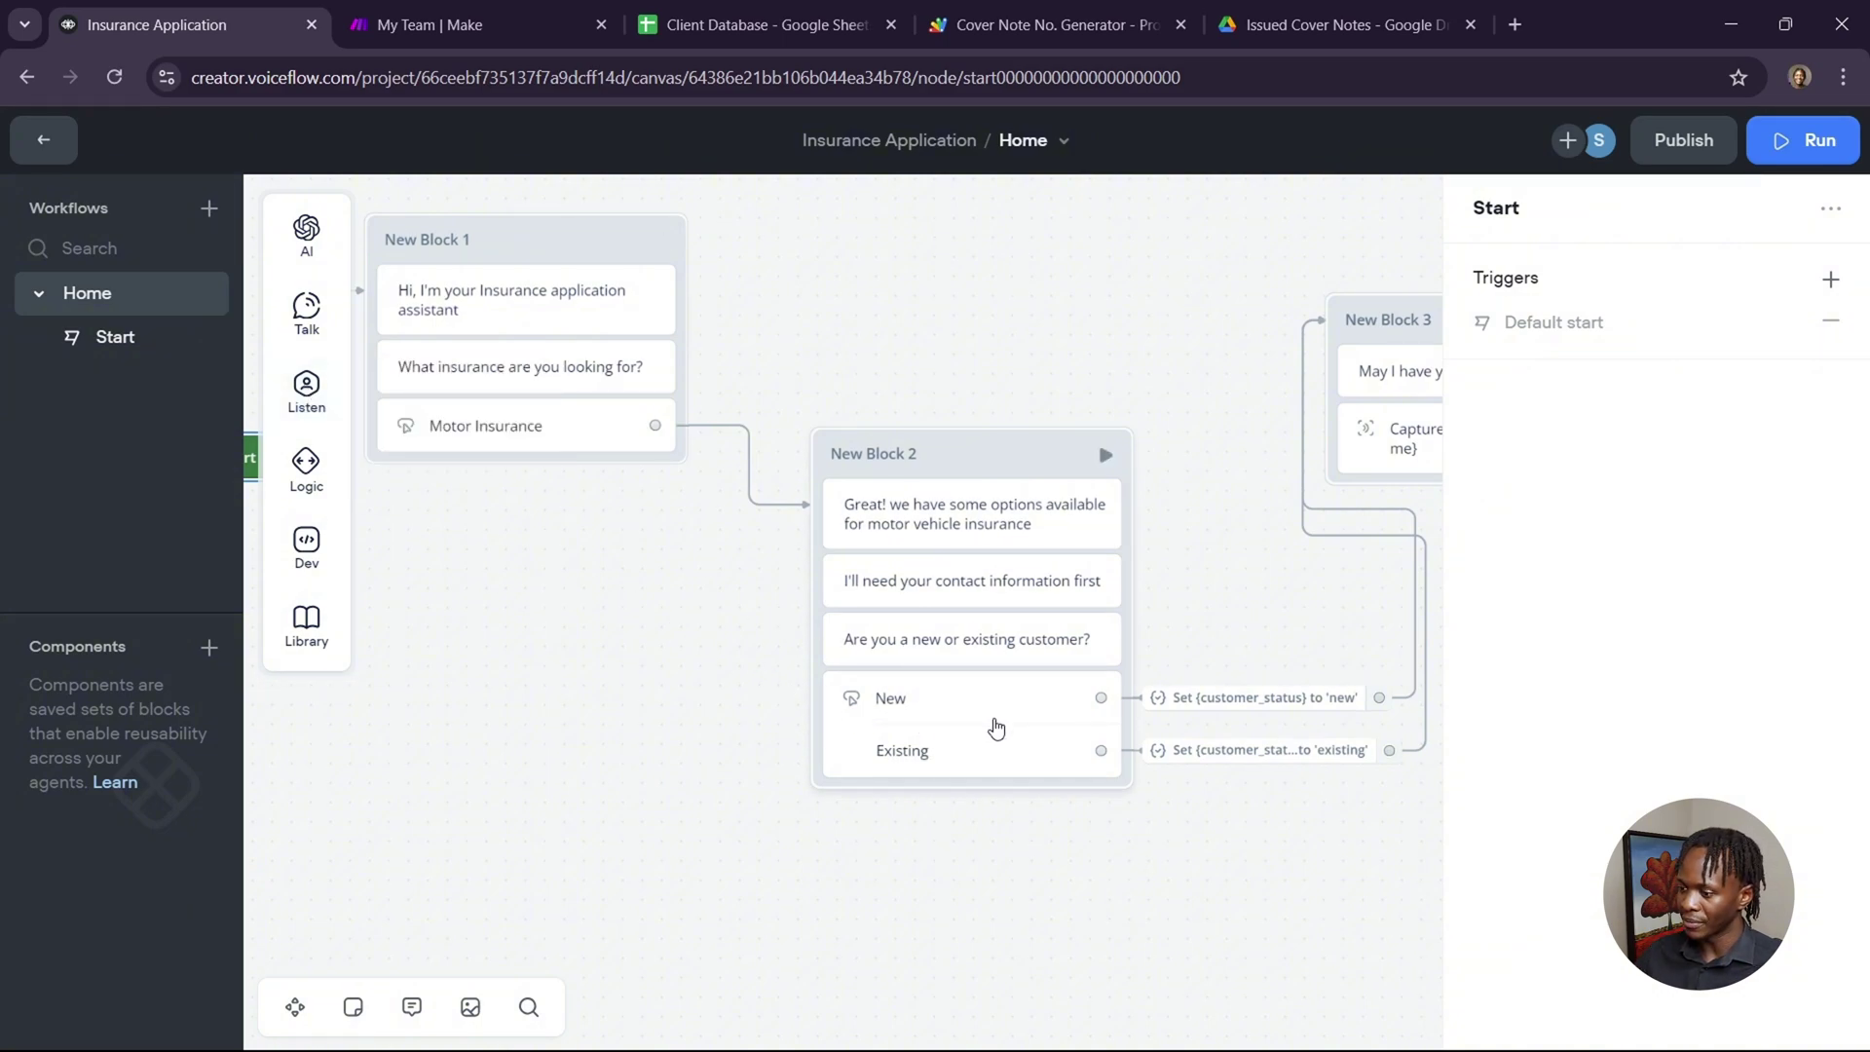
pyautogui.click(995, 729)
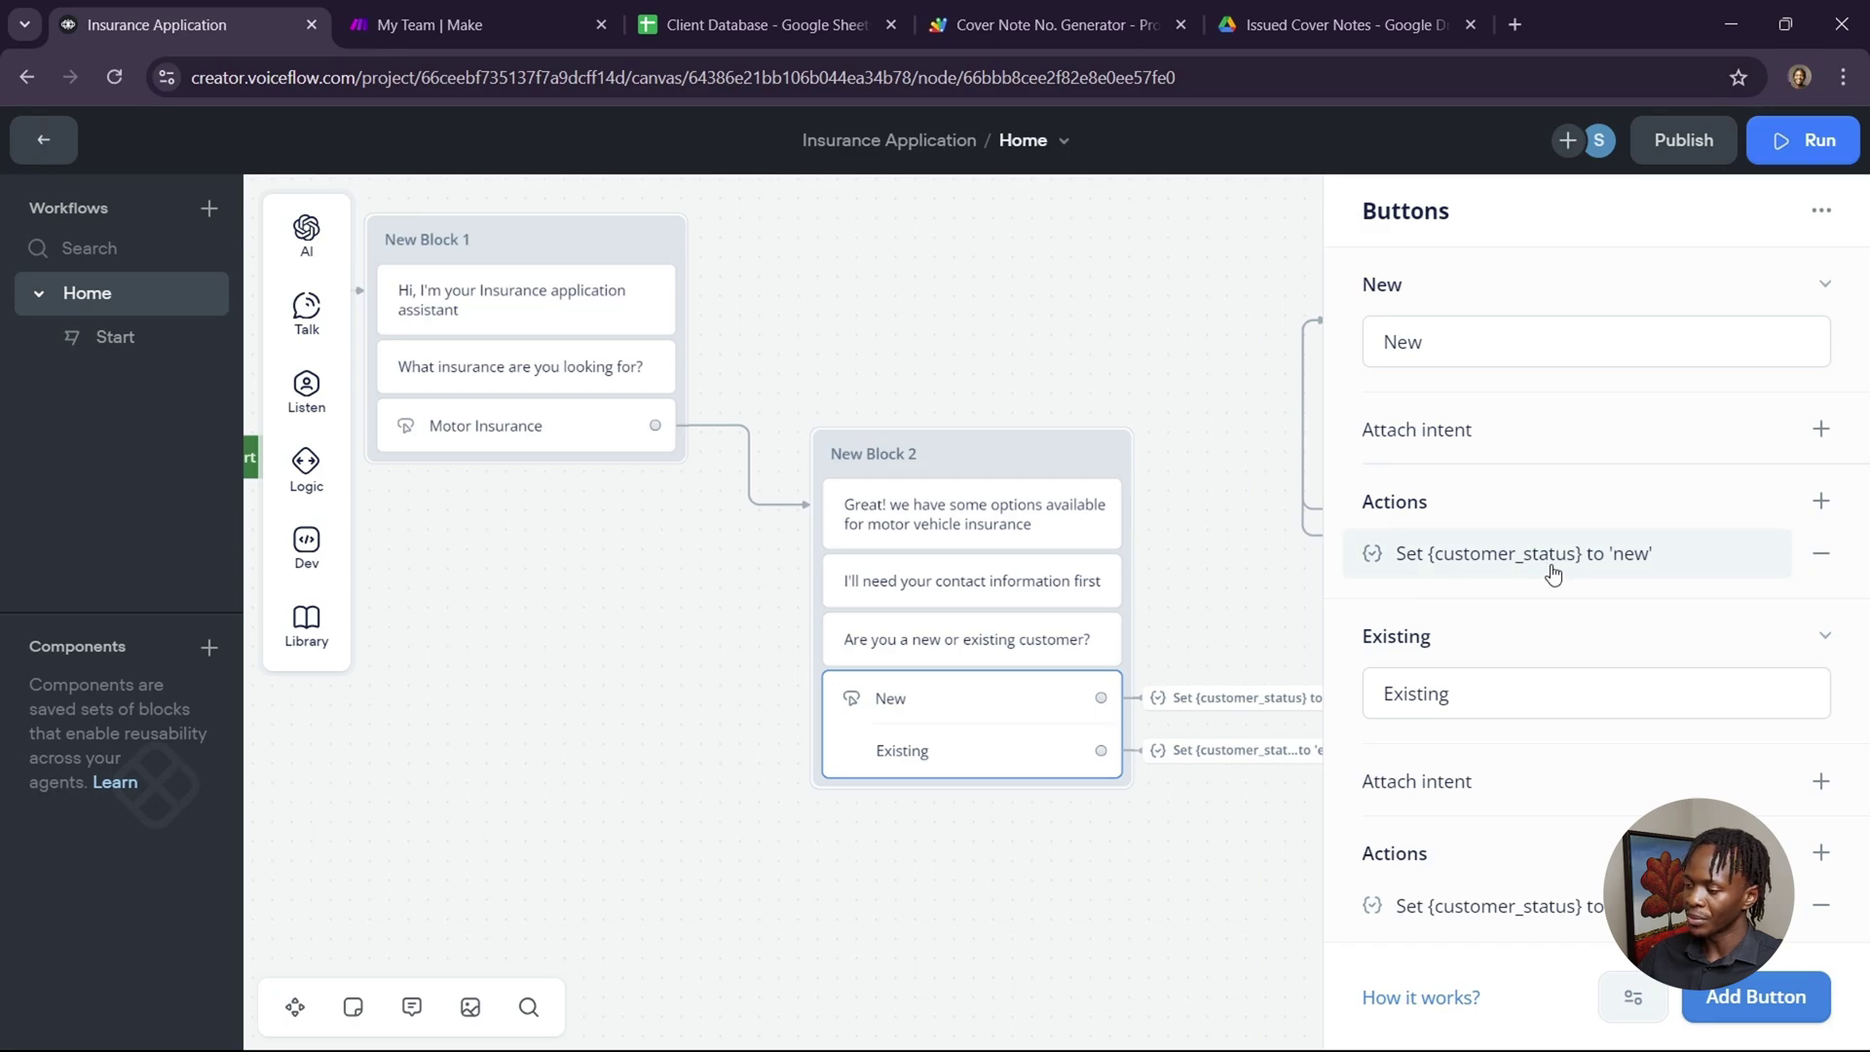
# Inspect the New choice's action setting customer_status to 'new', then close the editors.
pyautogui.click(1495, 566)
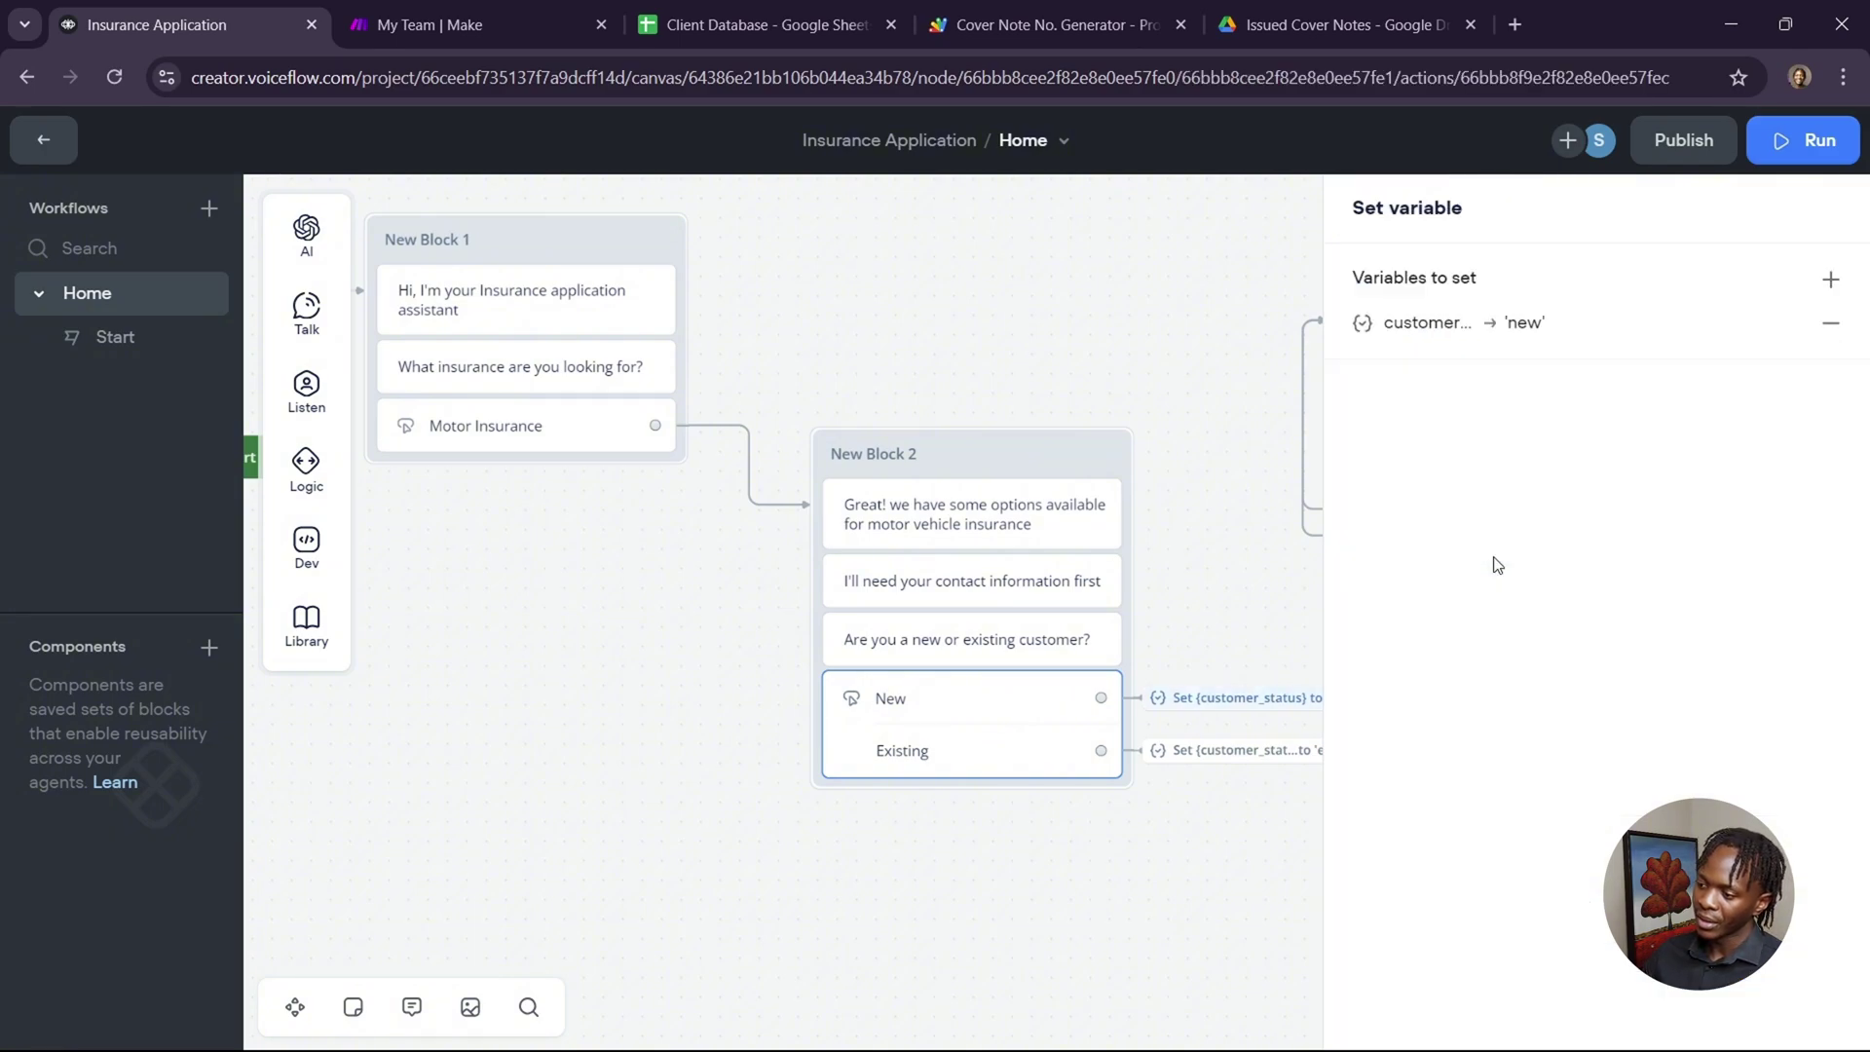
pyautogui.click(1544, 322)
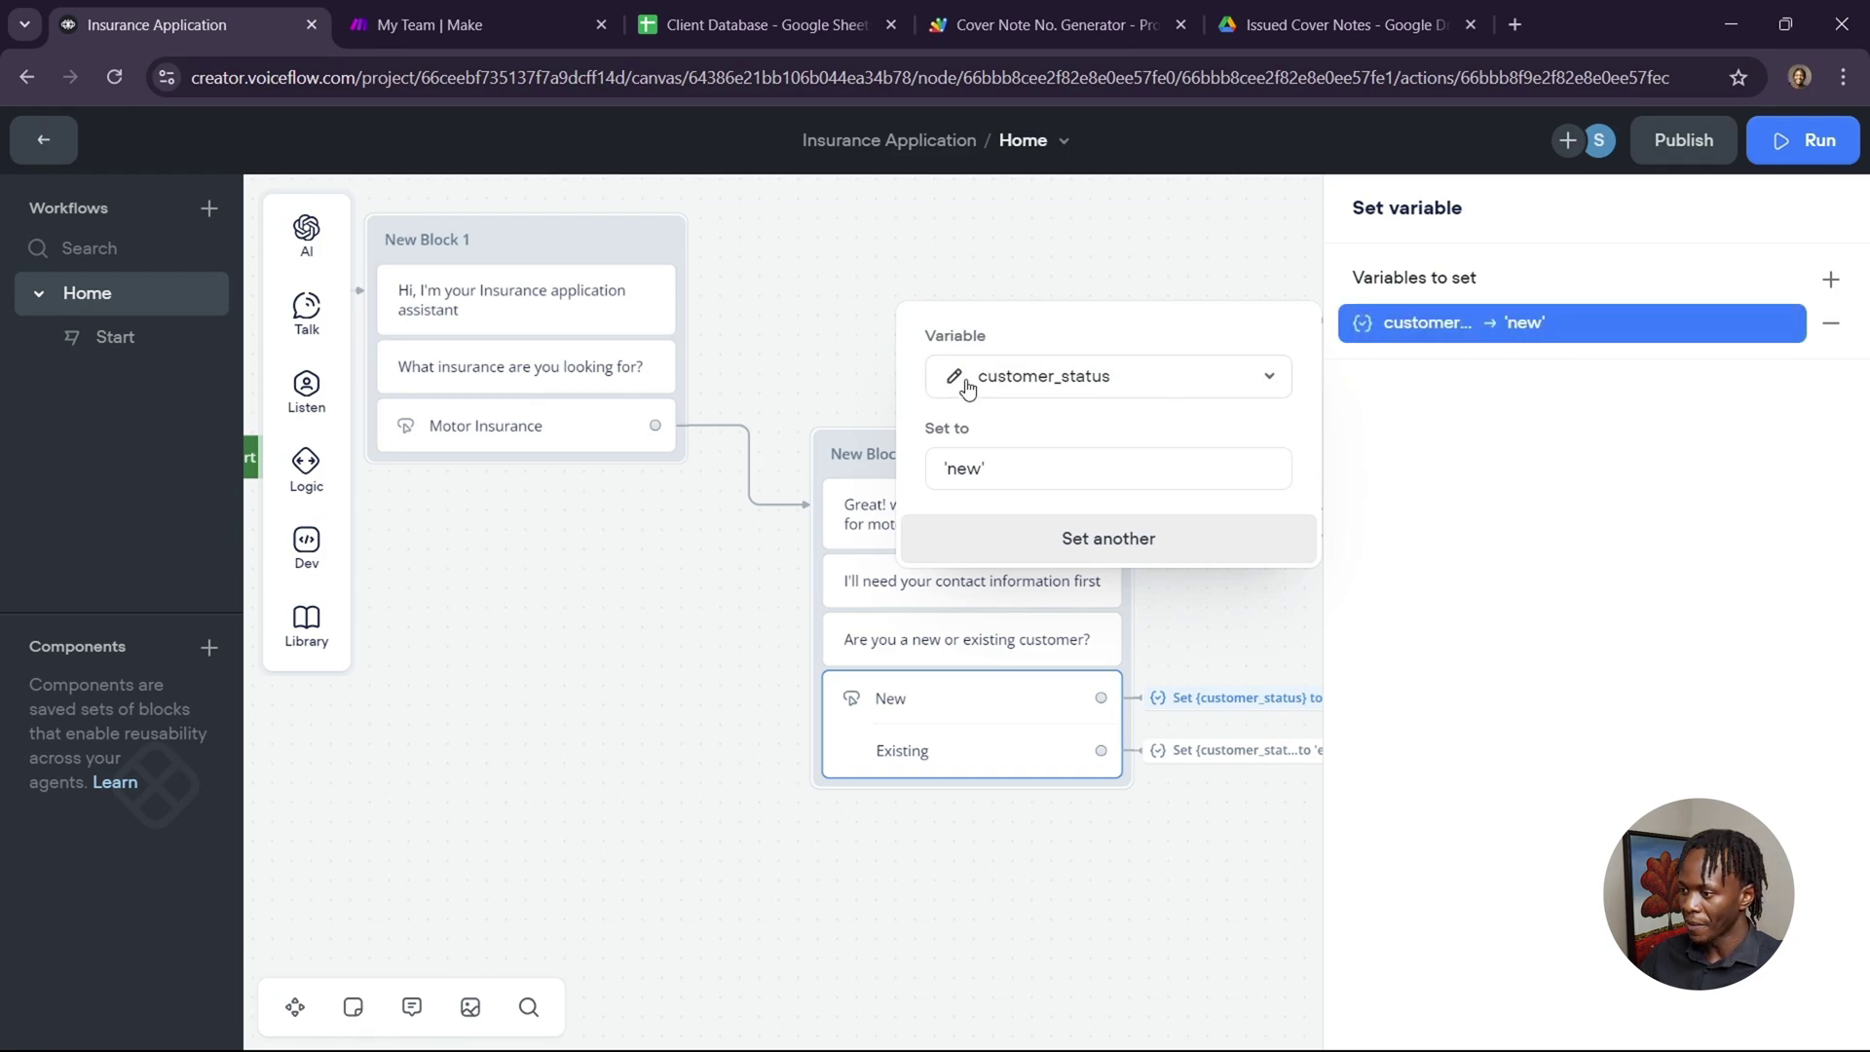
pyautogui.click(1167, 385)
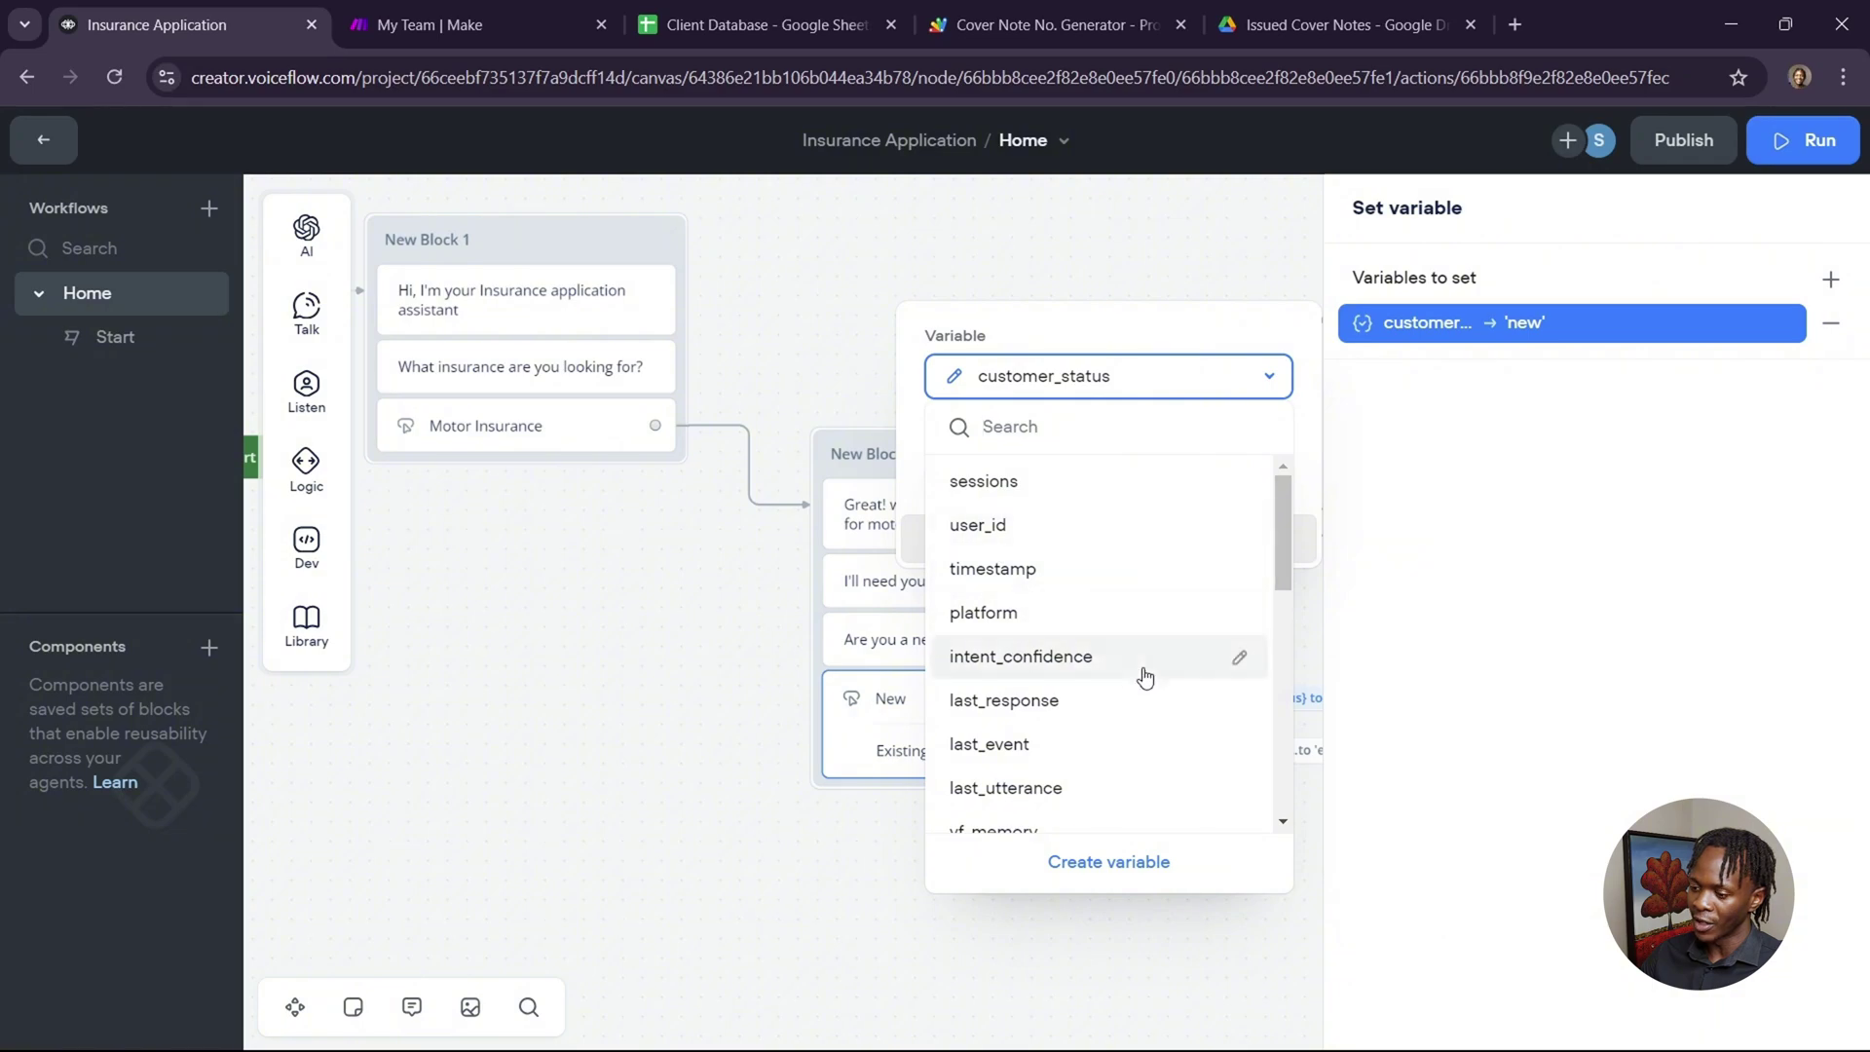
pyautogui.scroll(-5, 1139, 679)
pyautogui.scroll(8, 1136, 682)
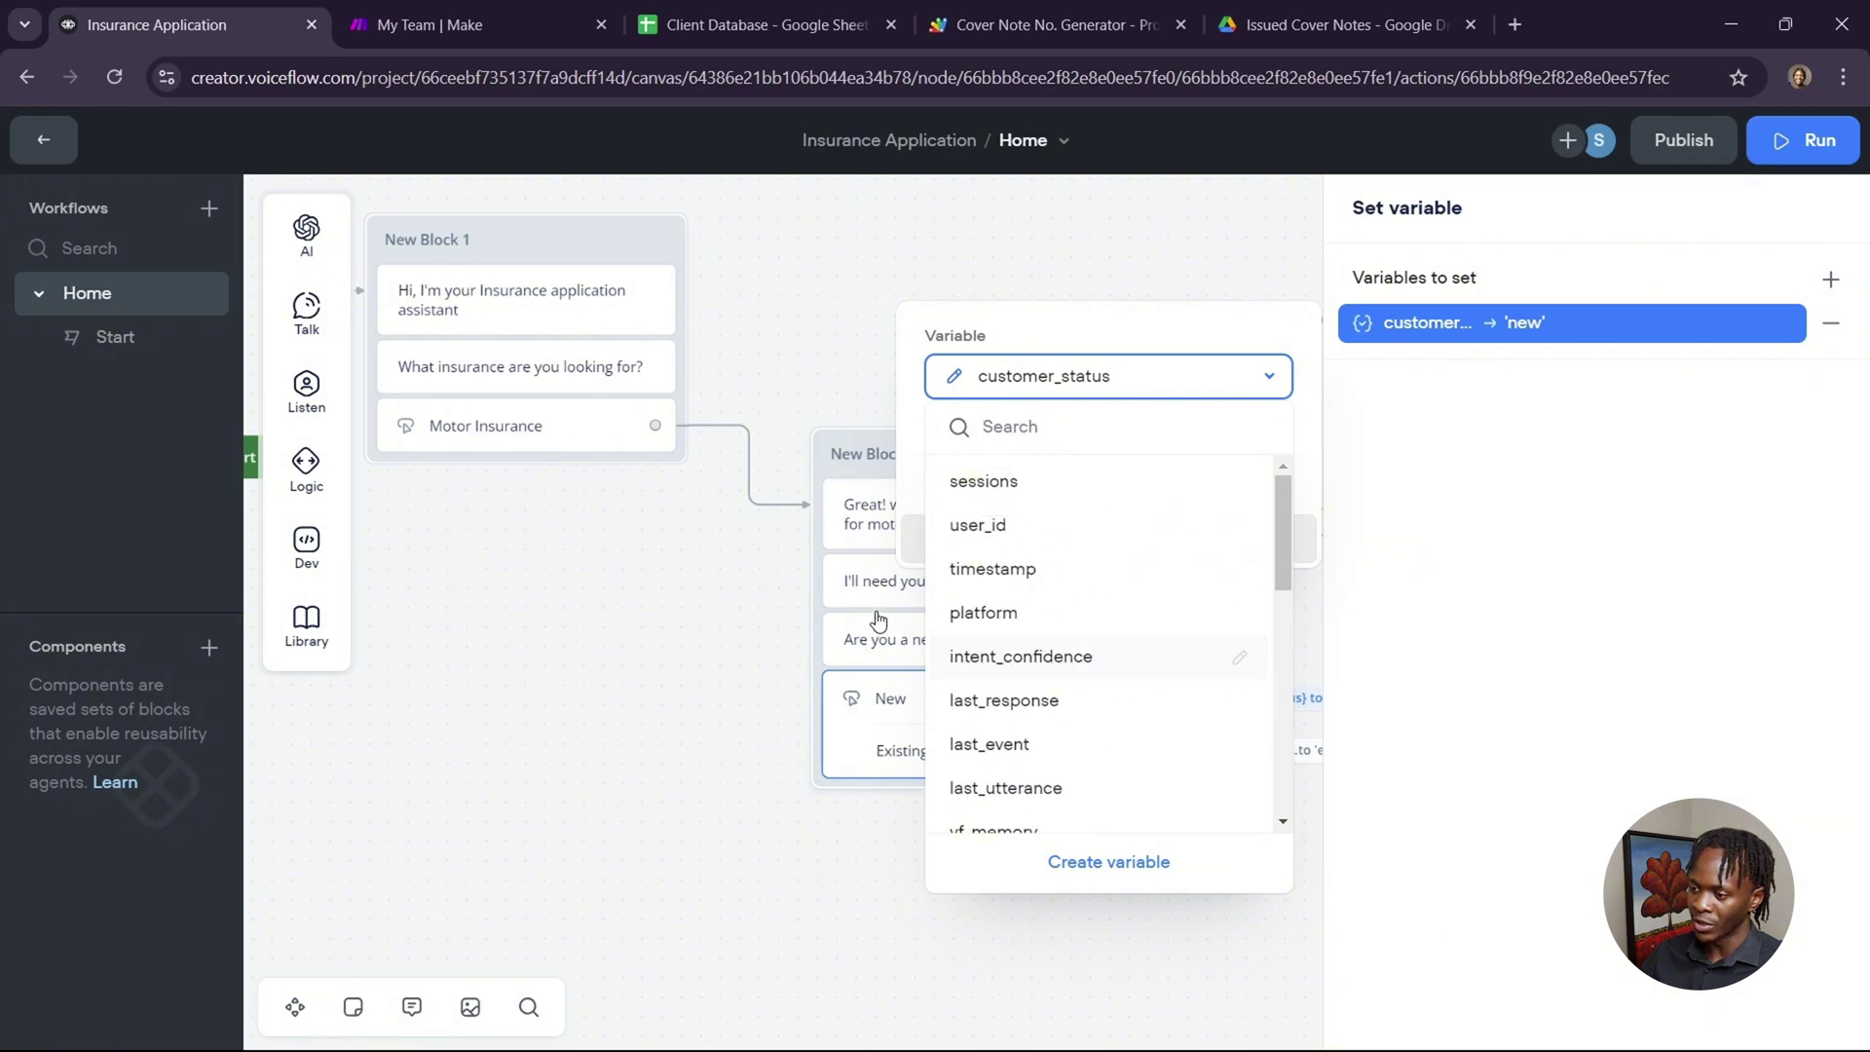
pyautogui.click(1168, 301)
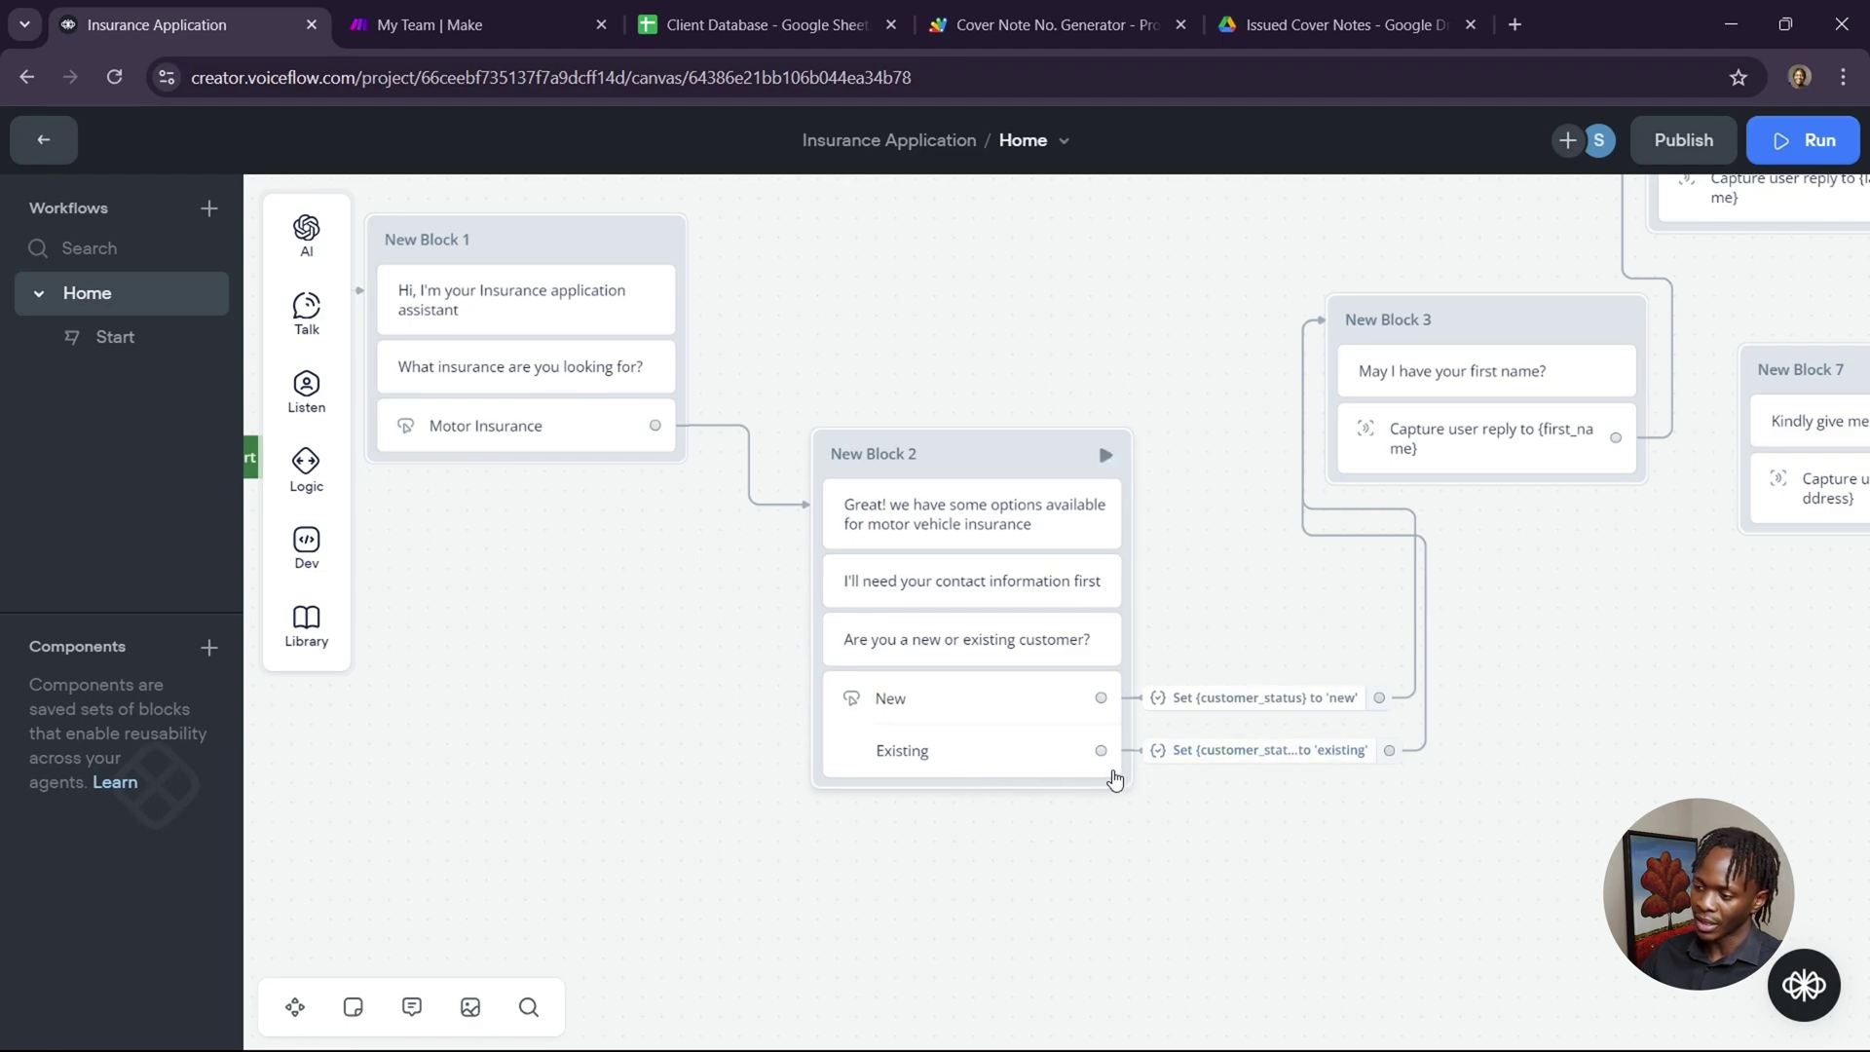
# Confirm New Block 3 stores the reply in {first_name}, then pan on toward the email, phone and vehicle questions.
pyautogui.hscroll(5, 1377, 841)
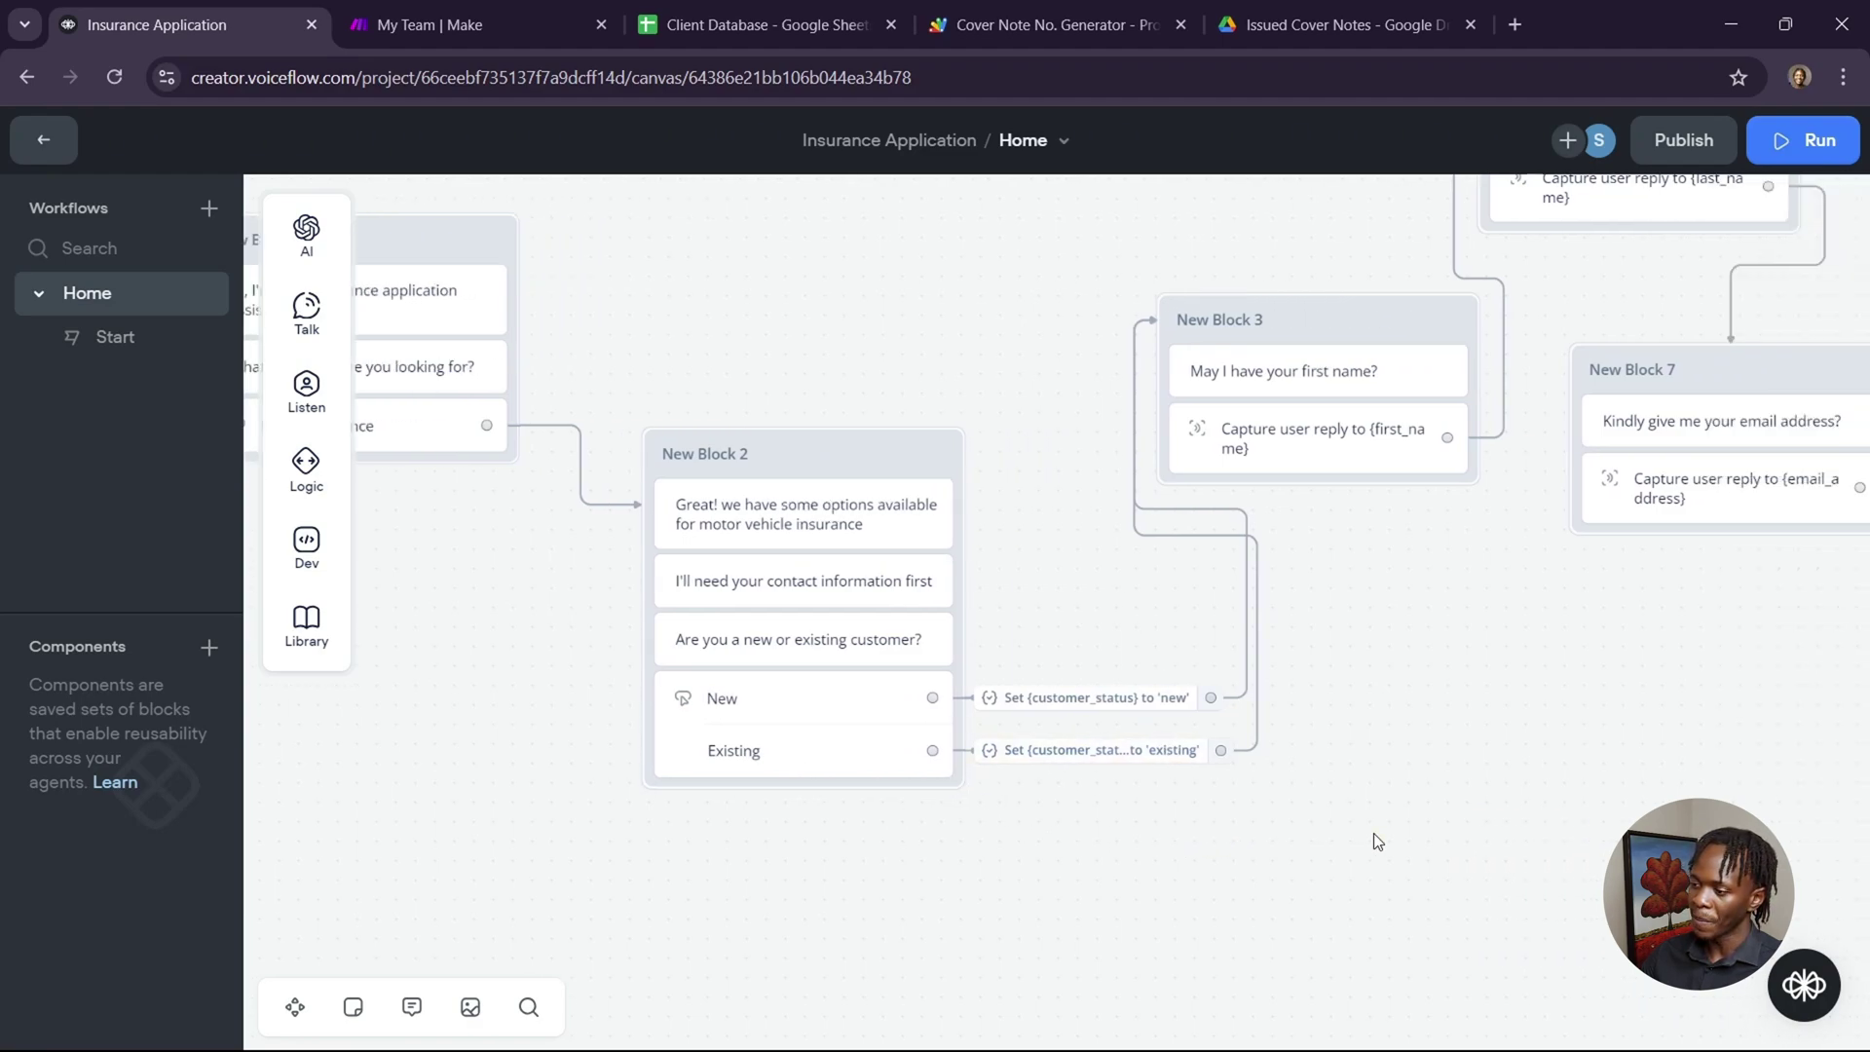
pyautogui.scroll(3, 1377, 840)
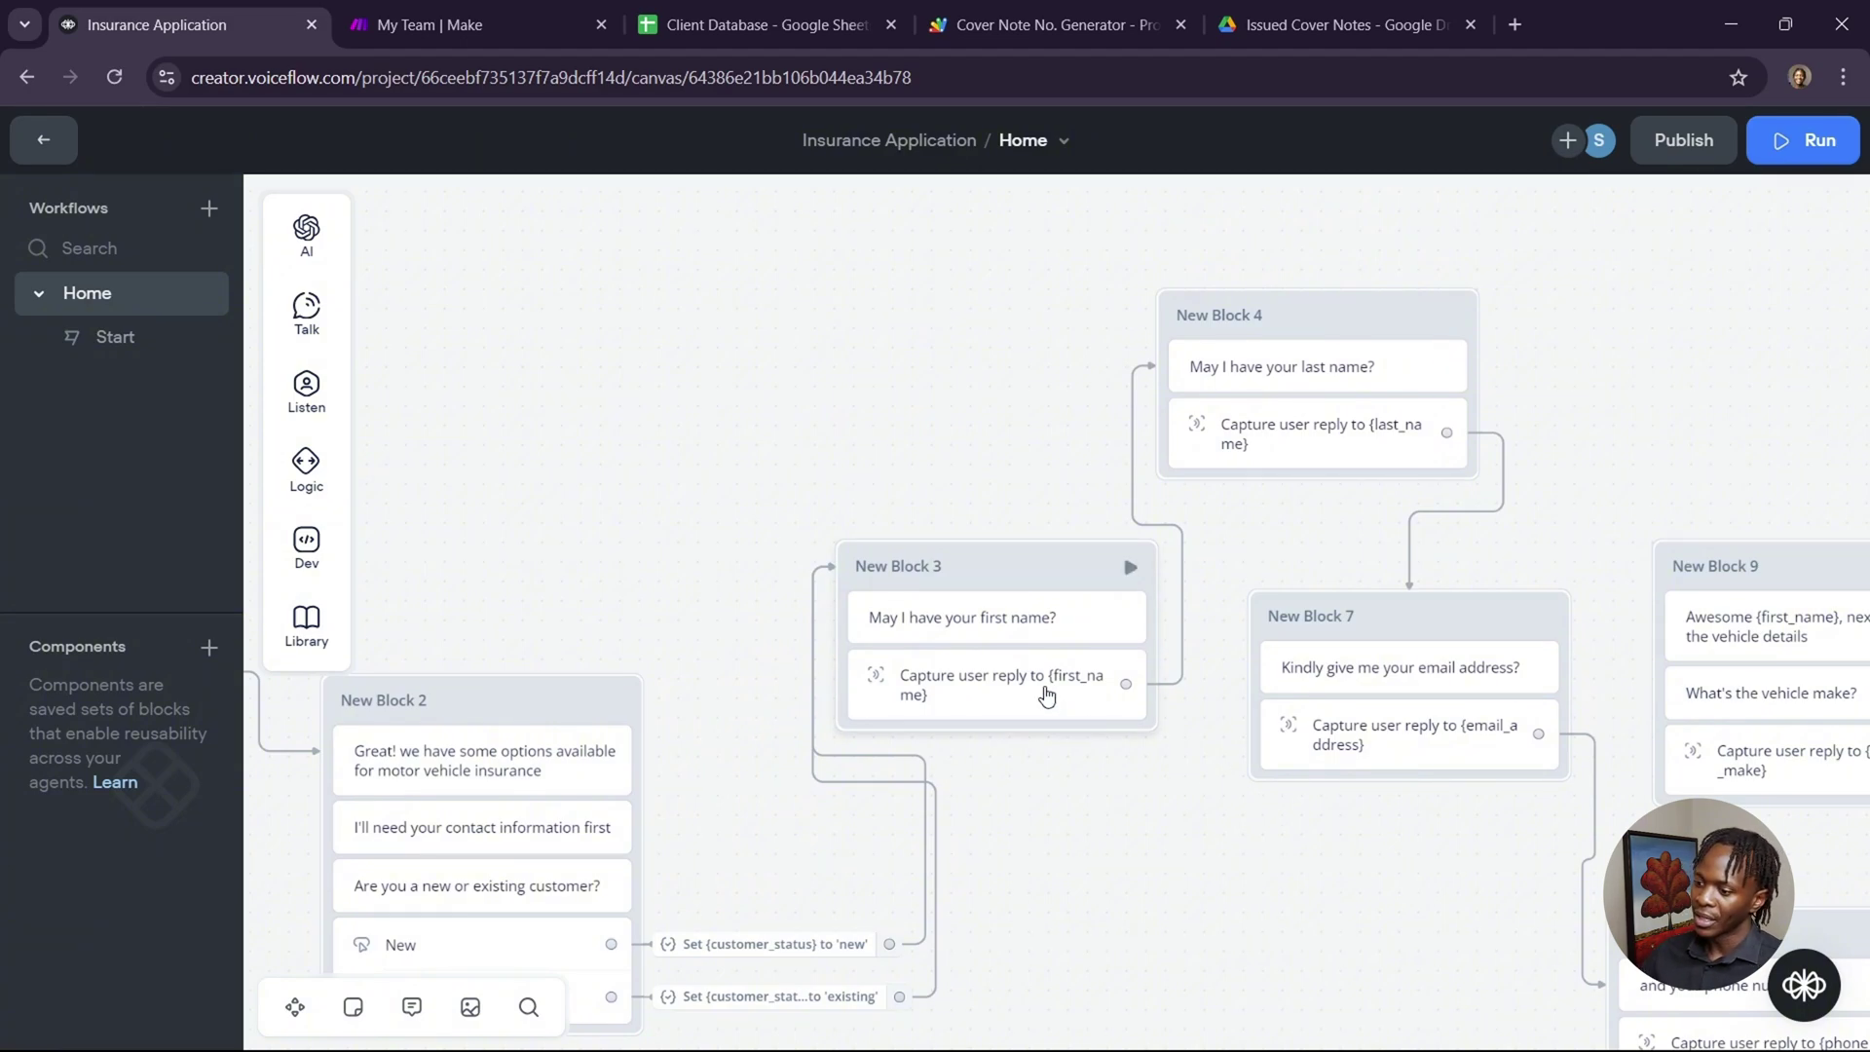
pyautogui.click(1046, 694)
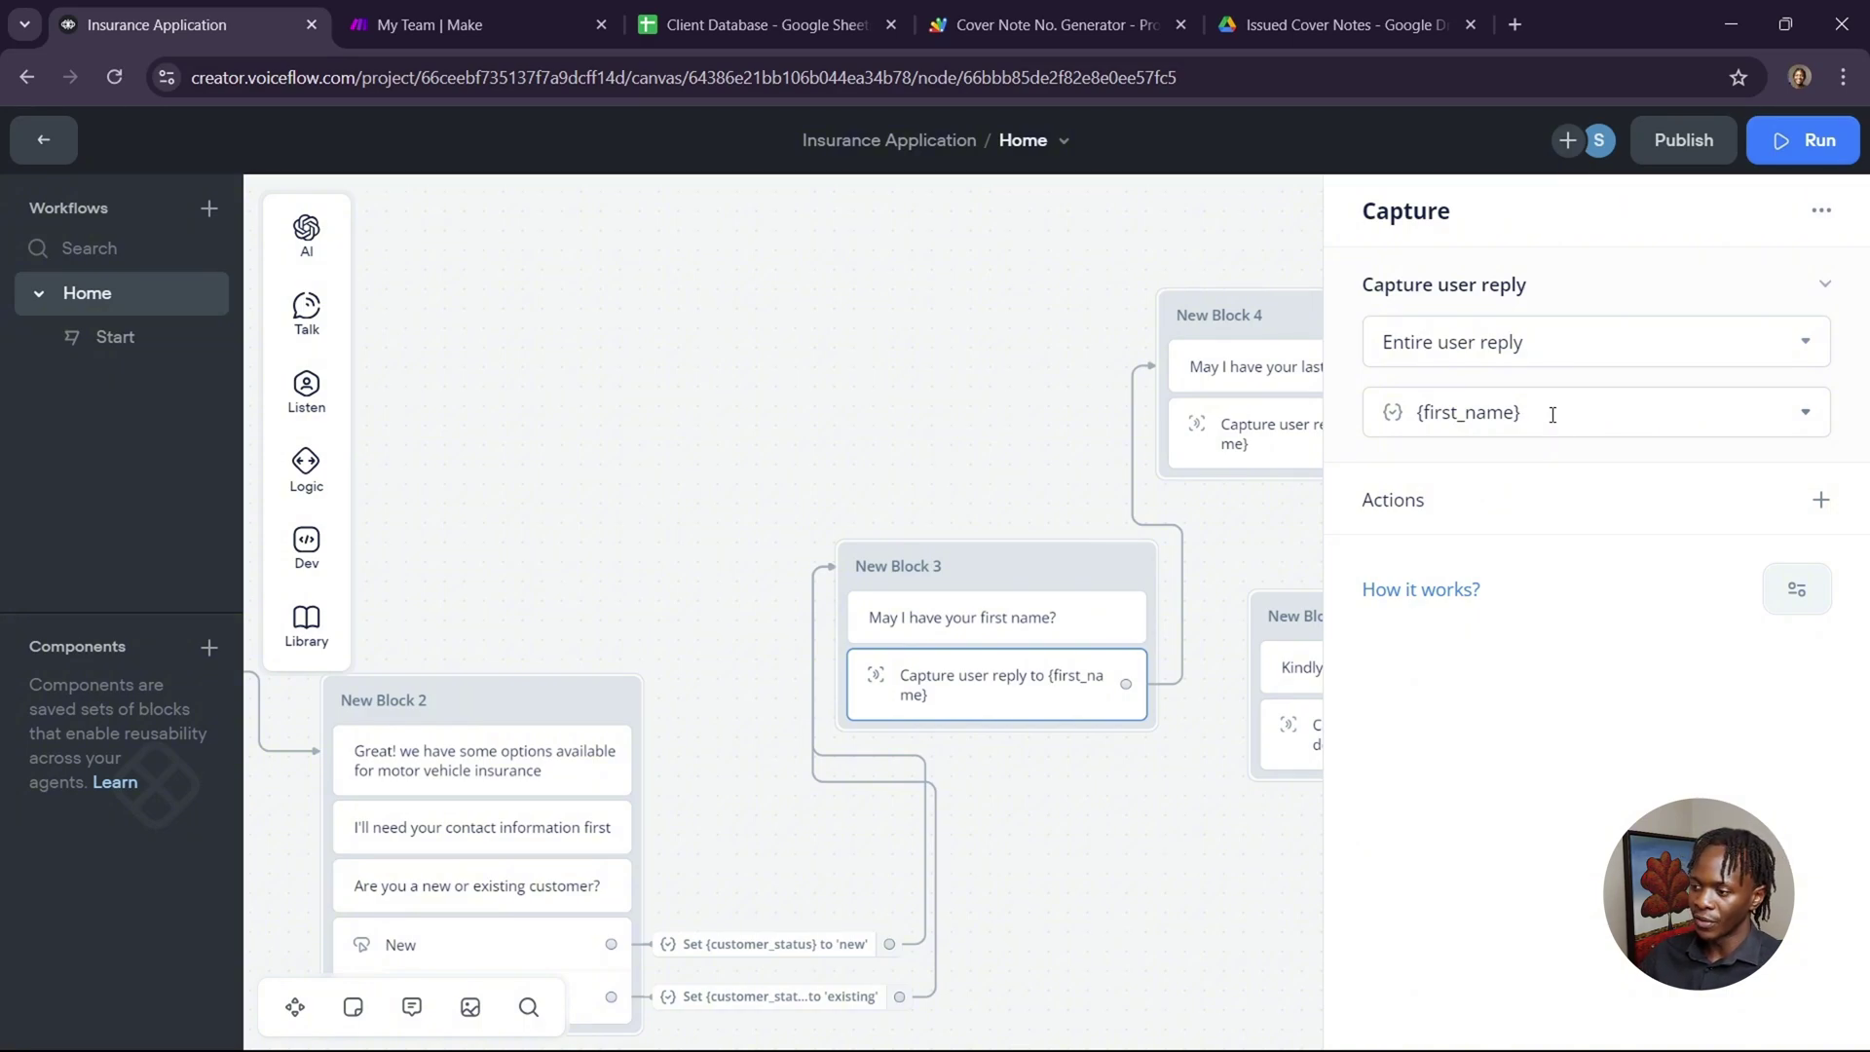
pyautogui.click(1040, 392)
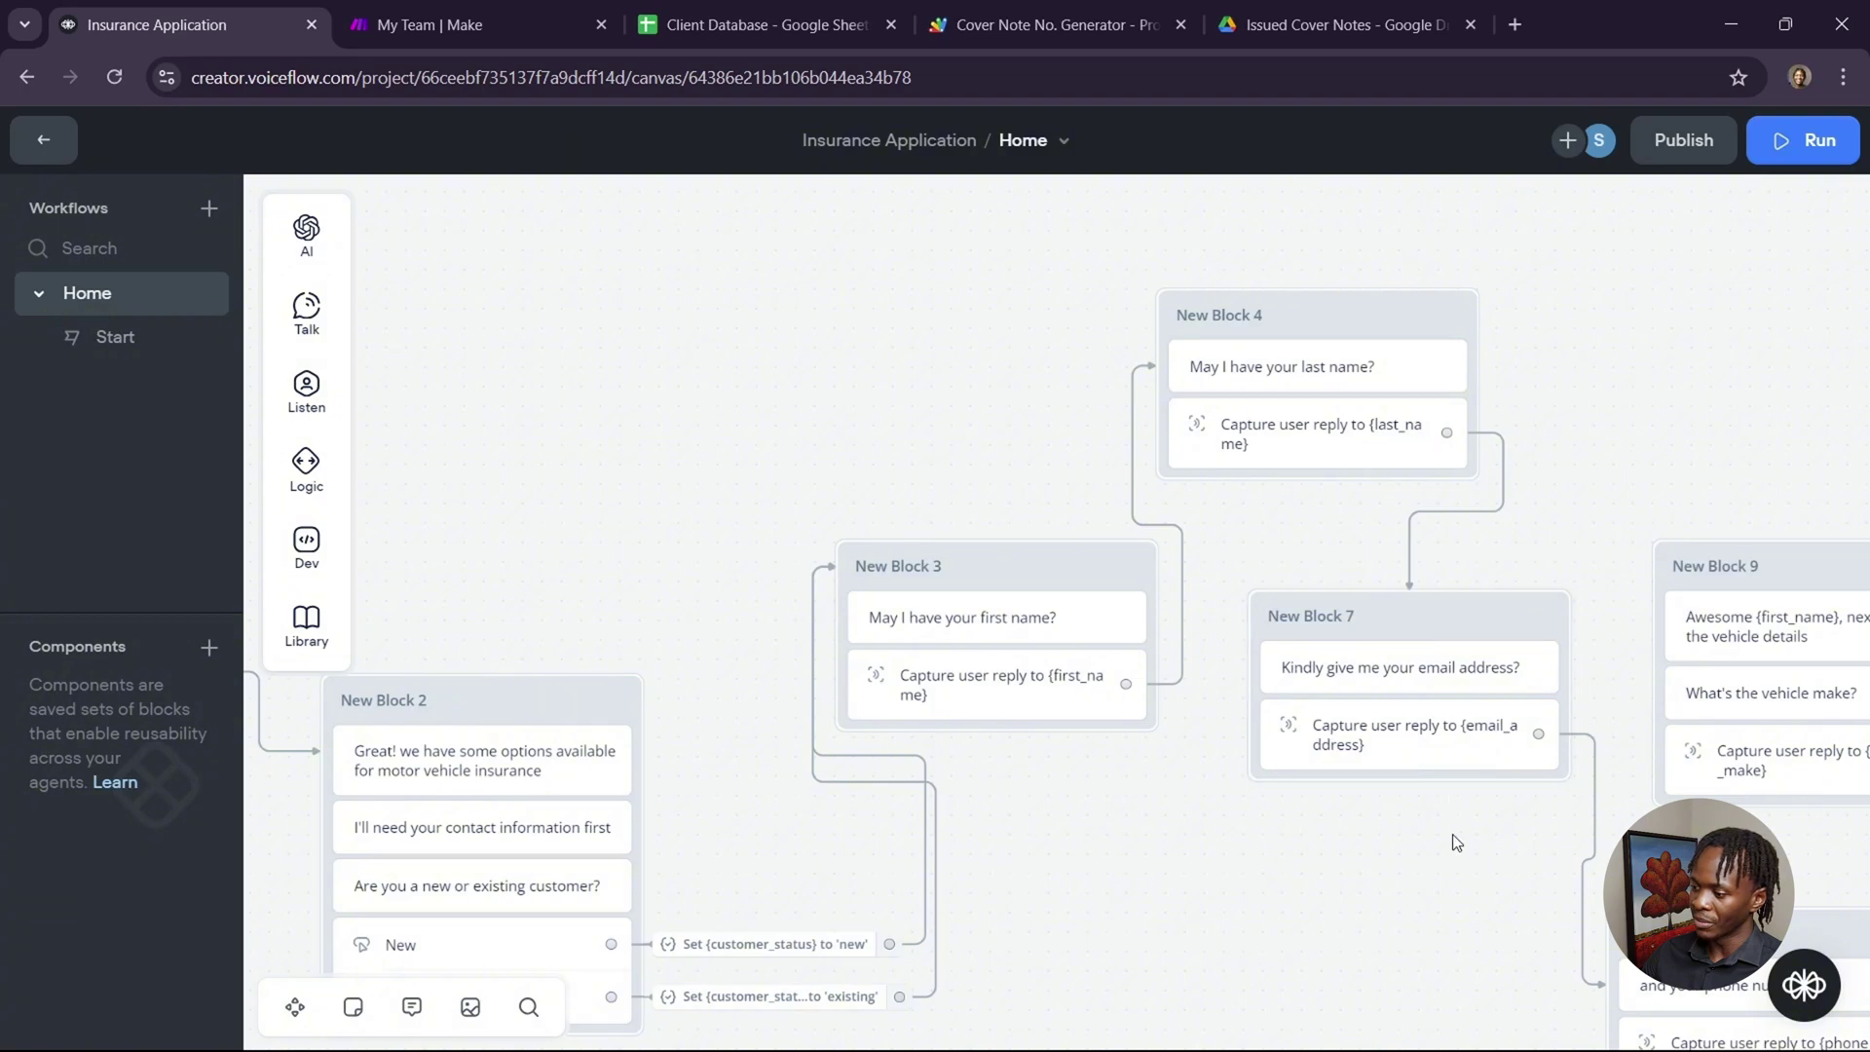
pyautogui.hscroll(5, 1453, 834)
pyautogui.scroll(-3, 1452, 834)
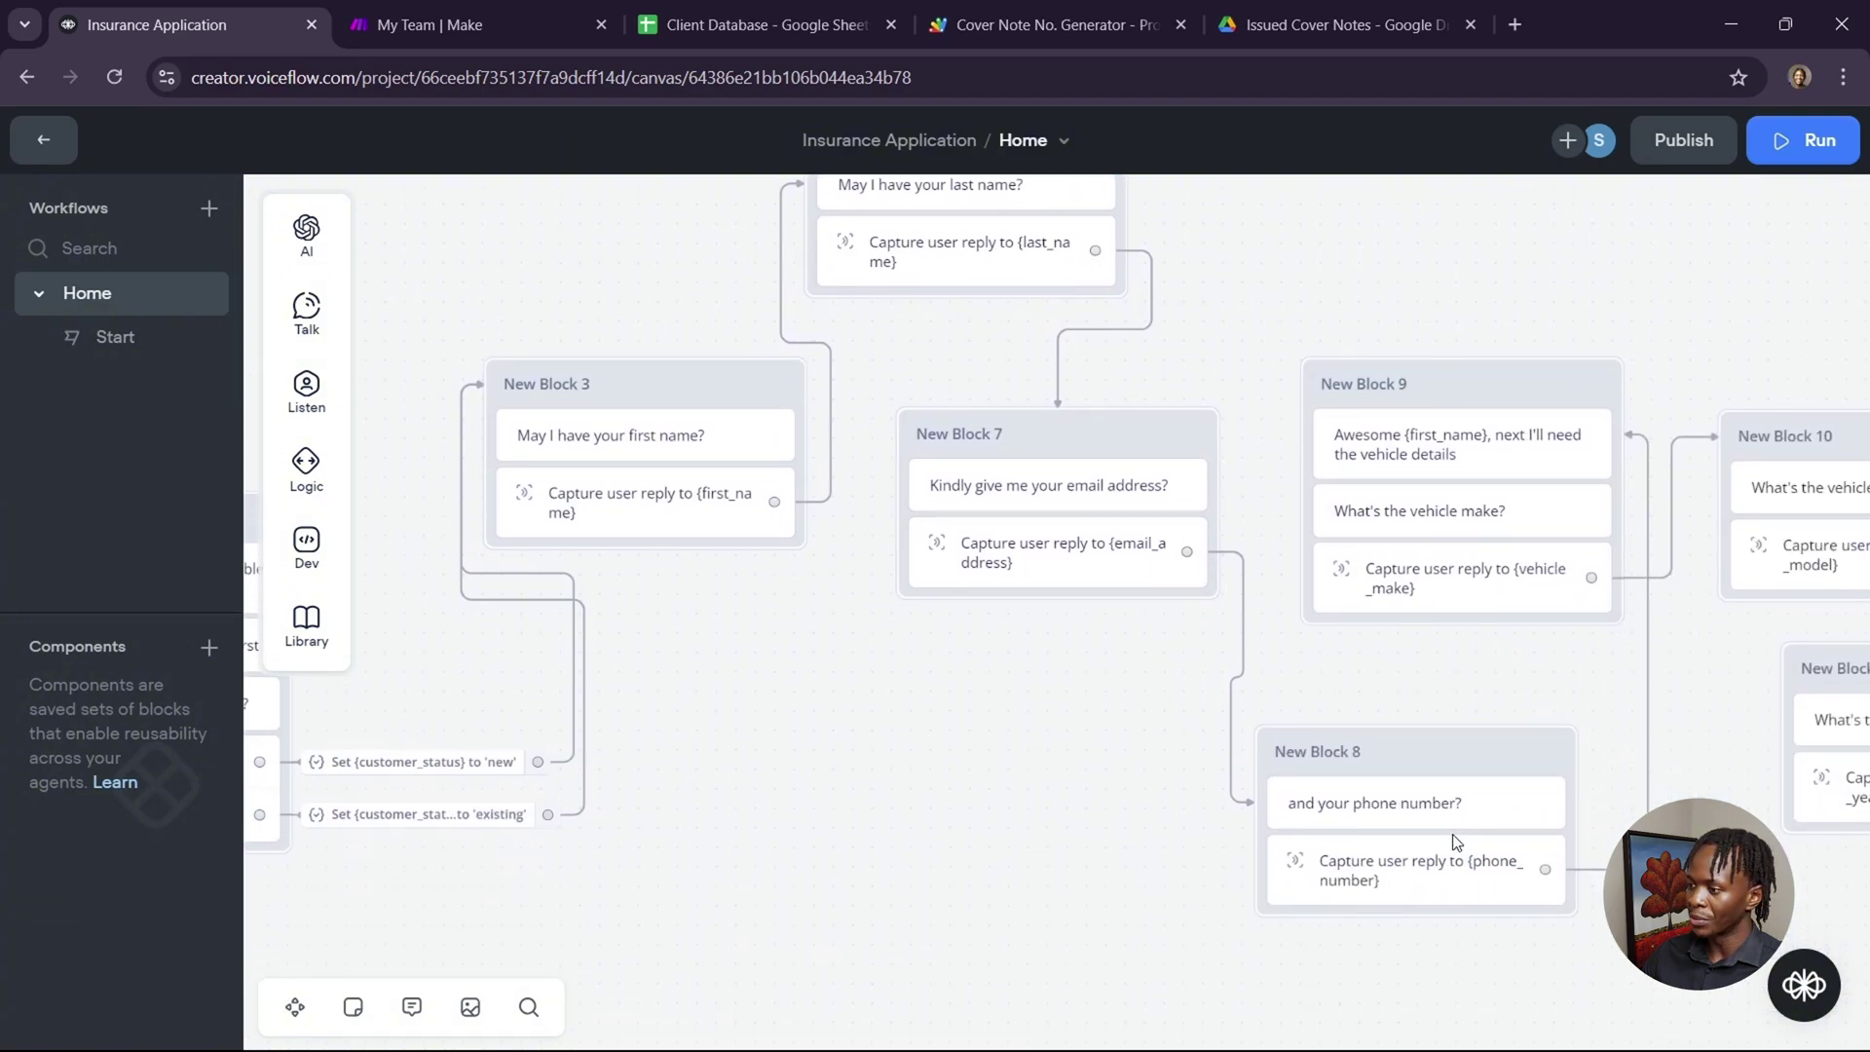
pyautogui.hscroll(4, 1517, 703)
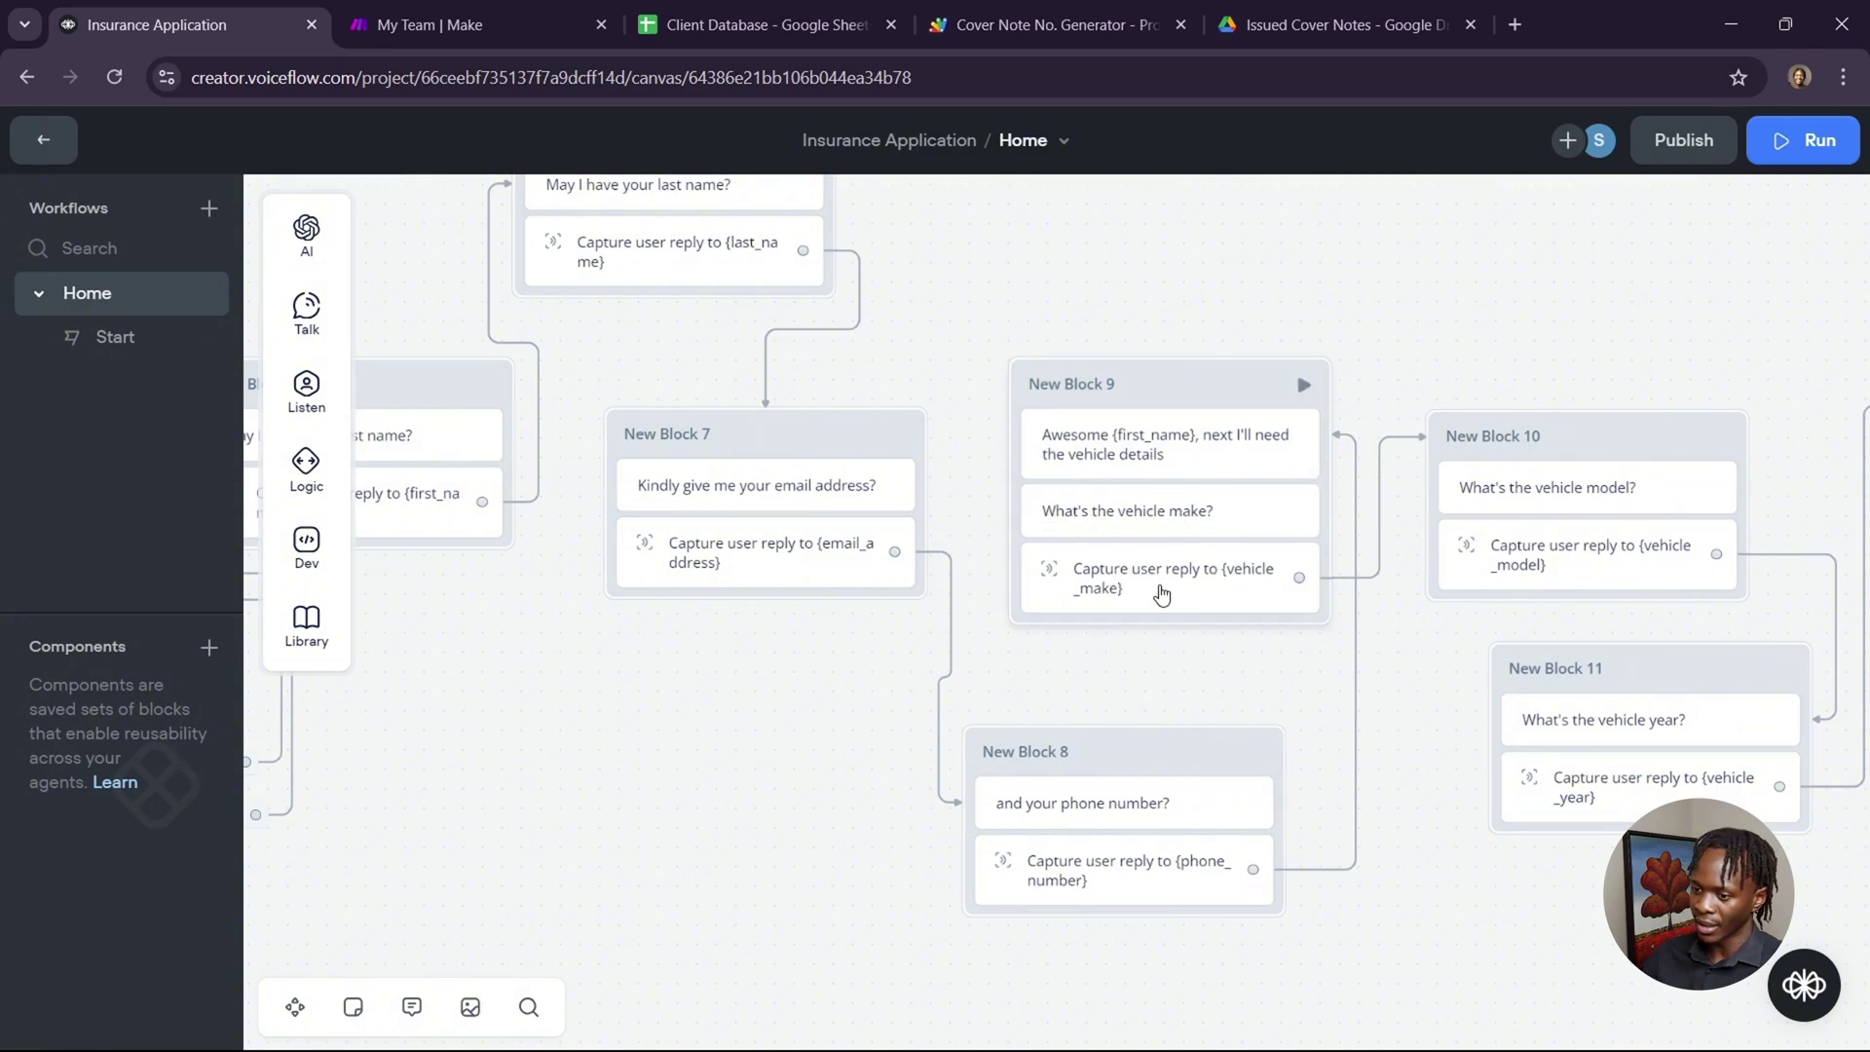
# Pan the canvas to the driving-history block with riskScore multipliers 1.0, 1.2, 1.5 and 2.0.
pyautogui.moveTo(306, 389)
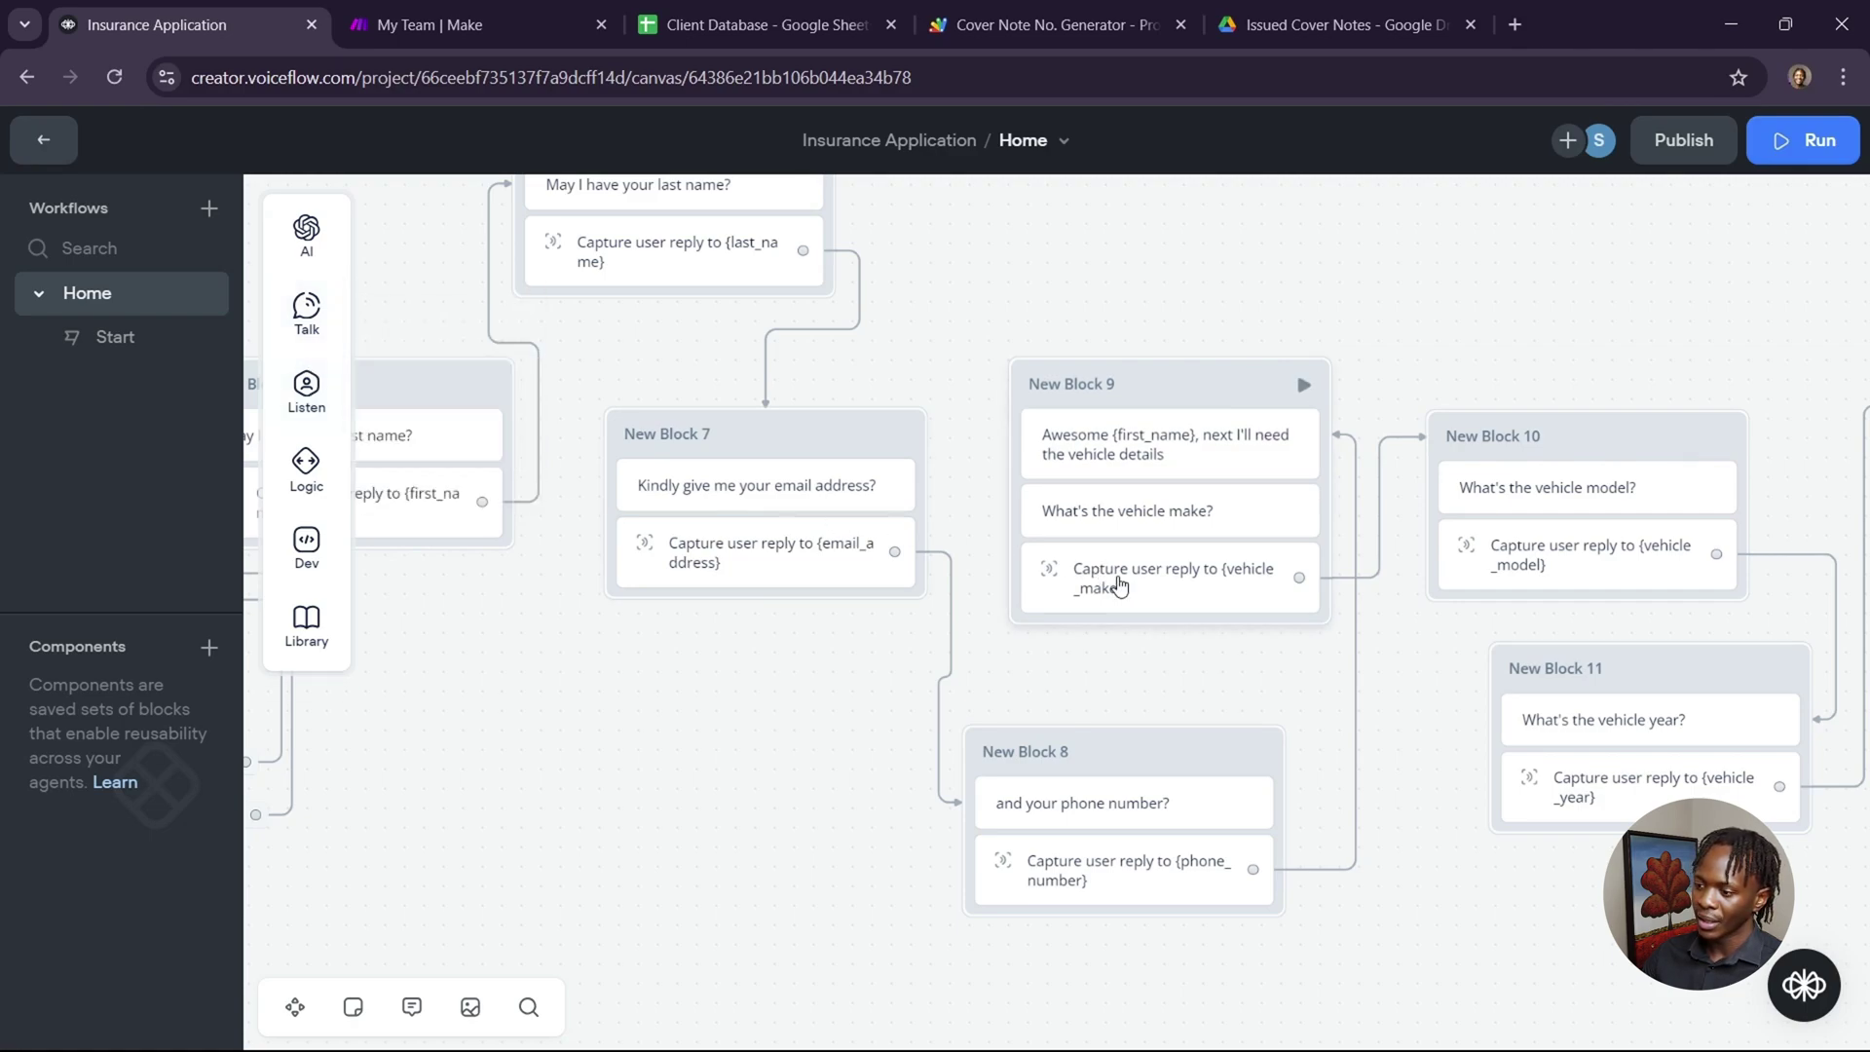
pyautogui.hscroll(5, 1382, 647)
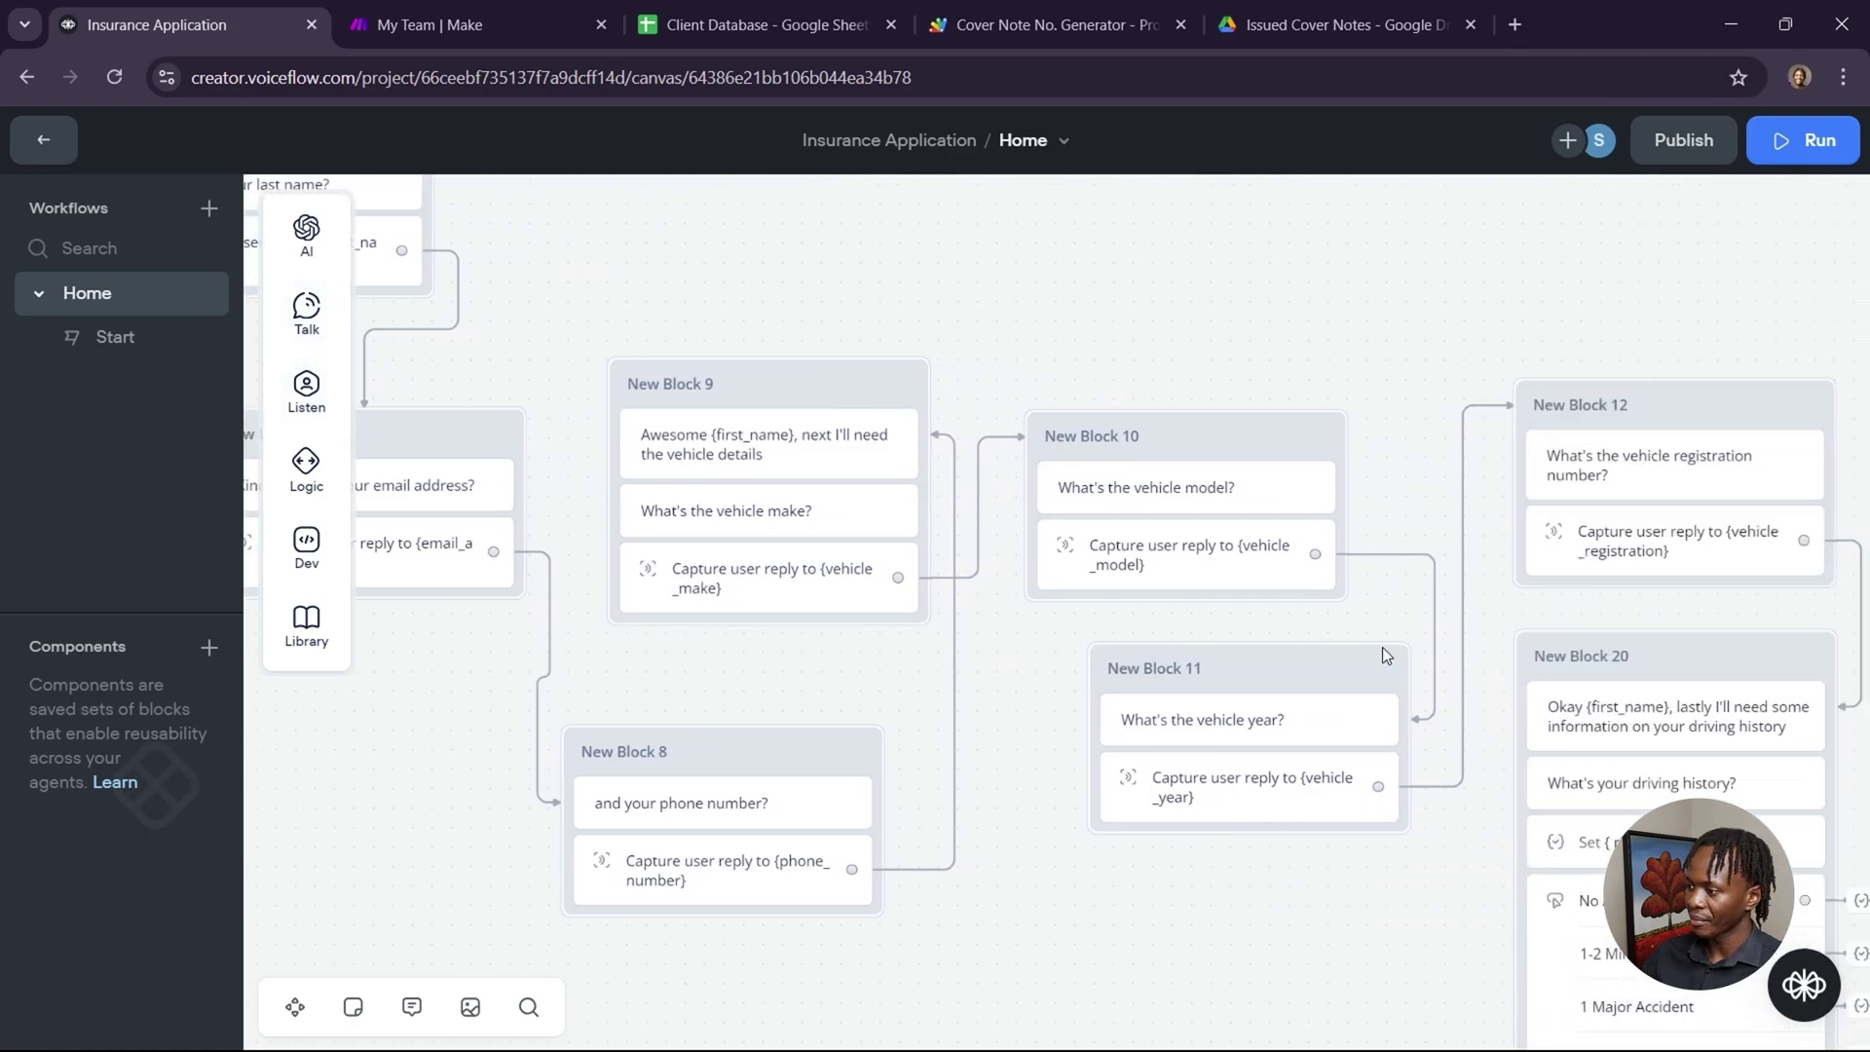
pyautogui.hscroll(5, 1382, 647)
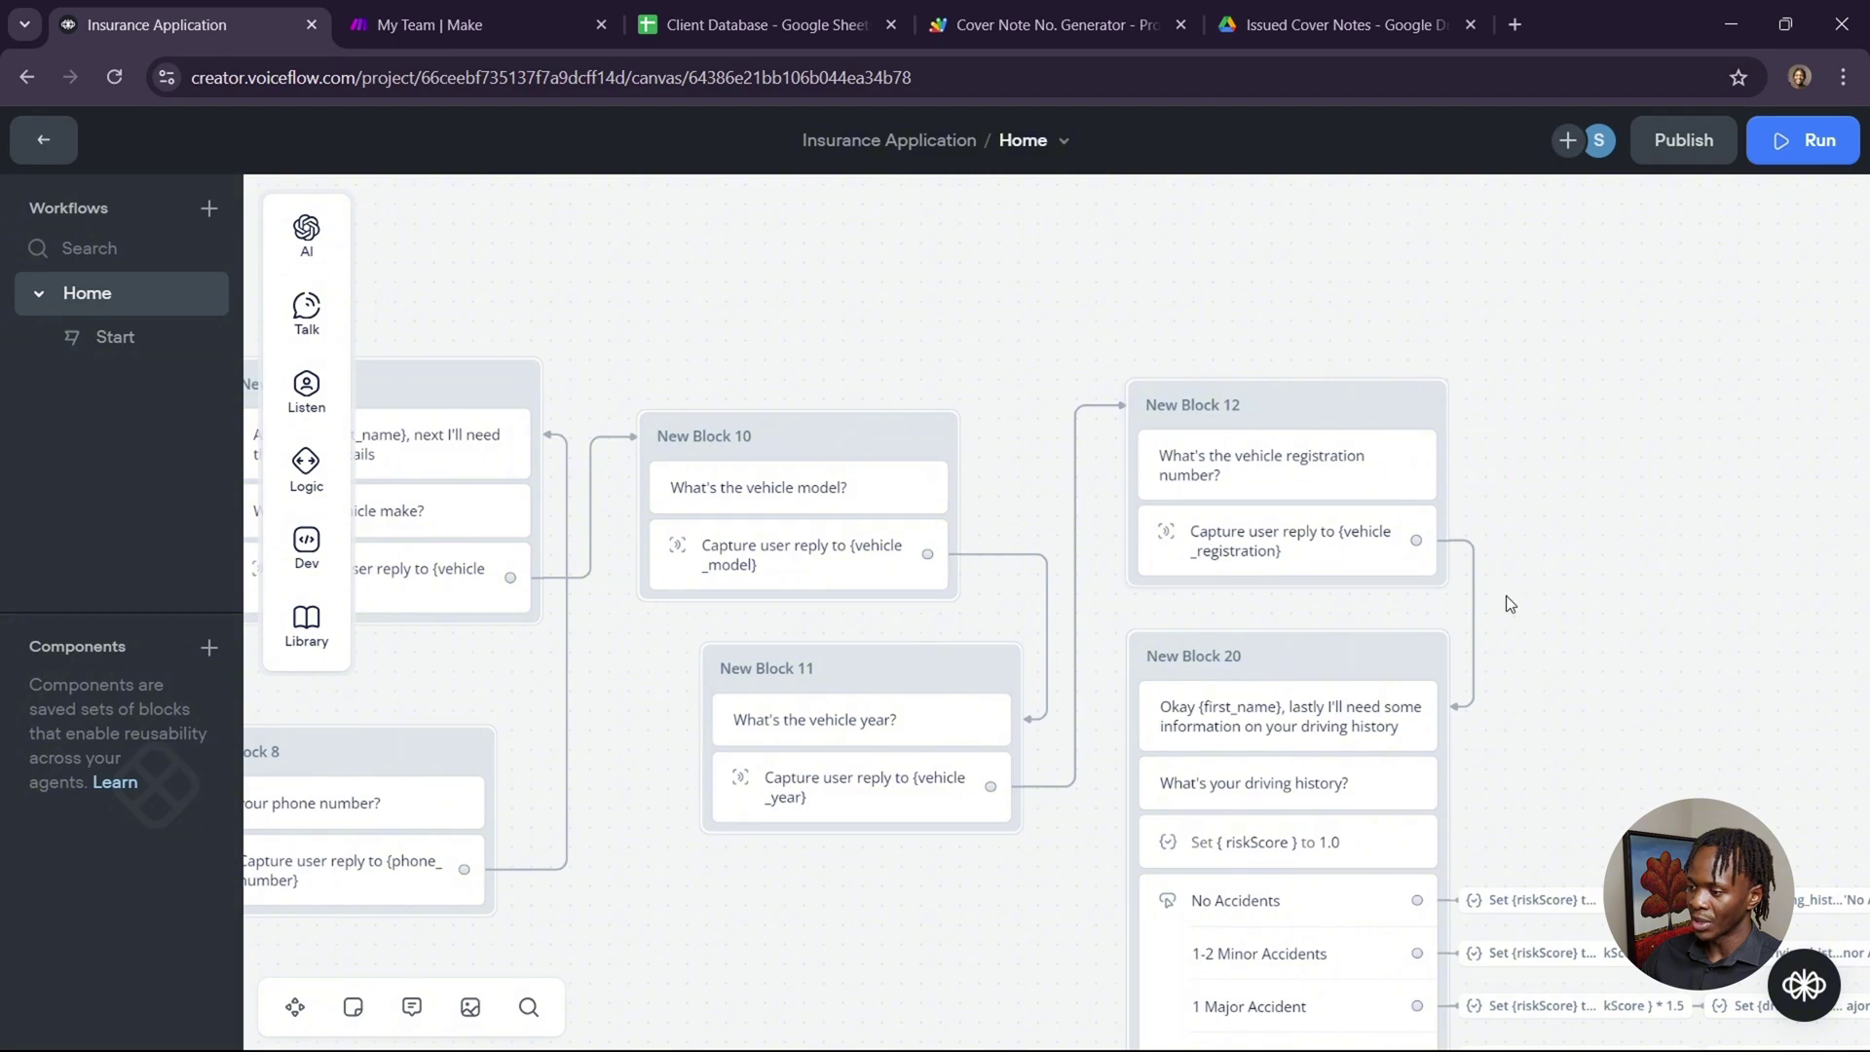
pyautogui.scroll(-3, 1537, 609)
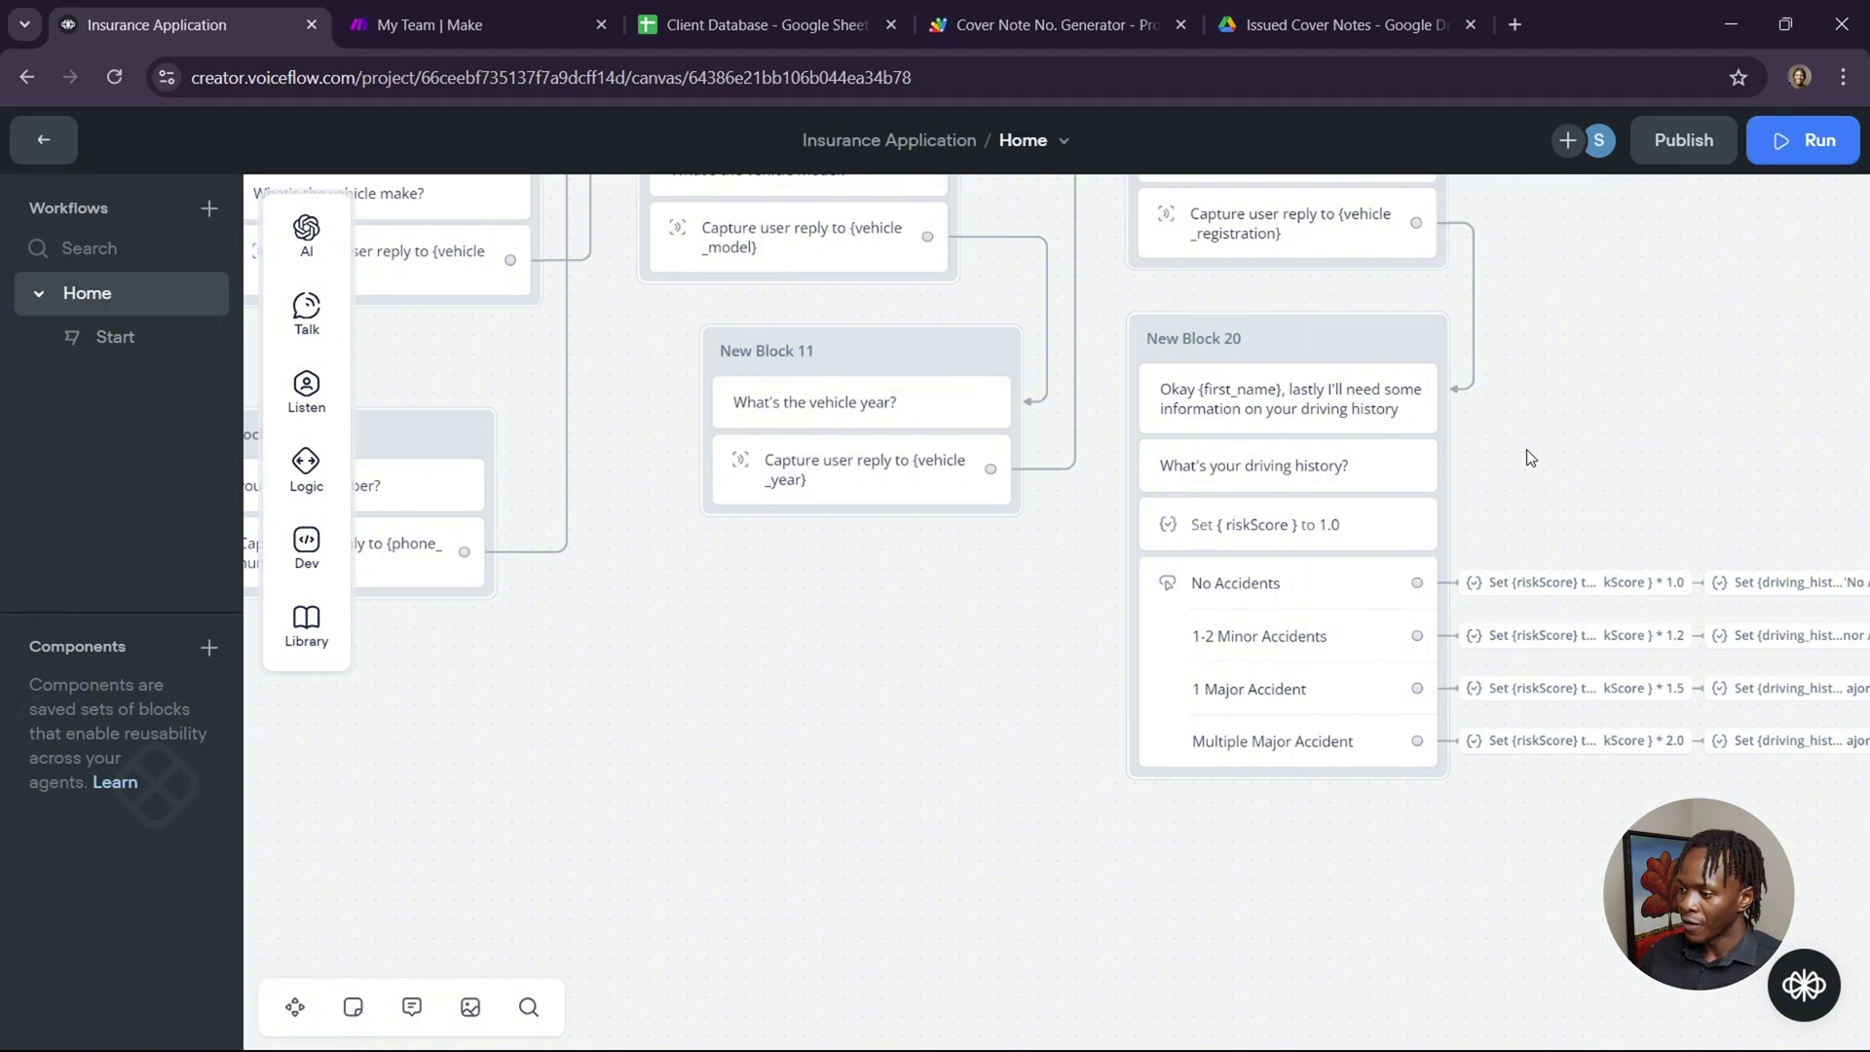
pyautogui.hscroll(5, 1527, 458)
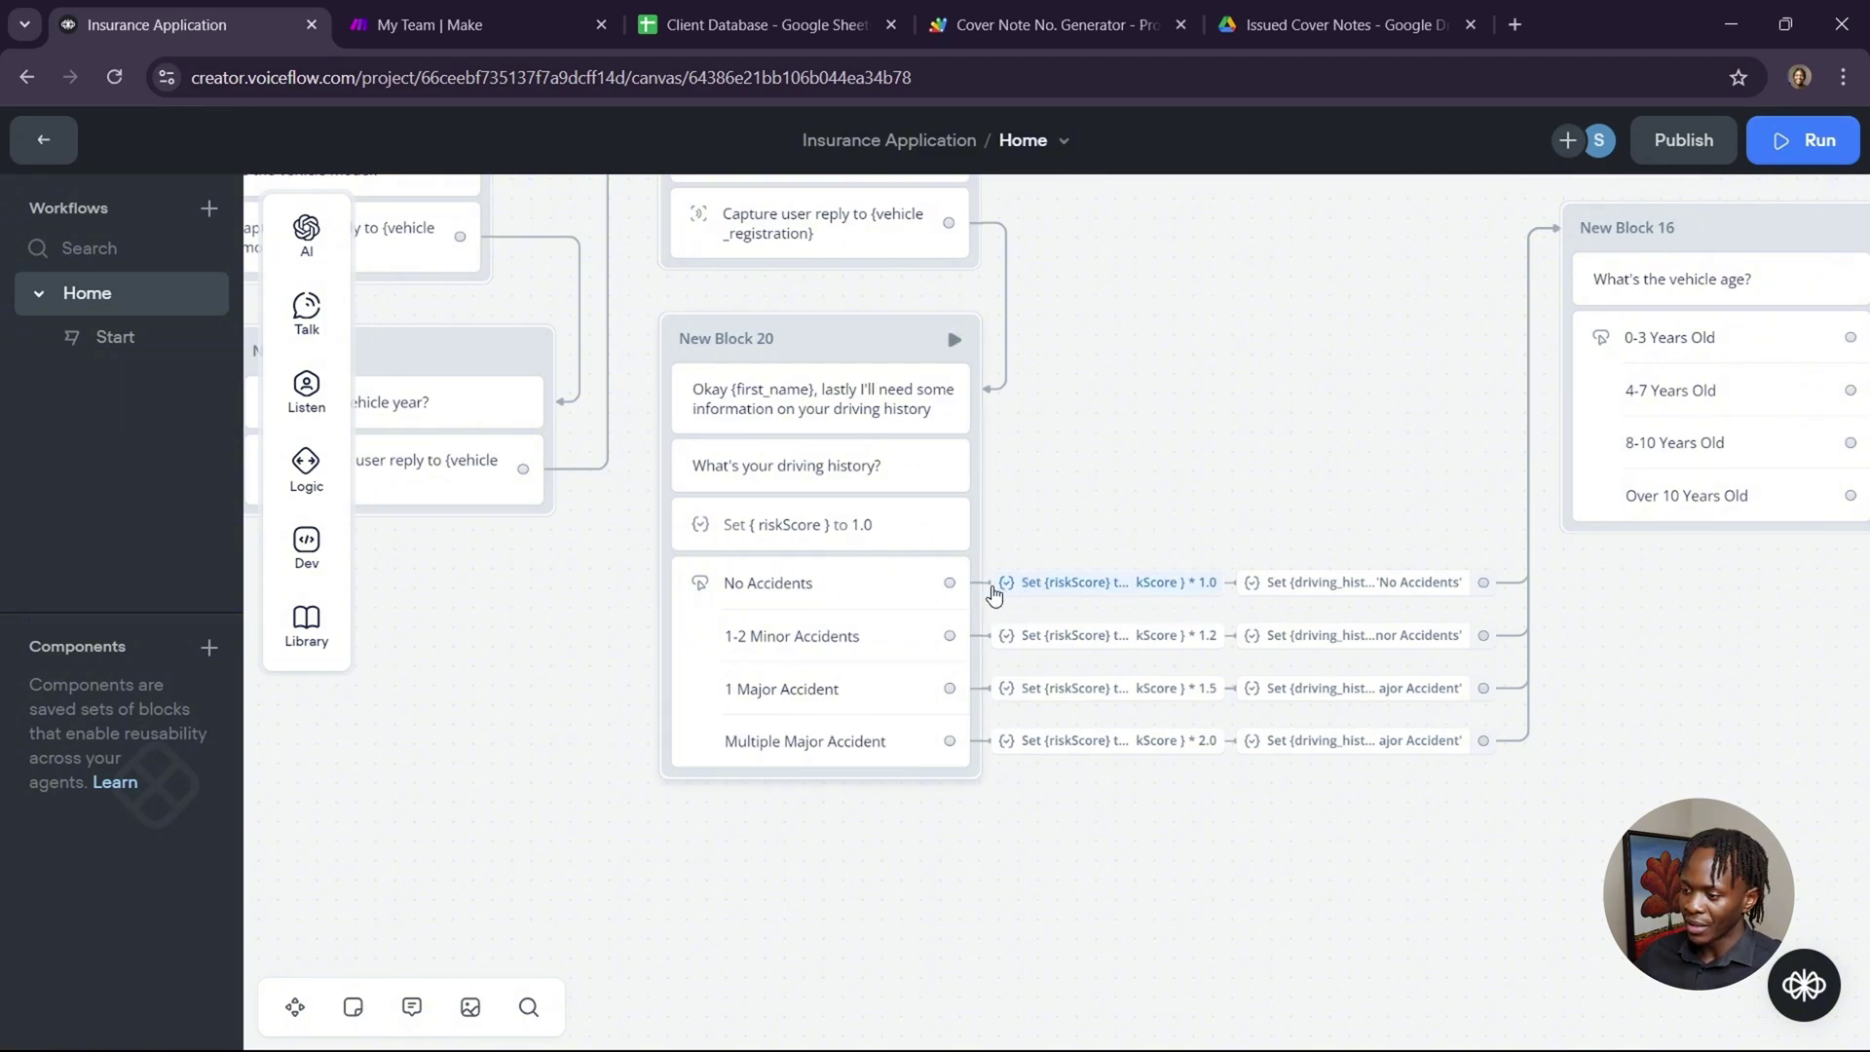
pyautogui.moveTo(1071, 592)
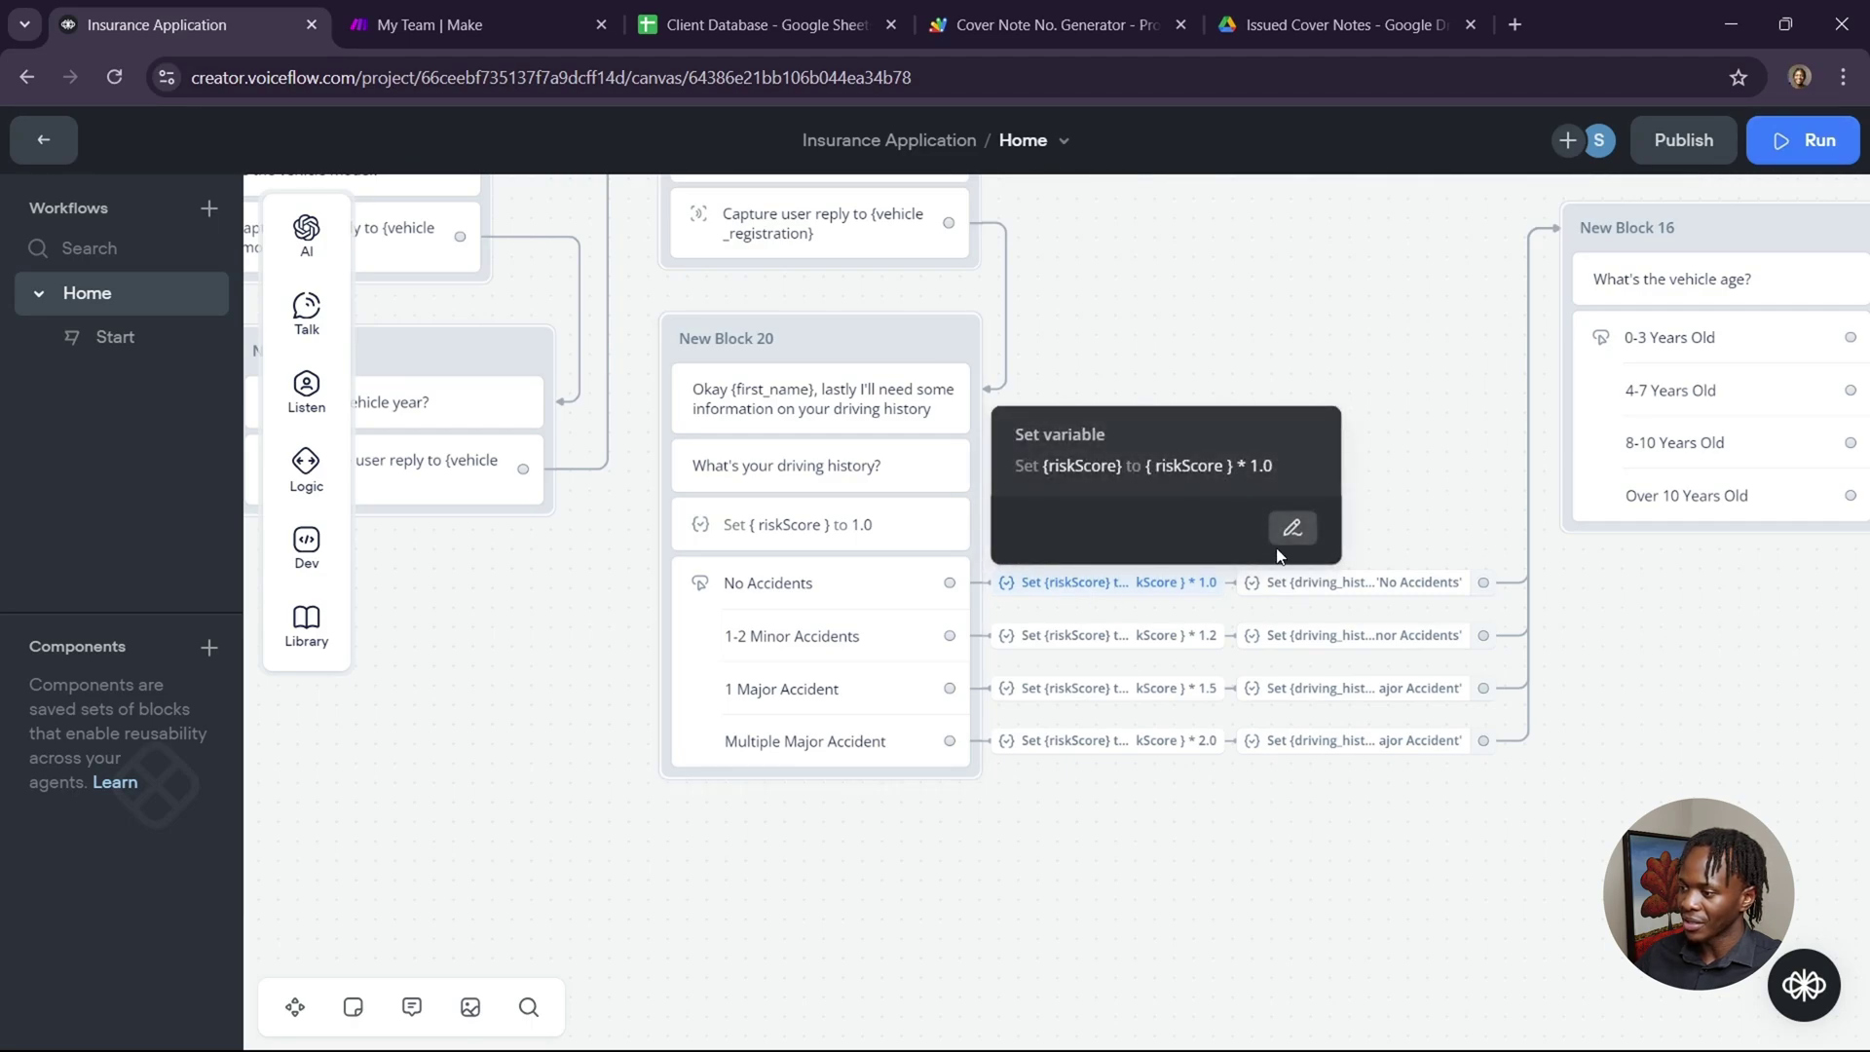
pyautogui.click(1294, 531)
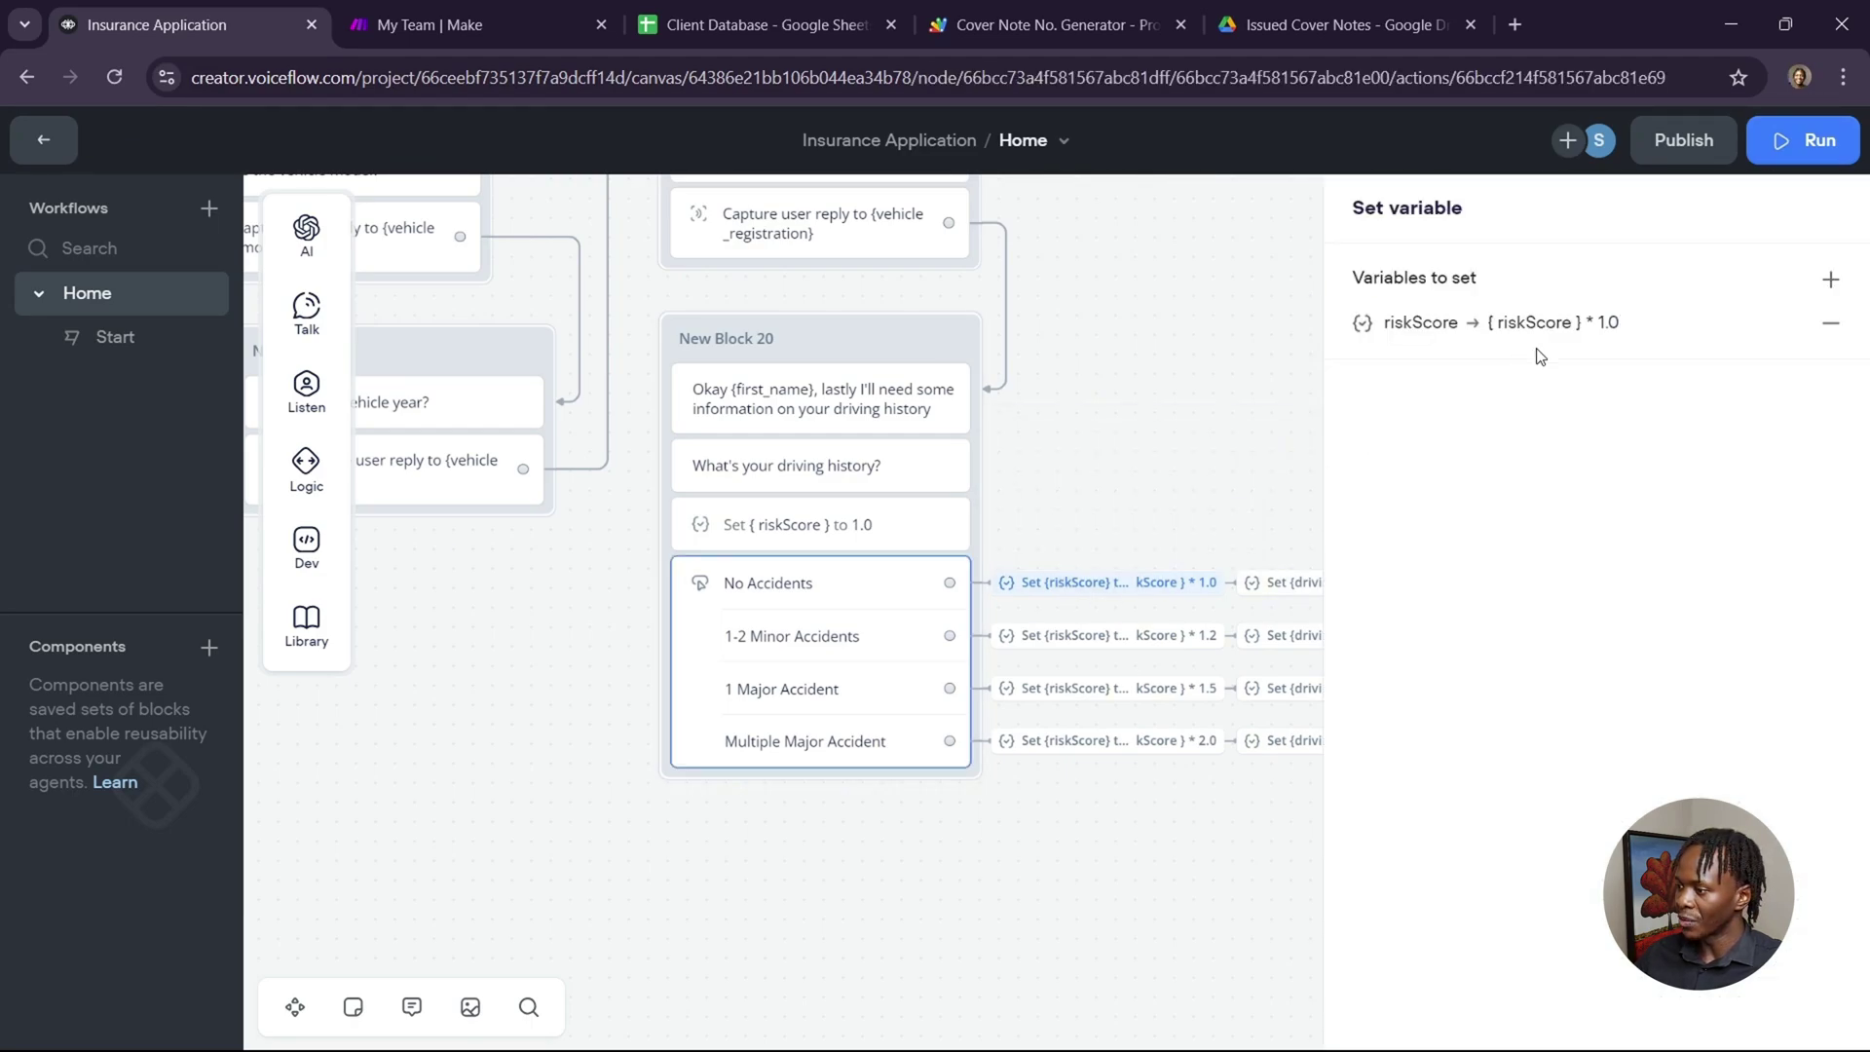
pyautogui.click(1570, 336)
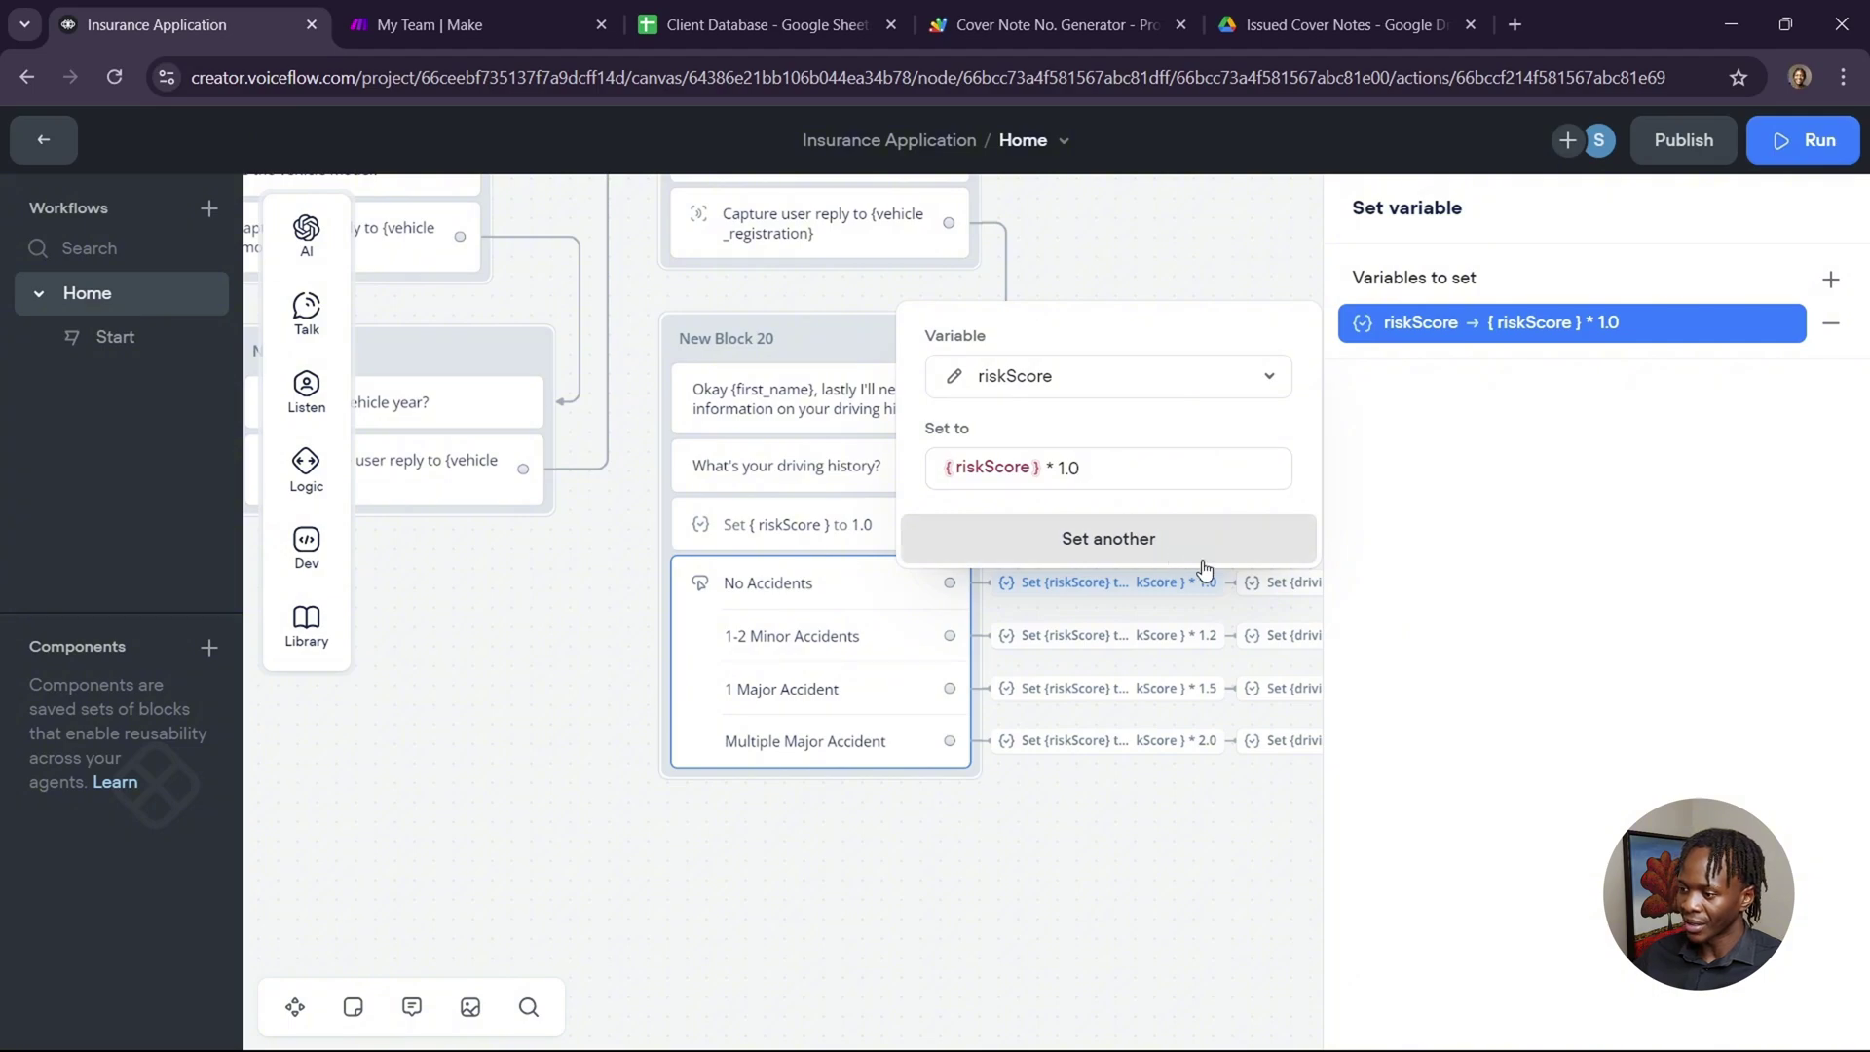
pyautogui.click(1280, 596)
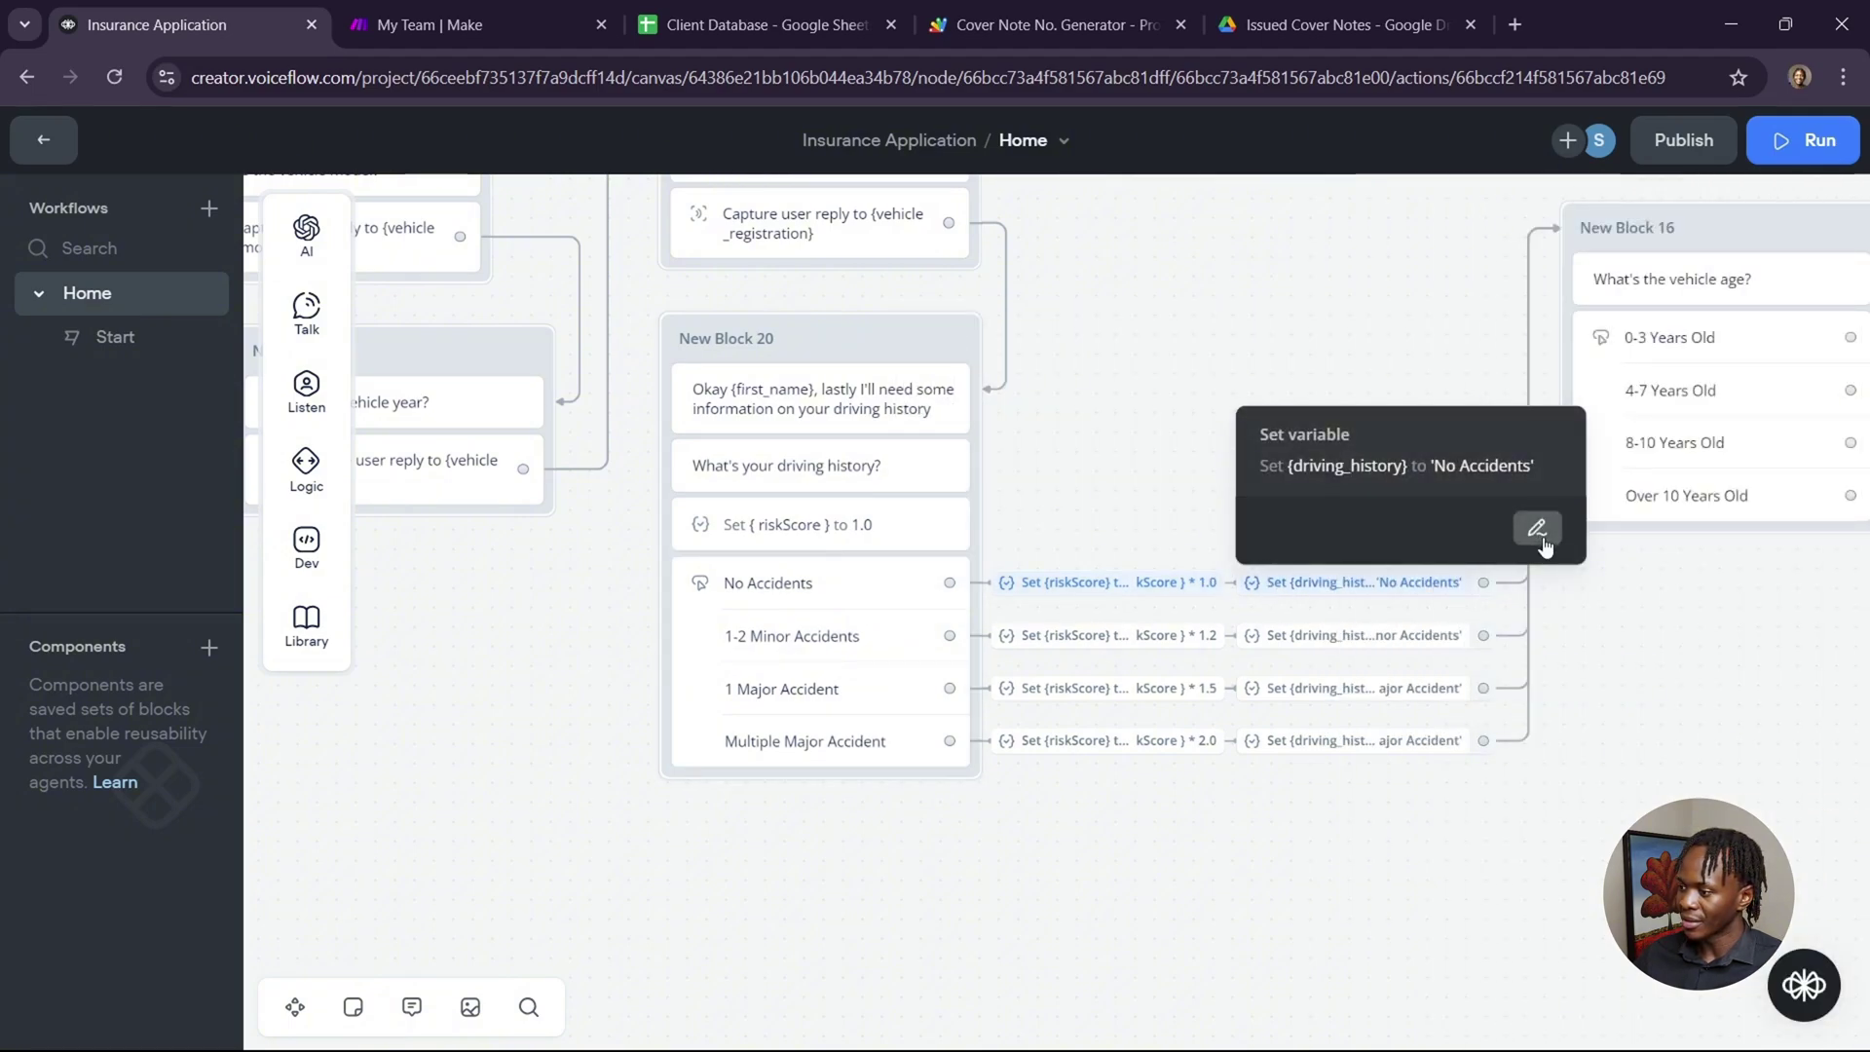
pyautogui.click(1537, 528)
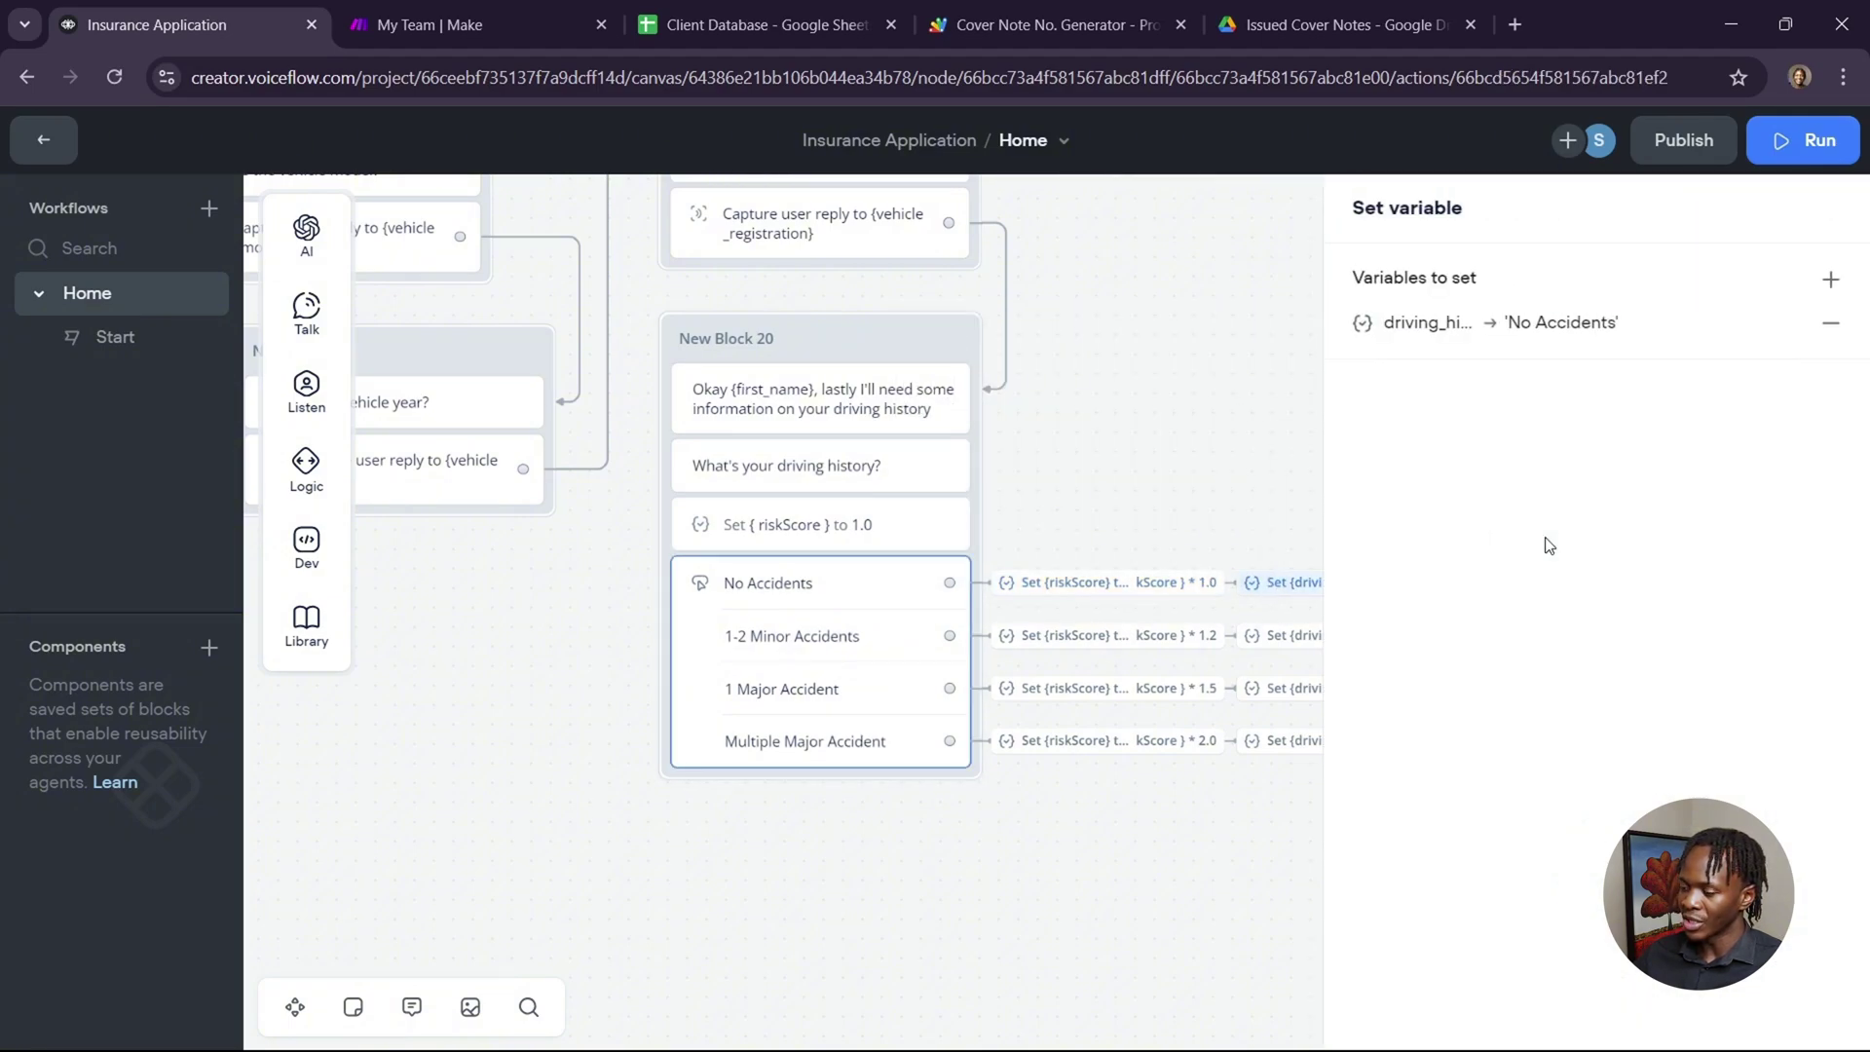
pyautogui.click(1556, 323)
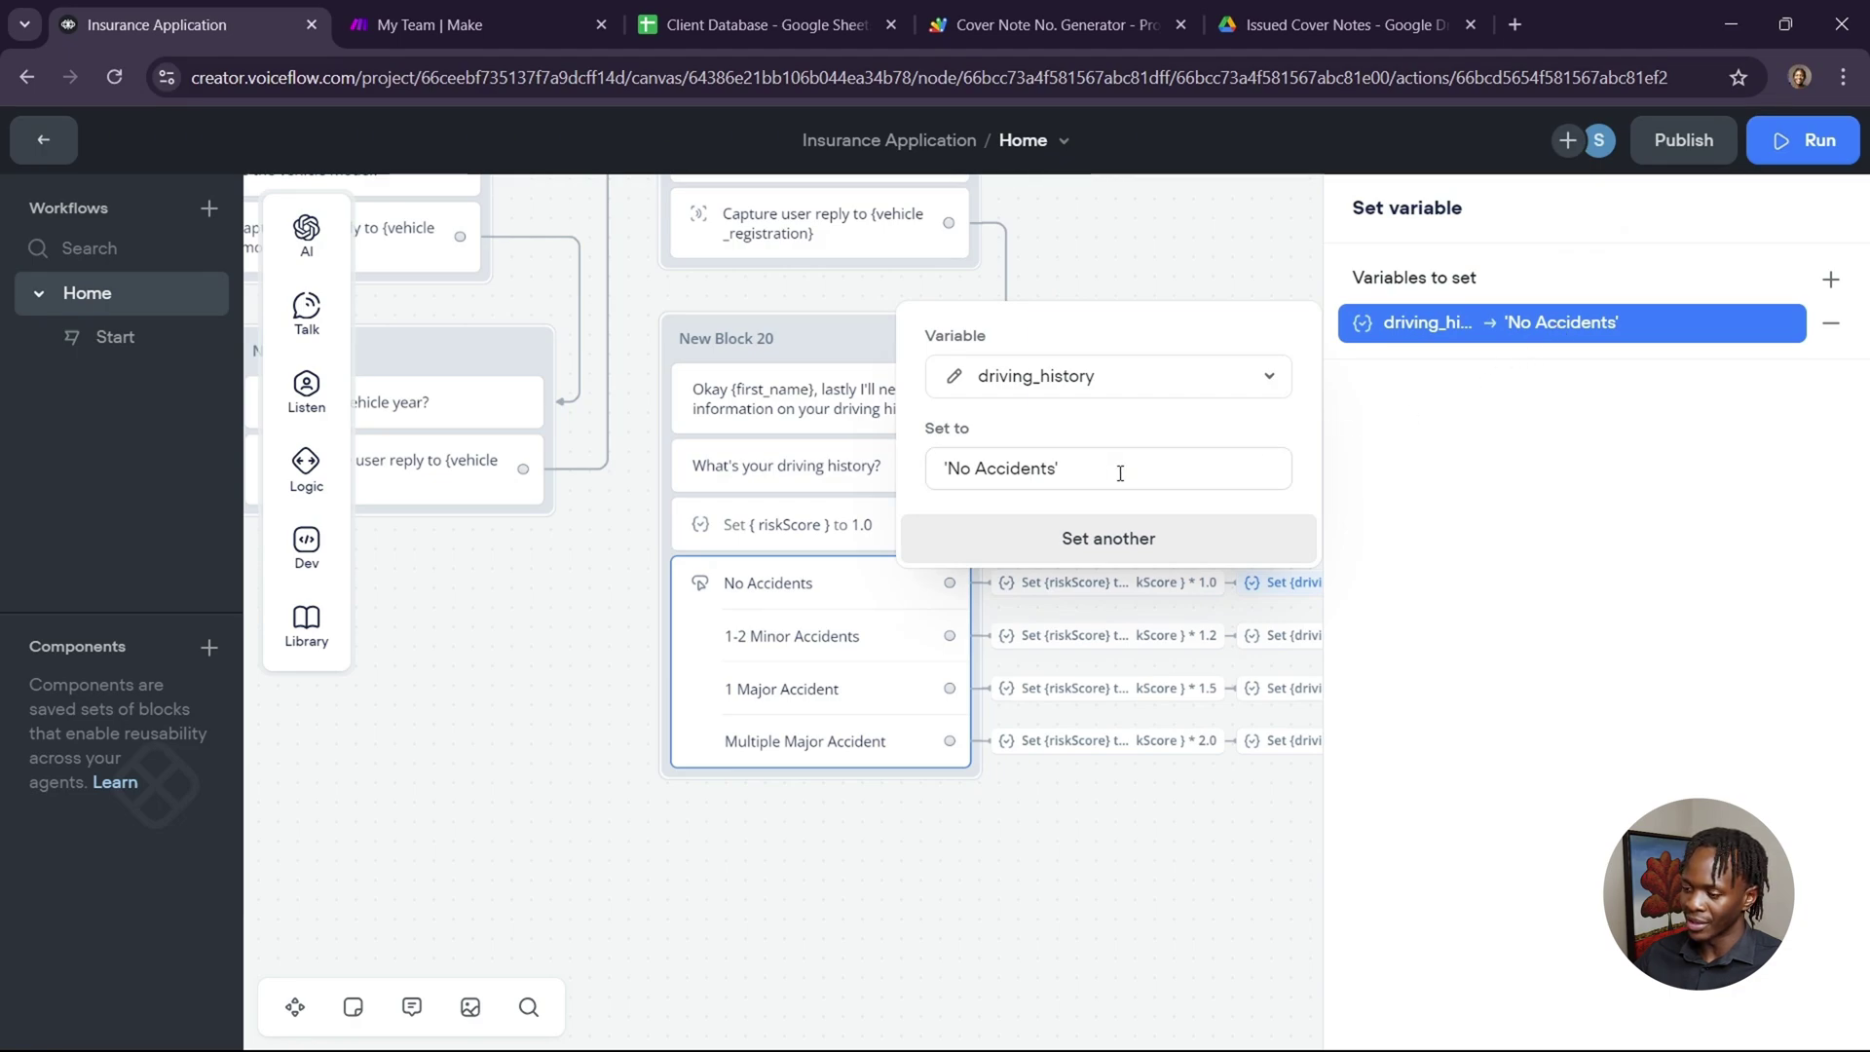
pyautogui.click(968, 951)
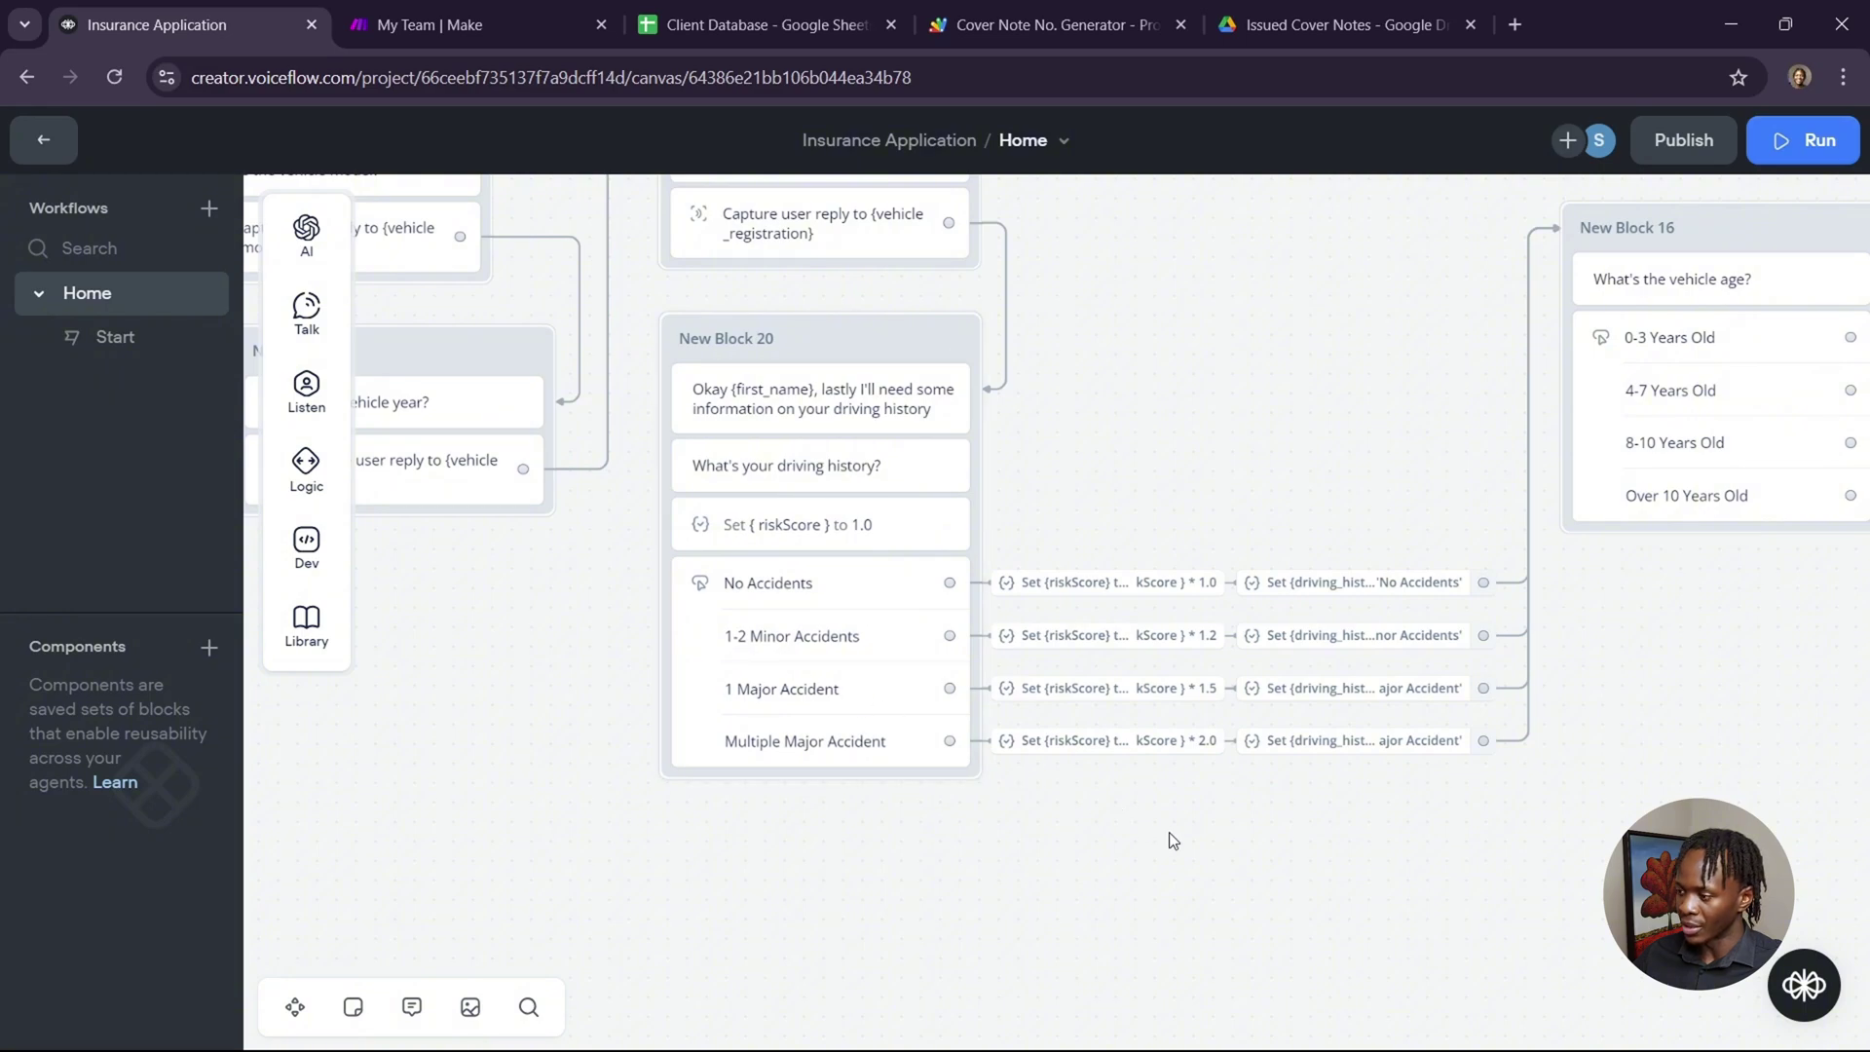
pyautogui.hscroll(5, 1169, 832)
pyautogui.hscroll(5, 1169, 832)
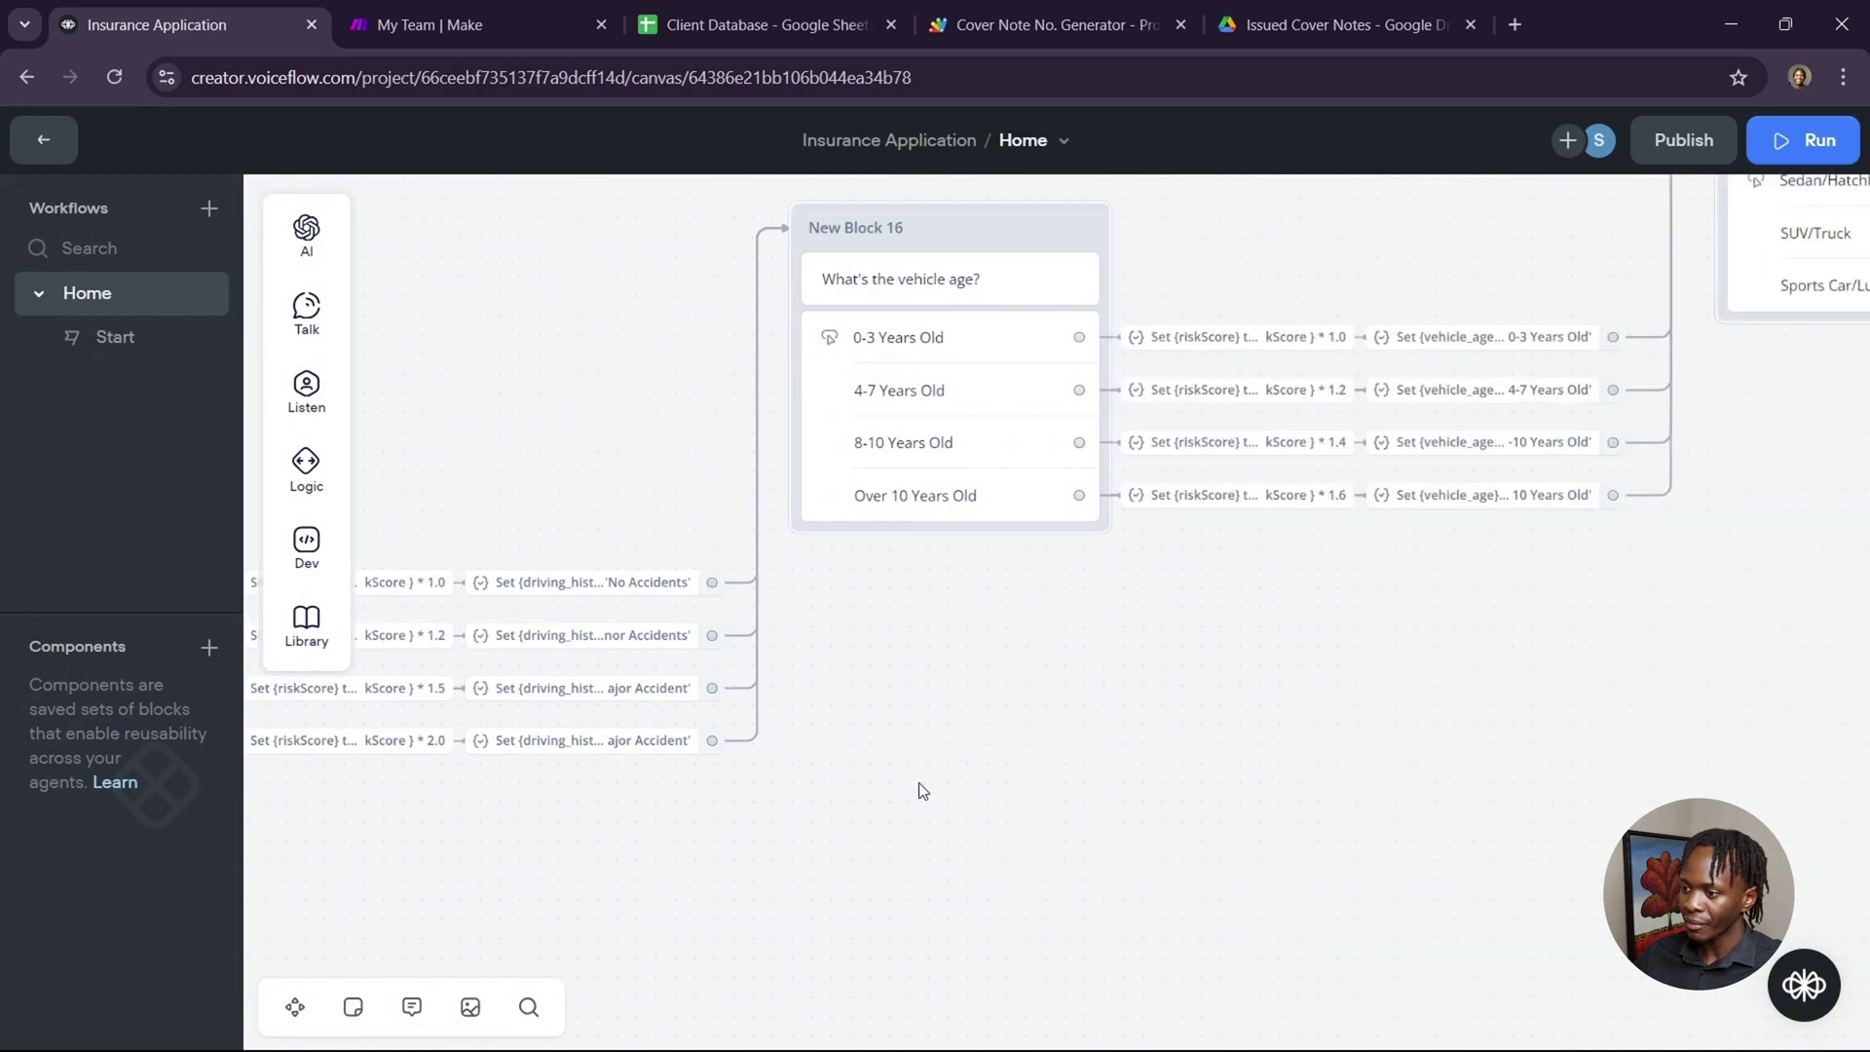
pyautogui.scroll(2, 920, 781)
pyautogui.hscroll(3, 919, 781)
pyautogui.scroll(2, 919, 783)
pyautogui.hscroll(2, 919, 783)
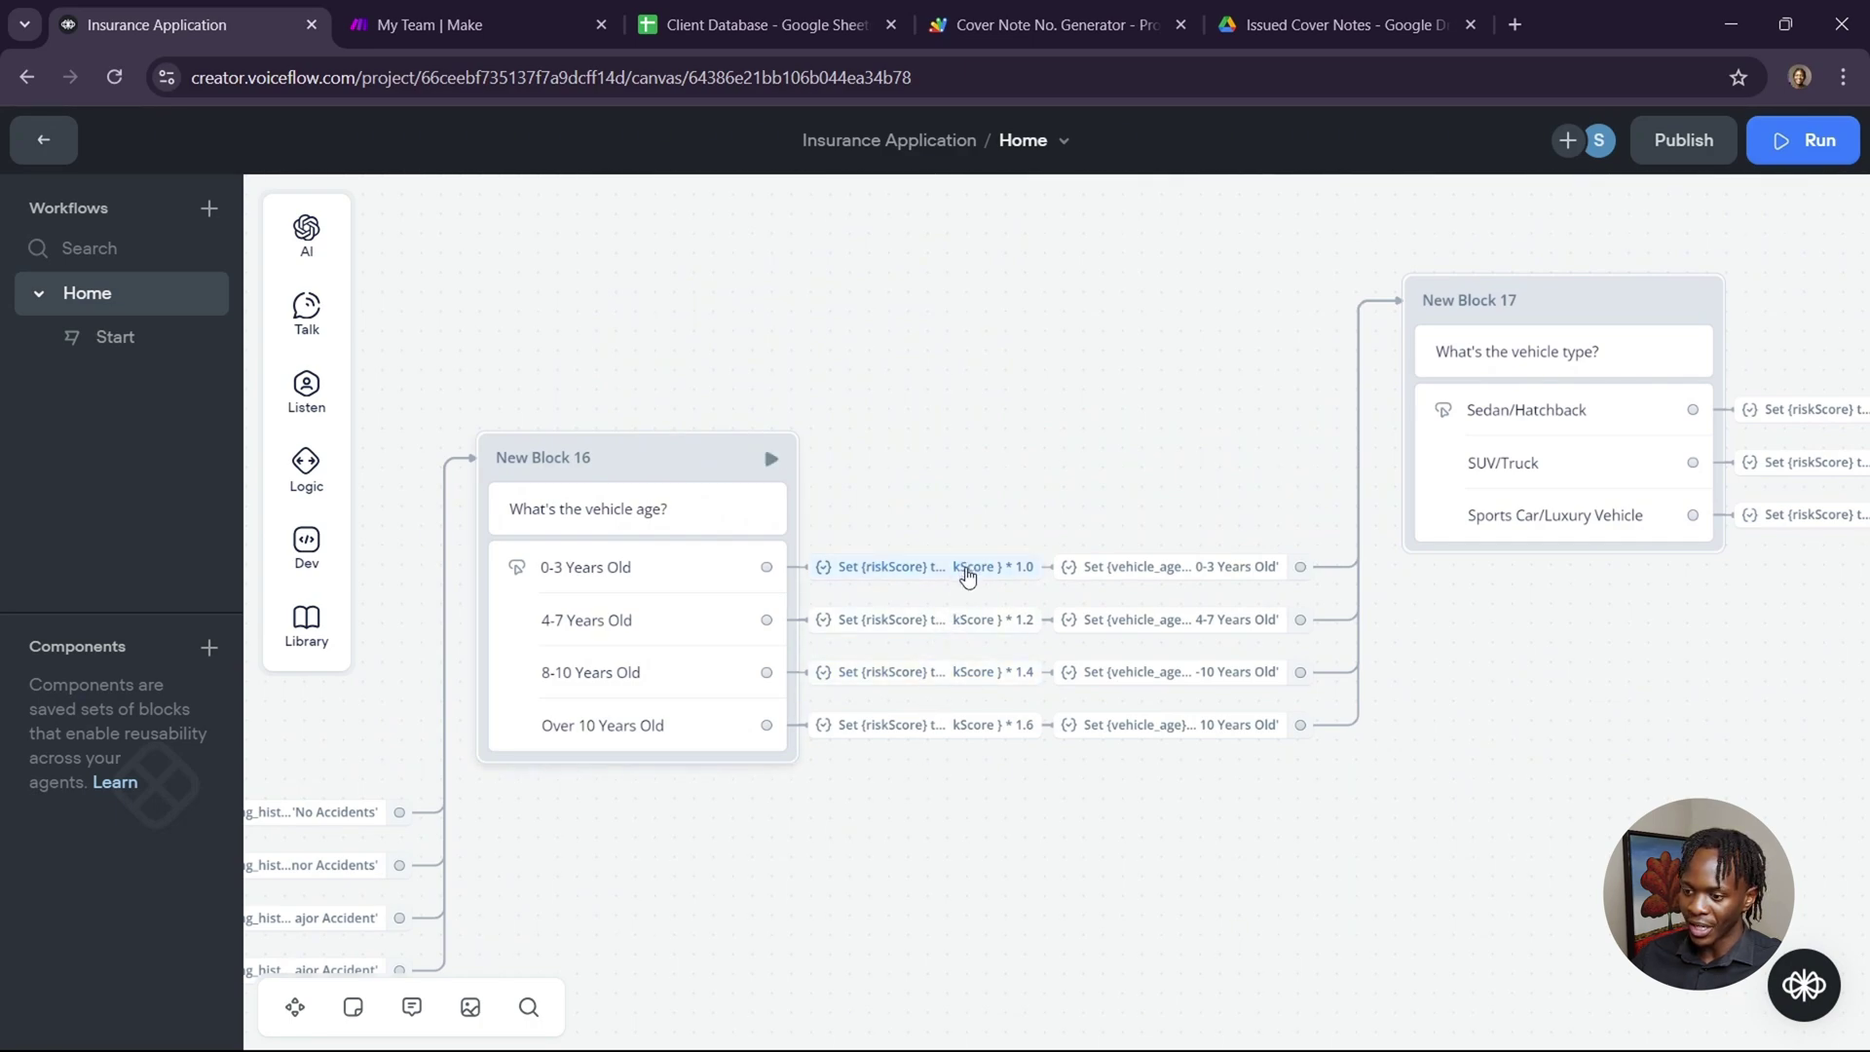
pyautogui.click(967, 575)
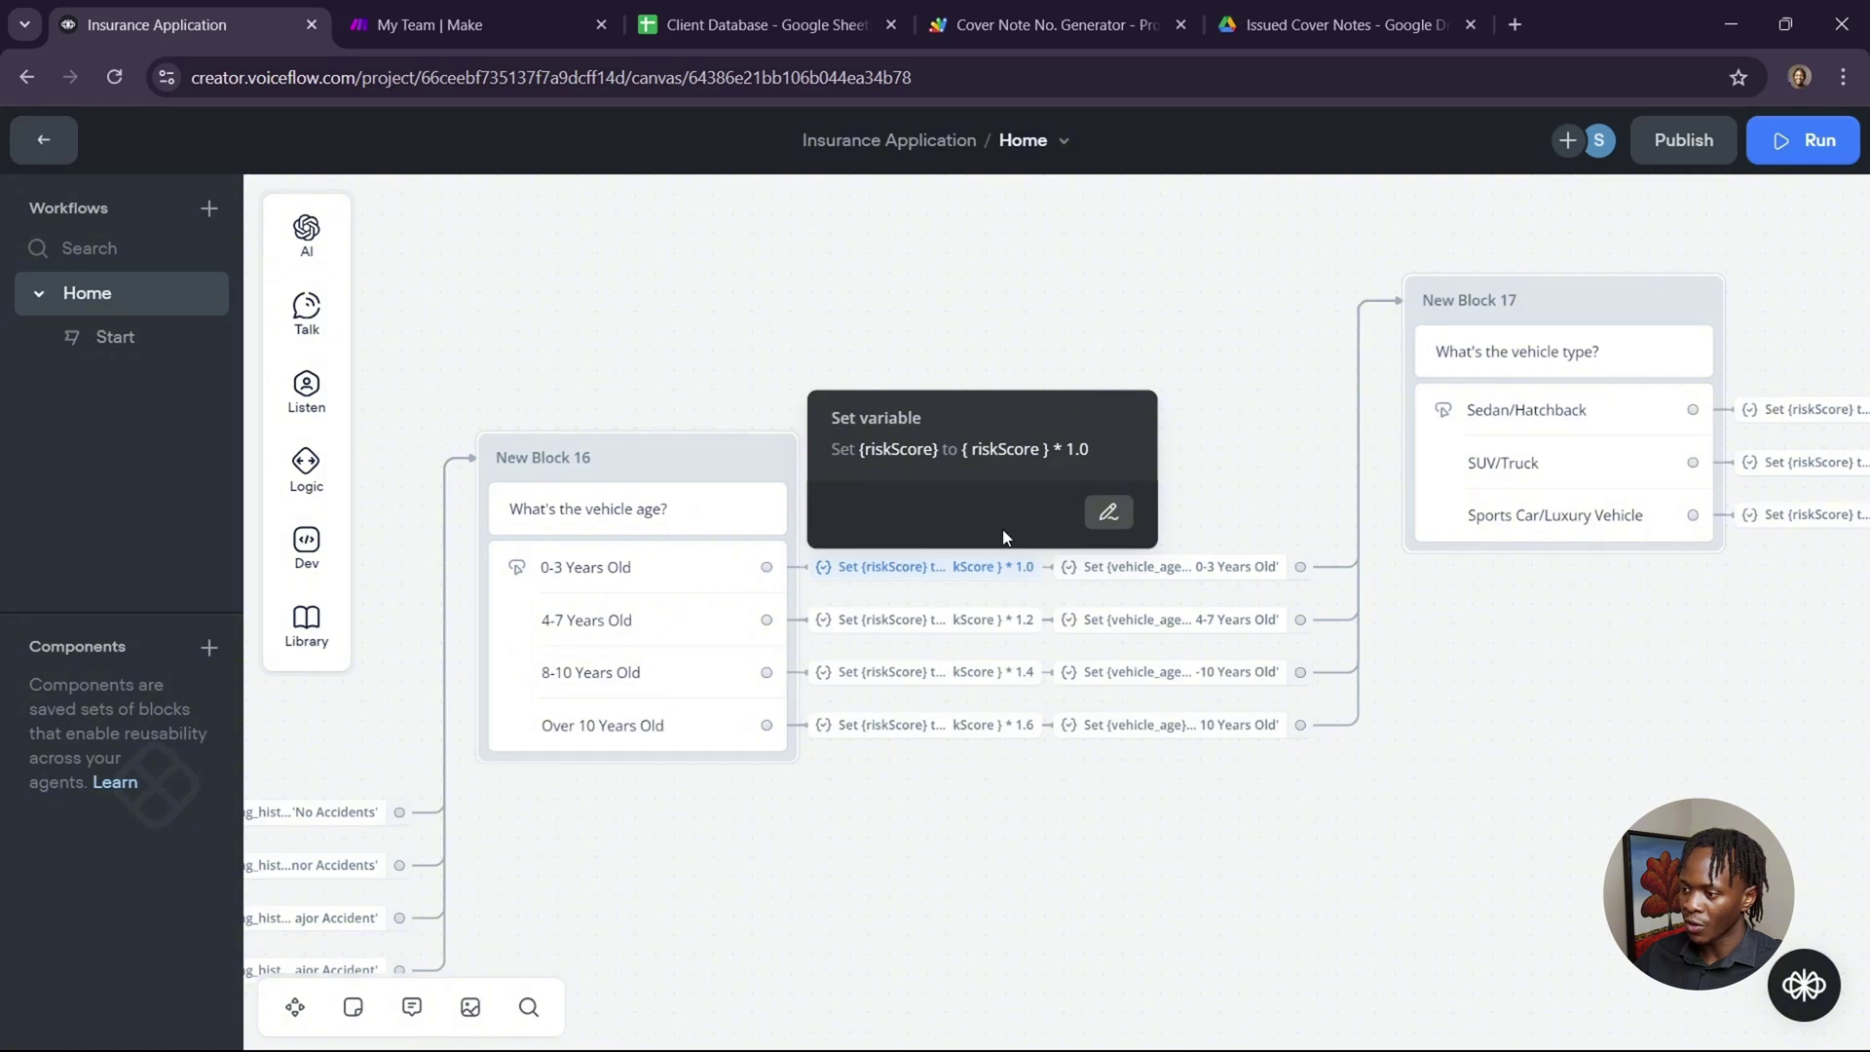
pyautogui.click(1102, 526)
pyautogui.click(1546, 323)
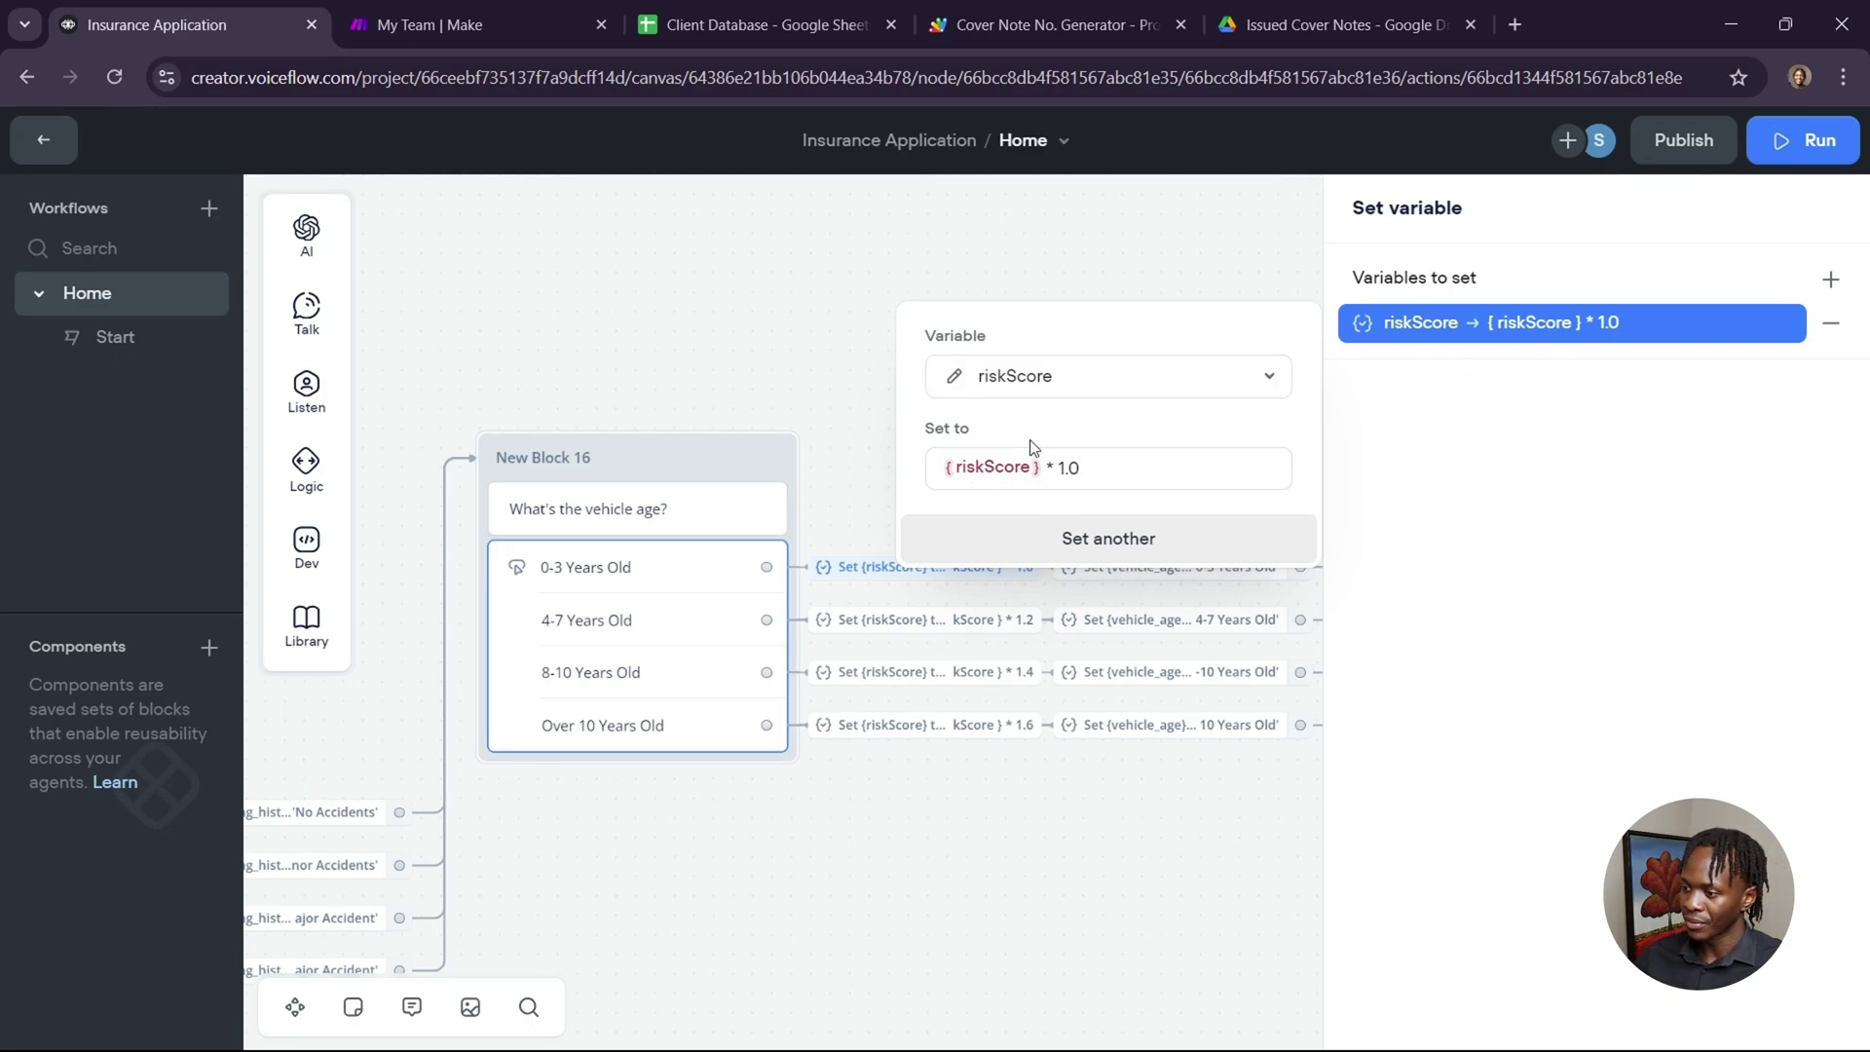
pyautogui.click(974, 937)
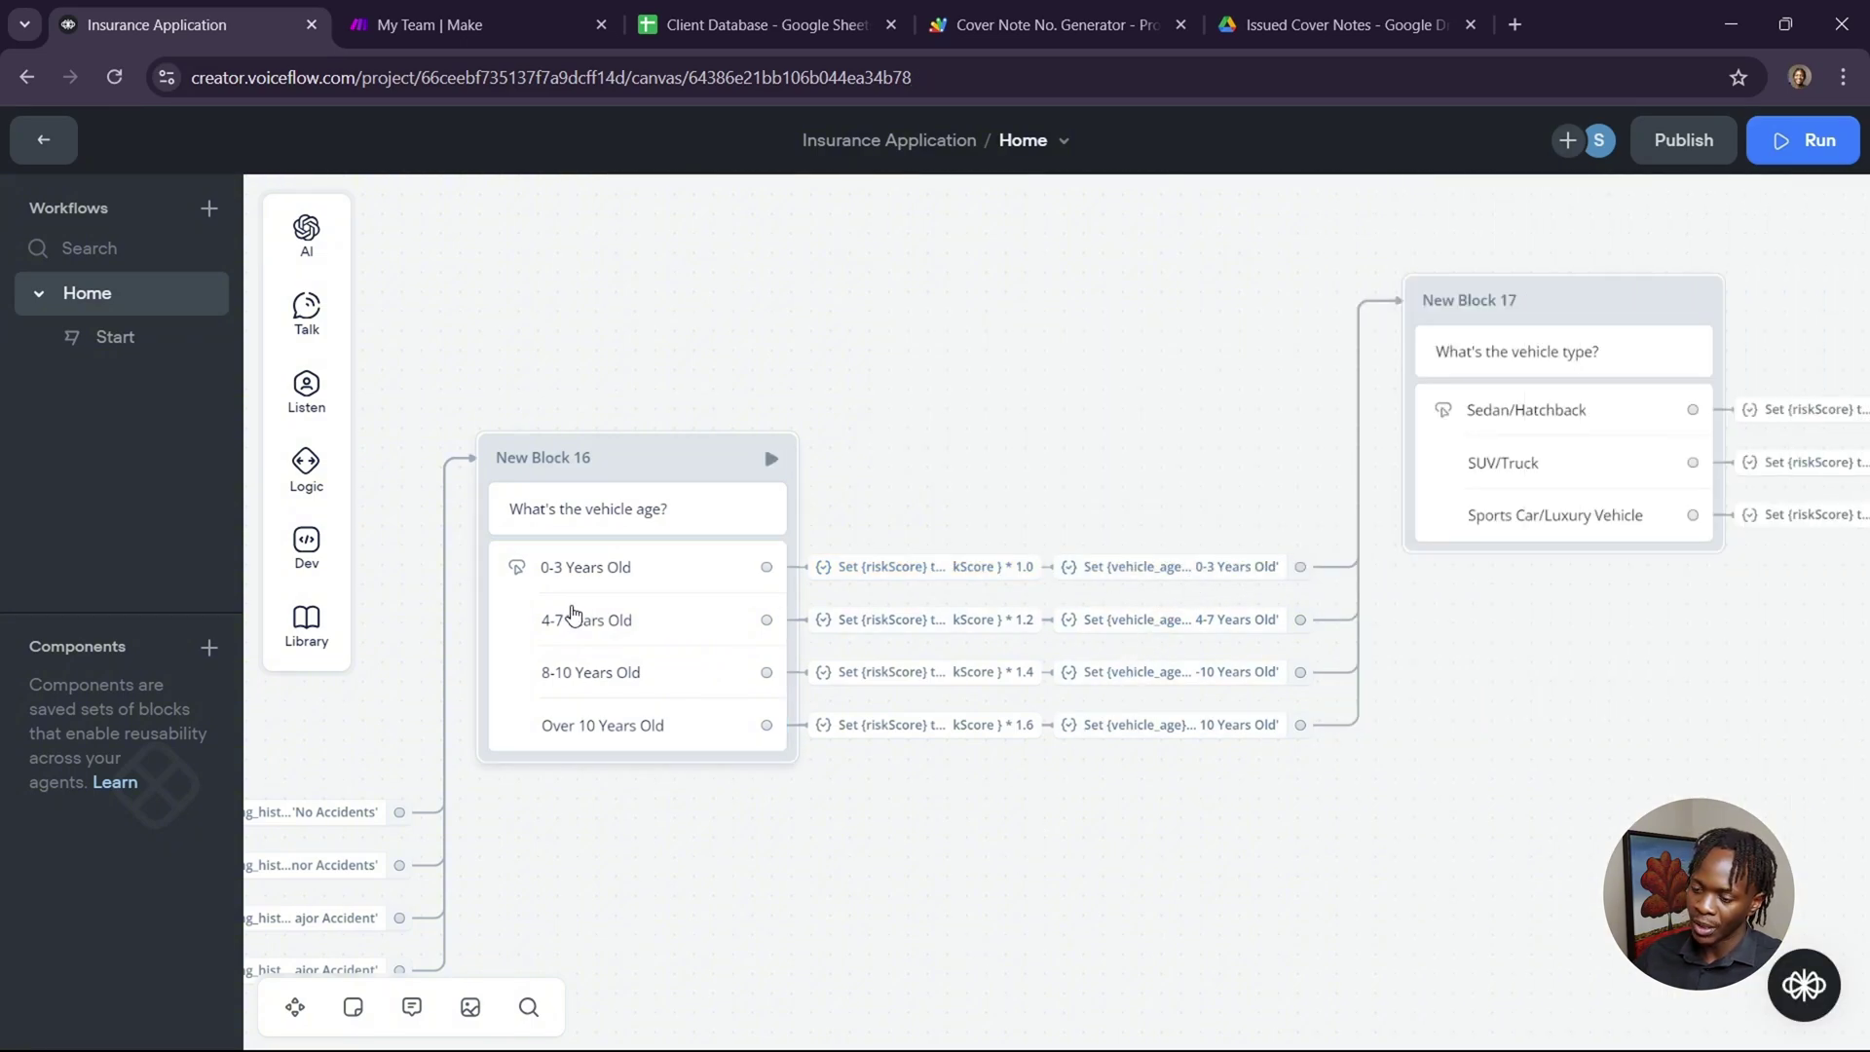
pyautogui.hscroll(1, 1374, 957)
pyautogui.hscroll(10, 1391, 965)
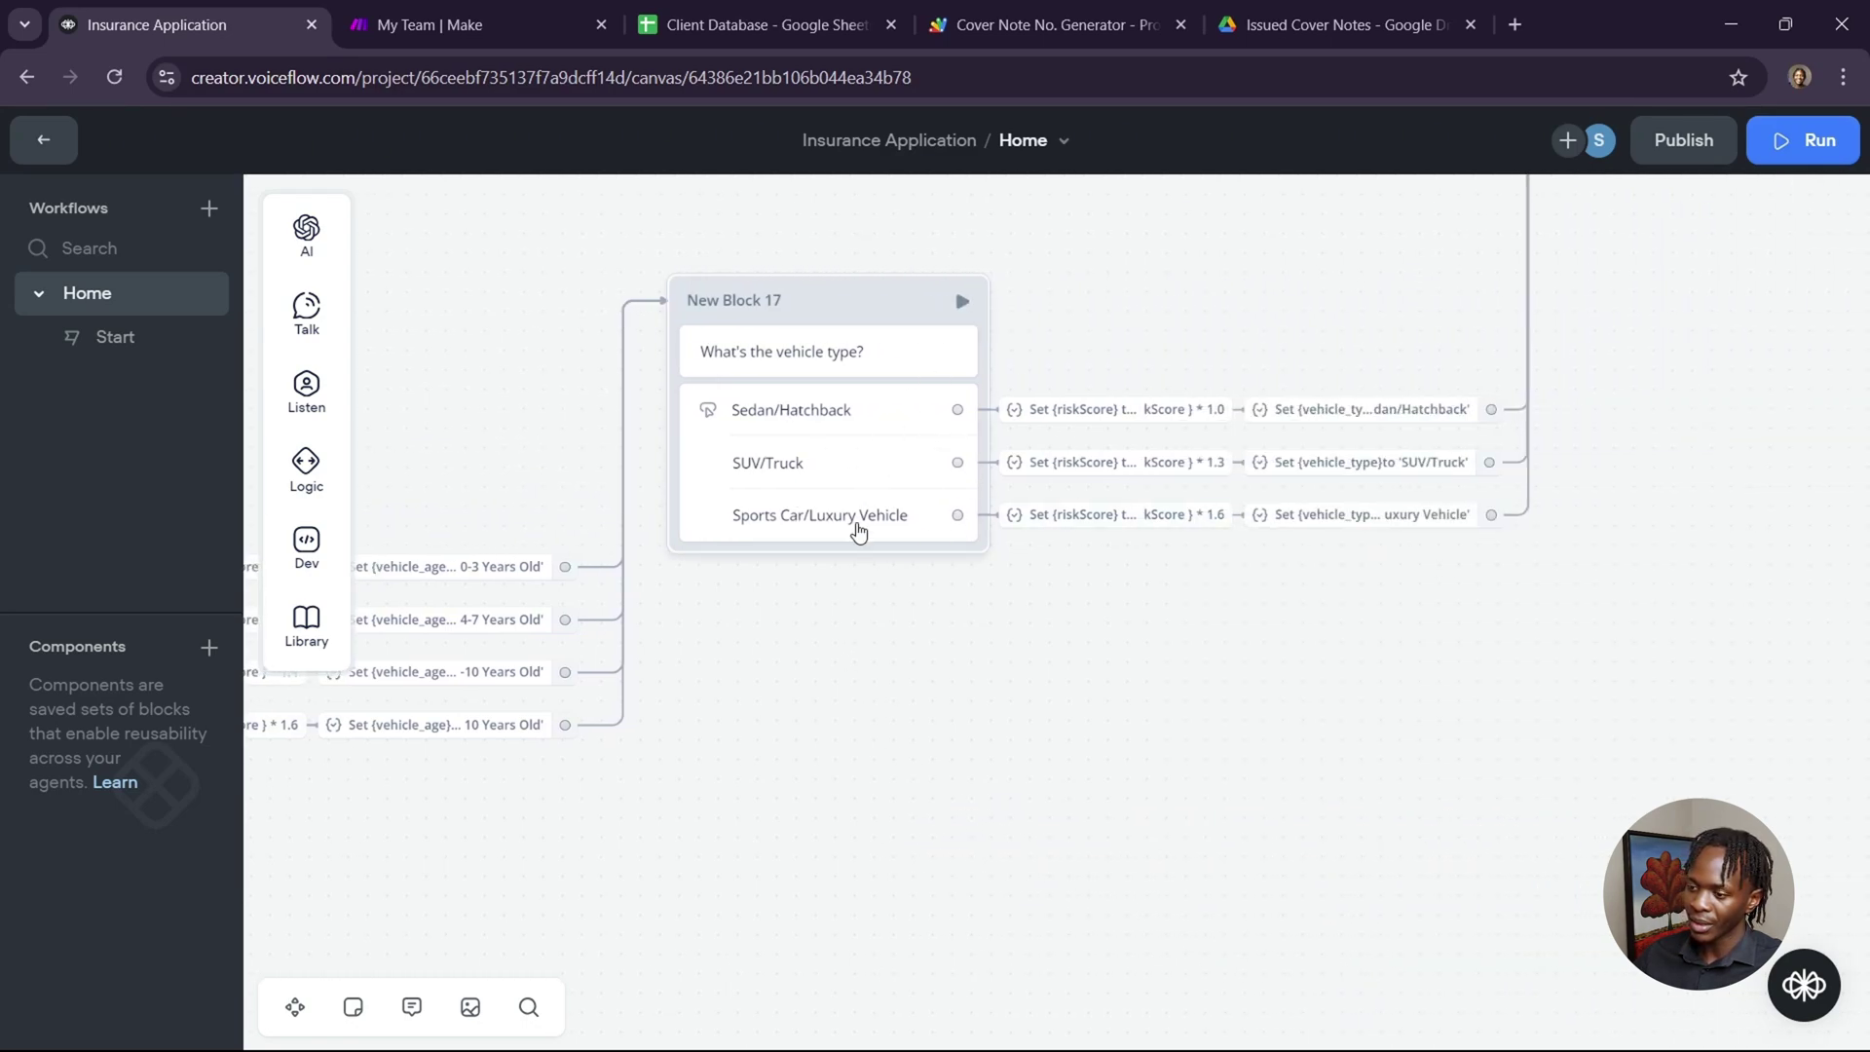
pyautogui.hscroll(3, 1061, 649)
pyautogui.hscroll(1, 1060, 650)
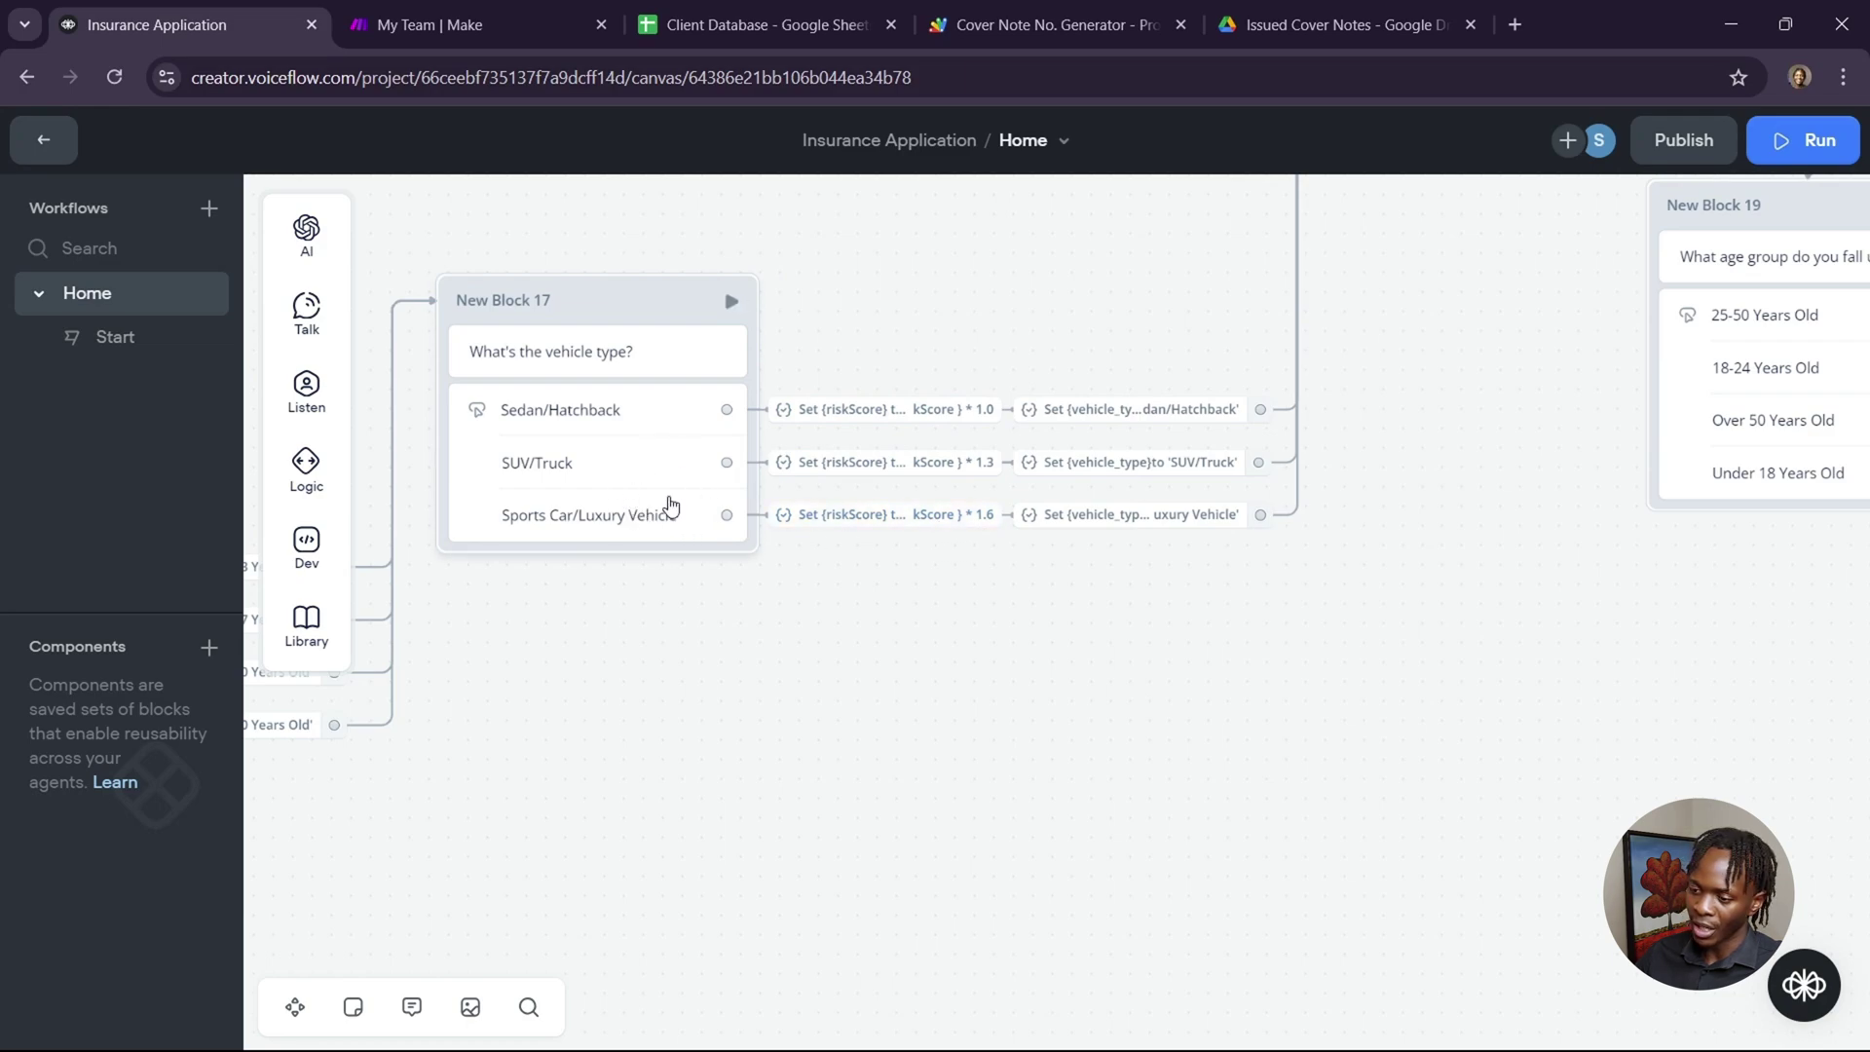
pyautogui.scroll(2, 1120, 588)
pyautogui.hscroll(2, 1120, 588)
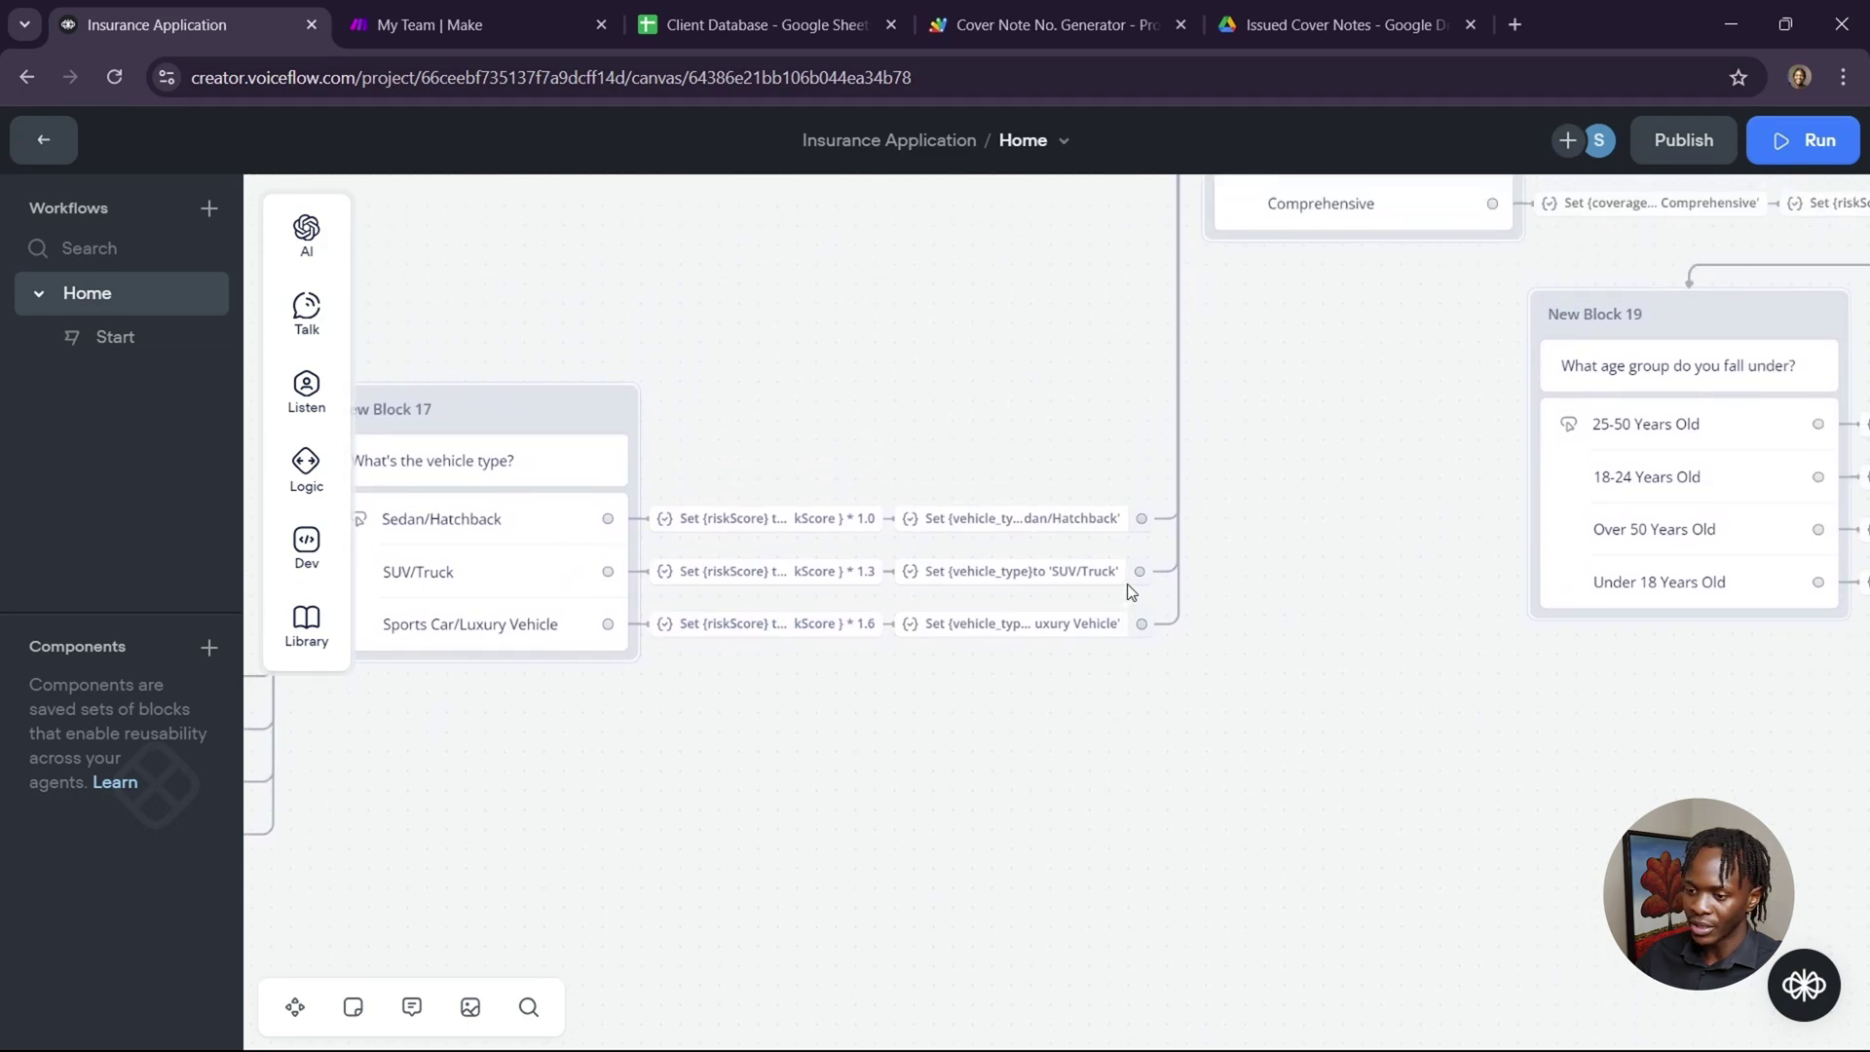
pyautogui.scroll(5, 1267, 546)
pyautogui.hscroll(2, 1266, 545)
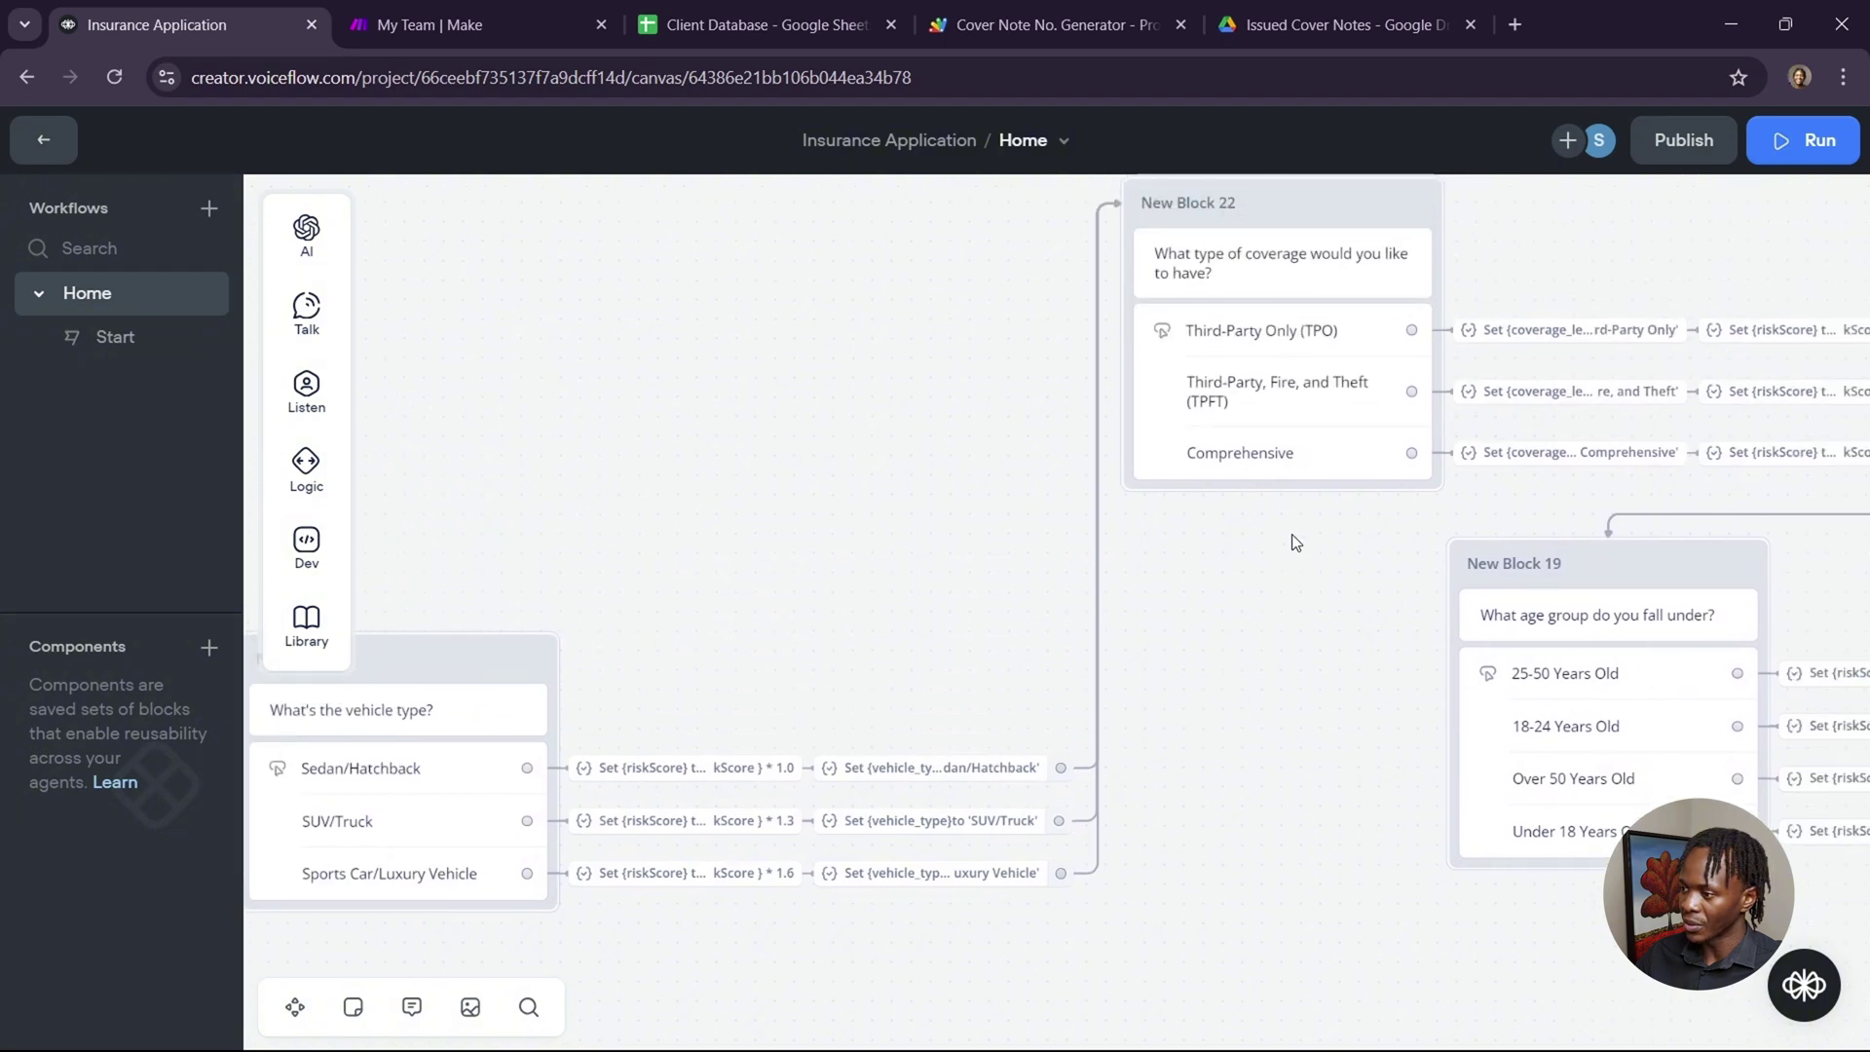
pyautogui.scroll(3, 1296, 542)
pyautogui.hscroll(5, 1295, 543)
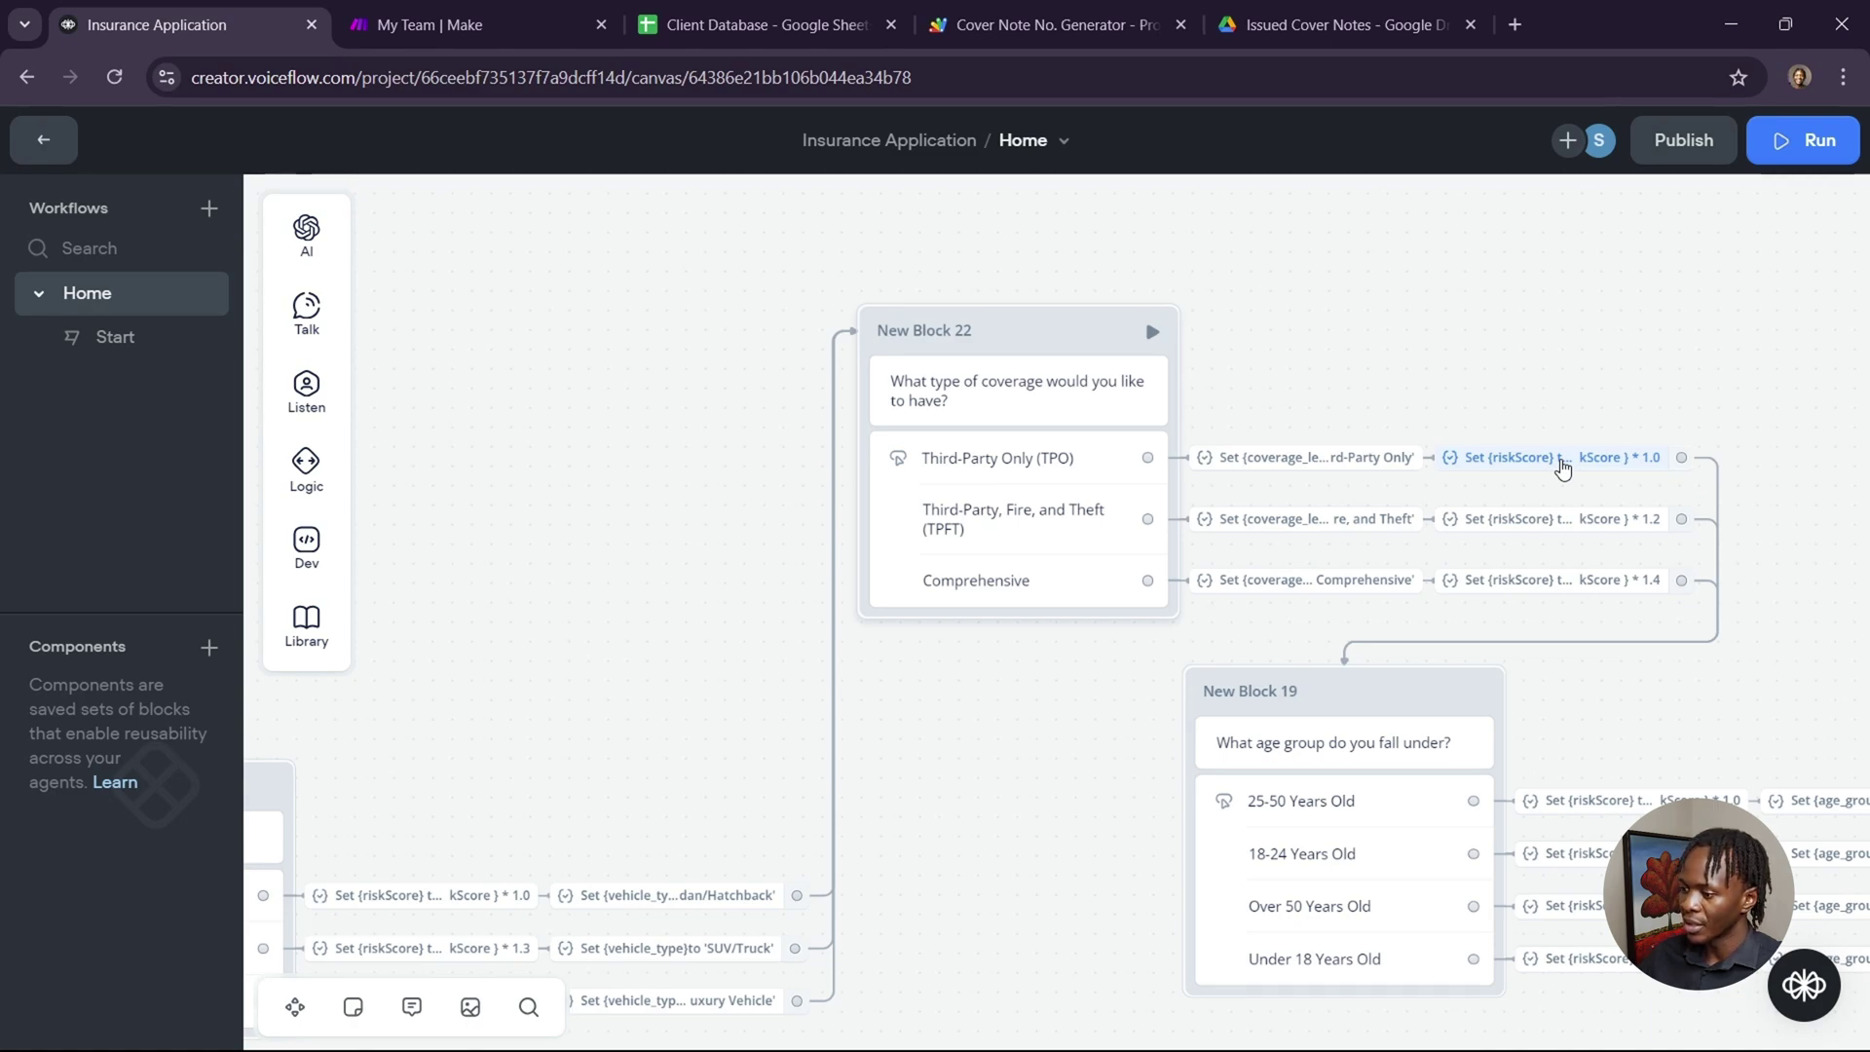
pyautogui.hscroll(6, 1586, 728)
pyautogui.scroll(-2, 1585, 729)
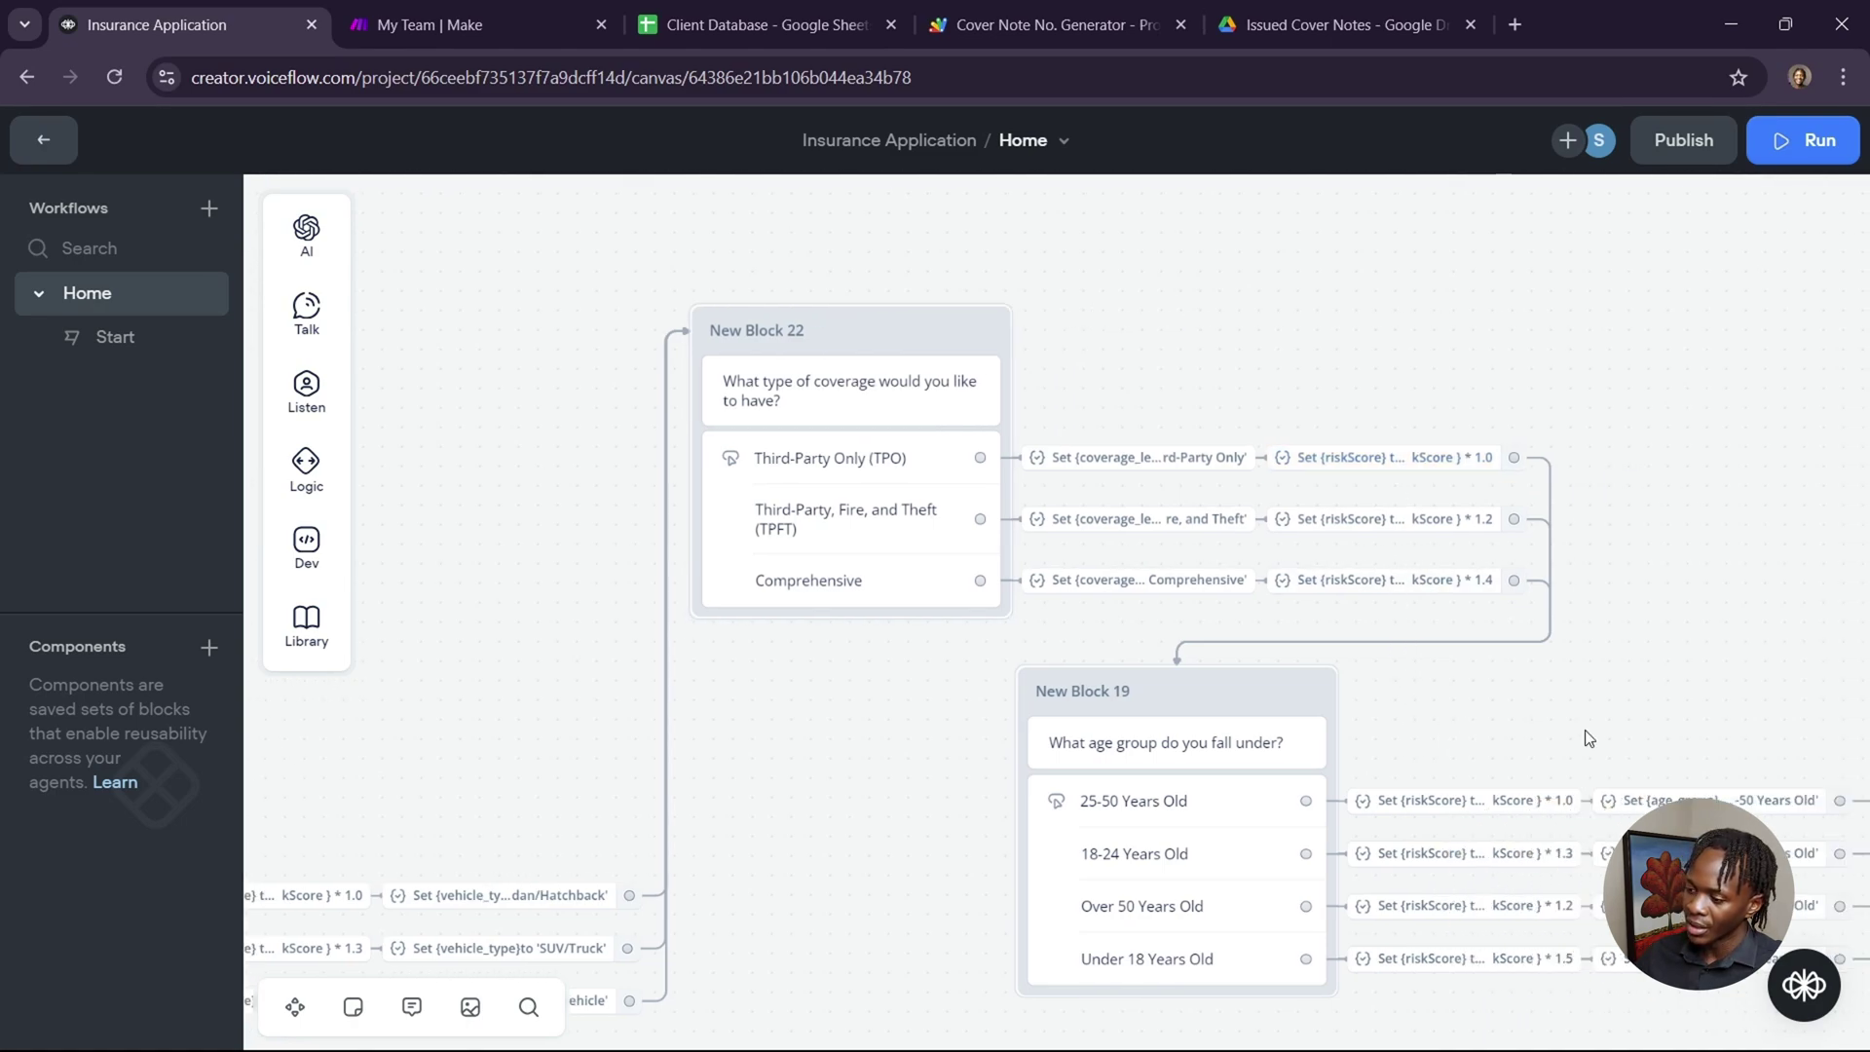
pyautogui.scroll(-1, 1586, 729)
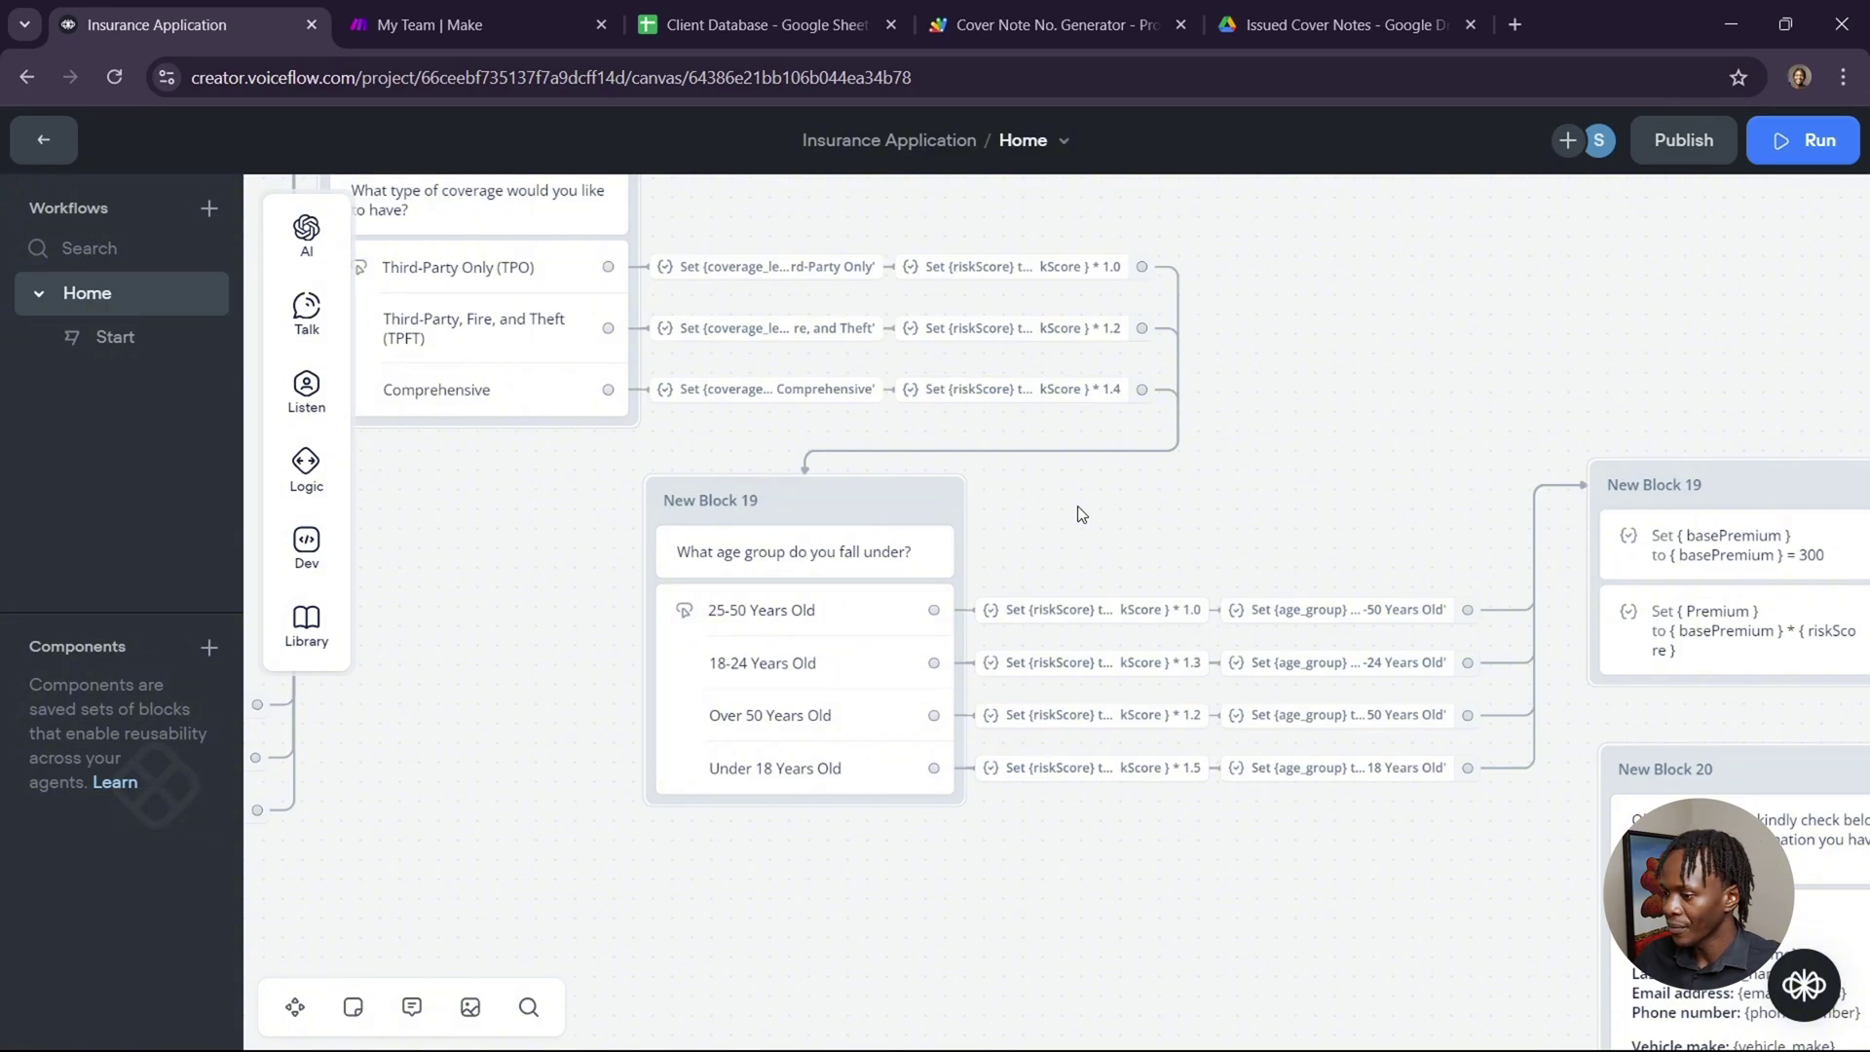
pyautogui.hscroll(2, 1303, 531)
pyautogui.hscroll(8, 1306, 539)
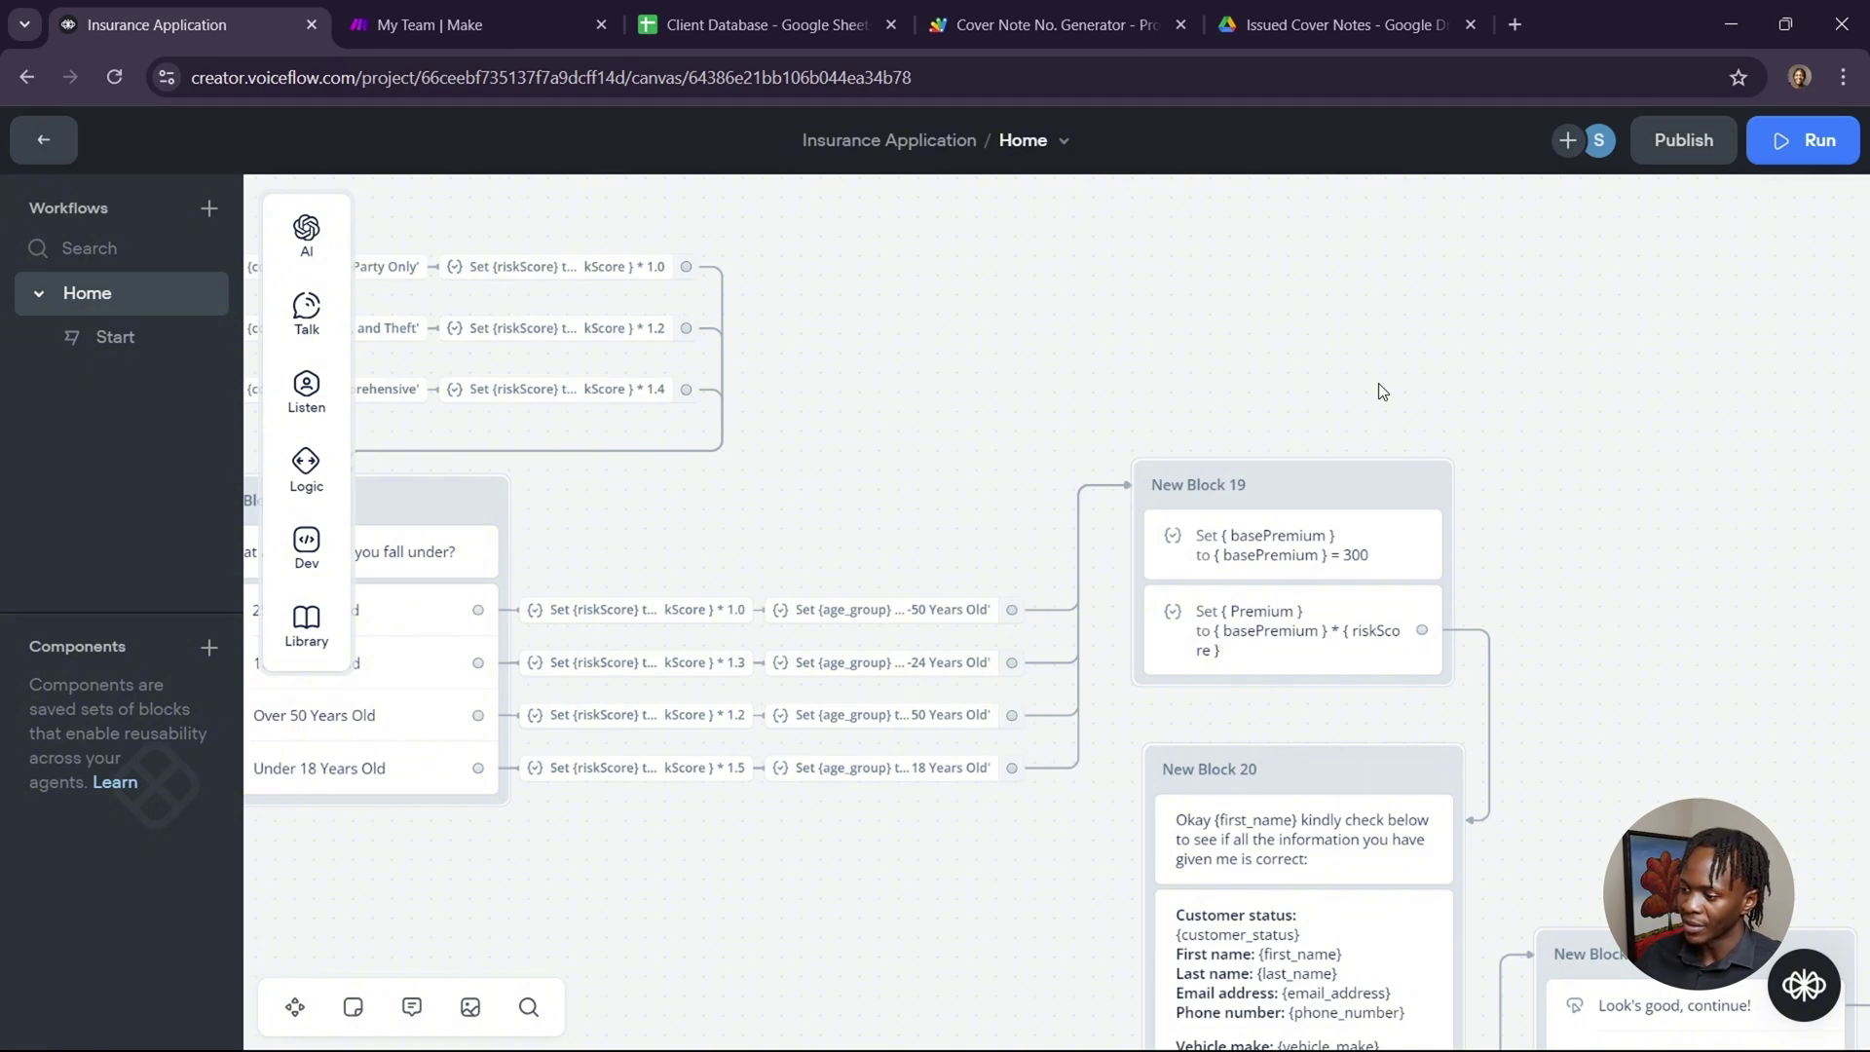
pyautogui.scroll(-2, 1398, 718)
pyautogui.scroll(-1, 1397, 718)
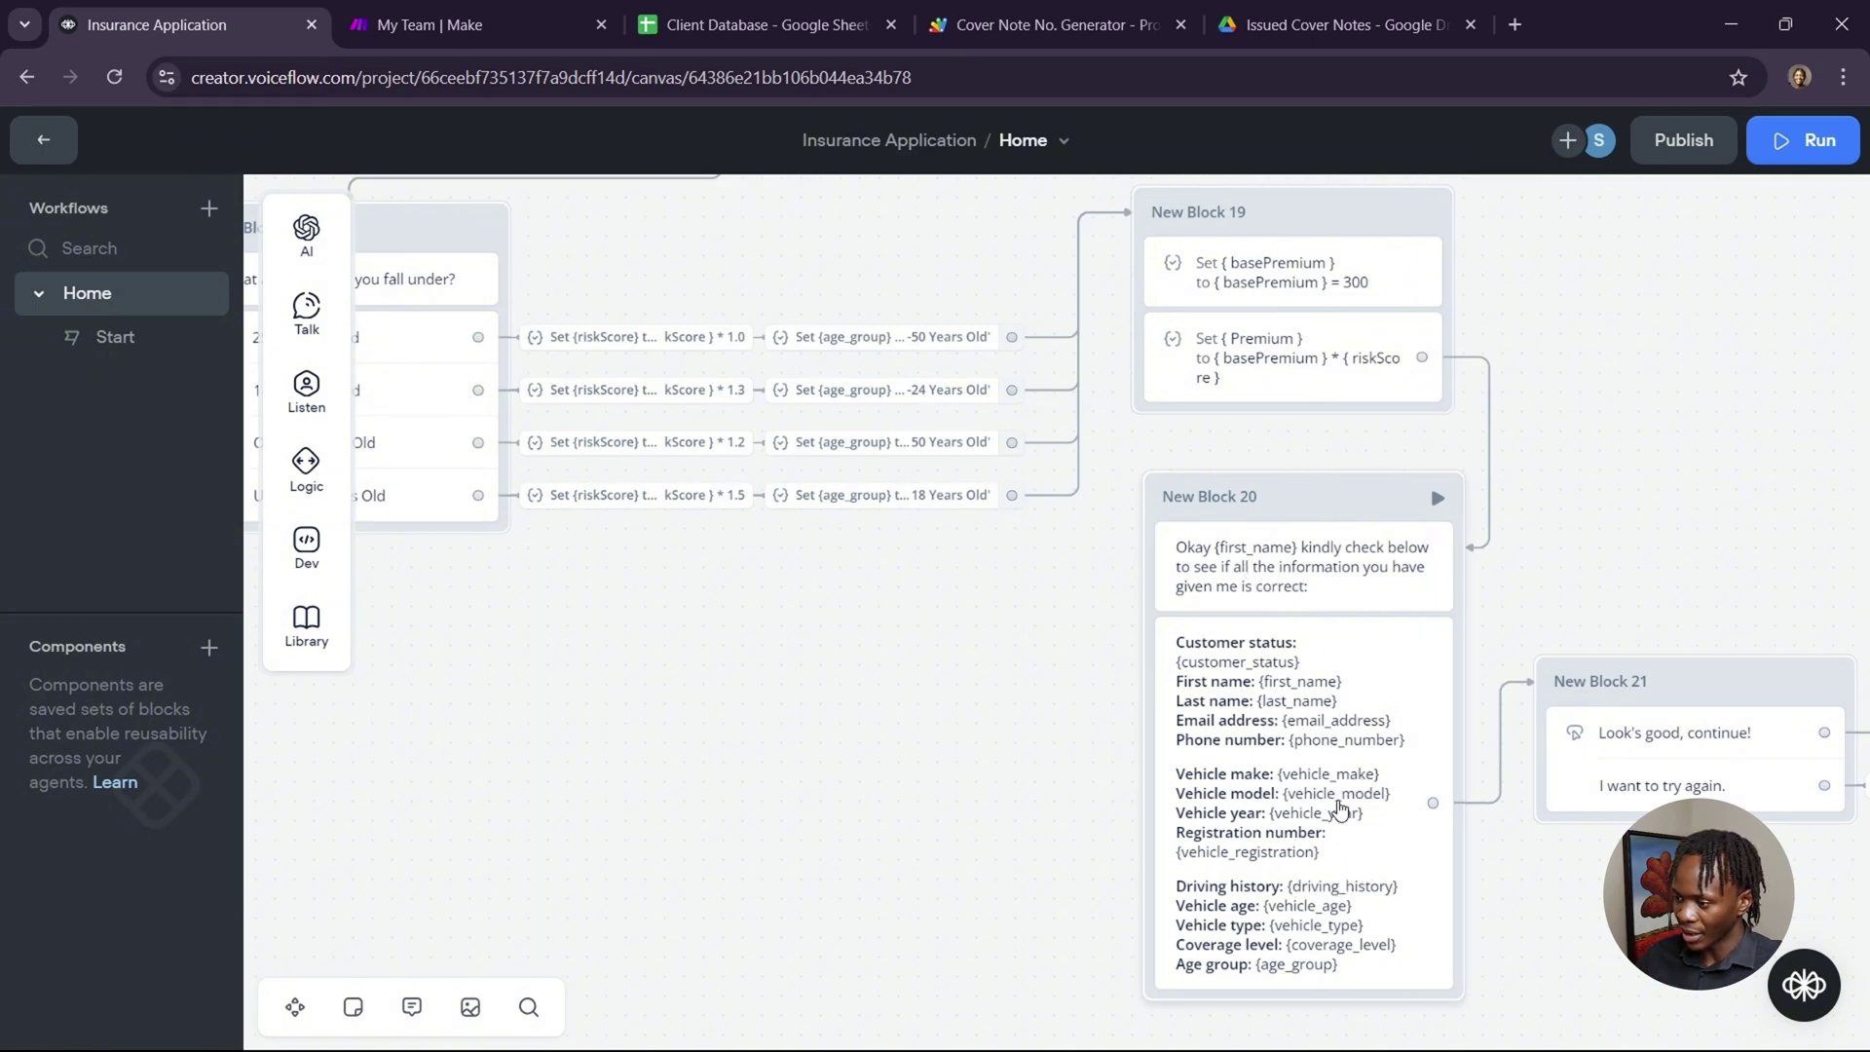
pyautogui.click(1342, 806)
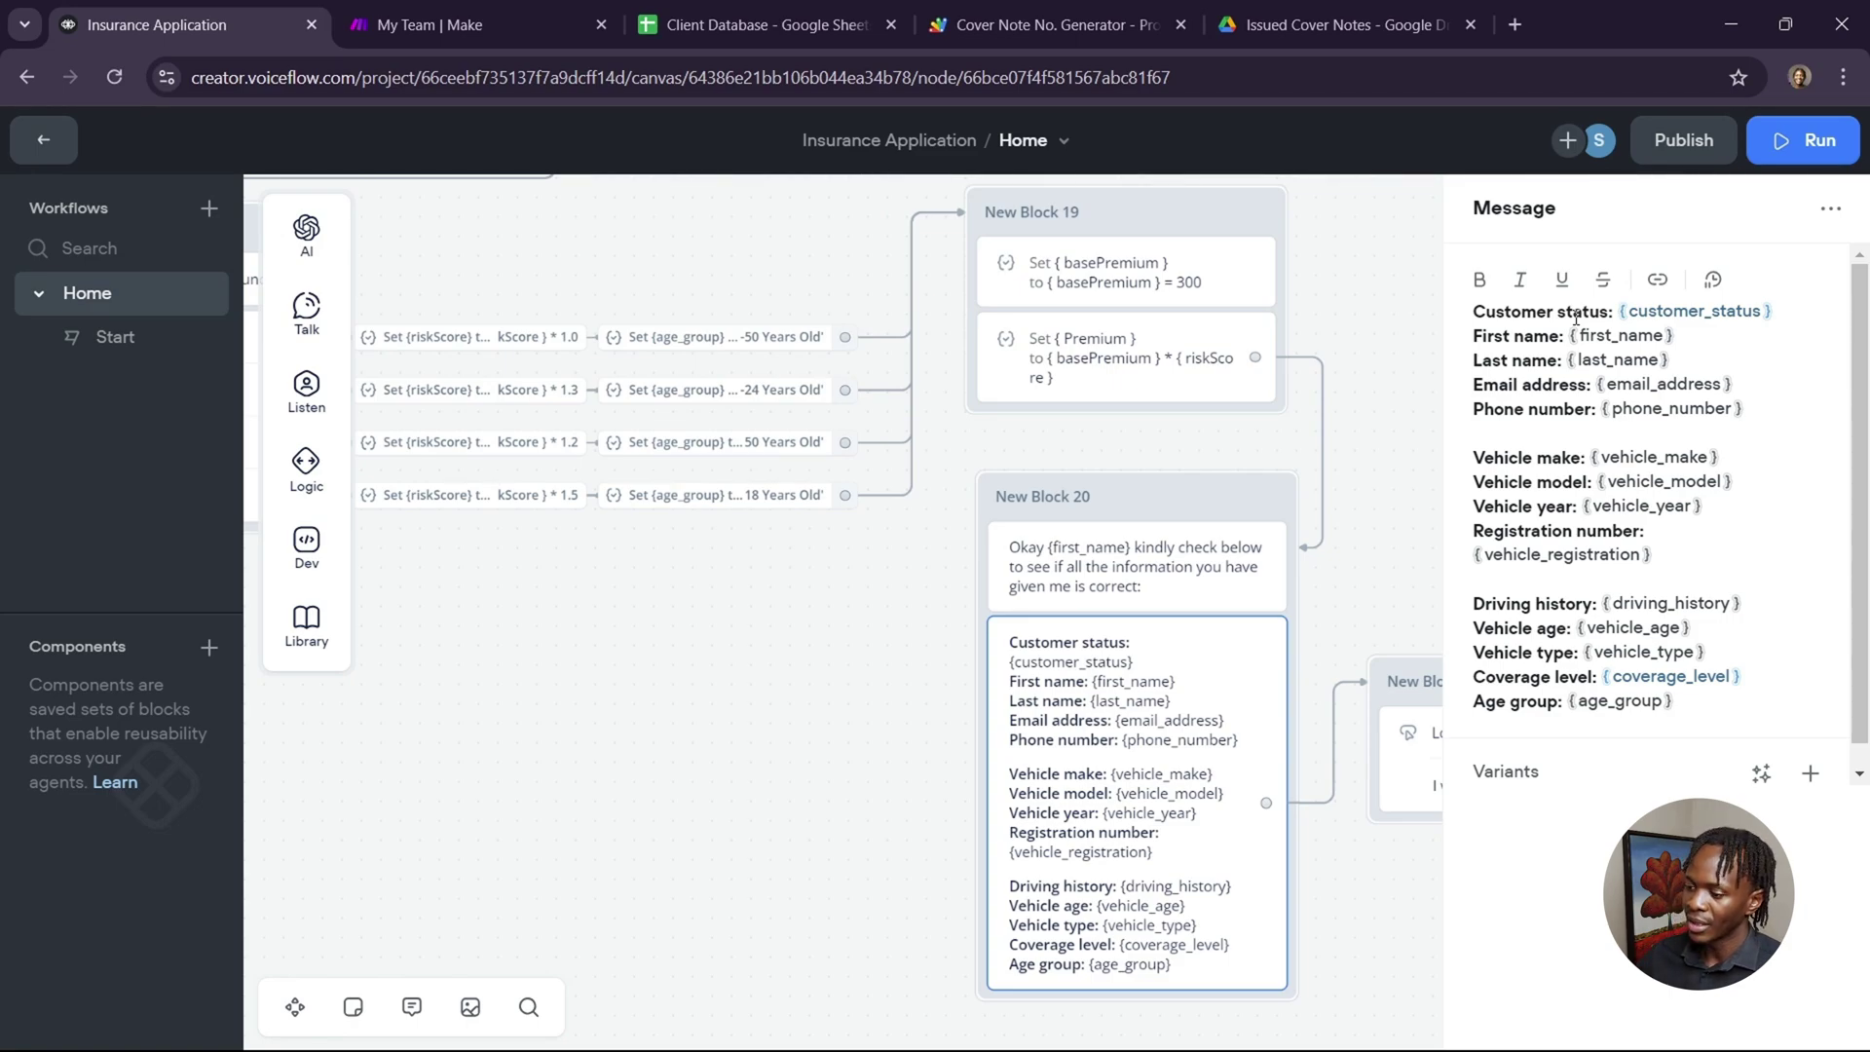
pyautogui.click(1307, 629)
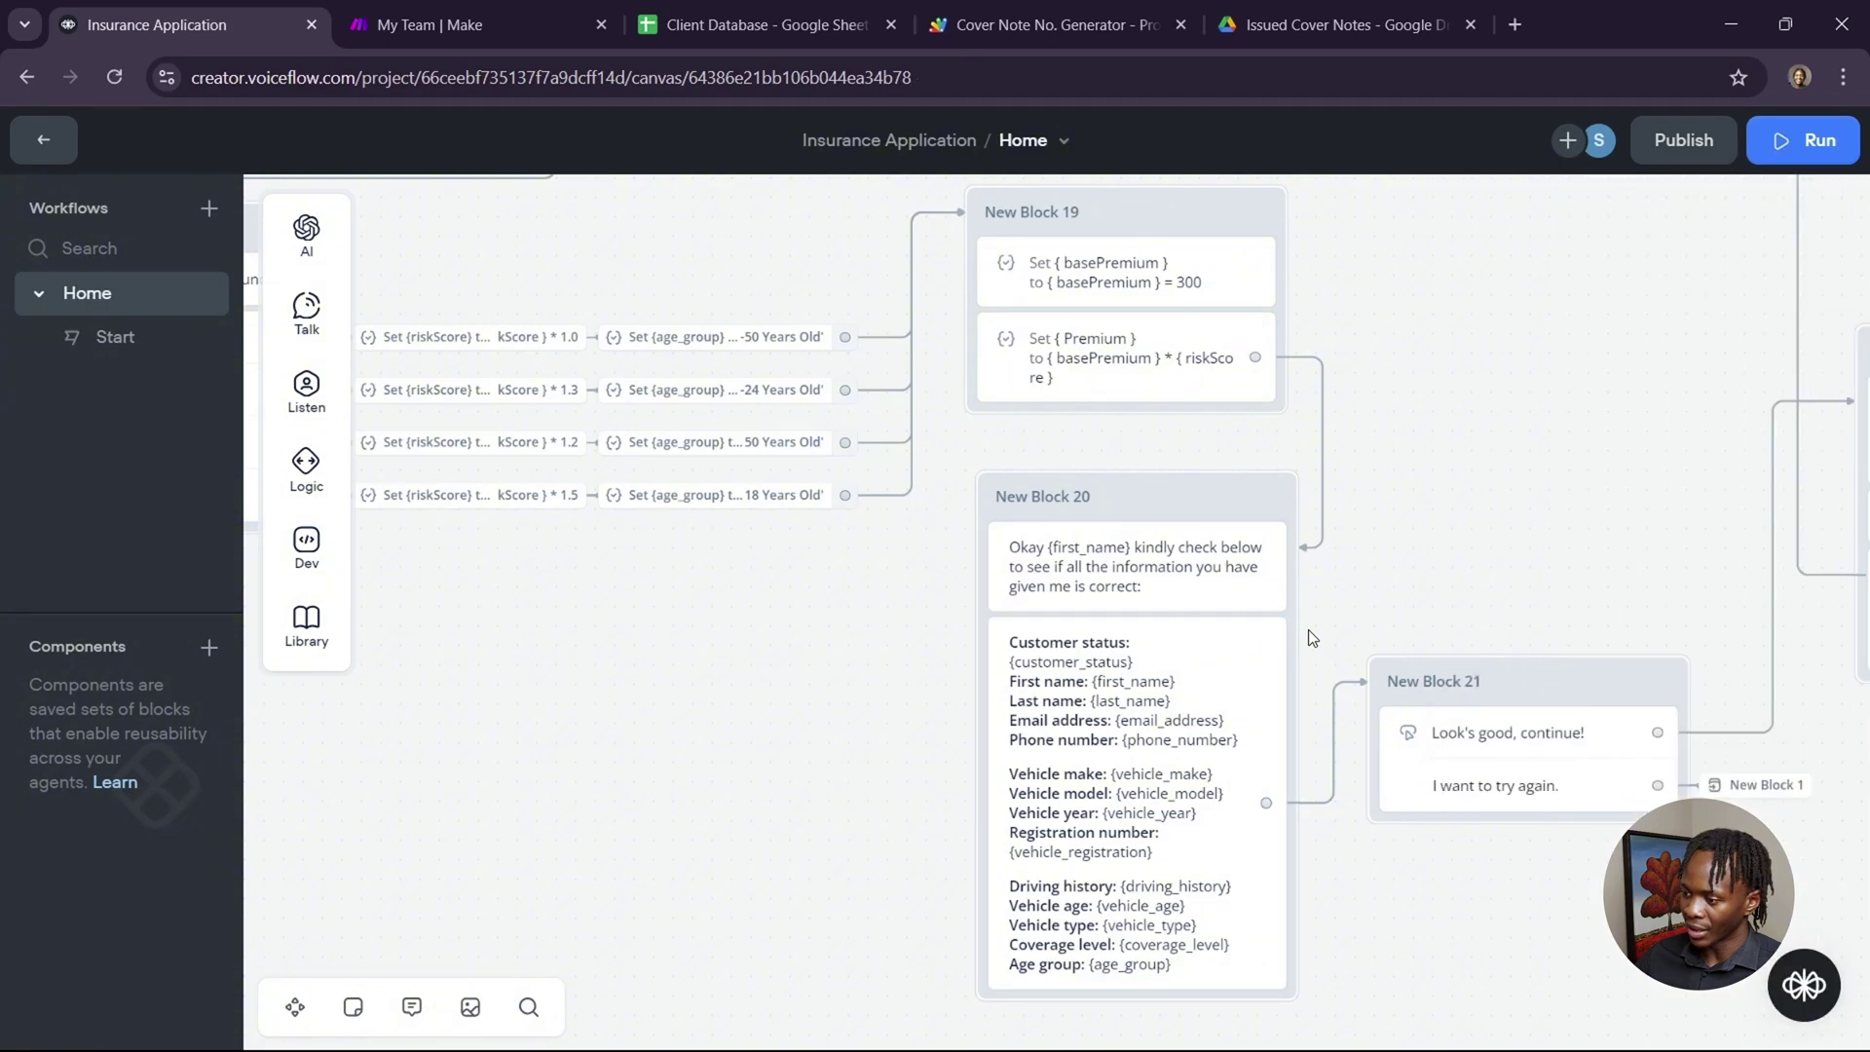
pyautogui.scroll(-2, 1307, 629)
pyautogui.hscroll(2, 1308, 630)
pyautogui.scroll(3, 1307, 630)
pyautogui.hscroll(6, 1307, 629)
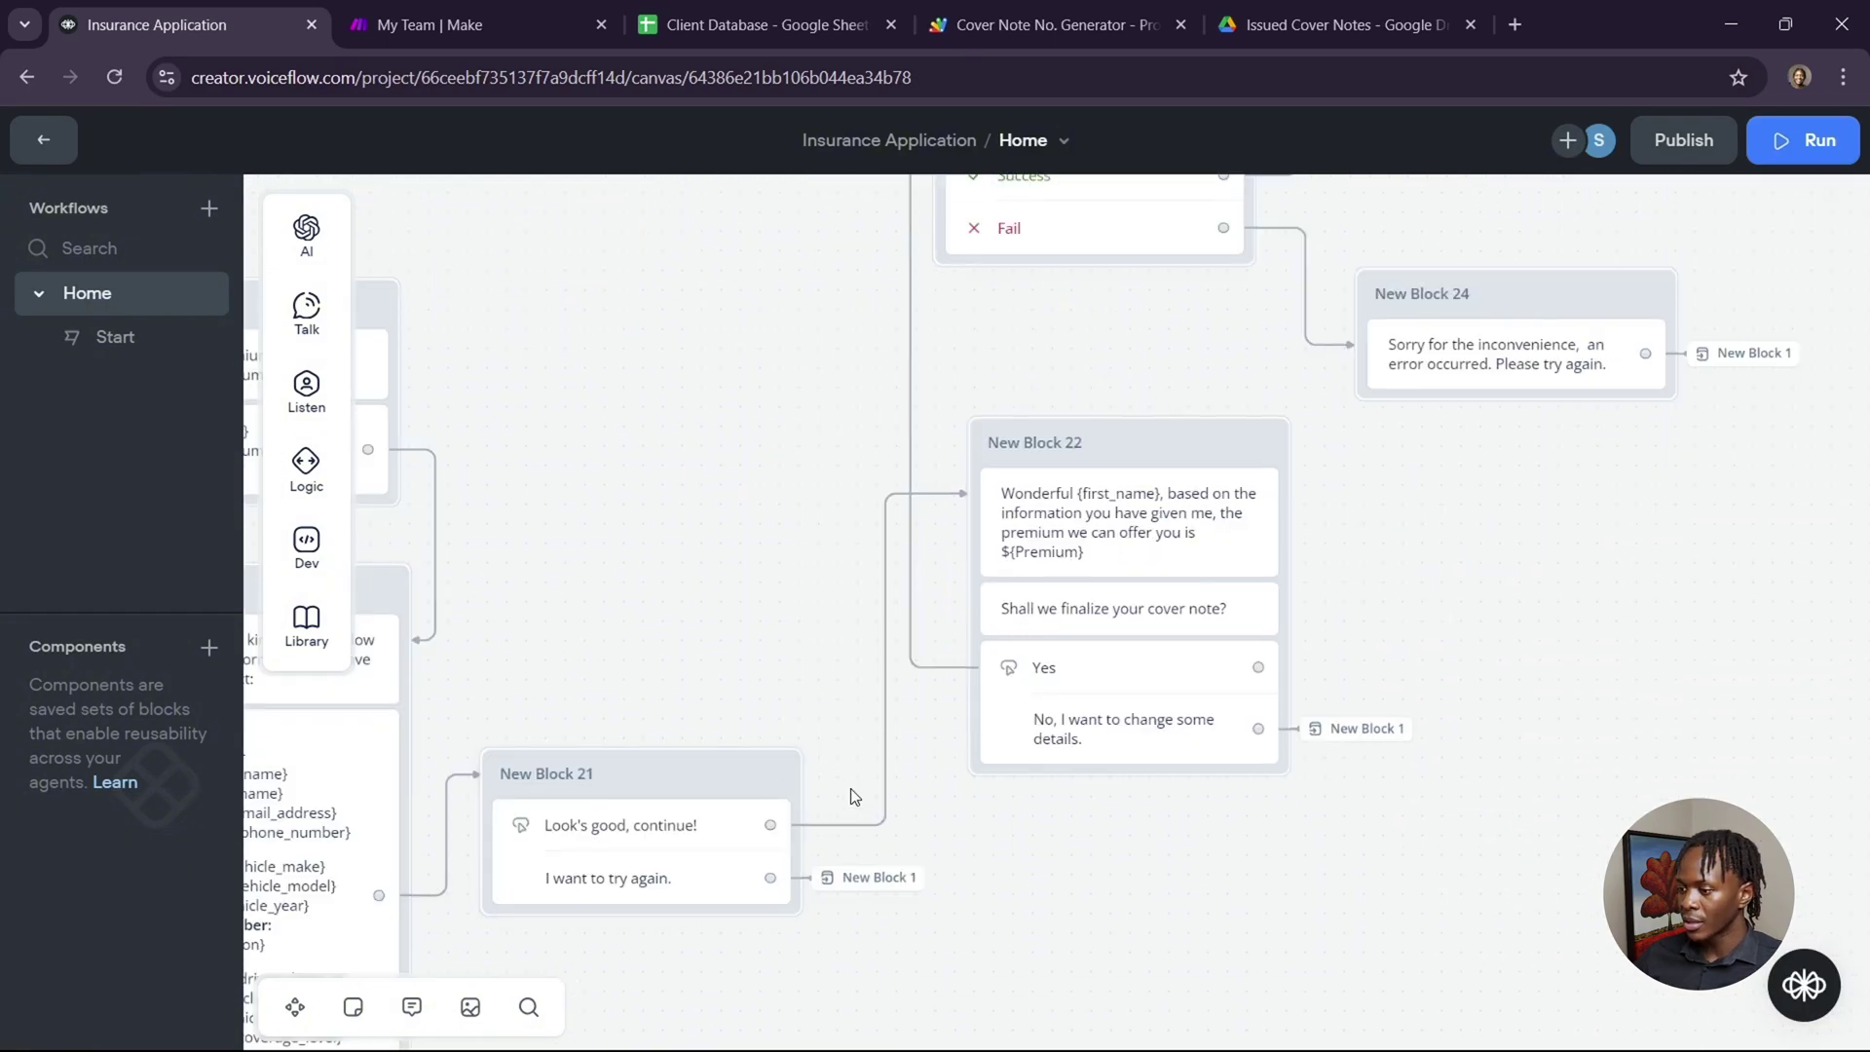
# View New Block 22's premium offer message, then open New Block 24's GET request to the Make webhook.
pyautogui.click(1123, 531)
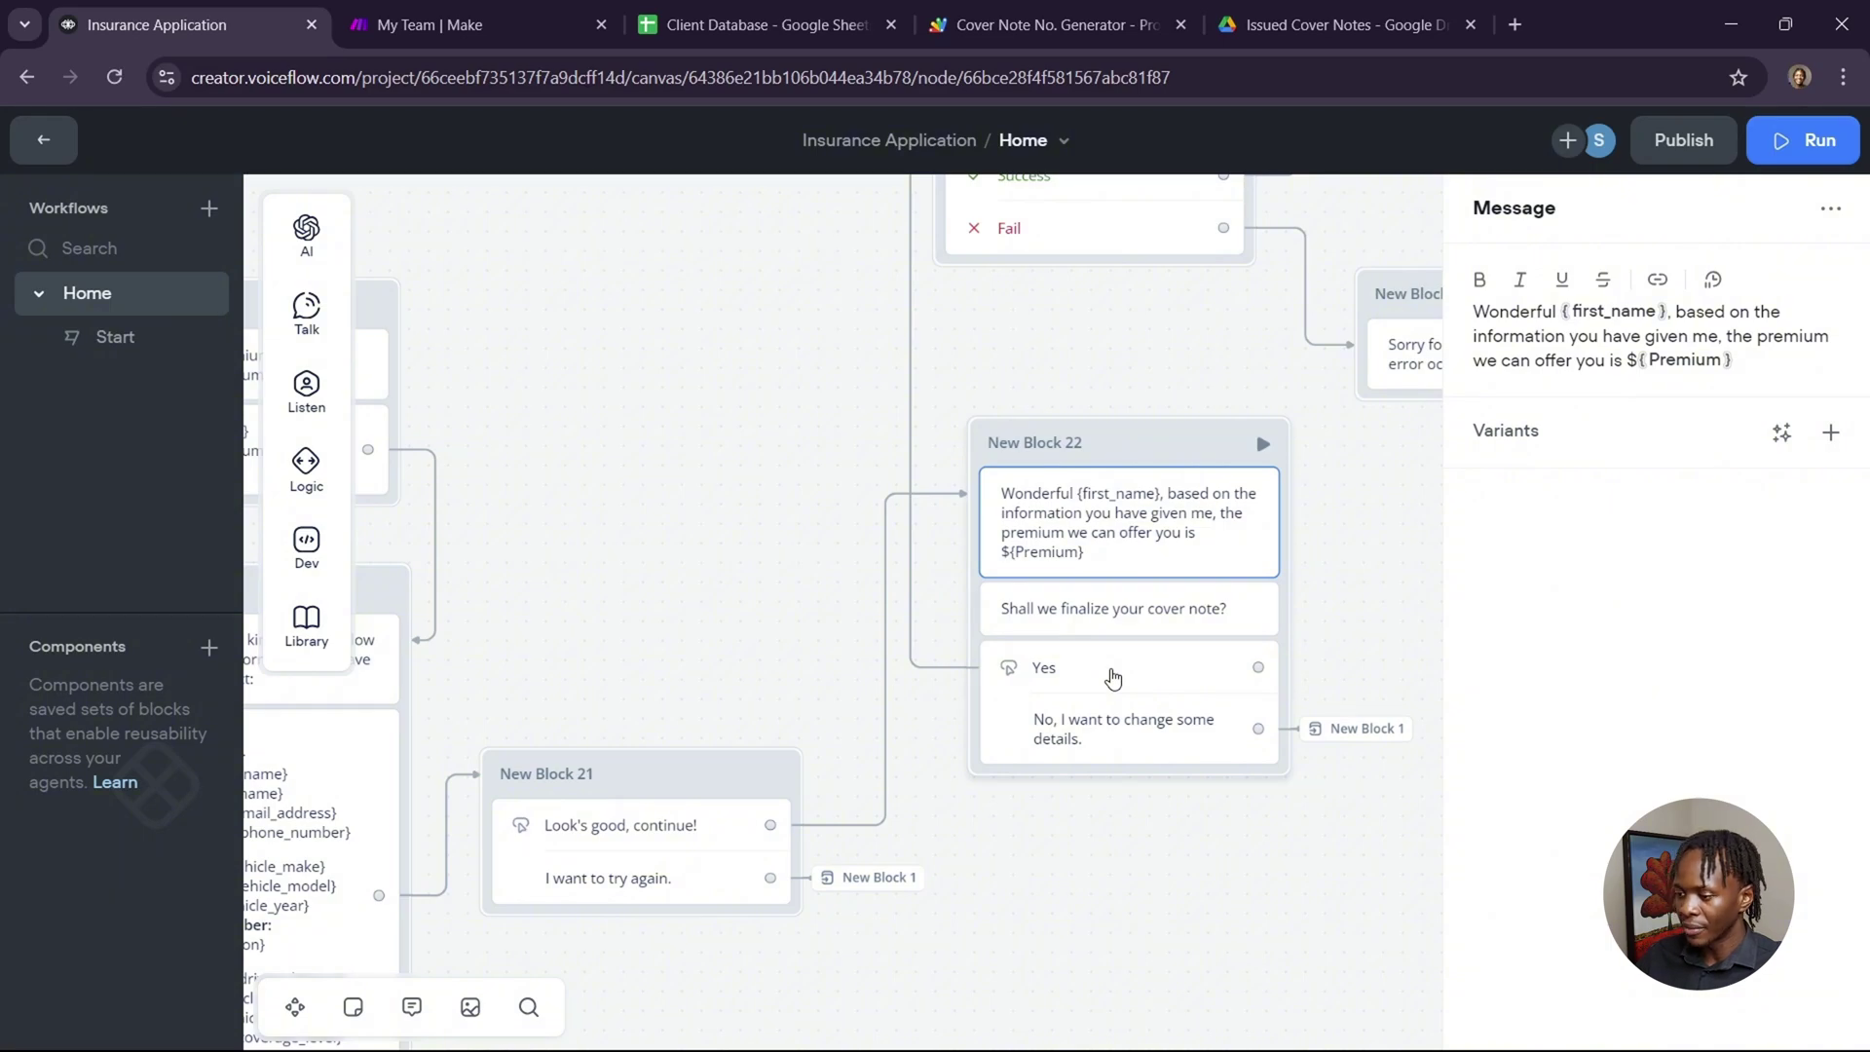
pyautogui.scroll(5, 1113, 678)
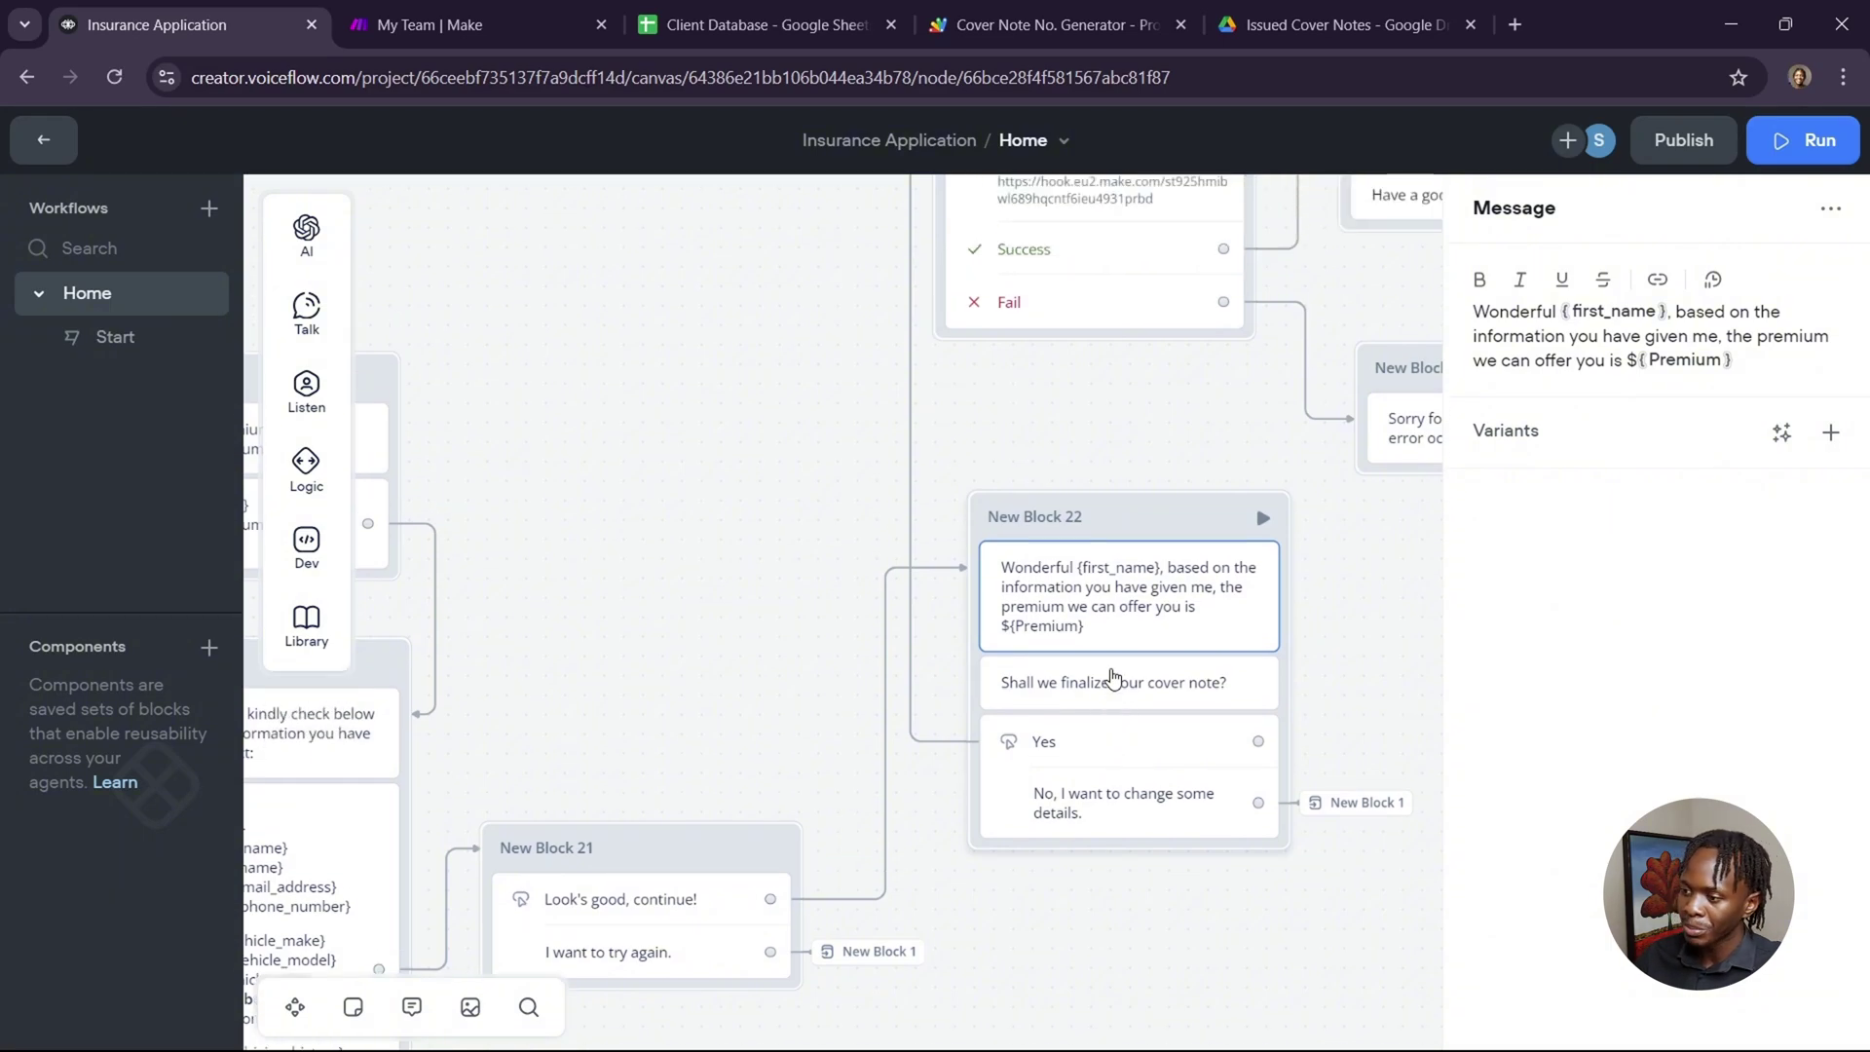
pyautogui.click(1115, 507)
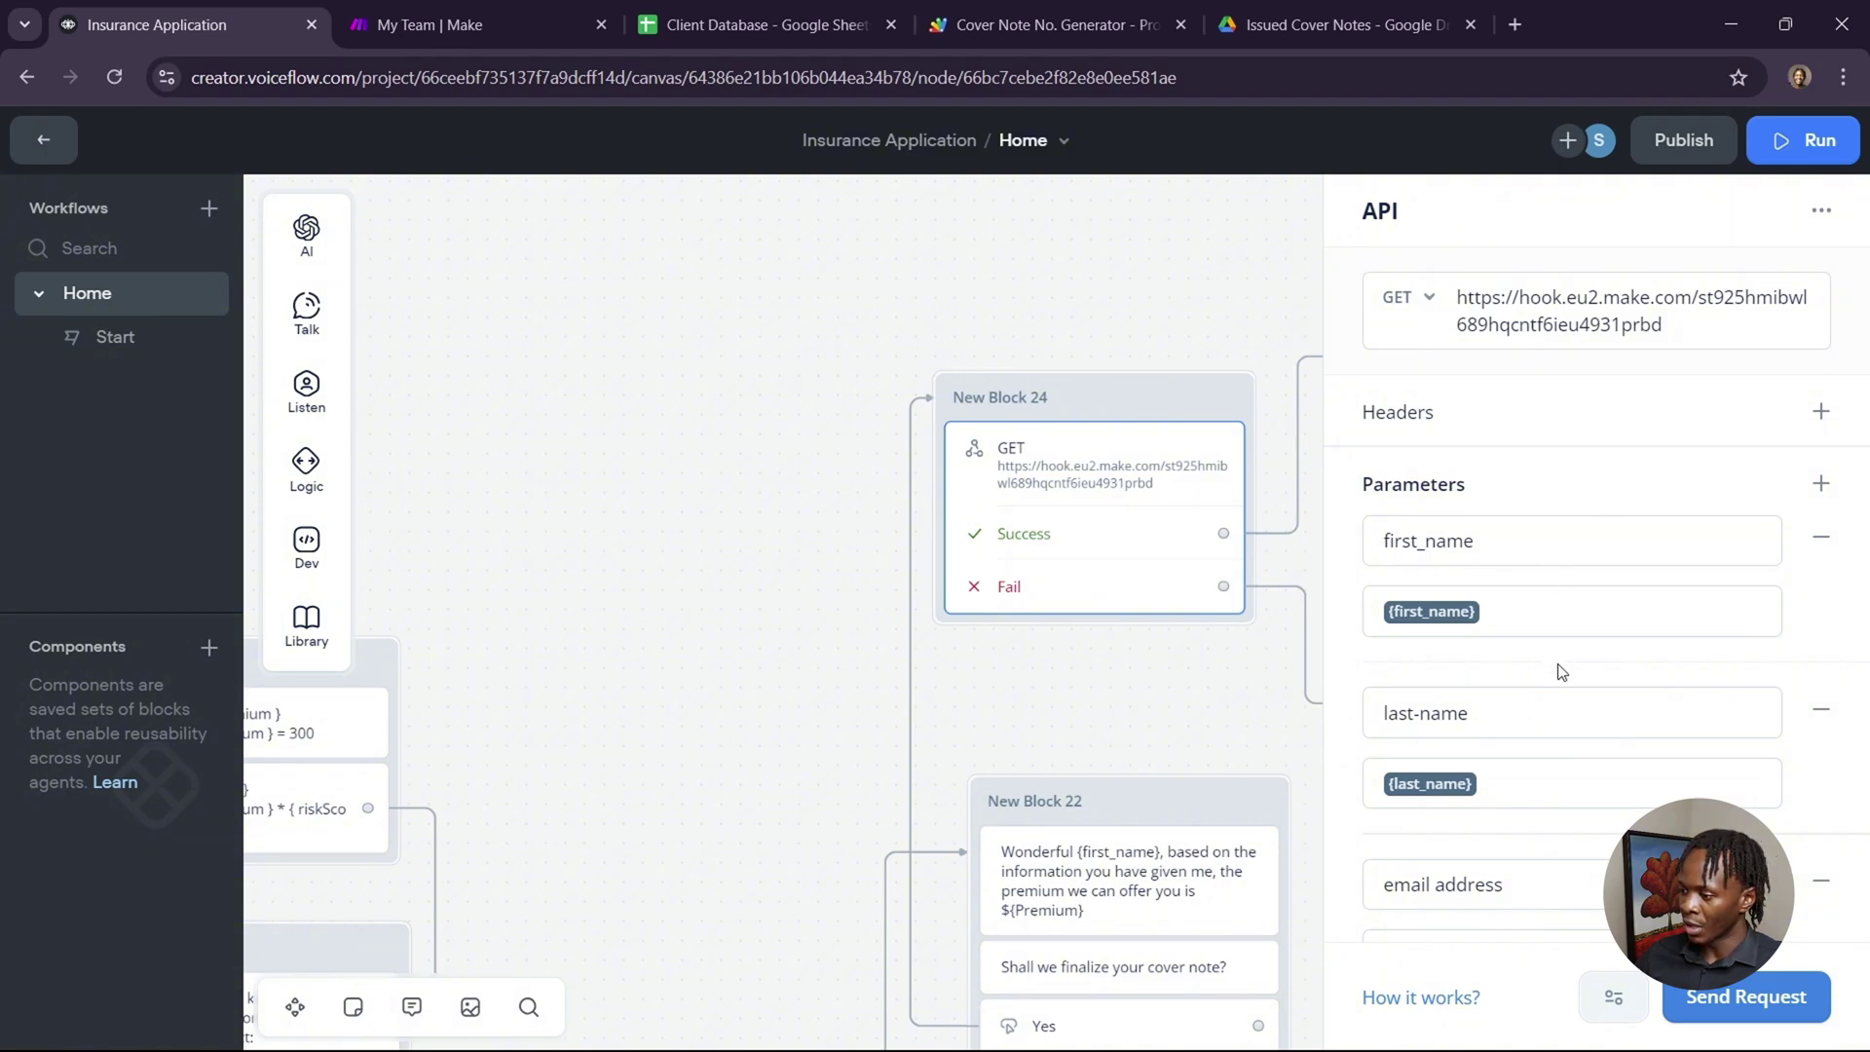
# Scroll through the webhook request's Parameters list, then close the API editor back to the canvas.
pyautogui.scroll(-7, 1562, 672)
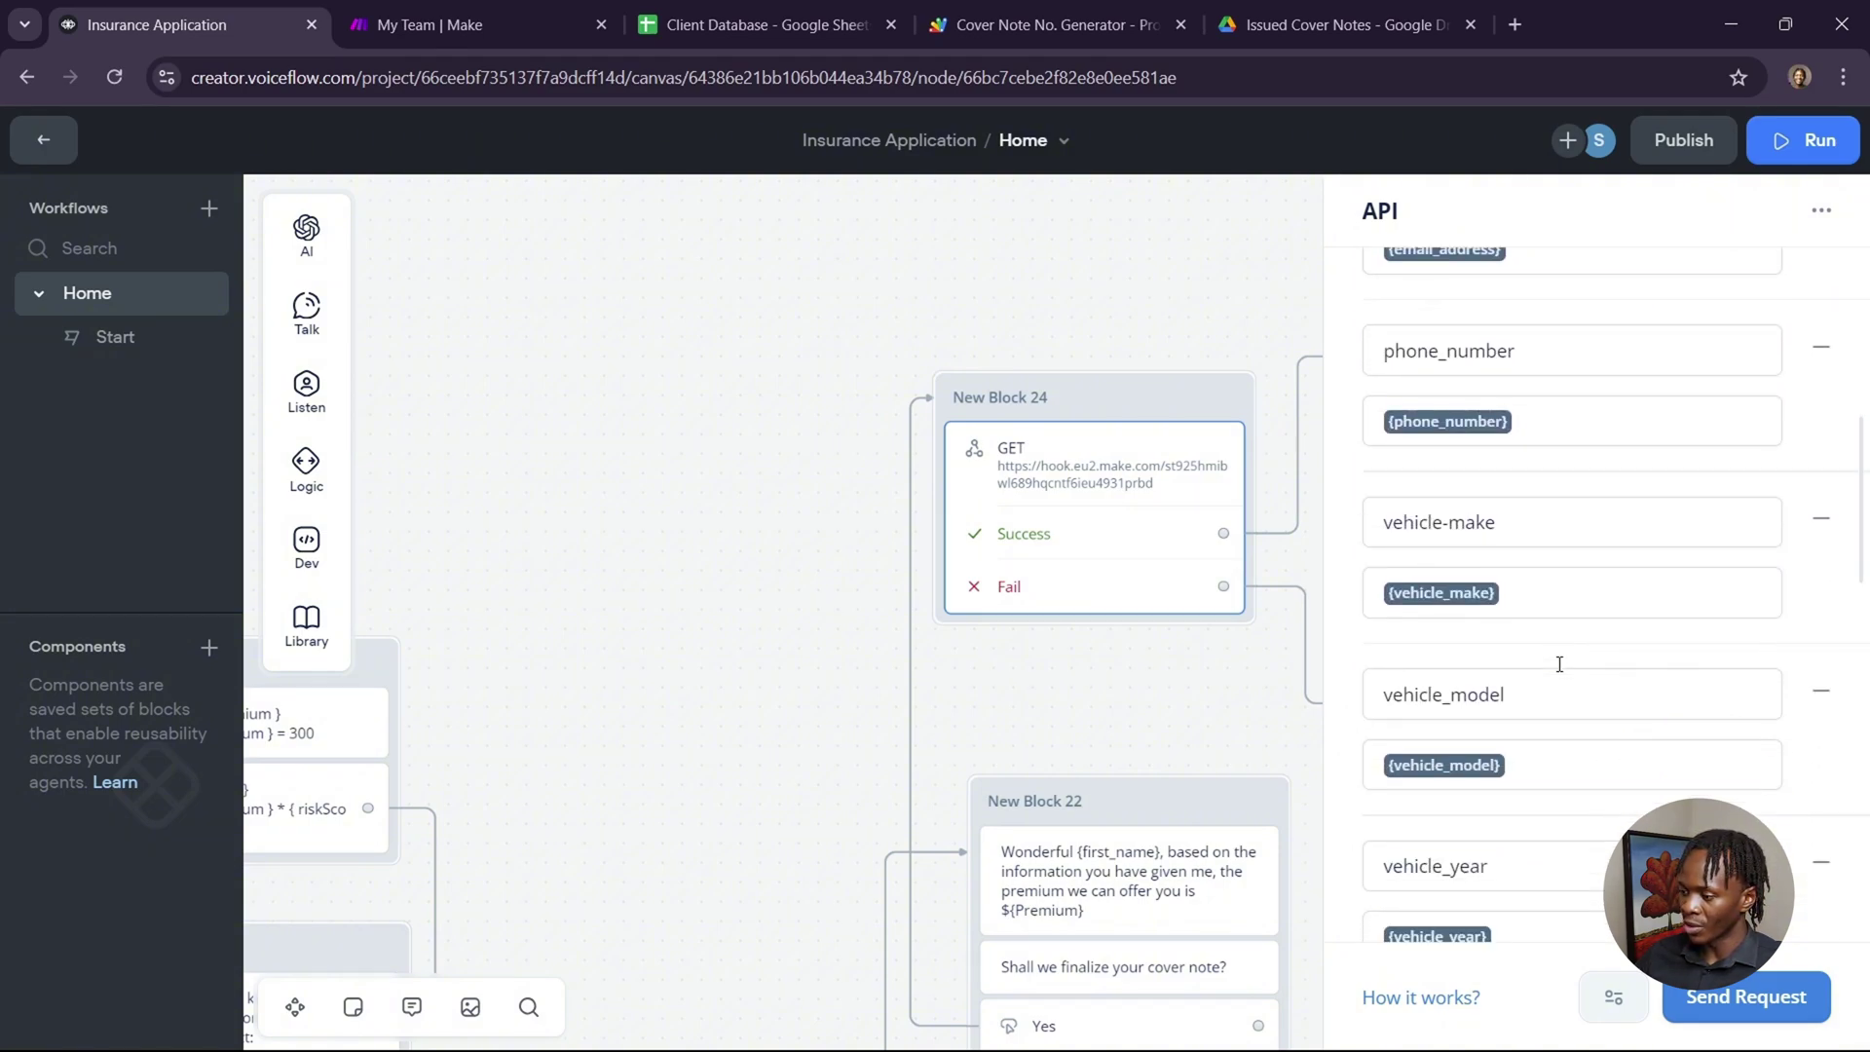
pyautogui.scroll(-12, 1559, 665)
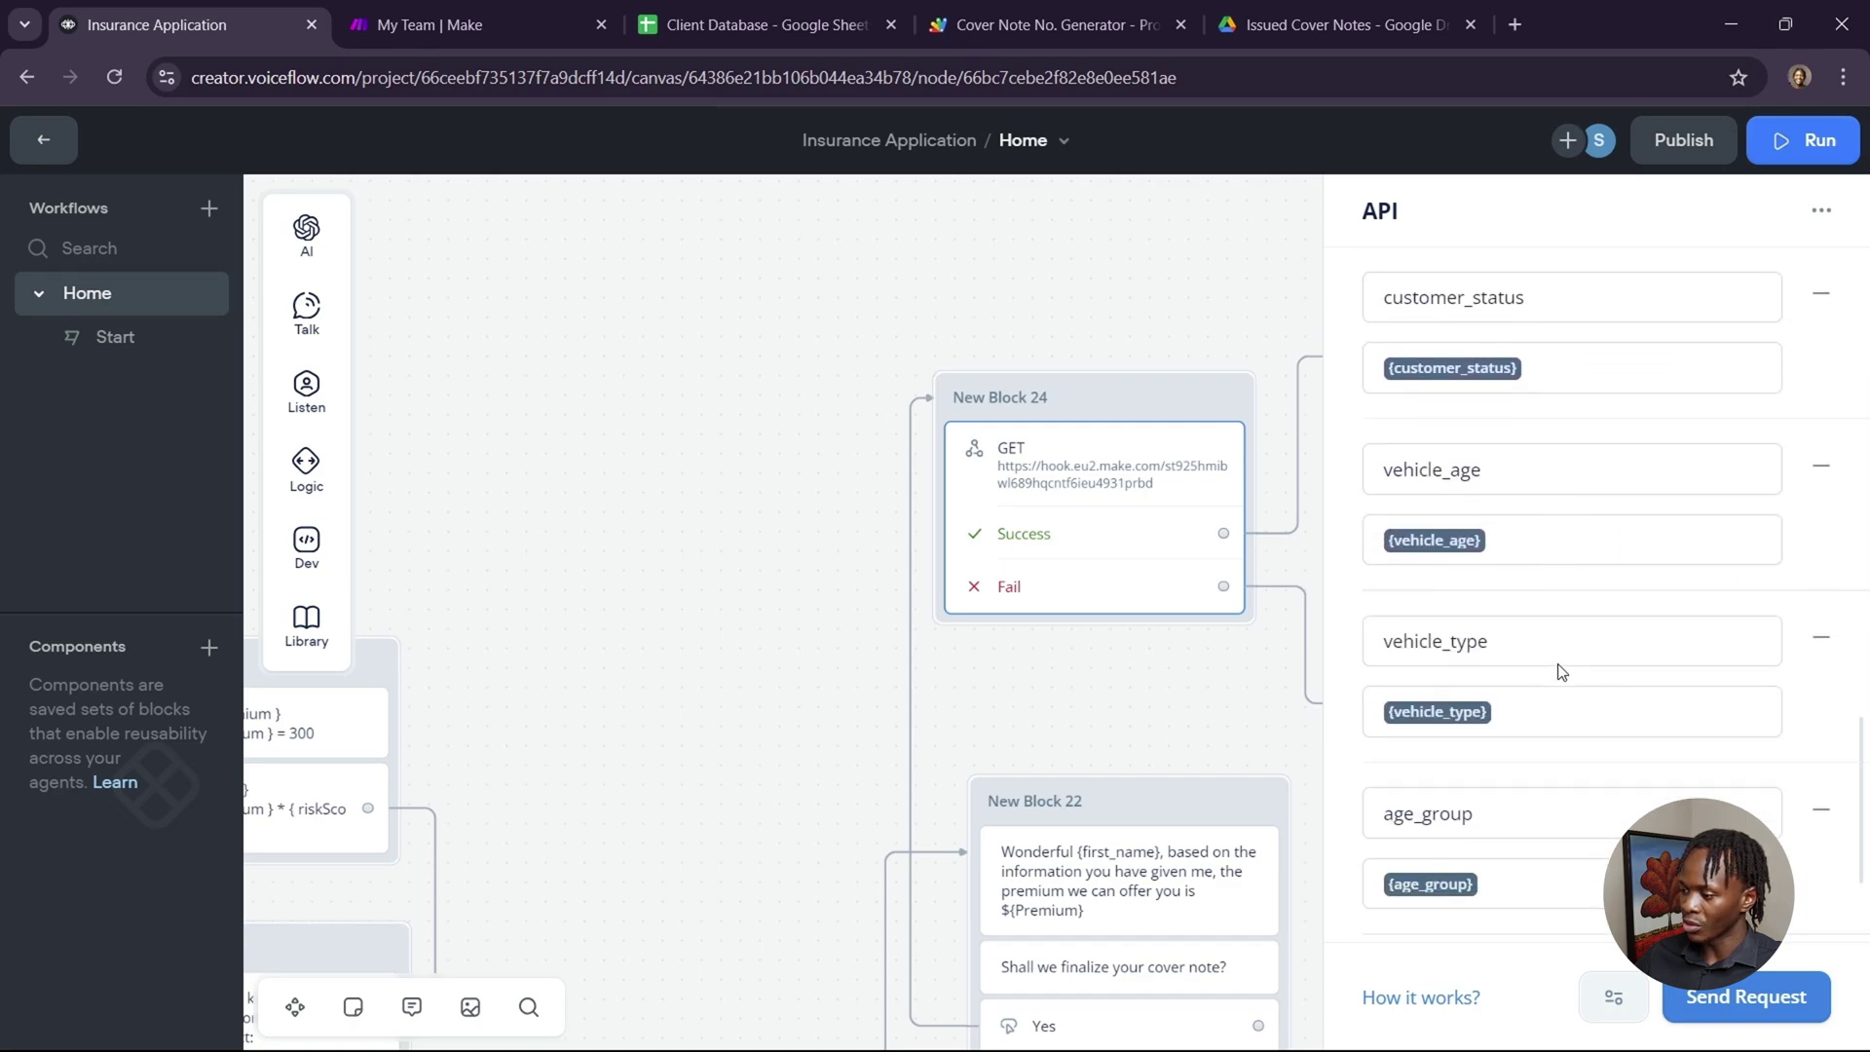
pyautogui.scroll(-3, 1562, 672)
pyautogui.scroll(20, 1563, 673)
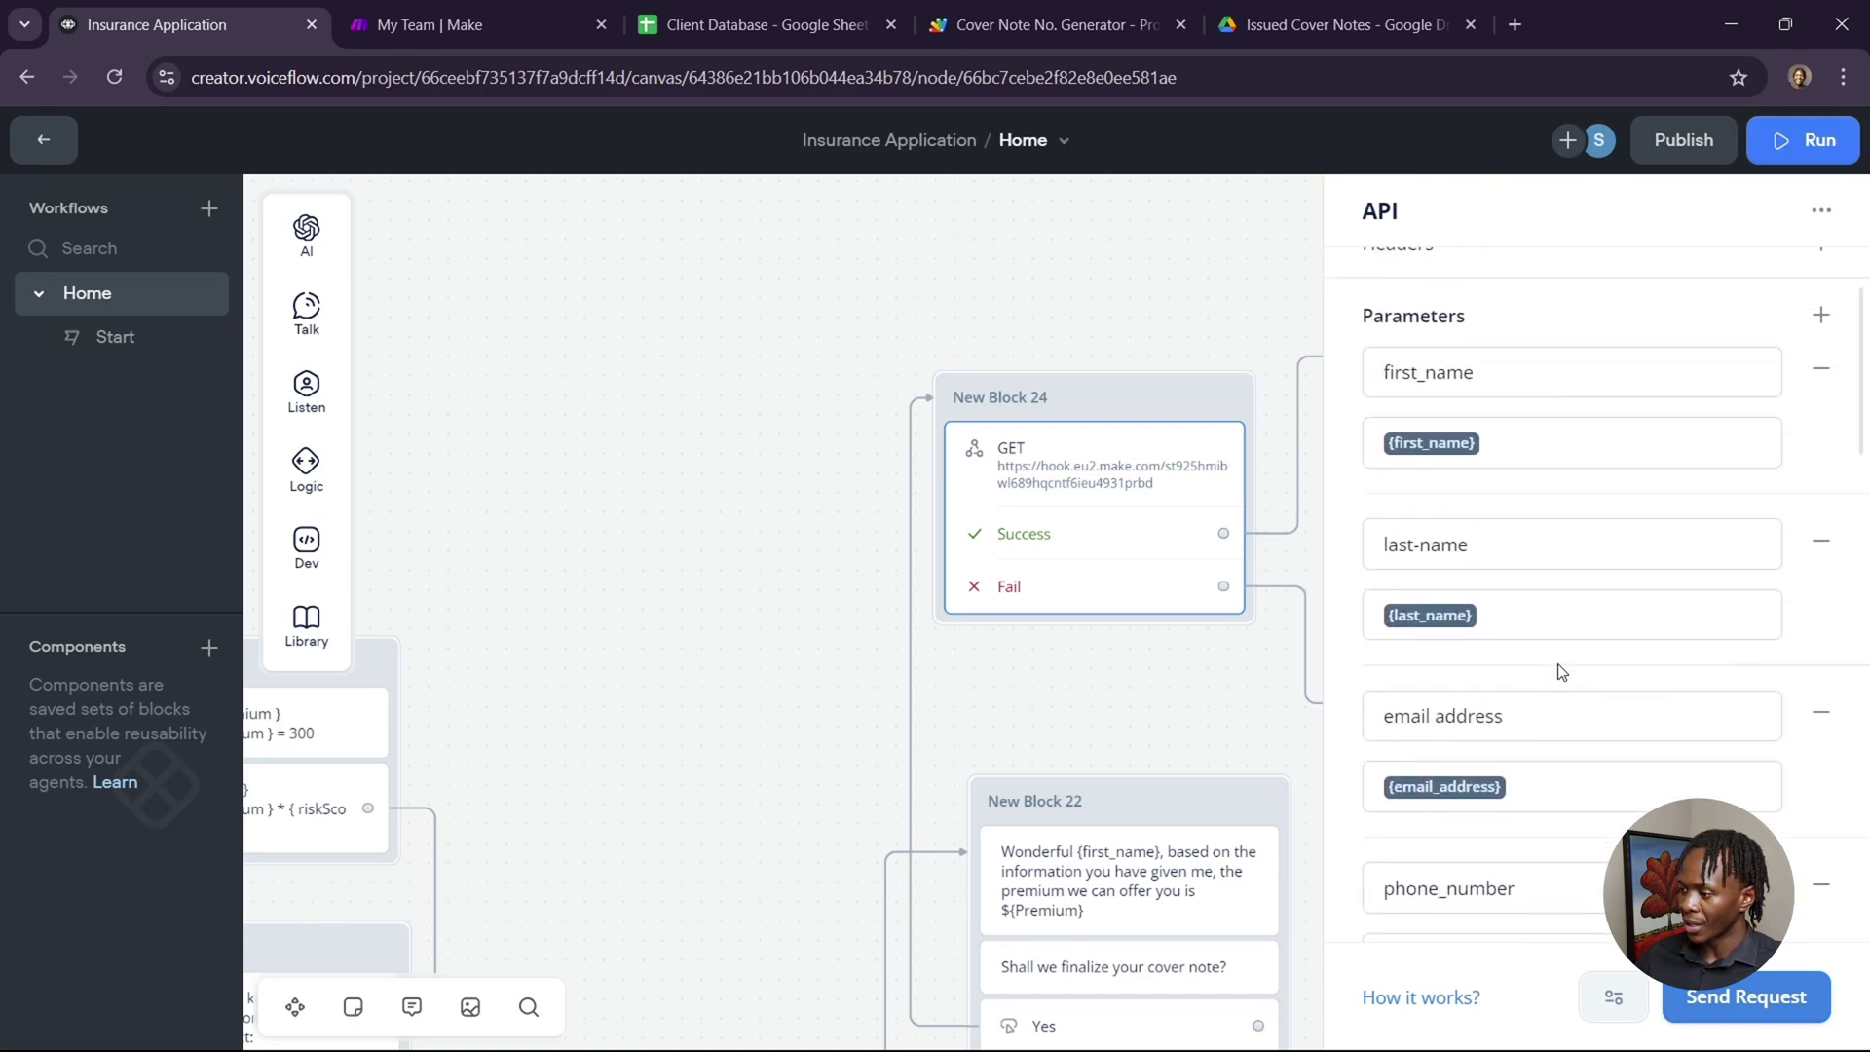
pyautogui.scroll(3, 1563, 672)
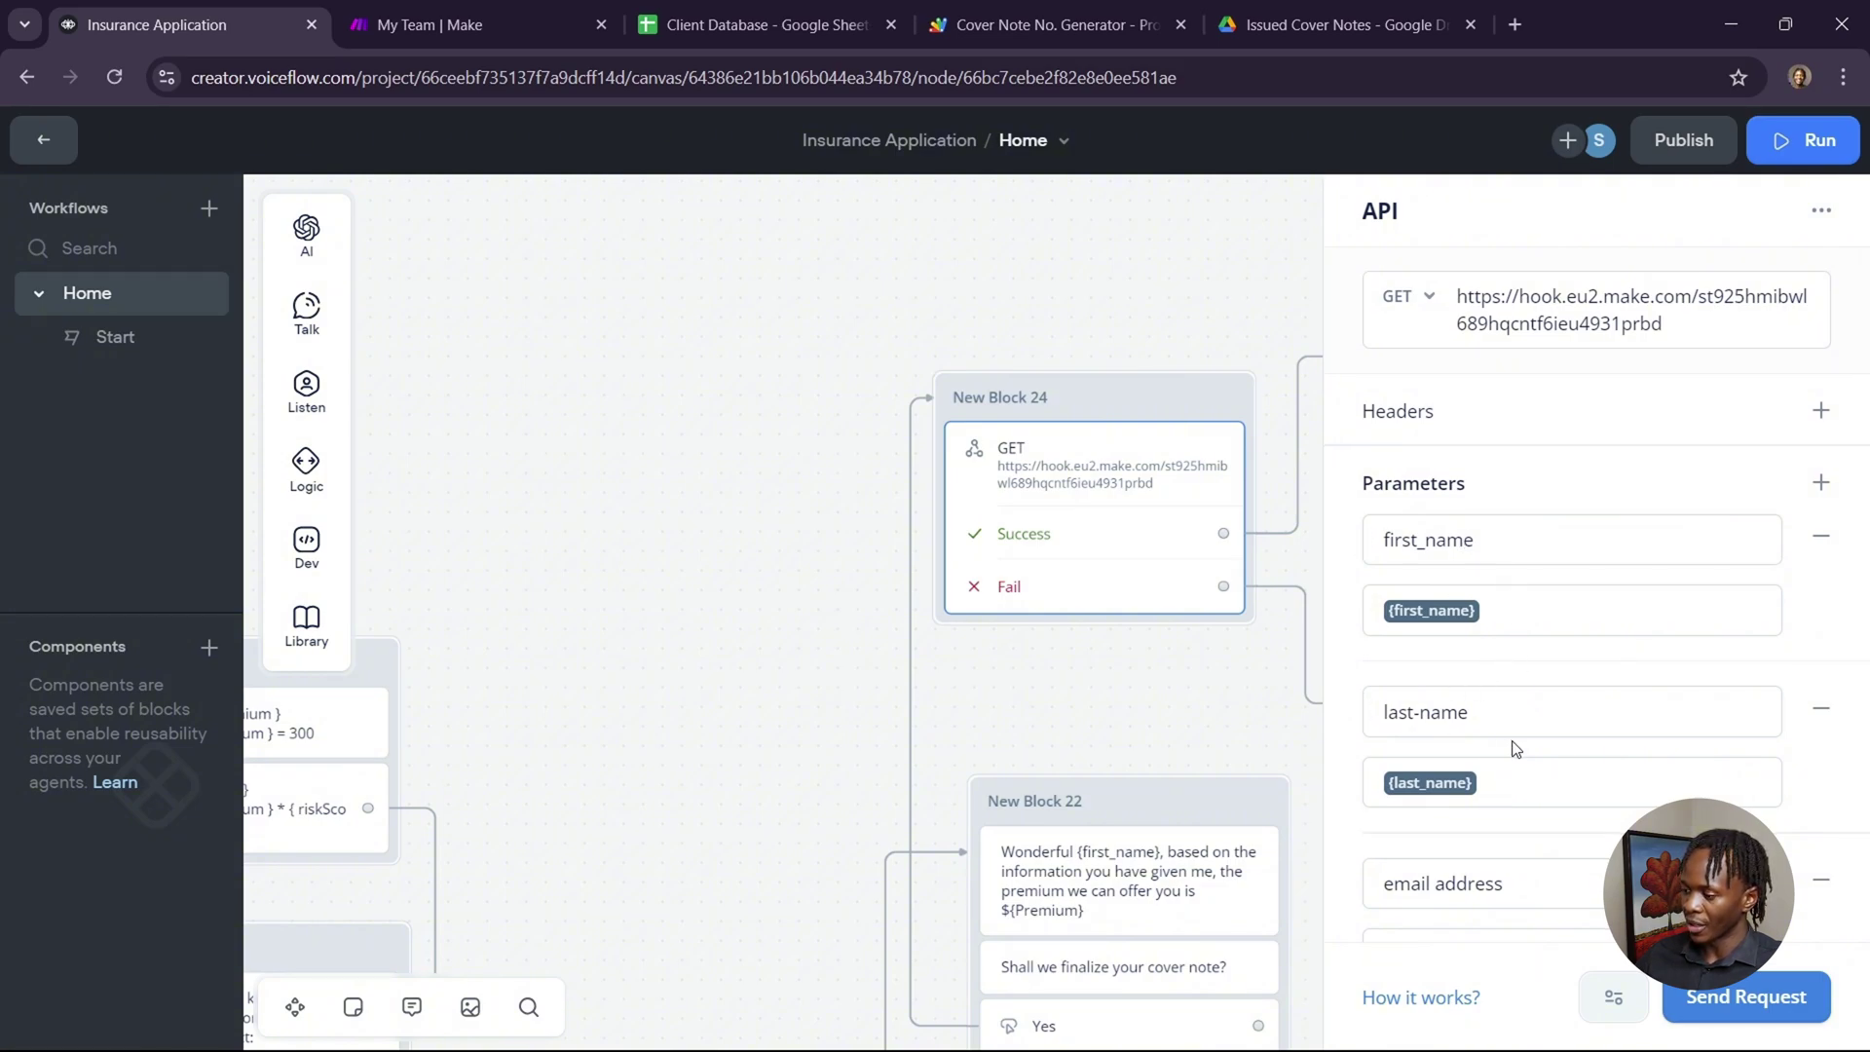
pyautogui.scroll(-2, 1516, 751)
pyautogui.scroll(-2, 1544, 709)
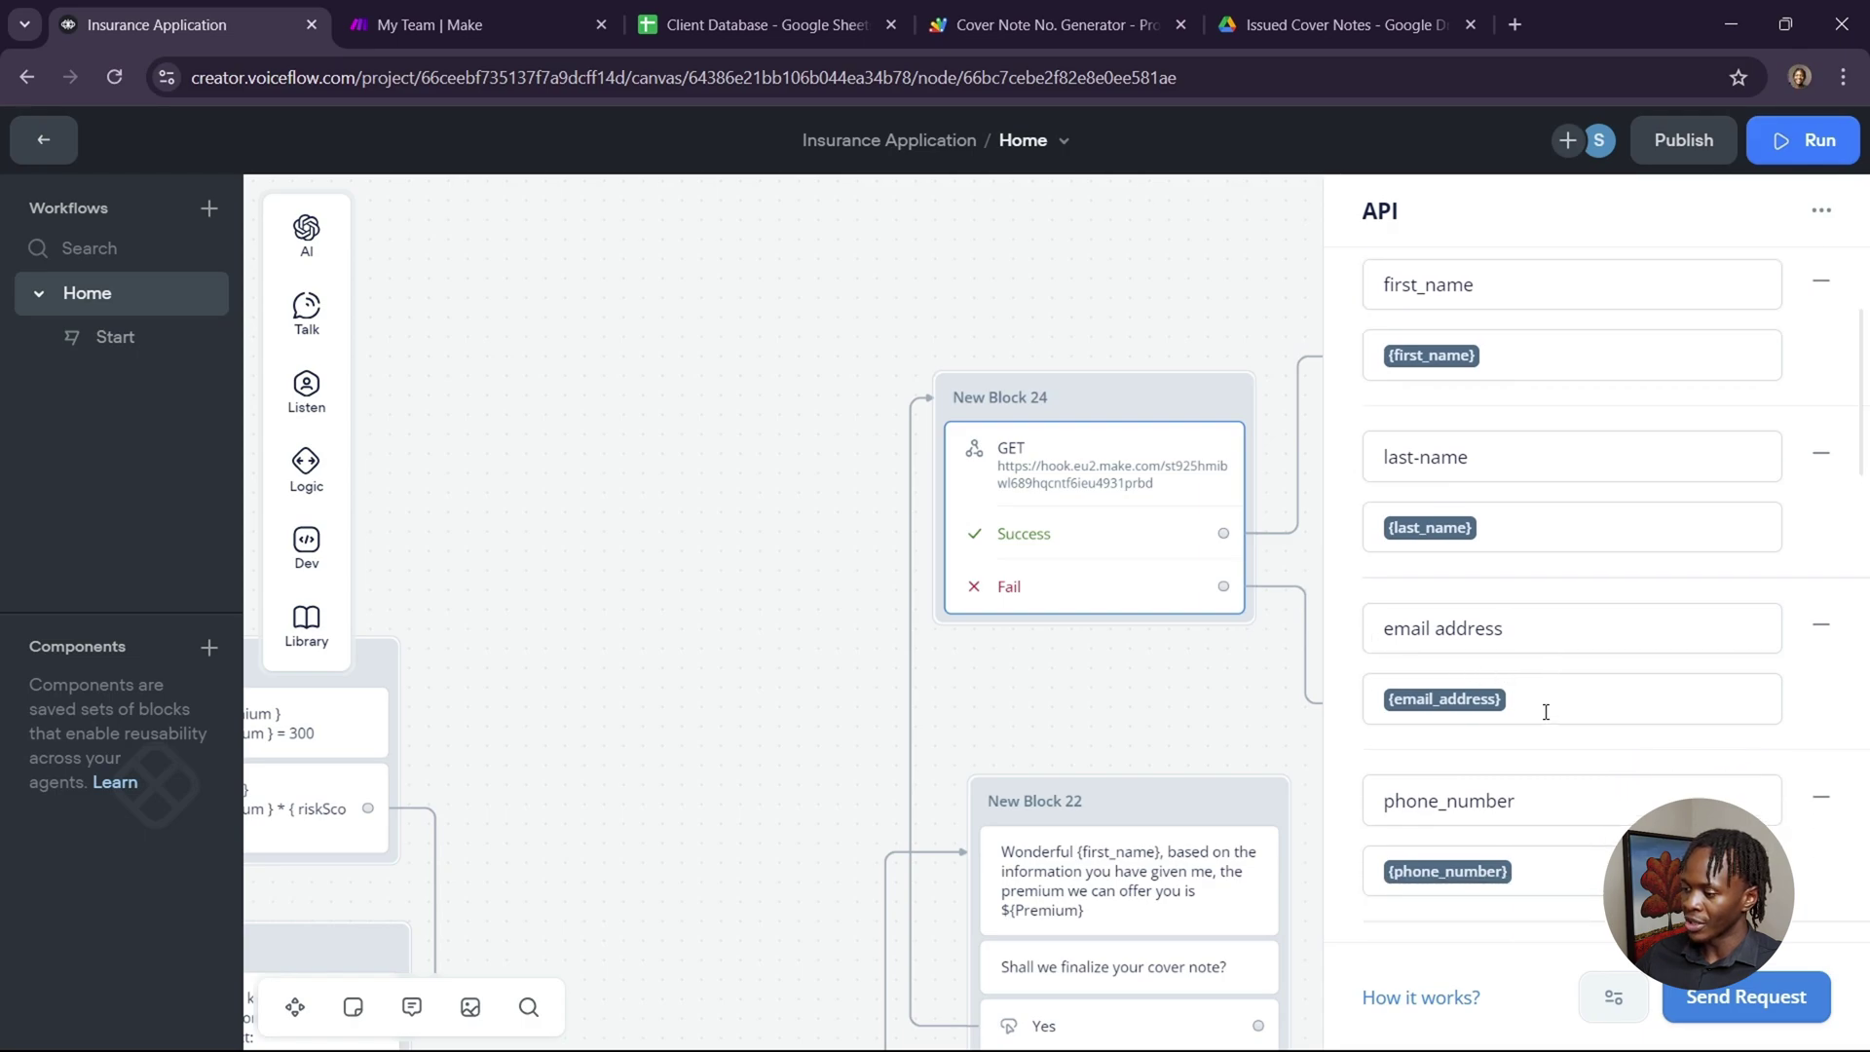
pyautogui.click(1196, 714)
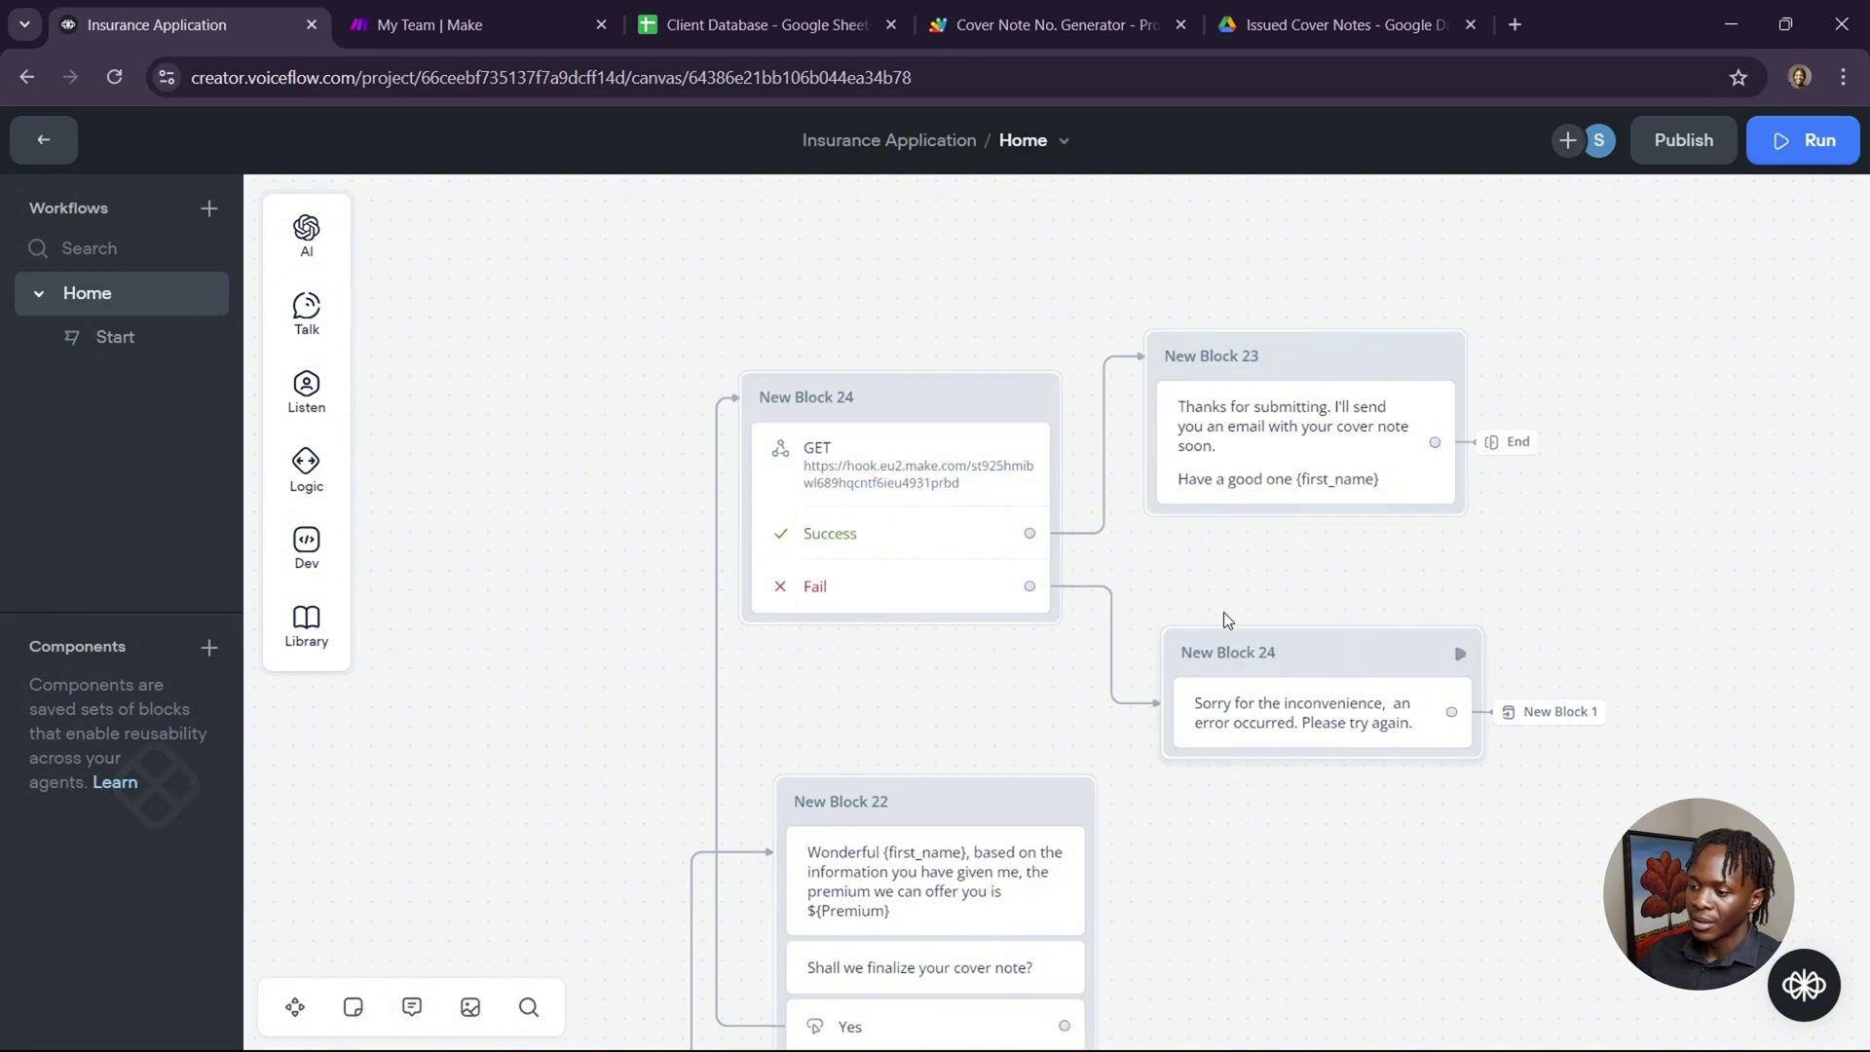
# Switch to the Client Database Google Sheet listing four client rows.
pyautogui.hscroll(-5, 1233, 583)
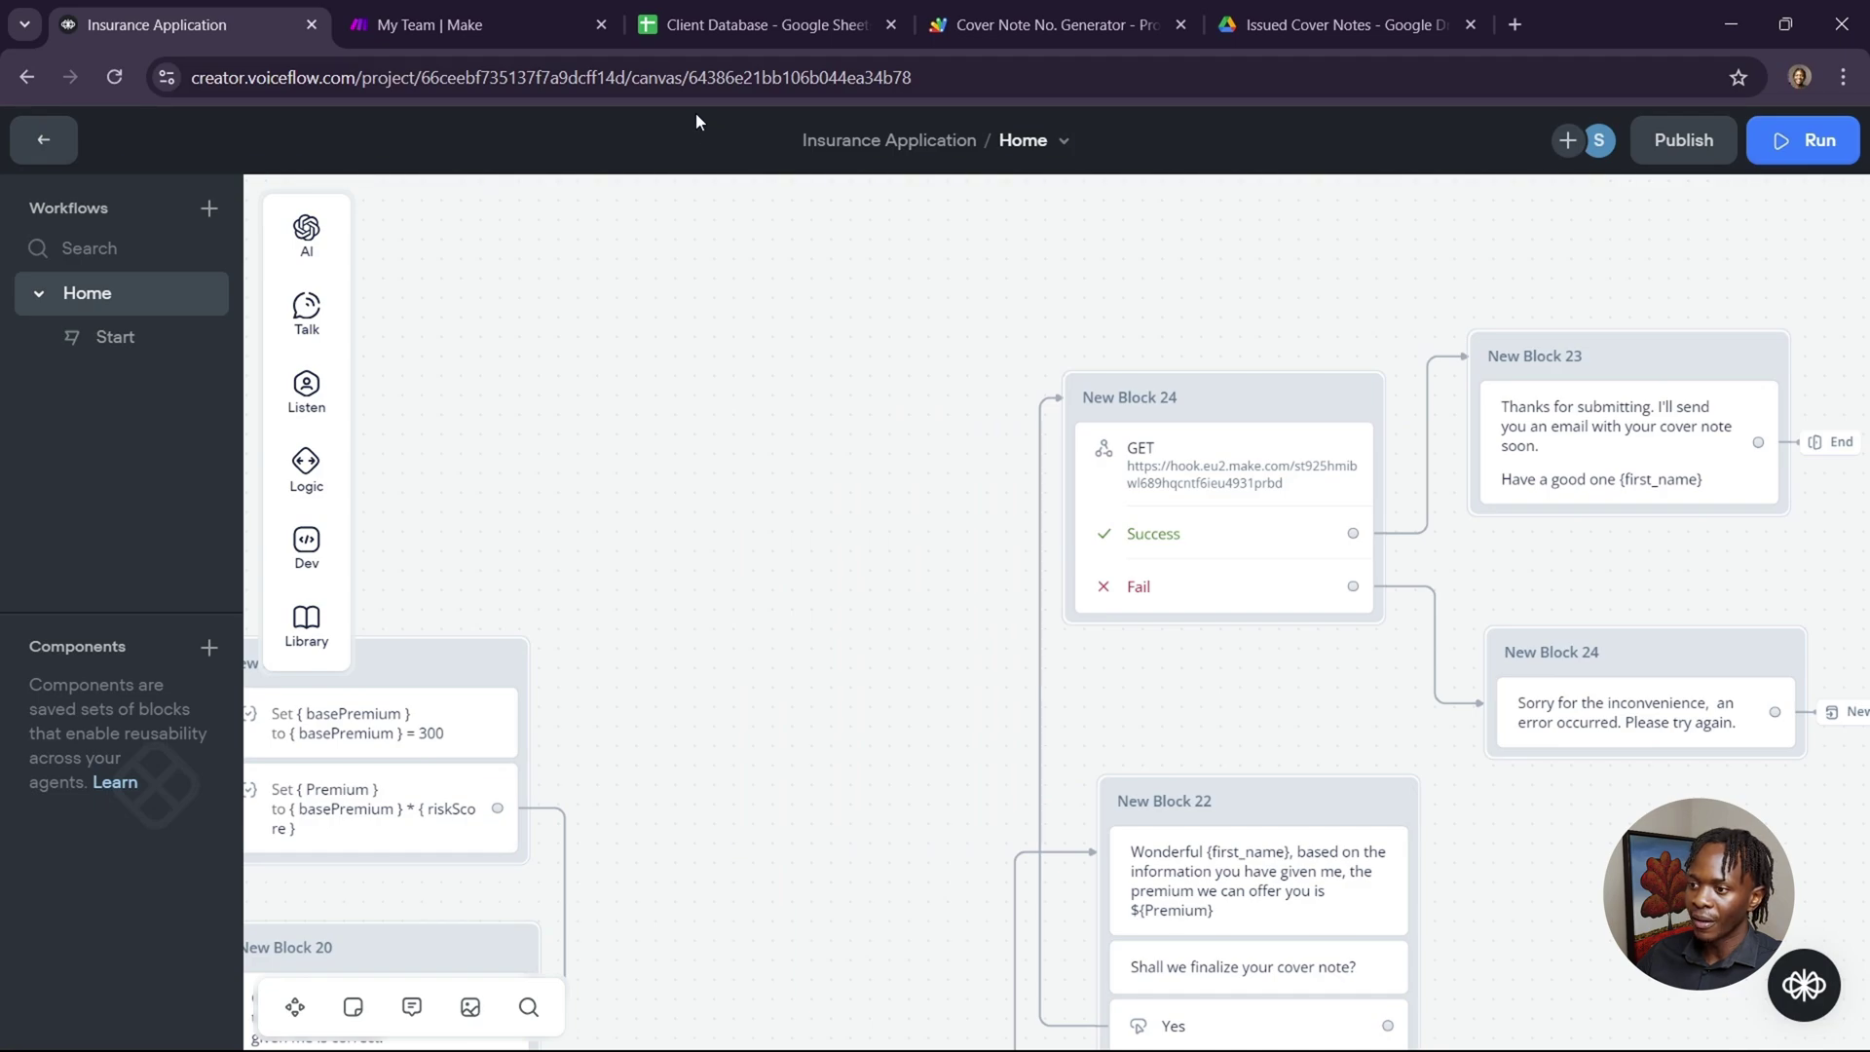
pyautogui.click(769, 26)
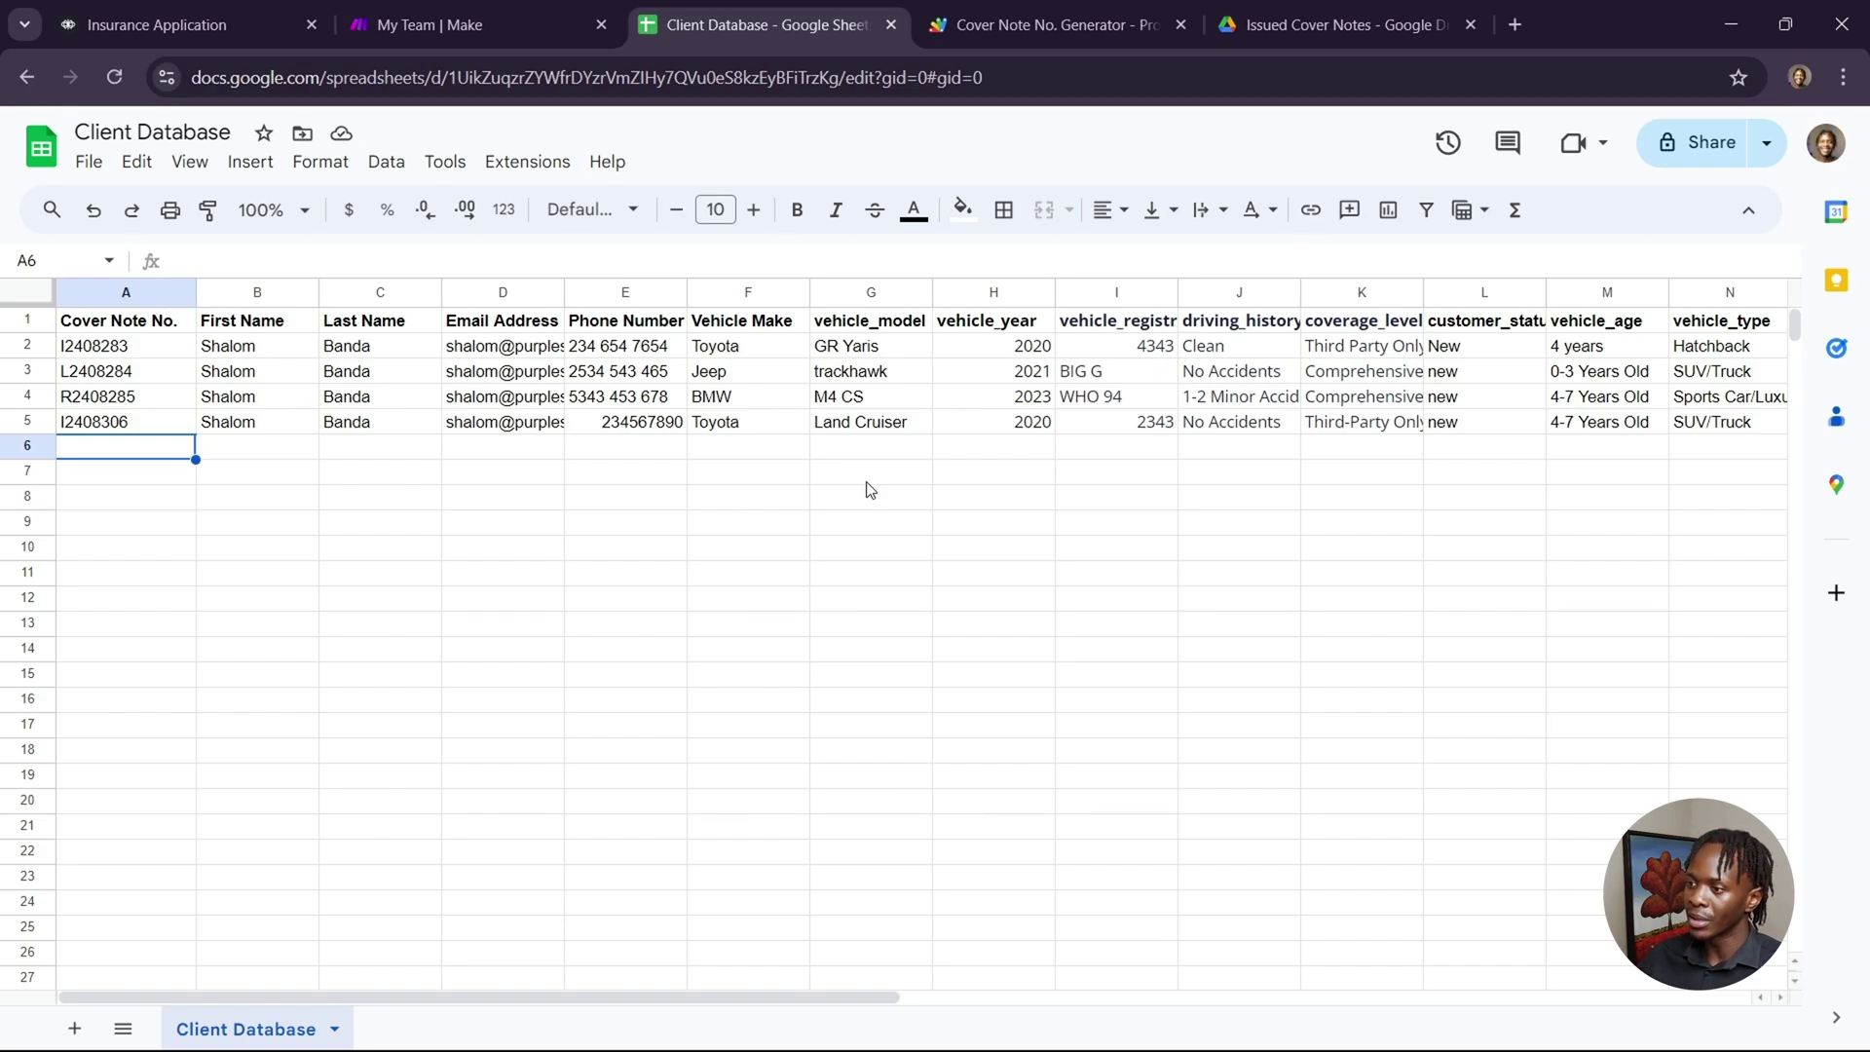
# Open the Cover Note No. Generator project through Extensions > Apps Script.
pyautogui.click(494, 161)
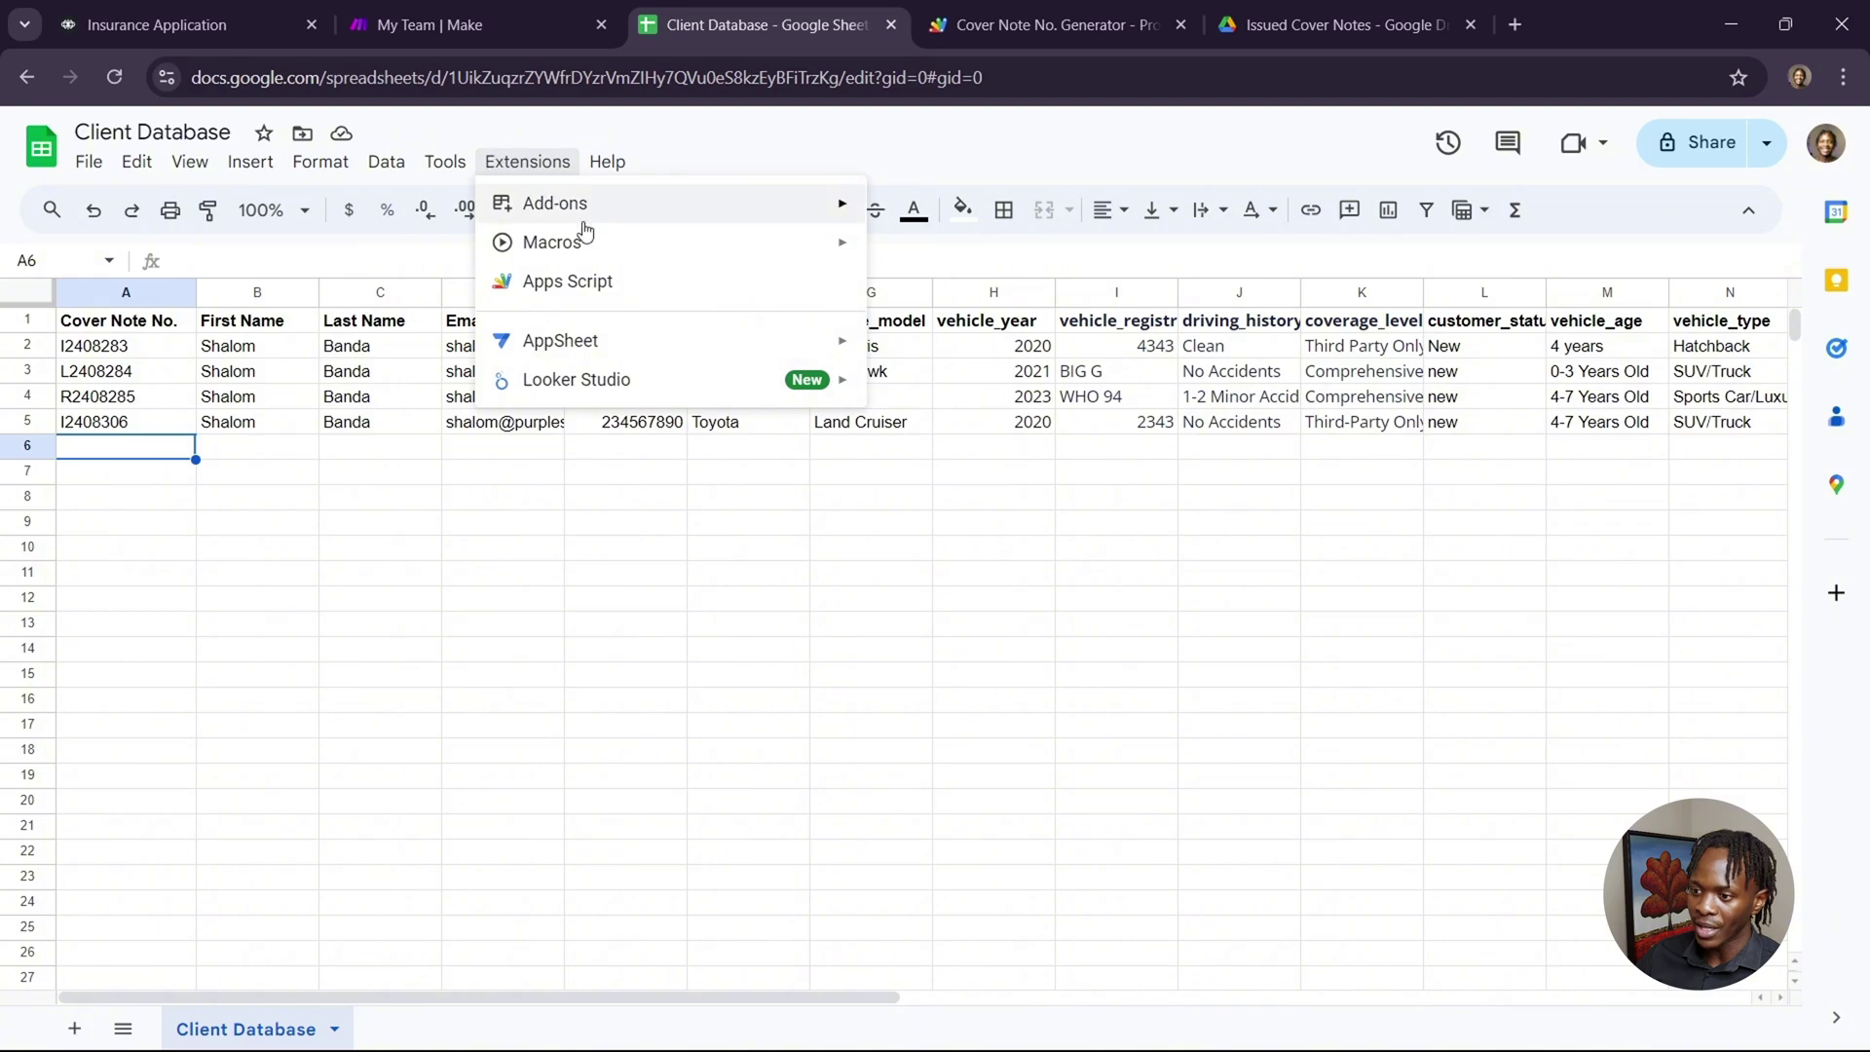
pyautogui.click(660, 281)
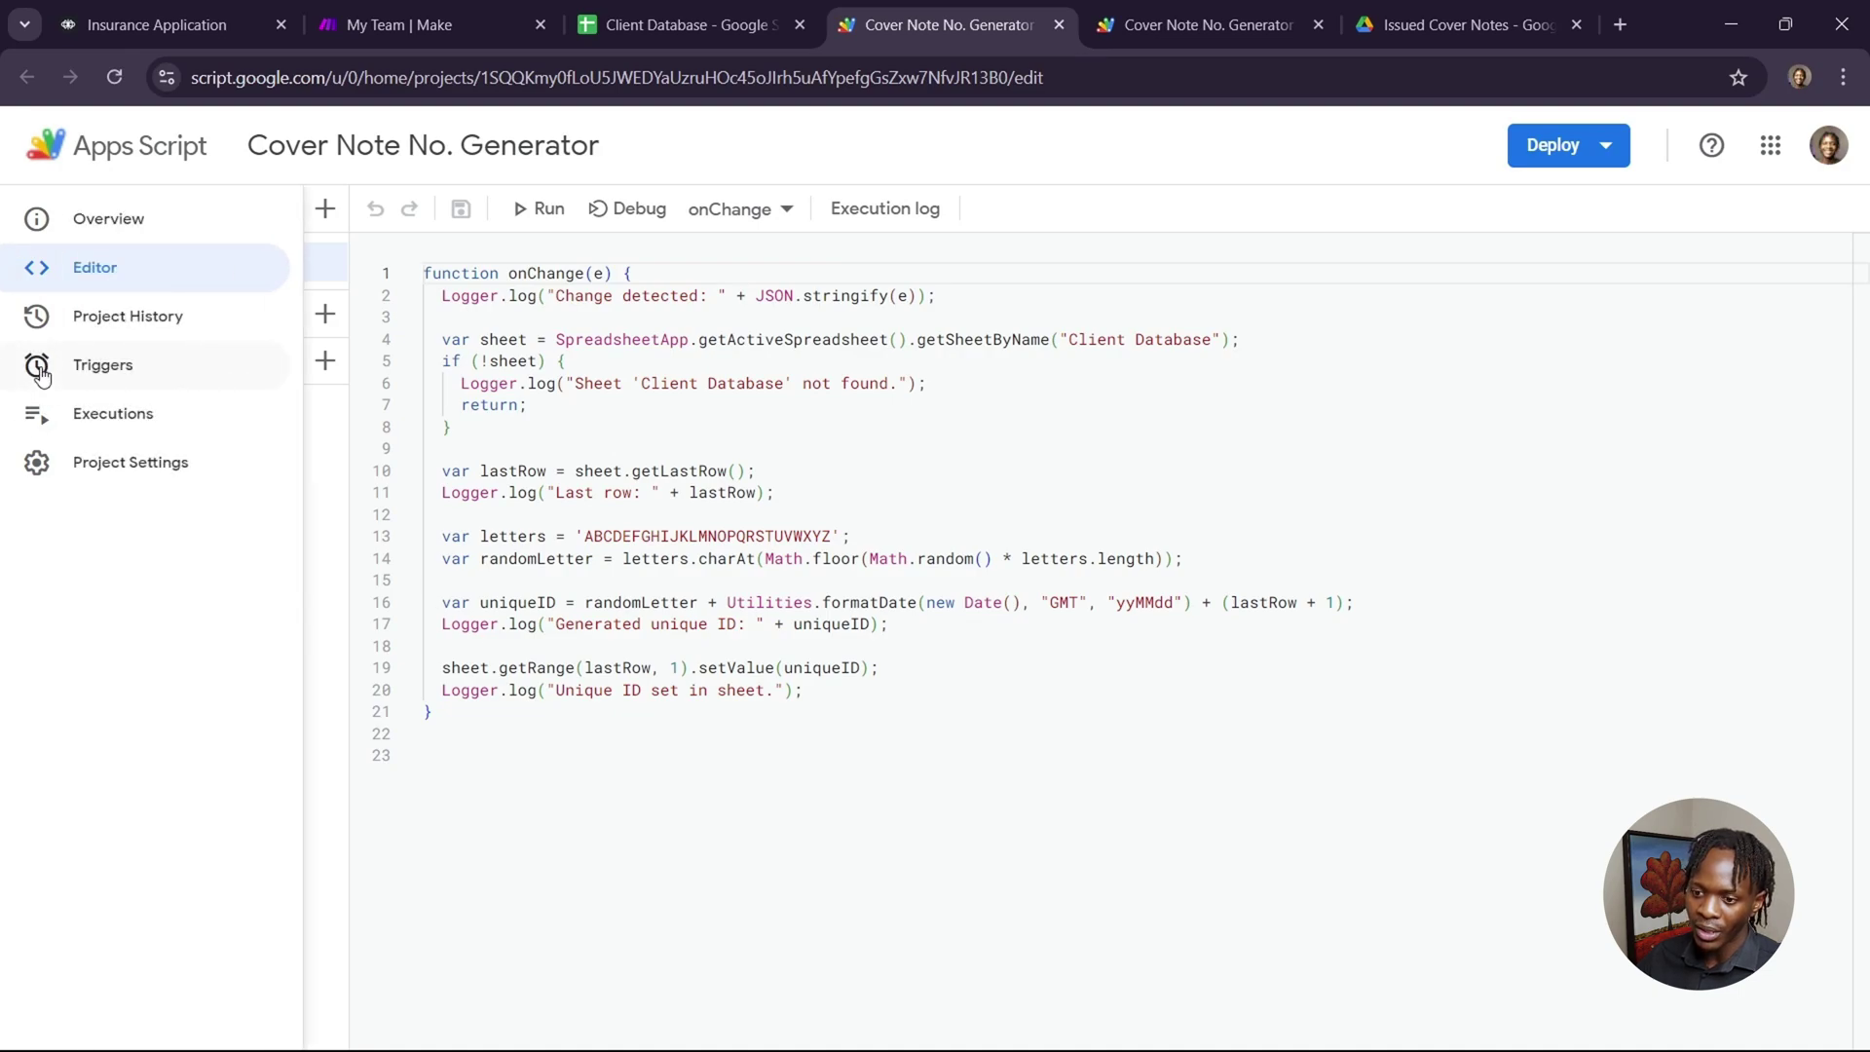
# Review the project's triggers, checking Add Trigger's event types and cancelling without saving.
pyautogui.click(41, 372)
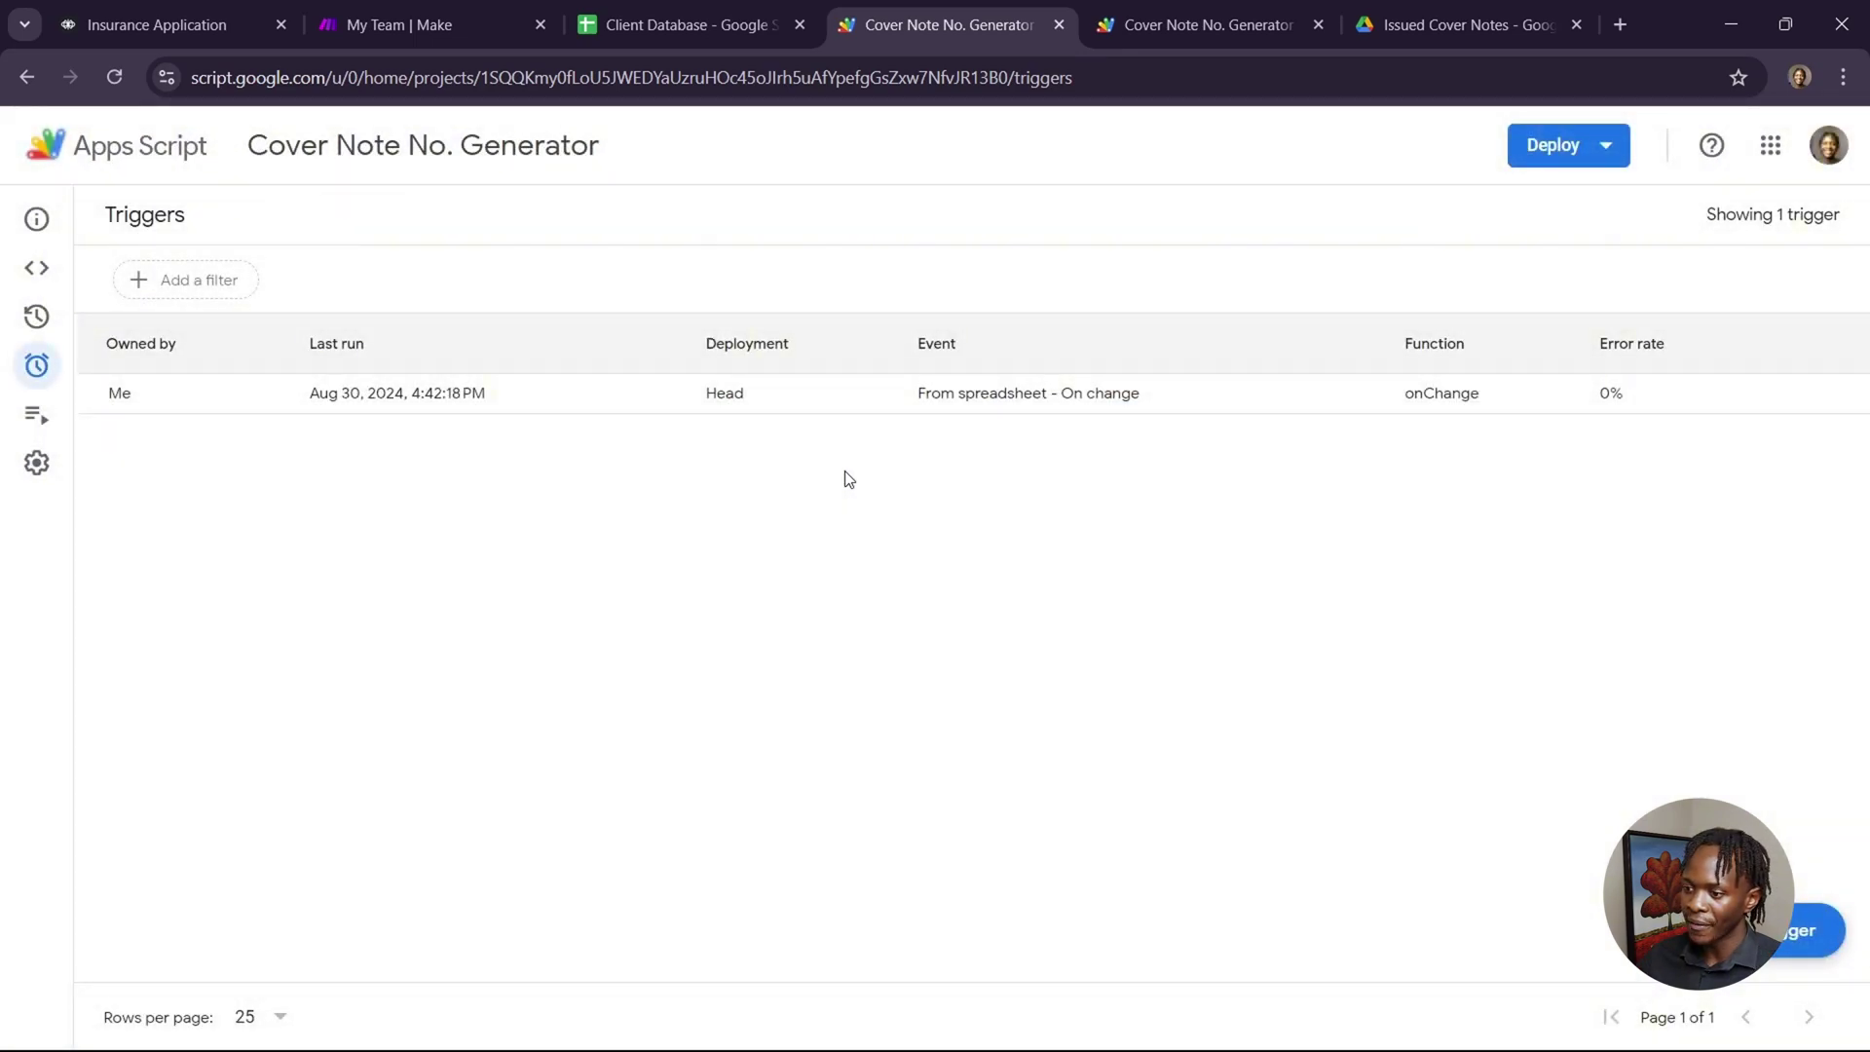
pyautogui.click(1776, 950)
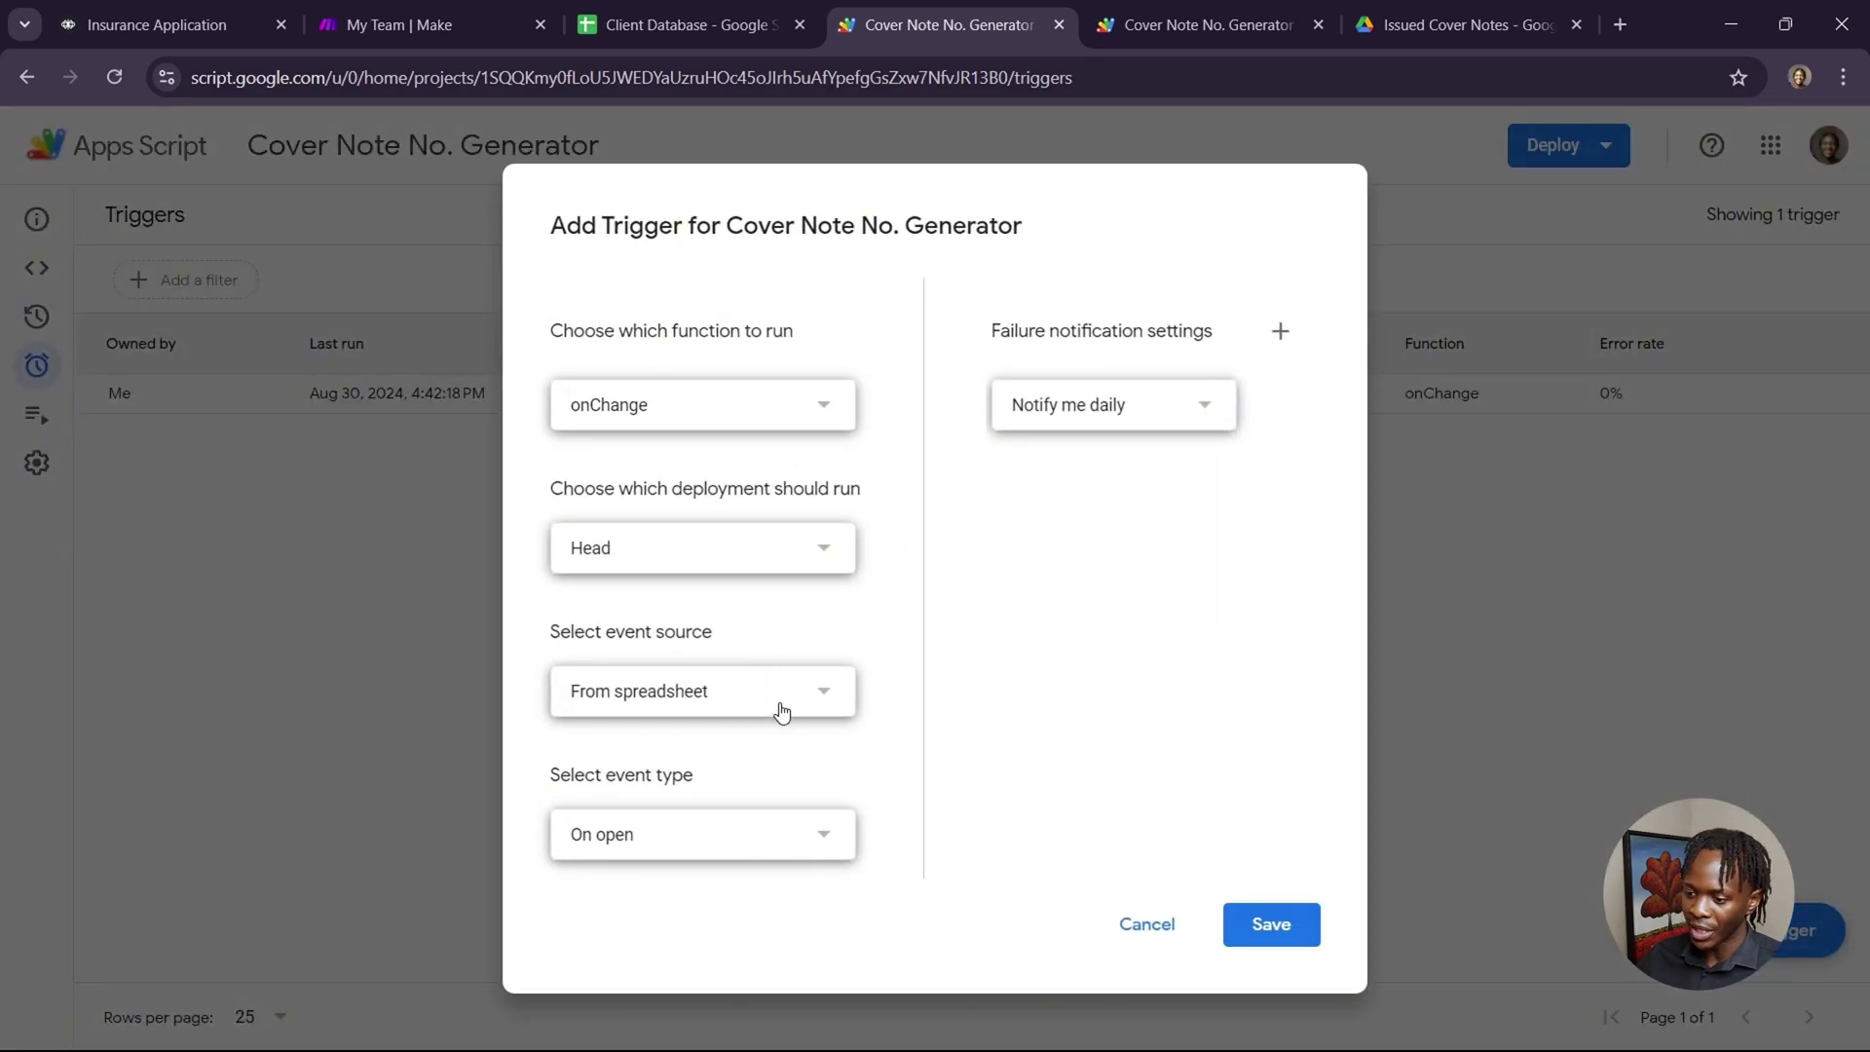
pyautogui.click(808, 847)
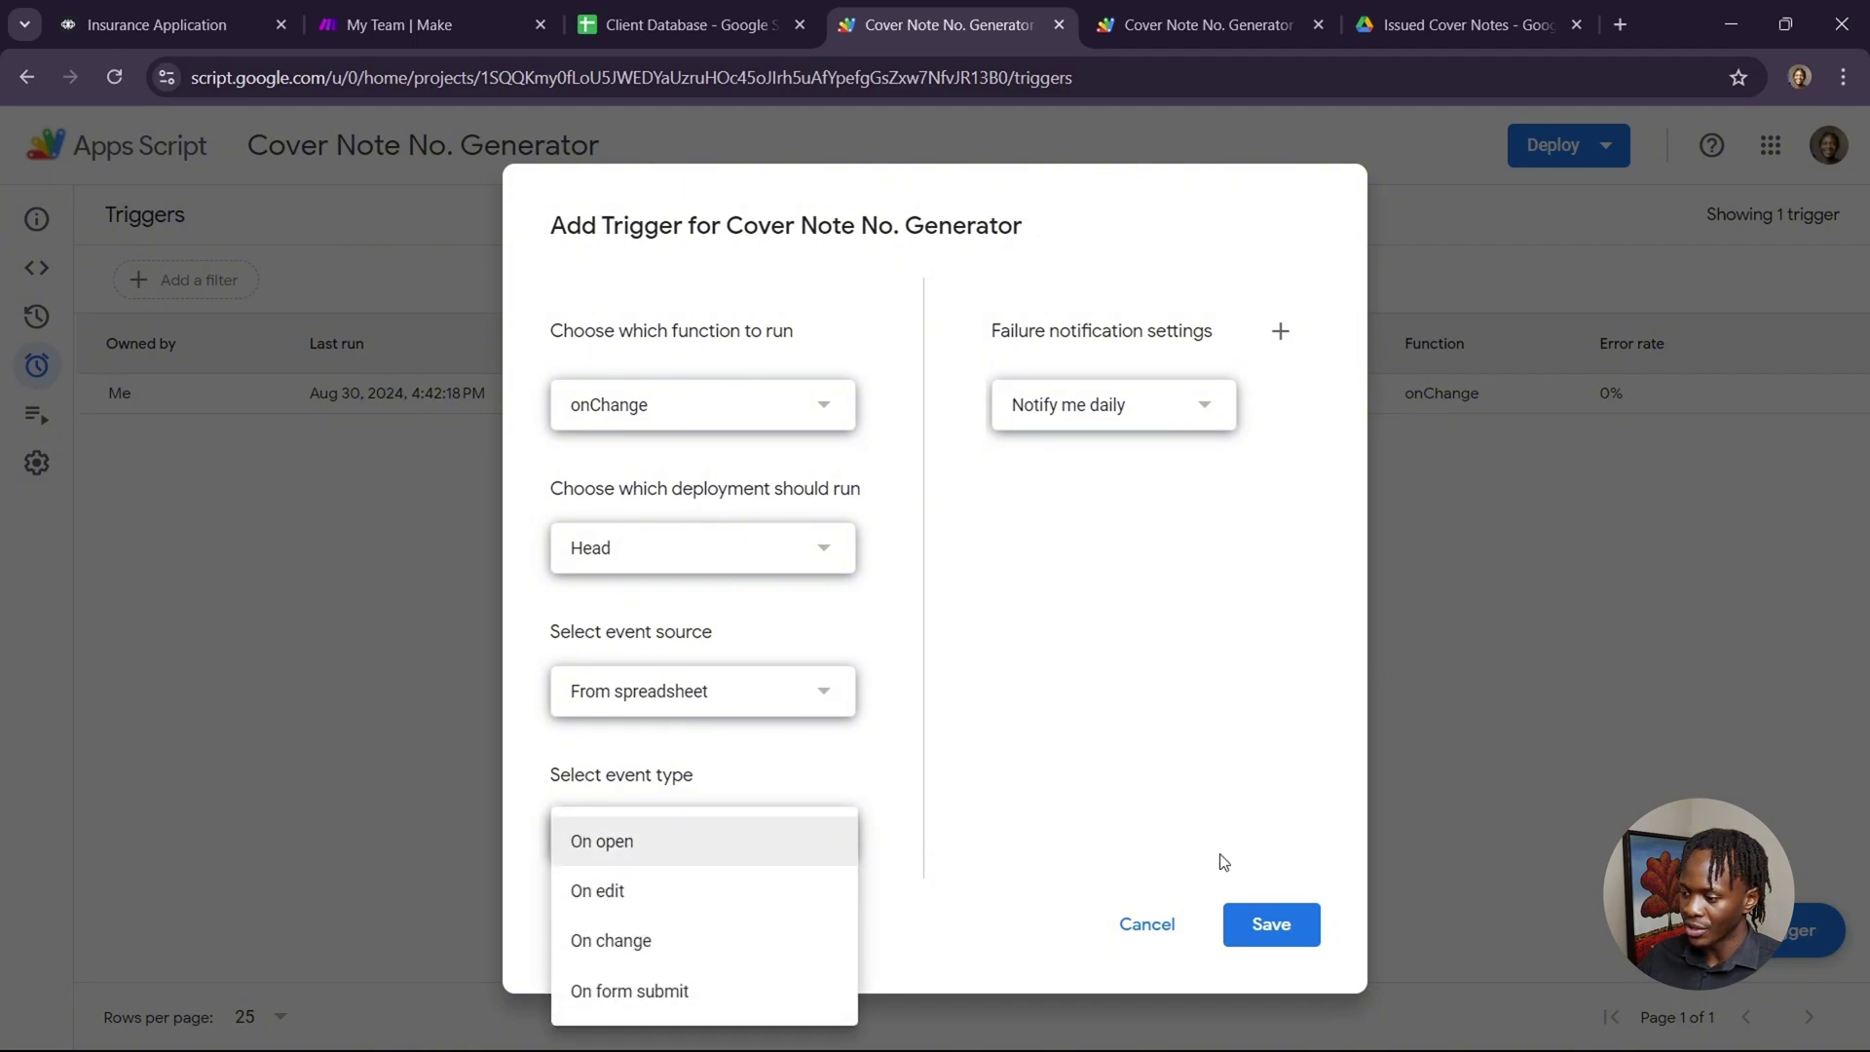
pyautogui.click(1148, 925)
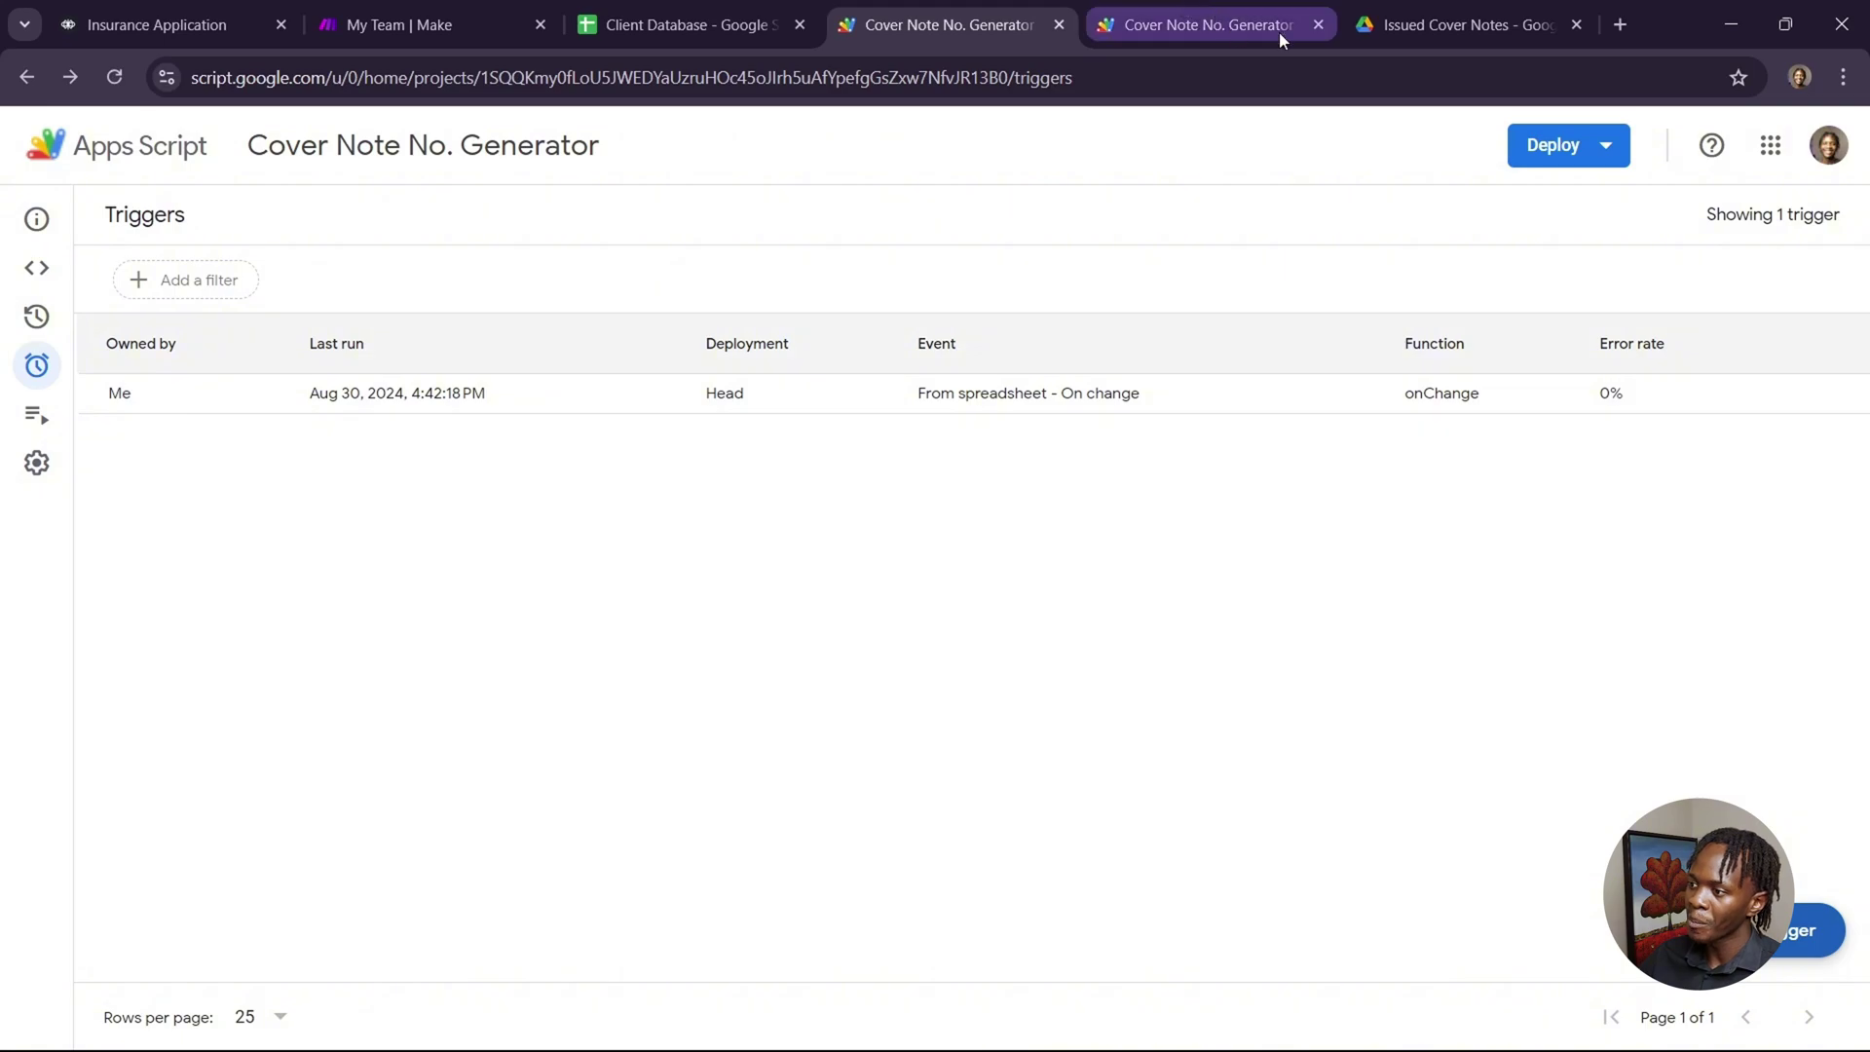
# Close the duplicate script tab and switch through the spreadsheet to the Make team dashboard.
pyautogui.click(1319, 25)
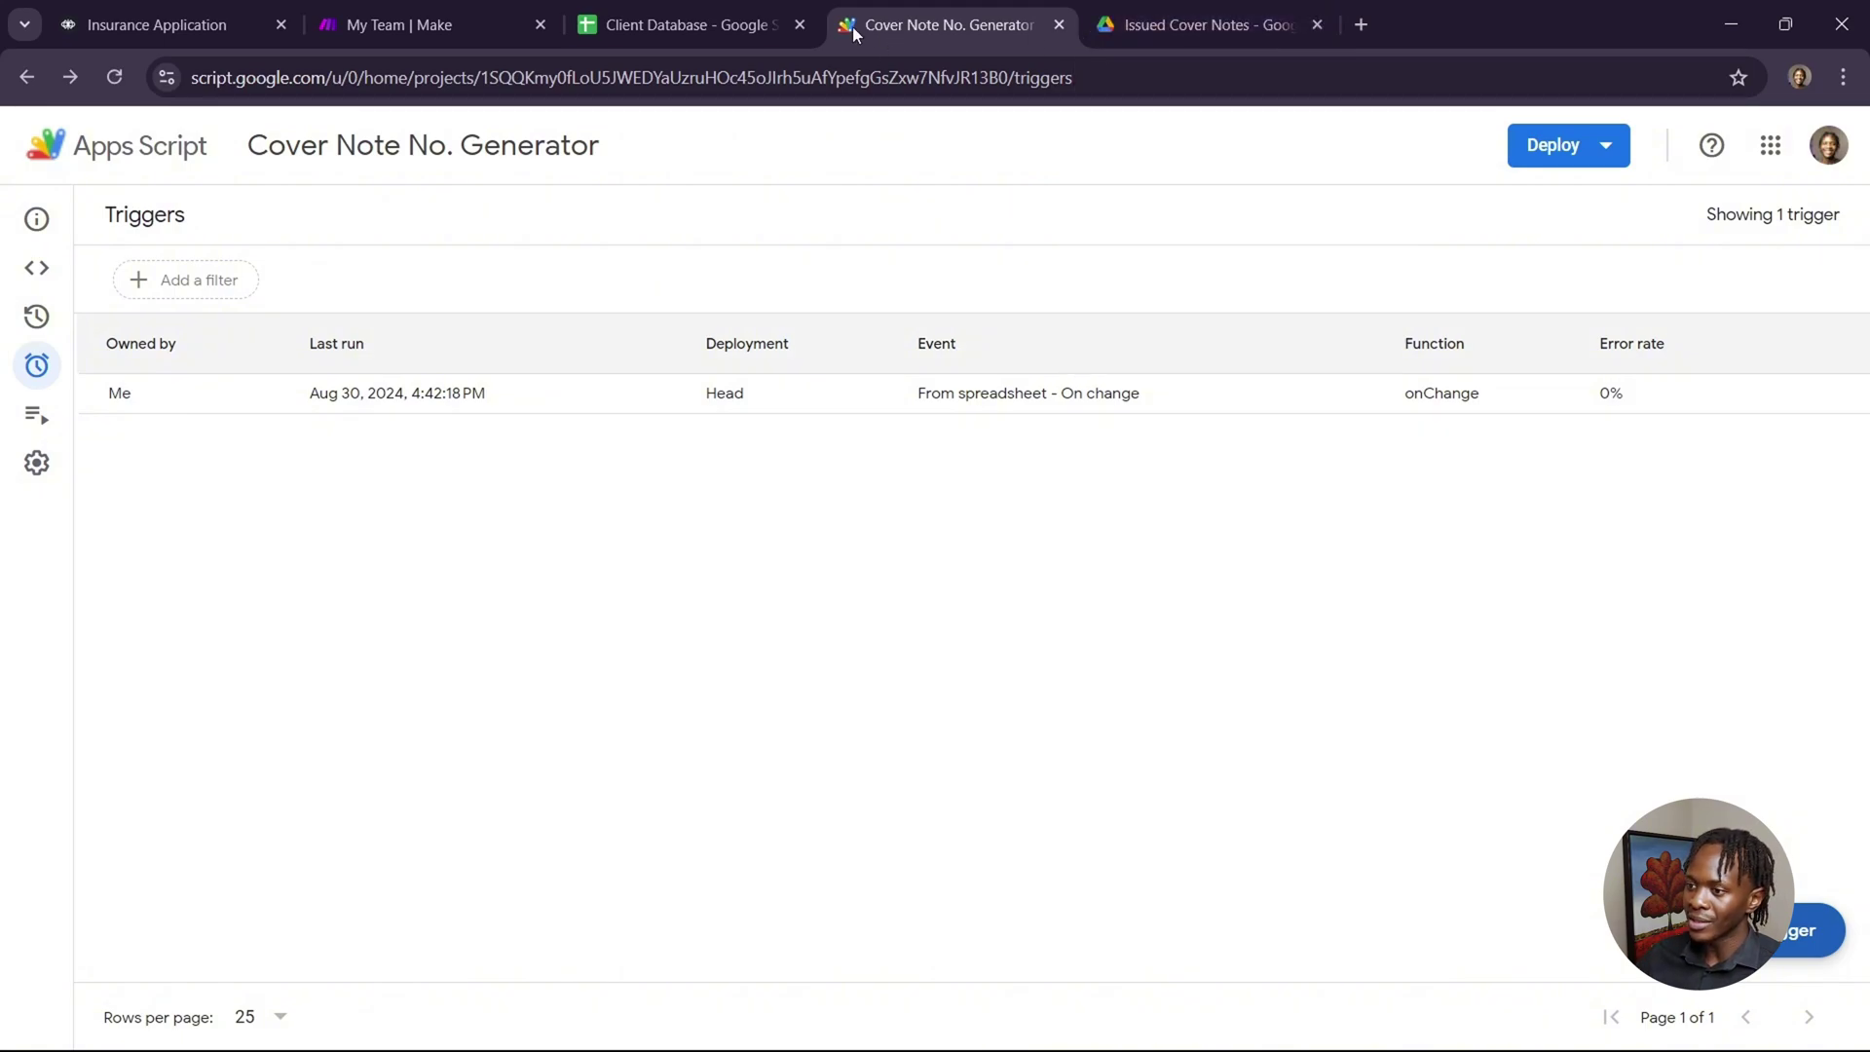
pyautogui.click(43, 274)
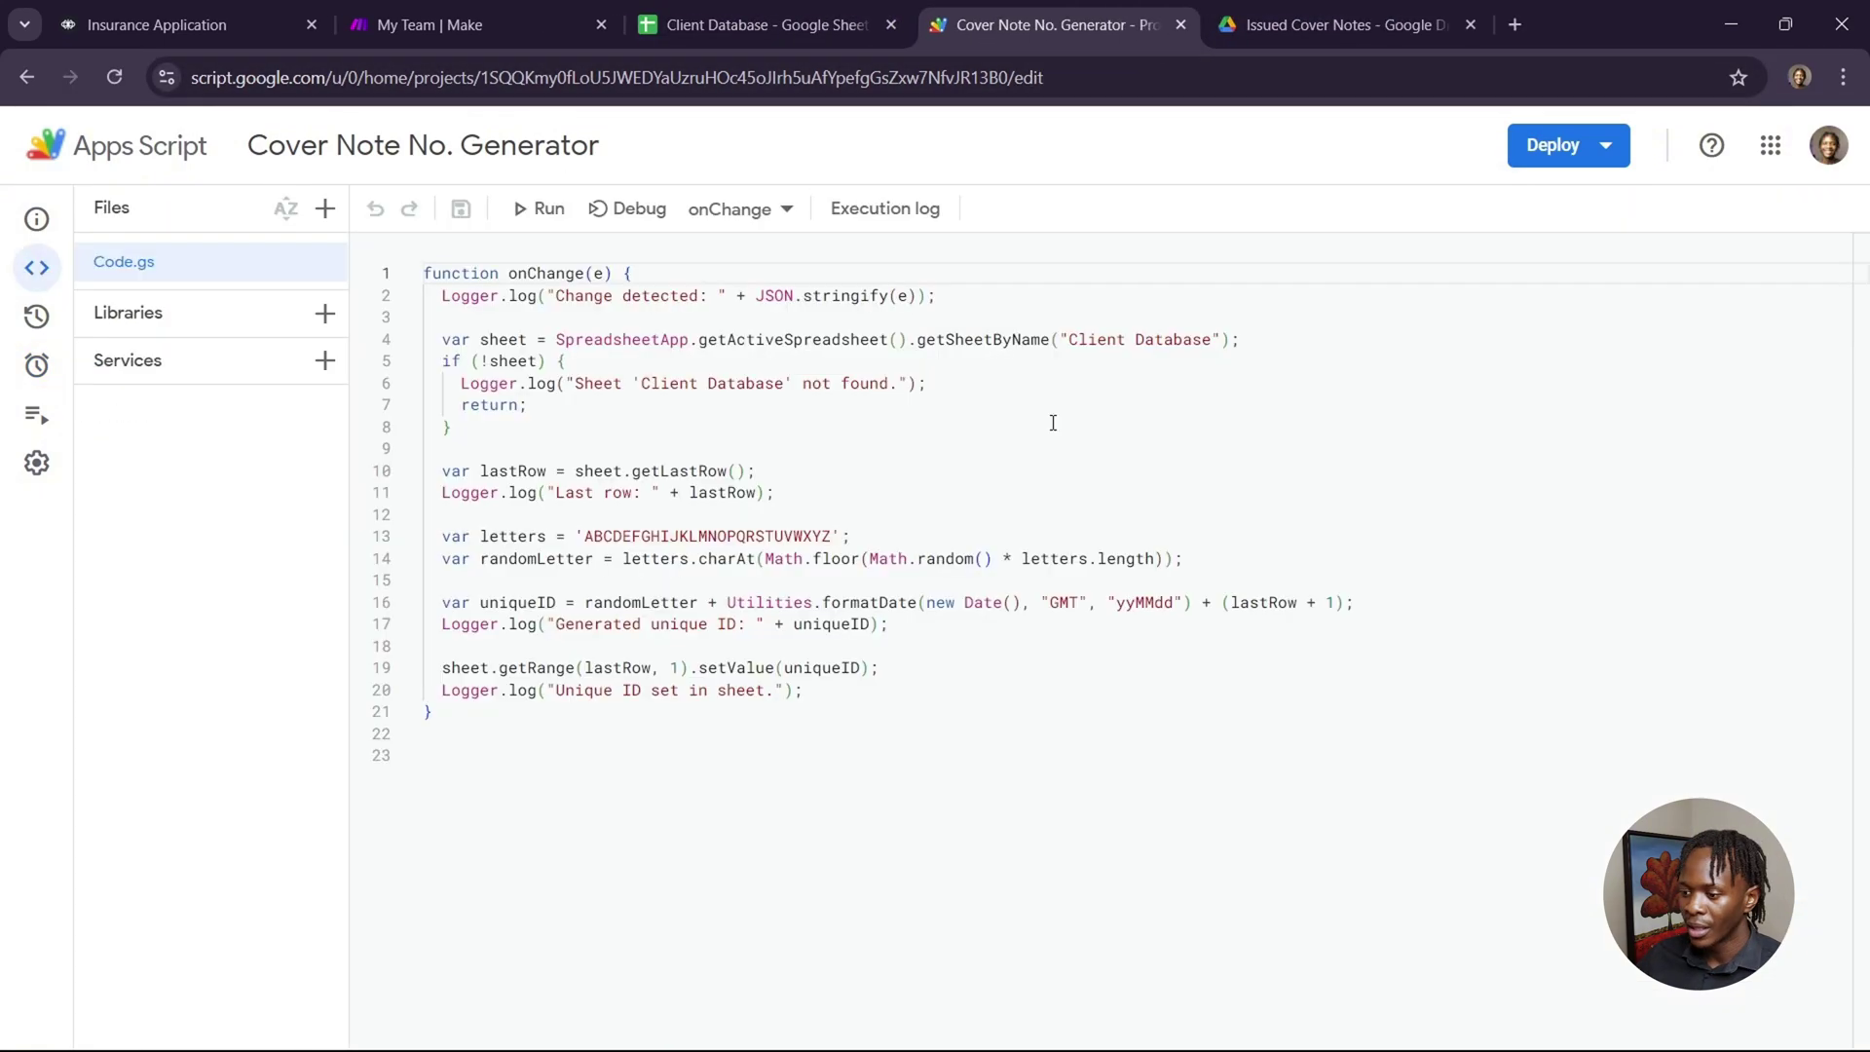
pyautogui.click(837, 27)
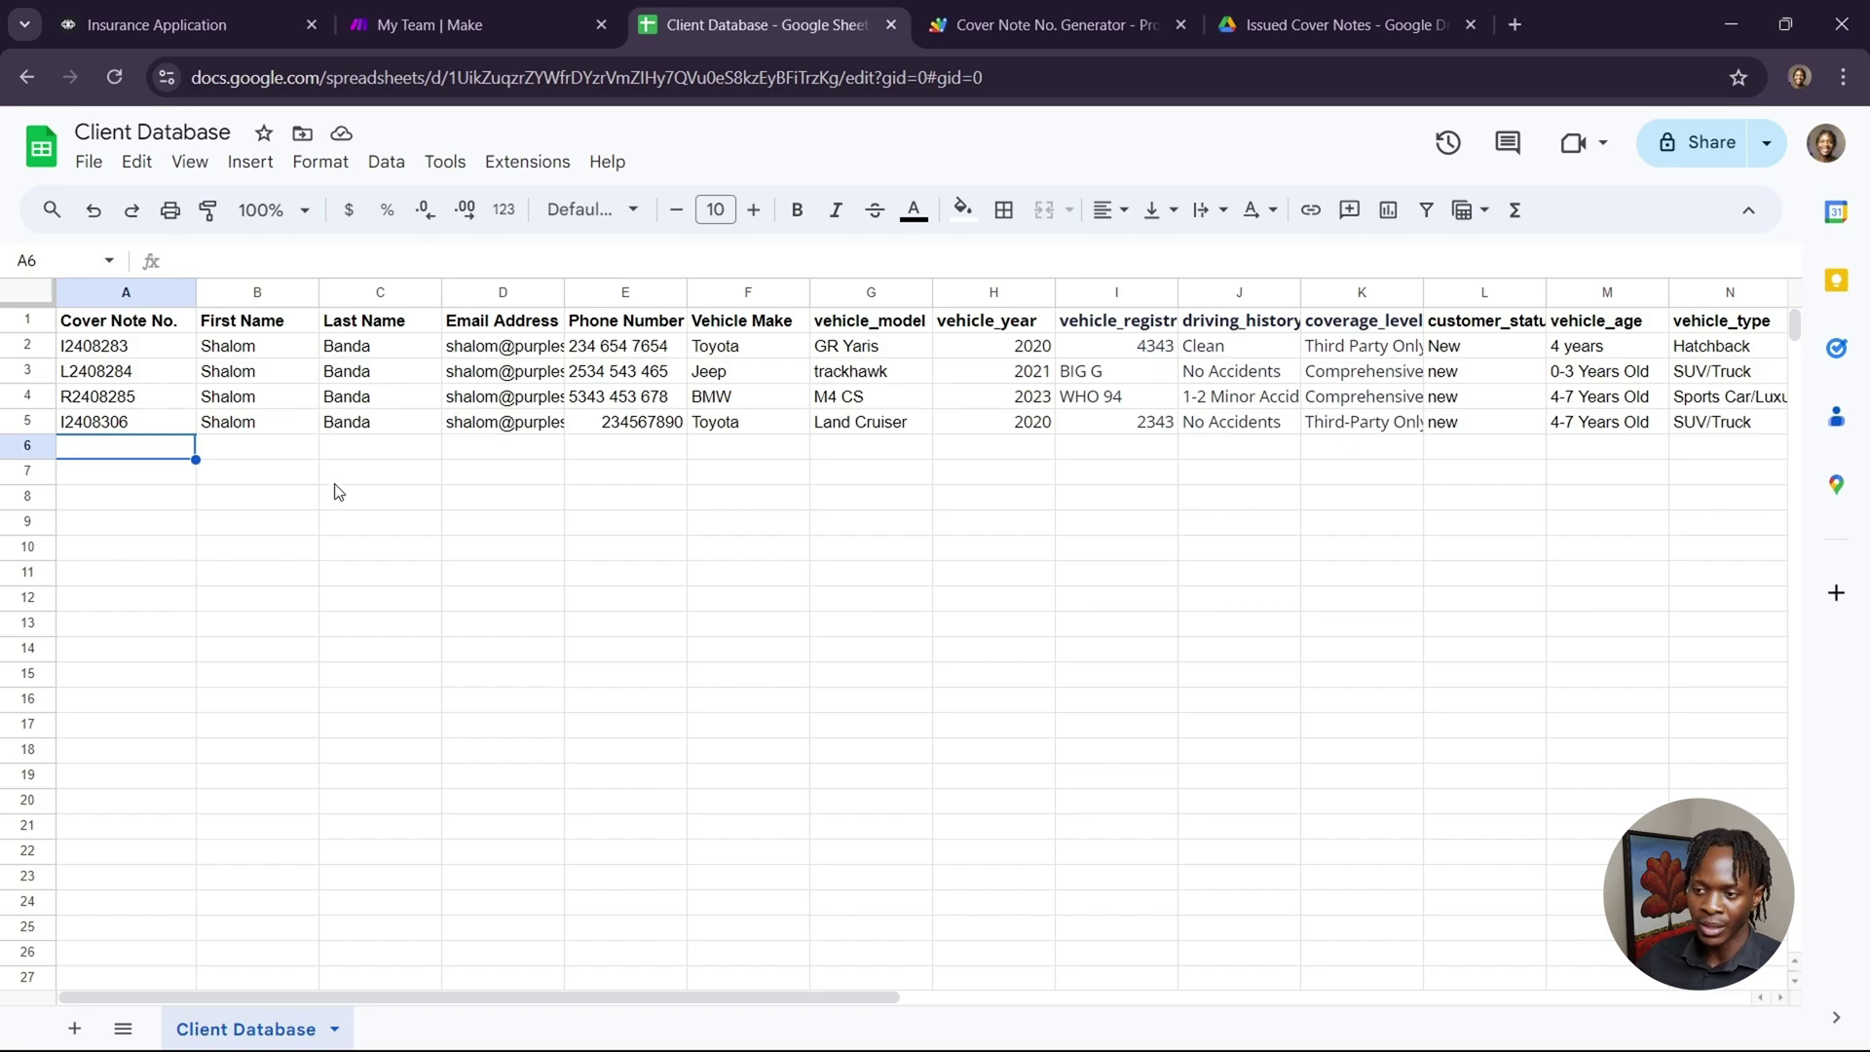
pyautogui.click(451, 24)
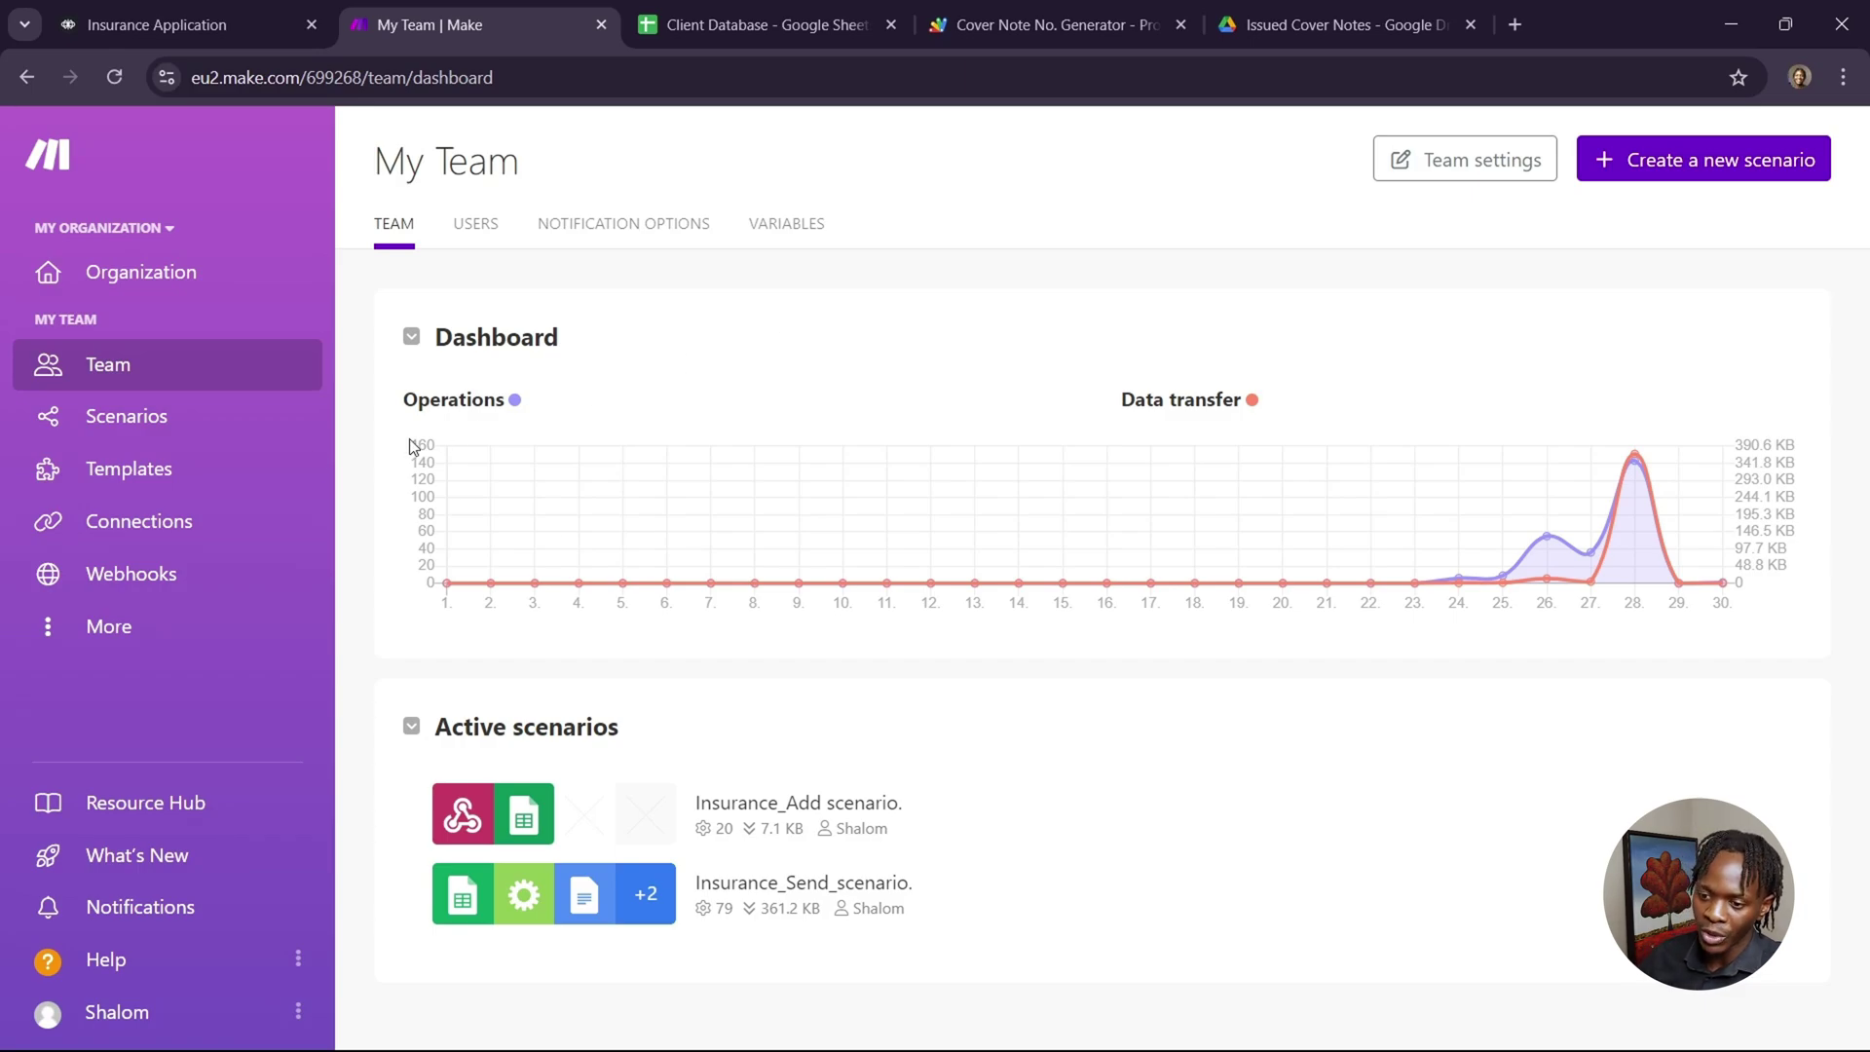
# Go from Templates to the Team scenarios list and create a blank new scenario.
pyautogui.click(205, 480)
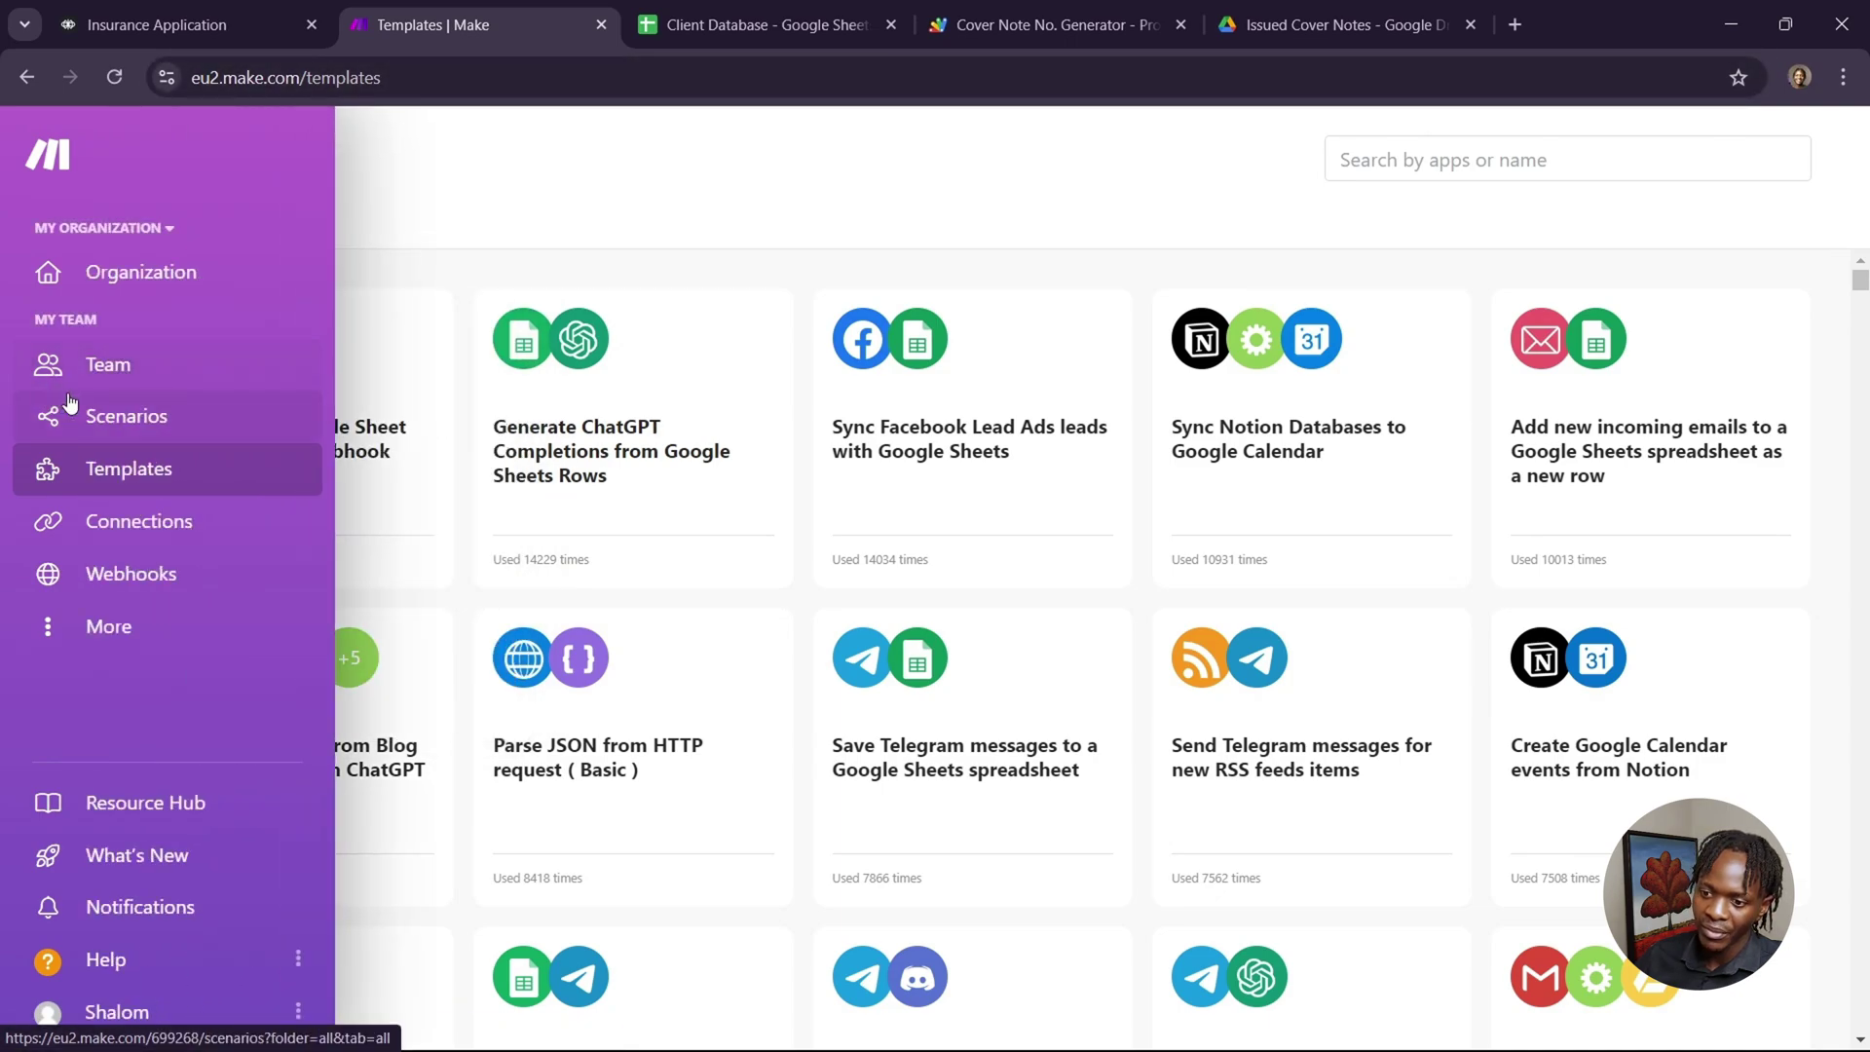
pyautogui.click(100, 378)
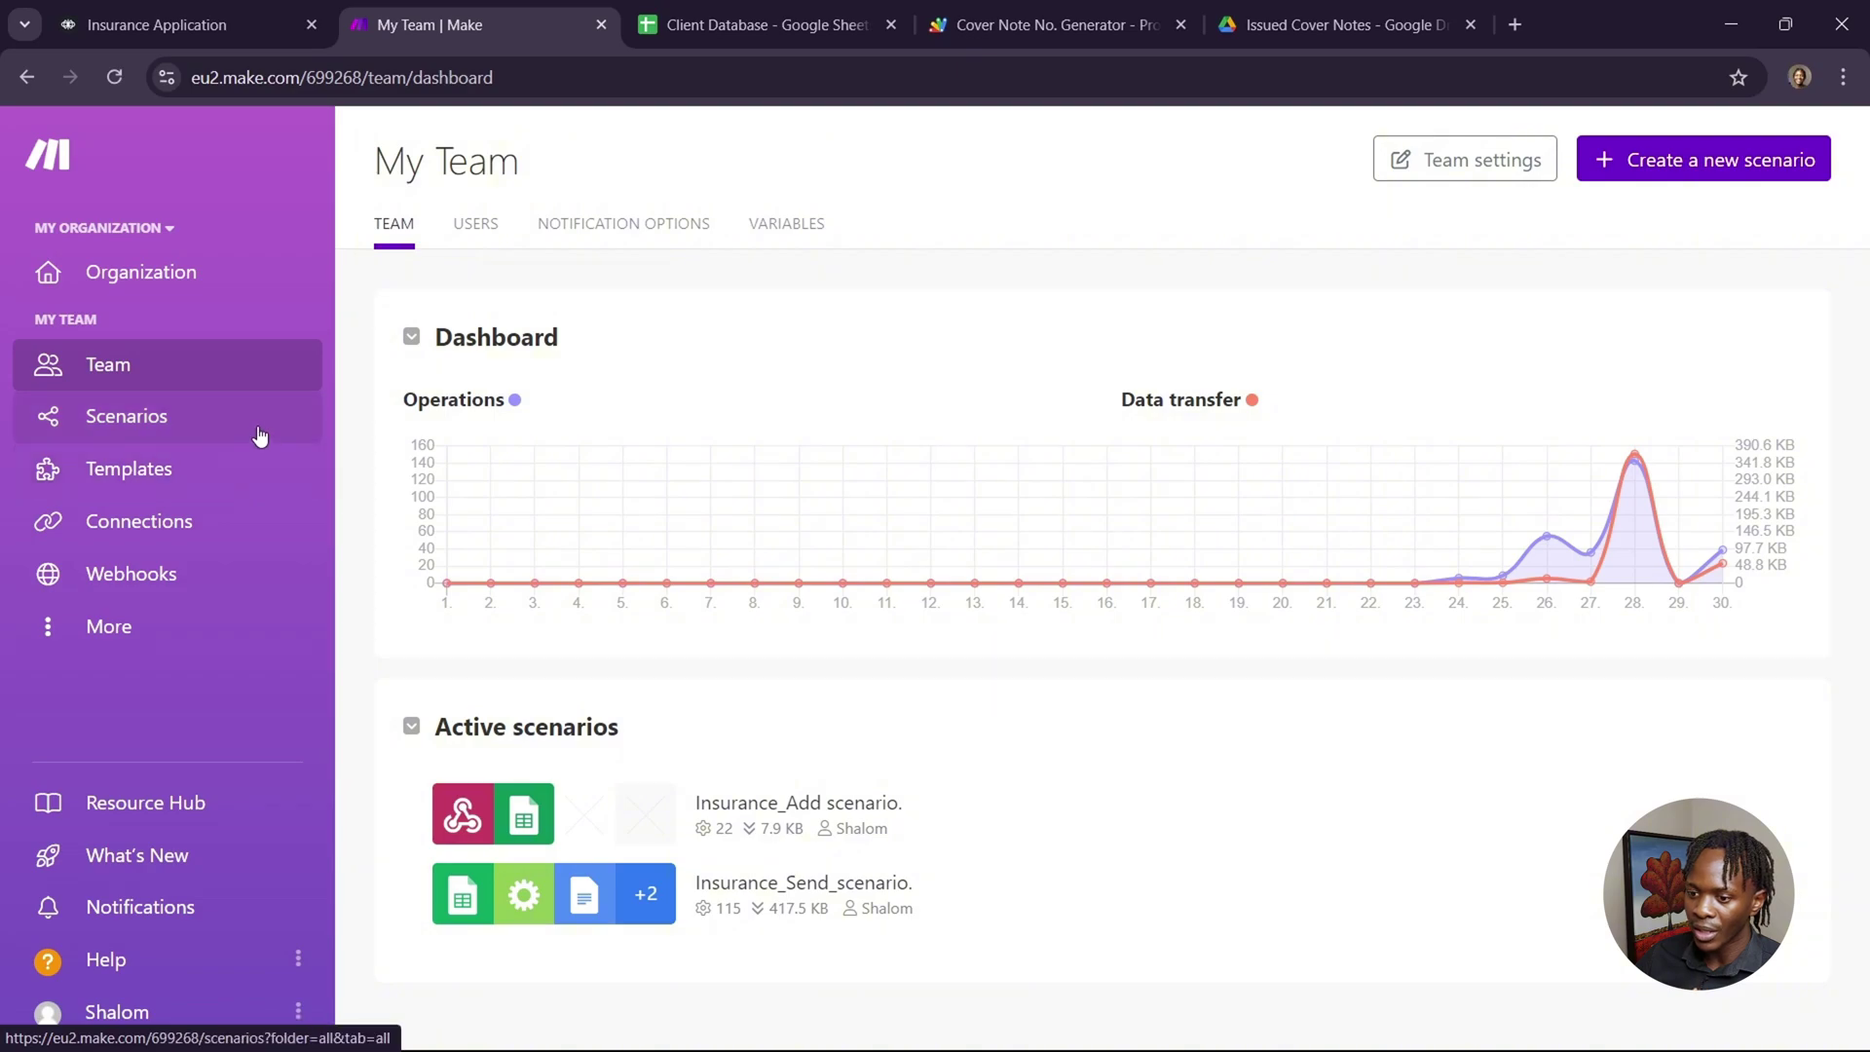
pyautogui.click(258, 428)
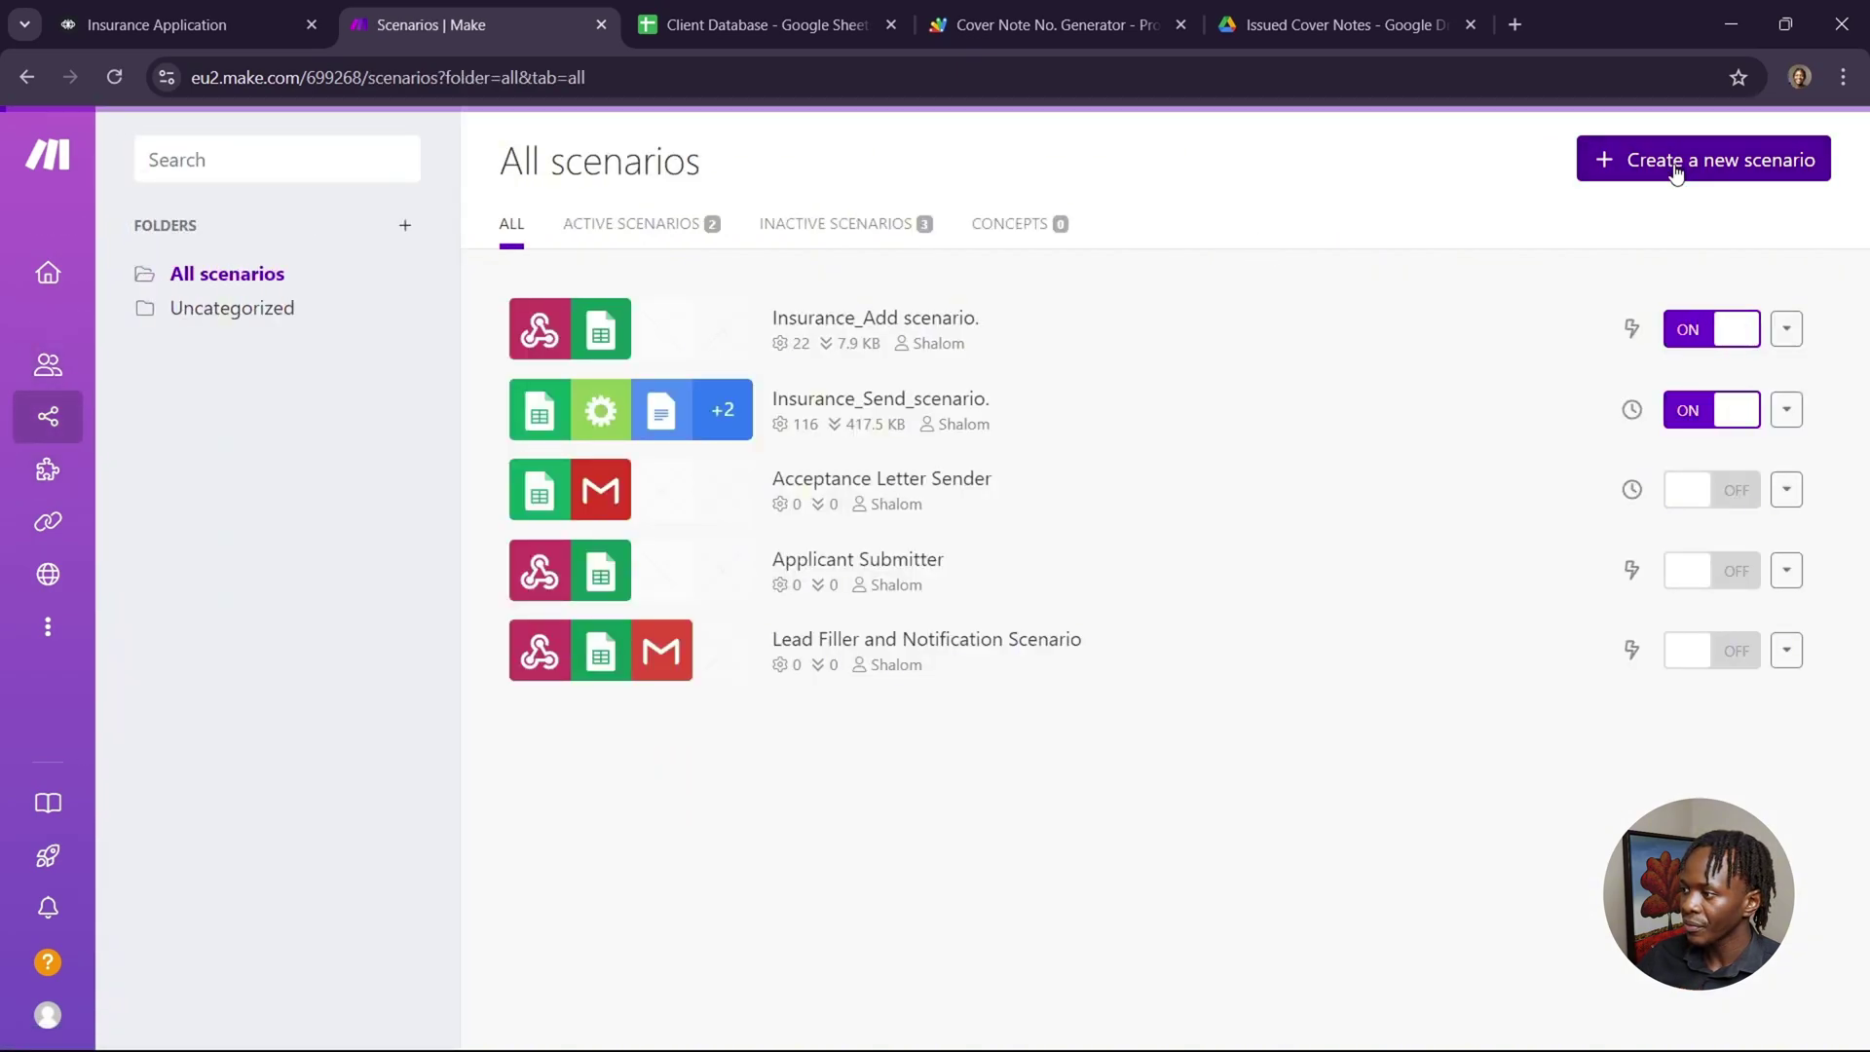
pyautogui.click(1675, 168)
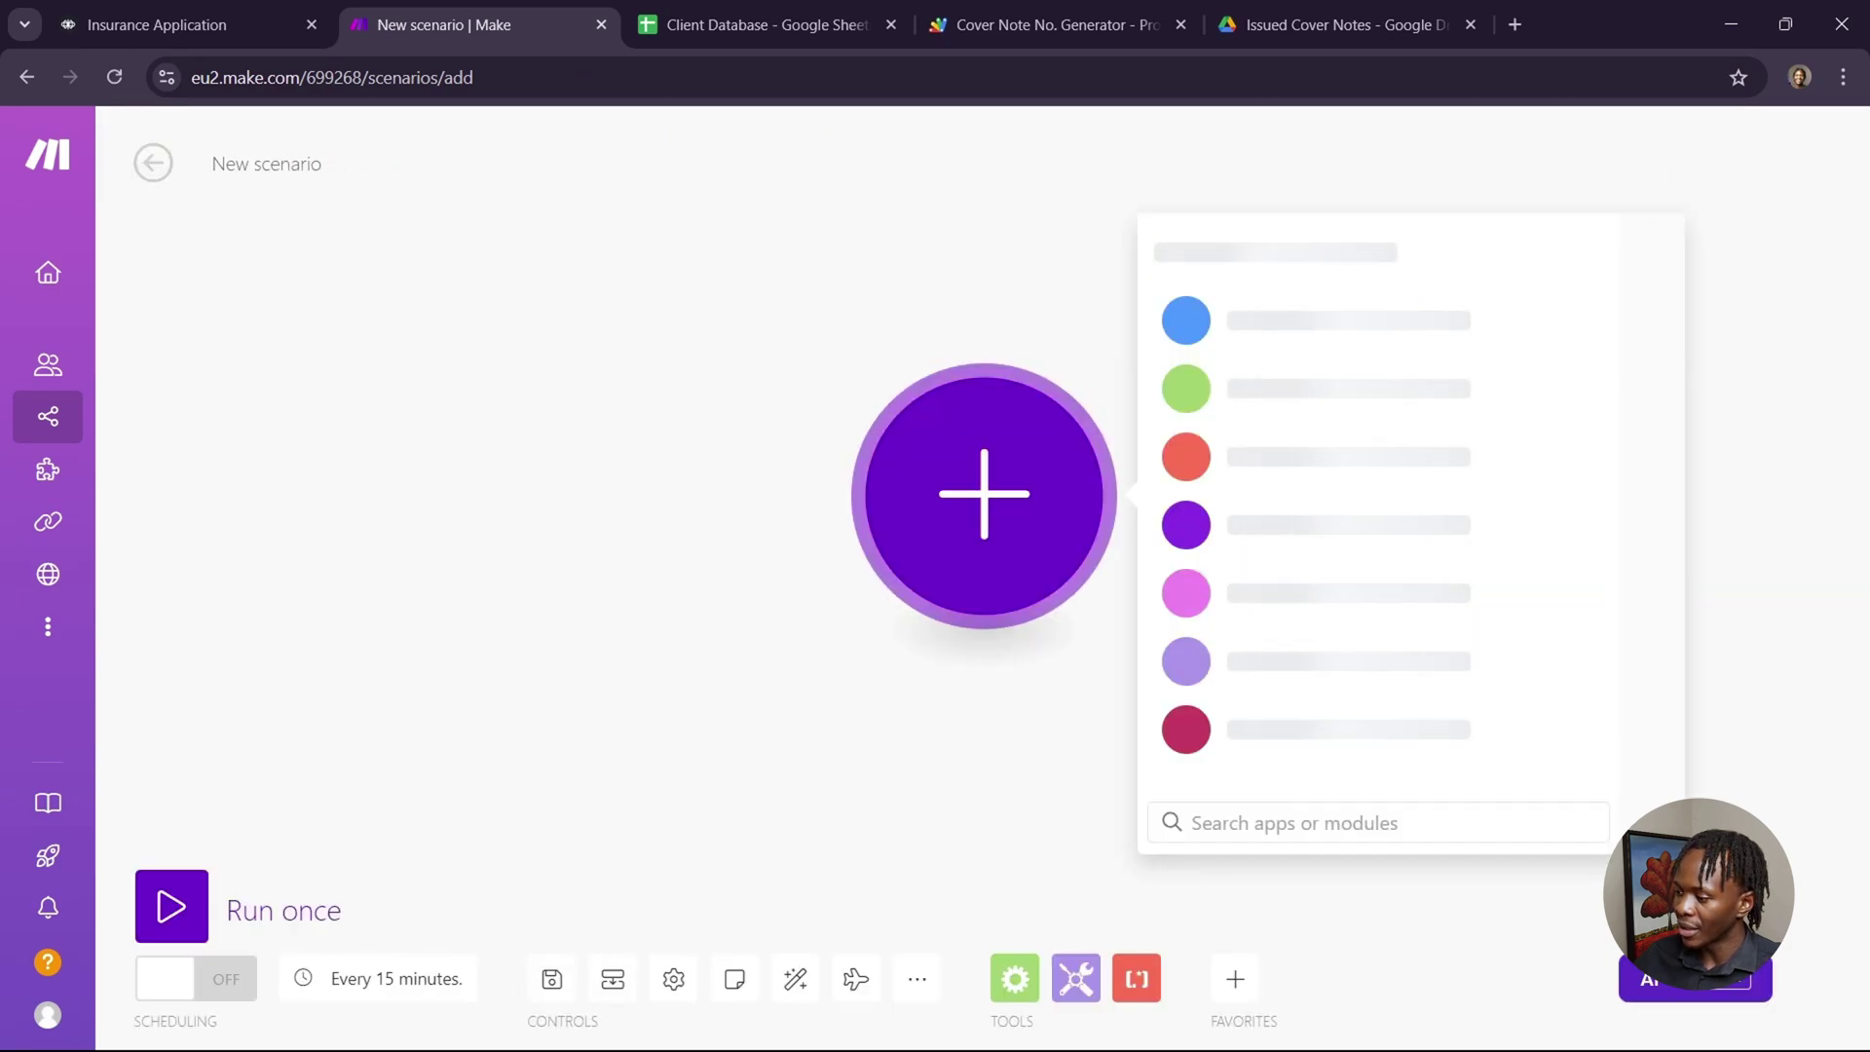
# Dismiss the AI Assistant and return to the dashboard listing Insurance_Add and Insurance_Send scenarios.
pyautogui.click(1671, 985)
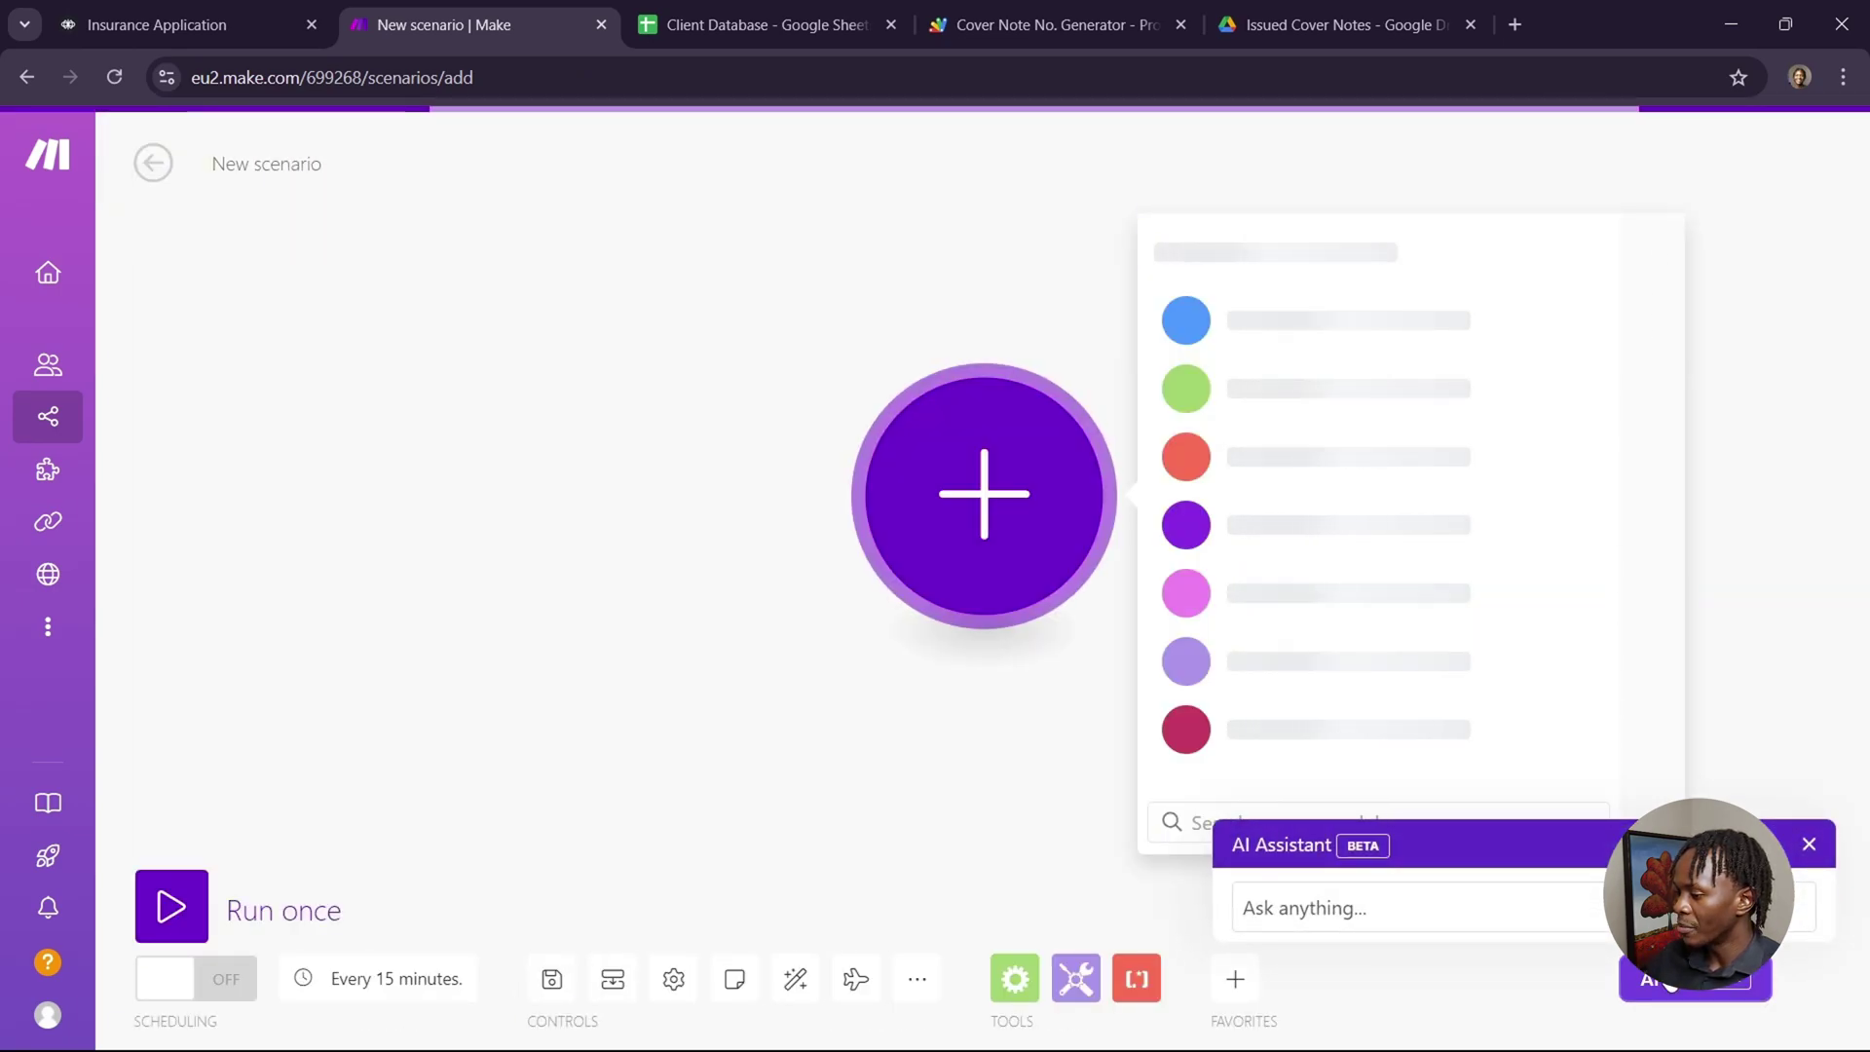
pyautogui.click(1371, 874)
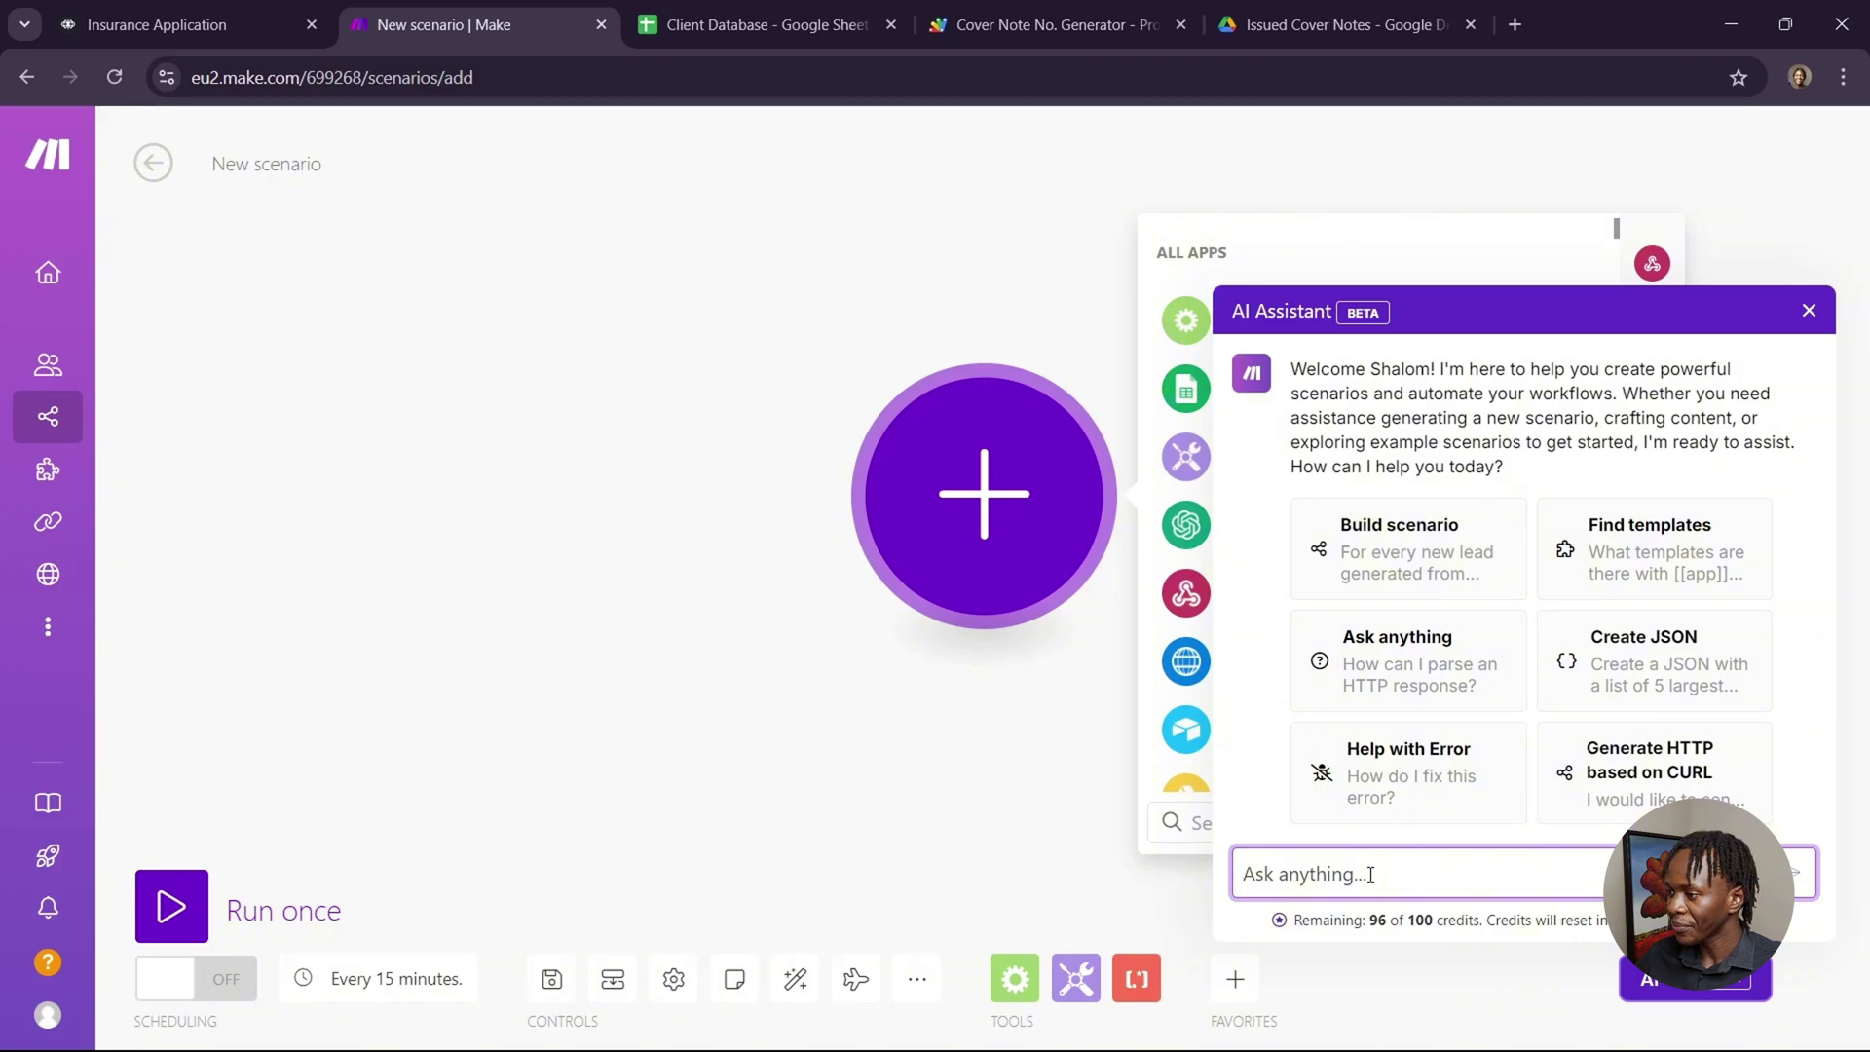
pyautogui.click(1809, 311)
pyautogui.moveTo(177, 477)
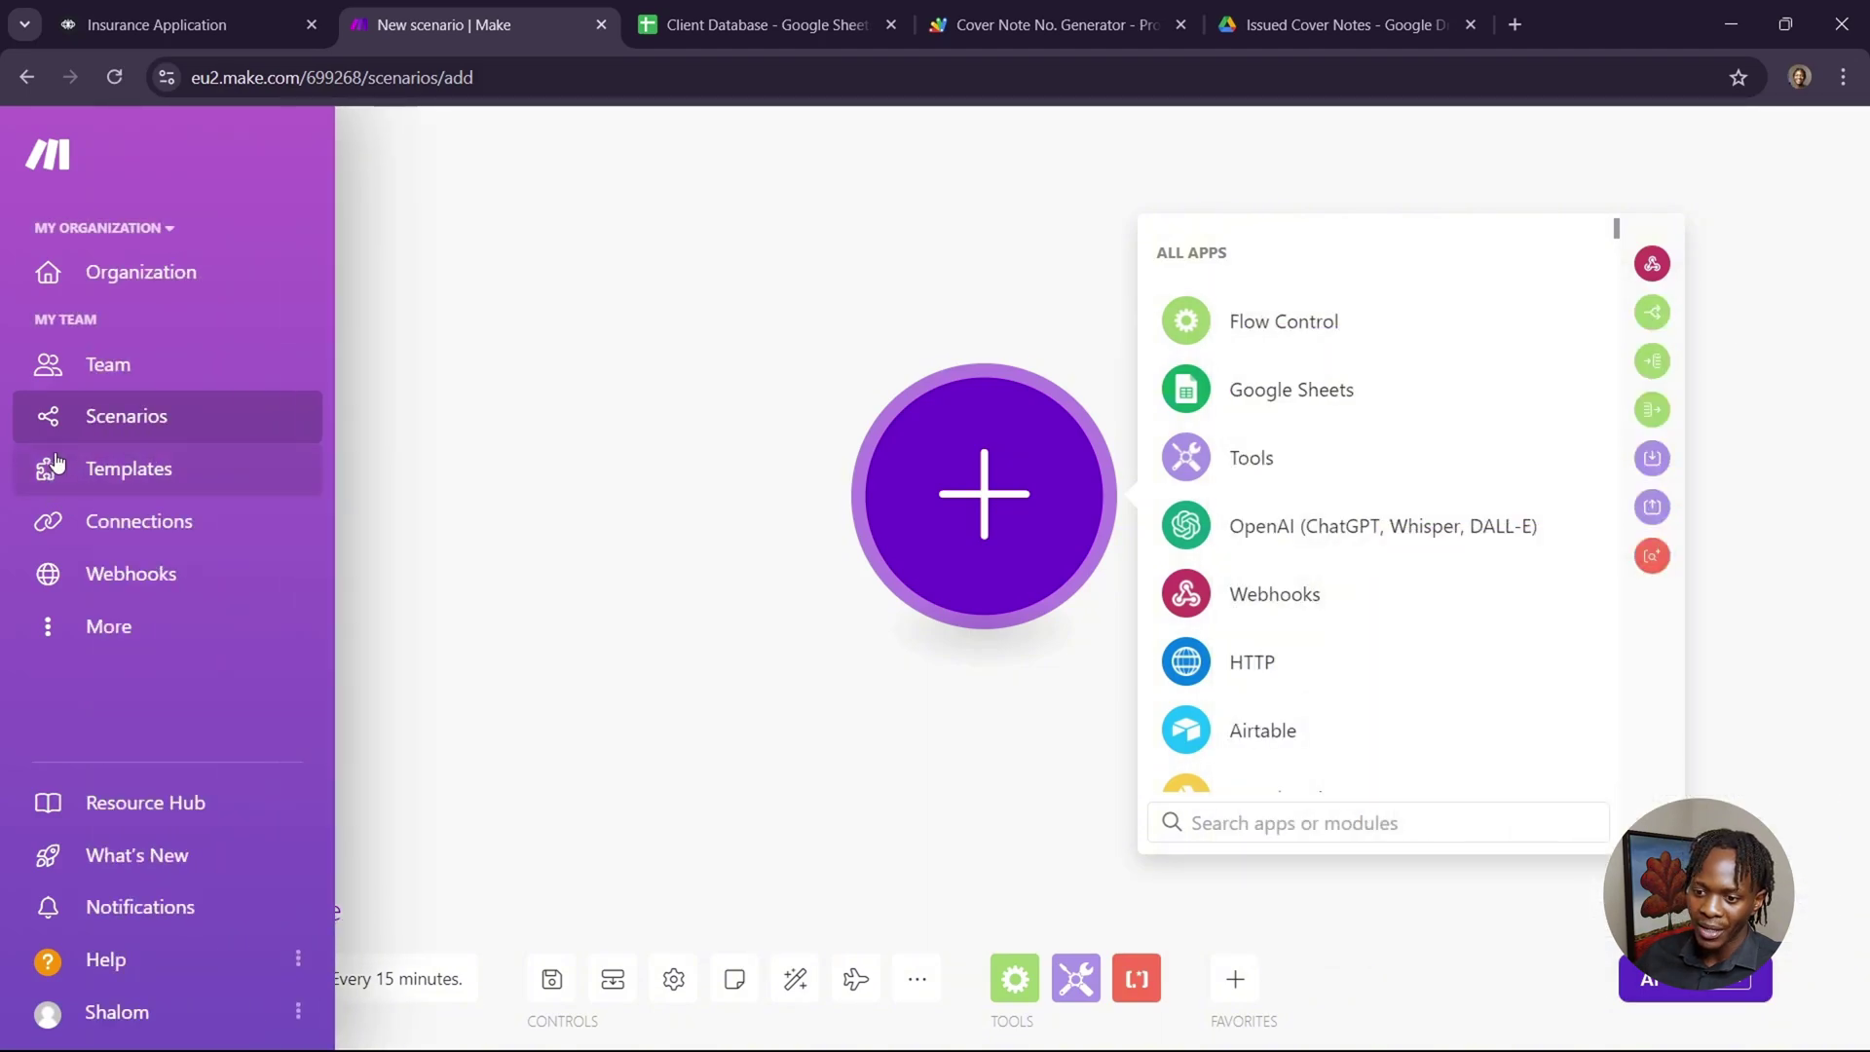
pyautogui.click(175, 387)
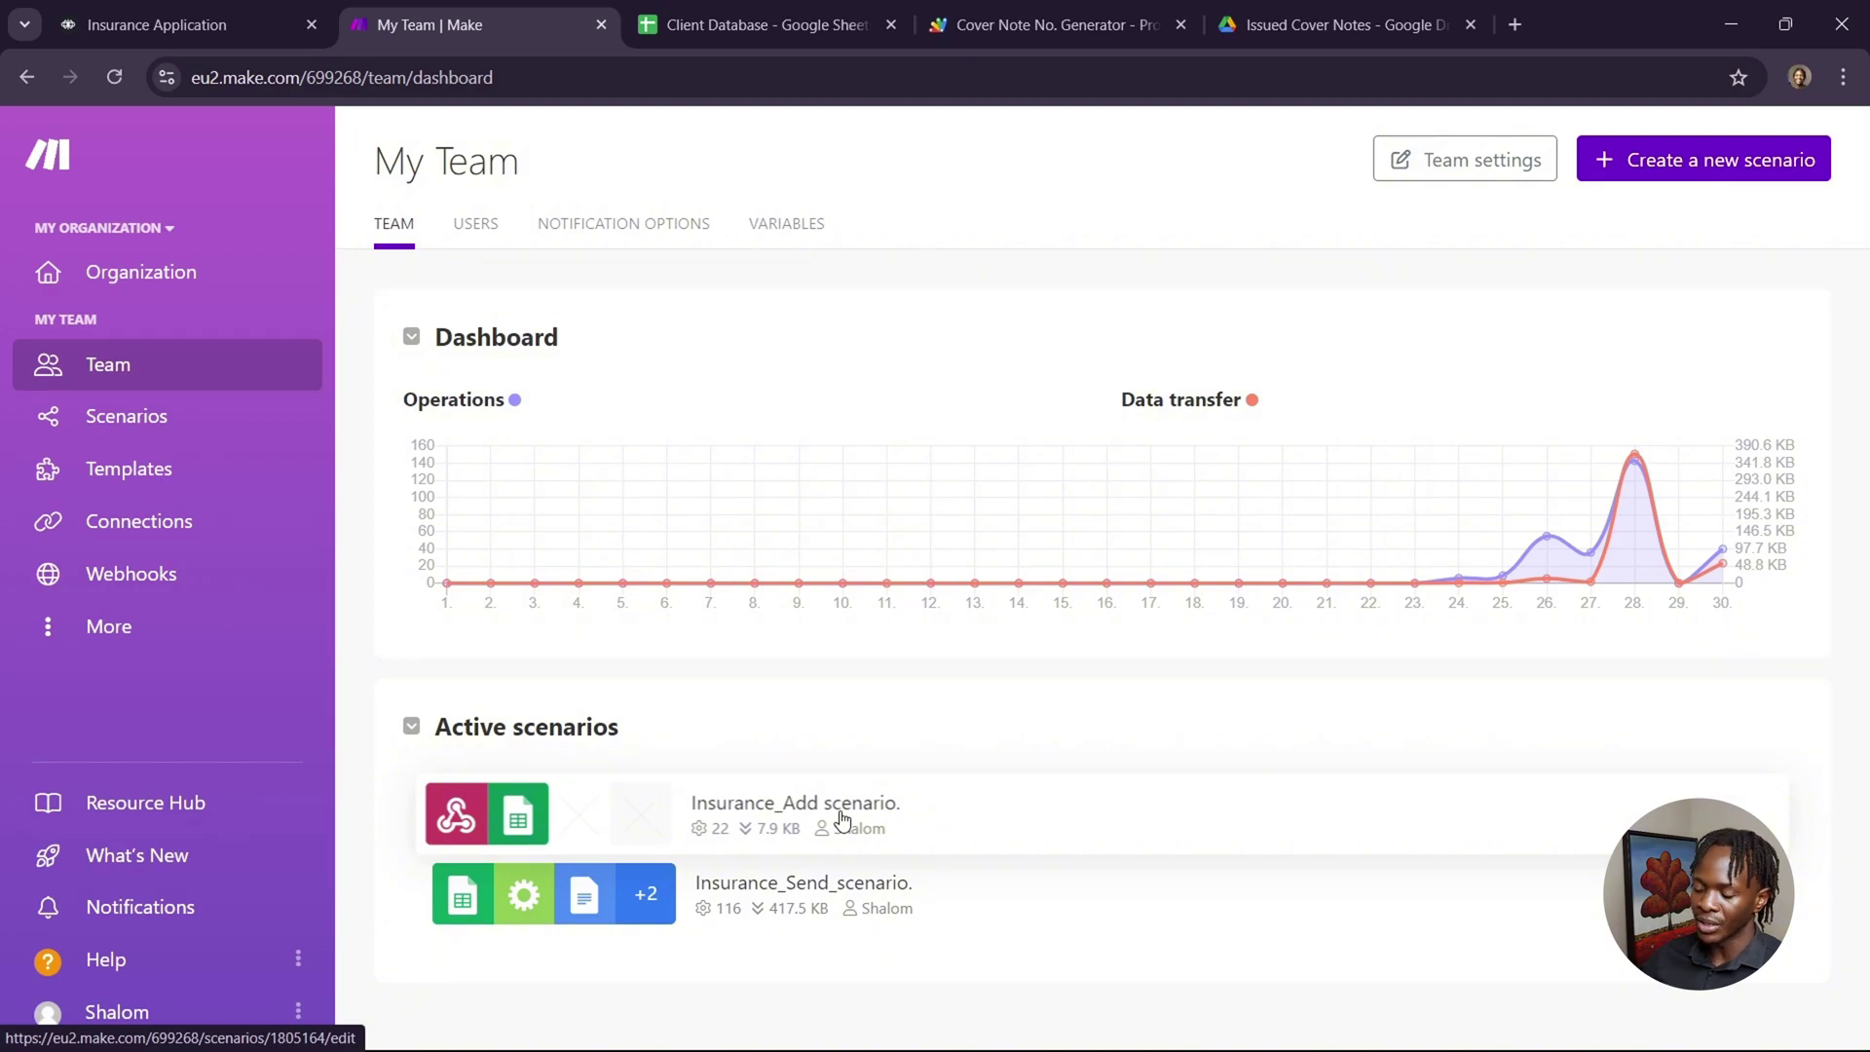
# Open Insurance_Send_scenario from Active scenarios to see its Sheets, Repeater, Docs and Email chain.
pyautogui.click(966, 900)
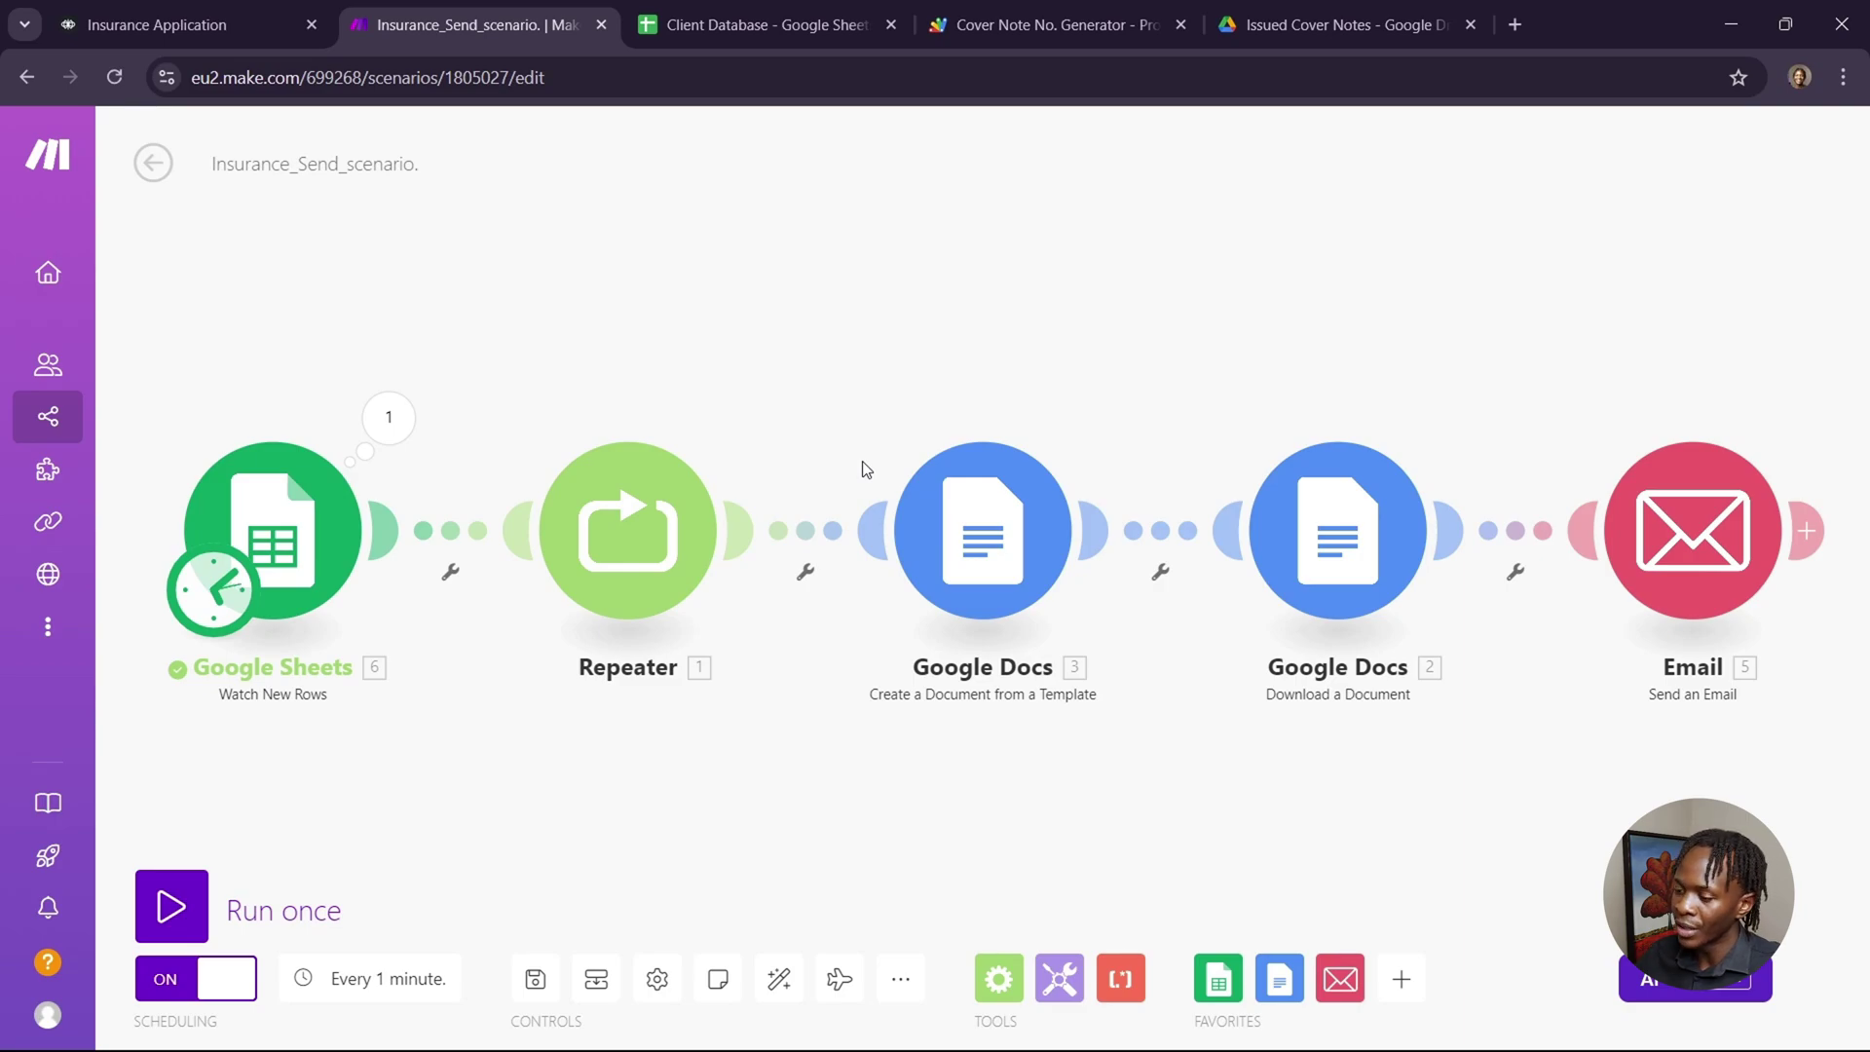
# Scroll through the Motor Insurance Cover Note template's placeholders, then go back to the Make scenario.
pyautogui.click(1515, 24)
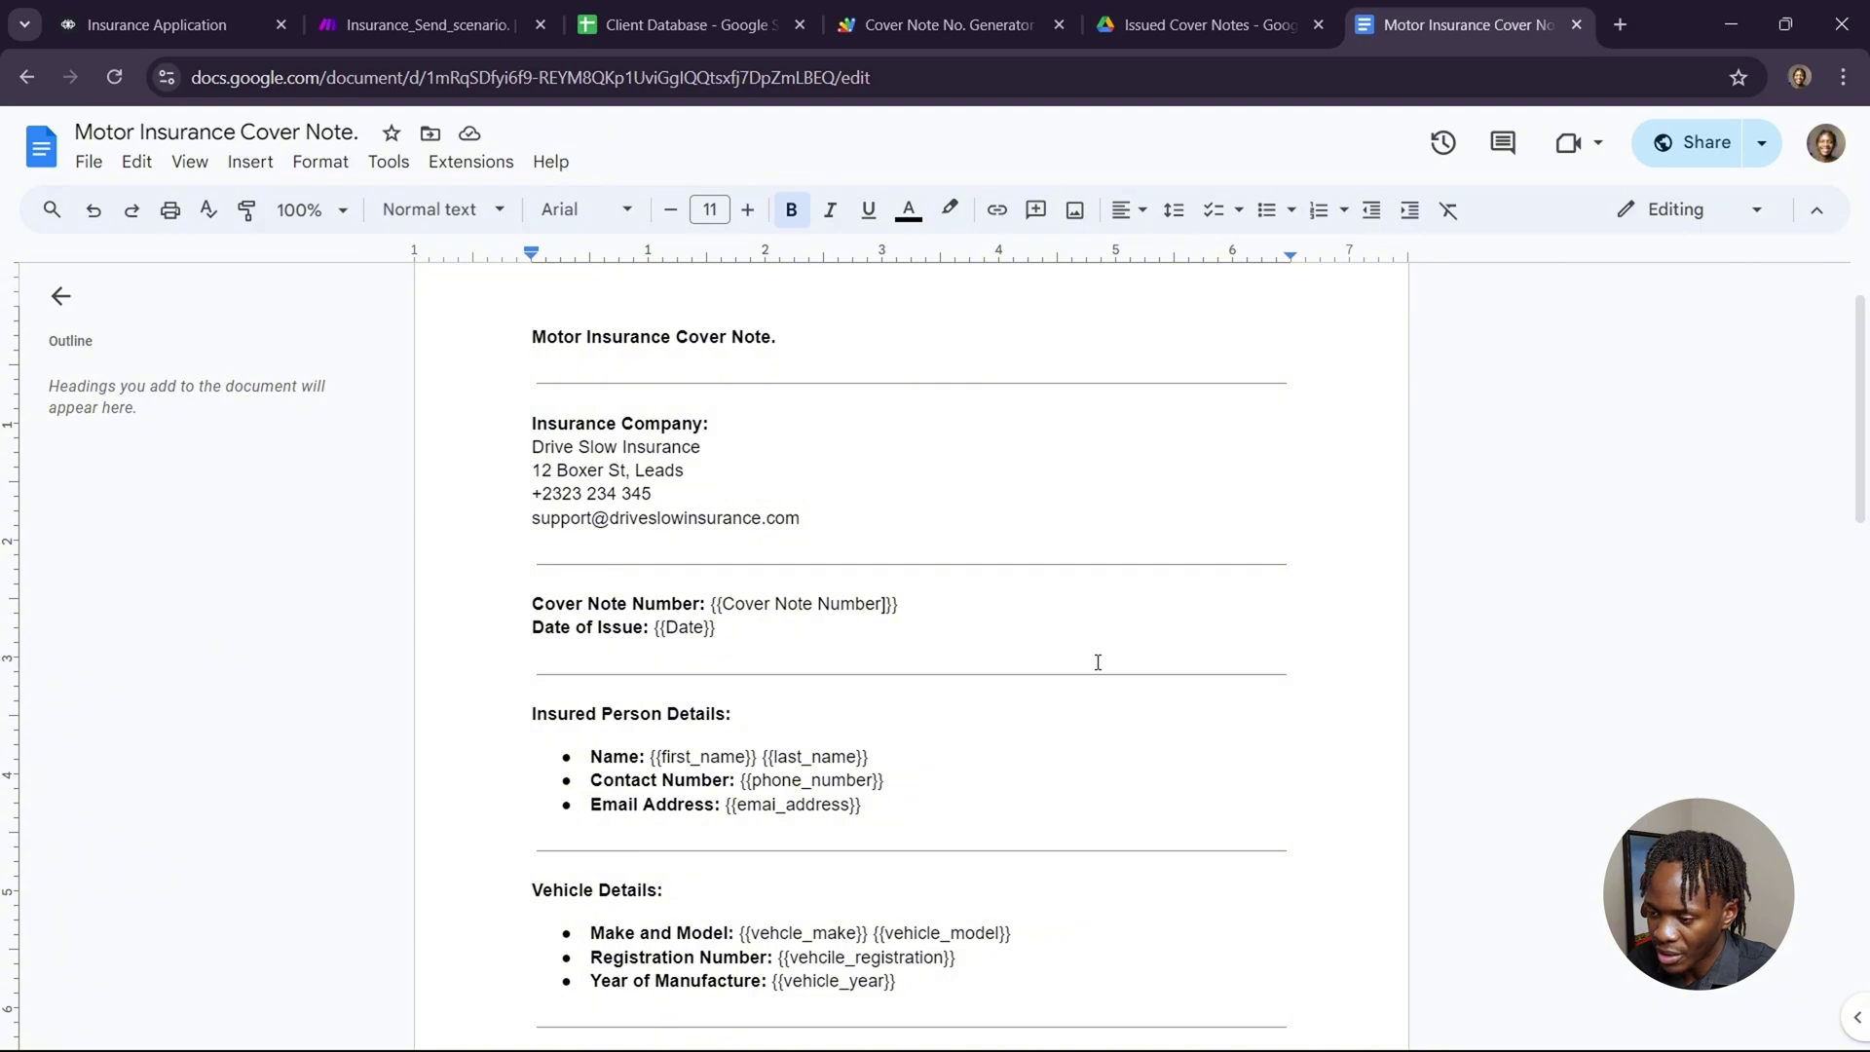
pyautogui.scroll(-2, 1097, 662)
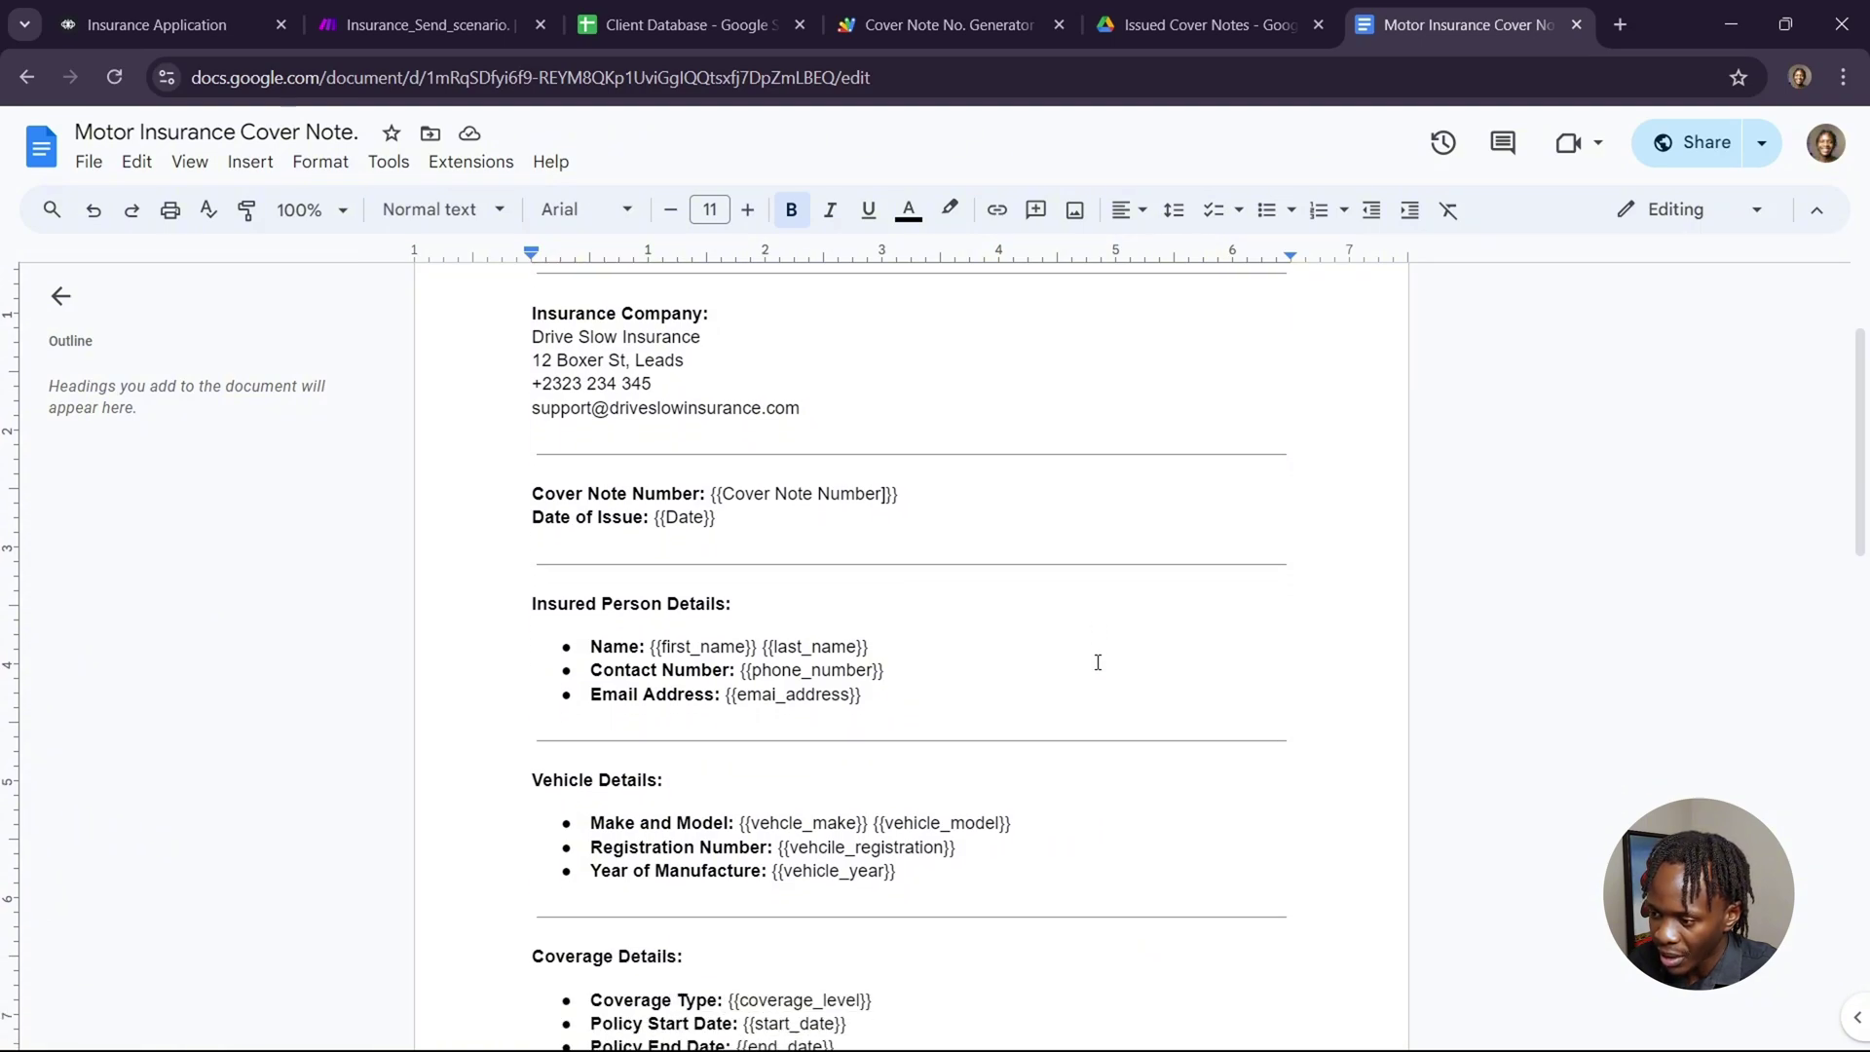
pyautogui.scroll(-1, 1097, 663)
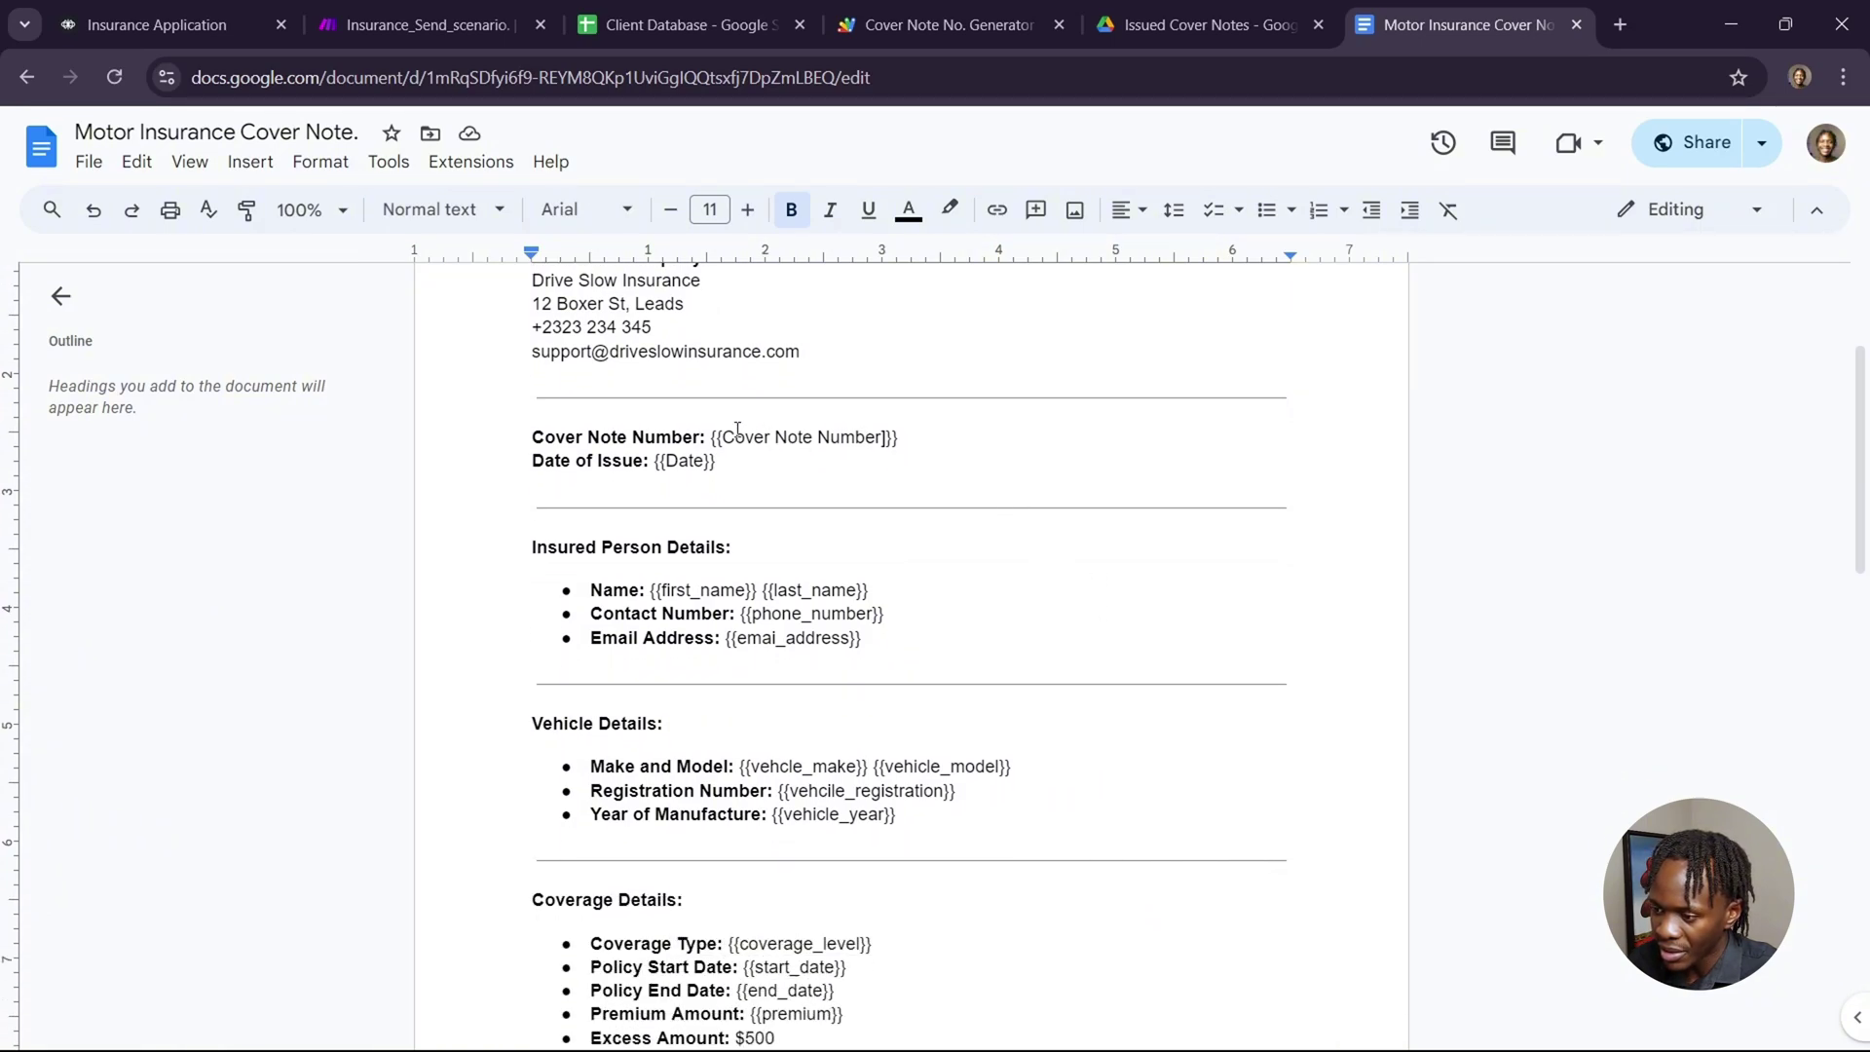
pyautogui.scroll(-1, 1126, 596)
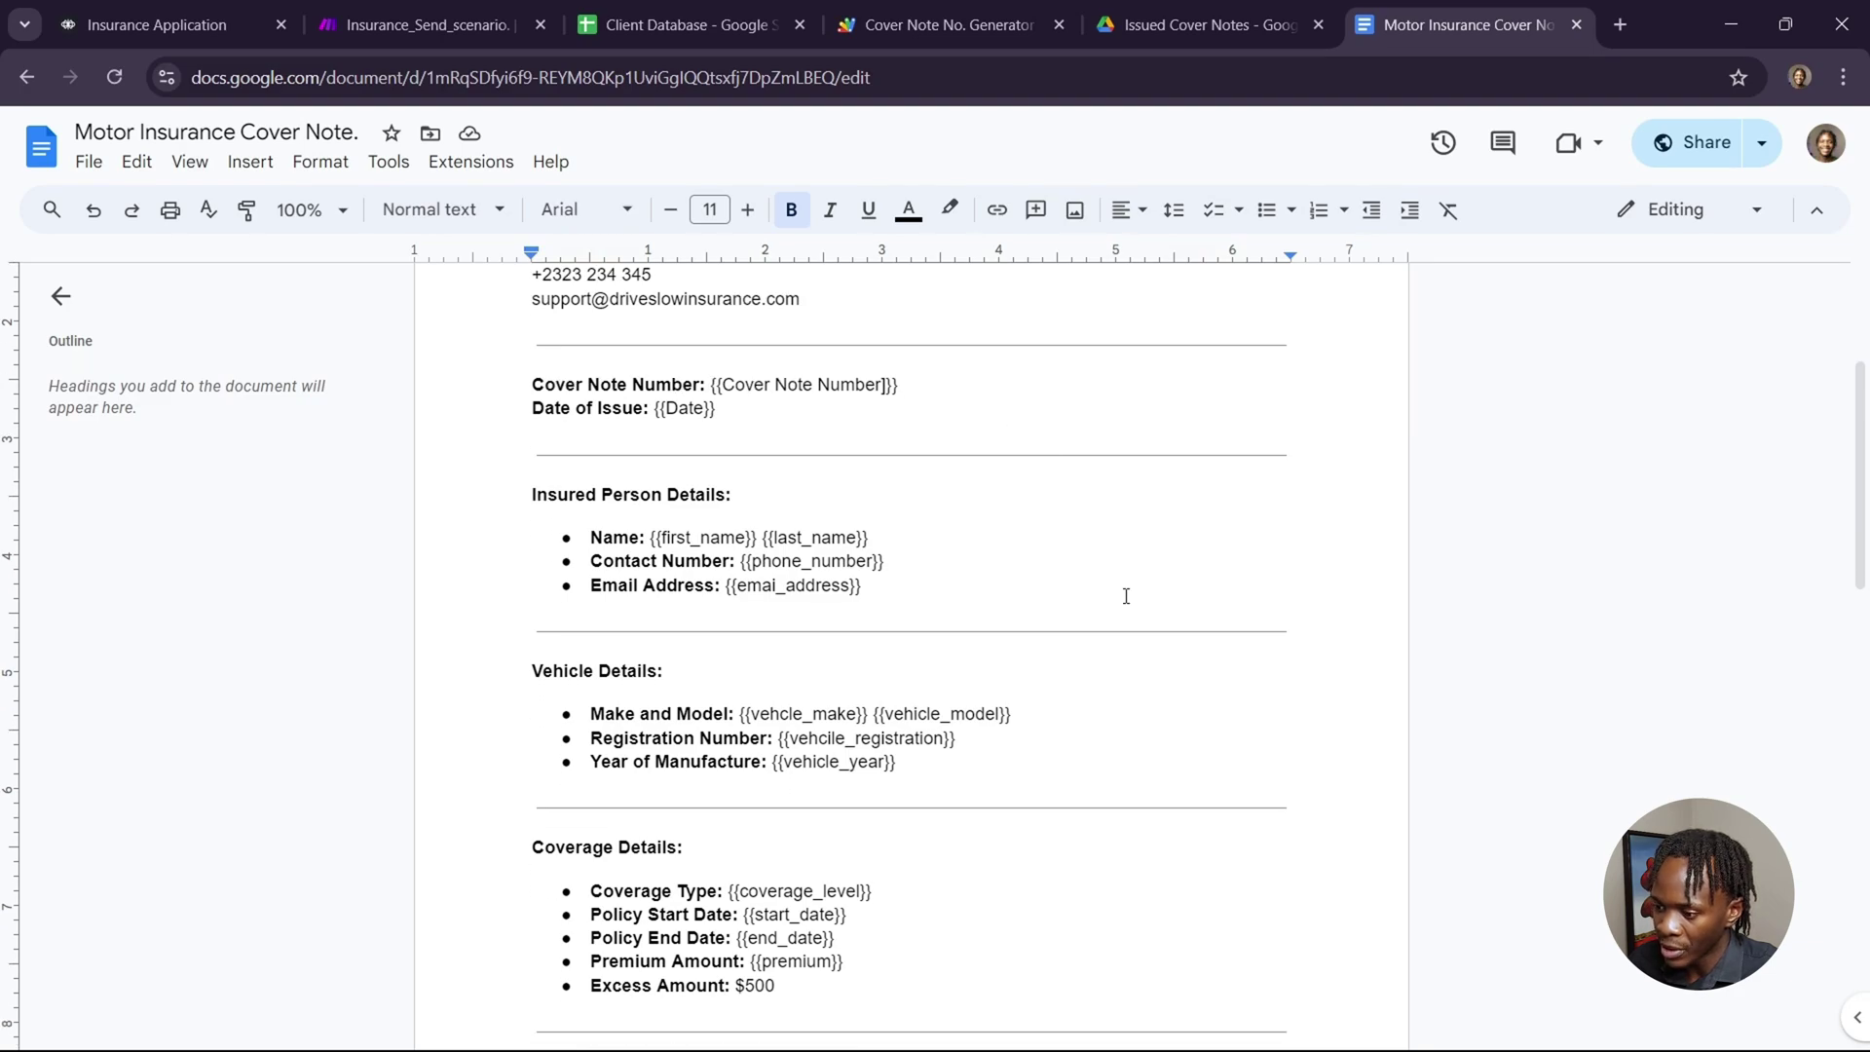
pyautogui.scroll(-1, 1126, 597)
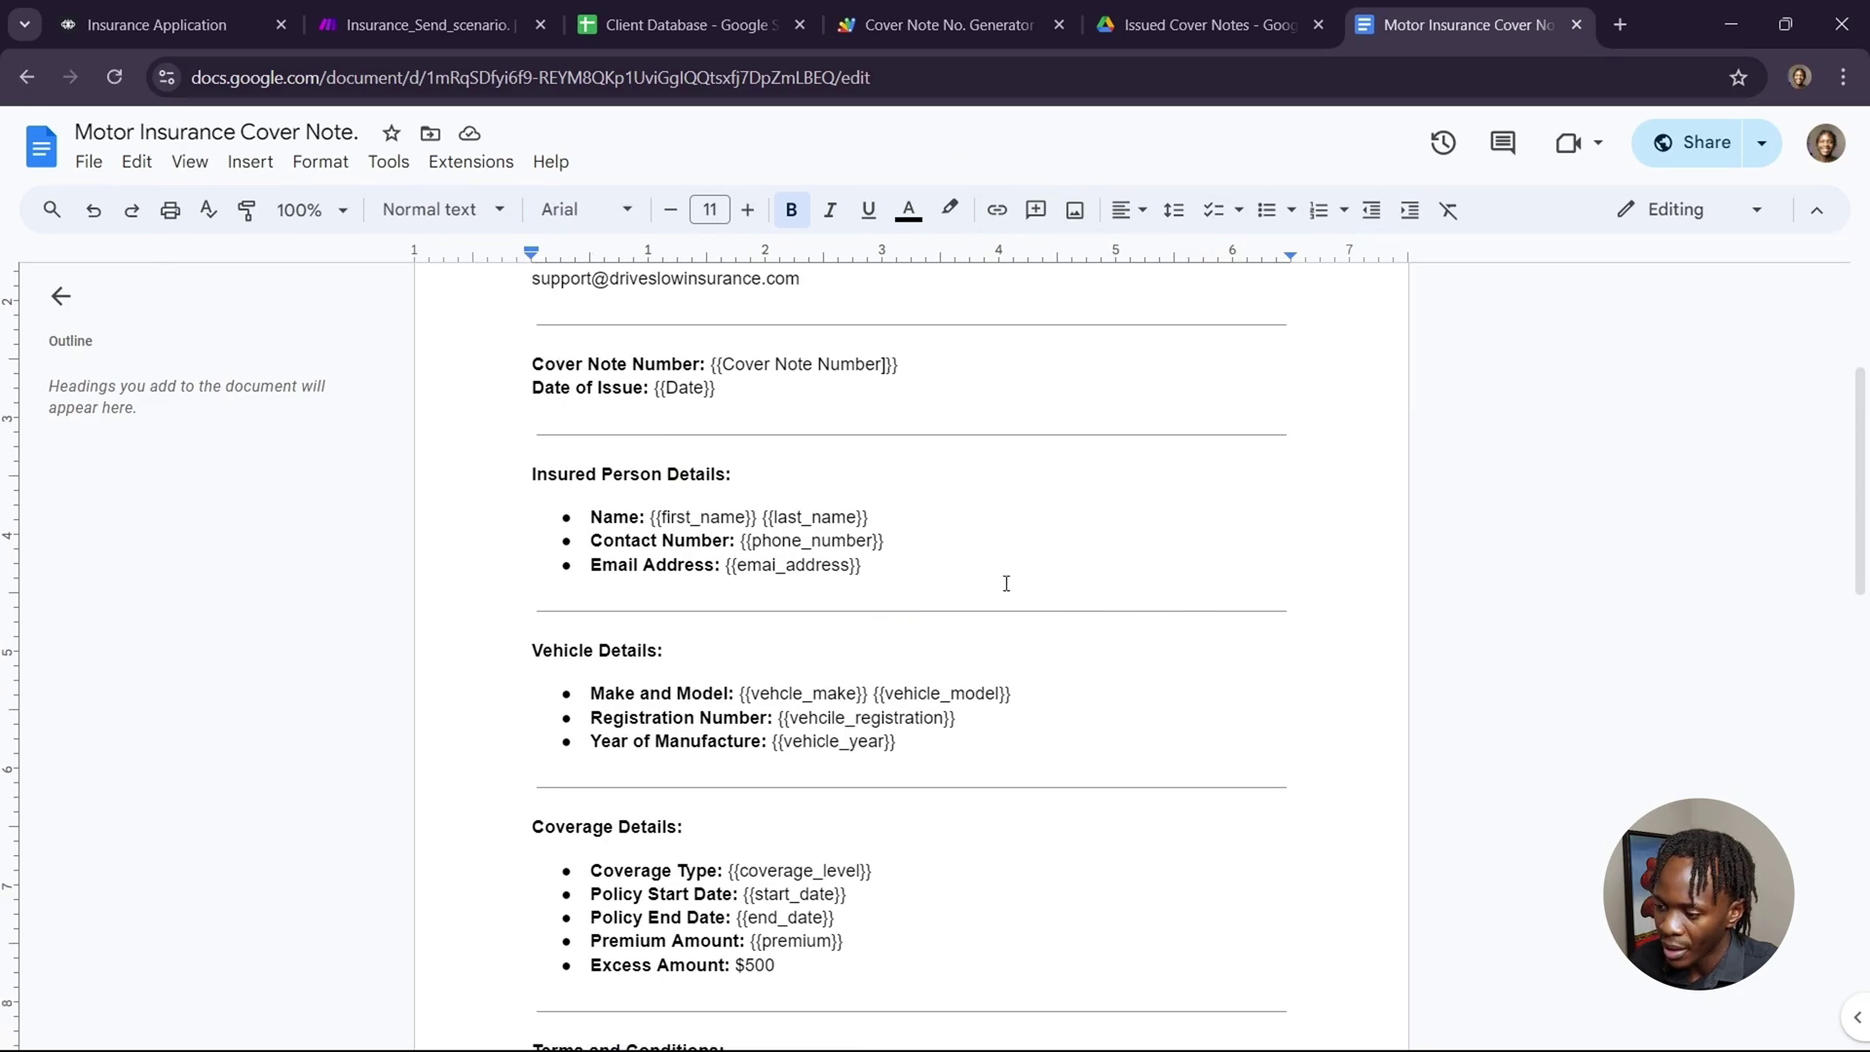
pyautogui.scroll(-2, 1006, 585)
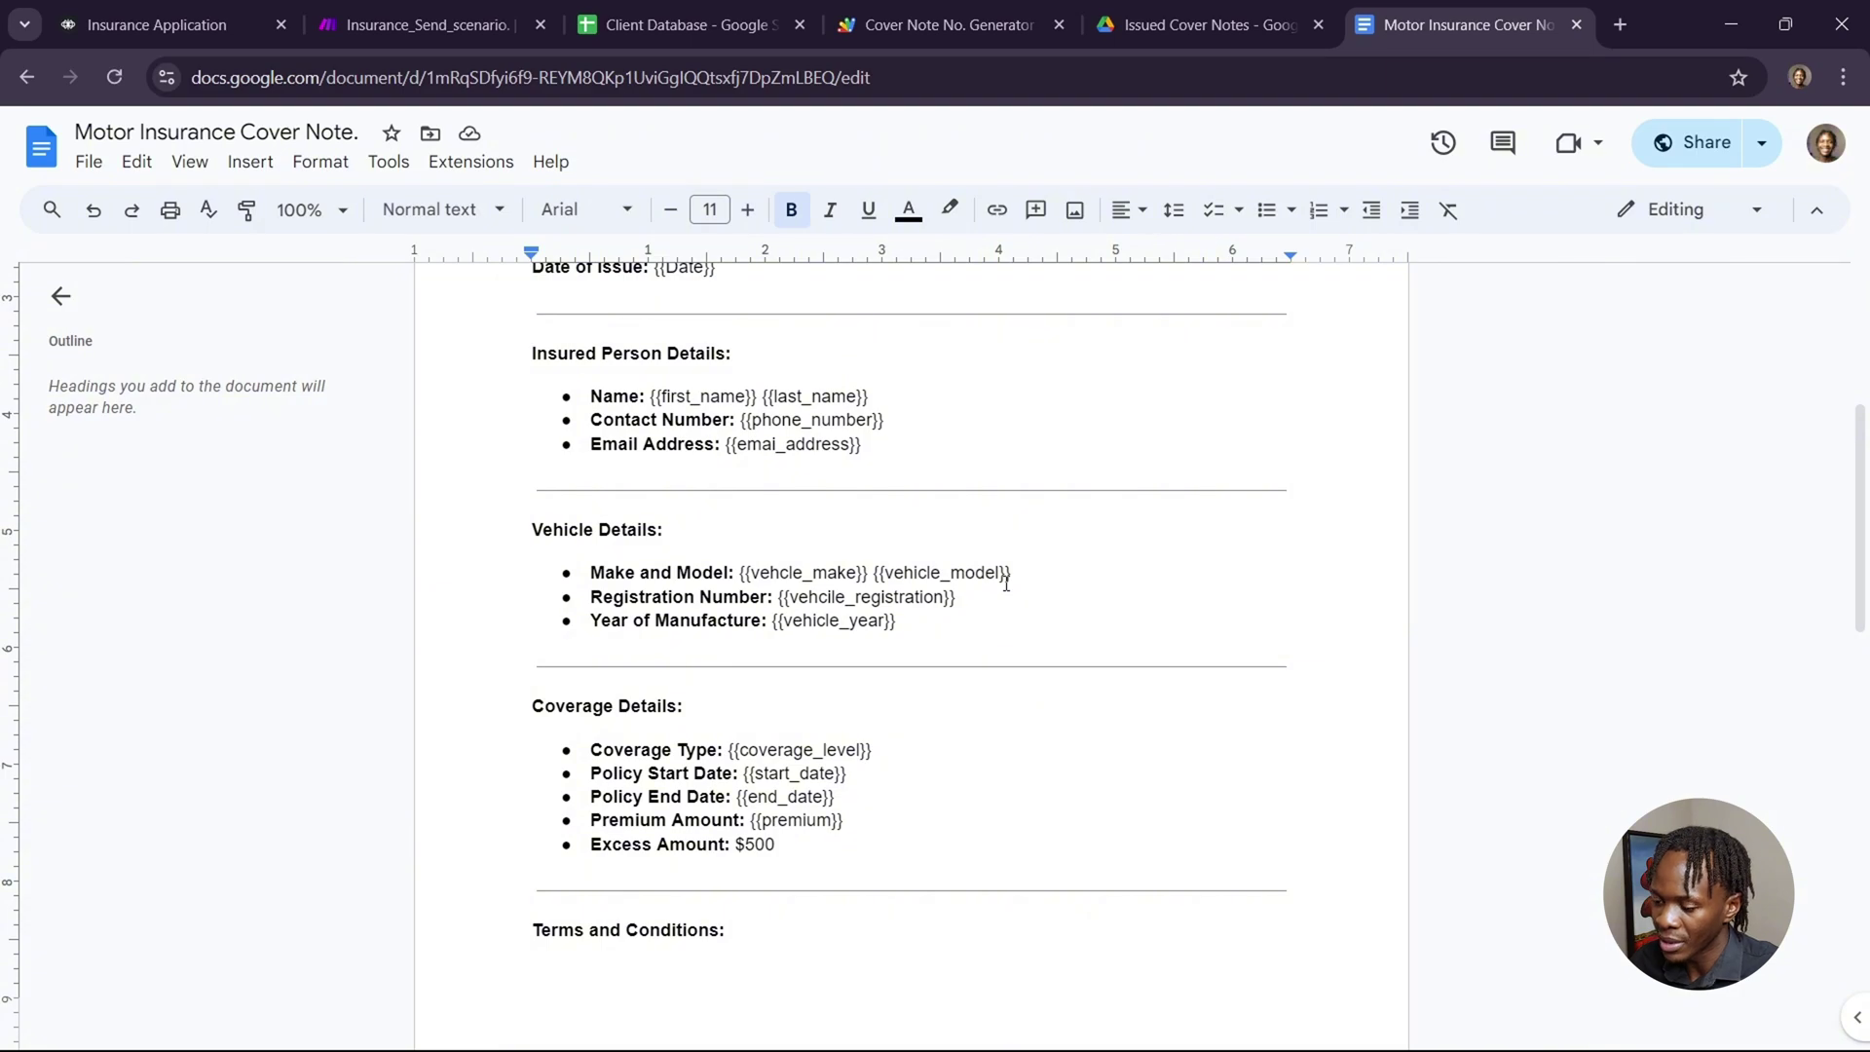
pyautogui.scroll(-8, 1006, 585)
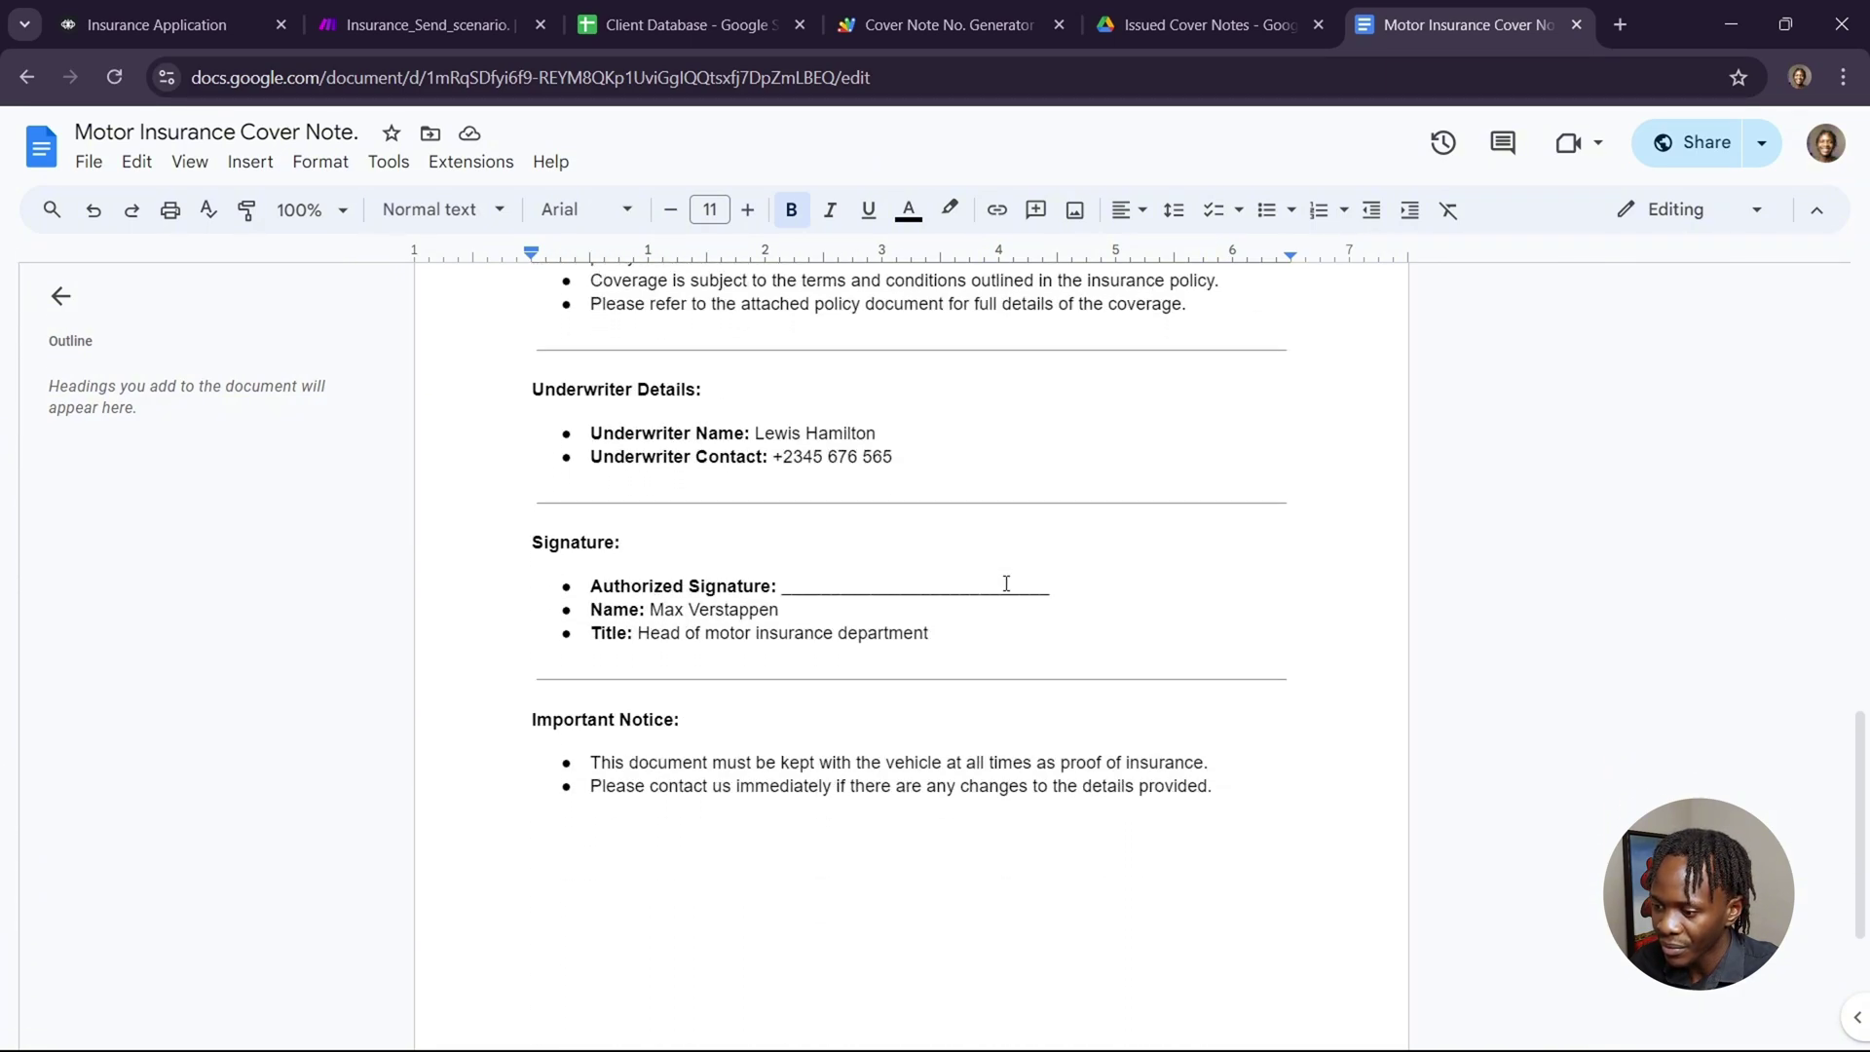
pyautogui.scroll(15, 1007, 584)
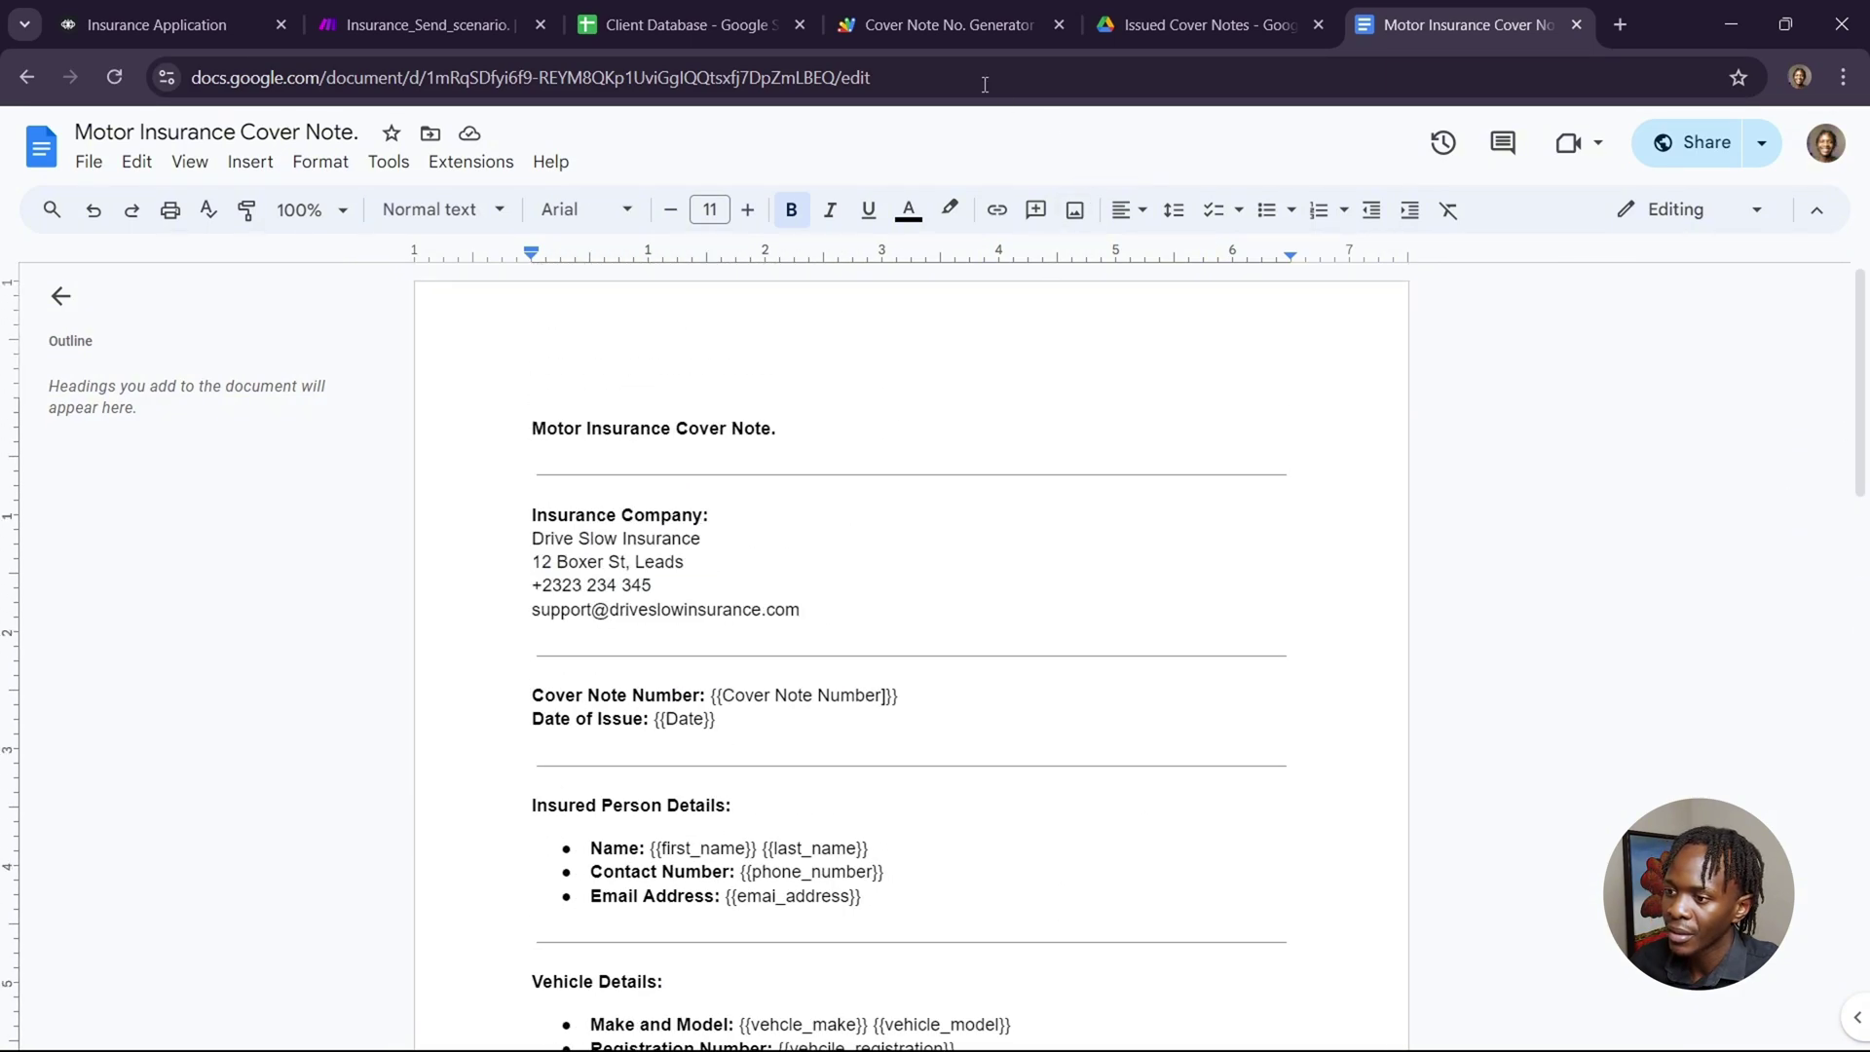
pyautogui.click(418, 30)
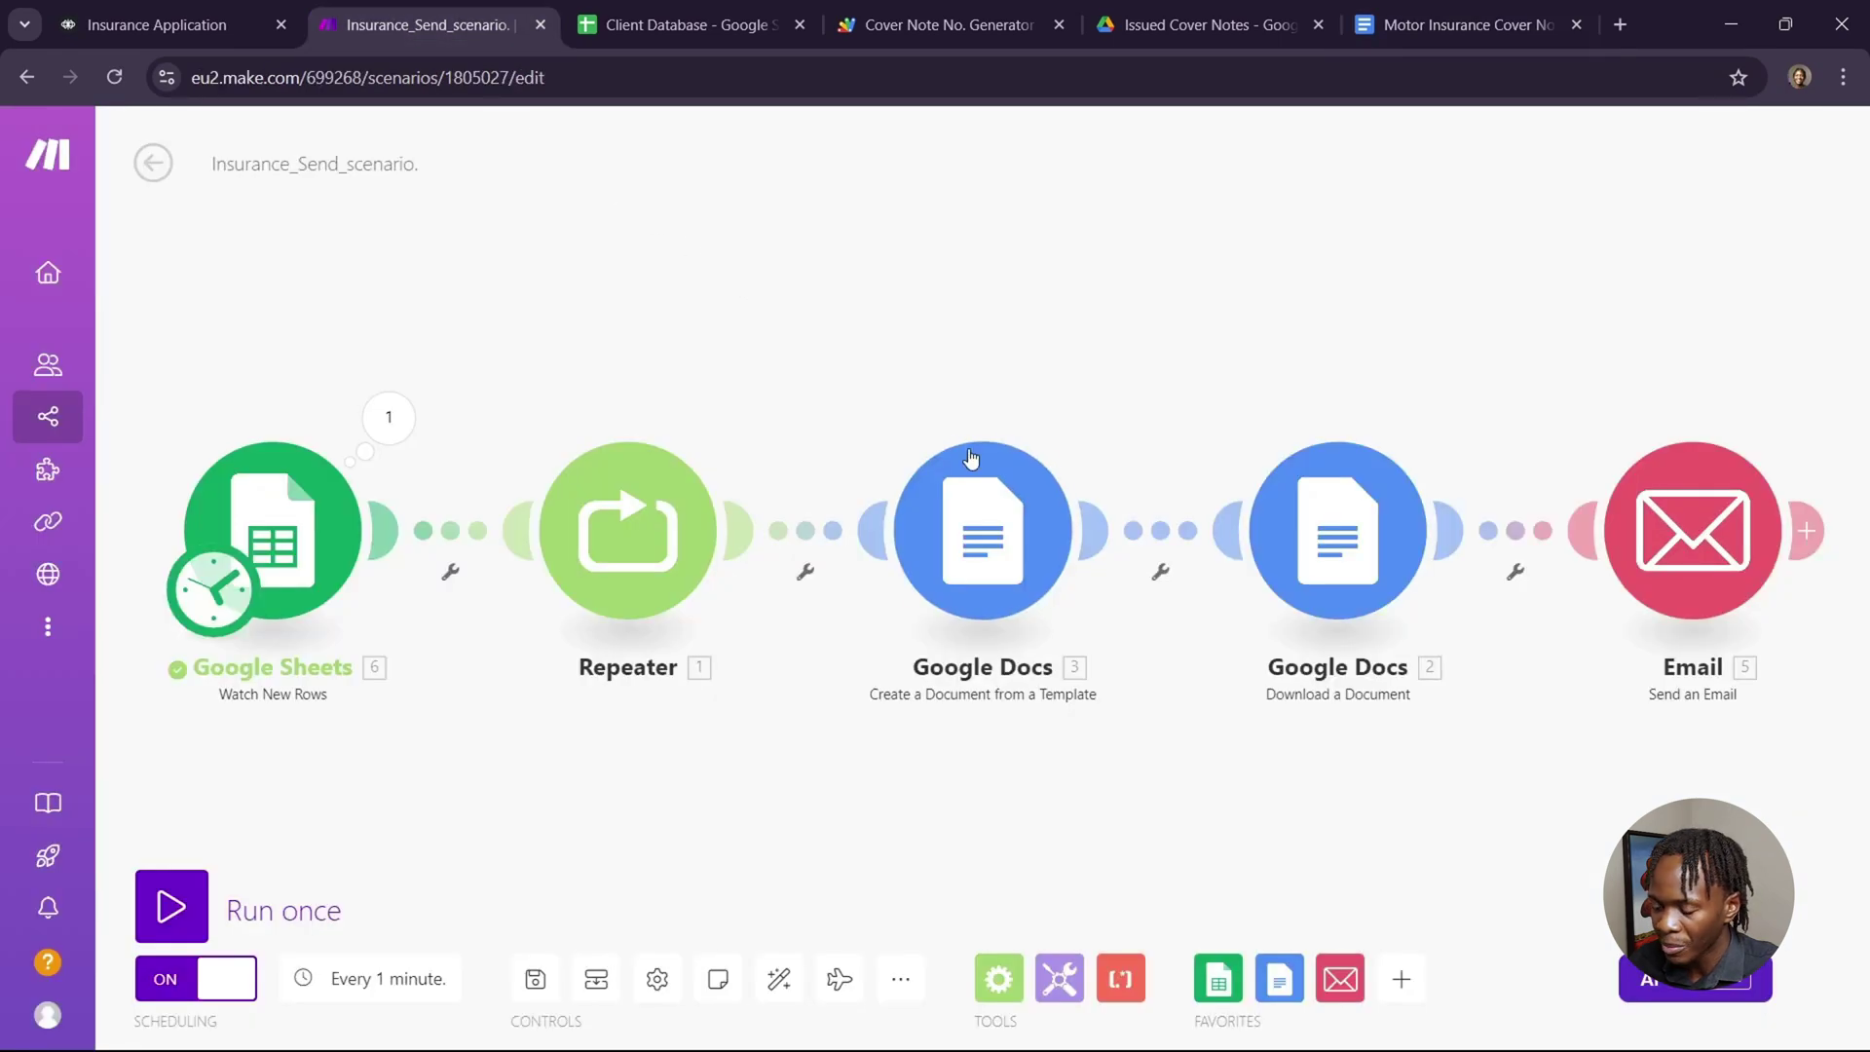
# Check the Watch New Rows module on Client Database (headers A1:P1, limit 100) against the sheet.
pyautogui.click(269, 540)
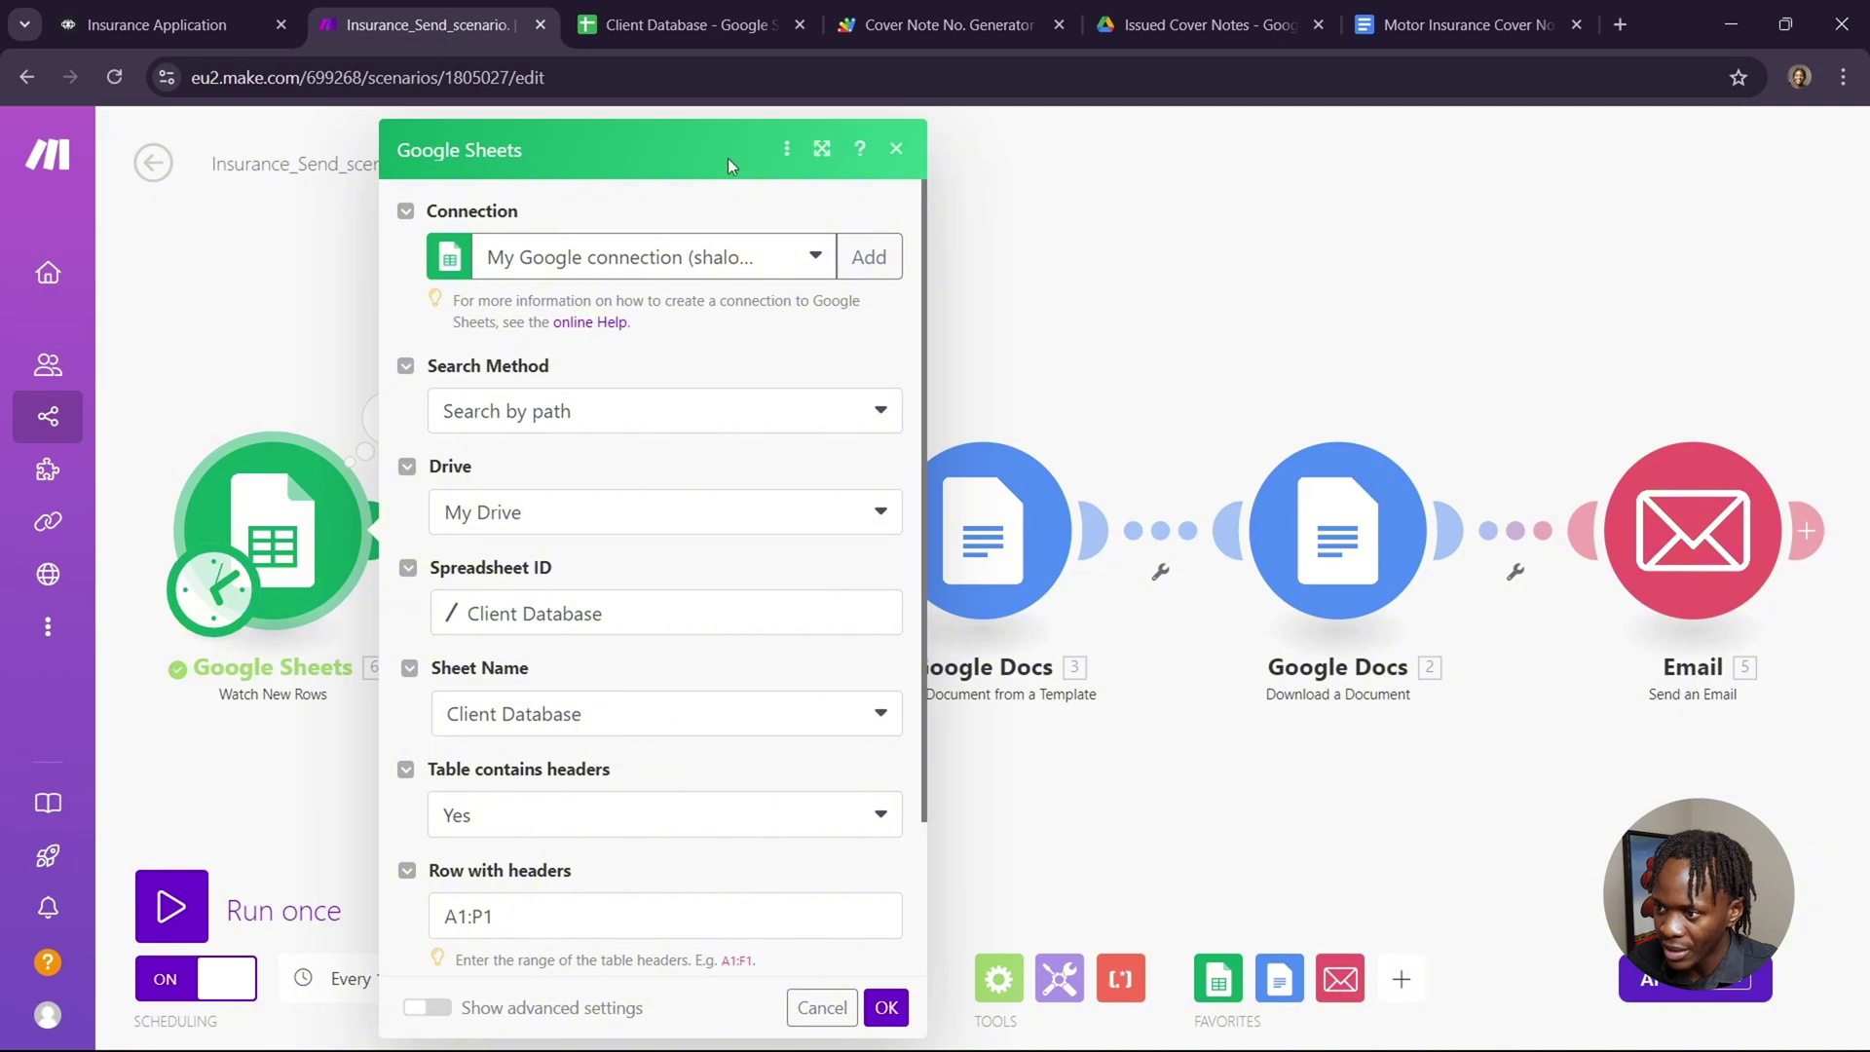
pyautogui.click(732, 24)
pyautogui.hscroll(6, 1348, 503)
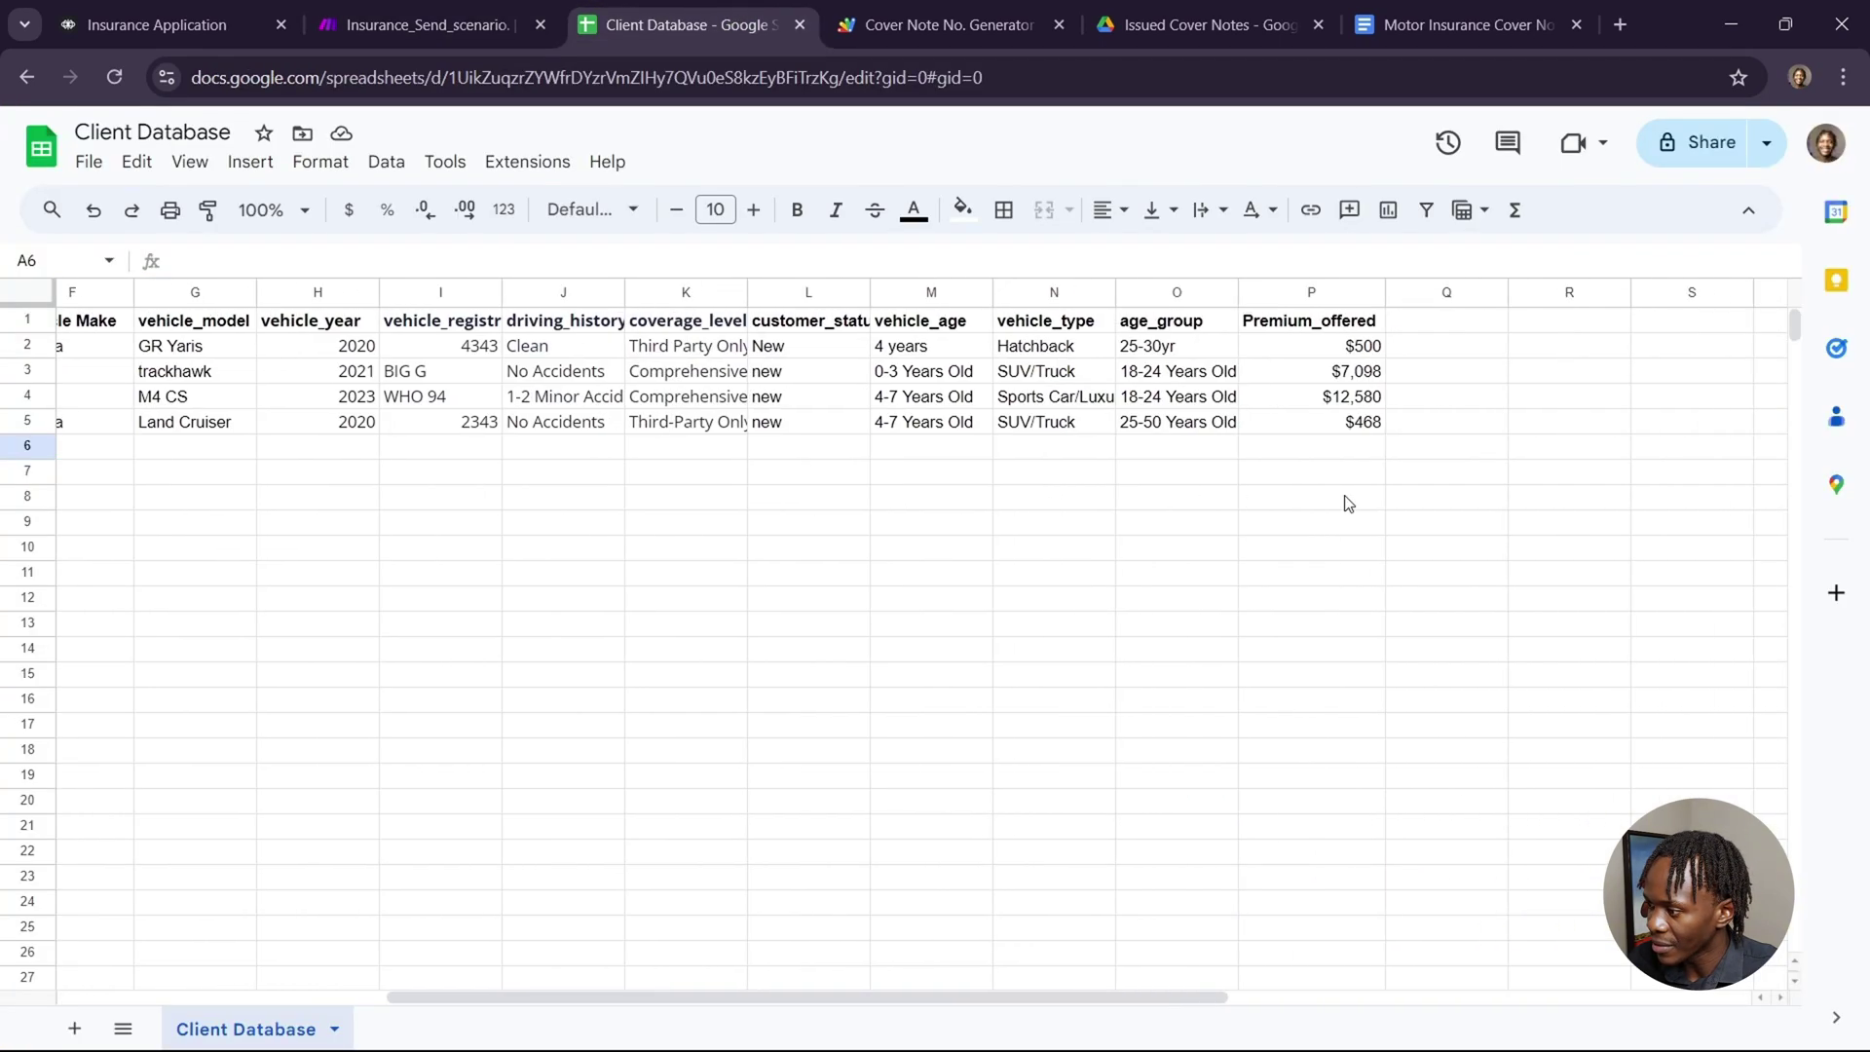
pyautogui.click(336, 25)
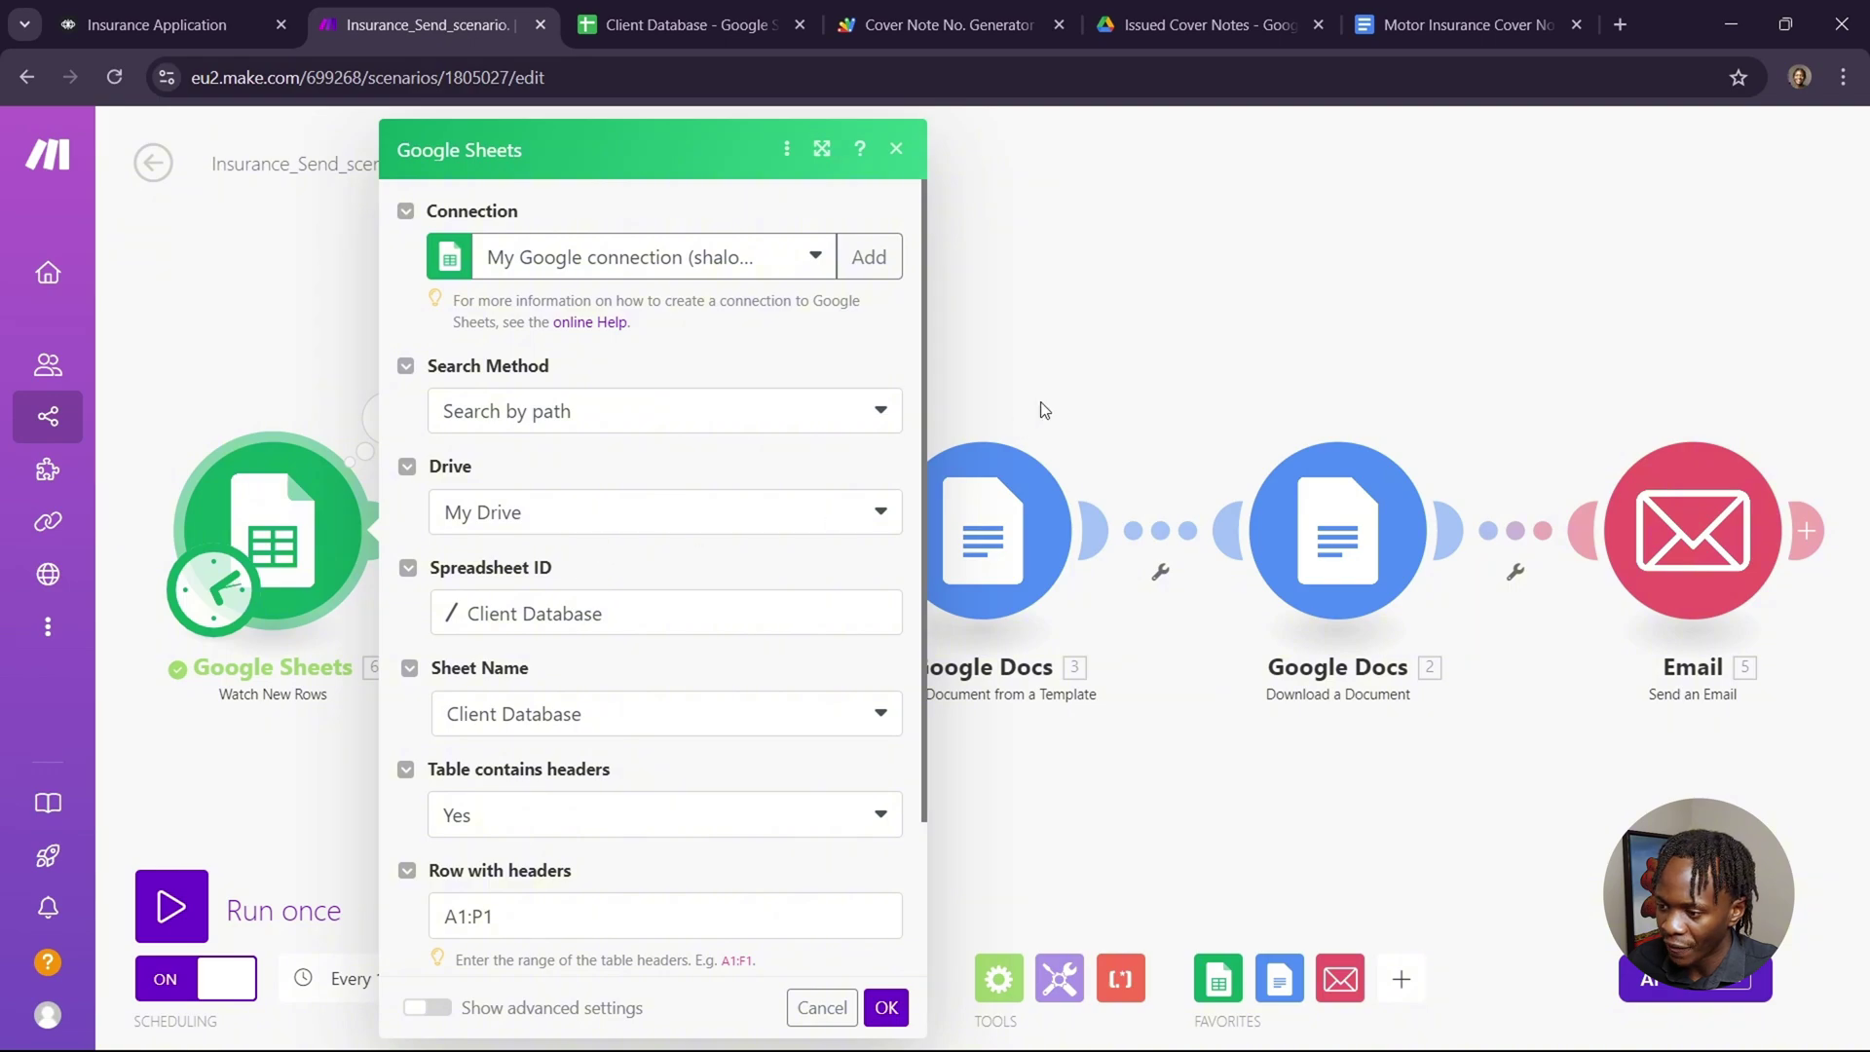
pyautogui.scroll(-2, 689, 735)
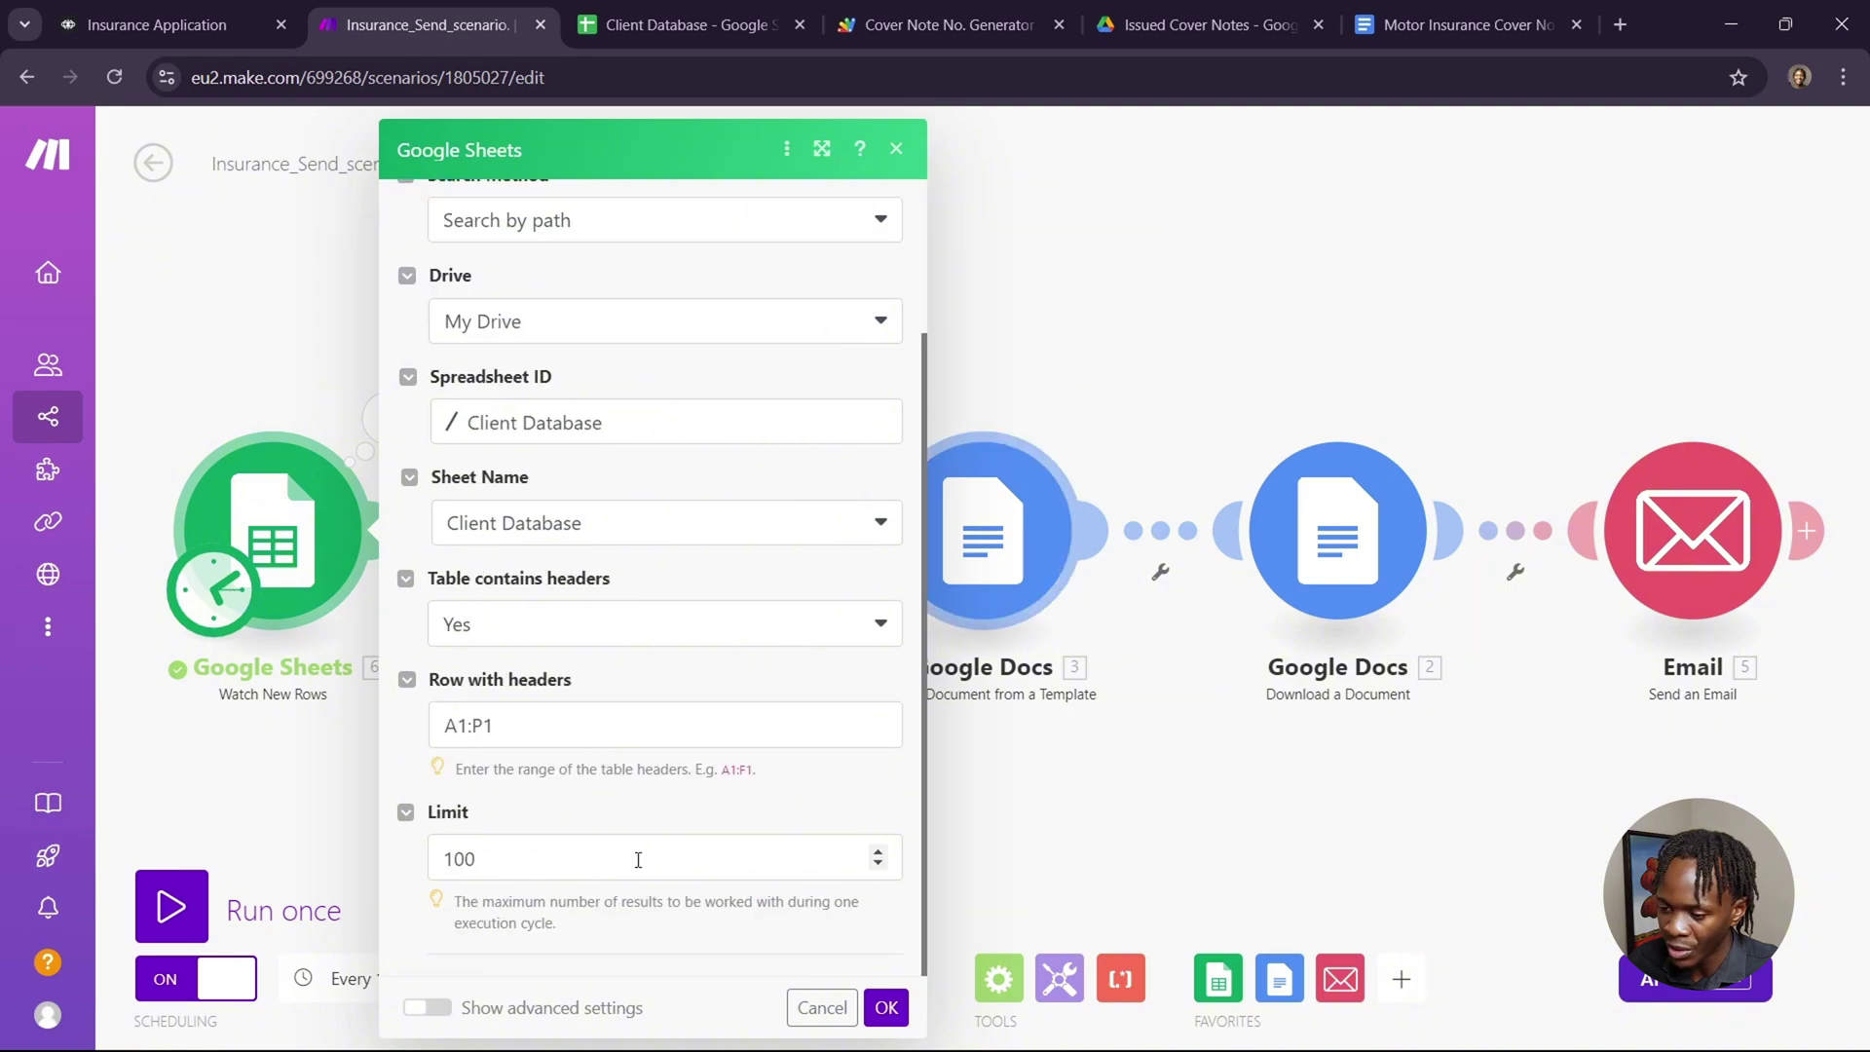
pyautogui.click(1114, 394)
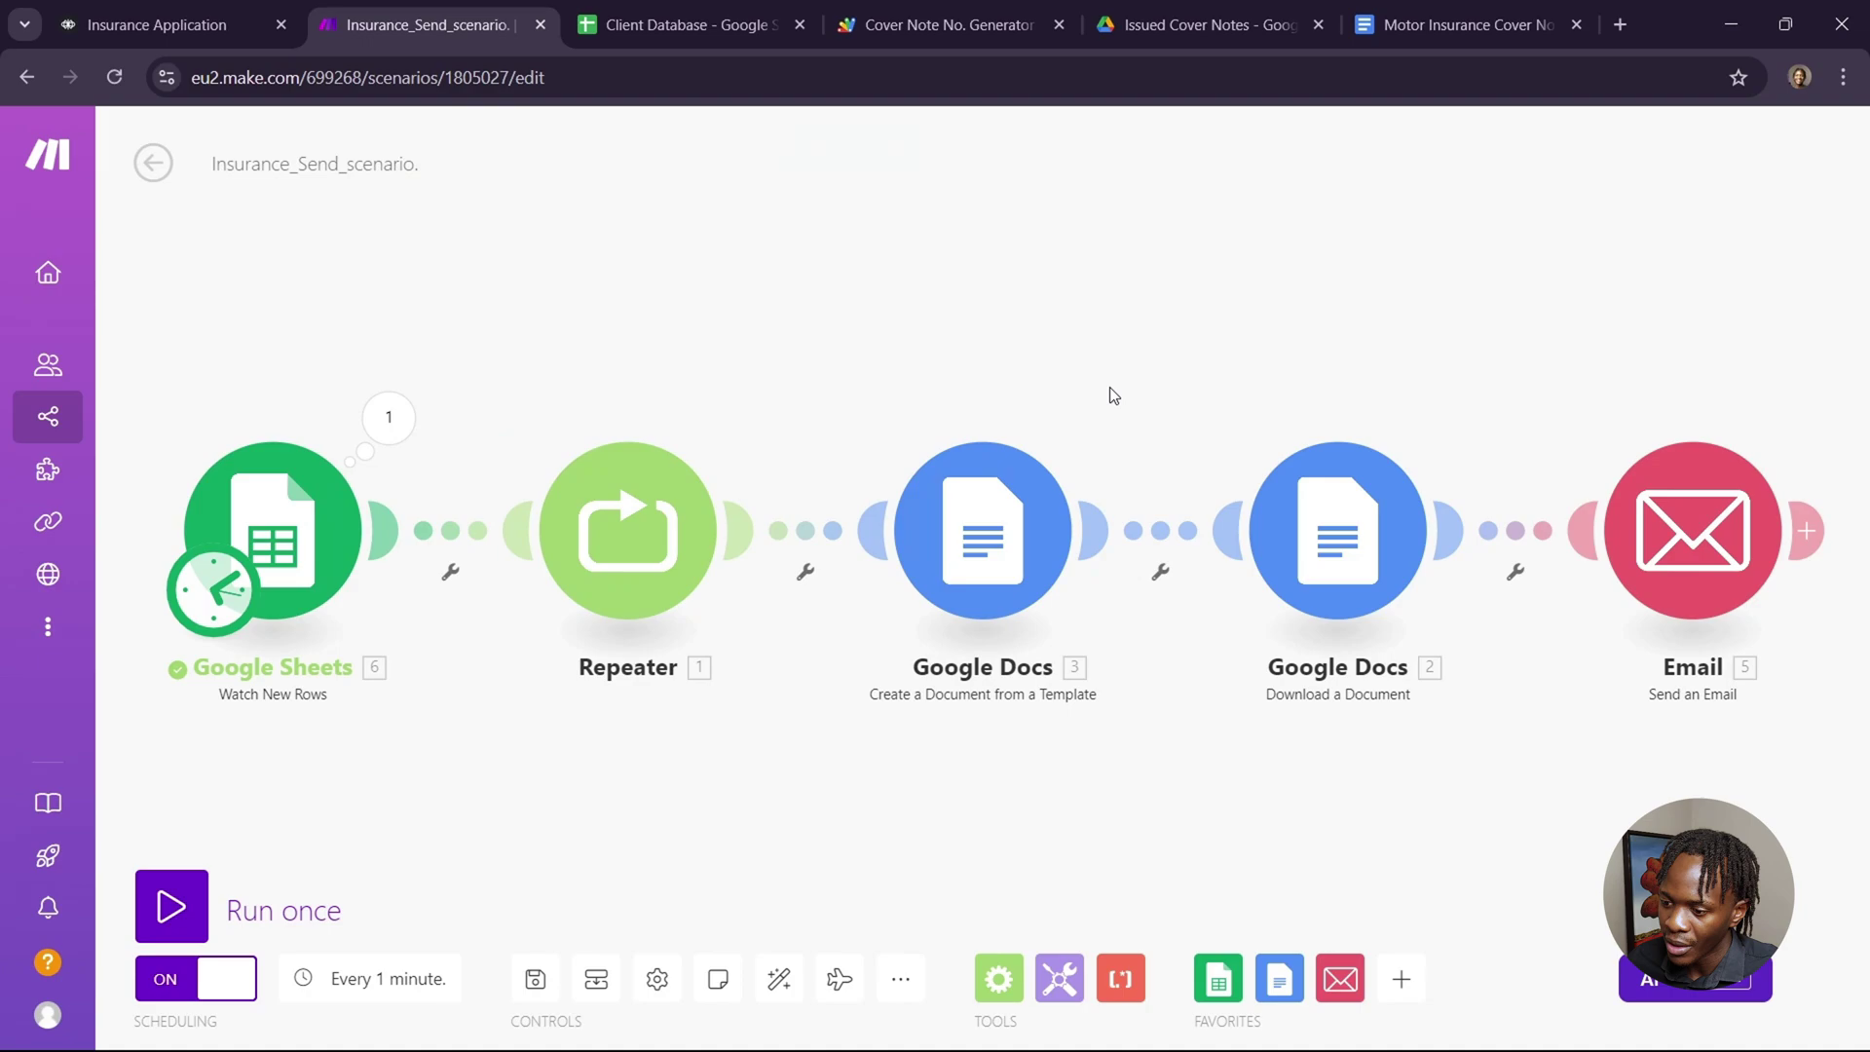
# Glance at the Repeater settings, then open the Google Docs template module alongside the cover note template.
pyautogui.click(660, 582)
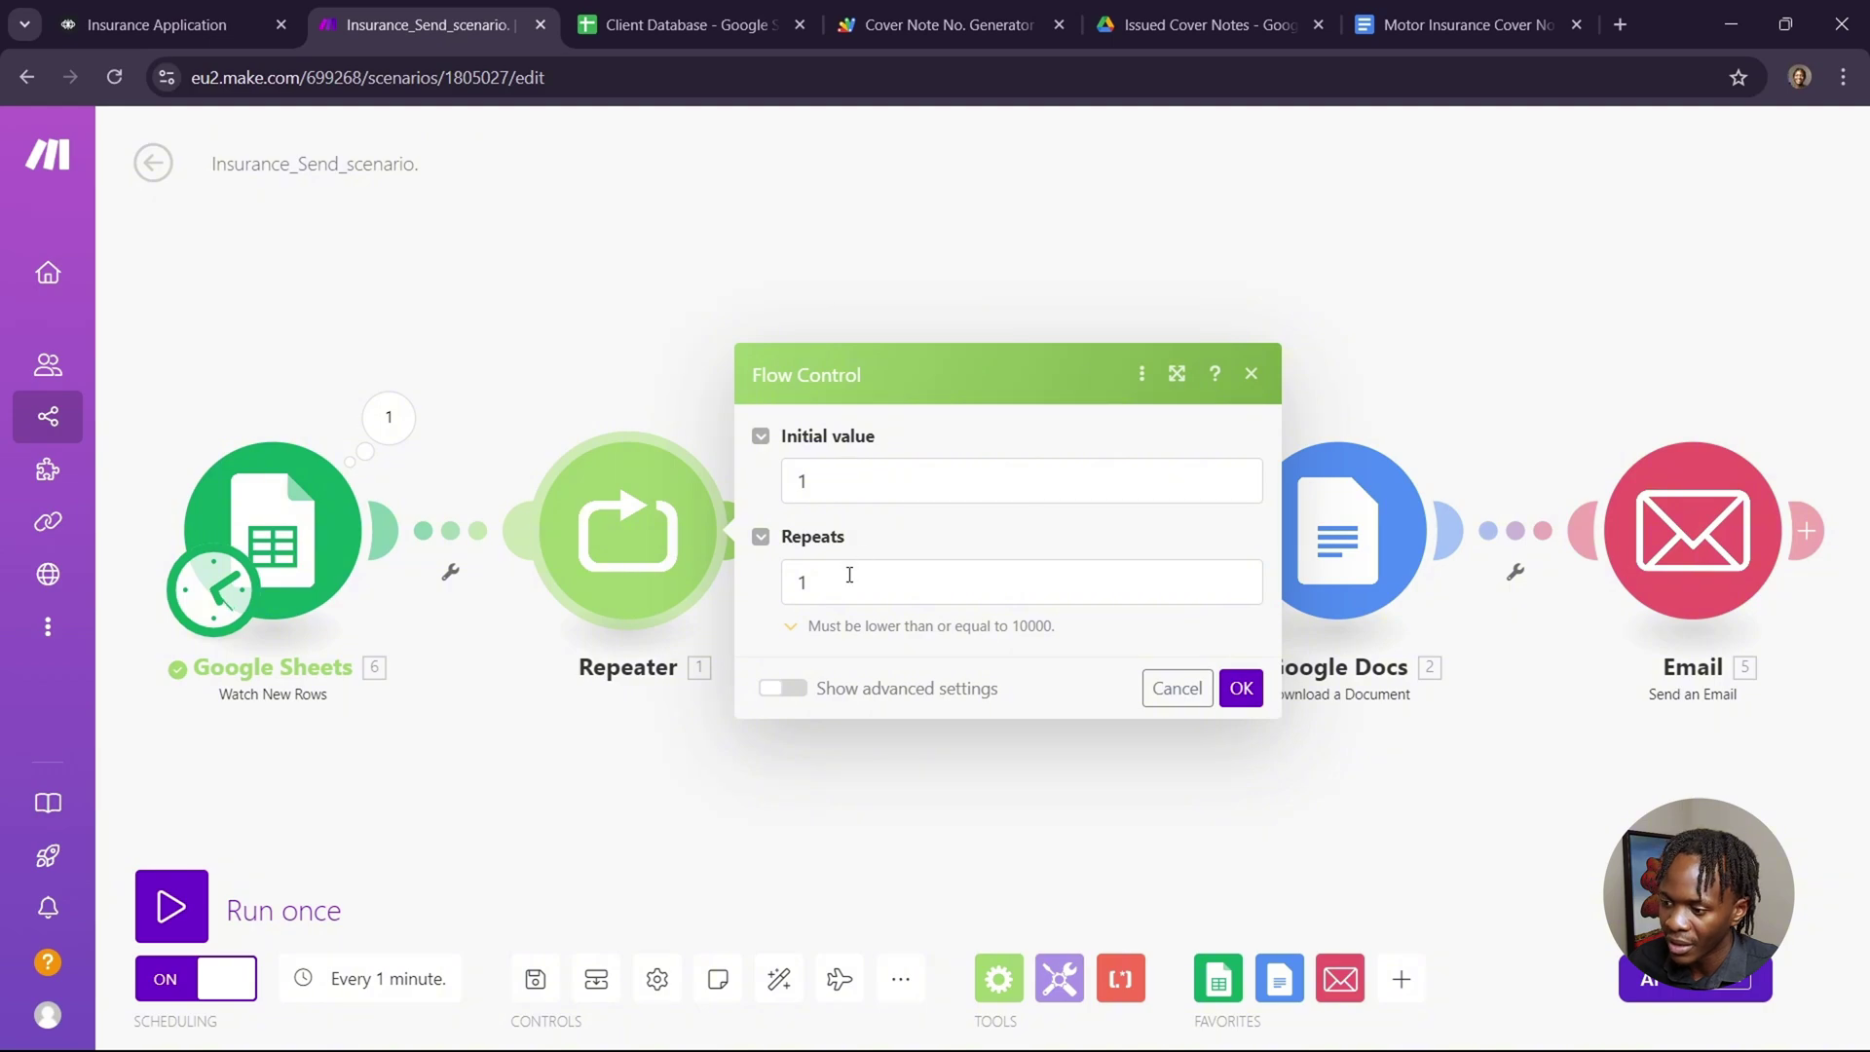
pyautogui.click(955, 239)
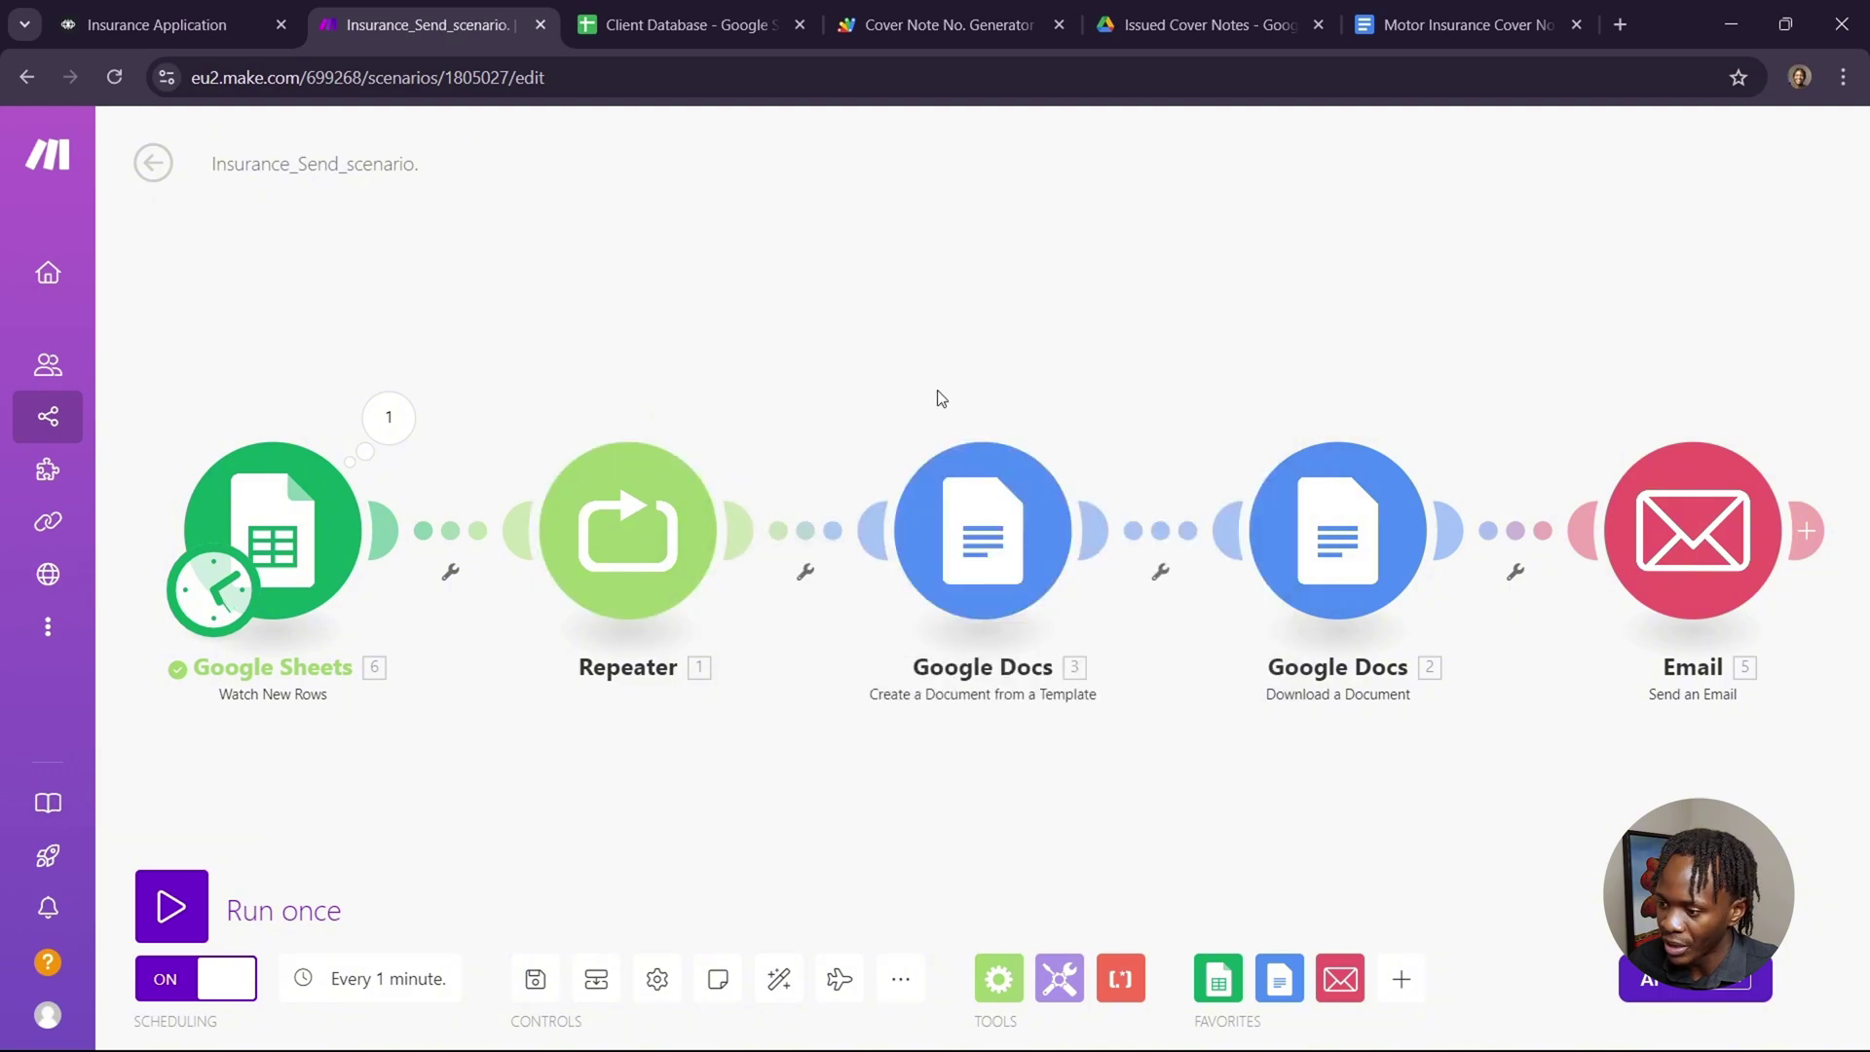
pyautogui.click(974, 545)
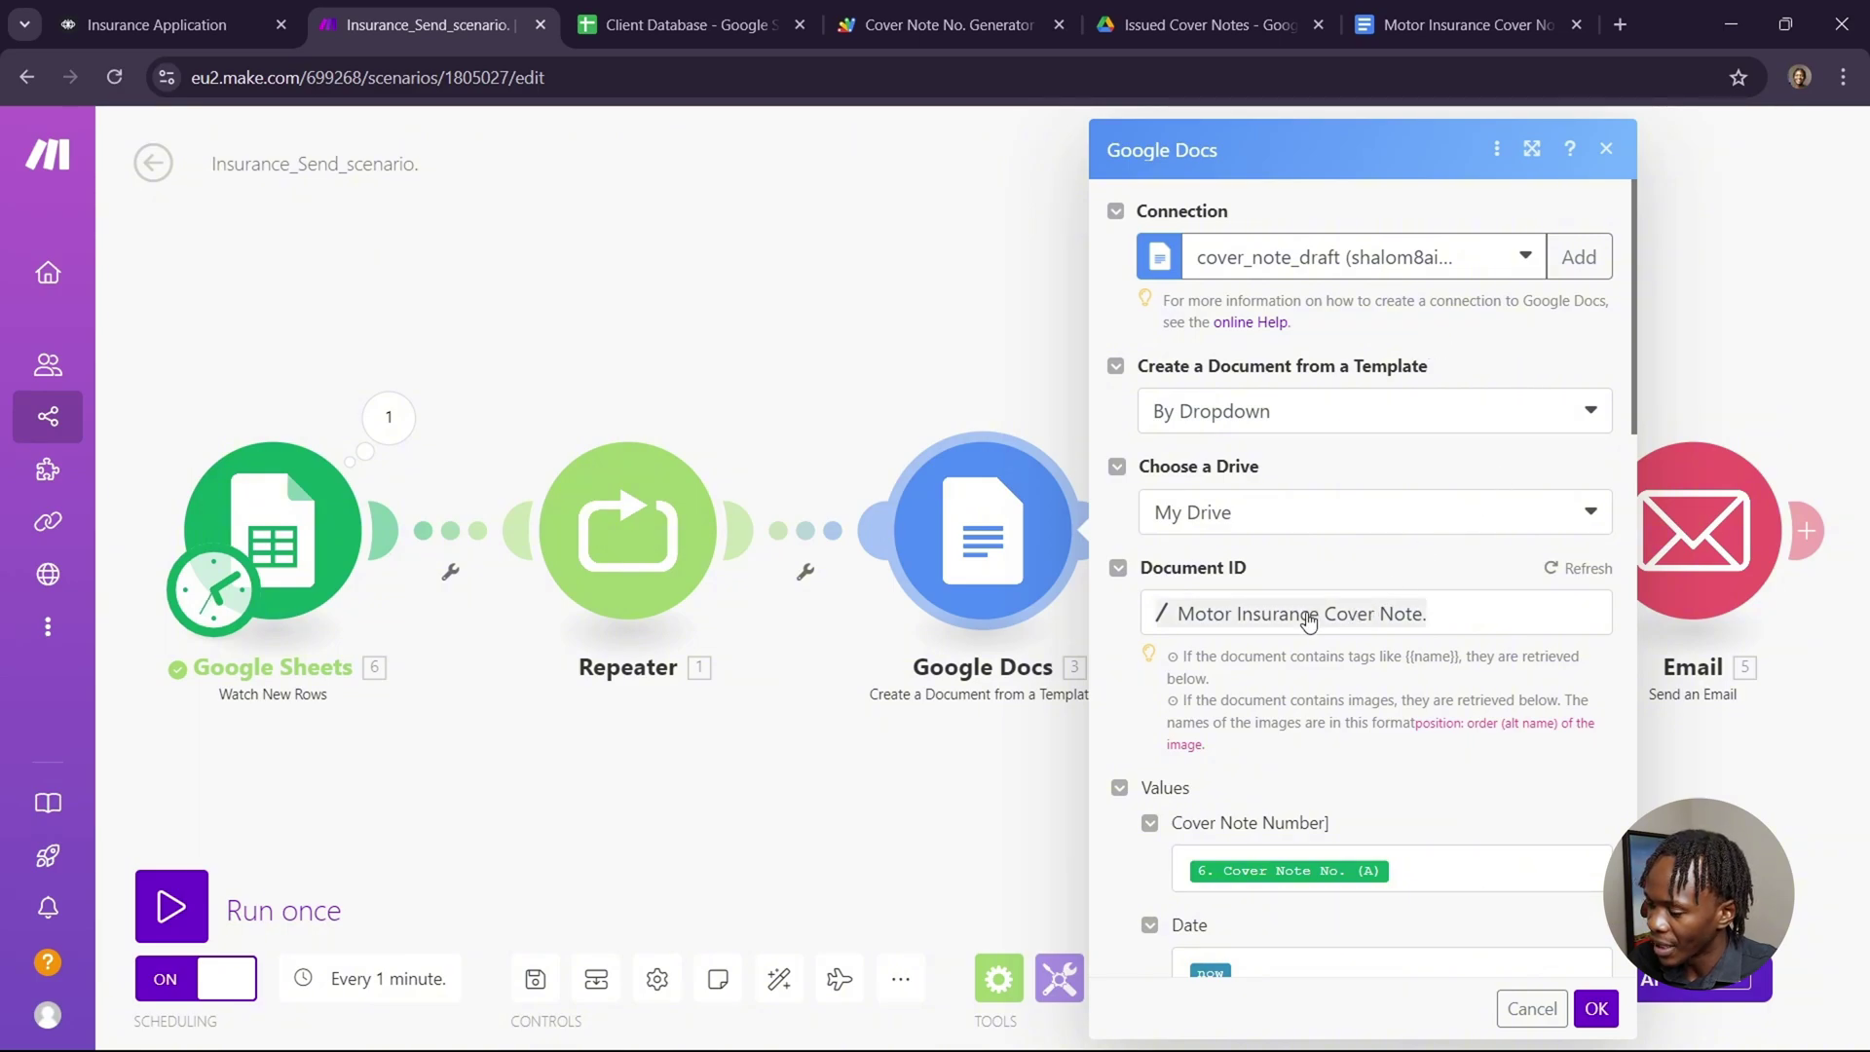
pyautogui.click(1473, 23)
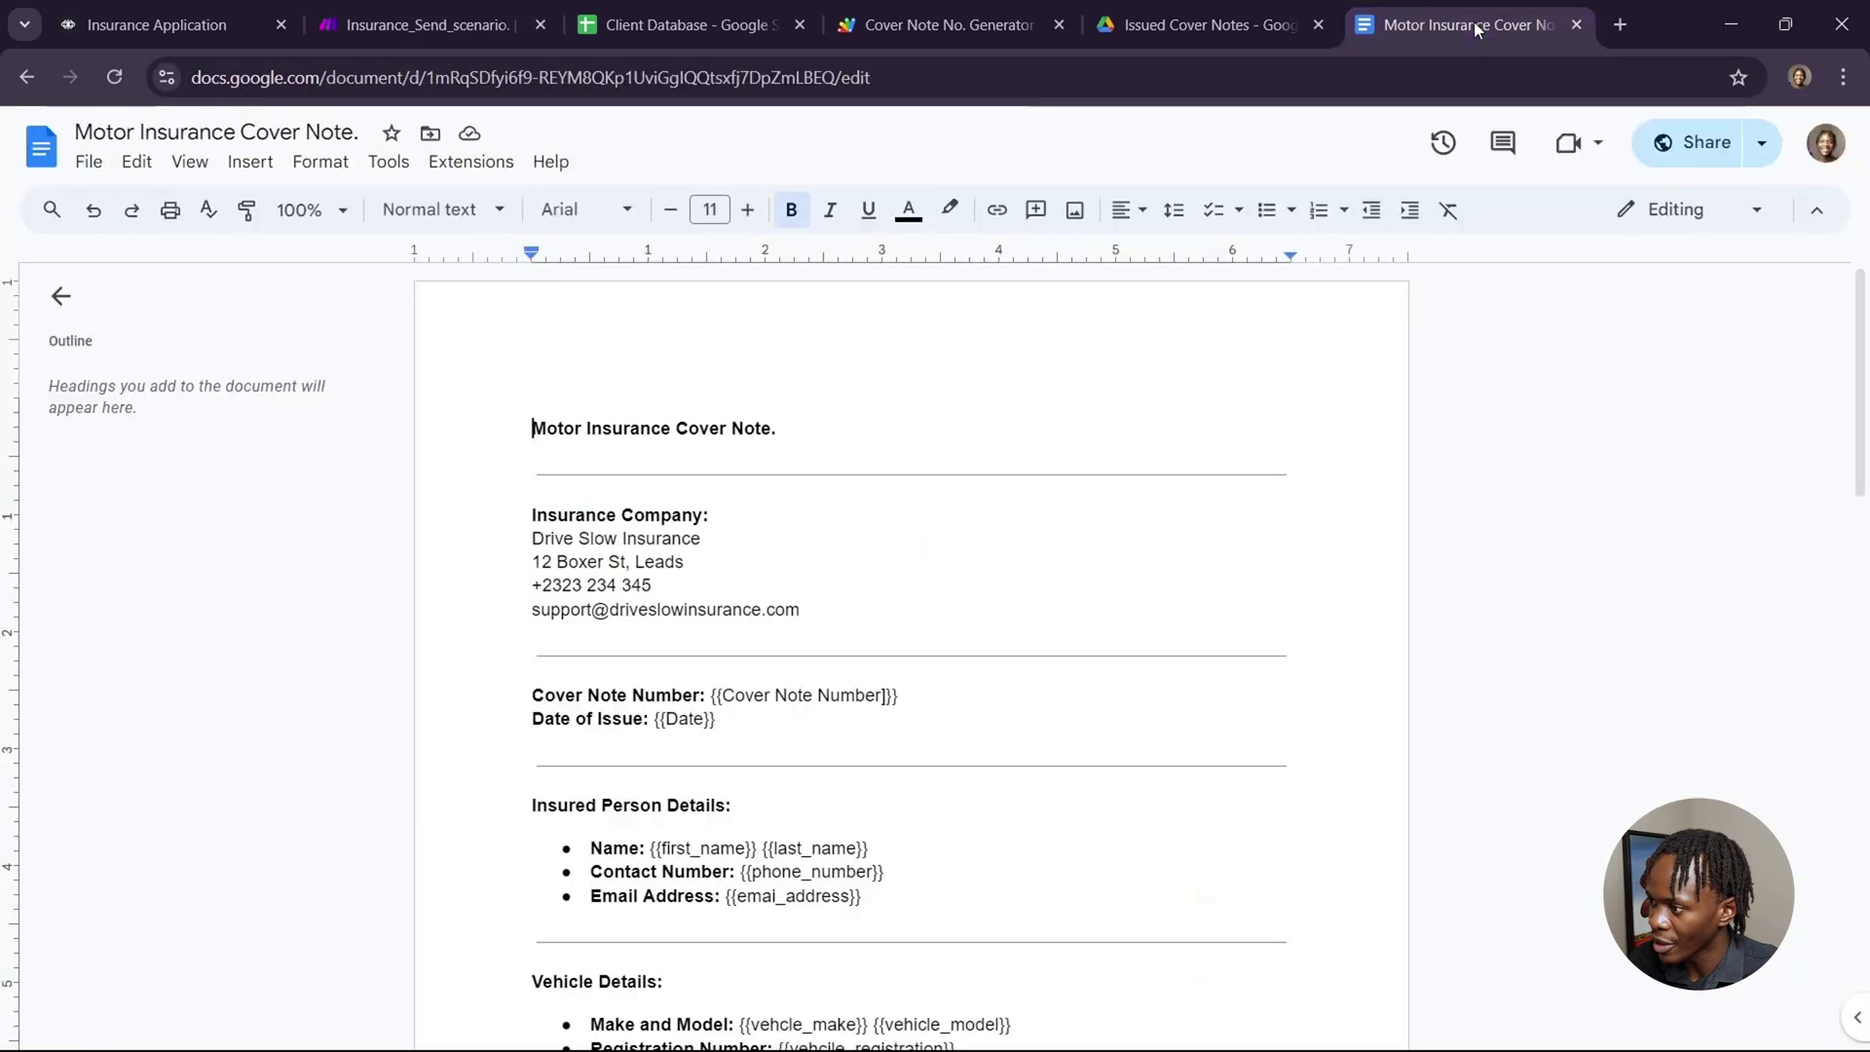
pyautogui.click(454, 24)
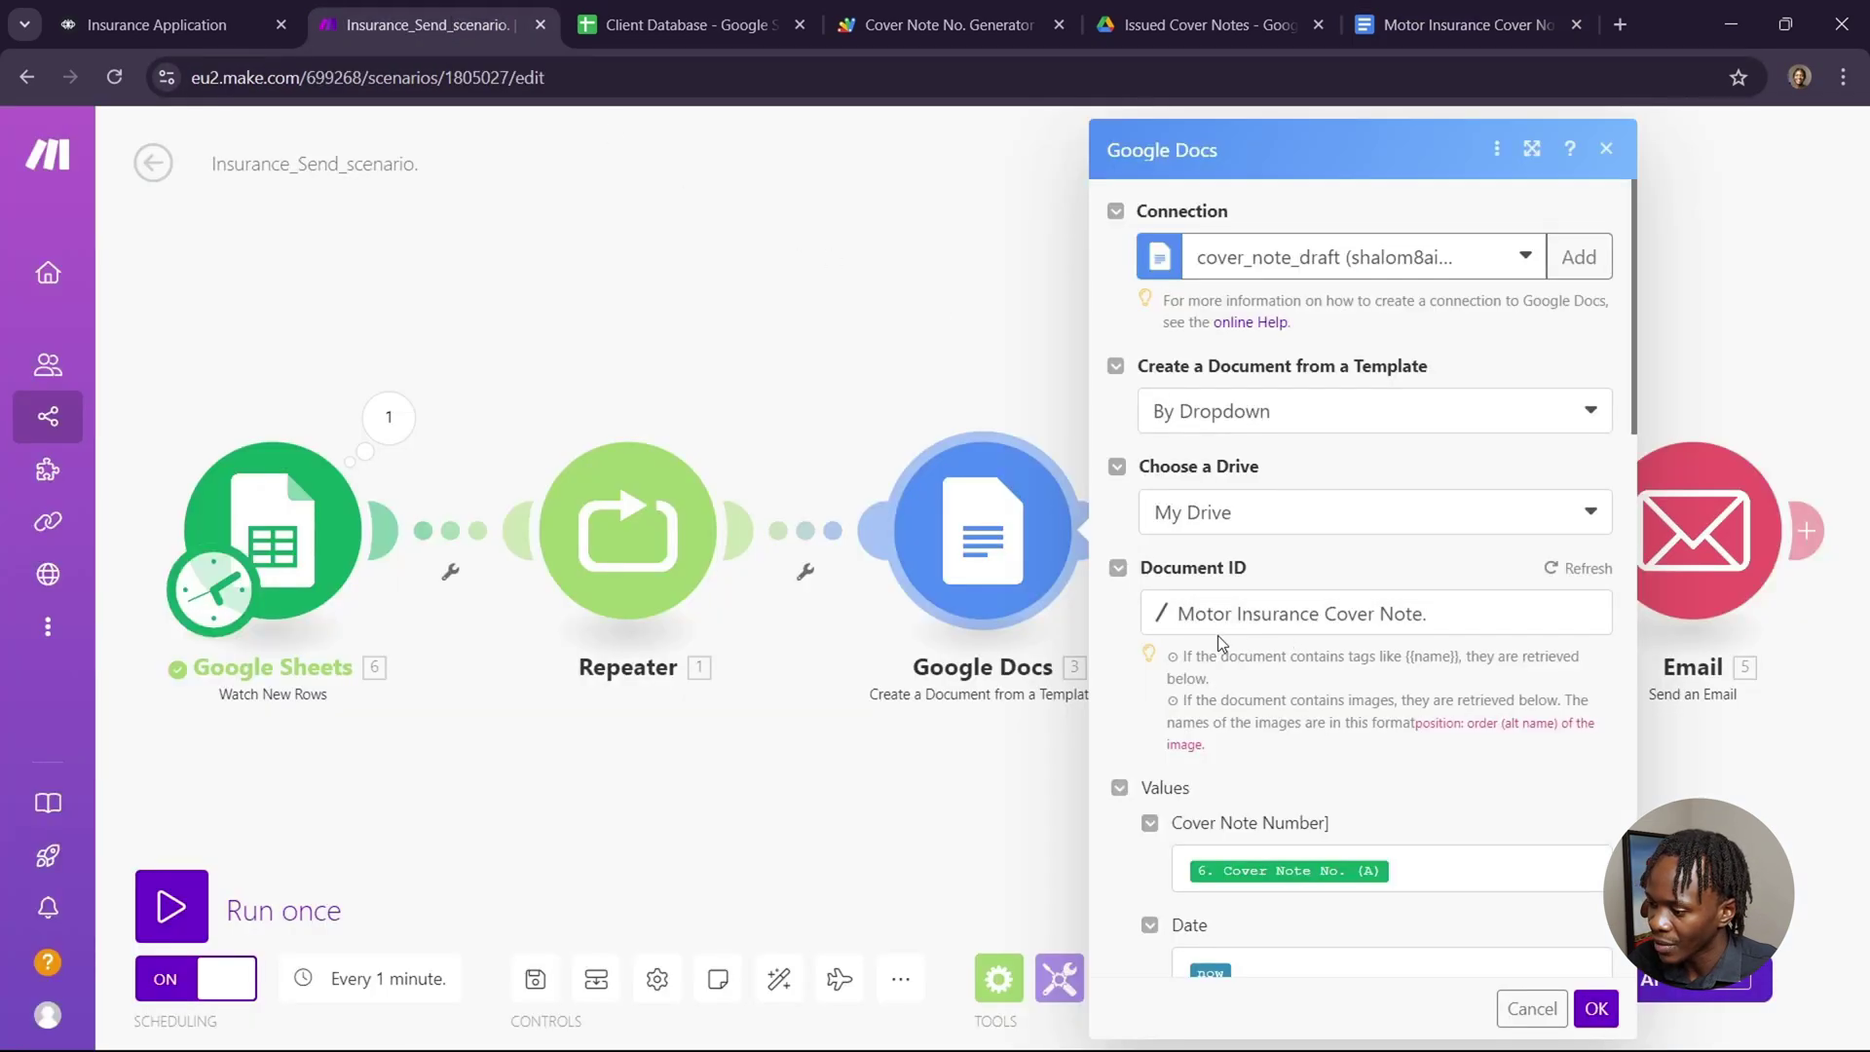
# Compare the module's fields with the template placeholders and open the mapping panel for Cover Note Number.
pyautogui.scroll(-3, 1523, 765)
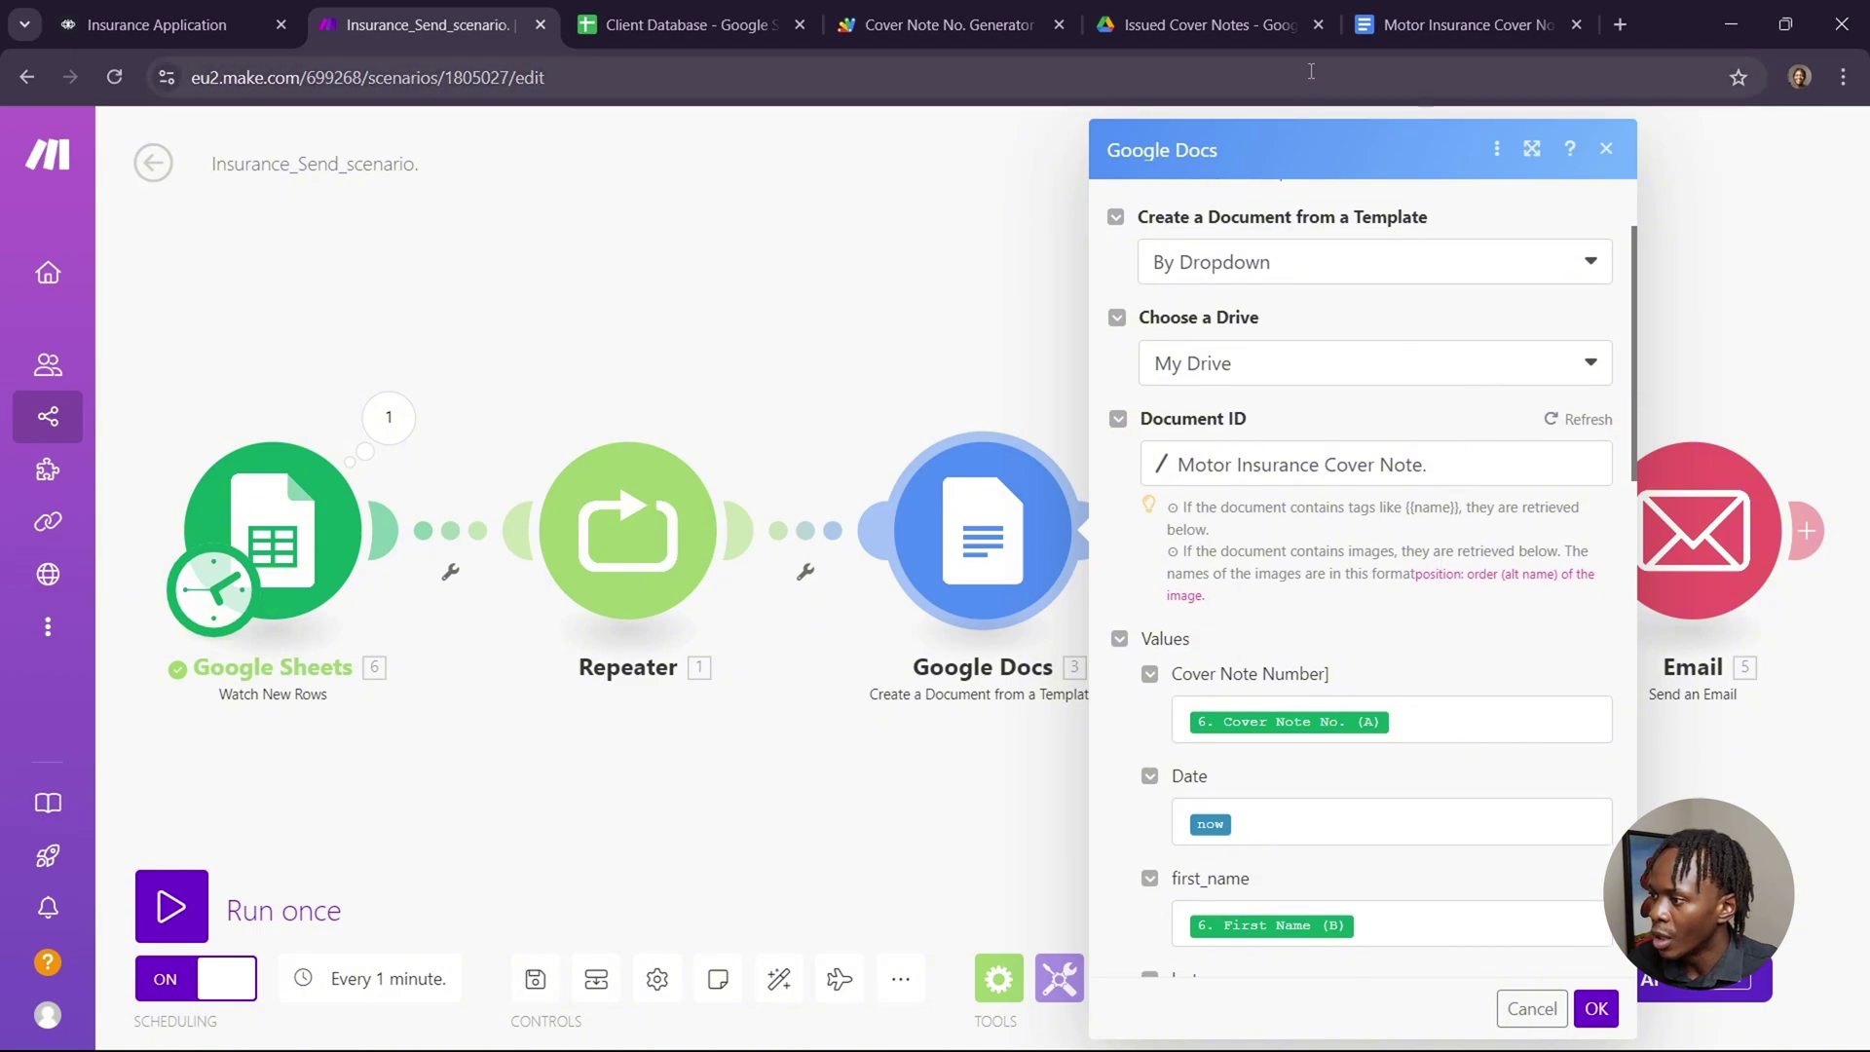
pyautogui.click(1398, 25)
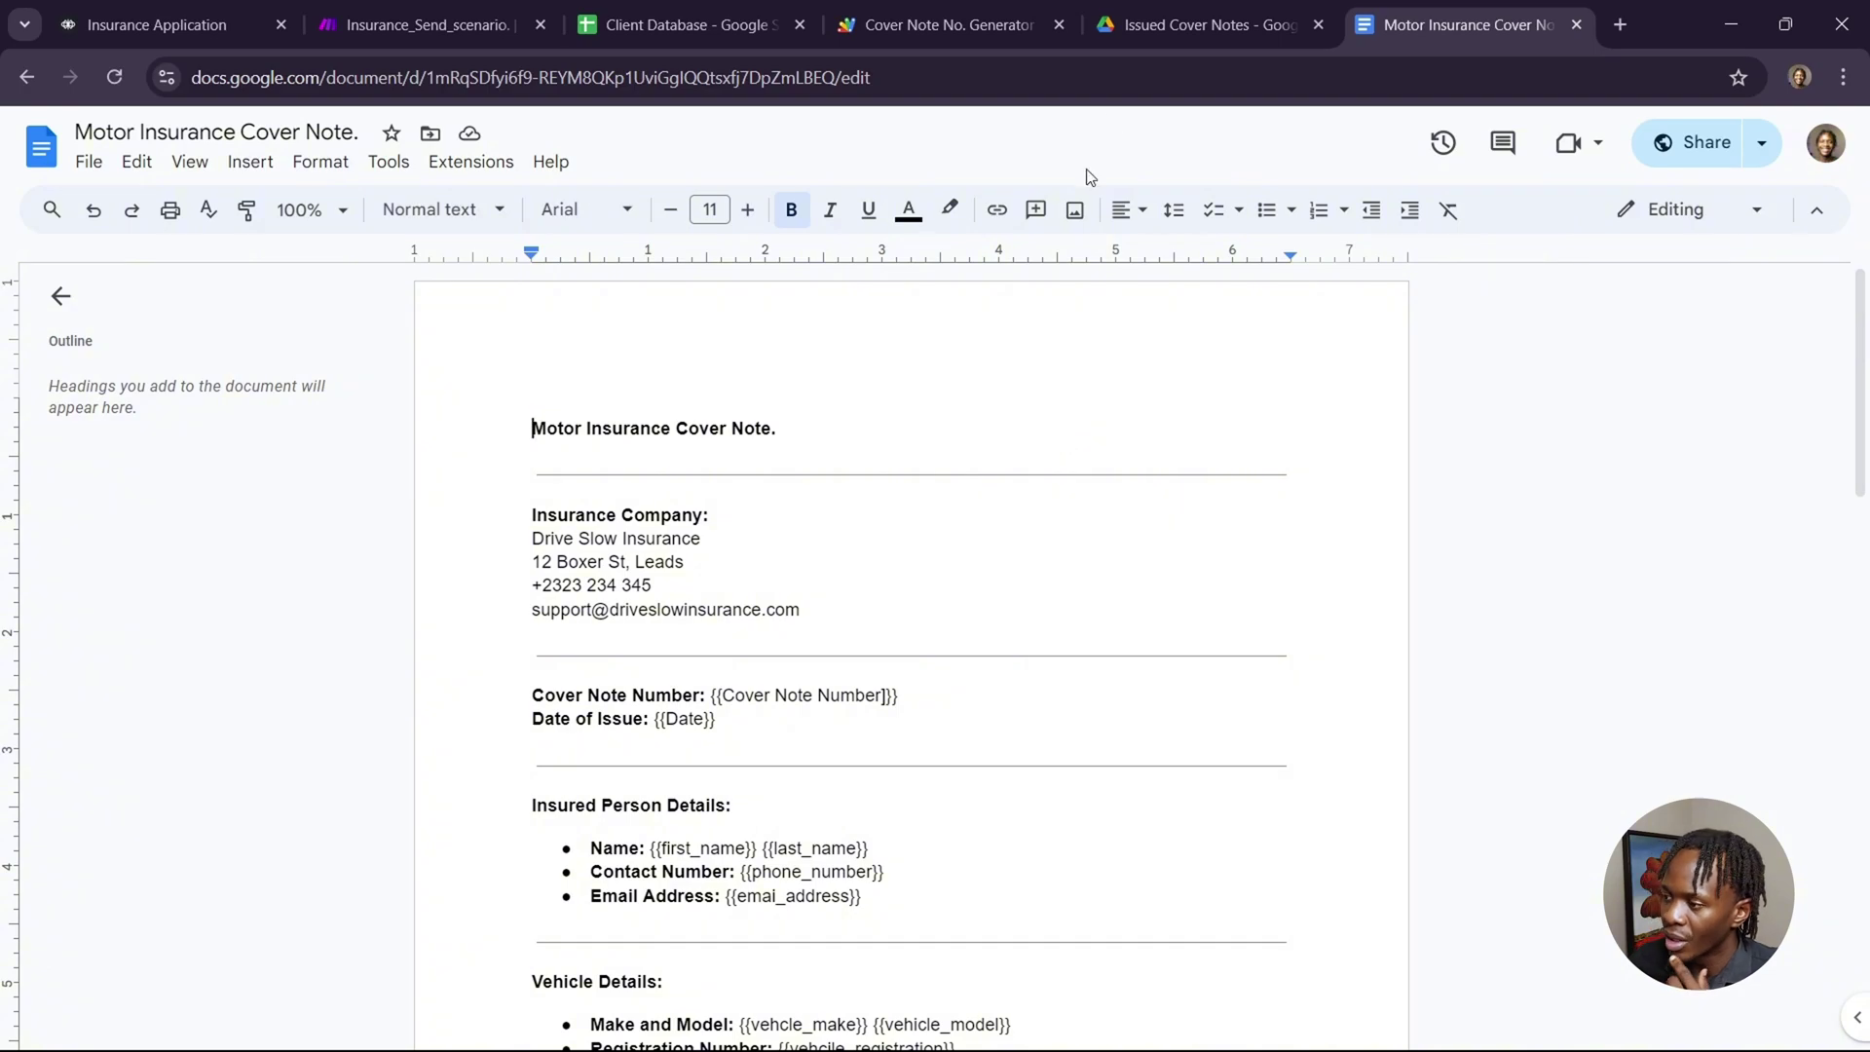
pyautogui.click(389, 29)
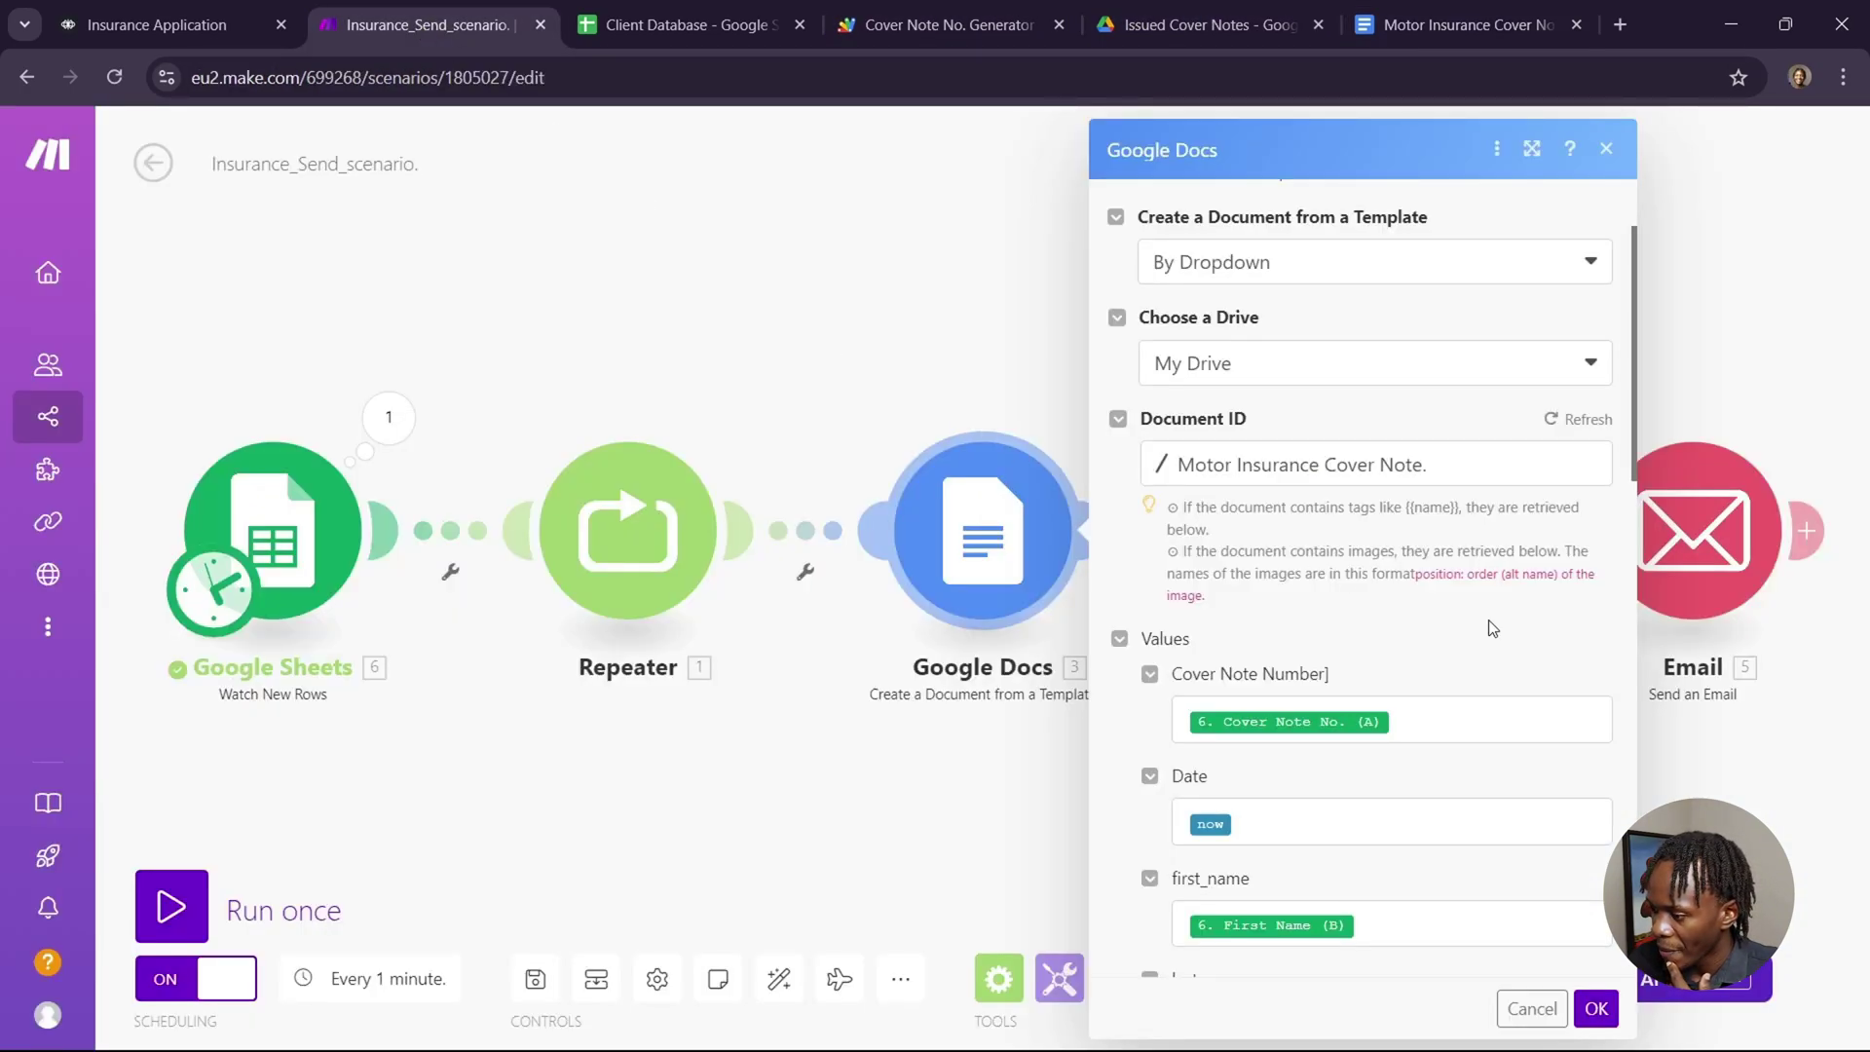
pyautogui.scroll(-1, 1492, 627)
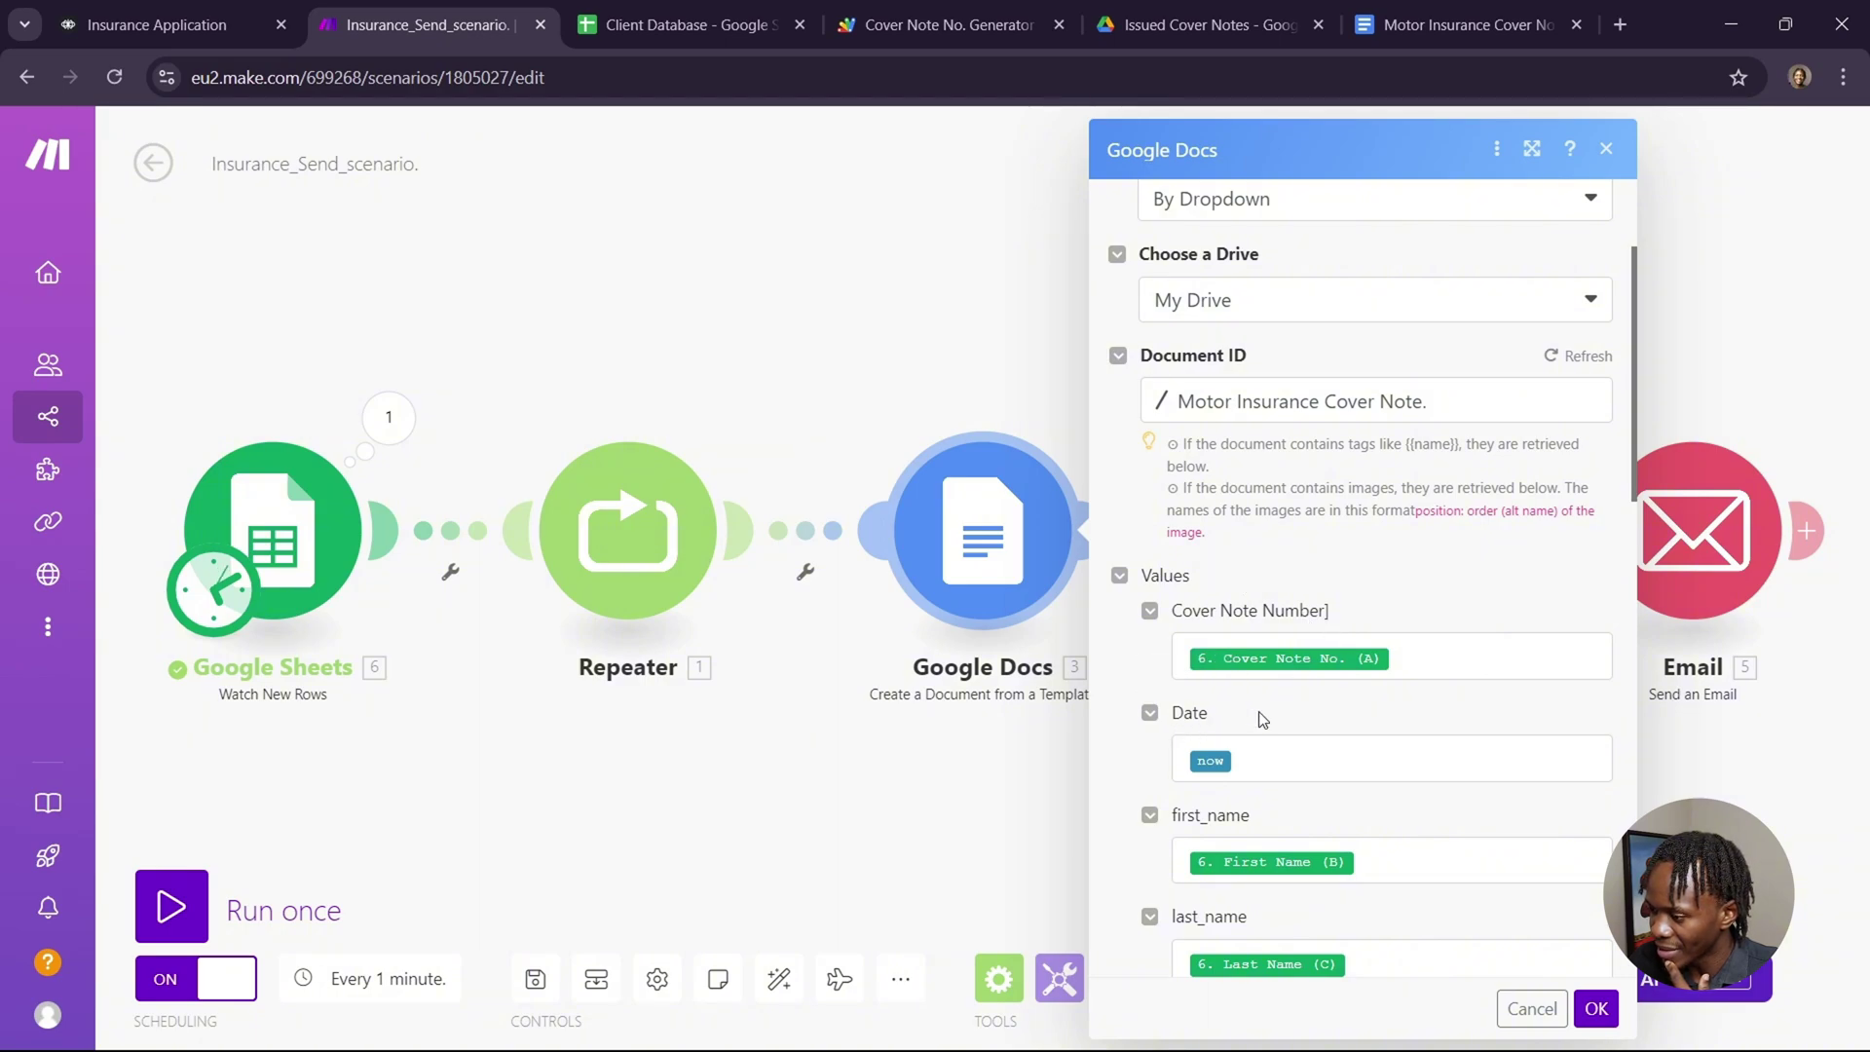
pyautogui.click(1444, 668)
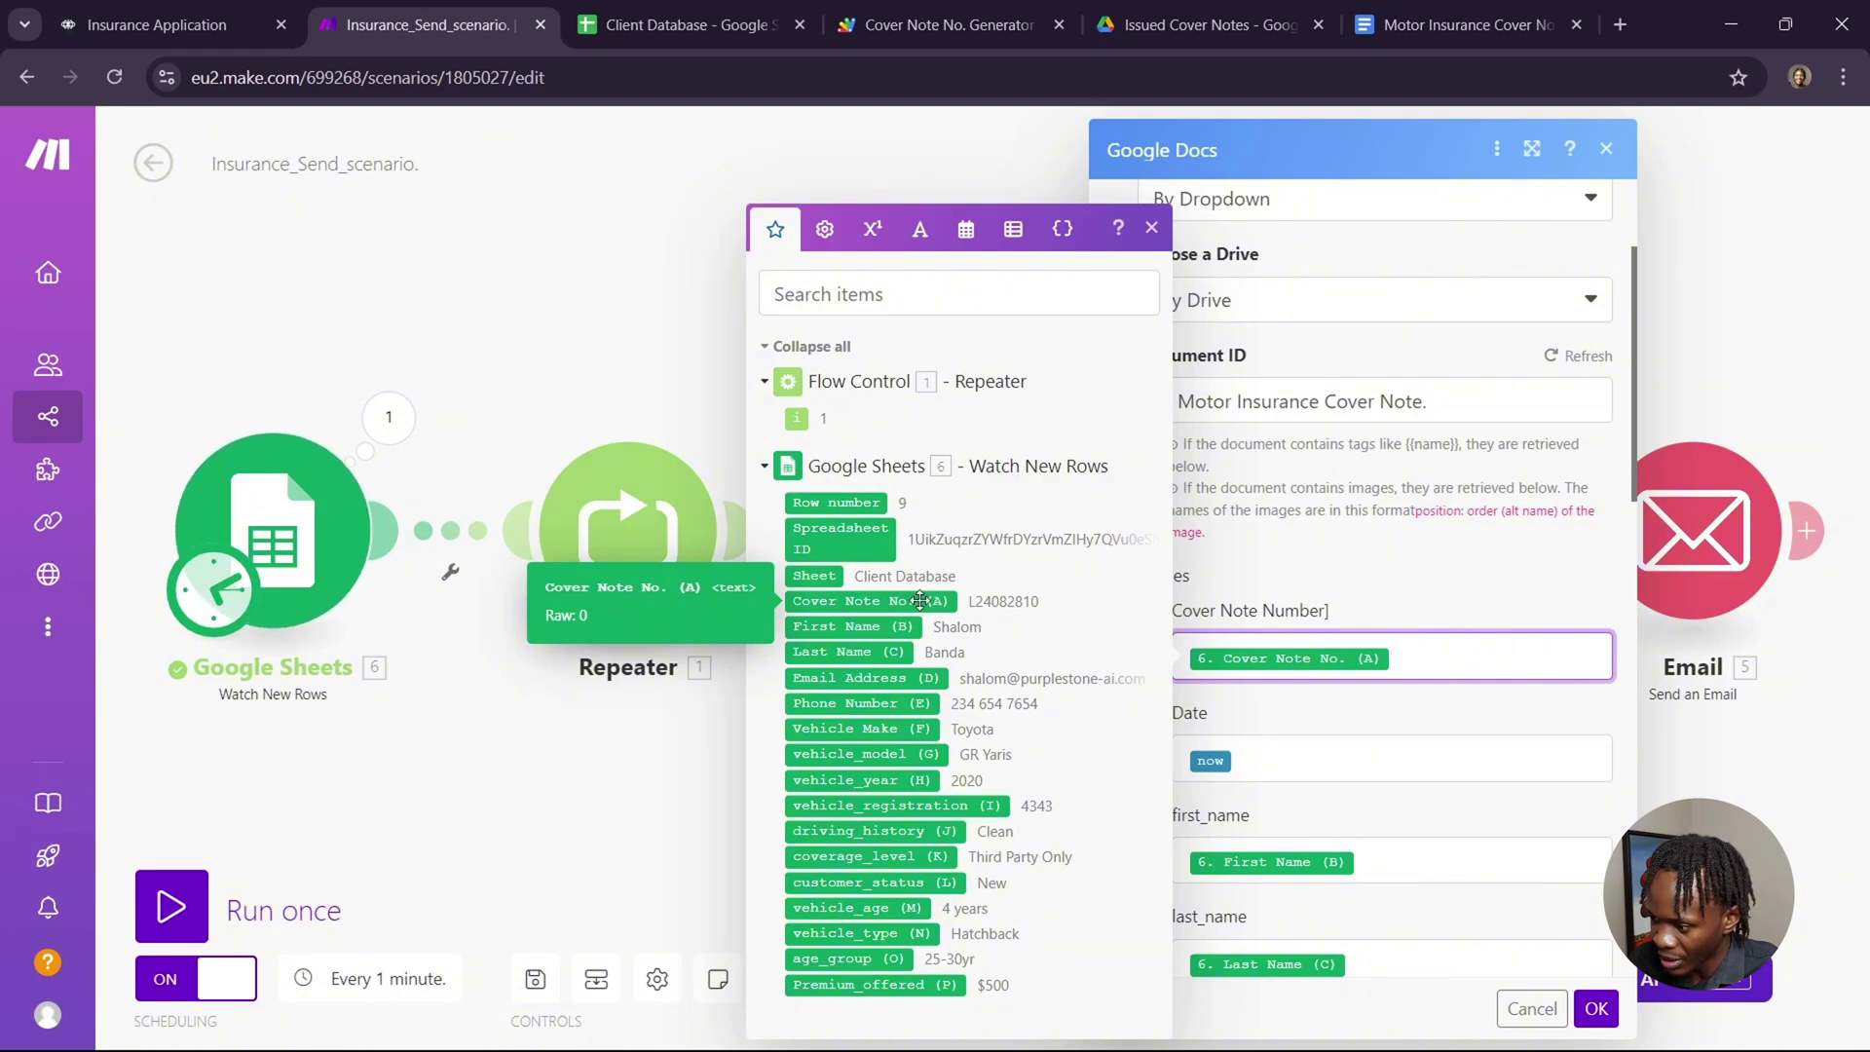
pyautogui.click(1292, 766)
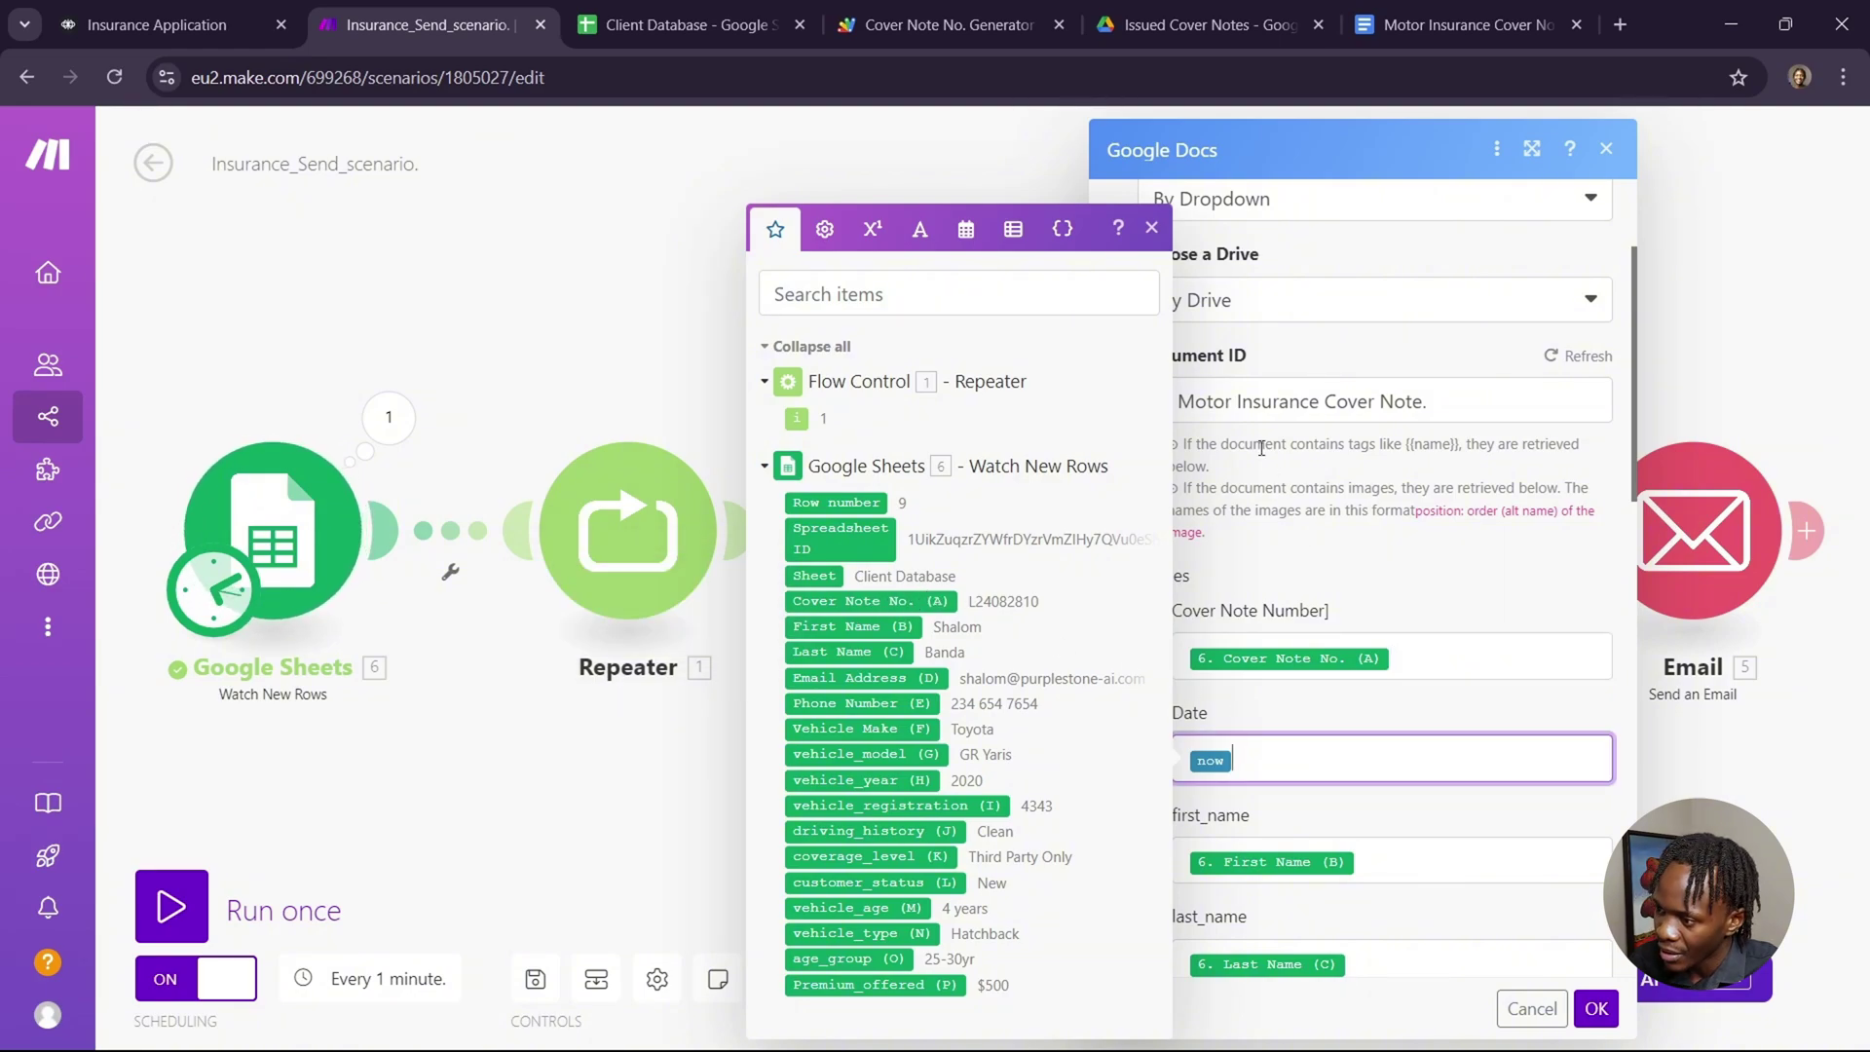
pyautogui.click(969, 237)
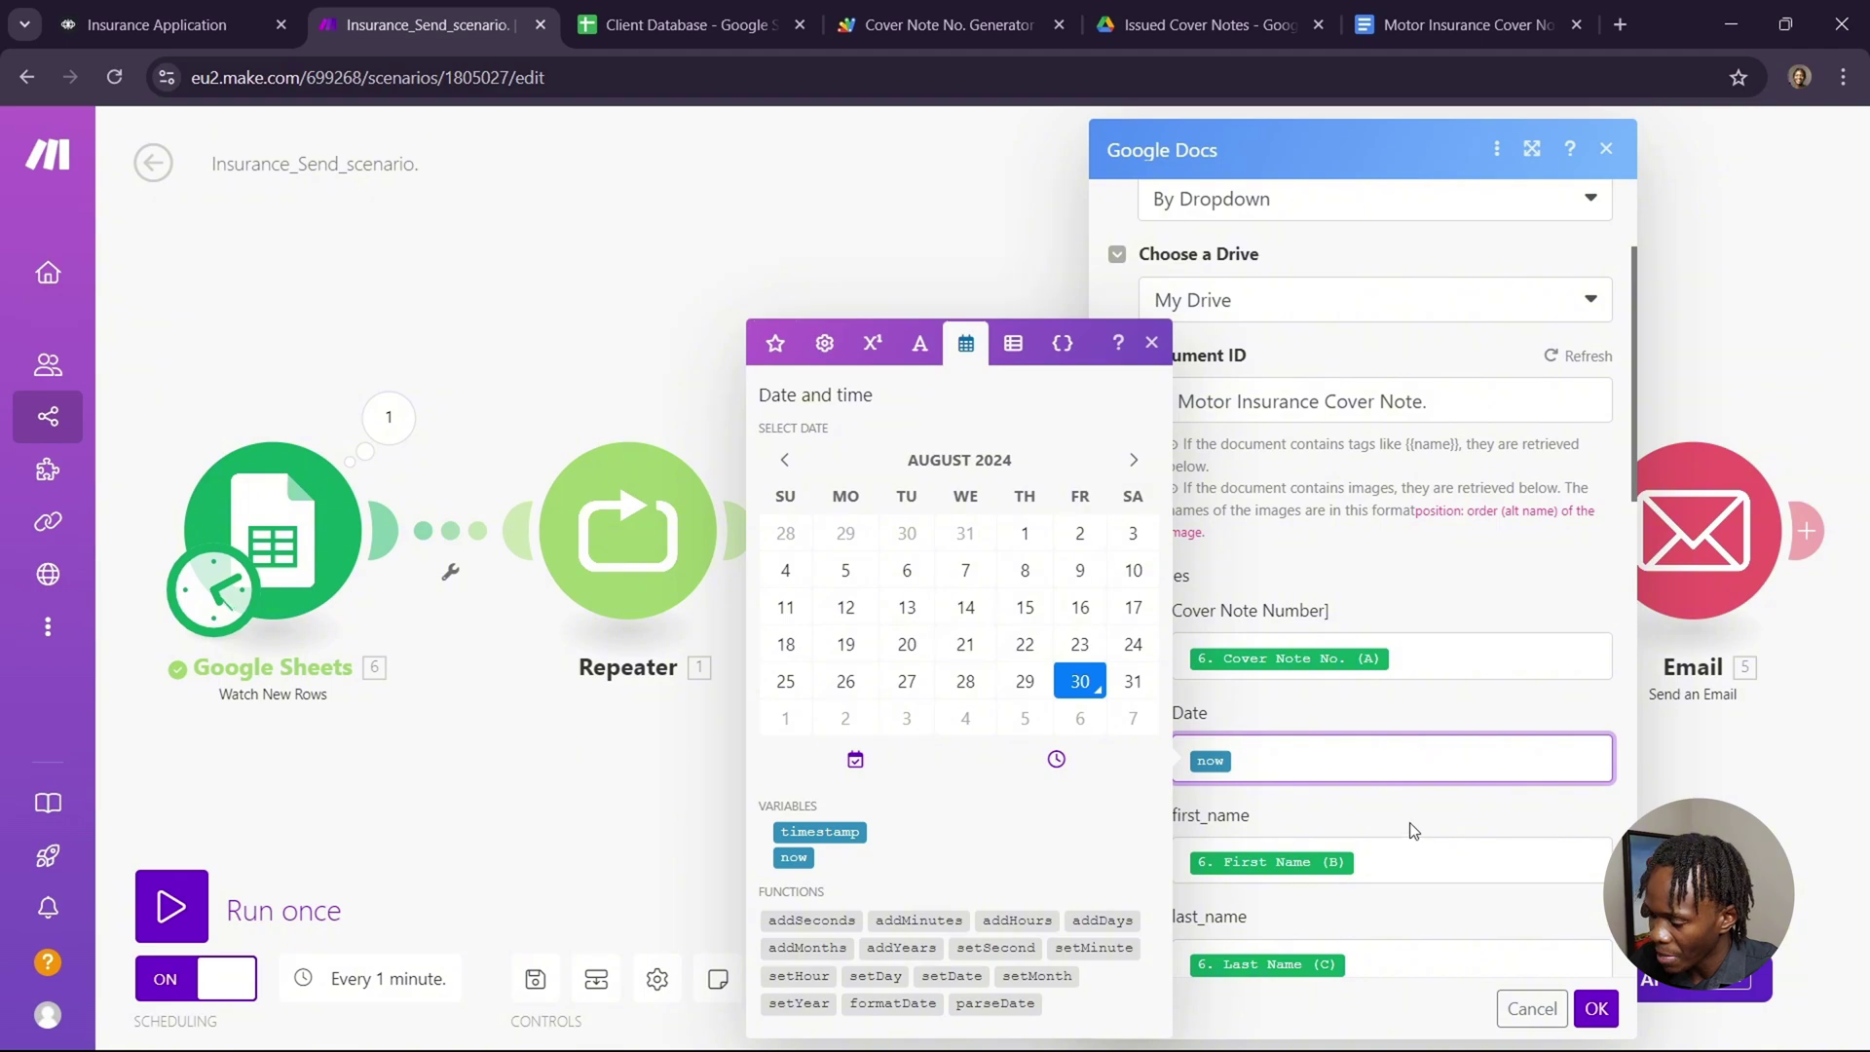
pyautogui.click(1404, 848)
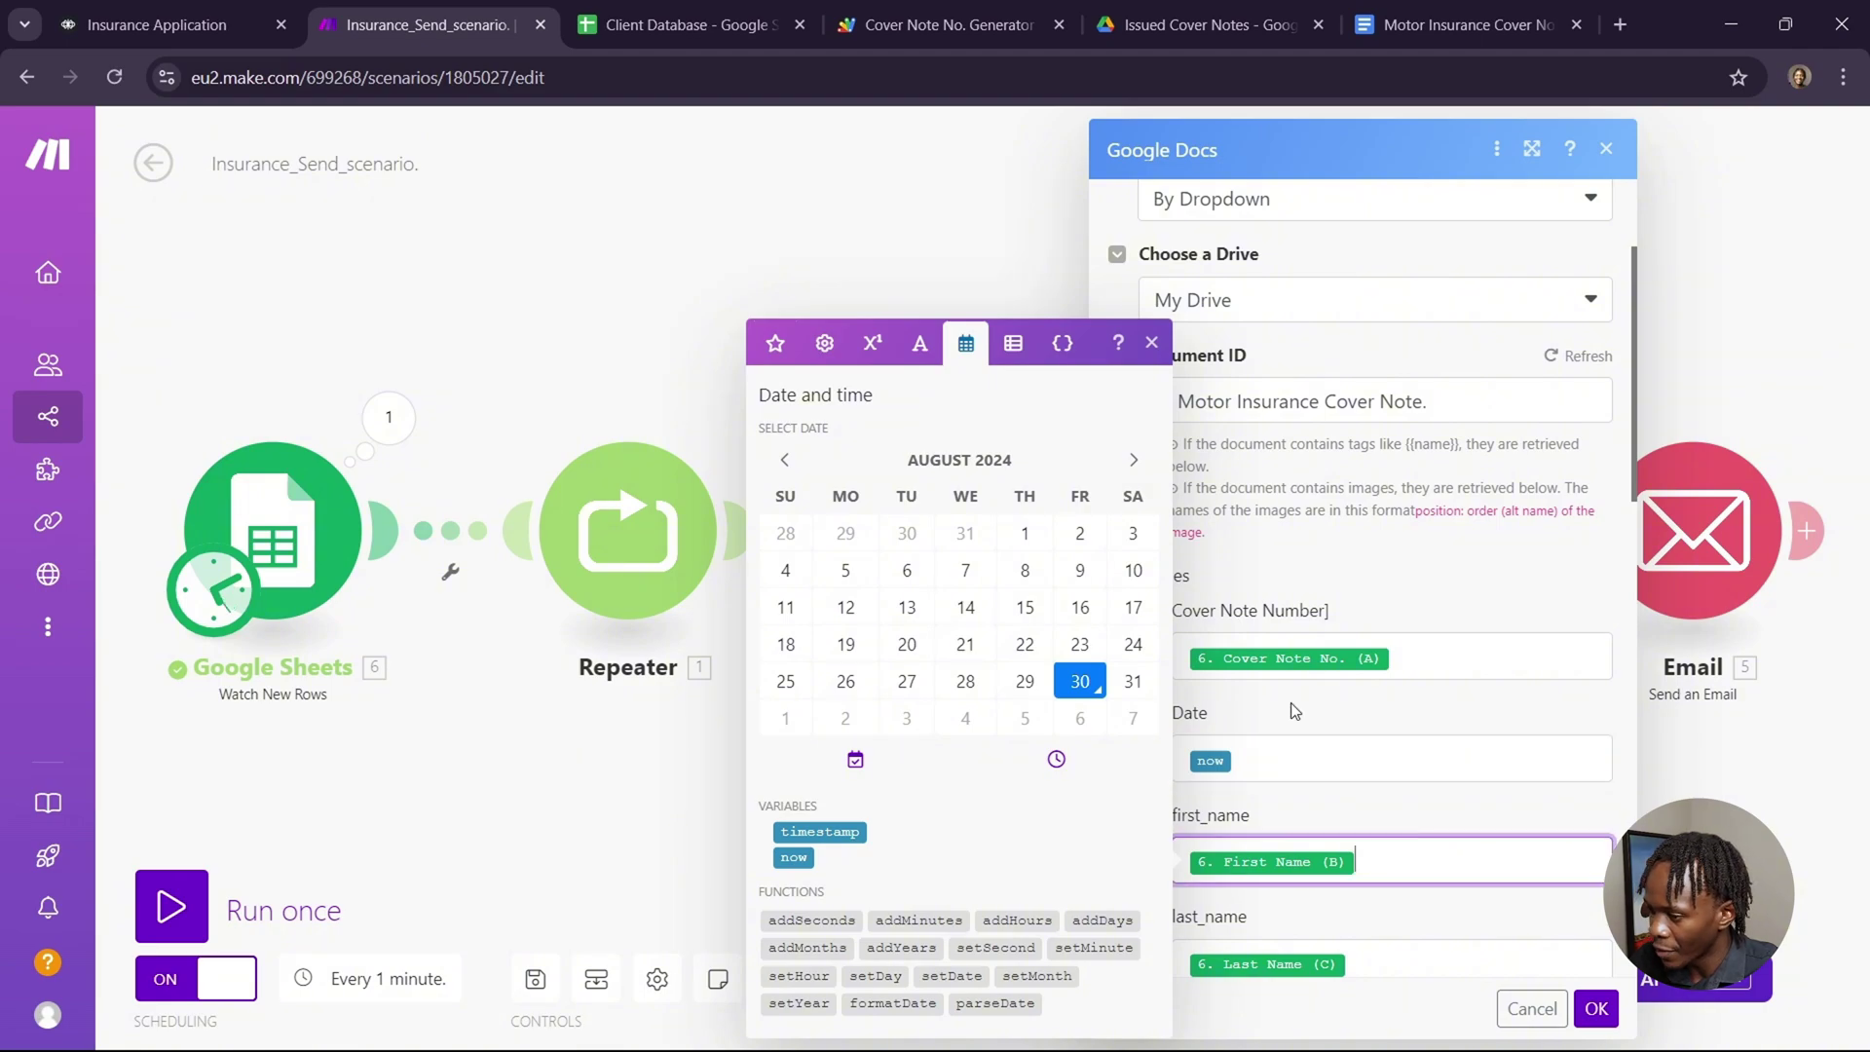
pyautogui.click(775, 343)
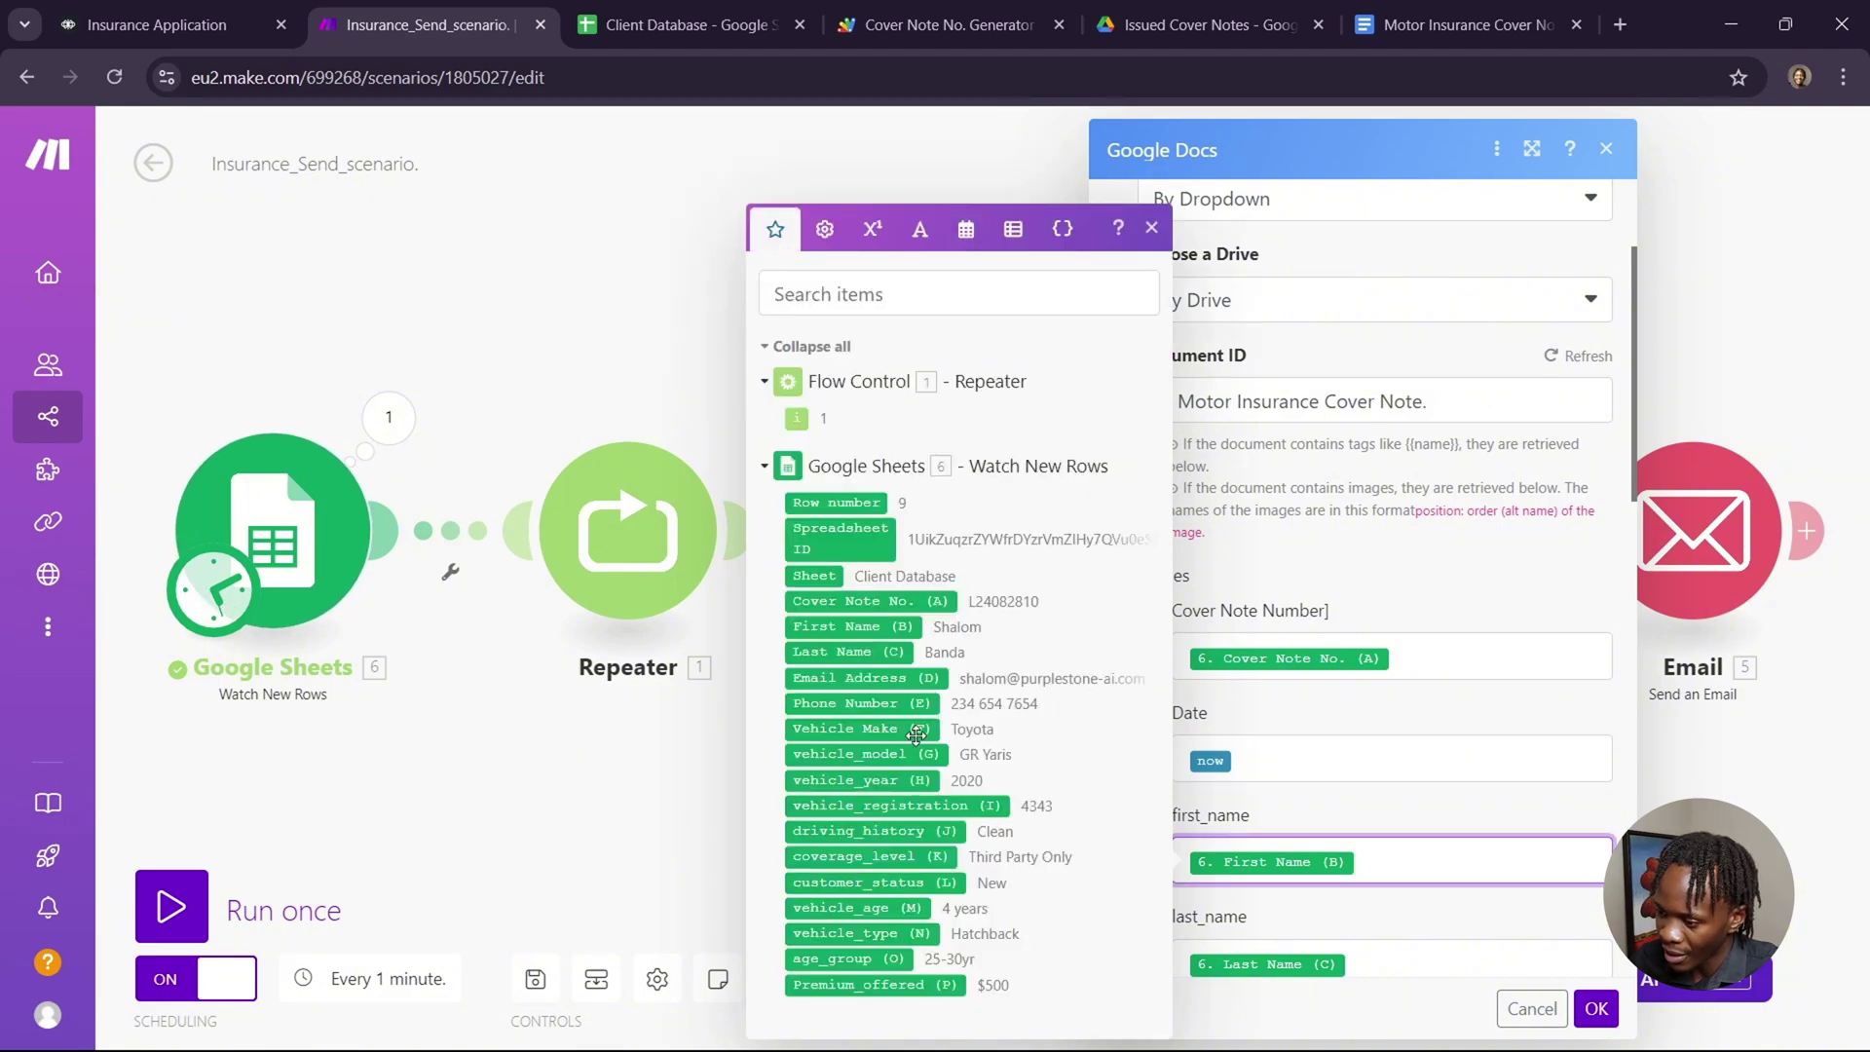
pyautogui.scroll(-5, 1363, 762)
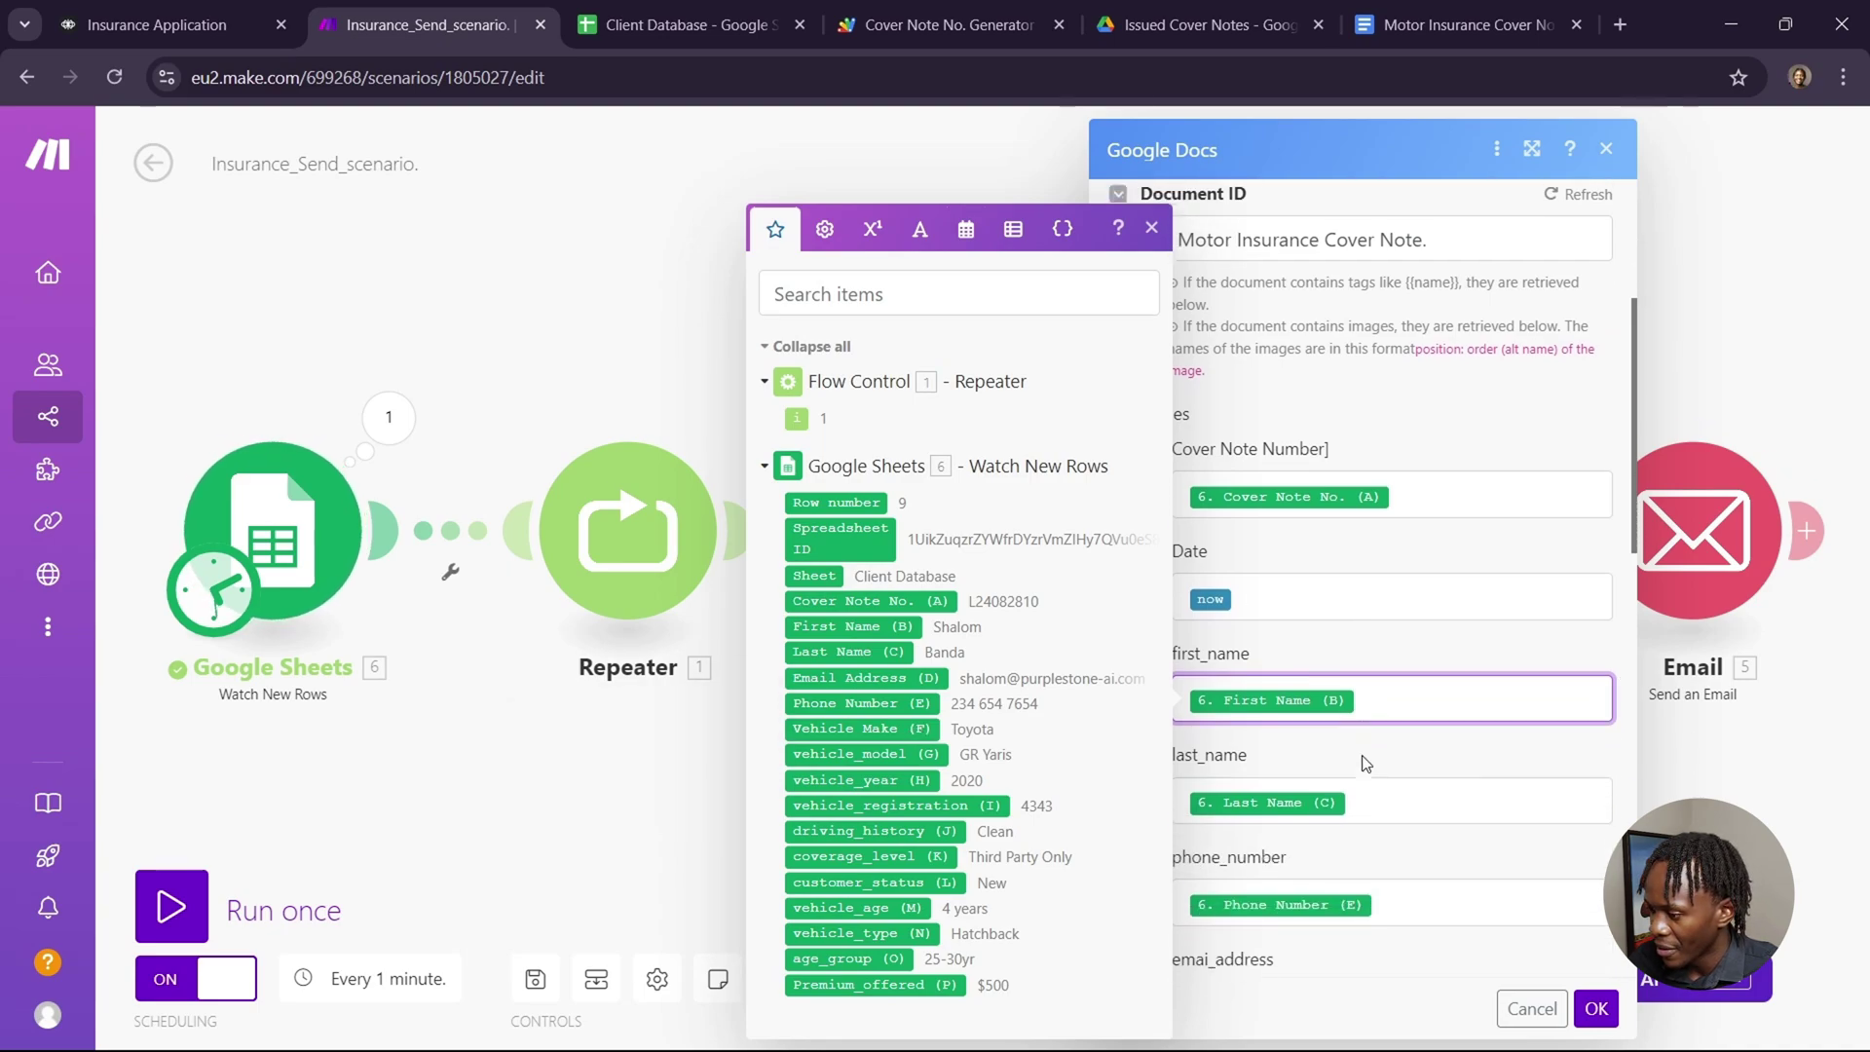
pyautogui.scroll(-5, 1363, 763)
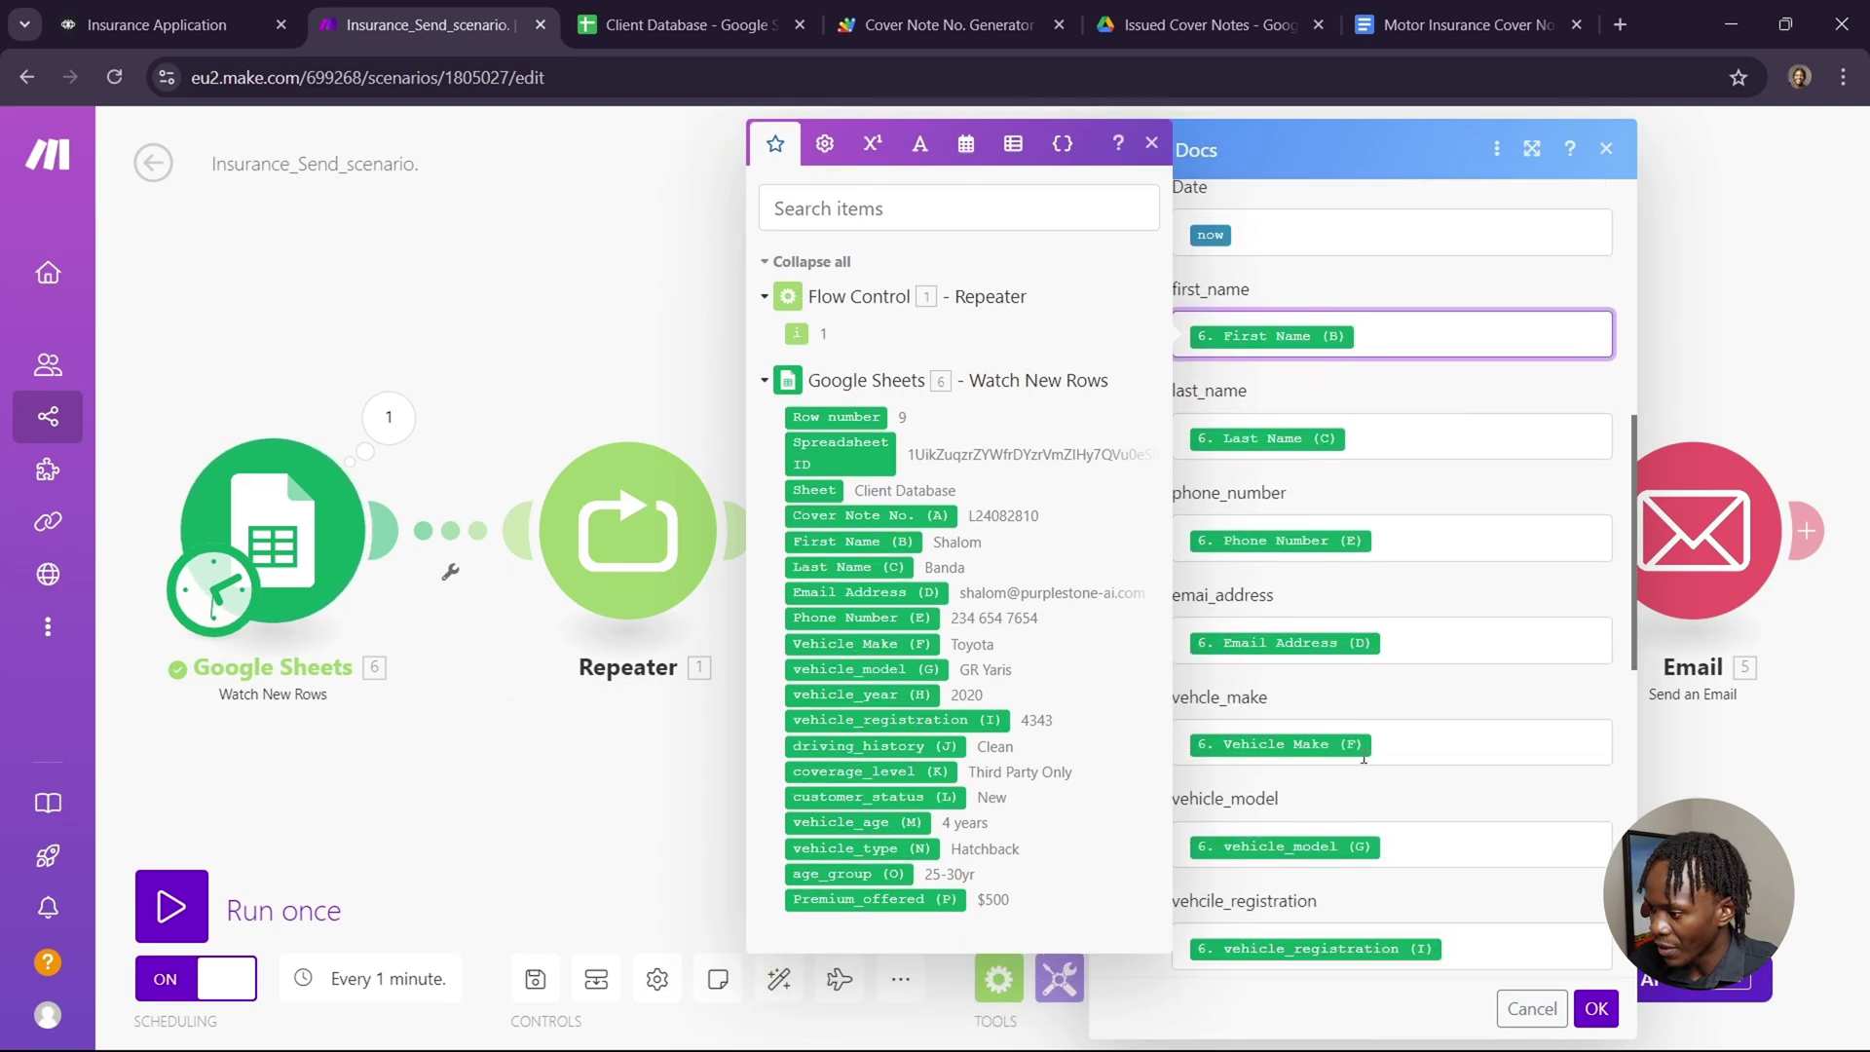
pyautogui.scroll(-1, 1366, 763)
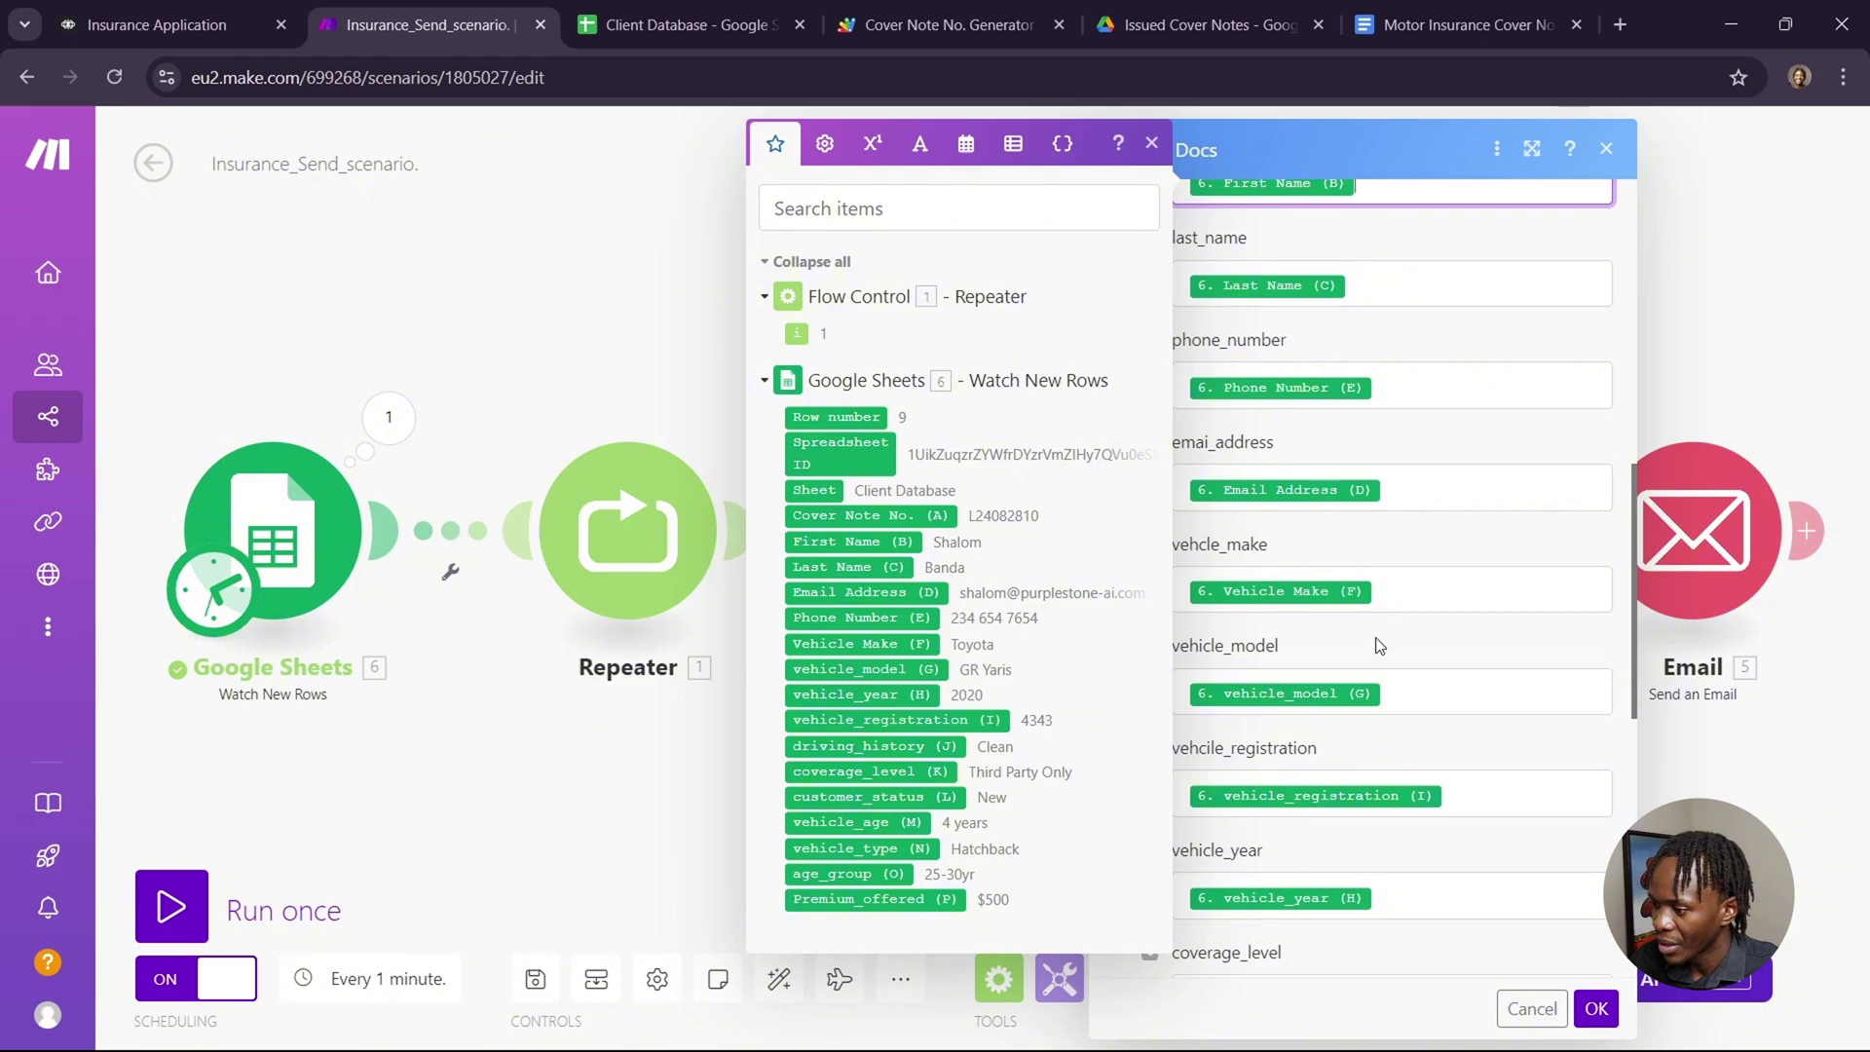
pyautogui.click(1474, 37)
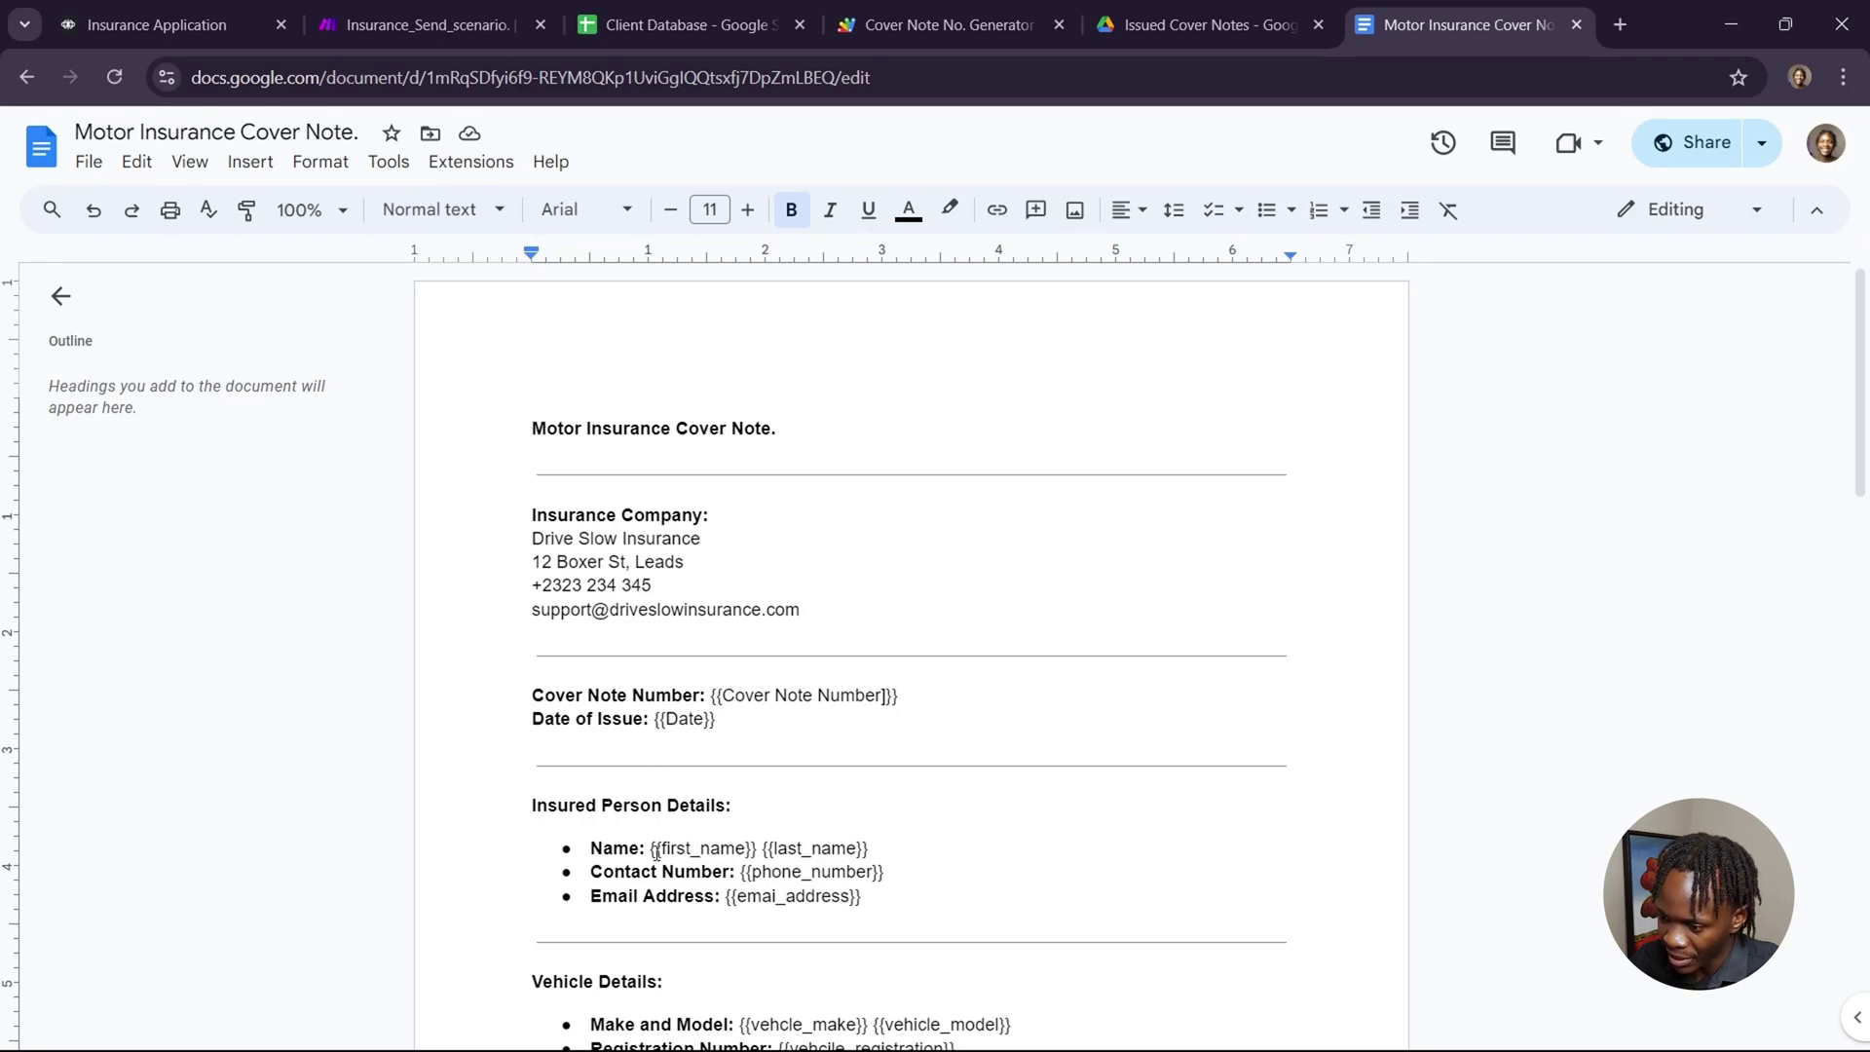
pyautogui.scroll(-2, 812, 891)
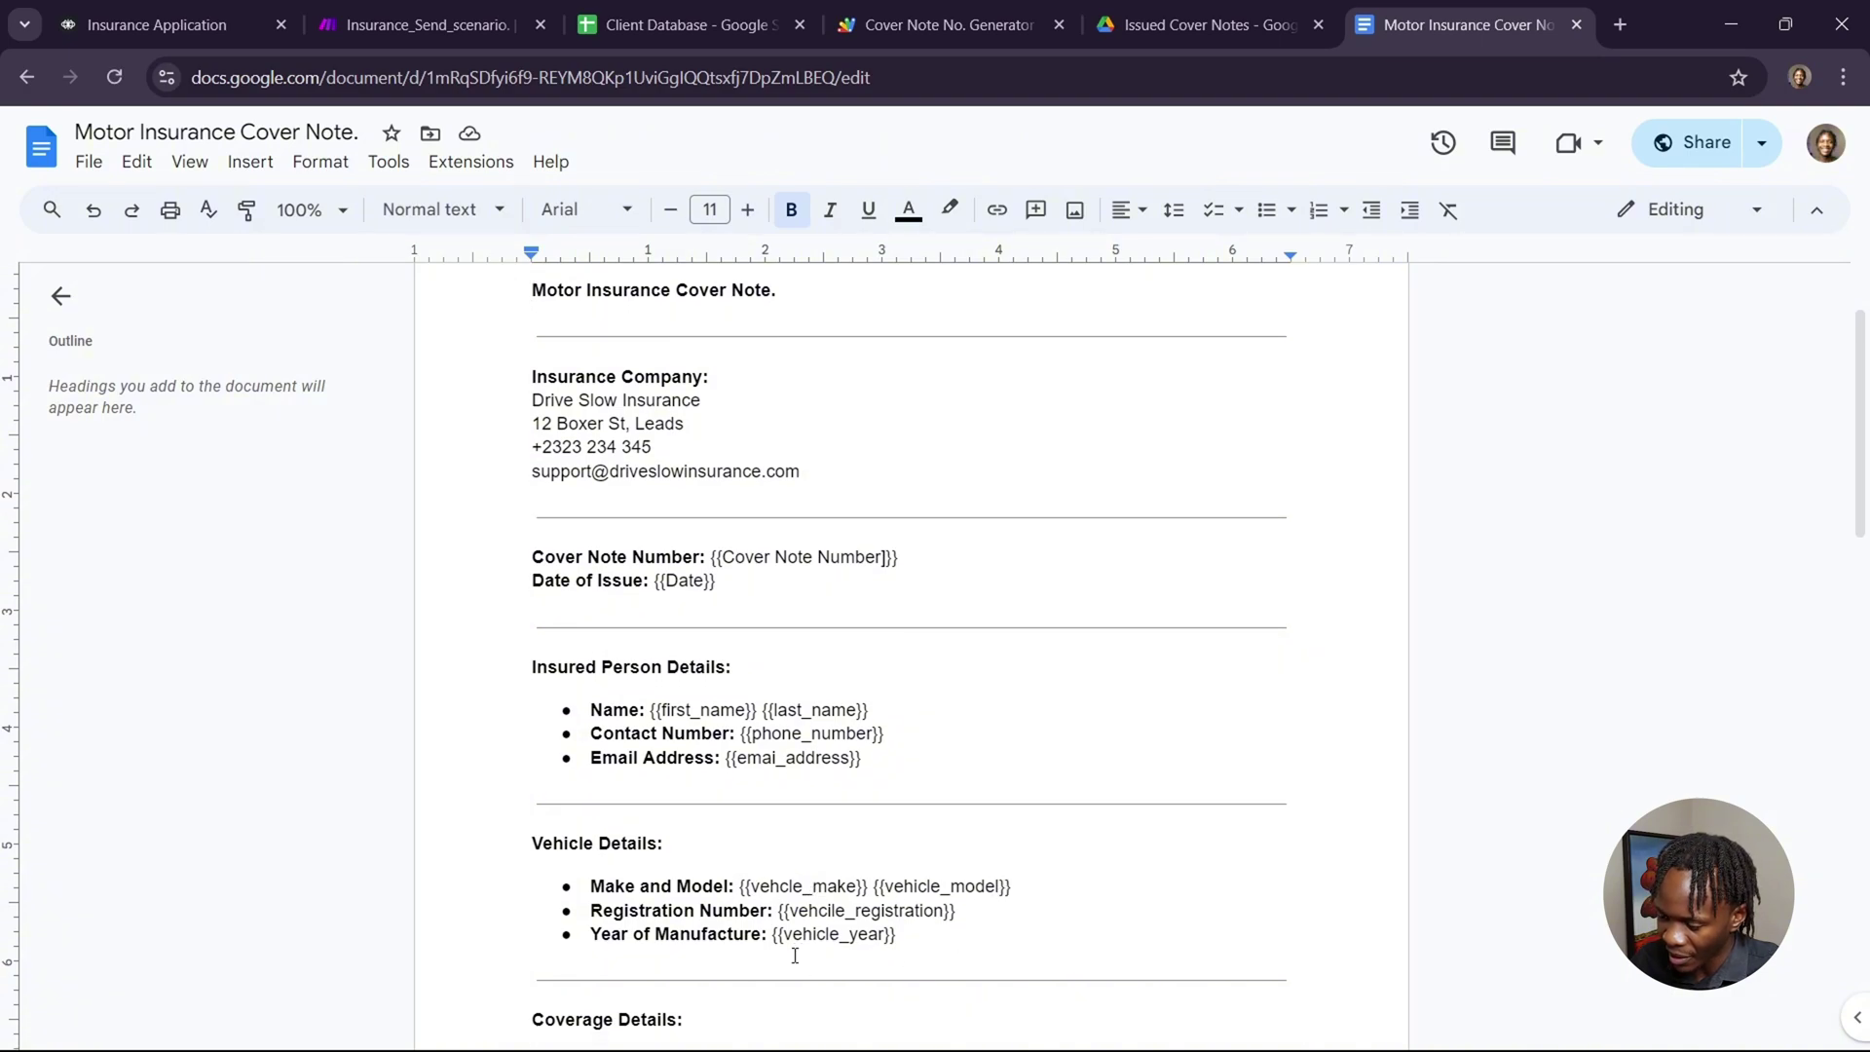
pyautogui.scroll(-4, 799, 951)
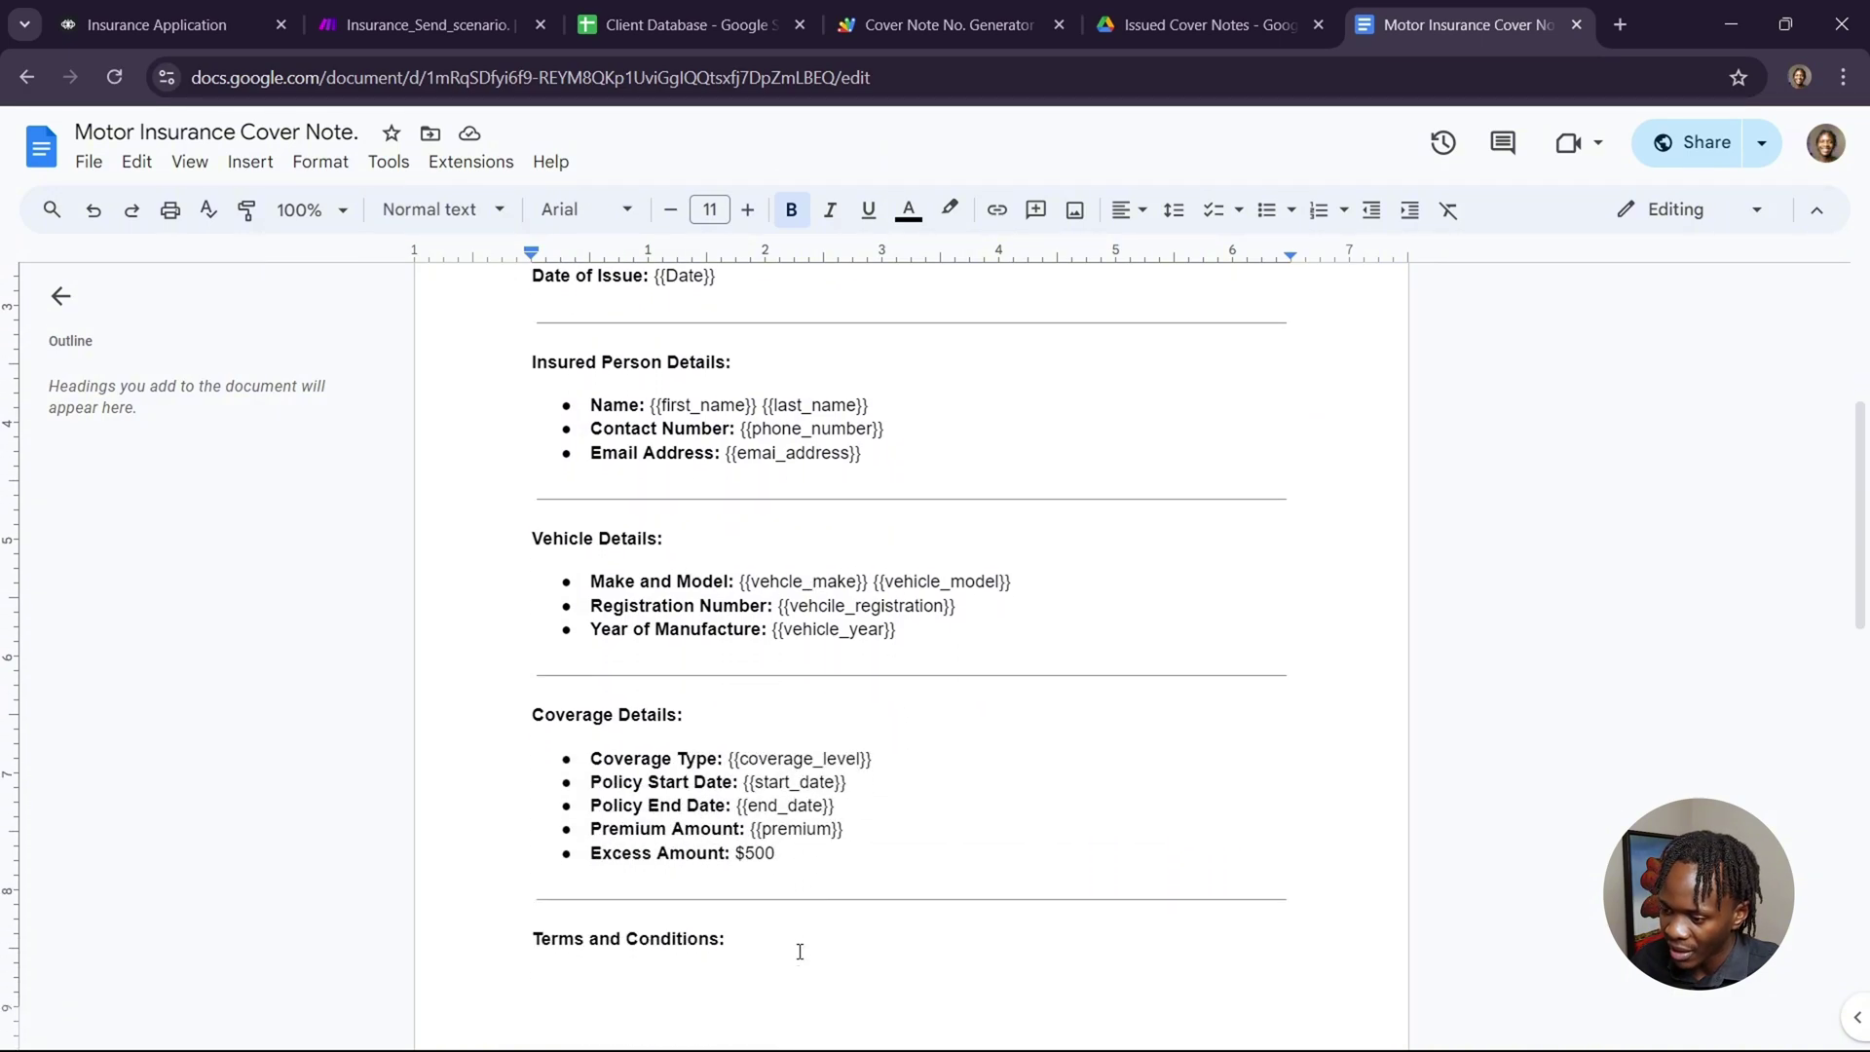
pyautogui.scroll(5, 800, 951)
pyautogui.click(450, 29)
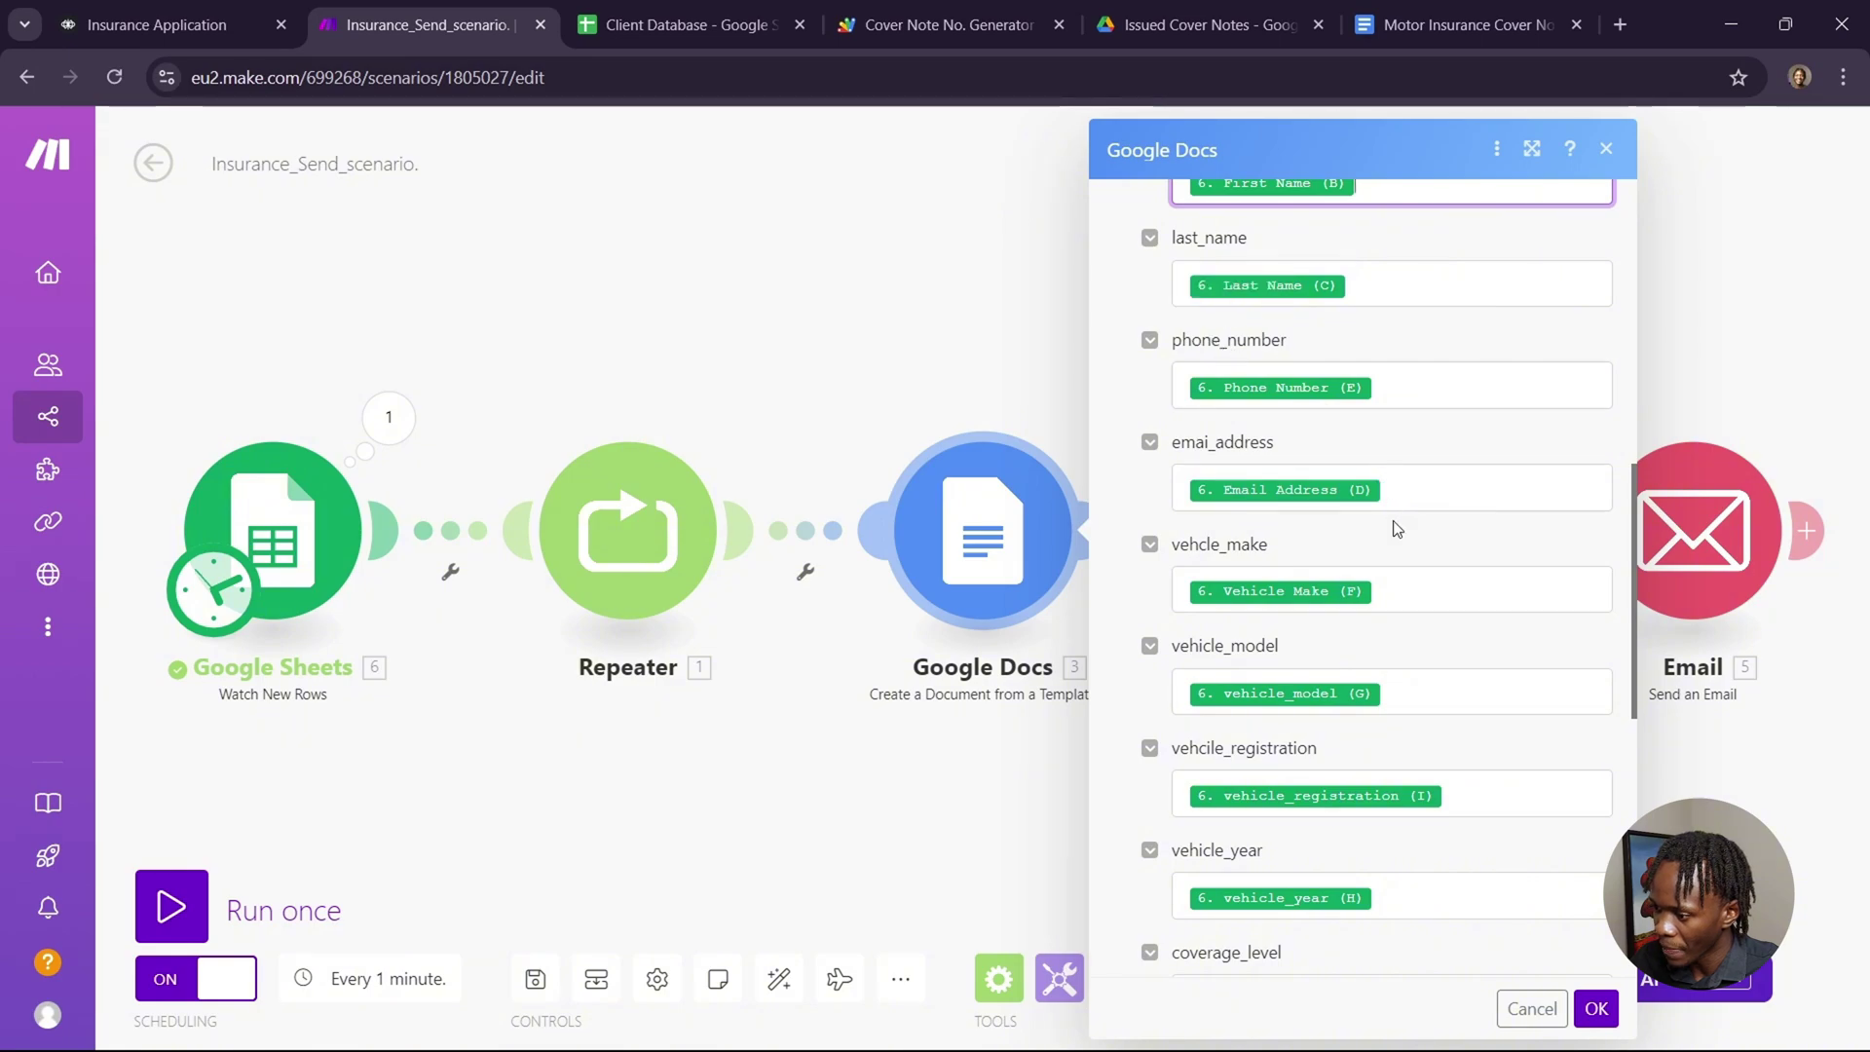
pyautogui.scroll(-2, 1397, 529)
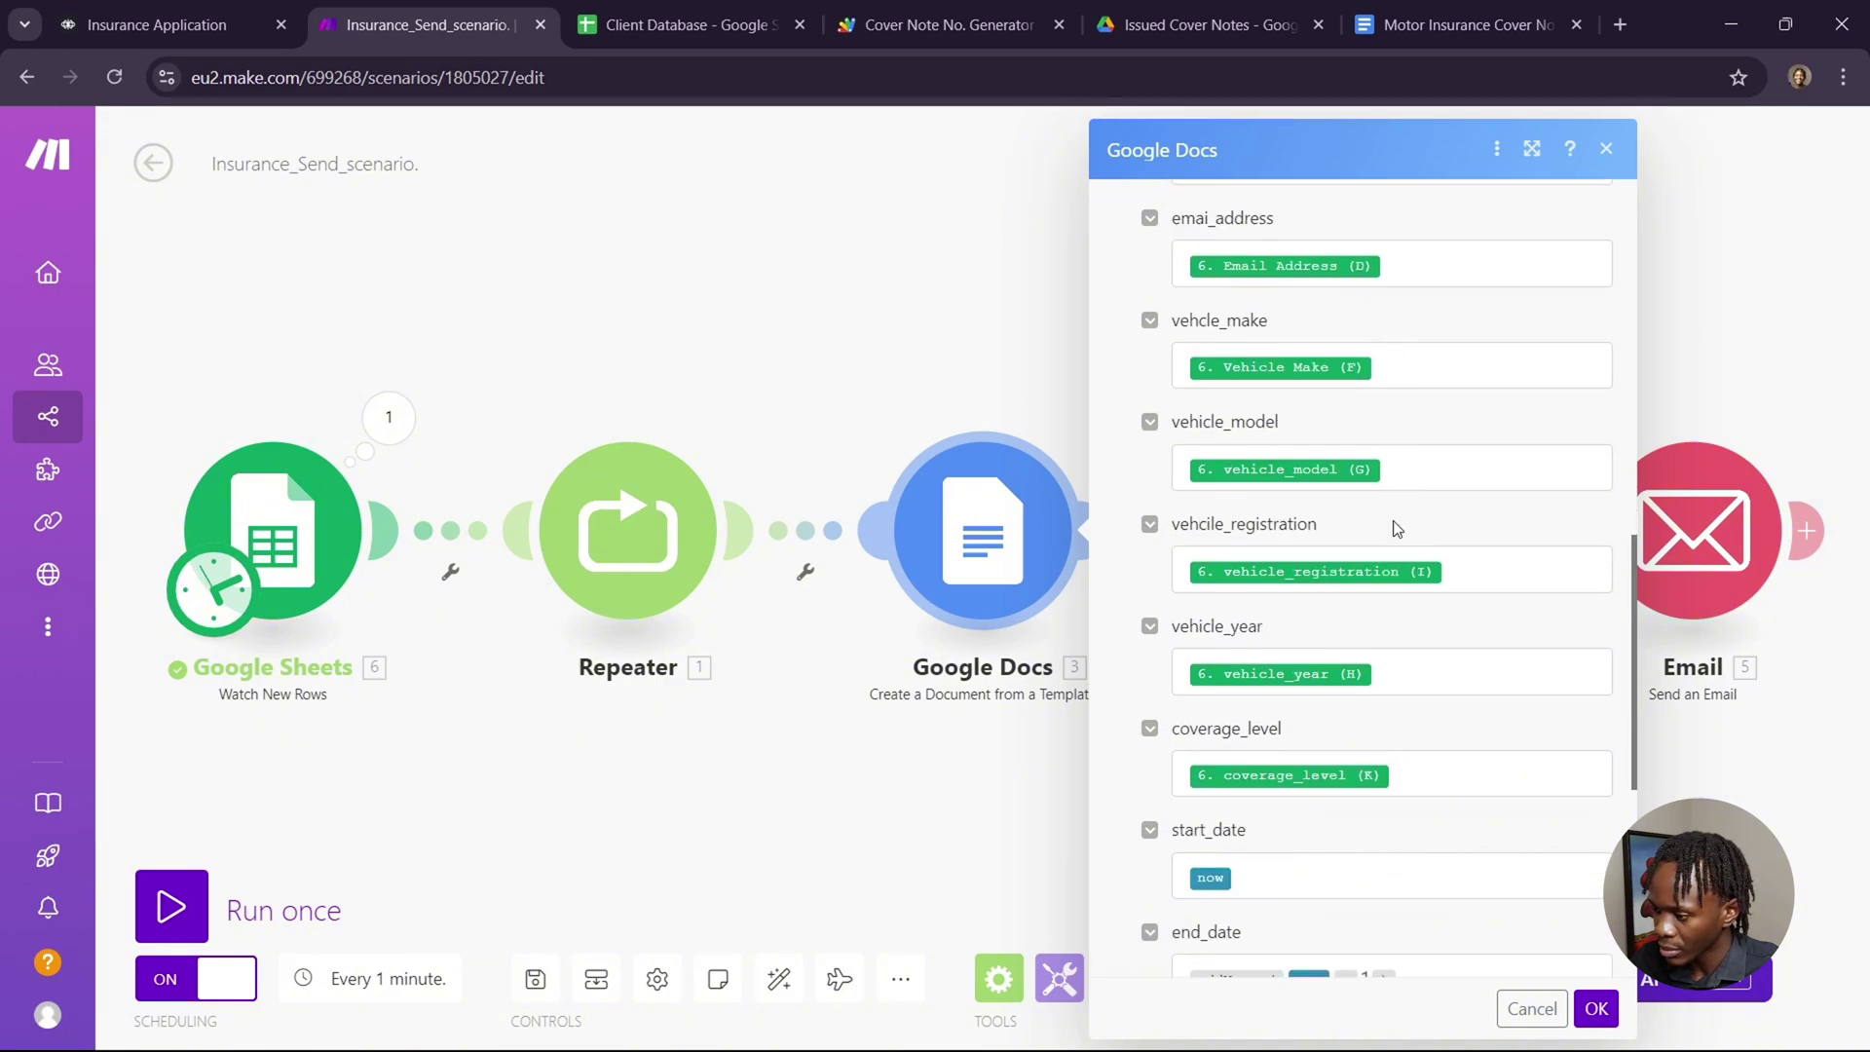
pyautogui.scroll(3, 1396, 529)
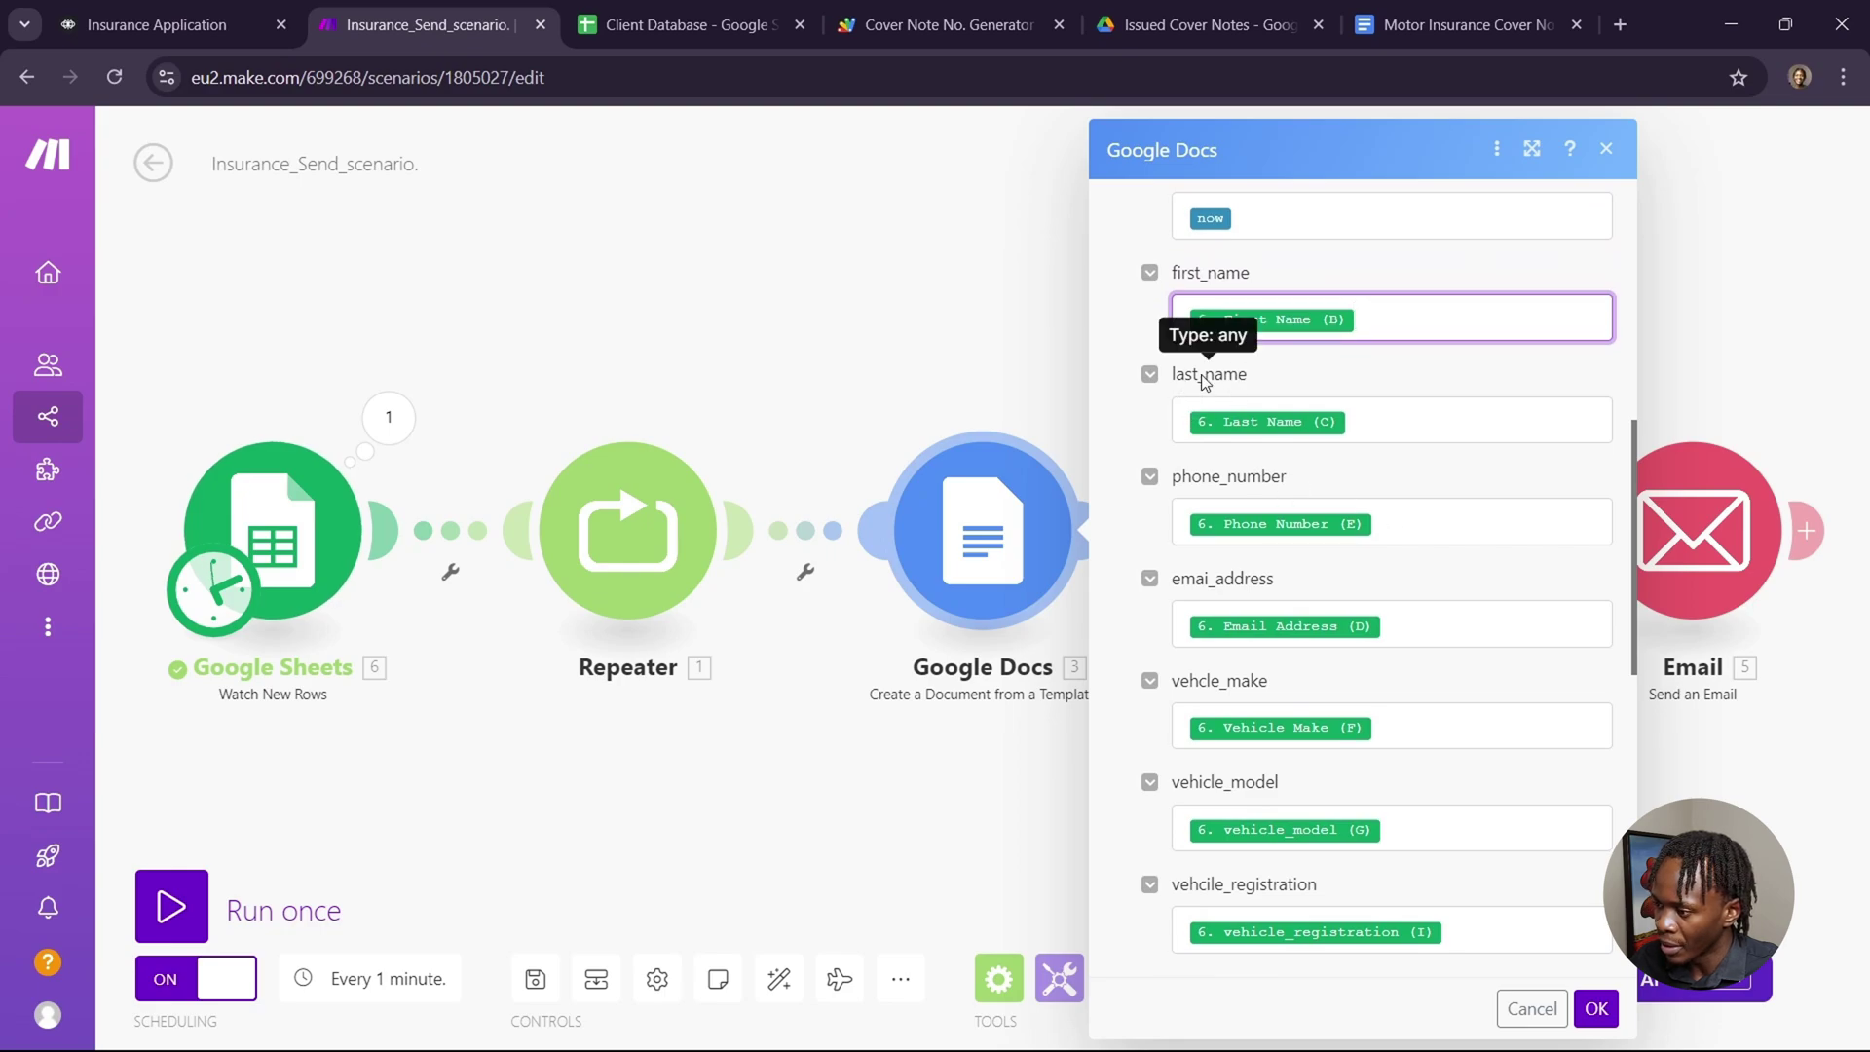
pyautogui.scroll(-4, 1434, 548)
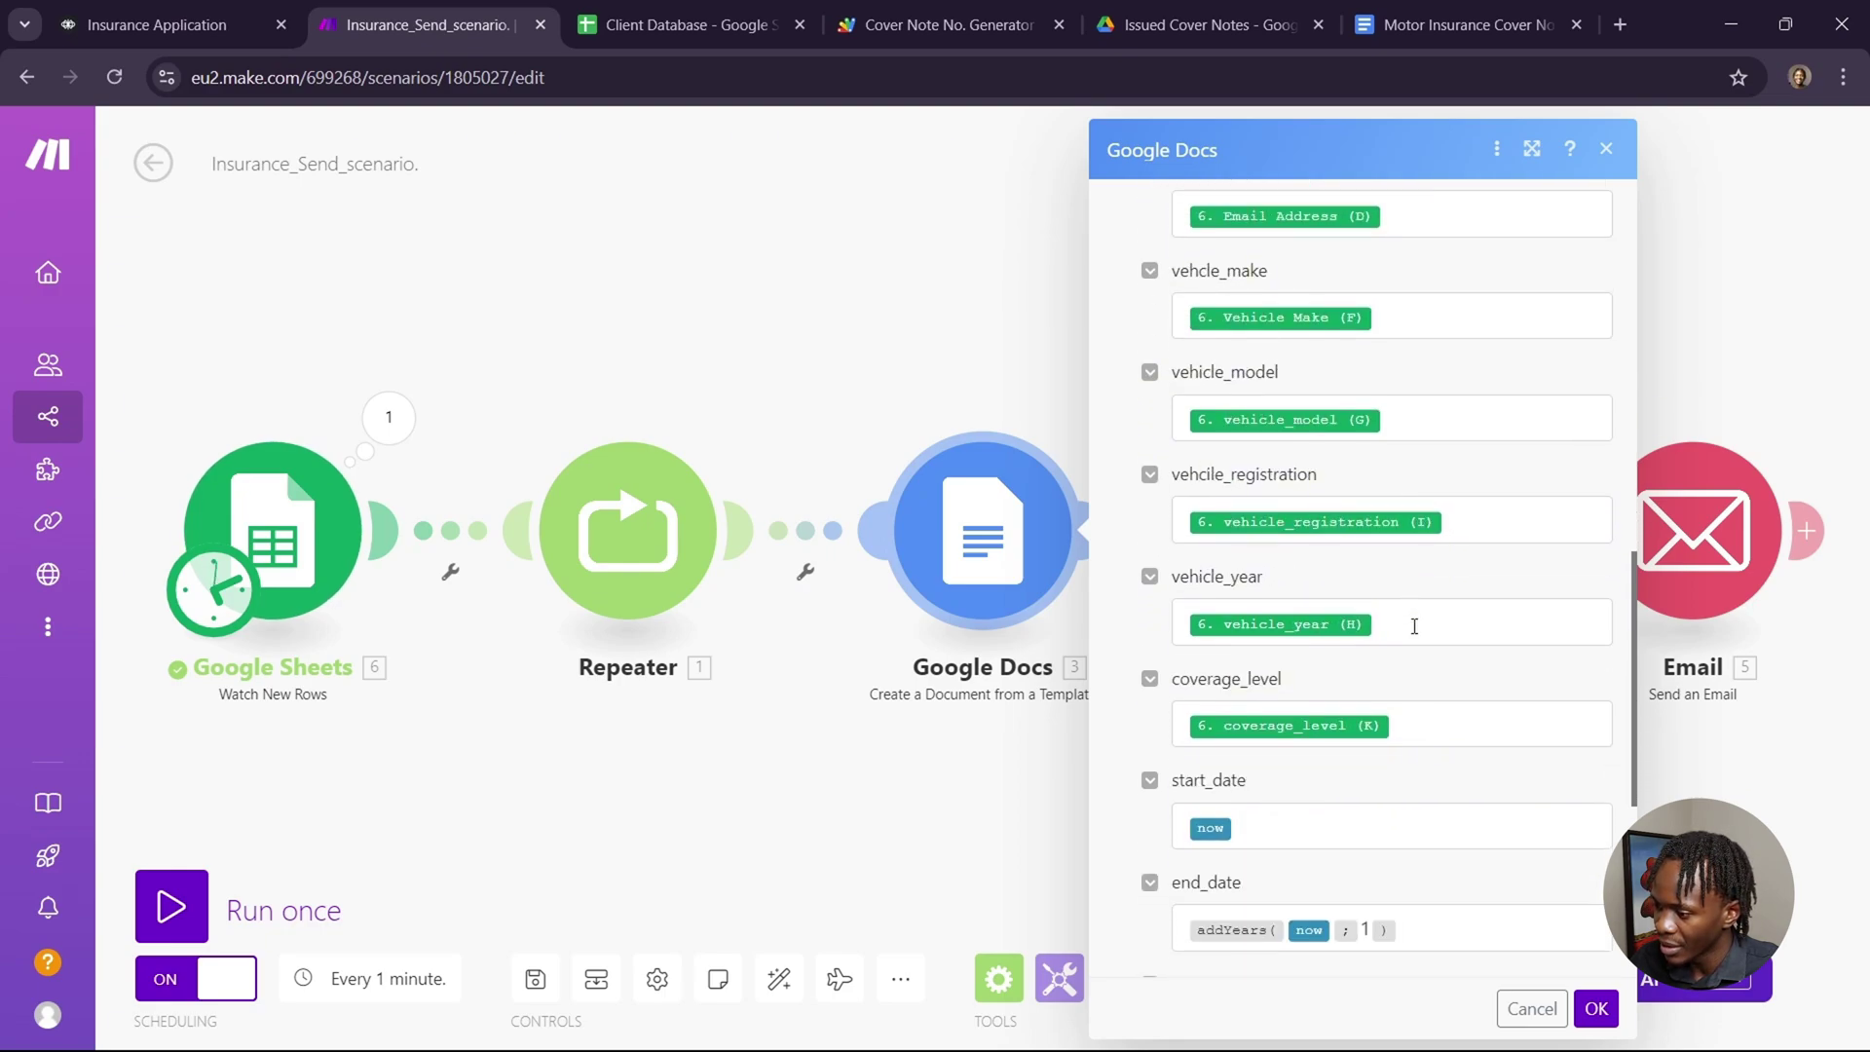
pyautogui.scroll(-2, 1413, 623)
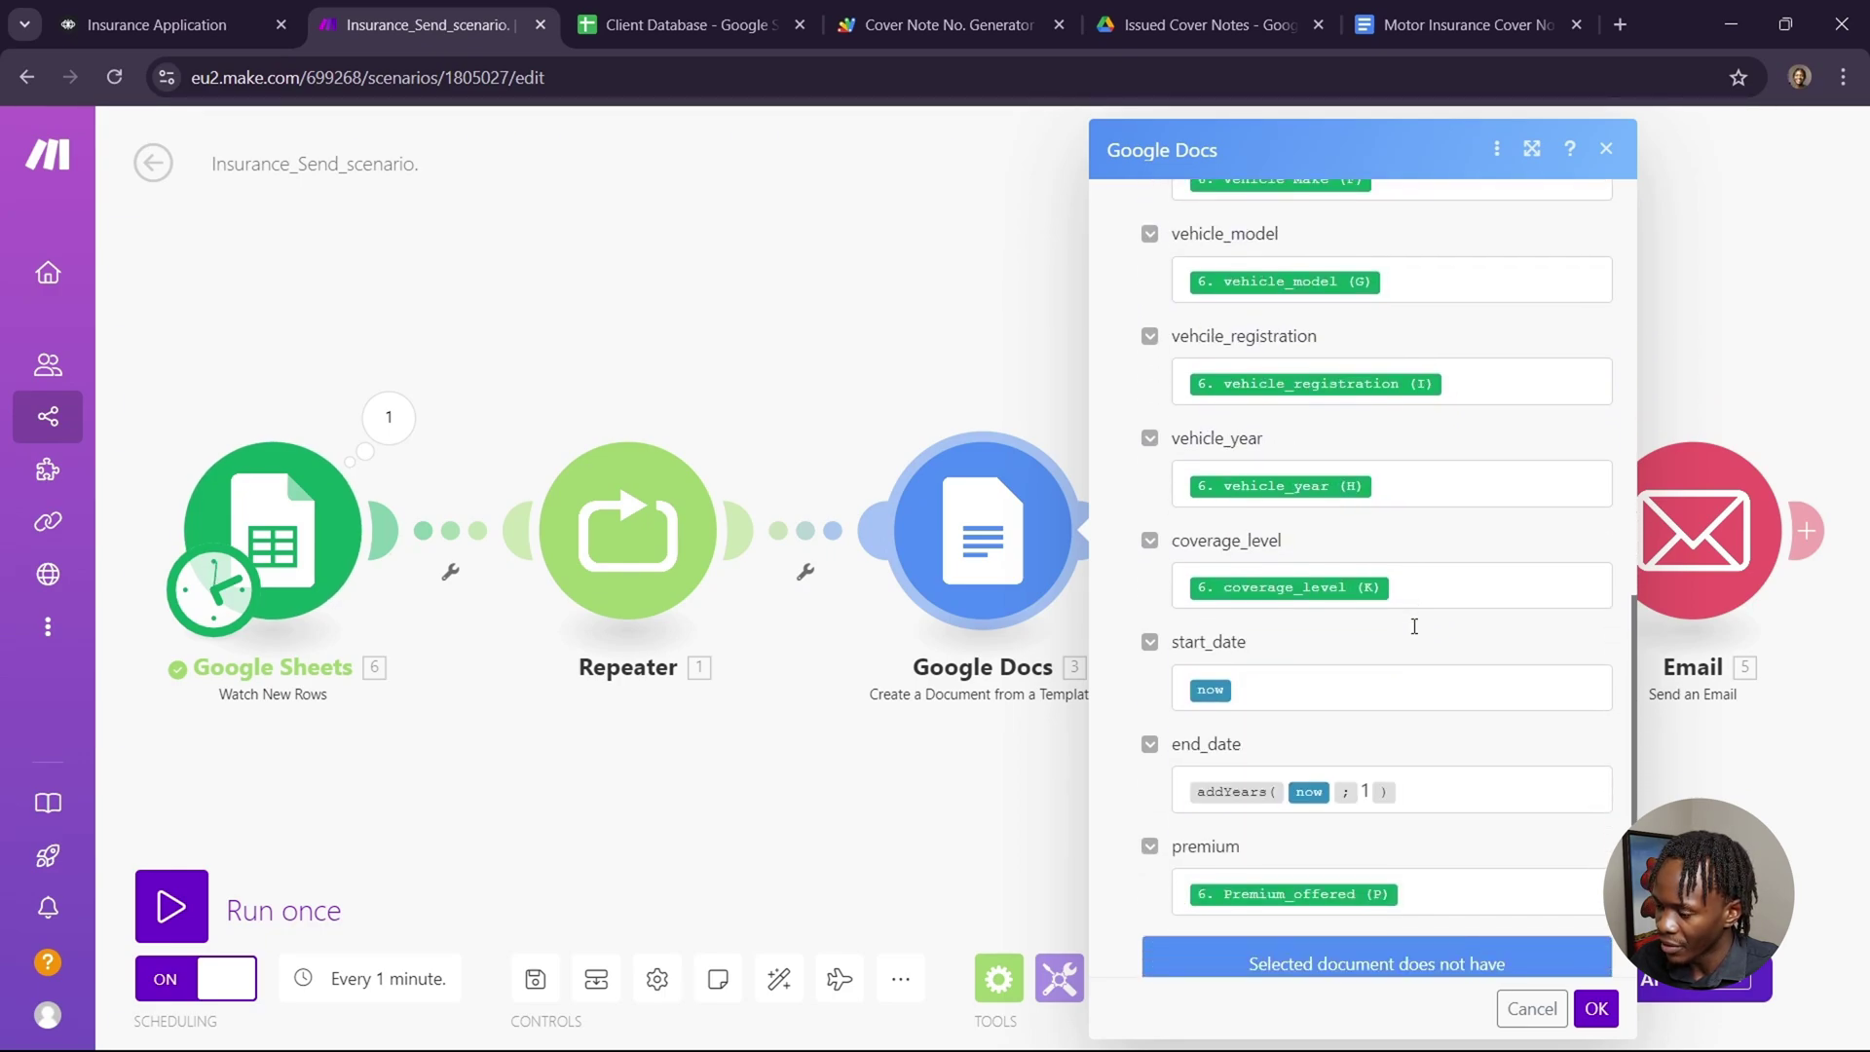
pyautogui.click(1281, 692)
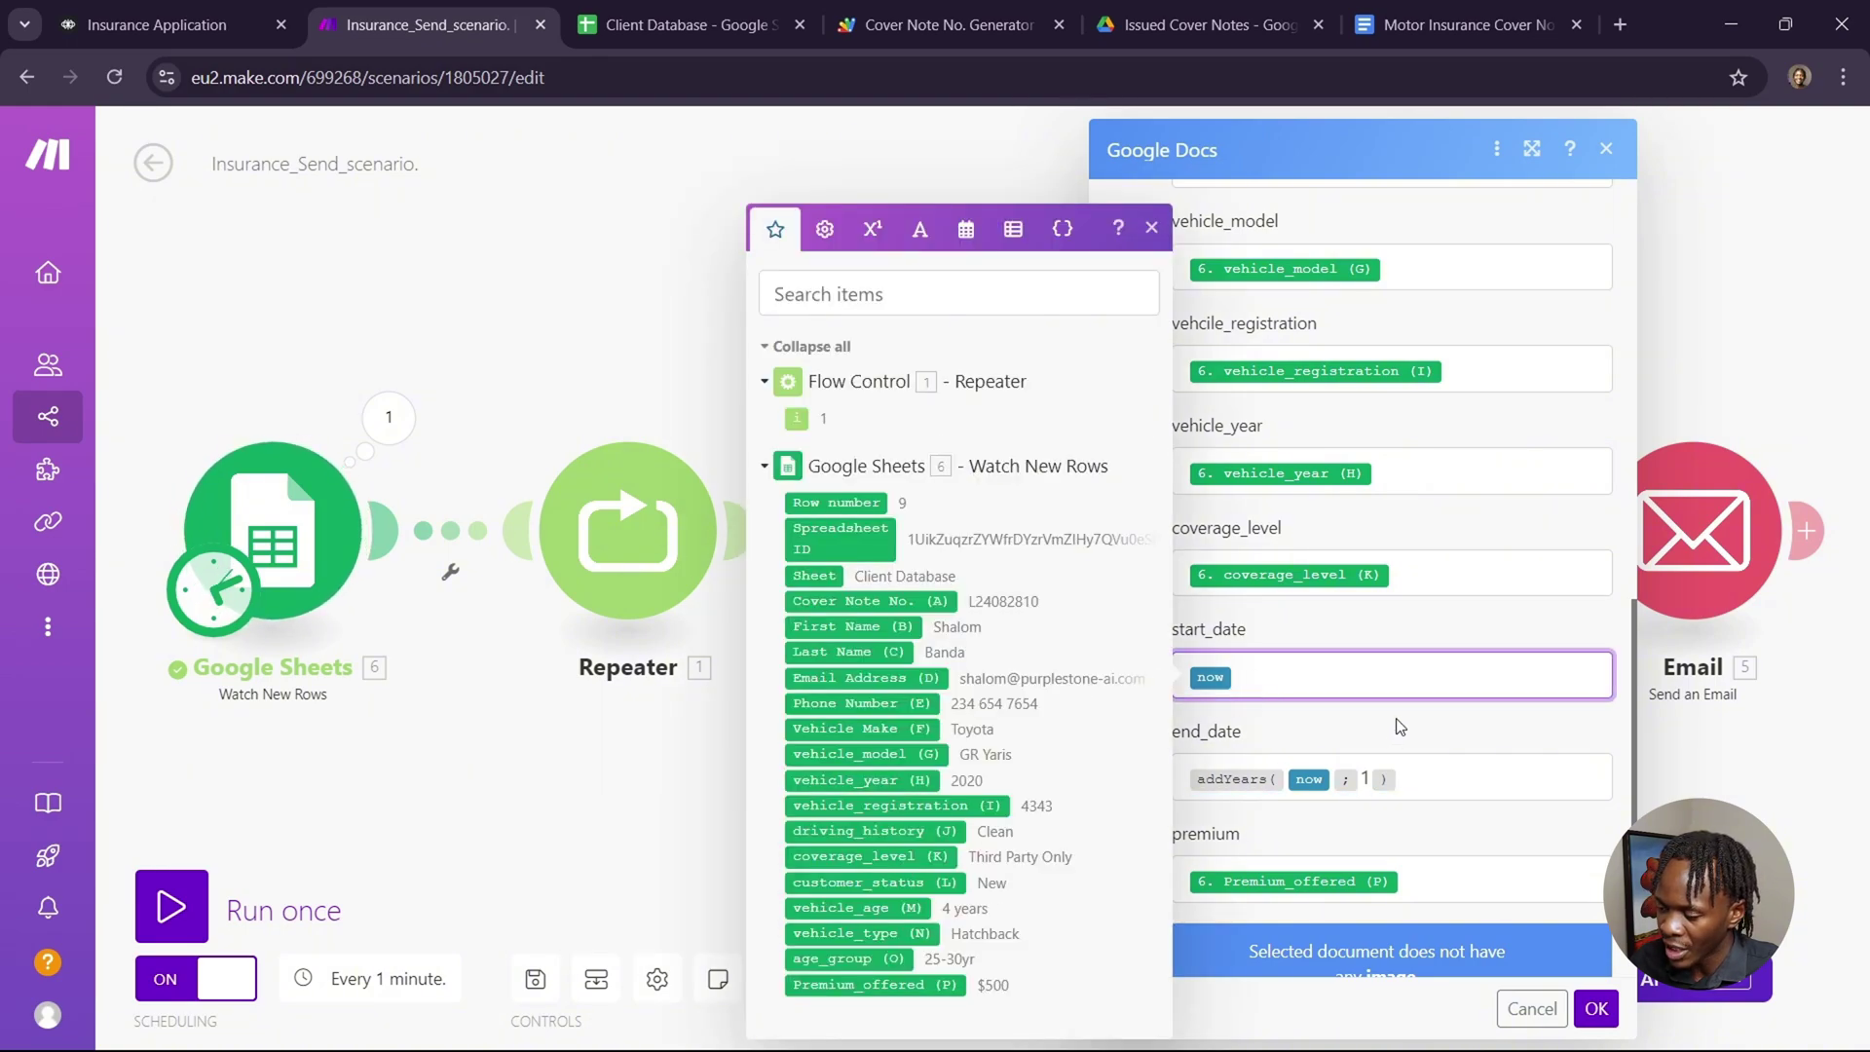
pyautogui.click(1441, 779)
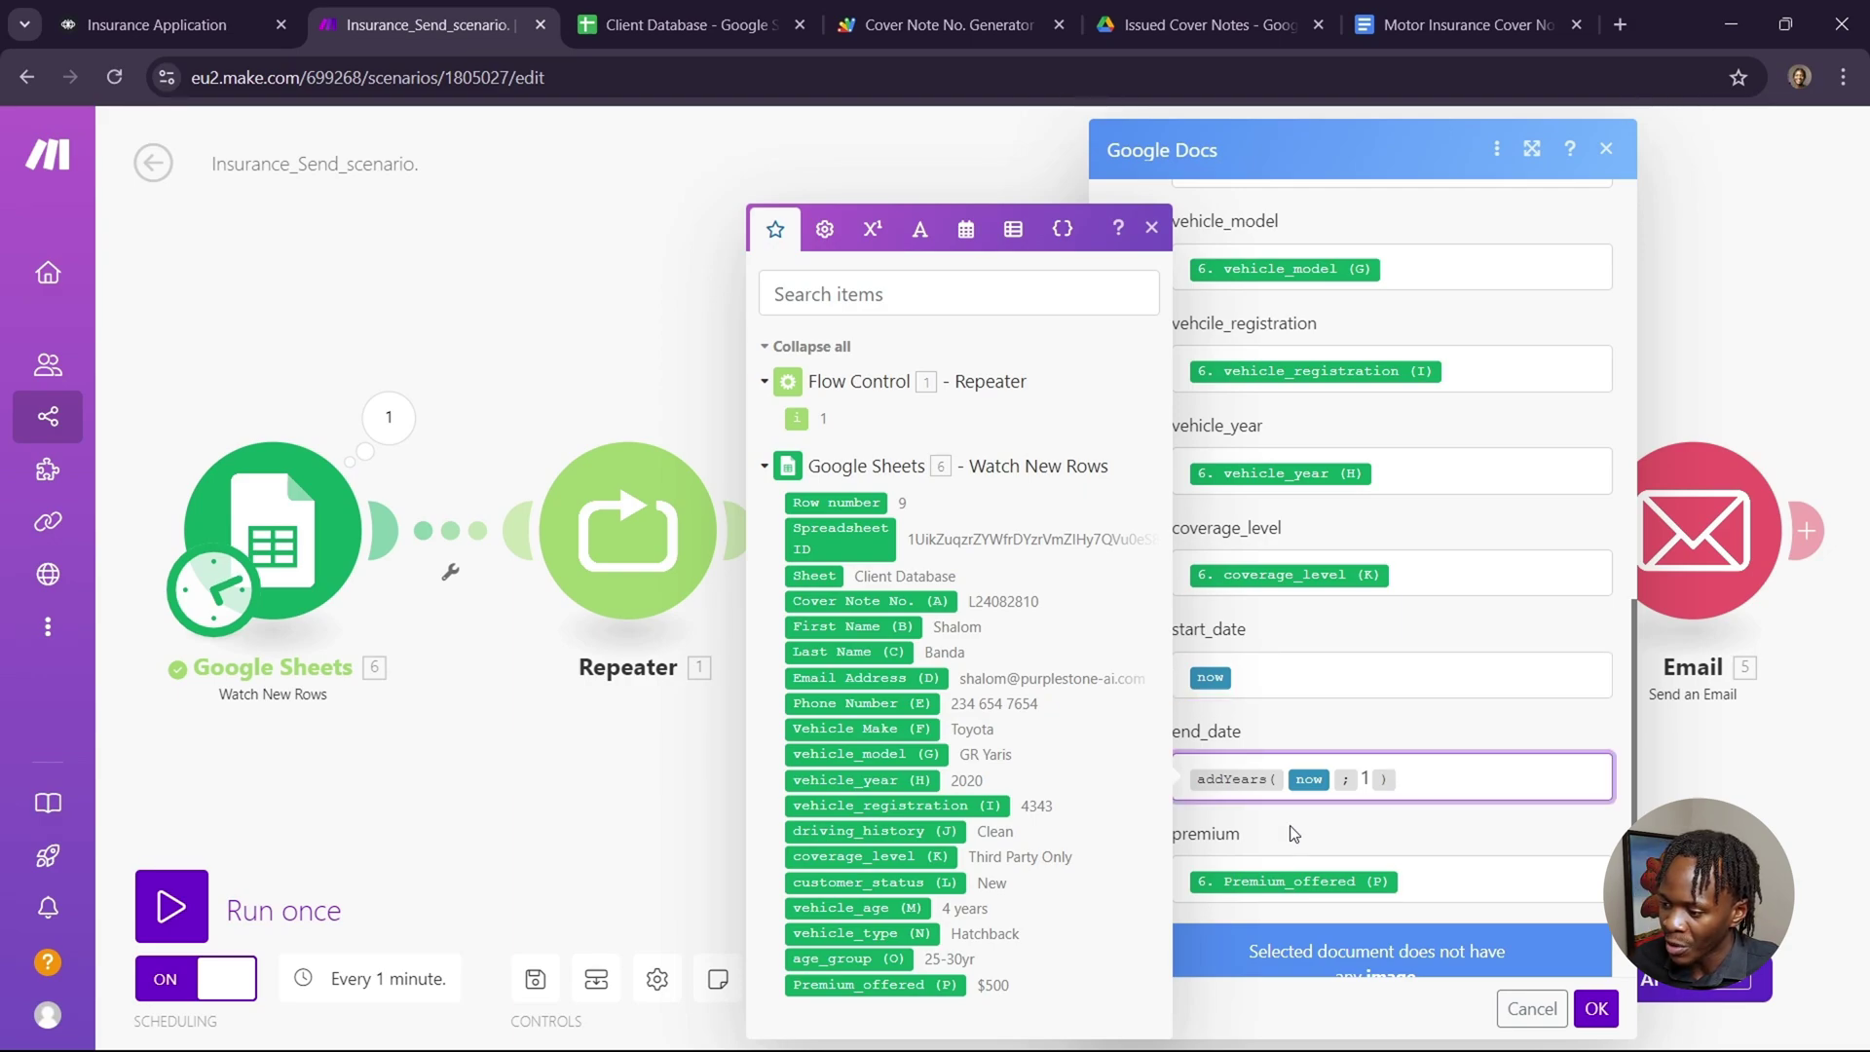
# Set end_date to addYears(now; 1) using the date and time functions.
pyautogui.click(967, 232)
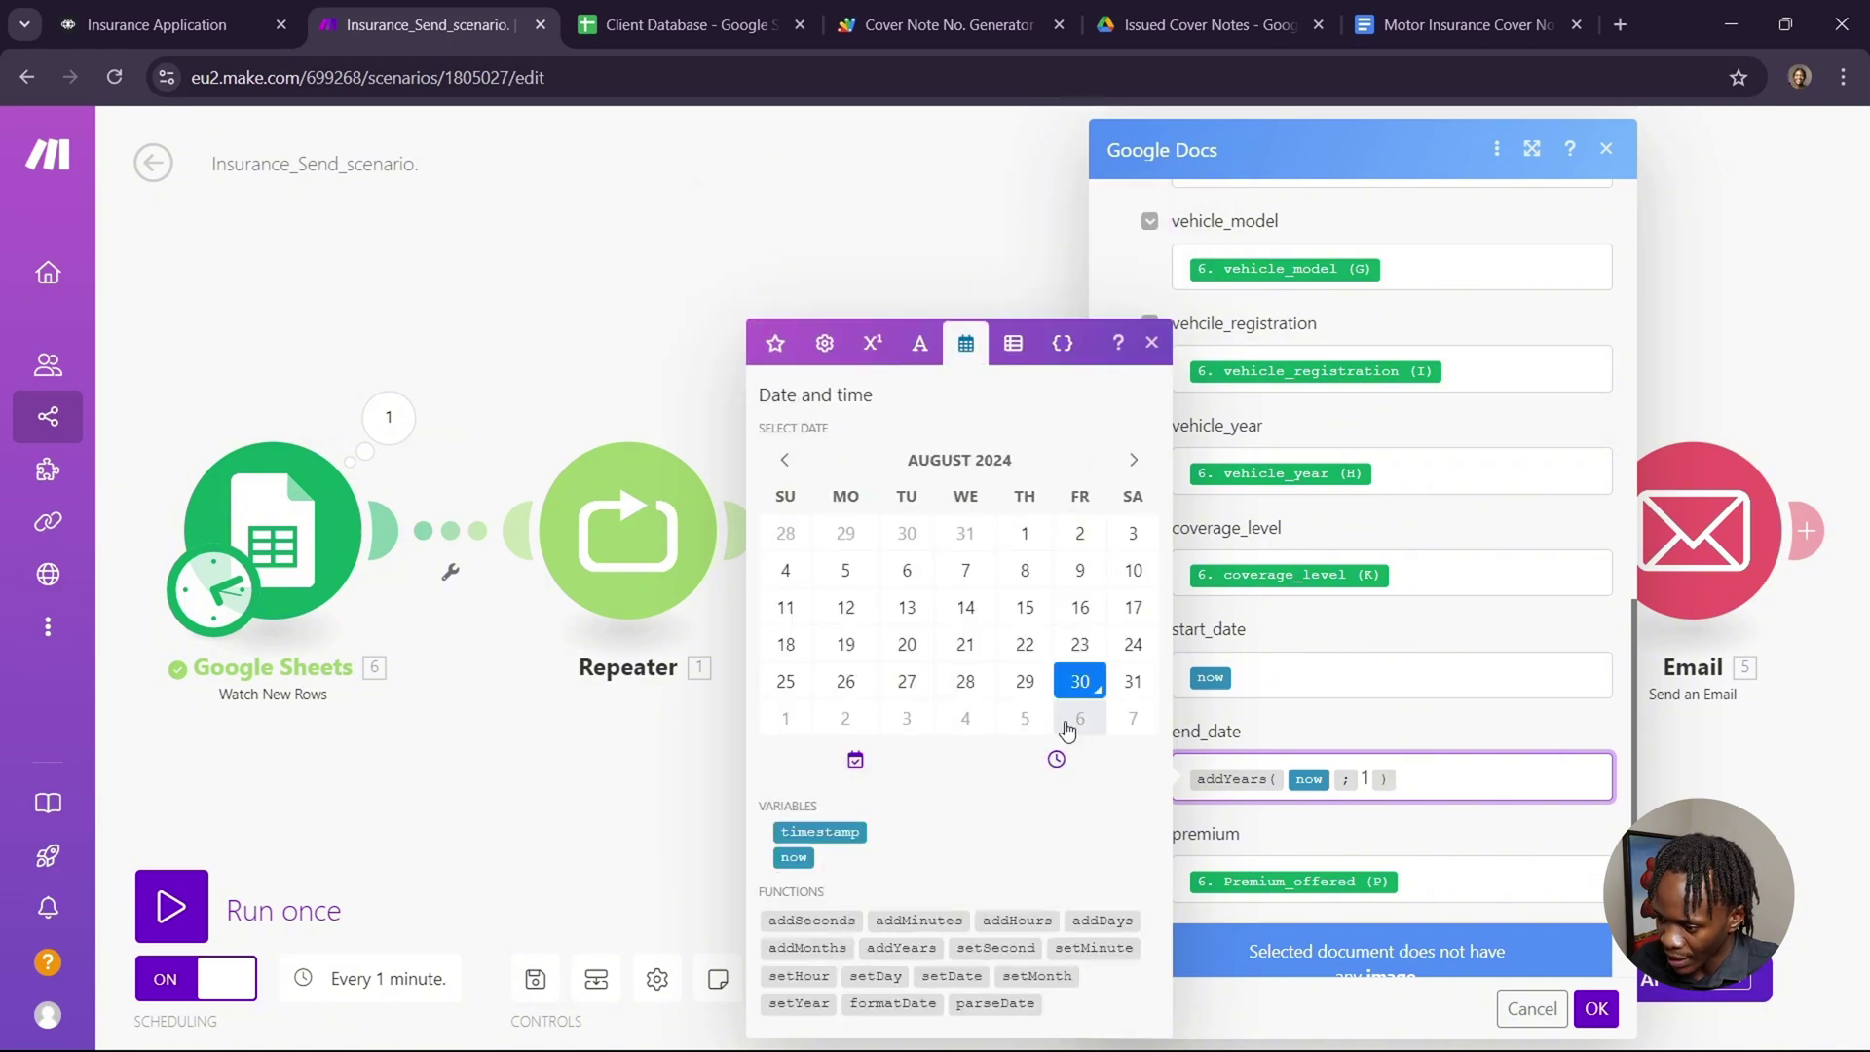
pyautogui.moveTo(915, 948)
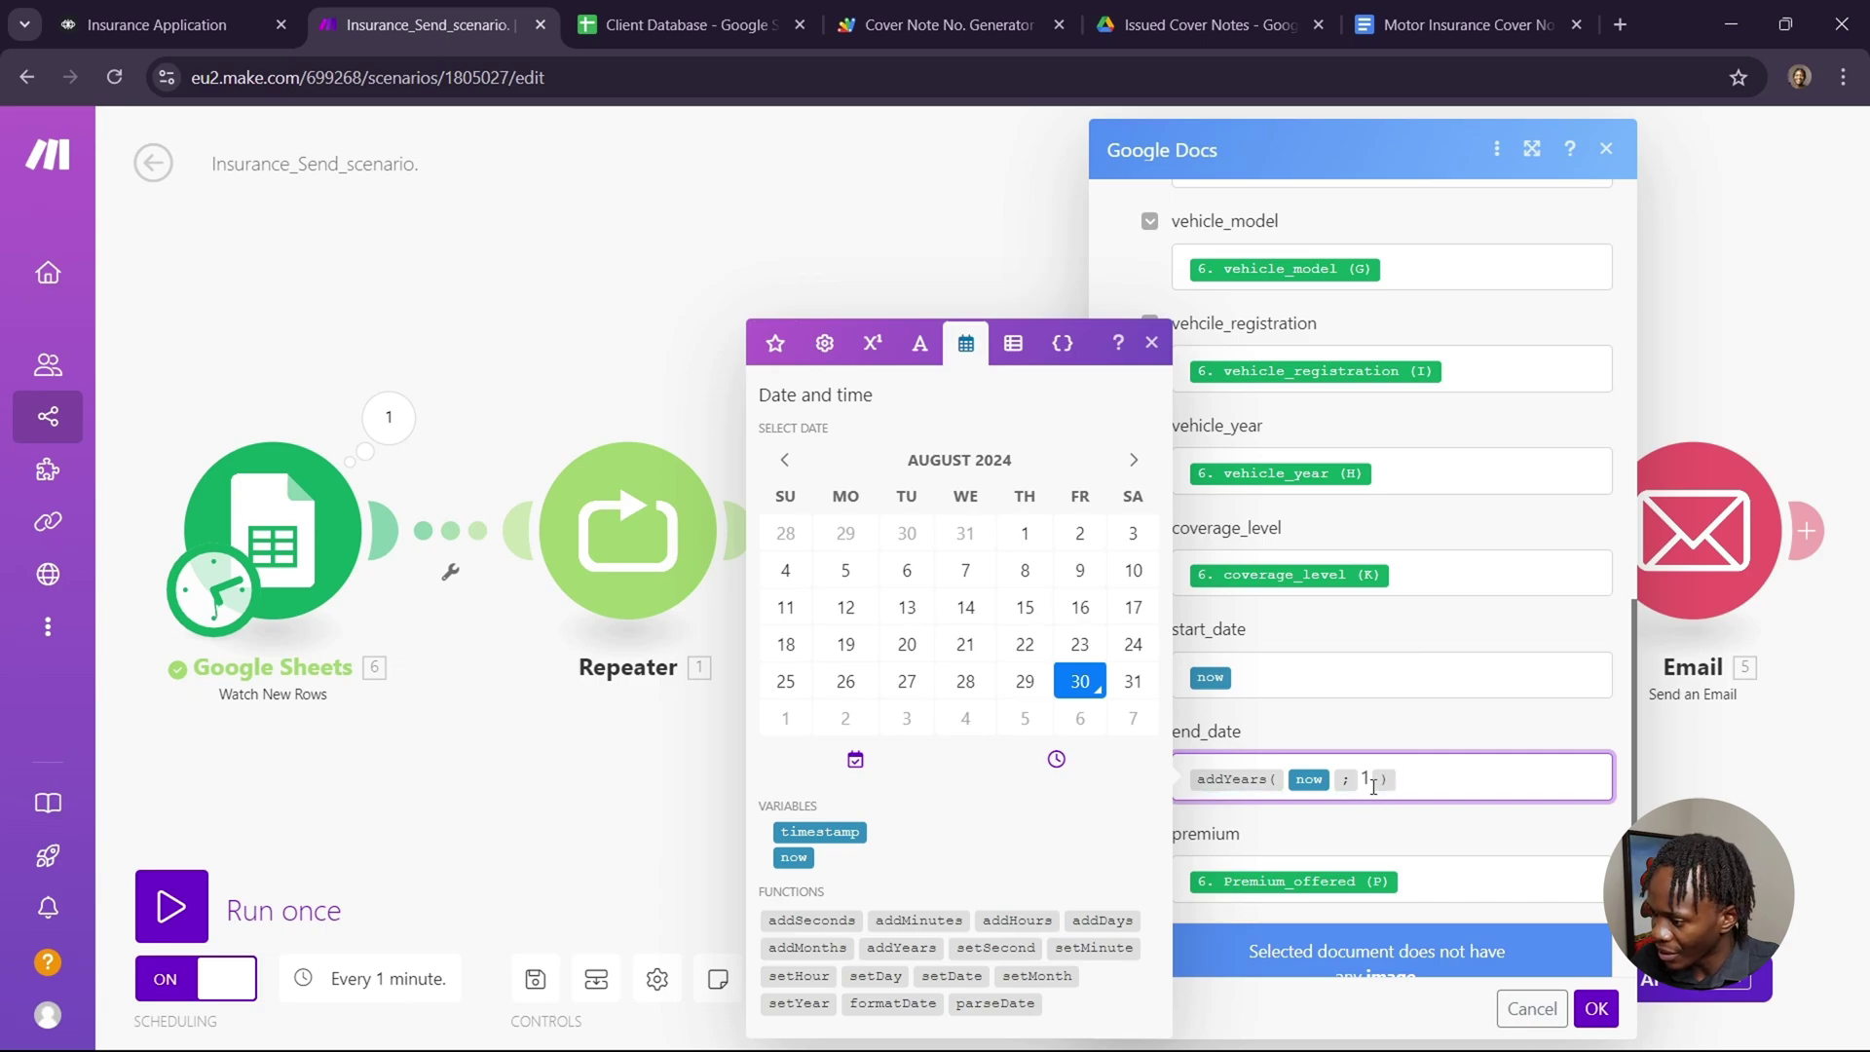
pyautogui.moveTo(1372, 782)
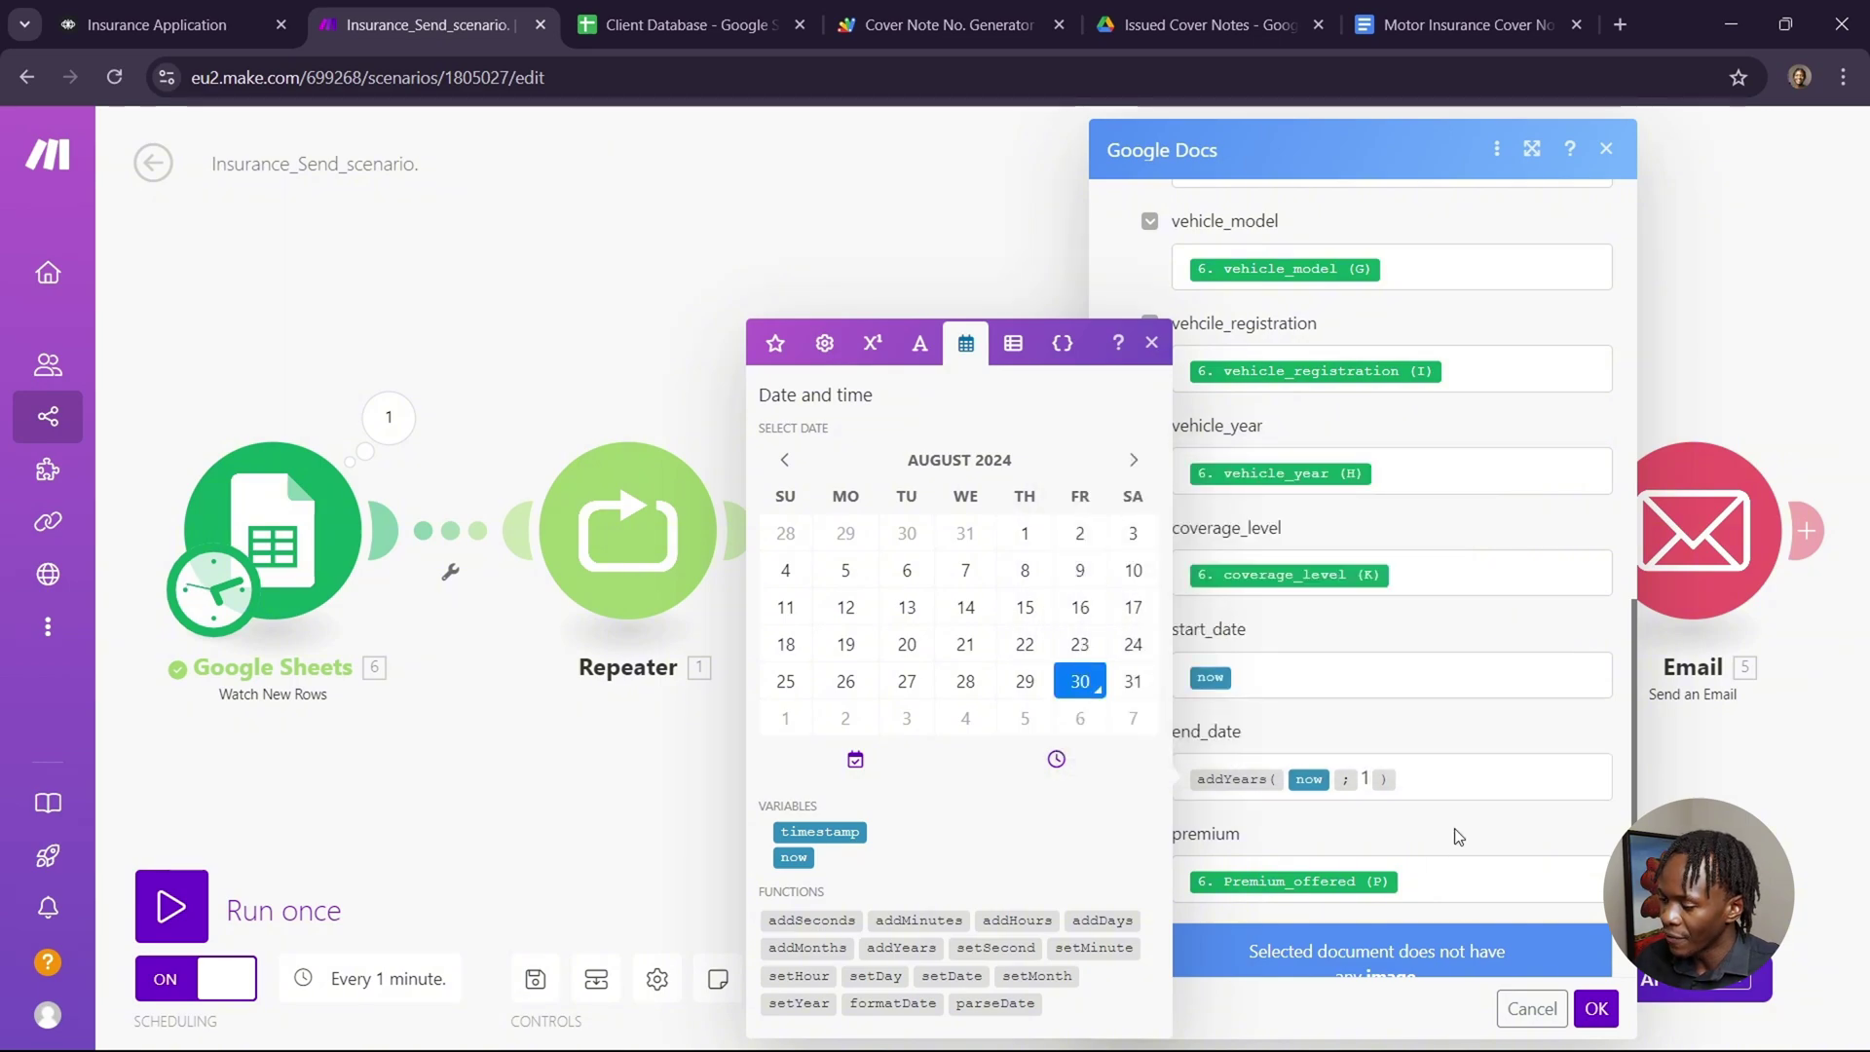
pyautogui.scroll(-1, 1456, 823)
pyautogui.scroll(-2, 1432, 748)
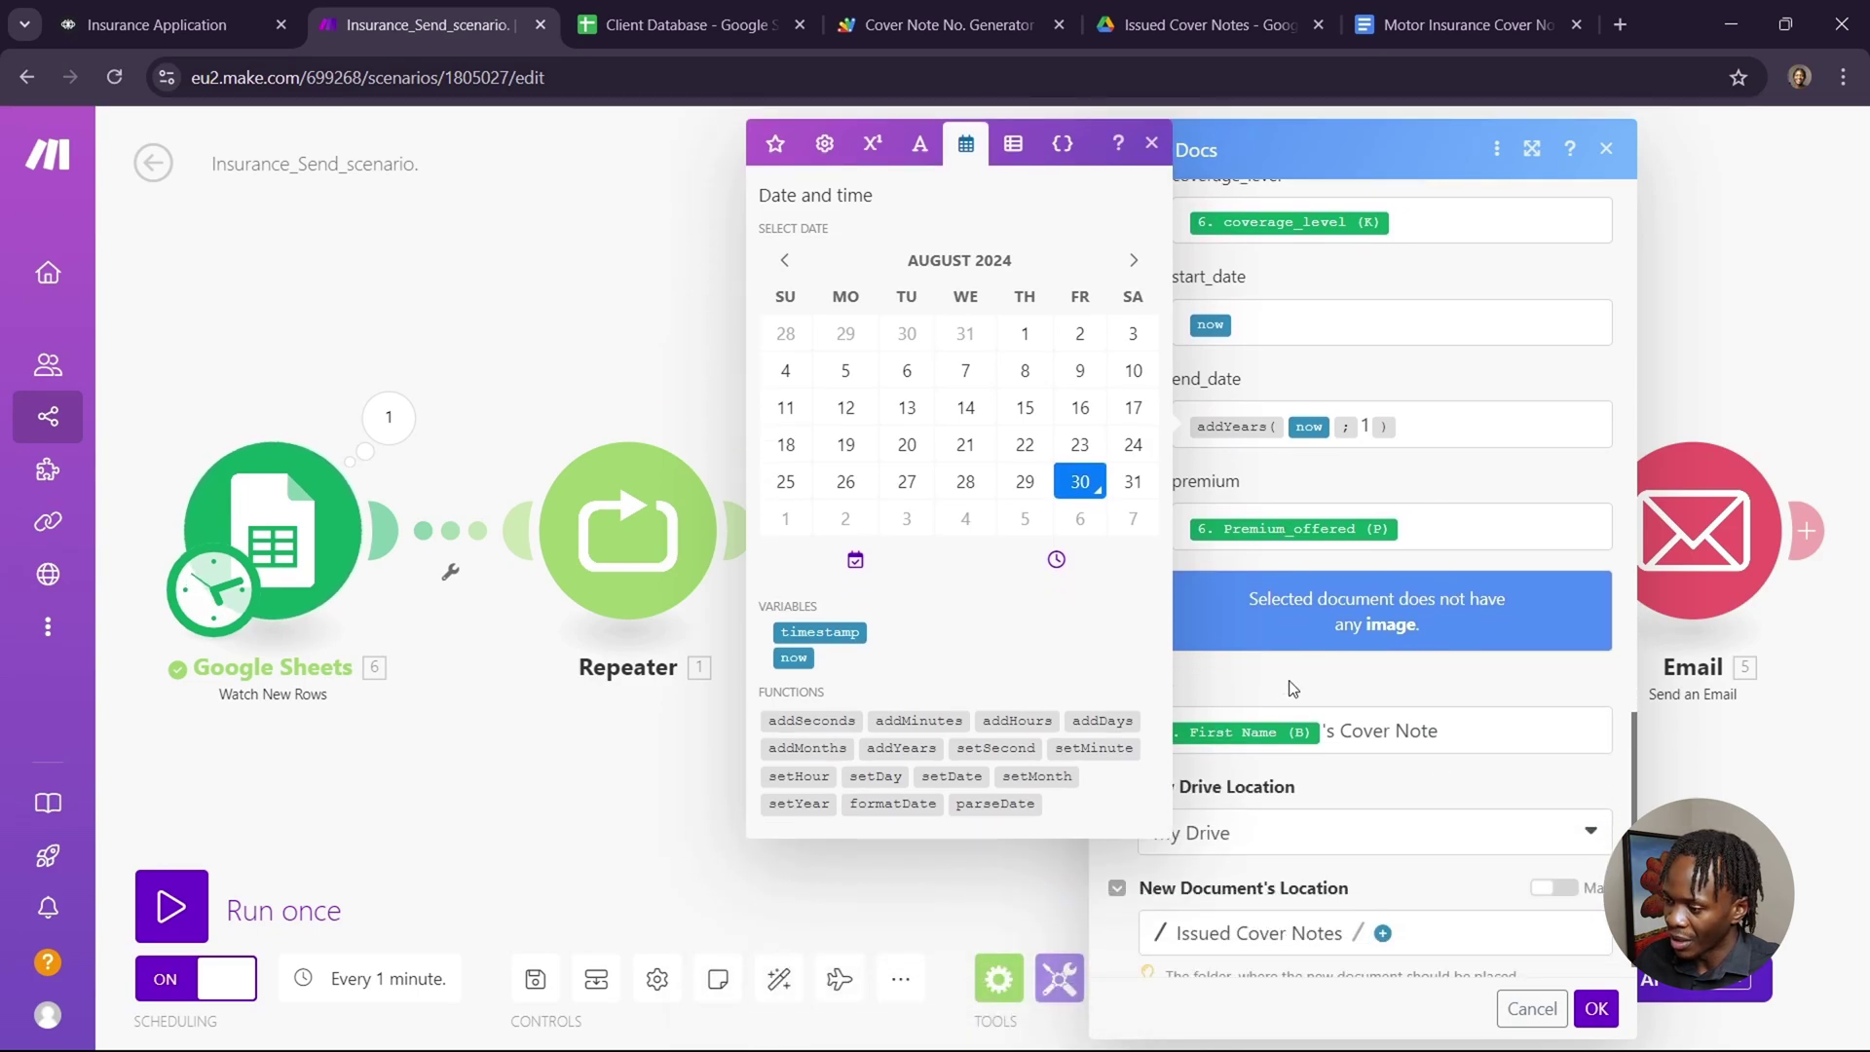
# Save the mappings, reopen the template module at Title and location, and check the Issued Cover Notes folder.
pyautogui.click(1046, 862)
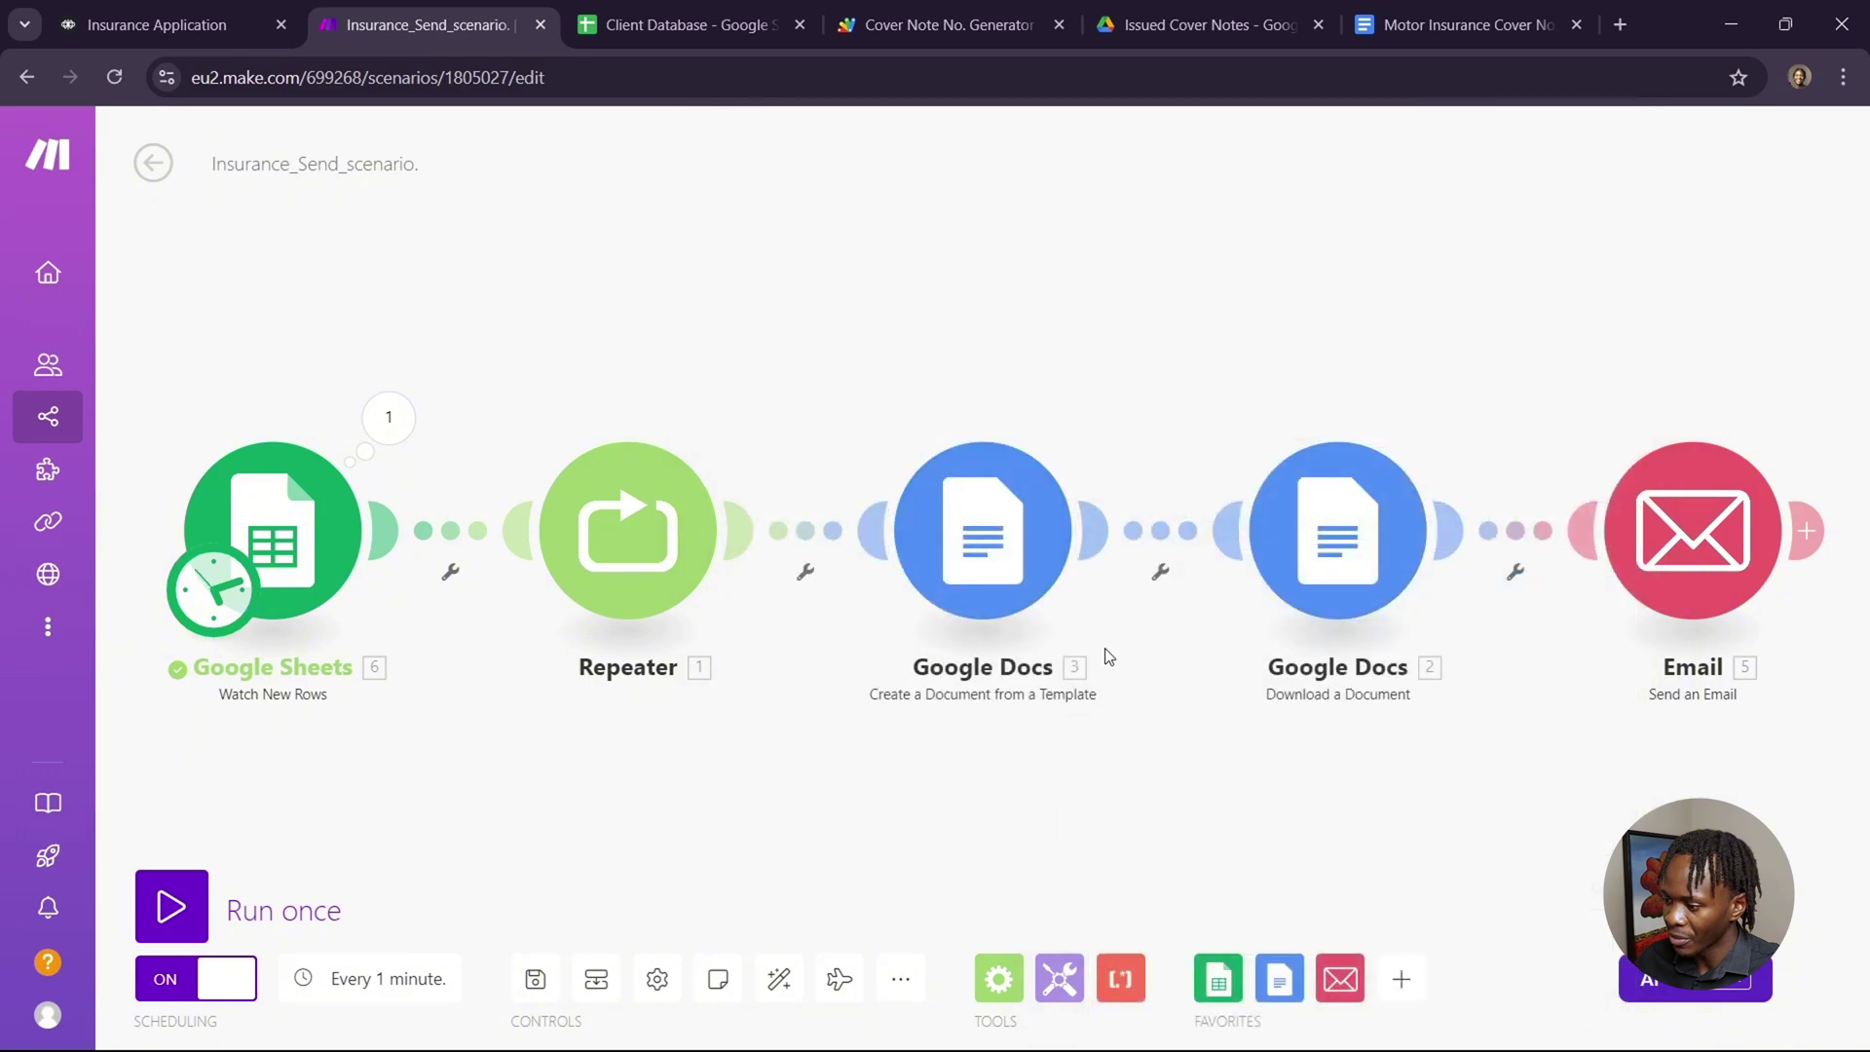
pyautogui.click(991, 555)
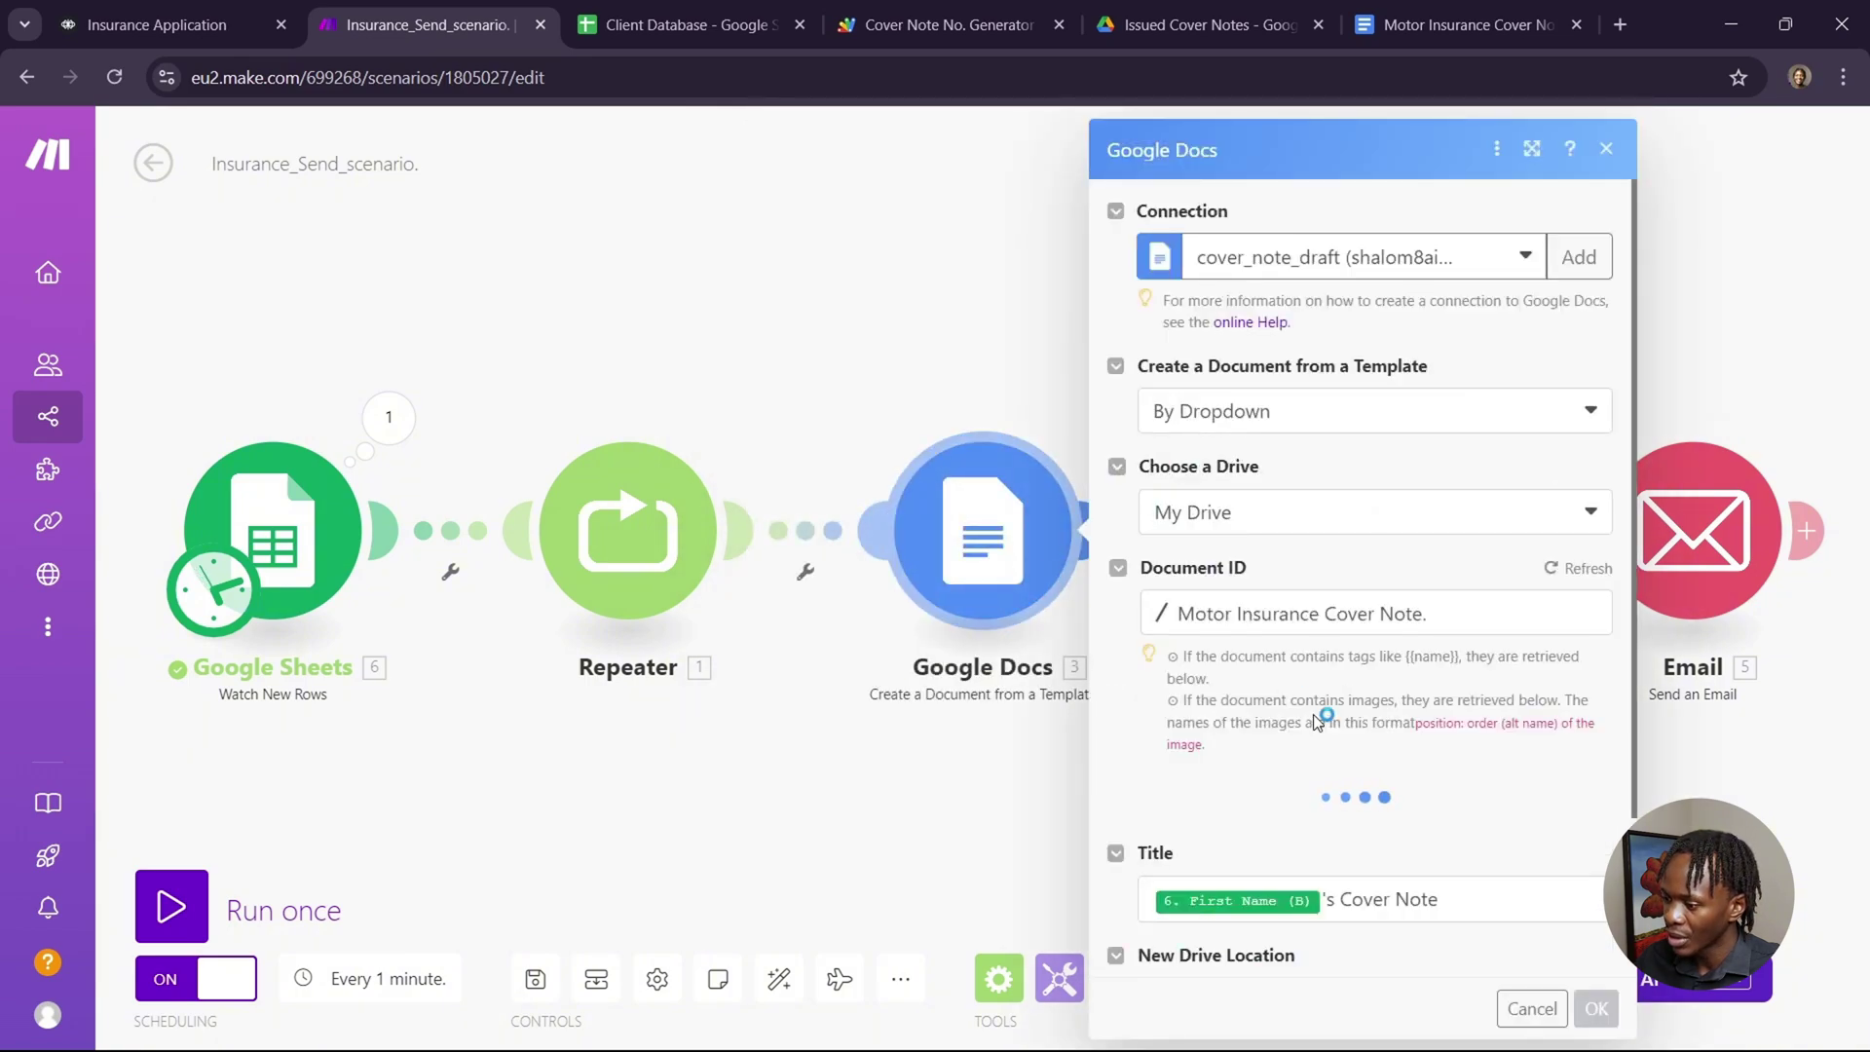
pyautogui.scroll(-2, 1317, 718)
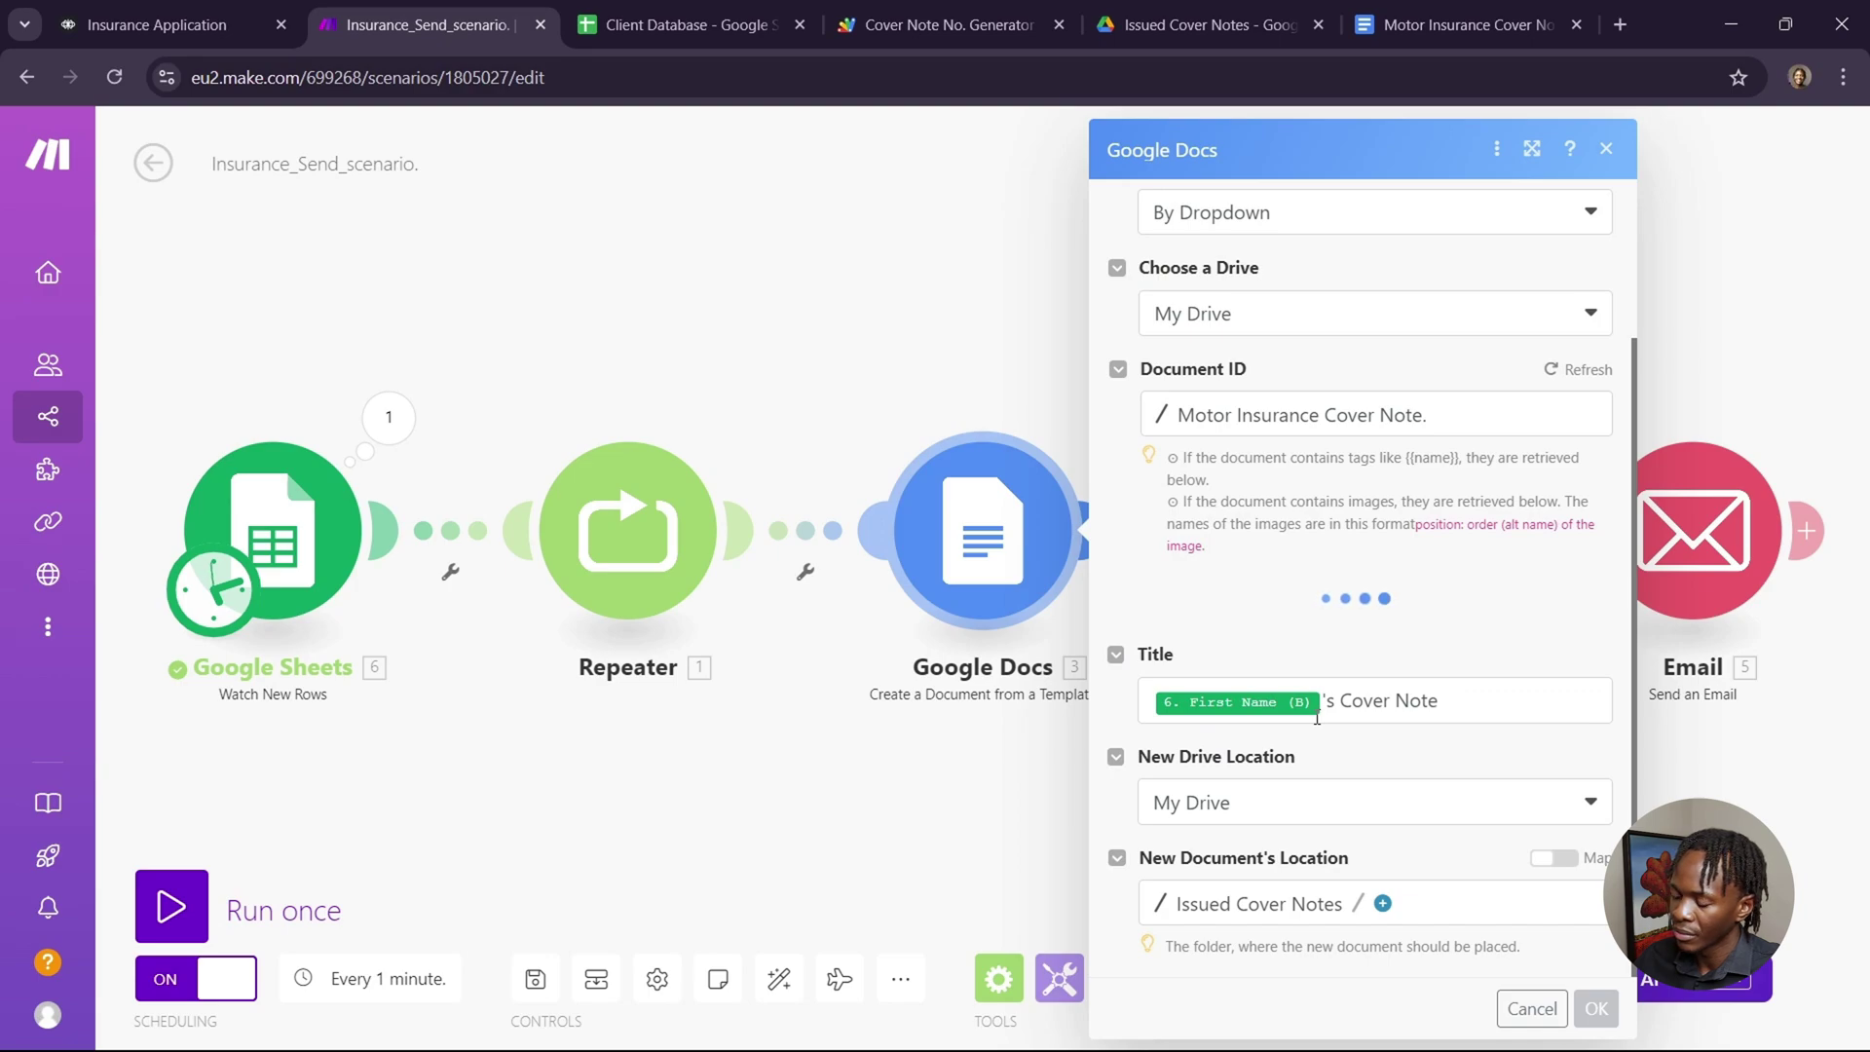
pyautogui.scroll(-10, 1319, 723)
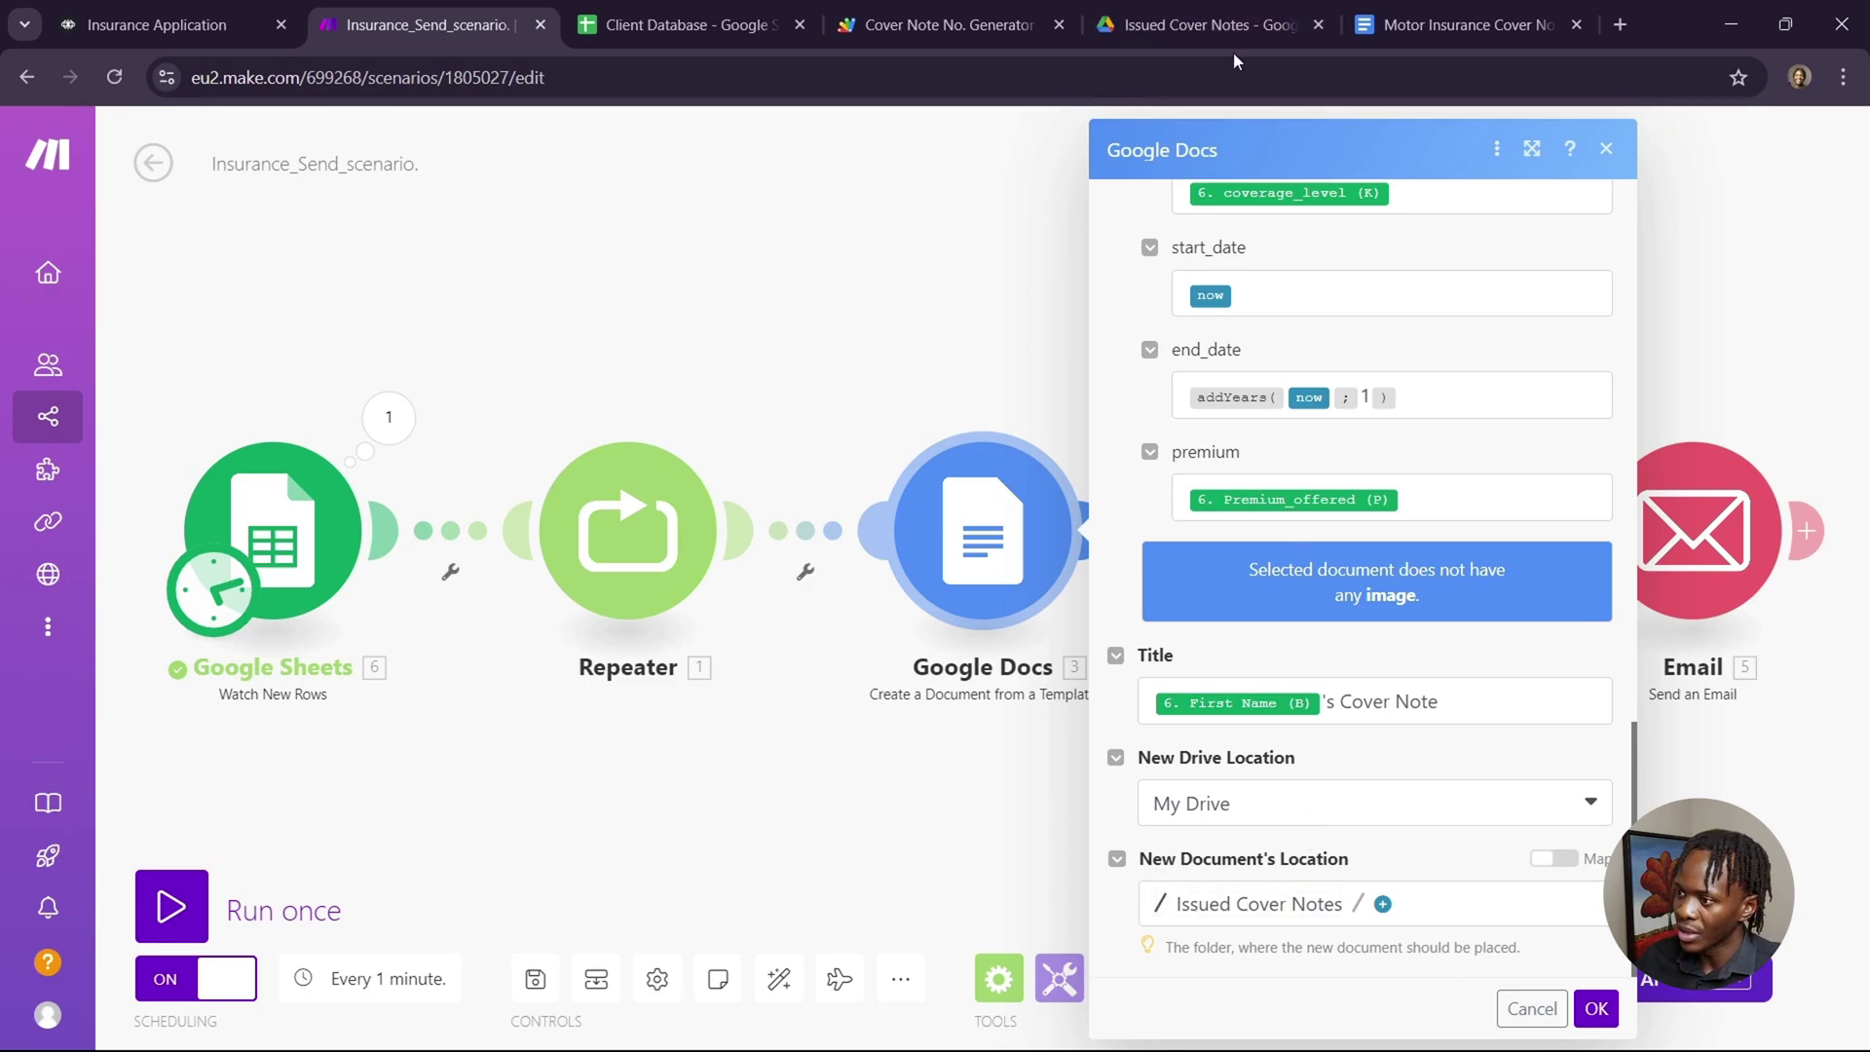
pyautogui.click(1202, 31)
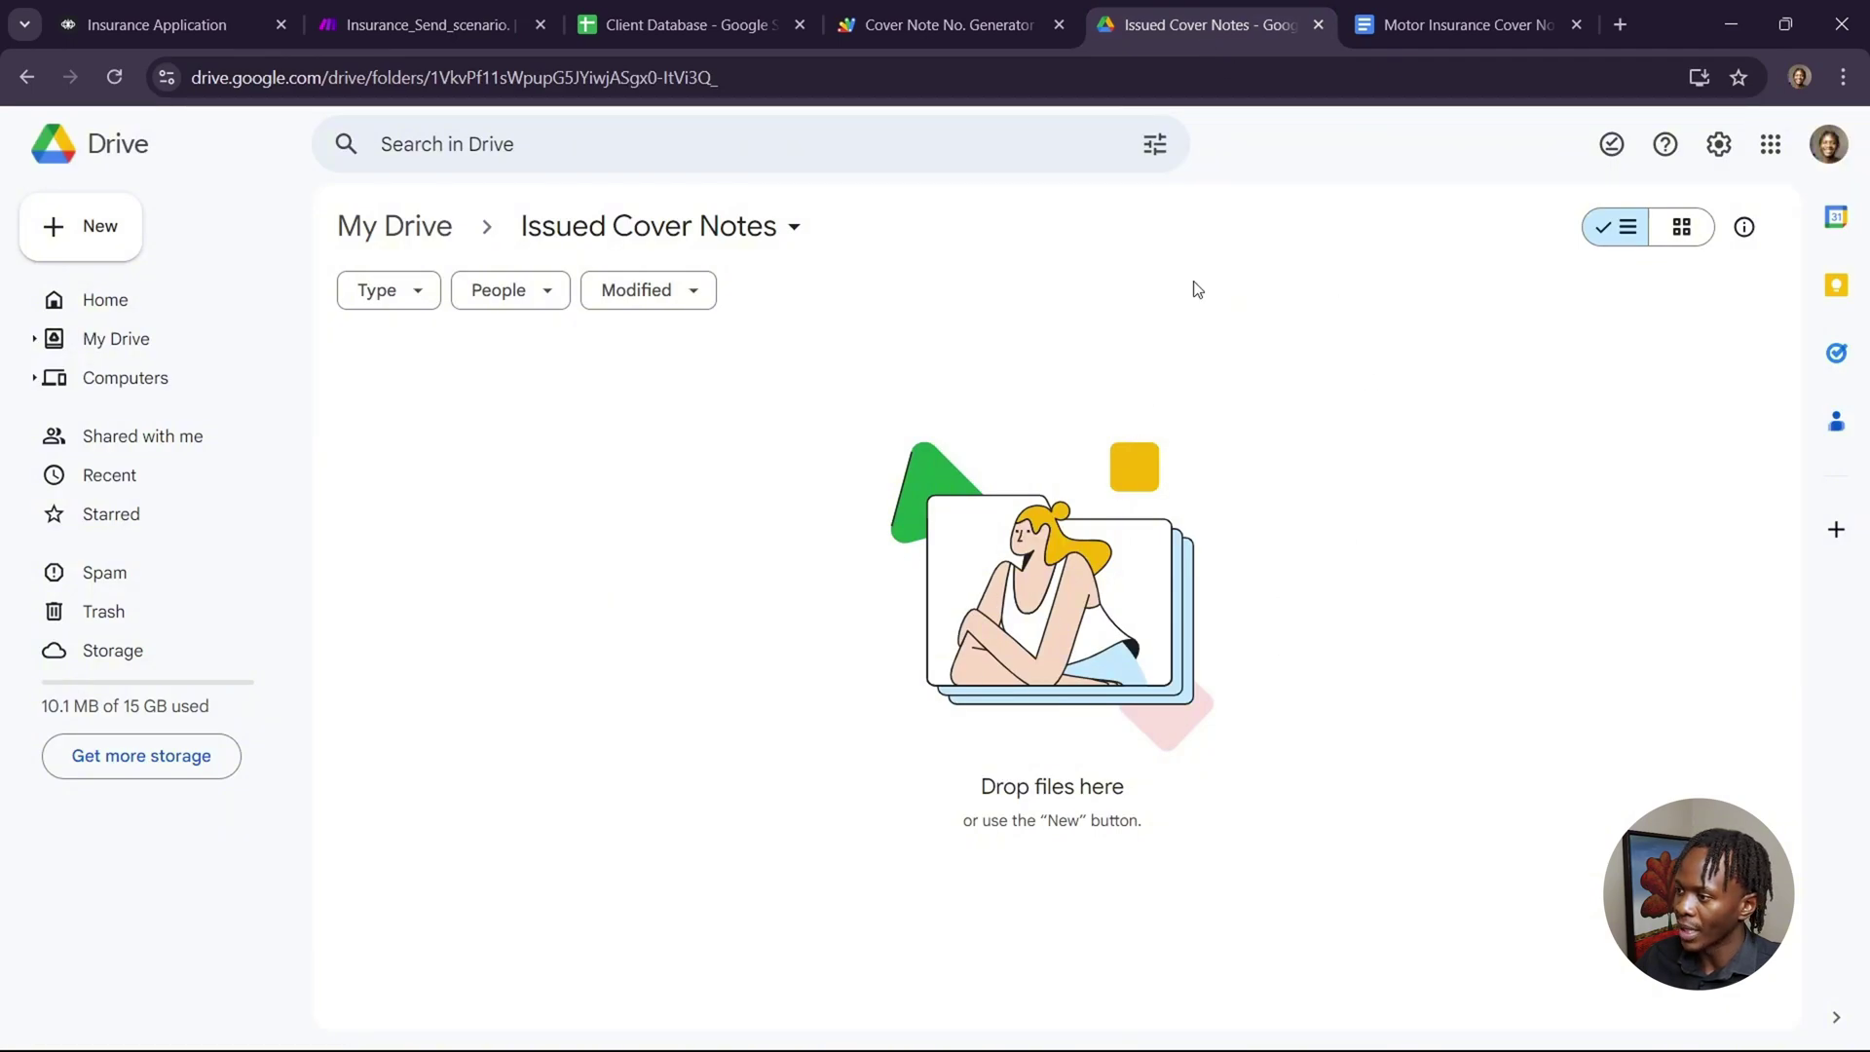
pyautogui.click(456, 24)
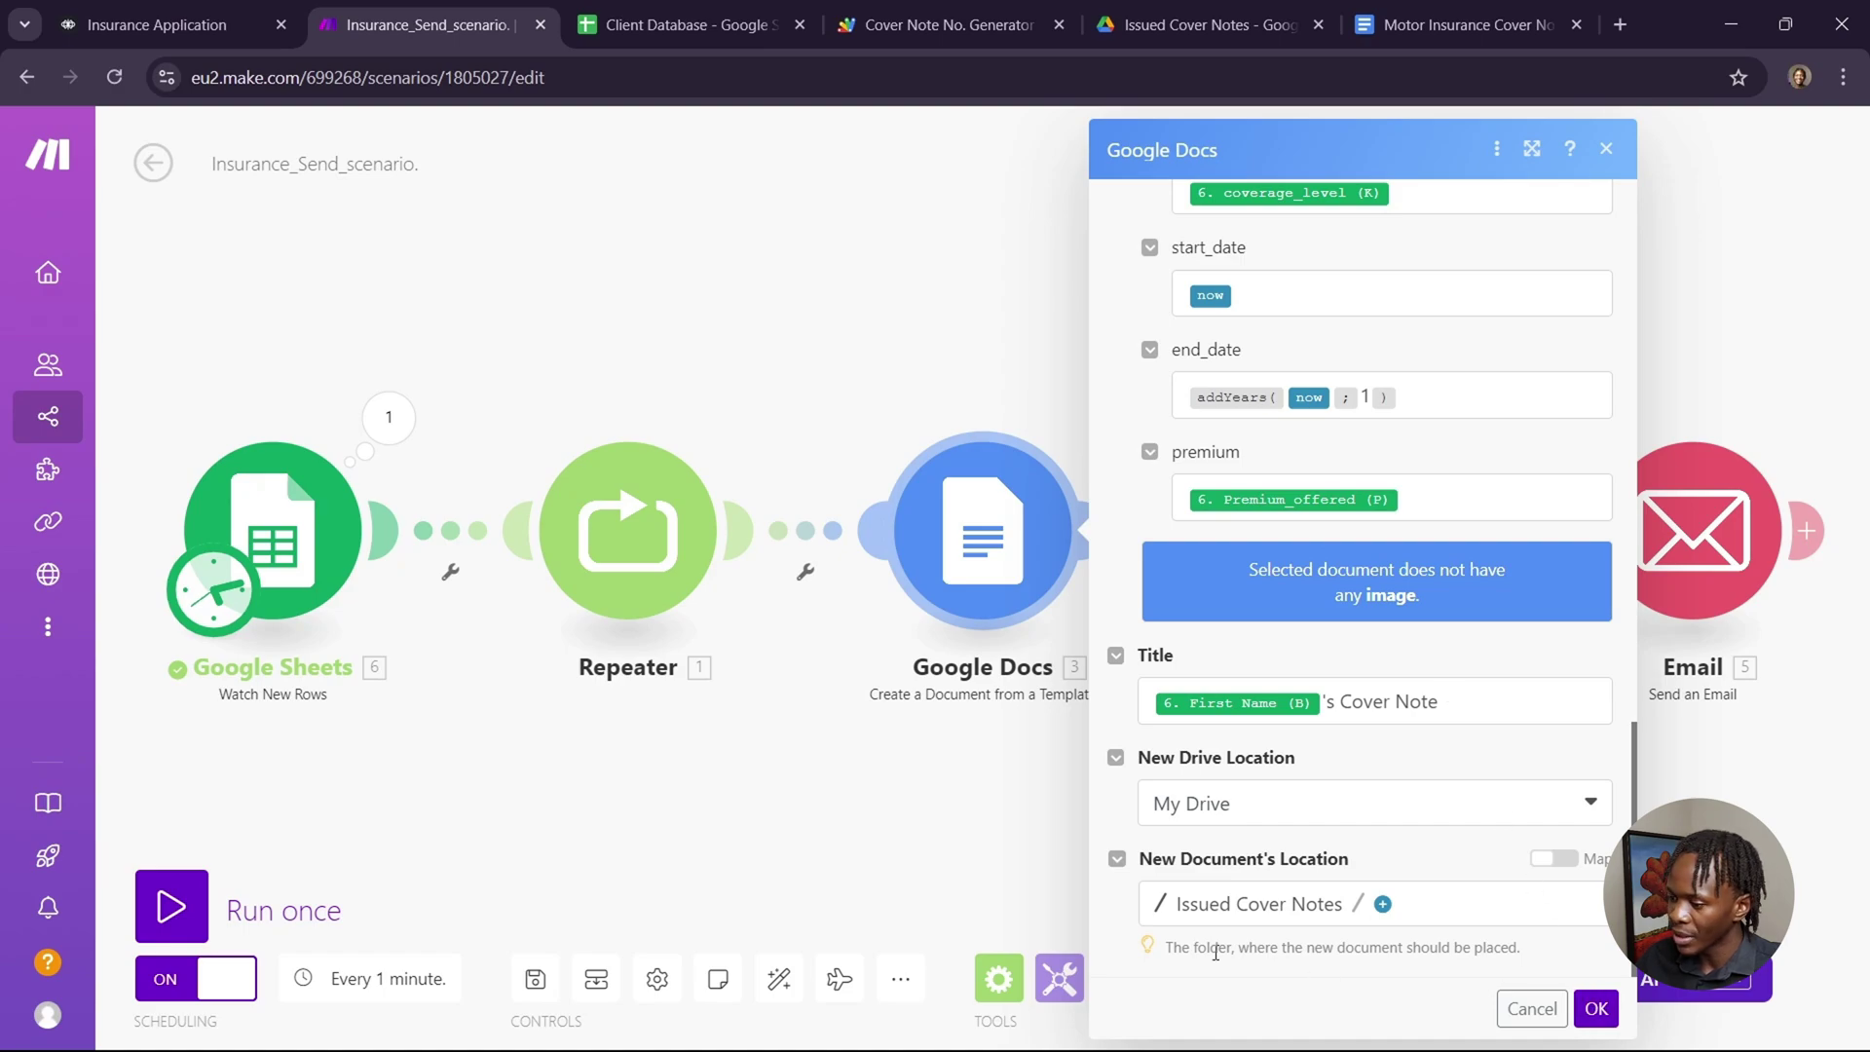
# Confirm the Download a Document module's Type is PDF Document, then close it.
pyautogui.click(937, 867)
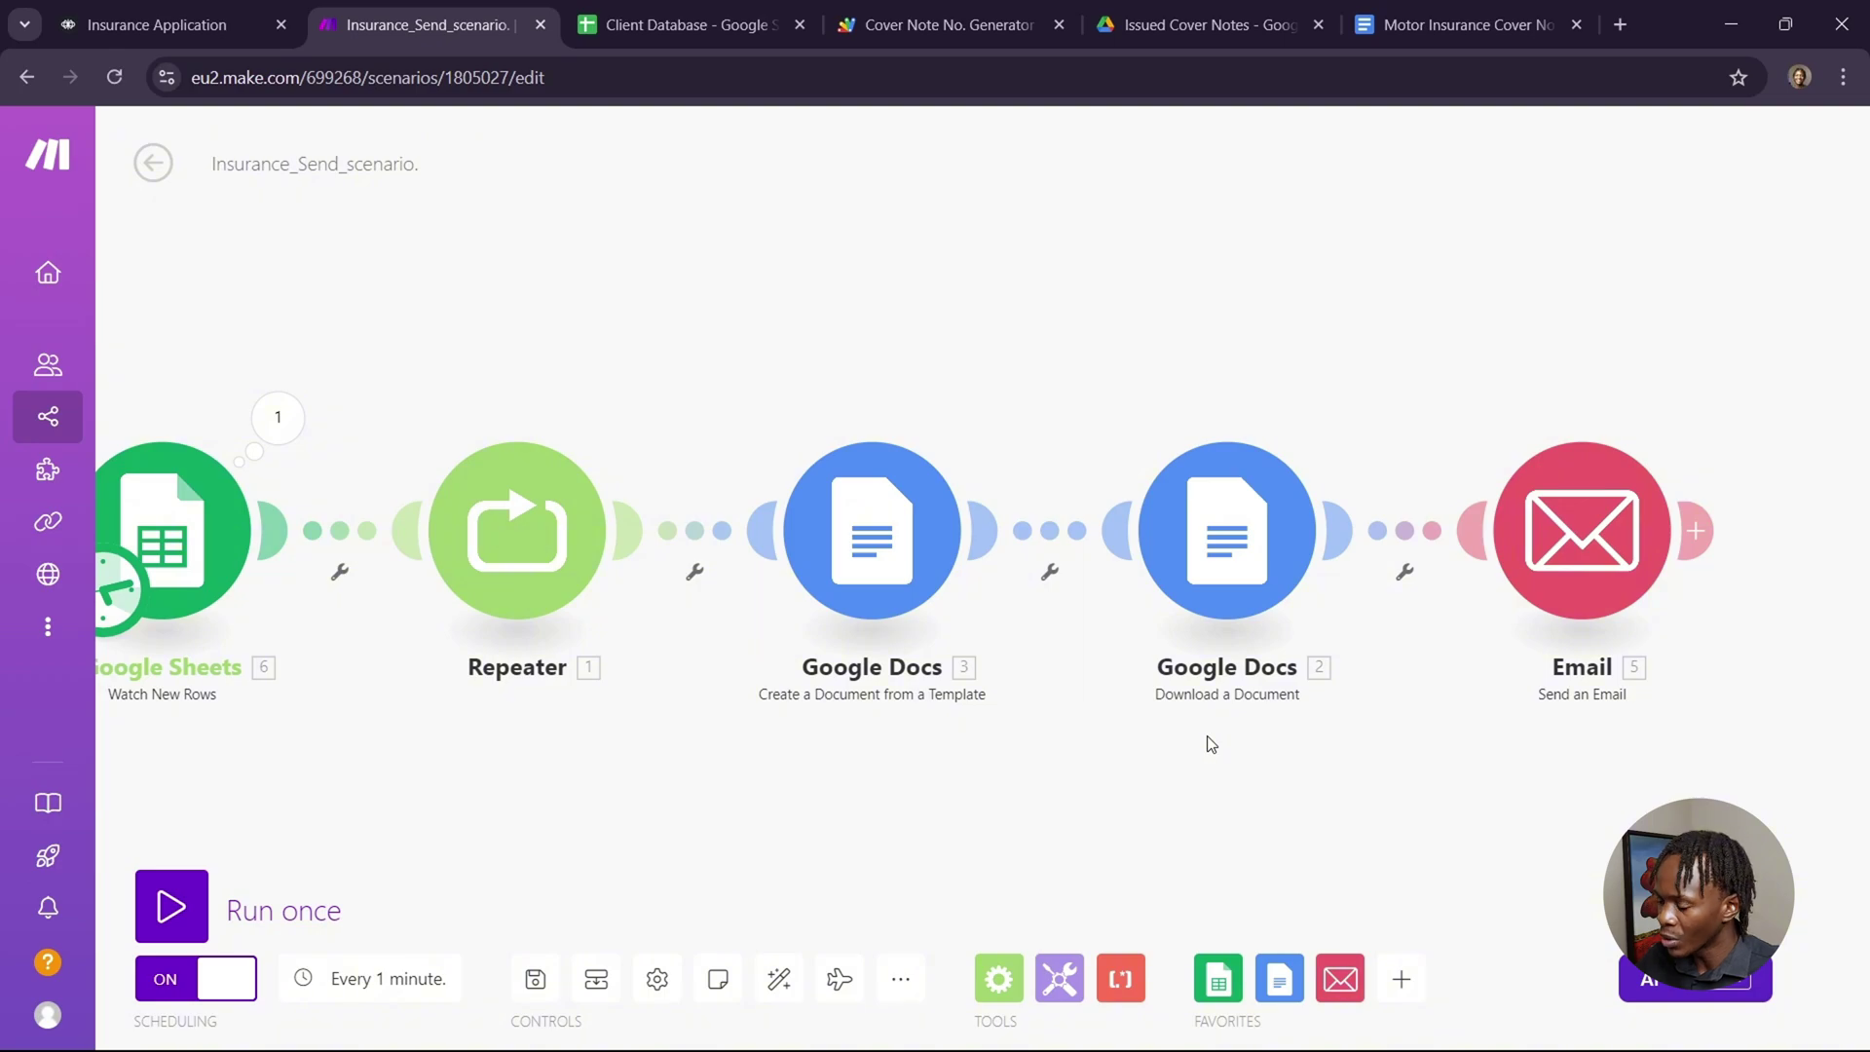
pyautogui.click(1257, 531)
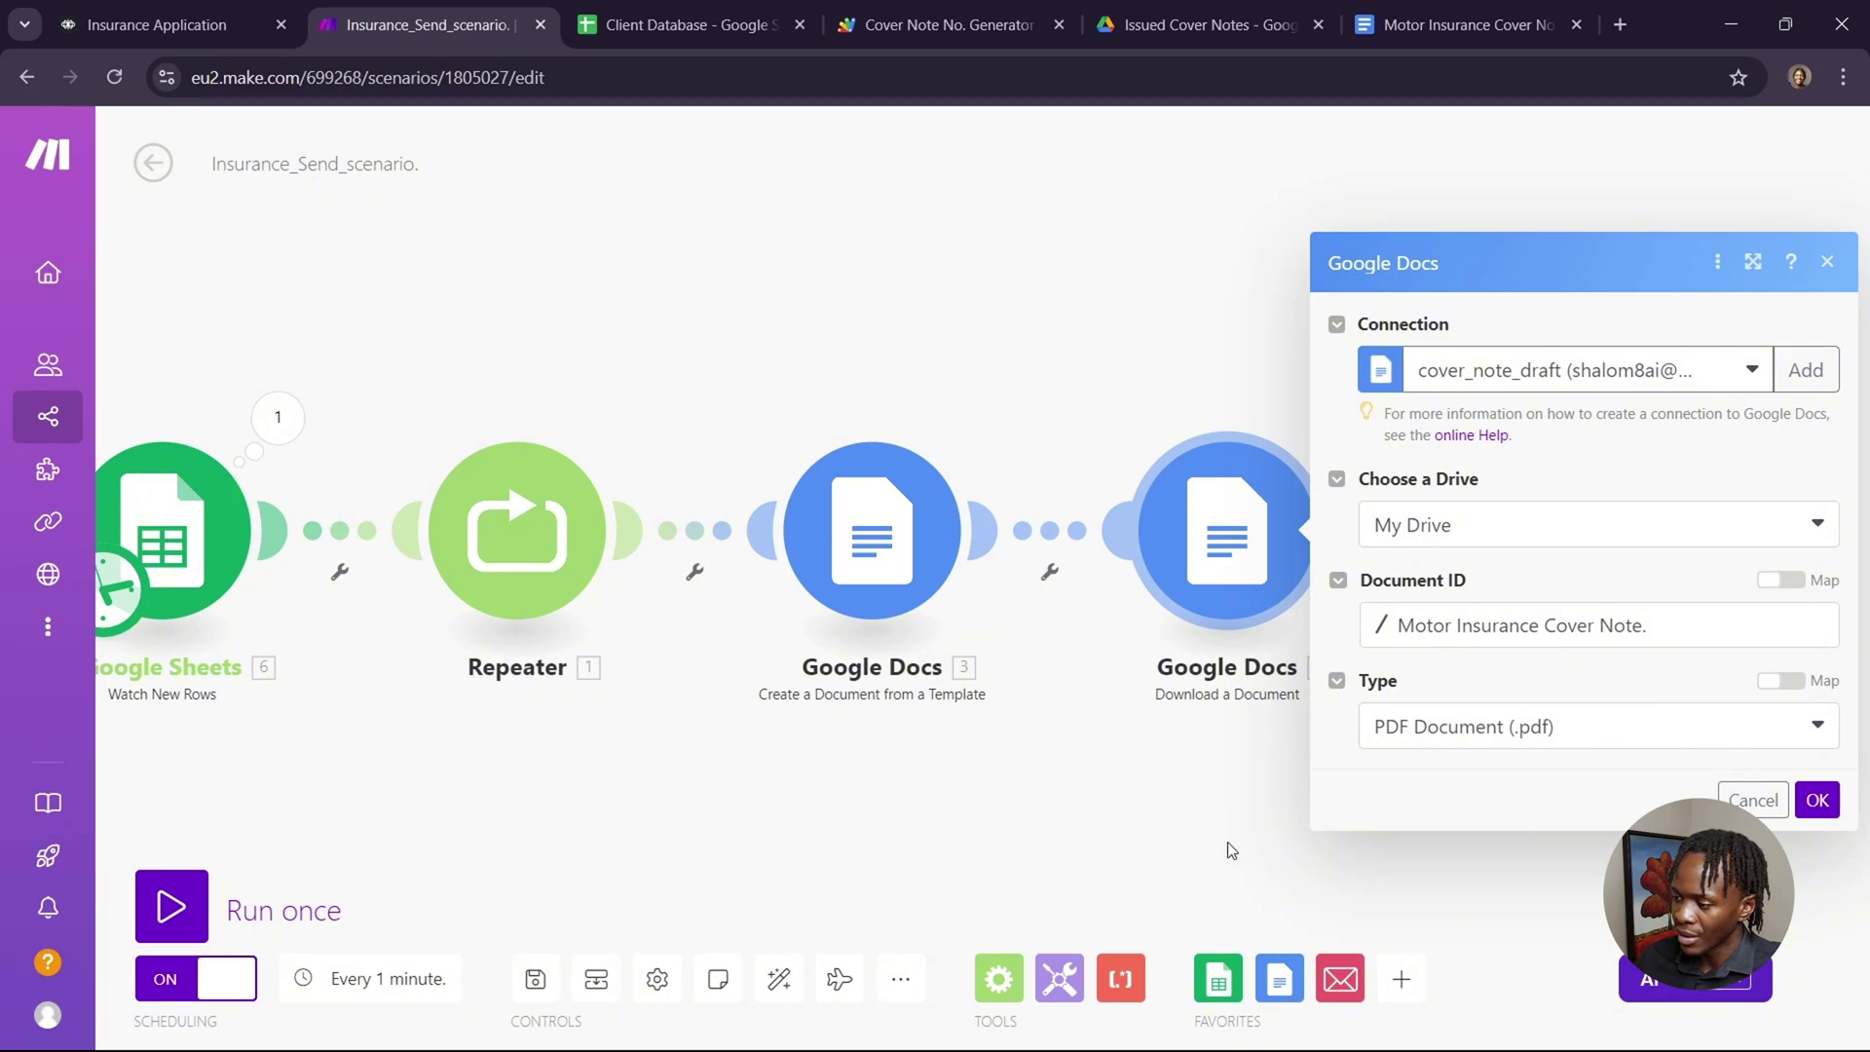
pyautogui.click(1182, 840)
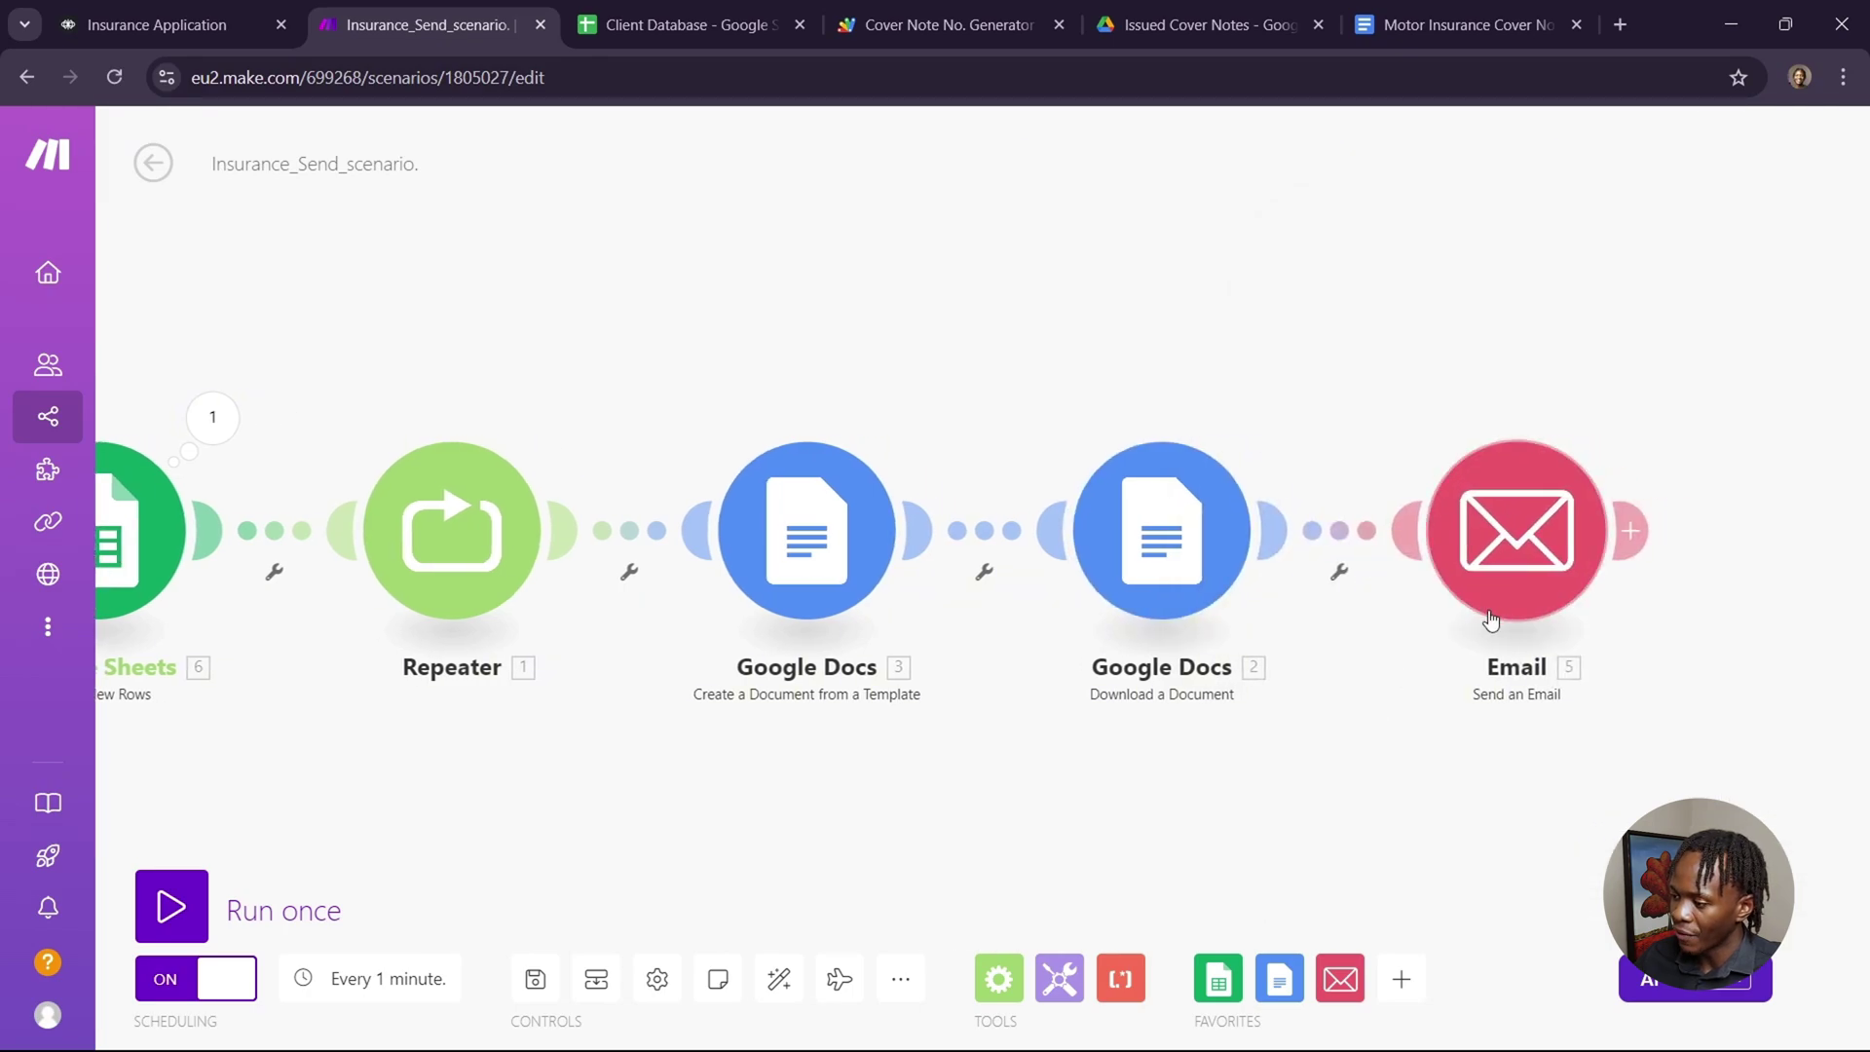
# Review the Email module: recipient Email Address, subject 'Your Cover Note', content and attached document.
pyautogui.click(1527, 577)
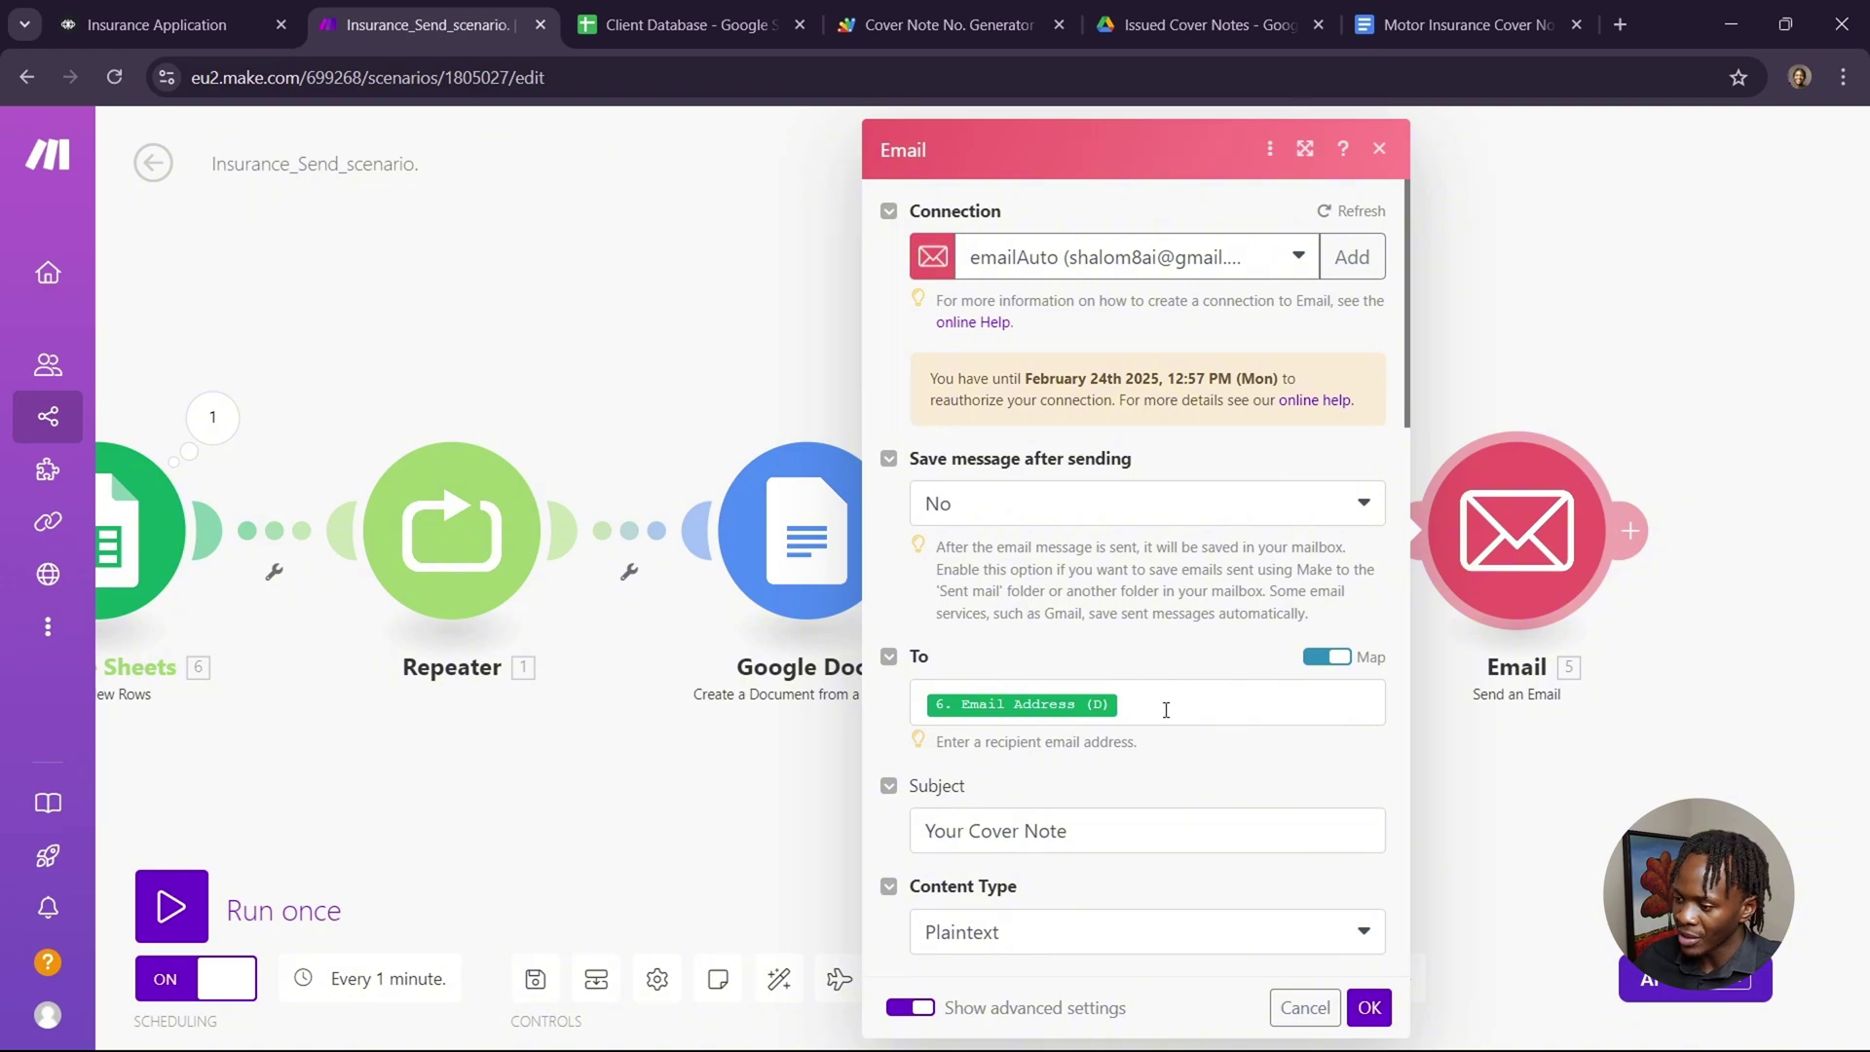
pyautogui.click(1168, 710)
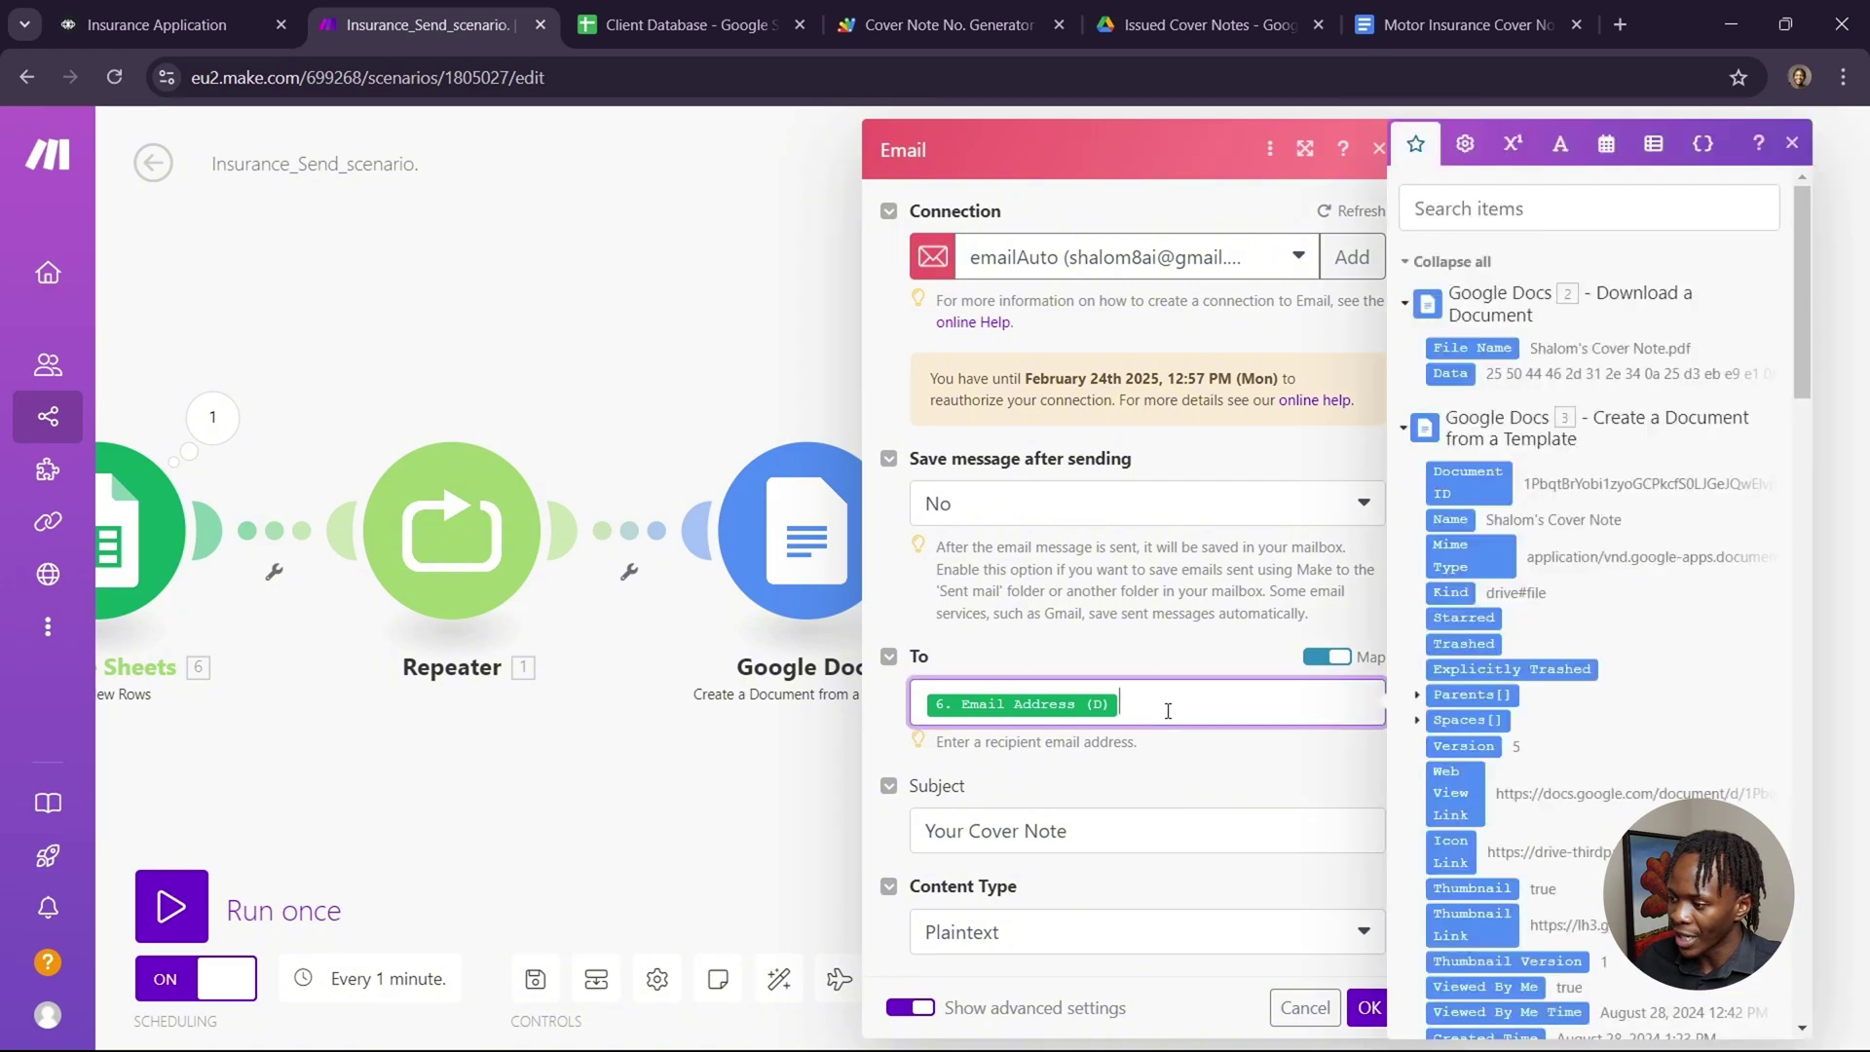
pyautogui.scroll(-15, 1567, 691)
pyautogui.scroll(-10, 1566, 691)
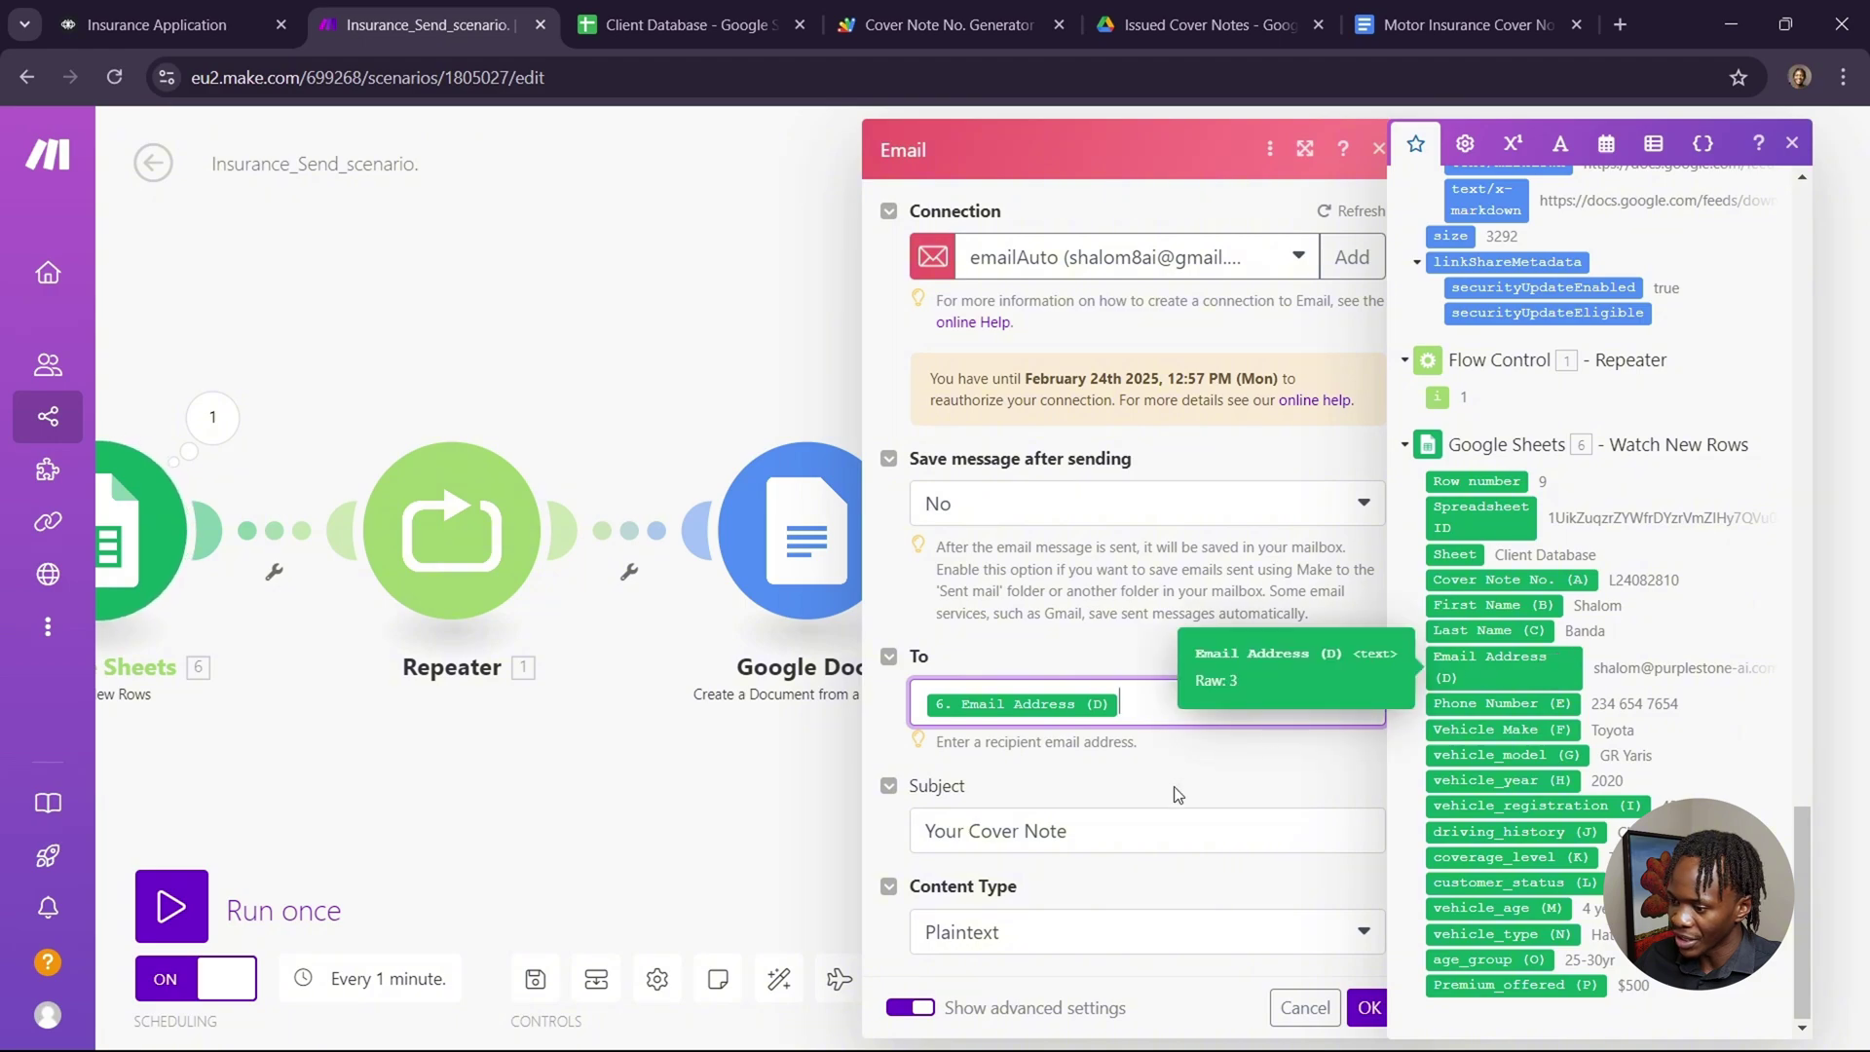
pyautogui.click(1159, 828)
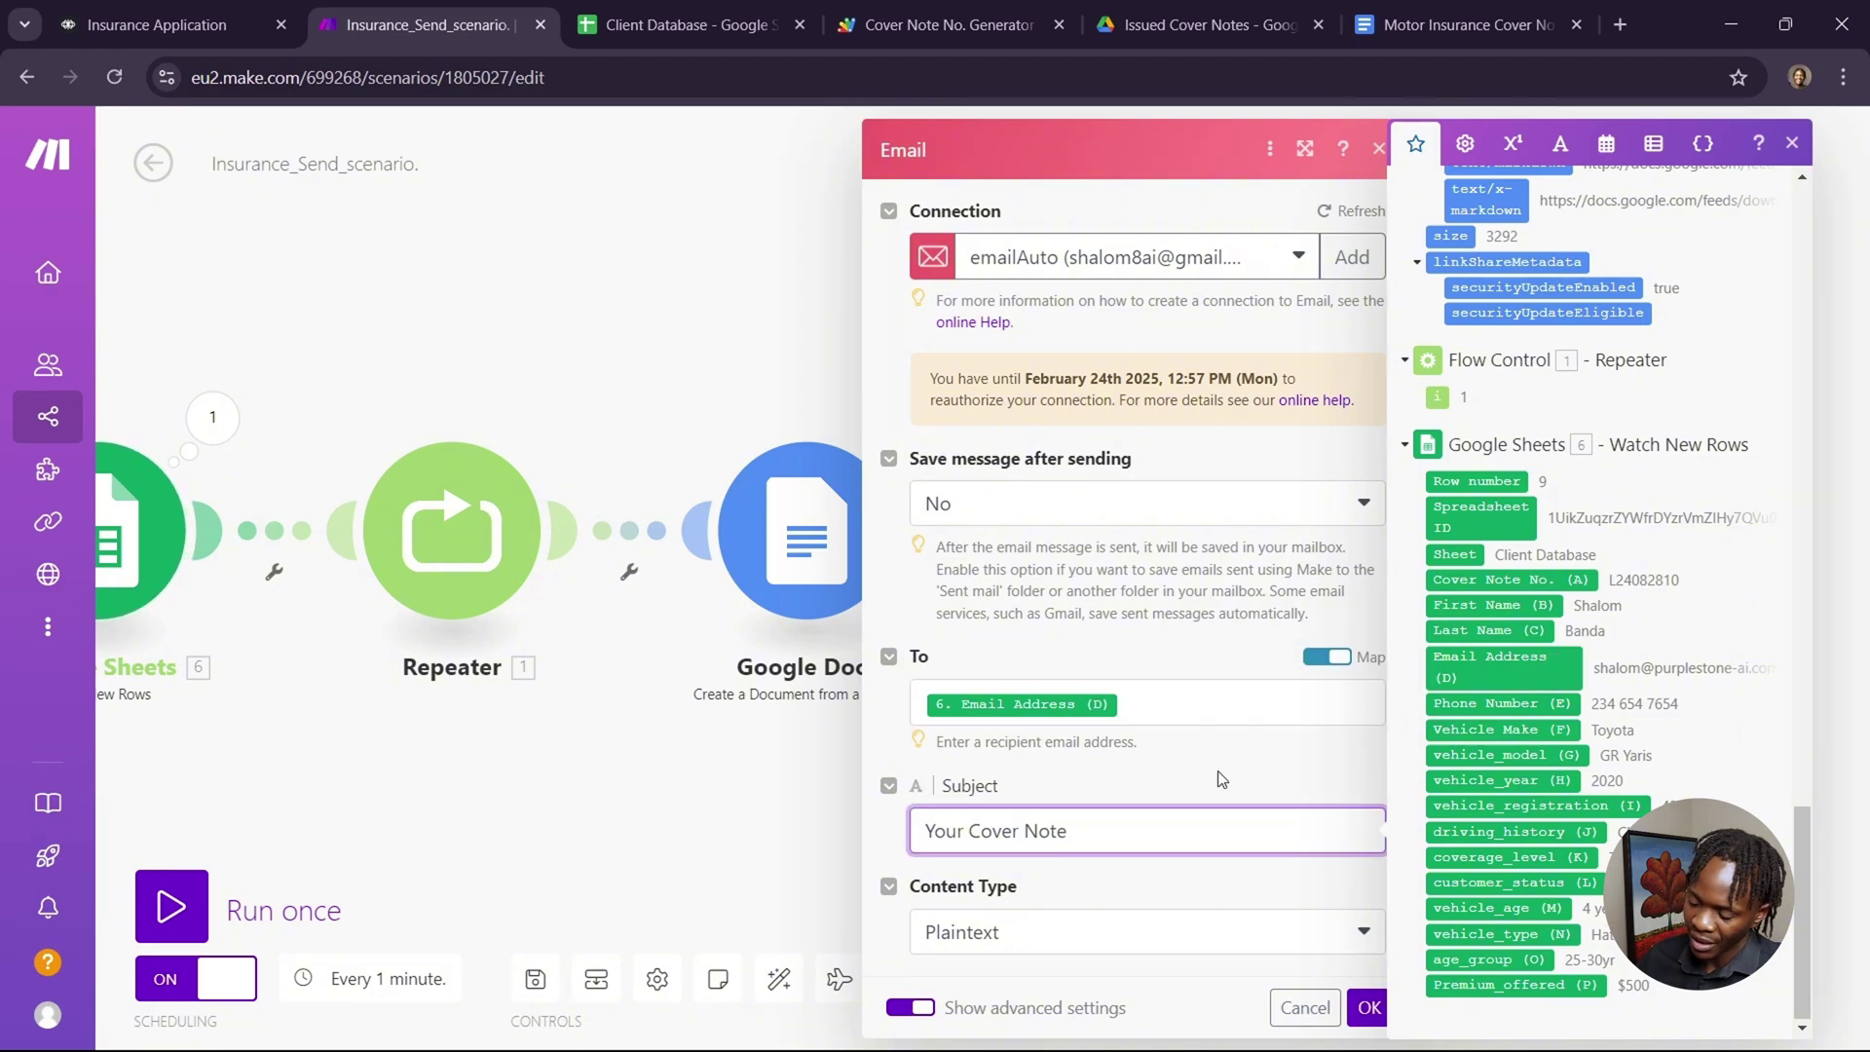
pyautogui.scroll(-3, 1218, 776)
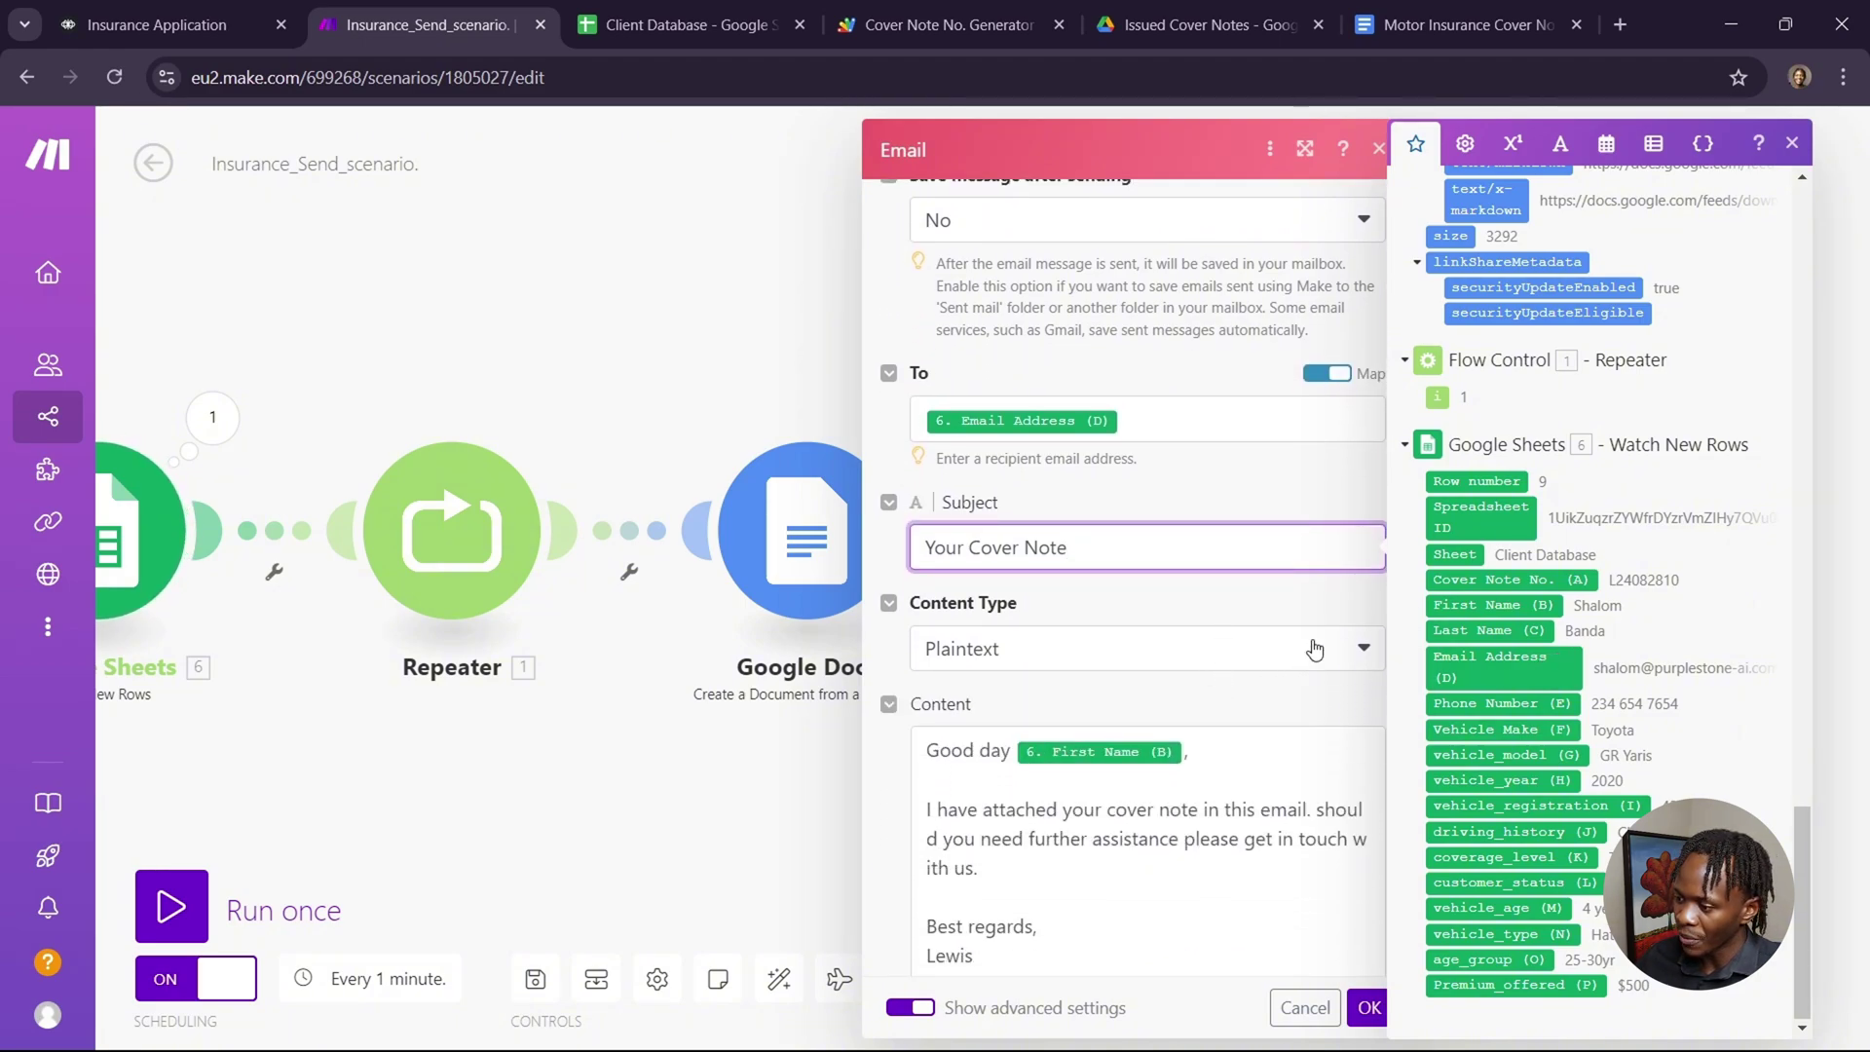
pyautogui.scroll(-1, 1246, 799)
pyautogui.scroll(-1, 1246, 799)
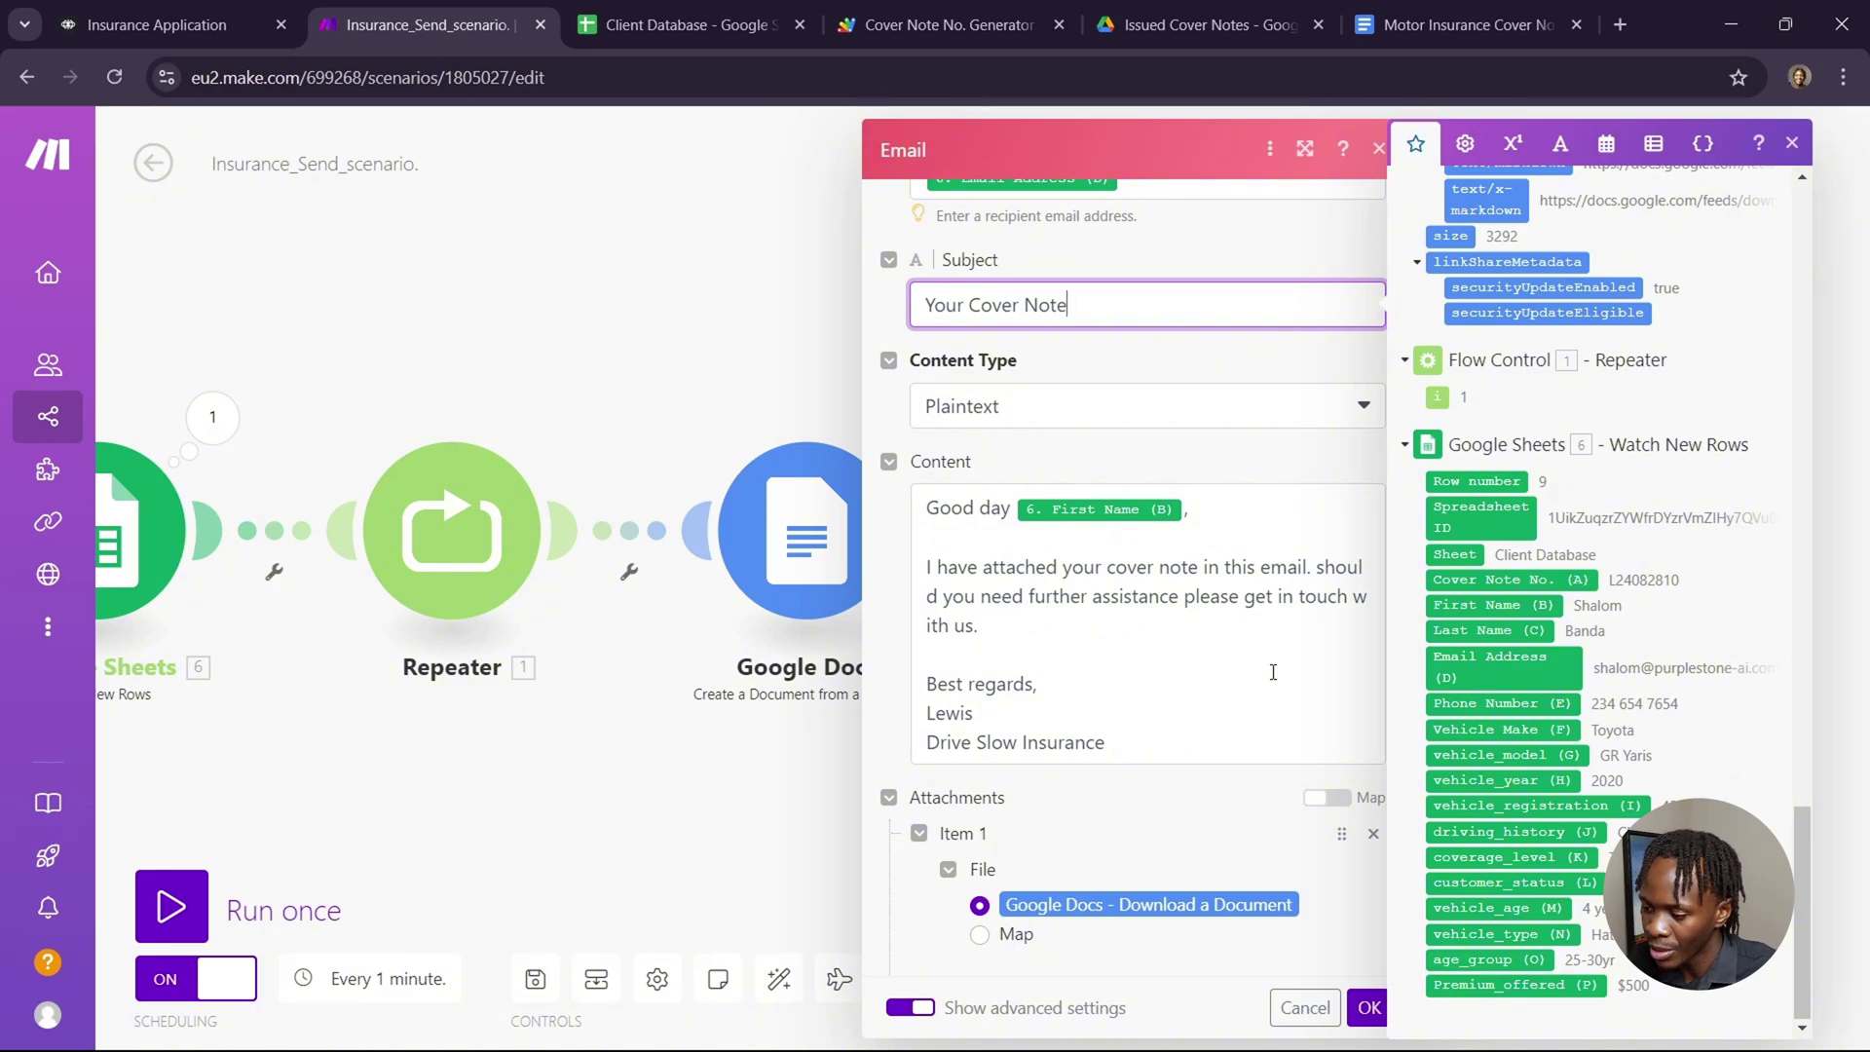
pyautogui.scroll(-2, 1273, 672)
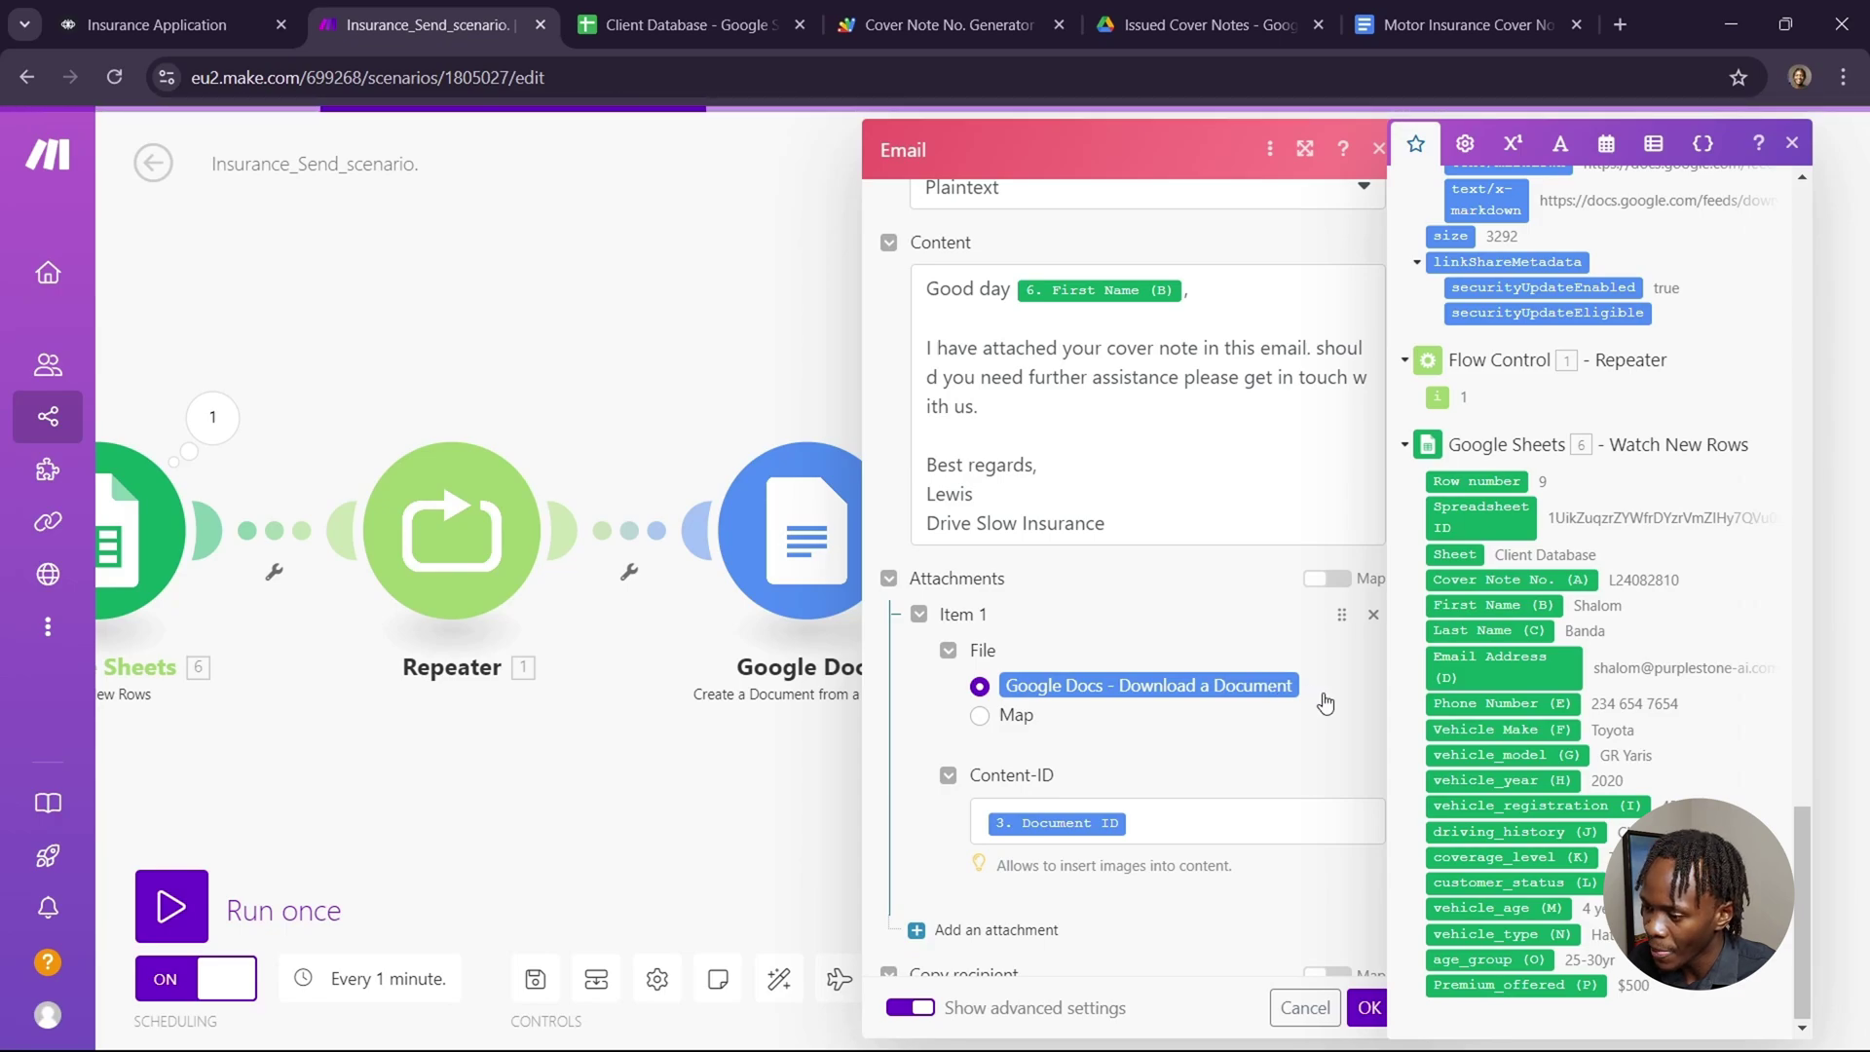
# Map the email attachment's Content-ID to the Document ID.
pyautogui.click(893, 588)
pyautogui.click(893, 588)
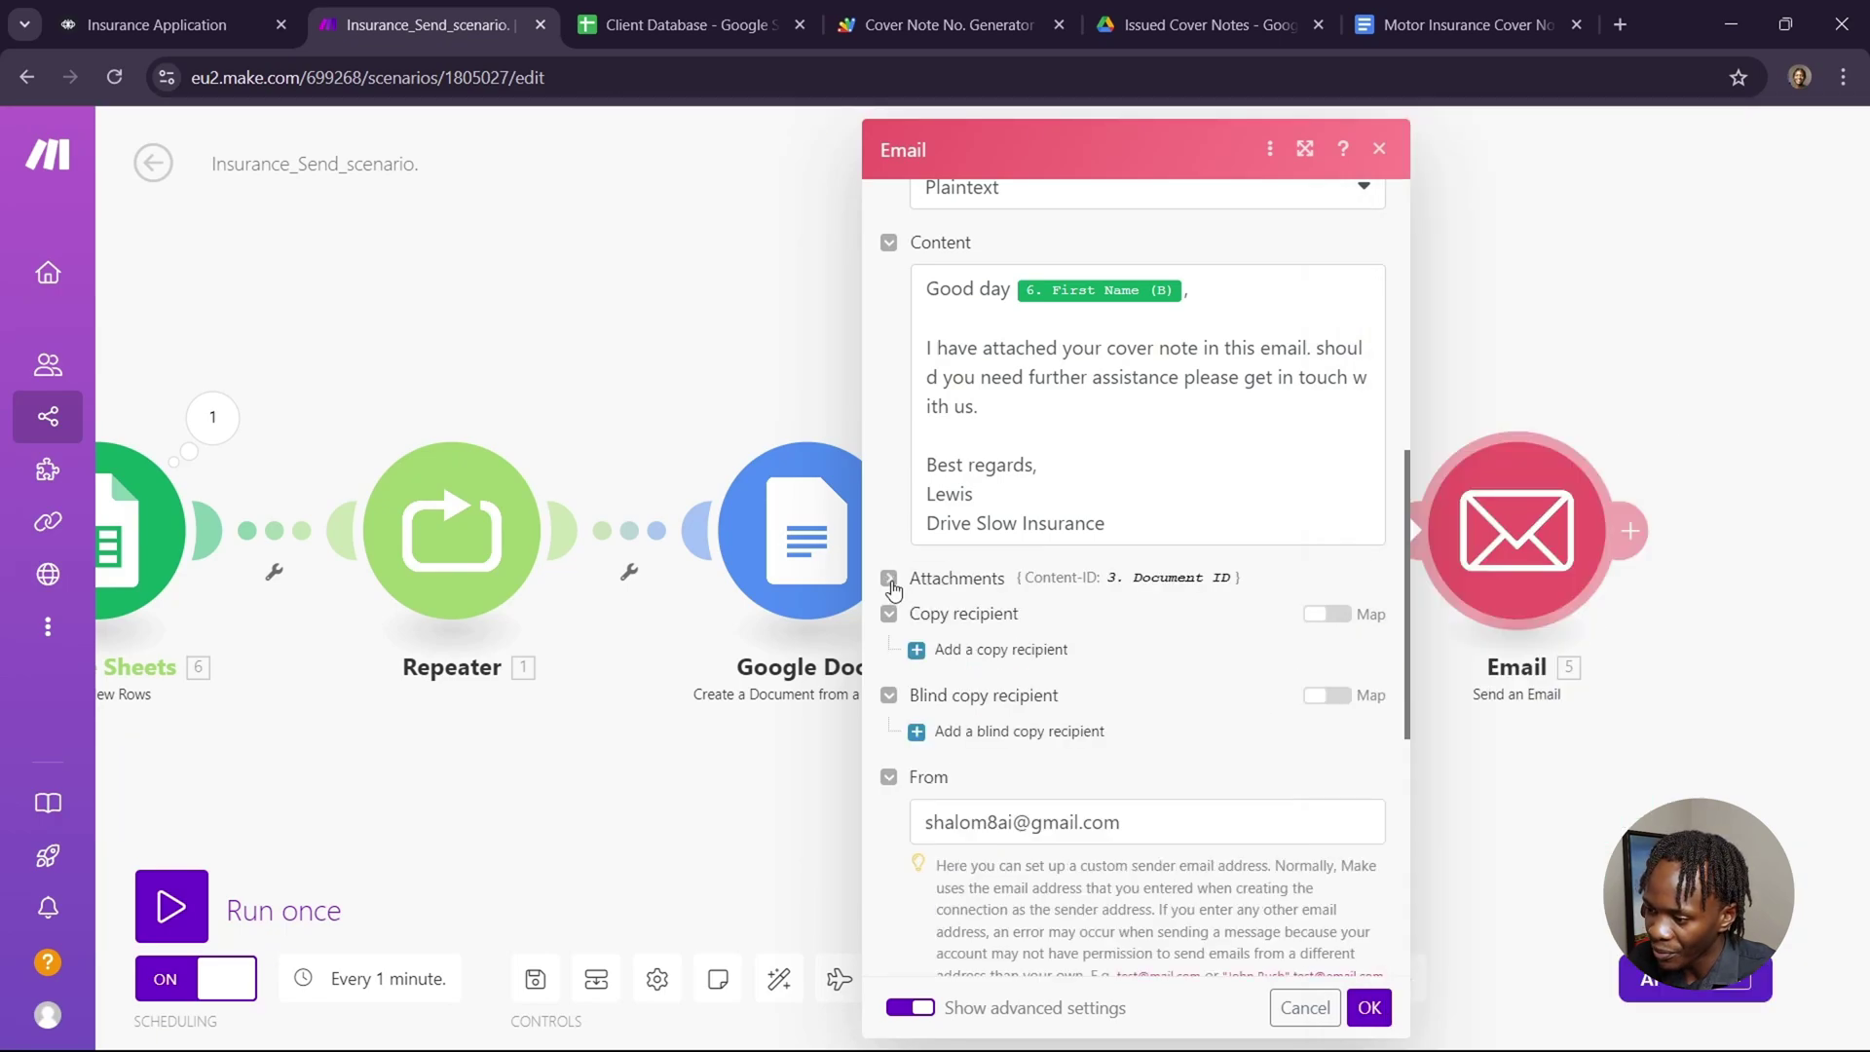
pyautogui.click(893, 588)
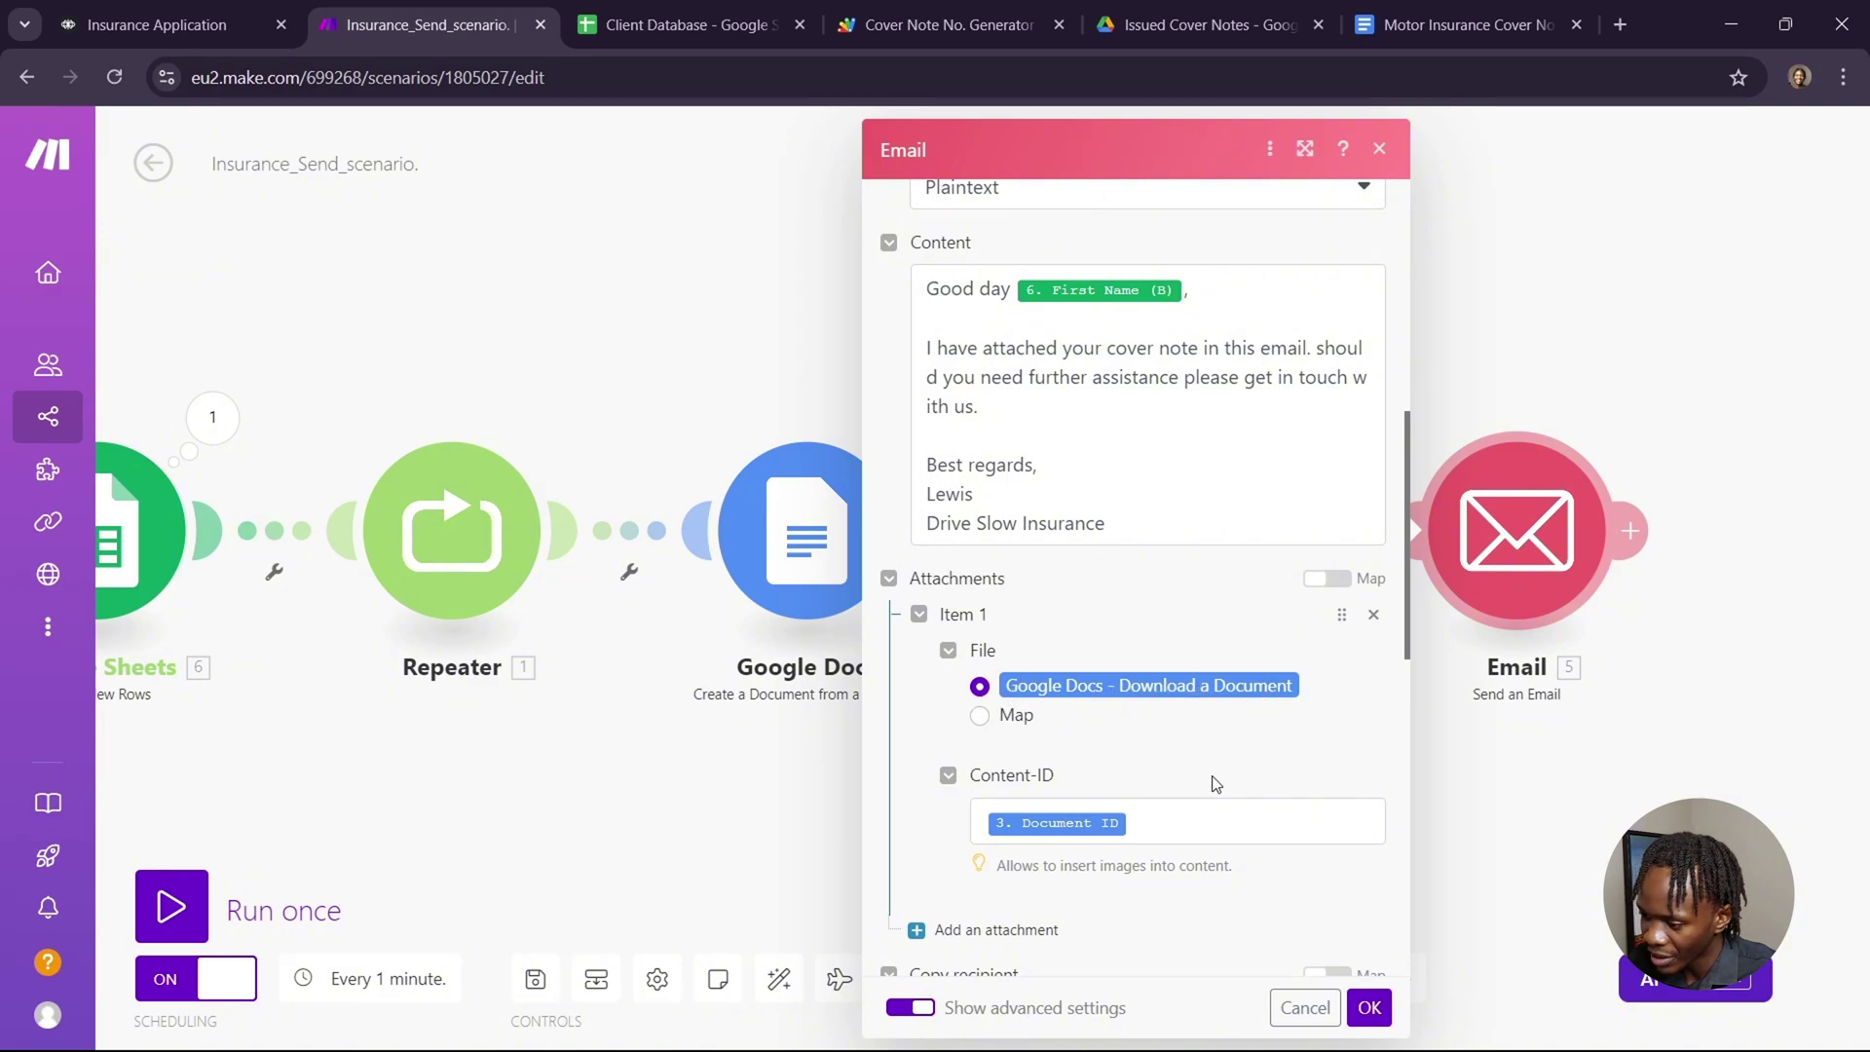
pyautogui.click(1182, 827)
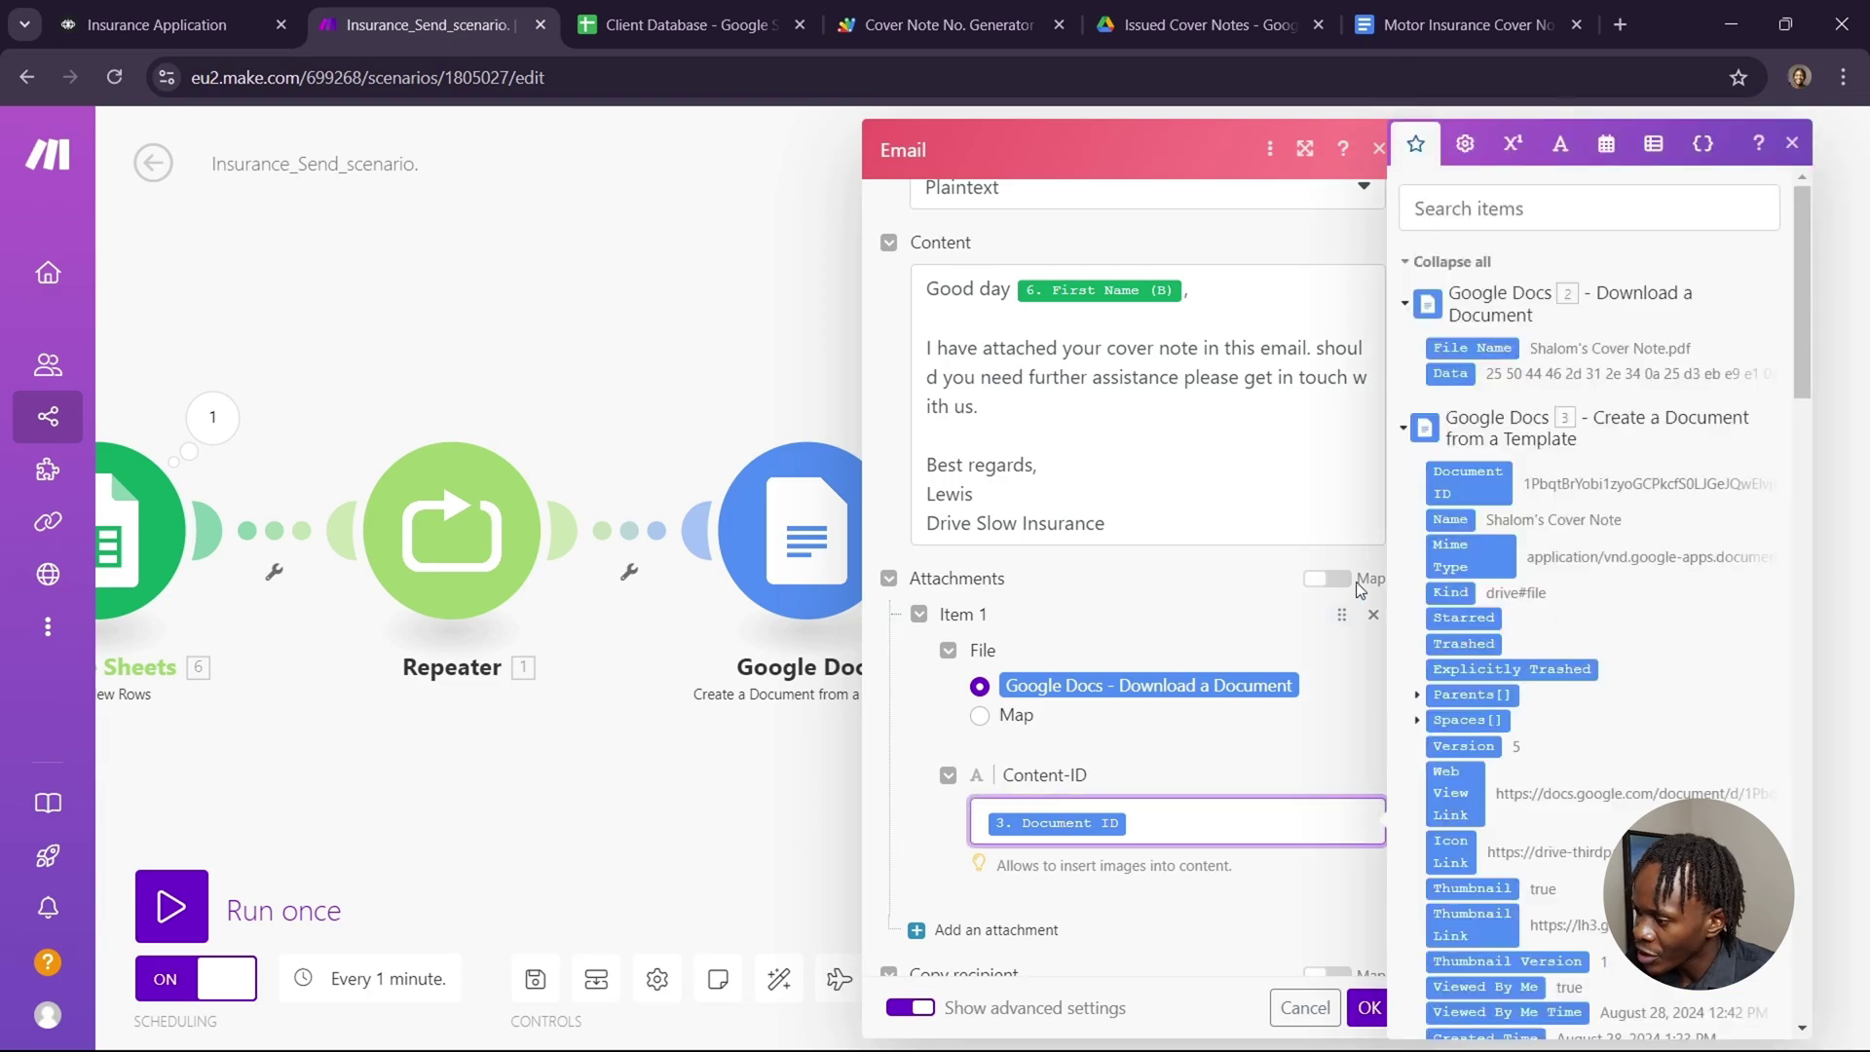
pyautogui.moveTo(1442, 494); pyautogui.dragTo(1197, 466)
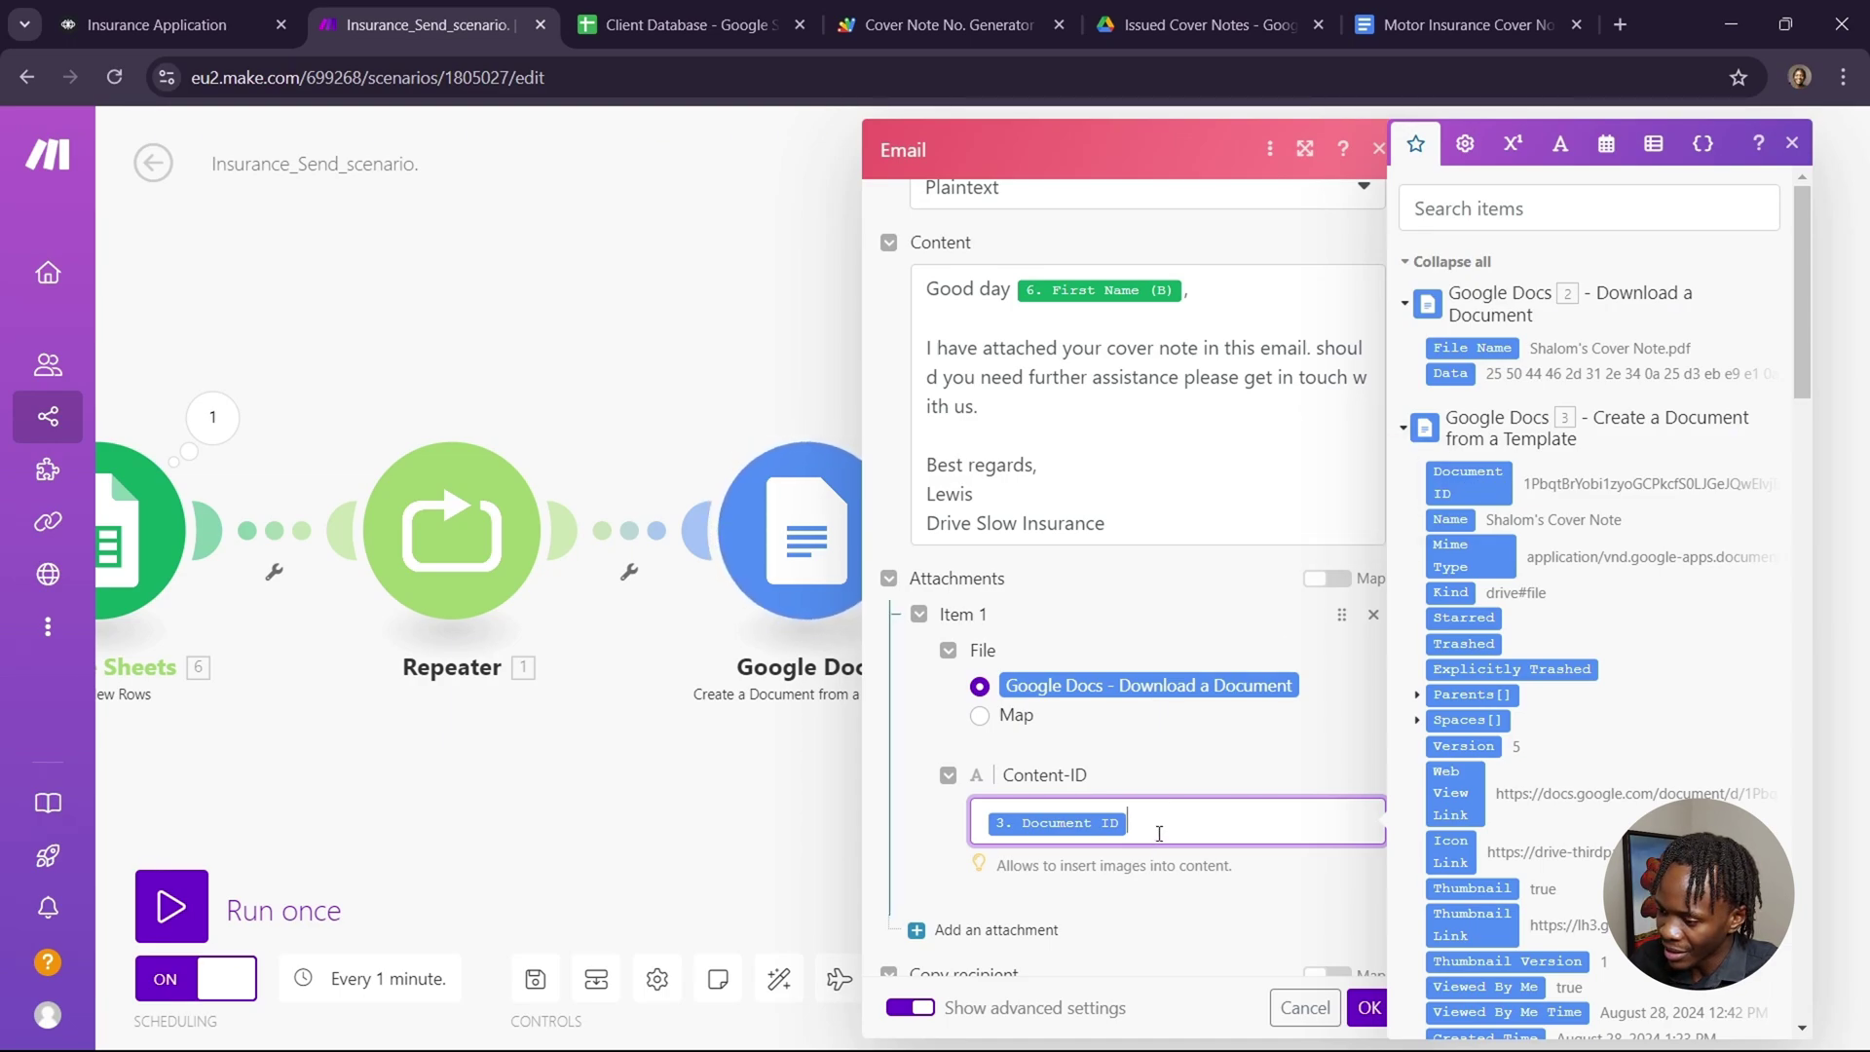
# Review the From, Sender and Priority options and save the Email module settings.
pyautogui.scroll(-2, 1235, 879)
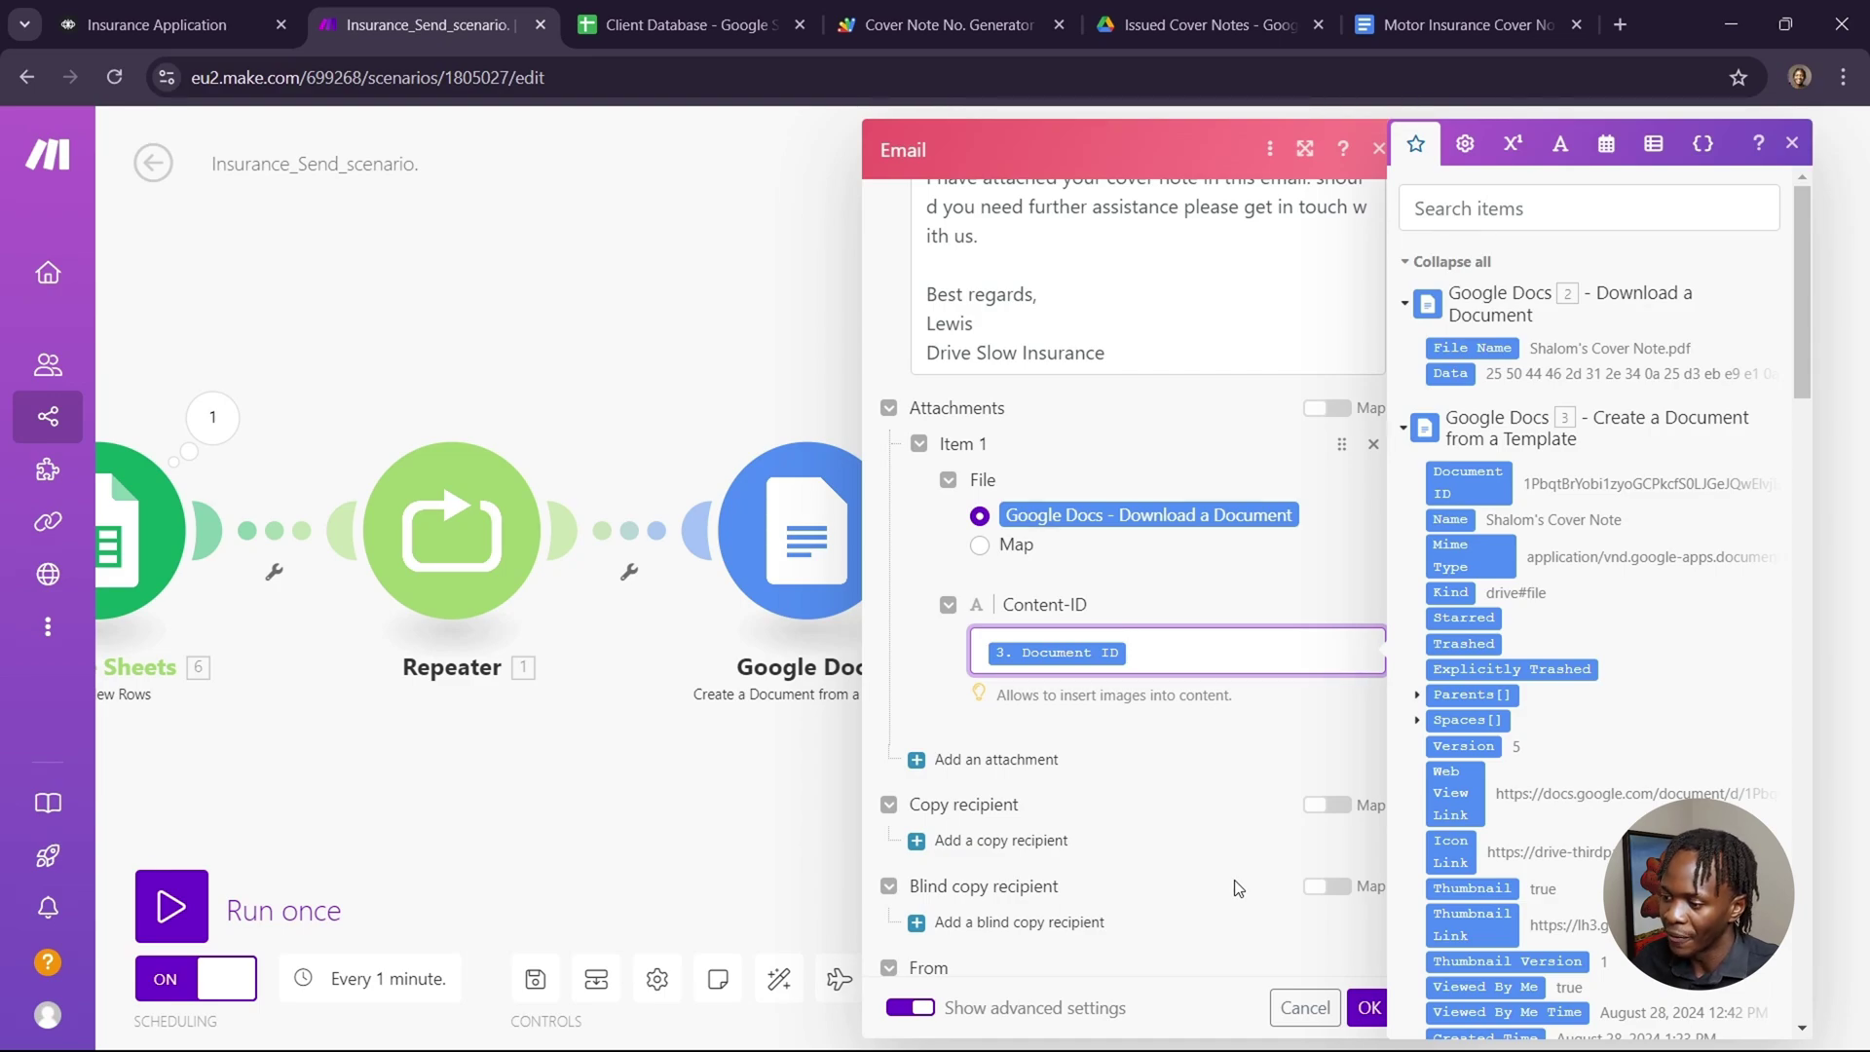
pyautogui.scroll(-3, 1235, 880)
pyautogui.scroll(-2, 1235, 879)
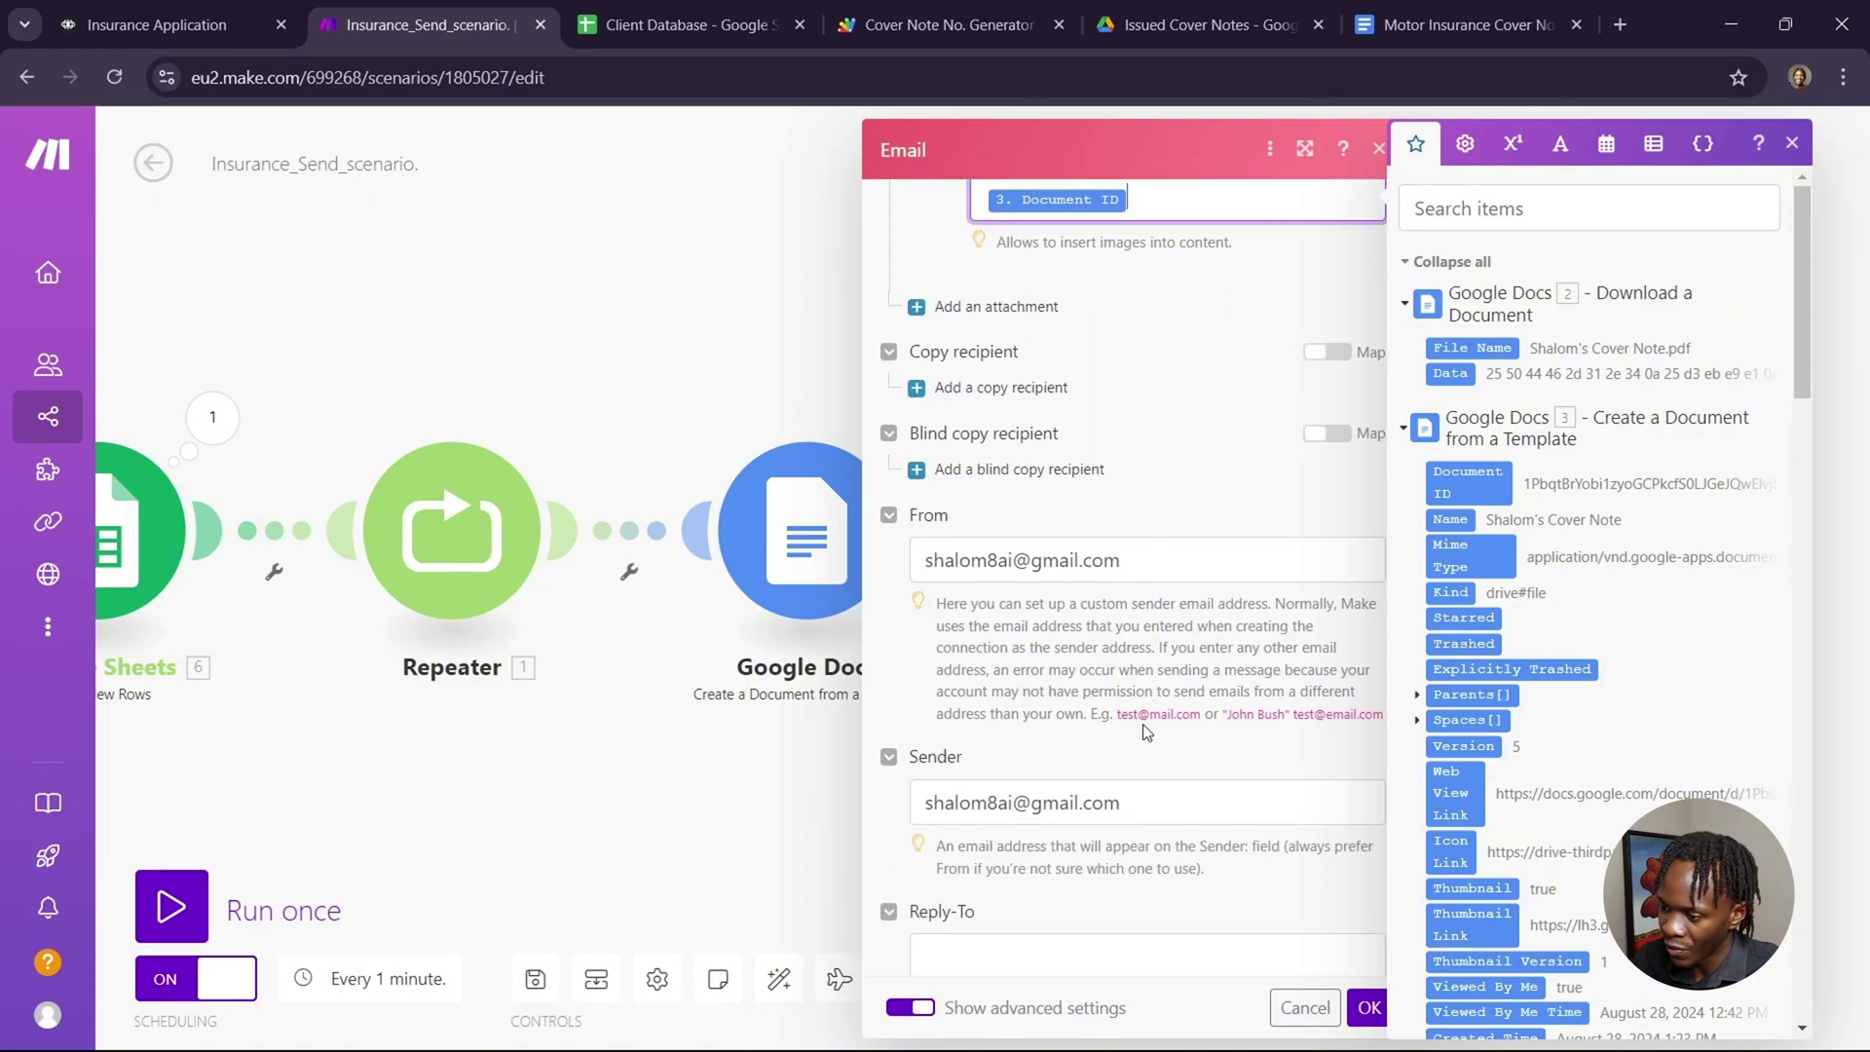
pyautogui.scroll(-2, 1148, 732)
pyautogui.scroll(-1, 1257, 682)
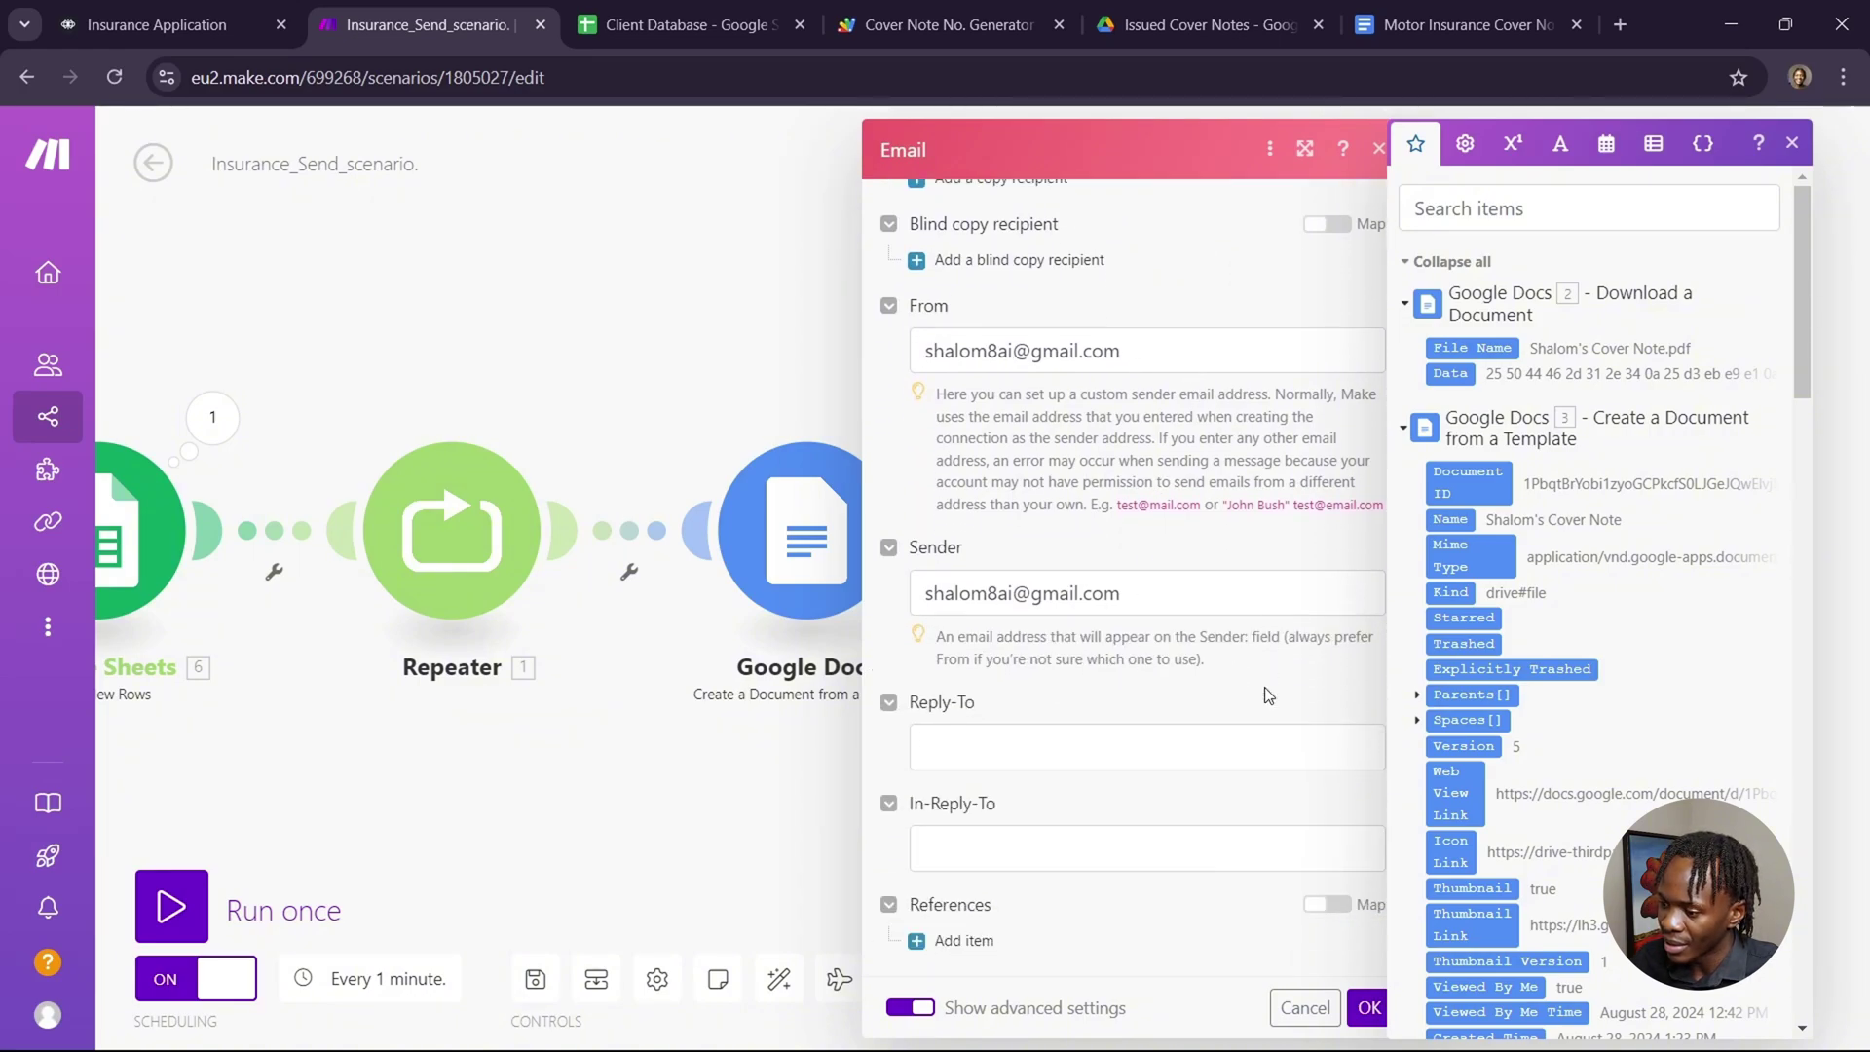
pyautogui.scroll(-2, 1265, 692)
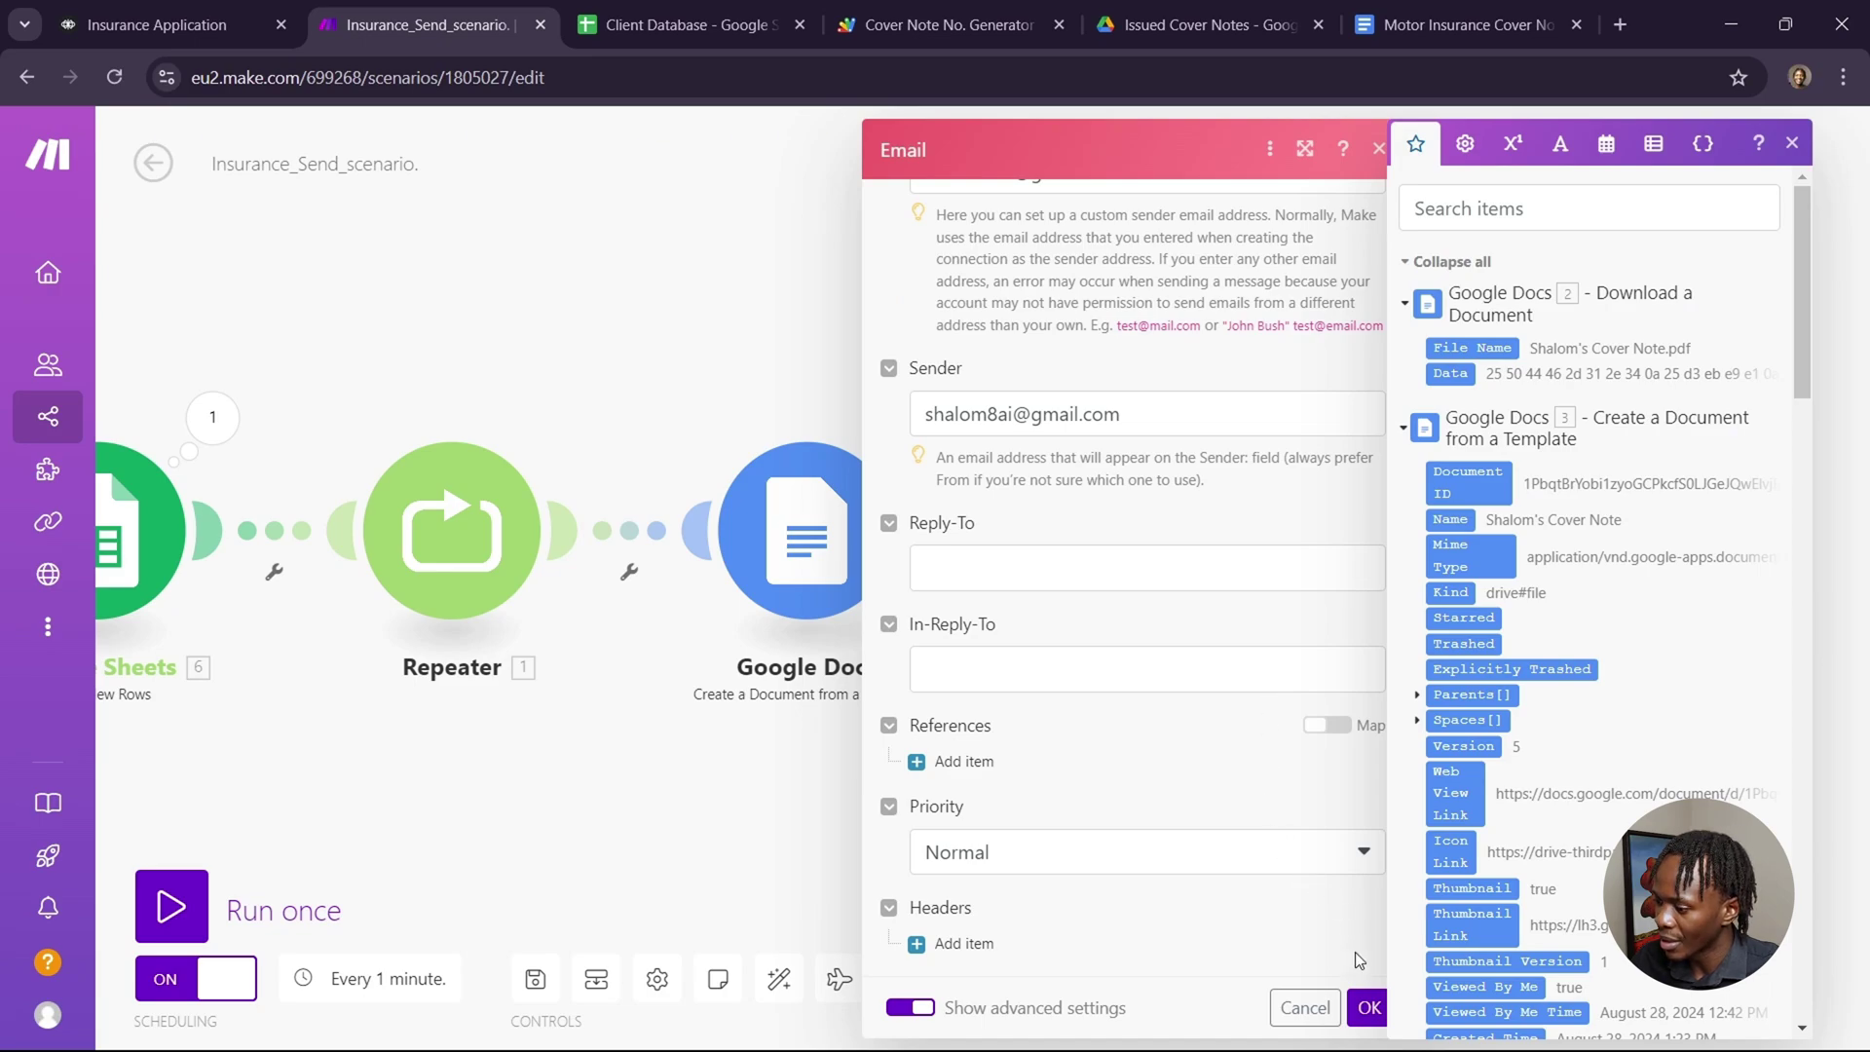
pyautogui.click(1368, 1007)
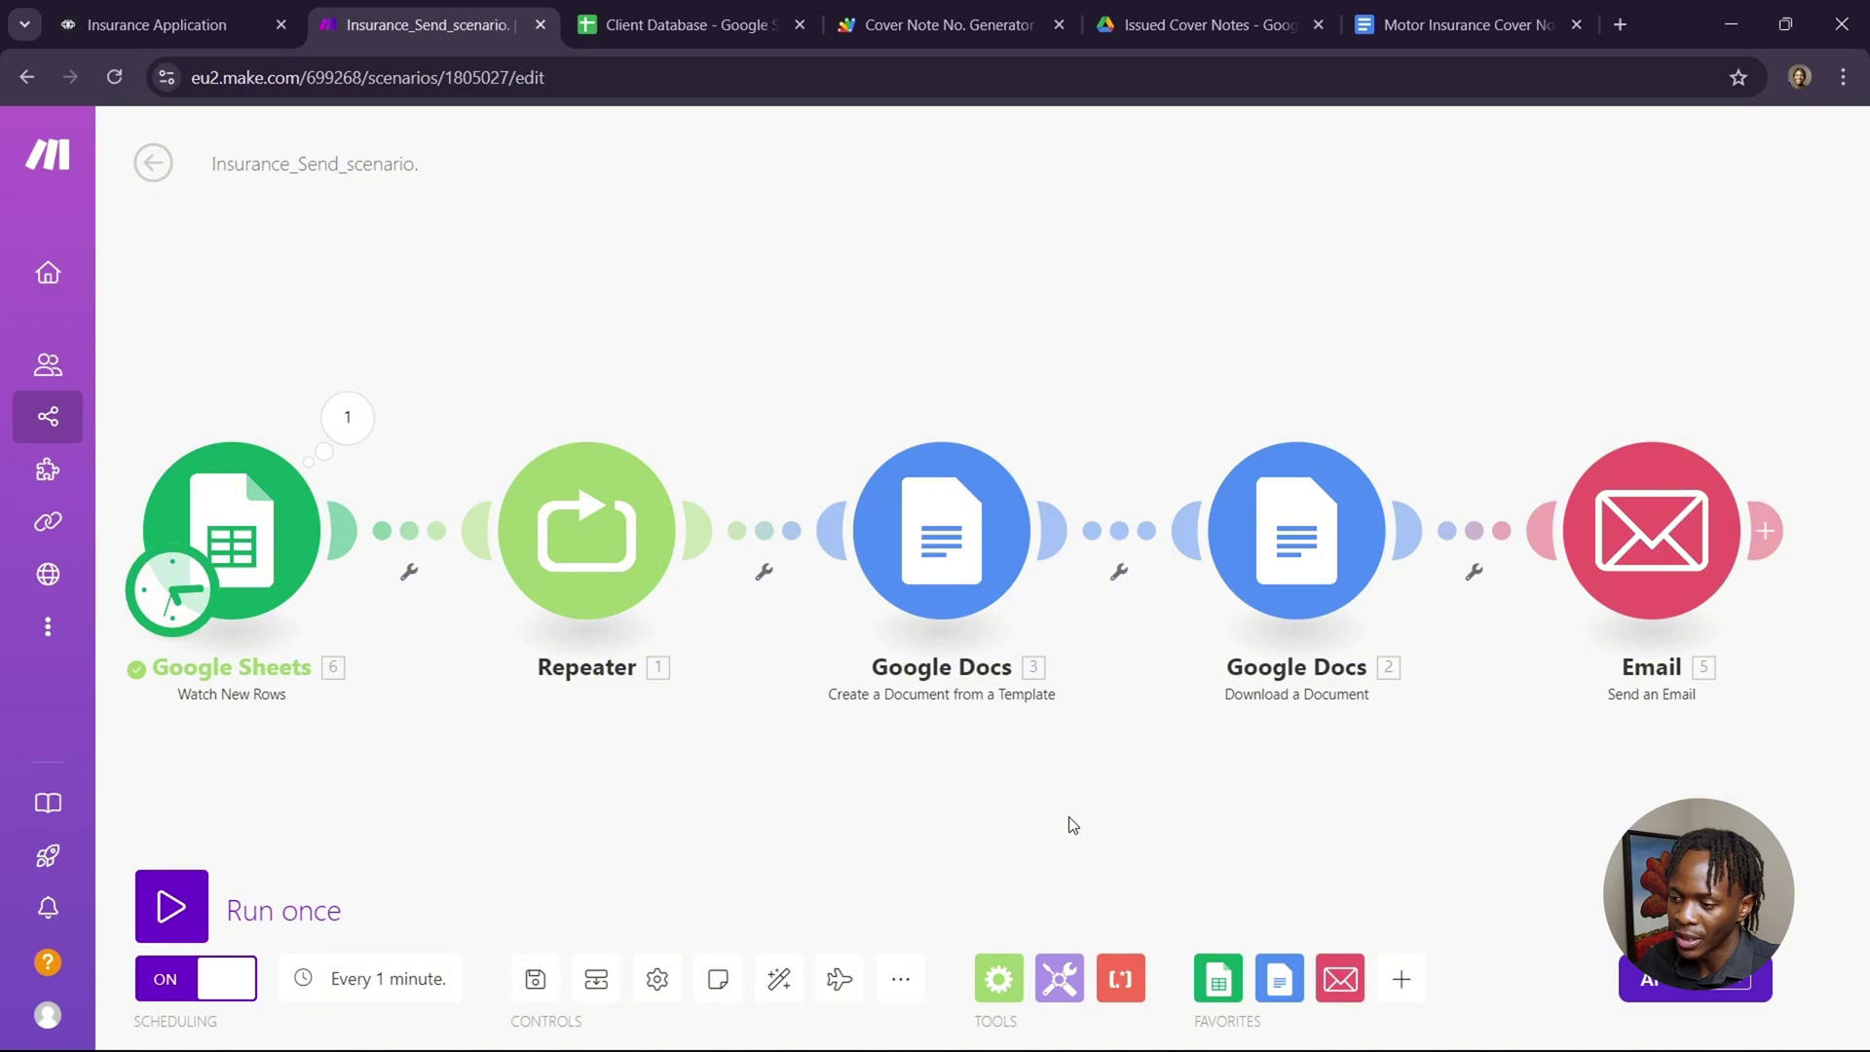
pyautogui.click(225, 594)
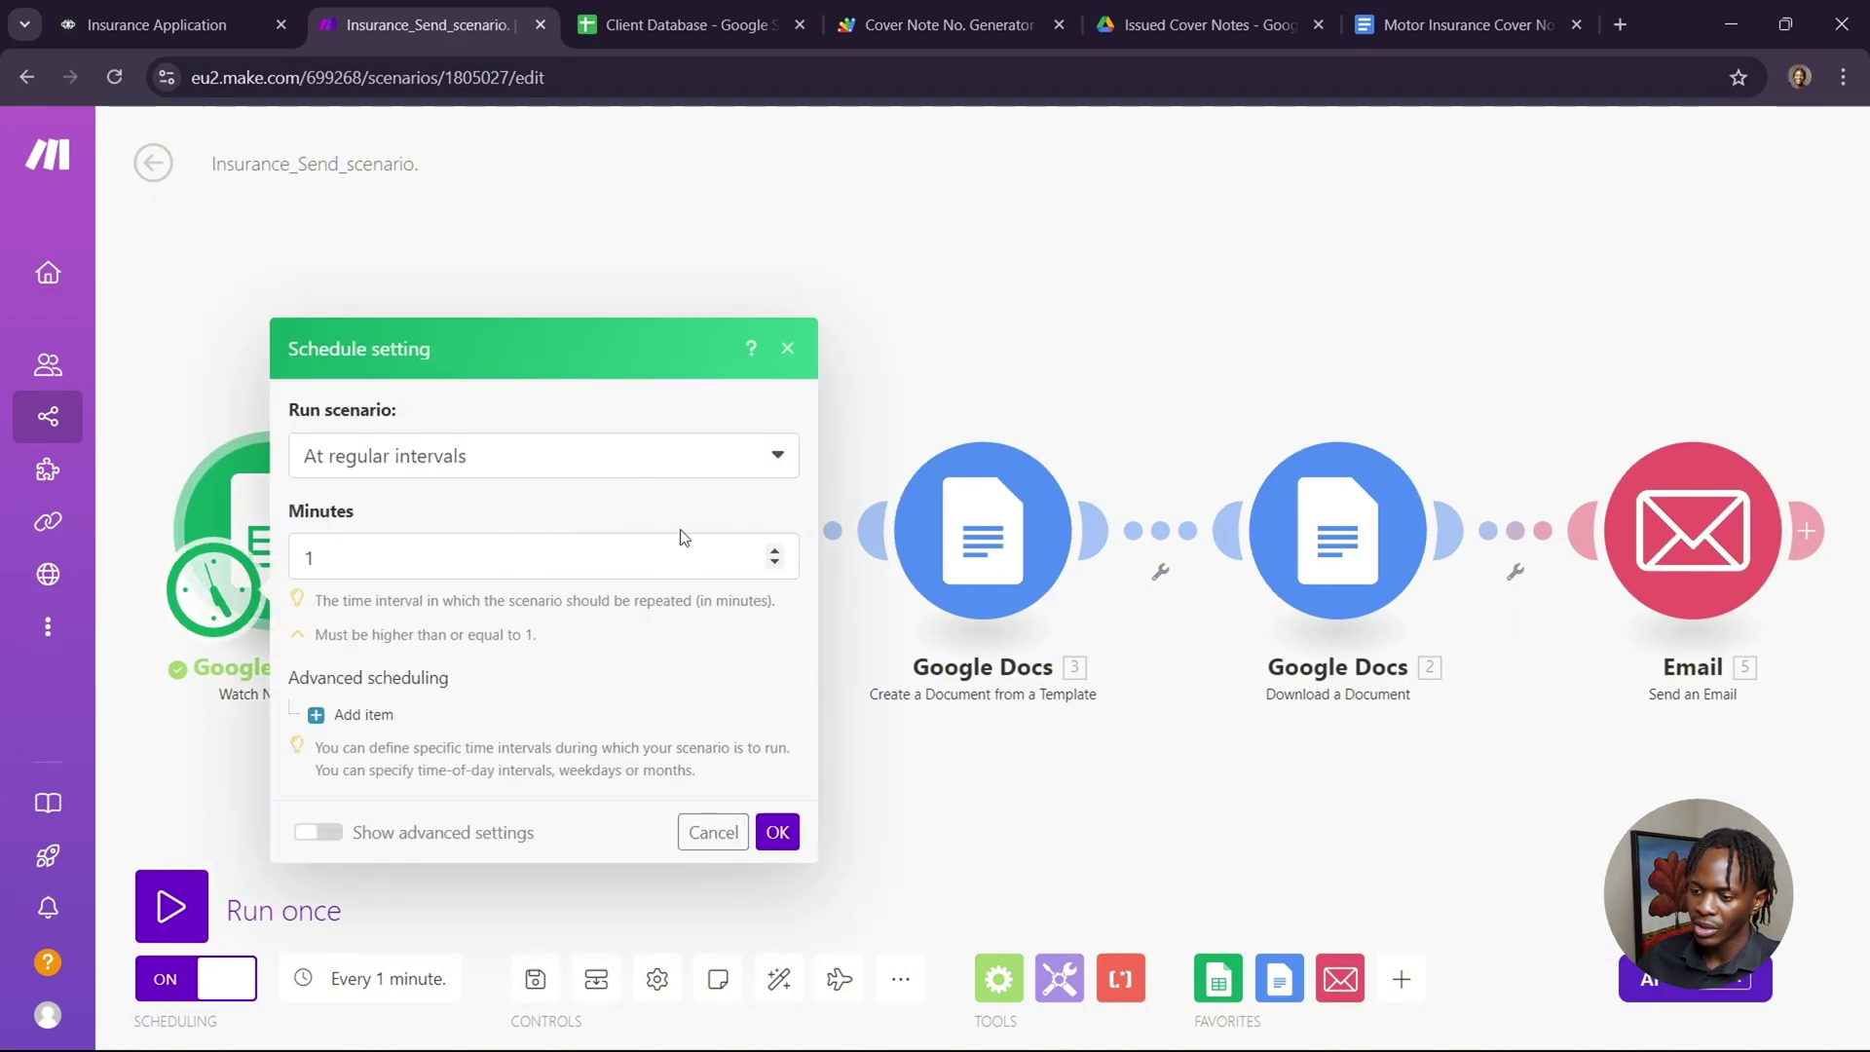
pyautogui.click(923, 776)
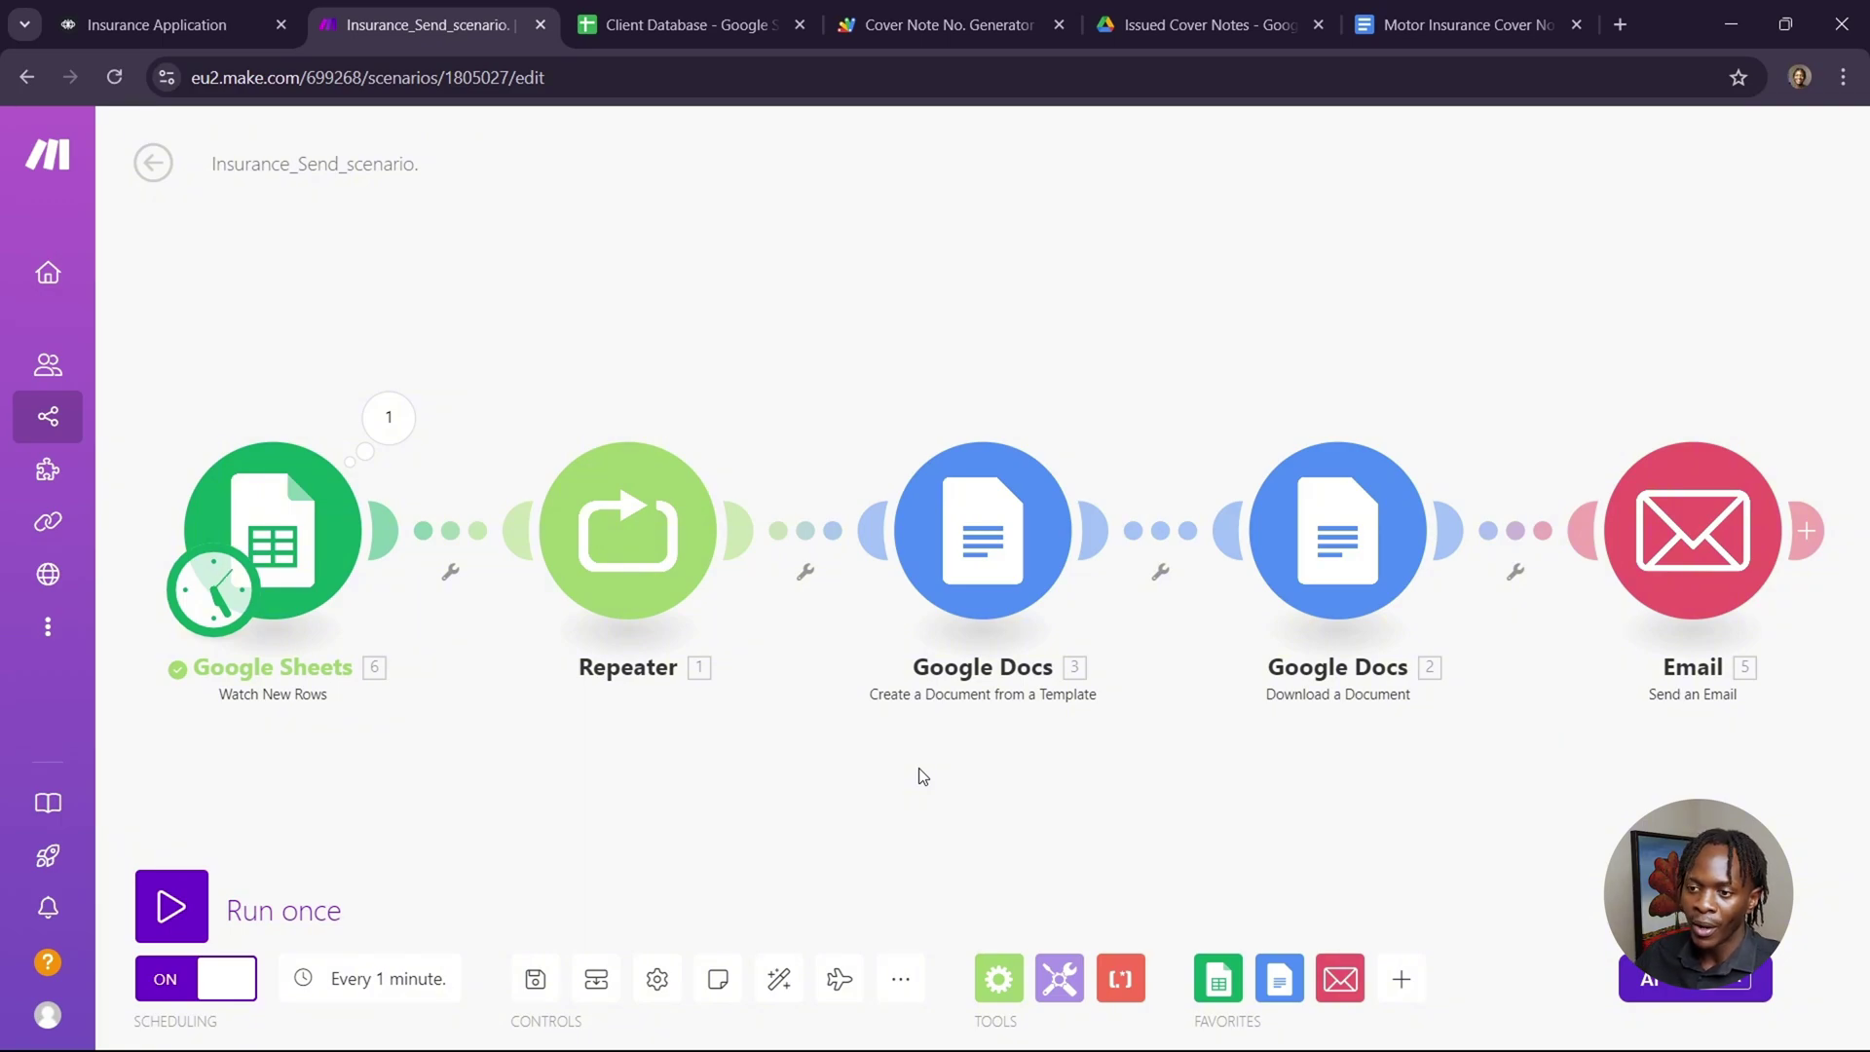
pyautogui.click(166, 25)
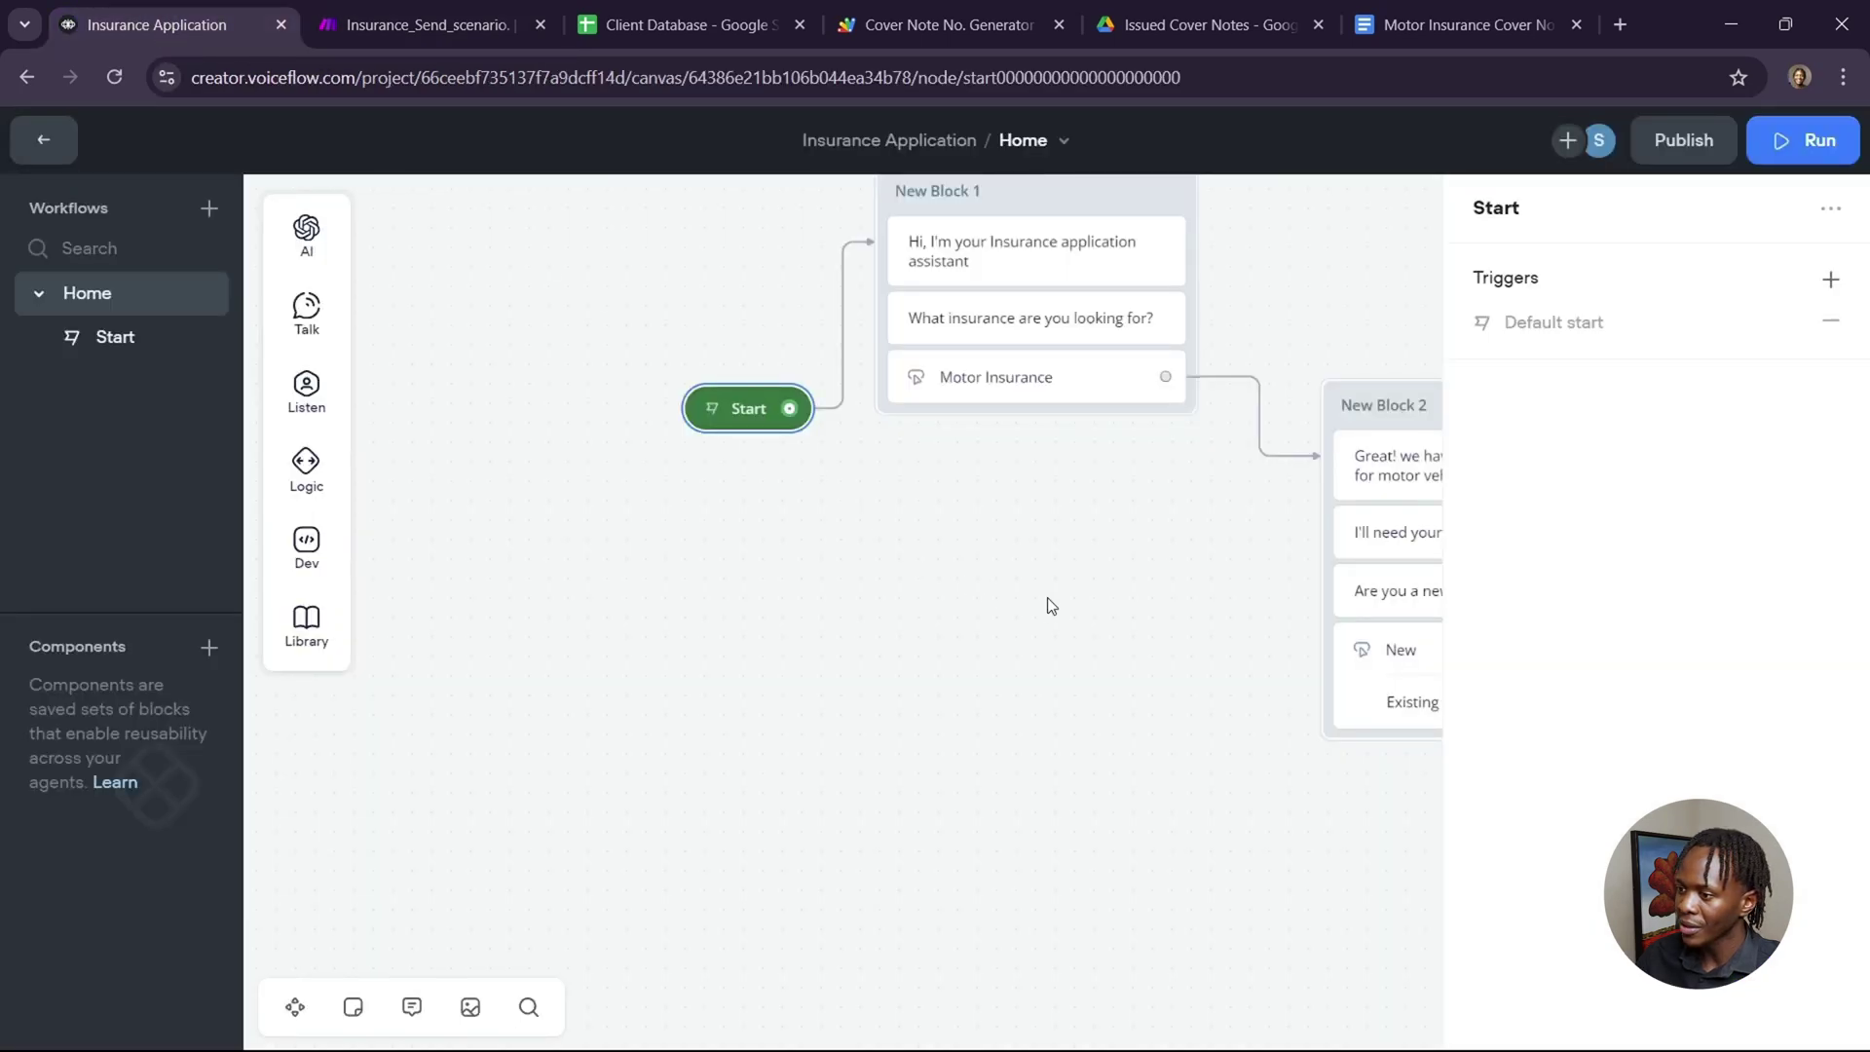
# Try a test run of the Insurance Application agent, then start and cancel publishing it.
pyautogui.hscroll(8, 1049, 598)
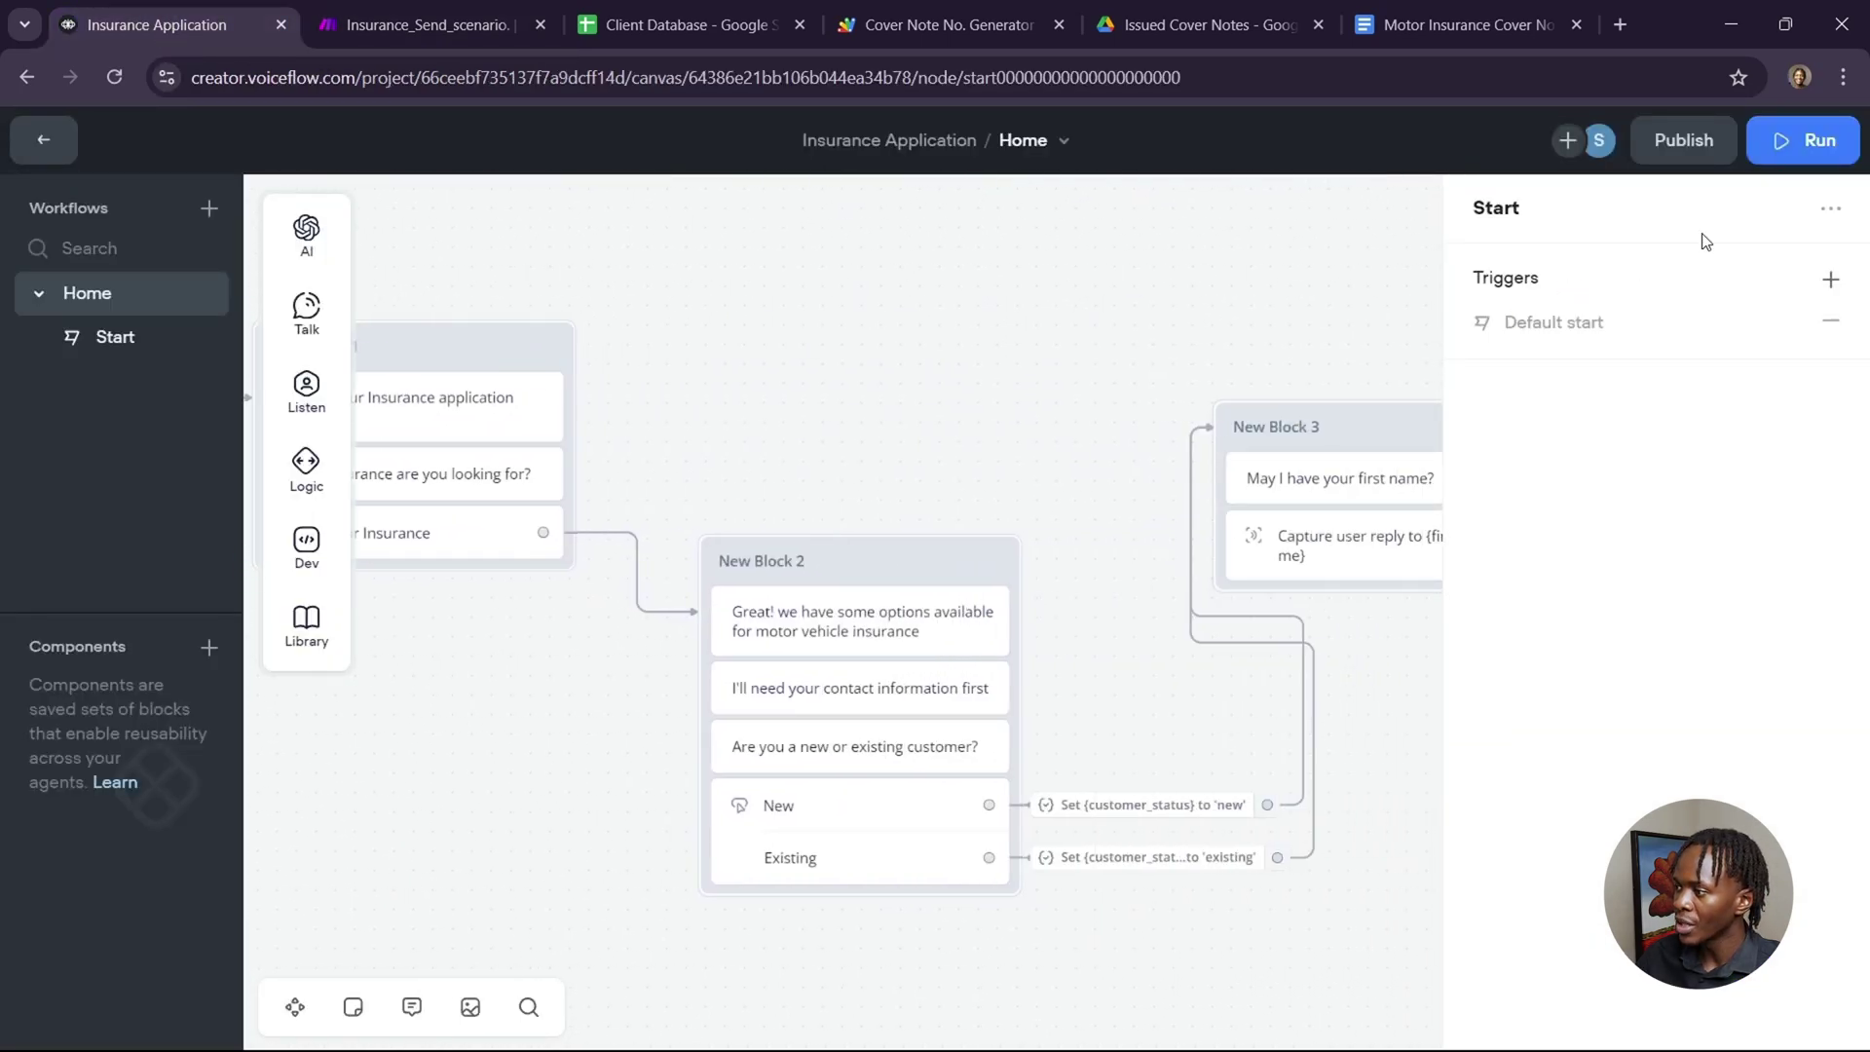
pyautogui.click(1804, 143)
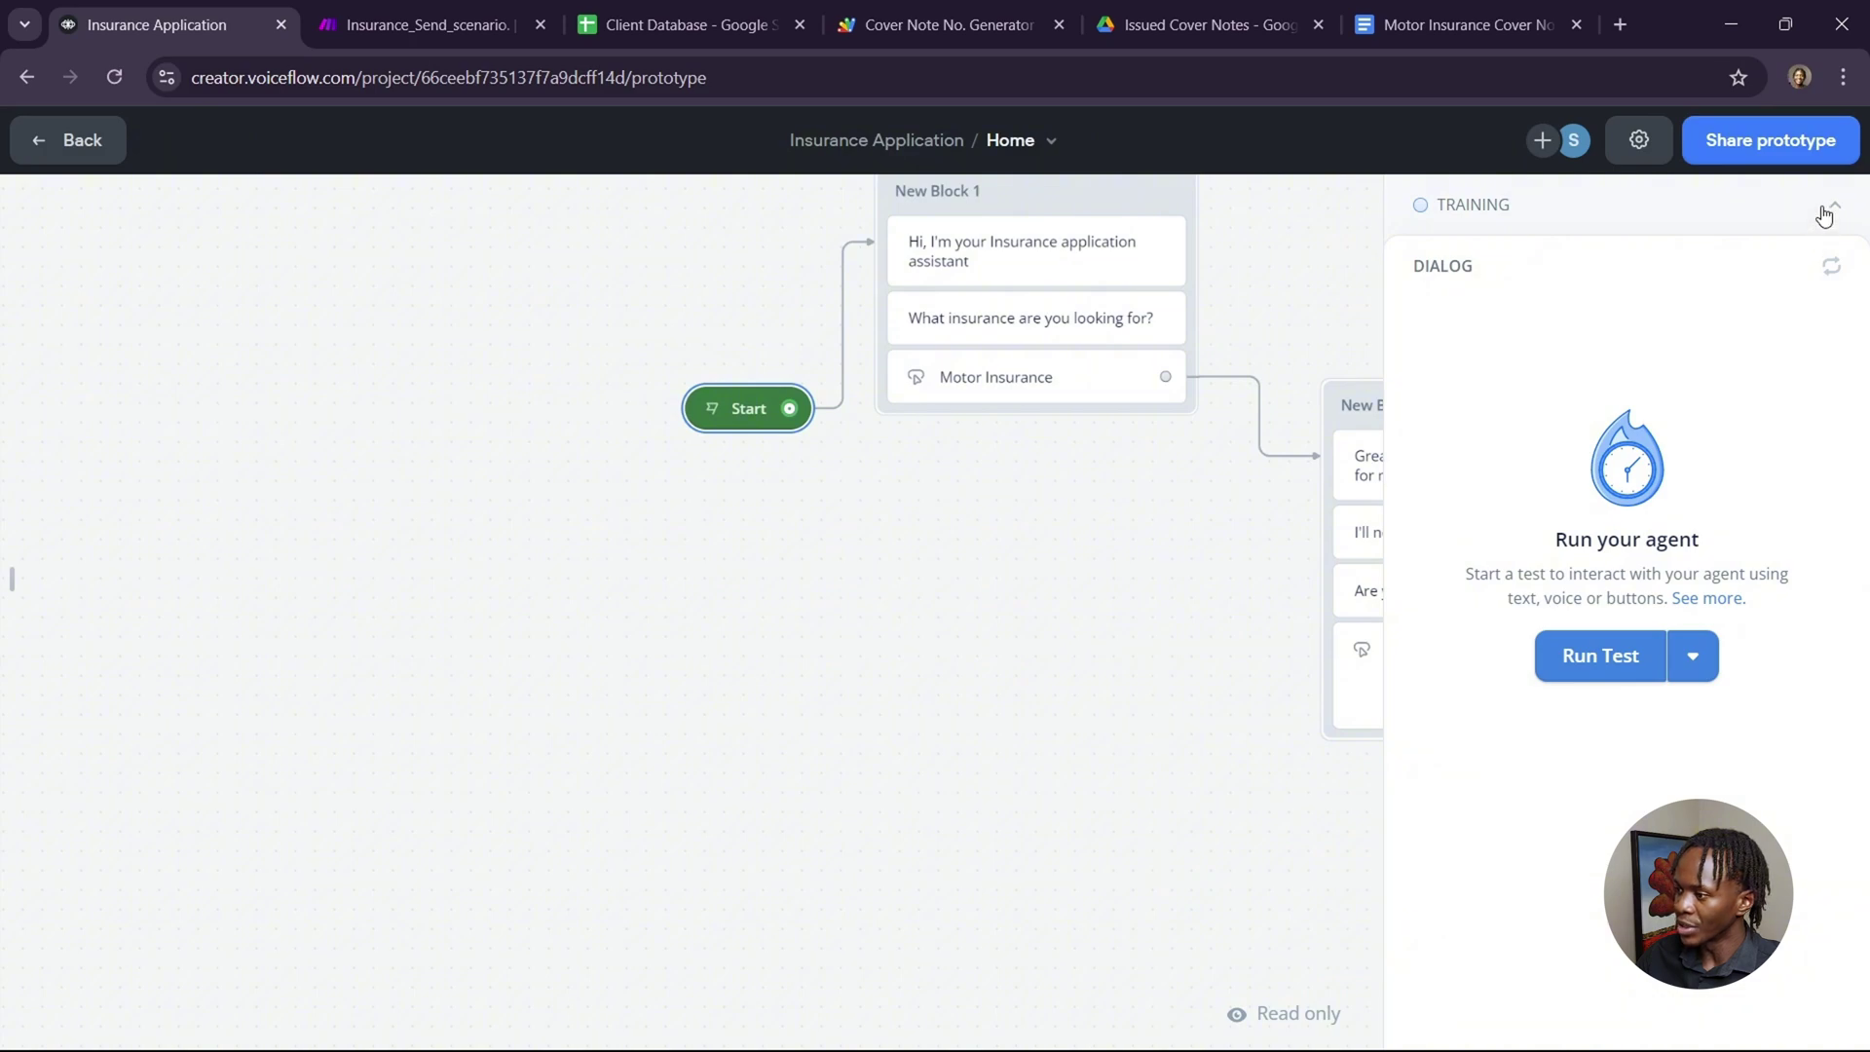
pyautogui.click(1826, 210)
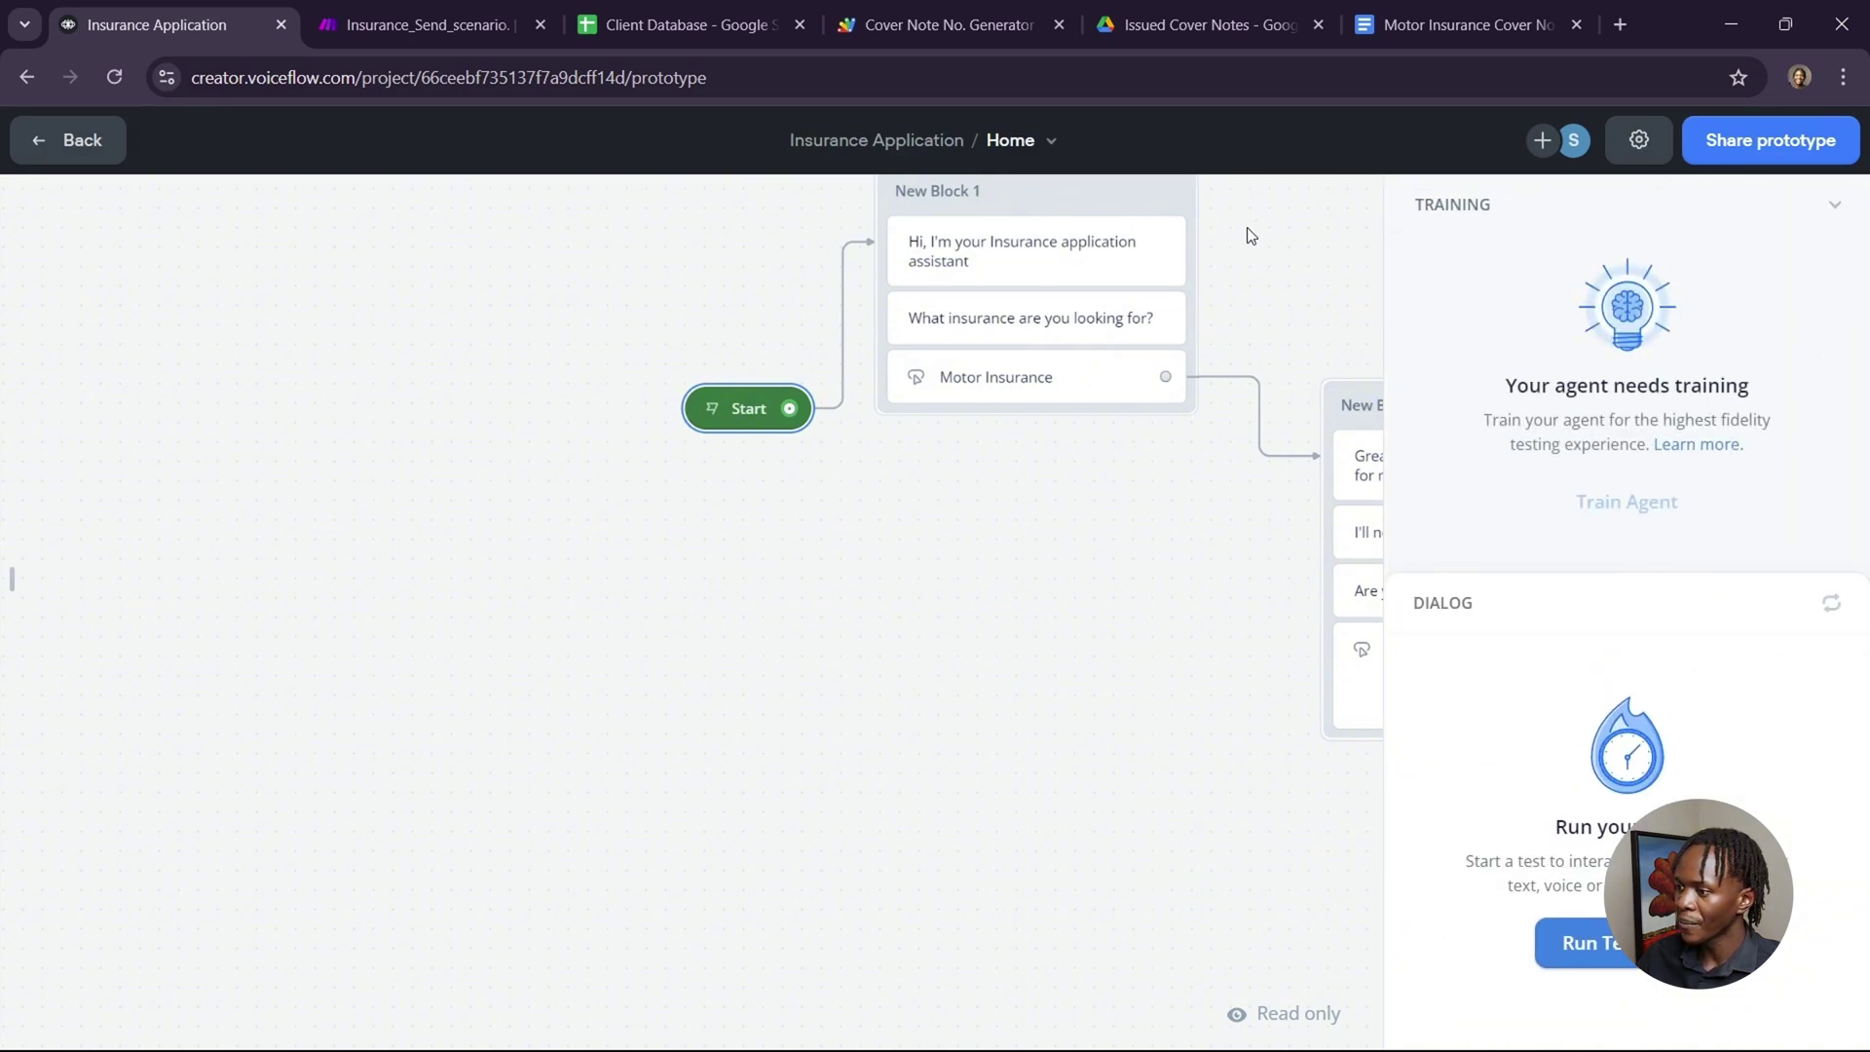
pyautogui.click(1132, 196)
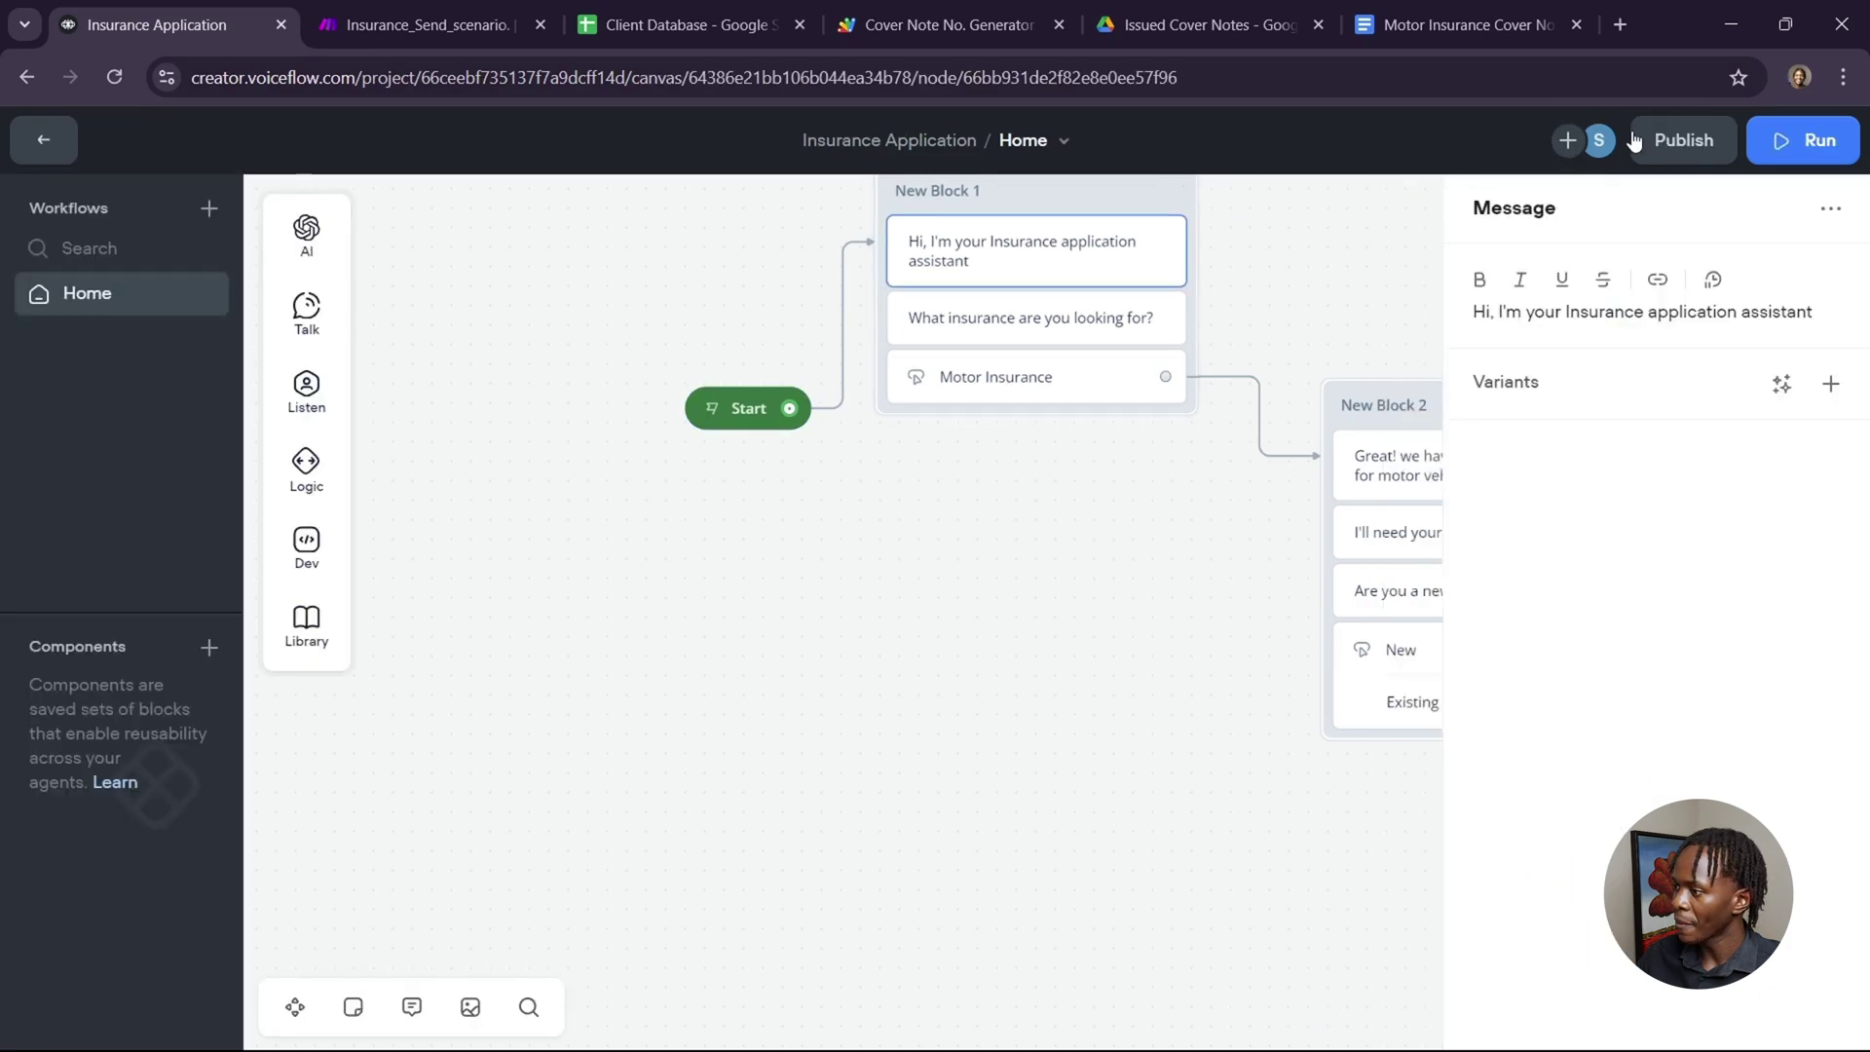
pyautogui.click(1671, 146)
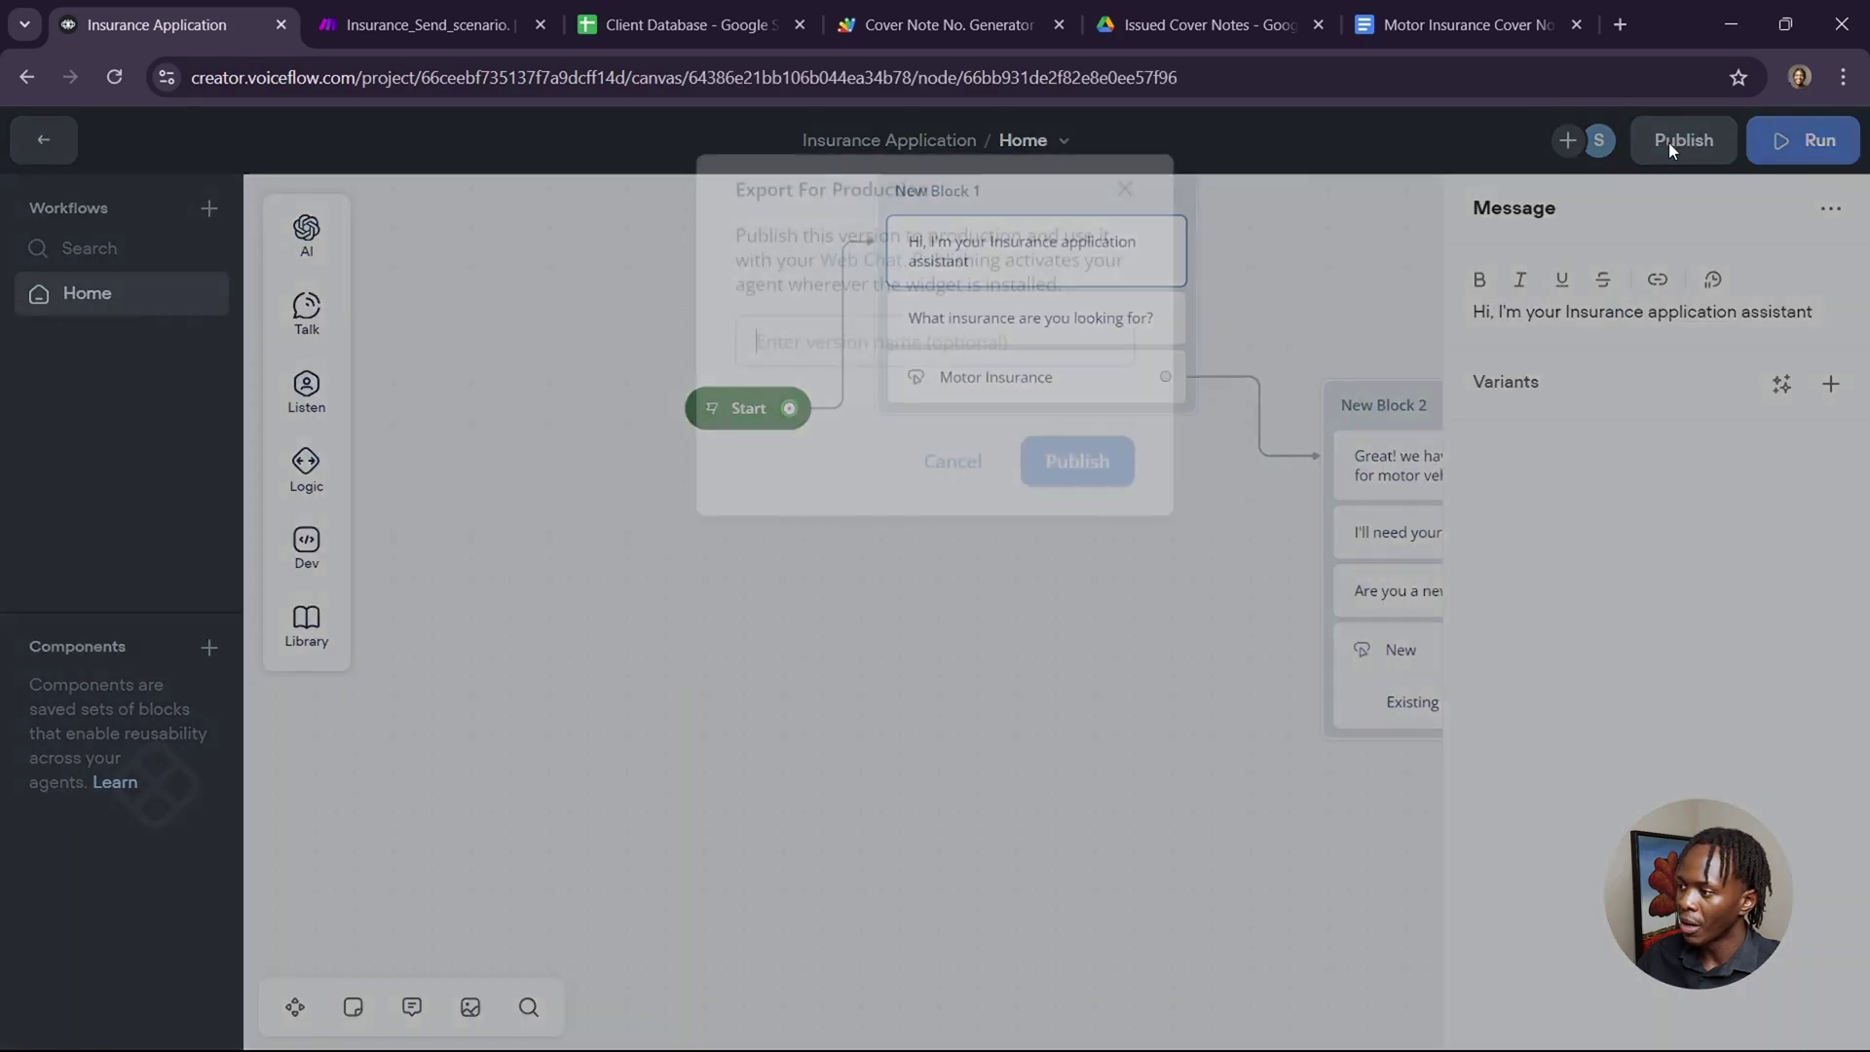
pyautogui.click(955, 446)
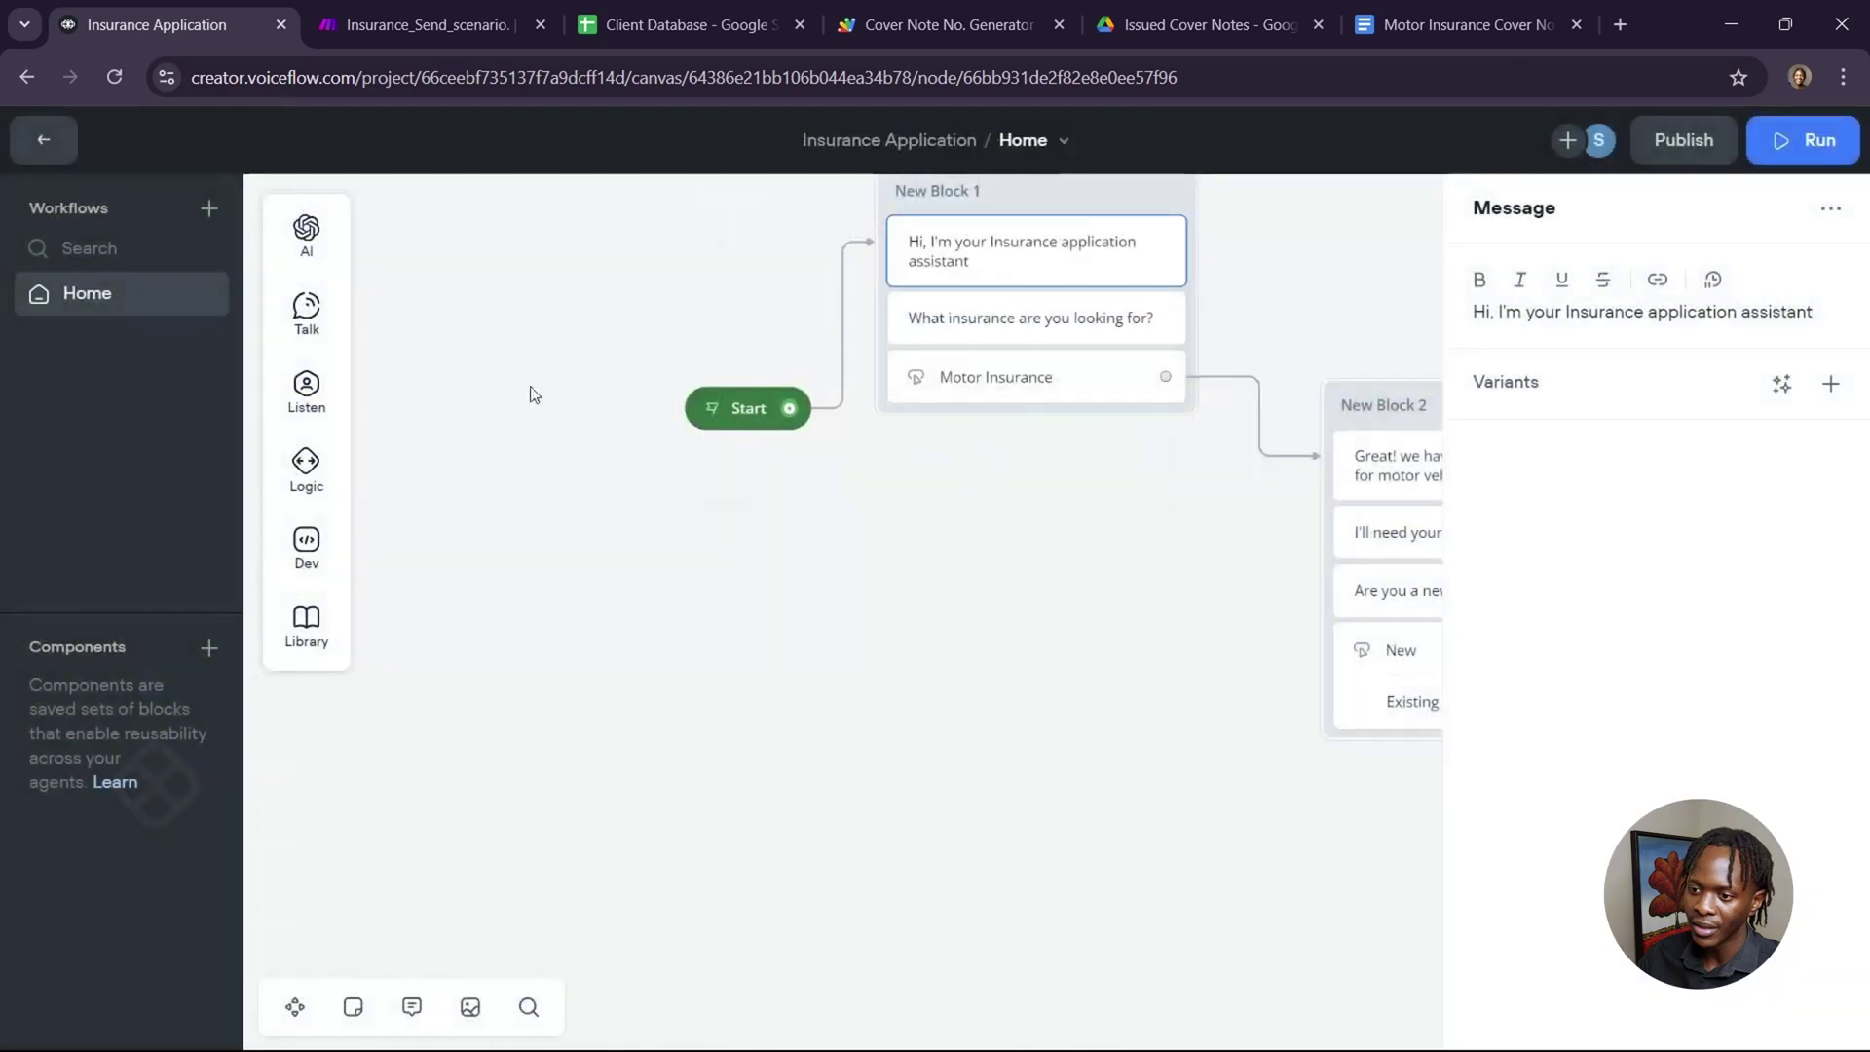
# Open the agent's Share prototype link in a new tab.
pyautogui.click(42, 139)
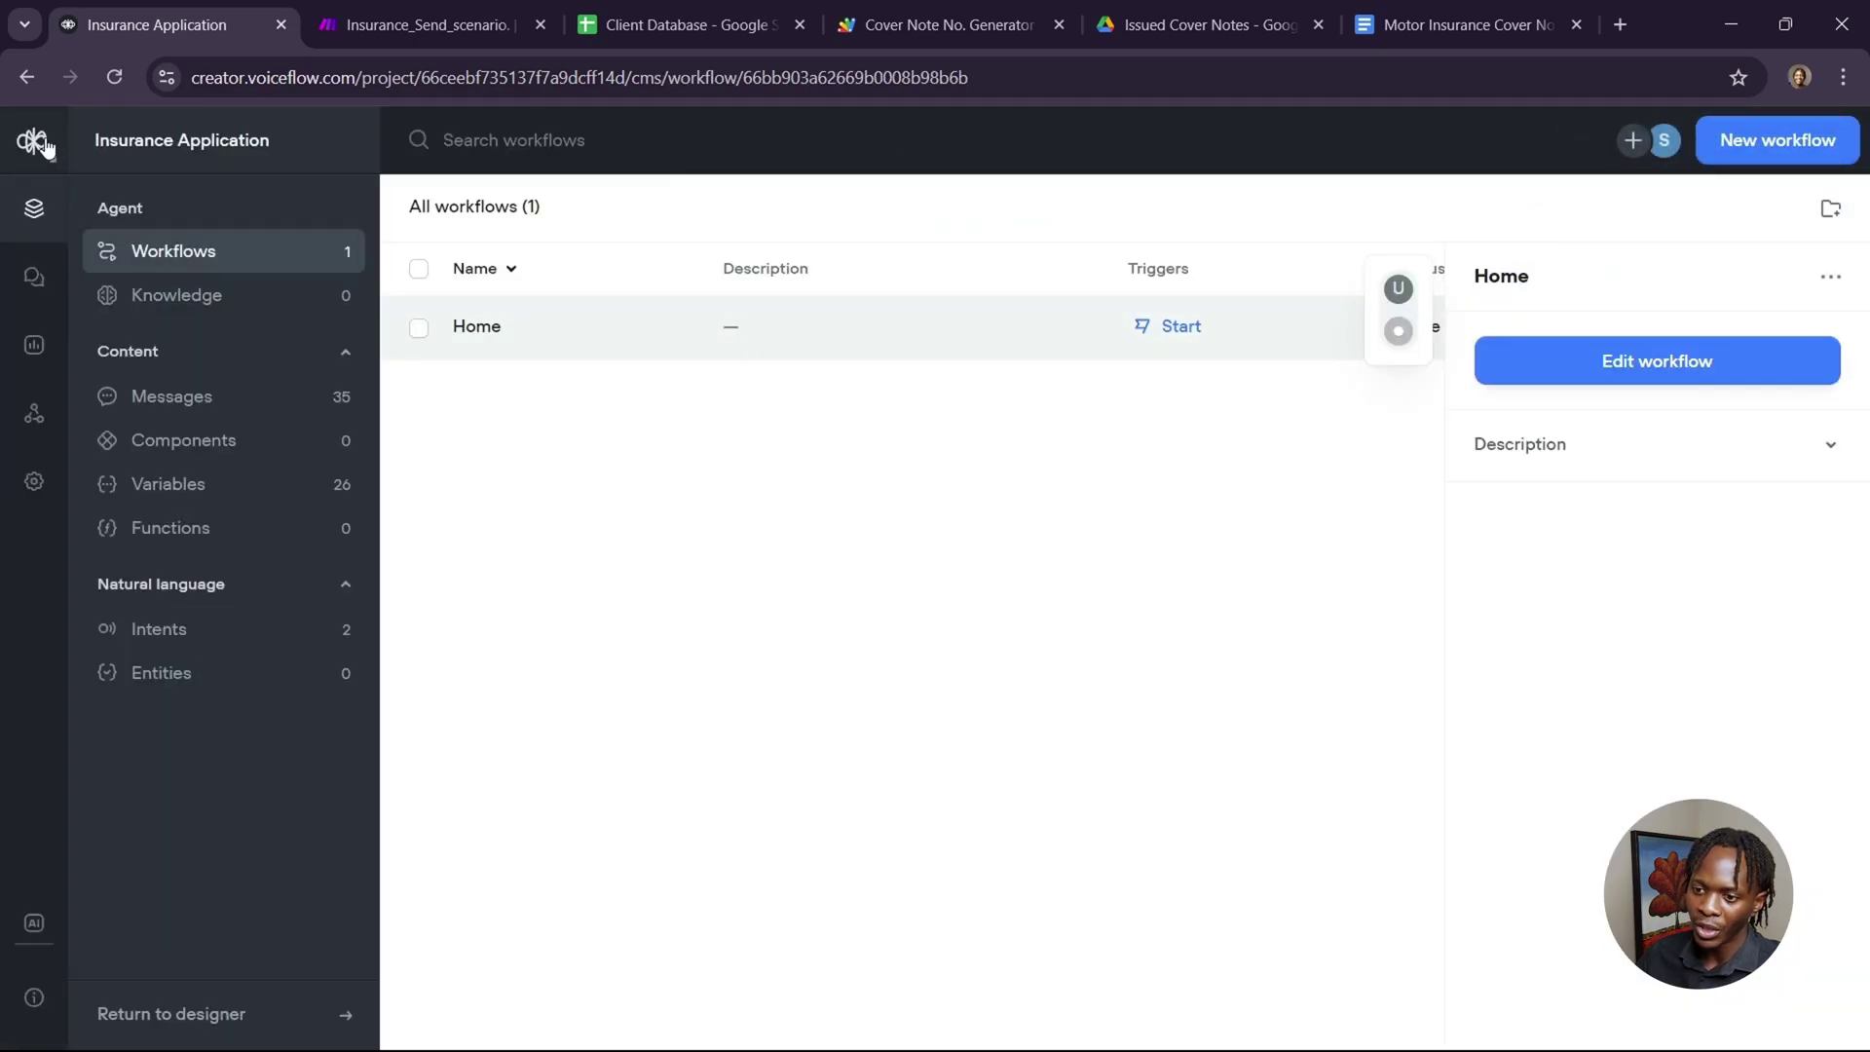
pyautogui.click(37, 144)
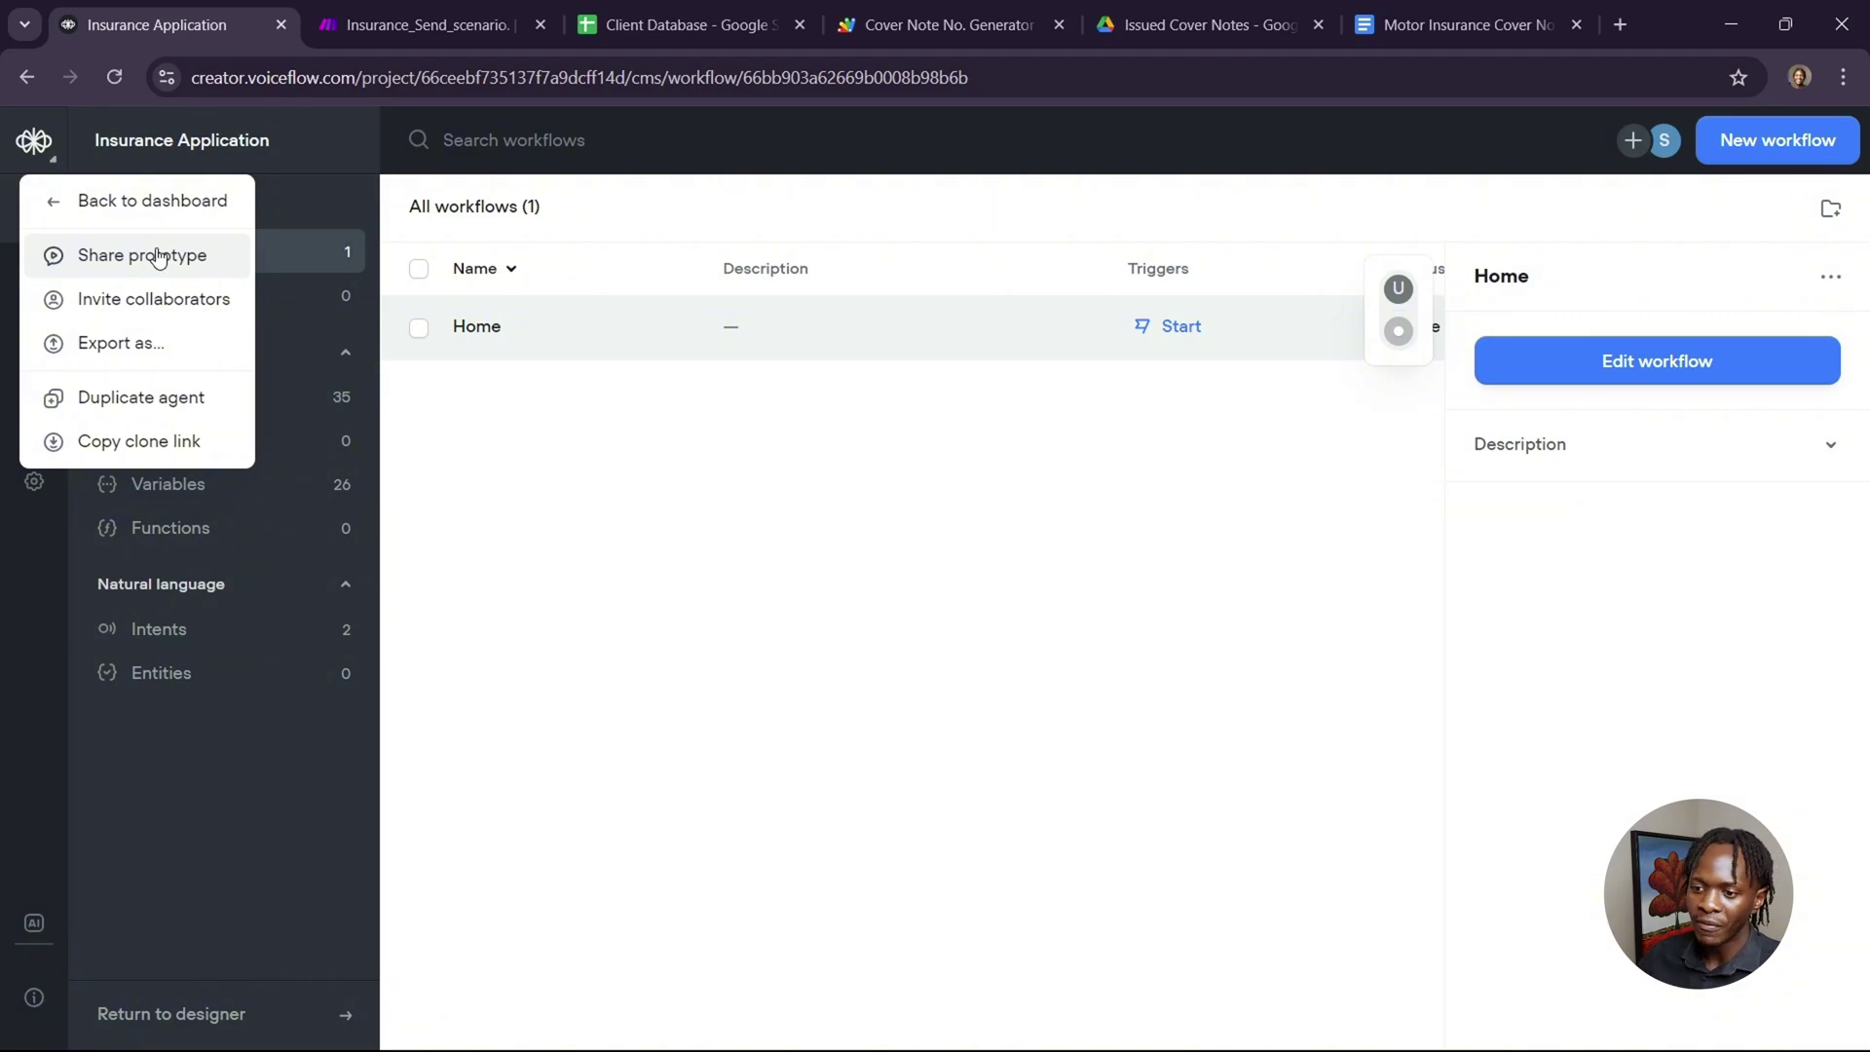
pyautogui.click(159, 257)
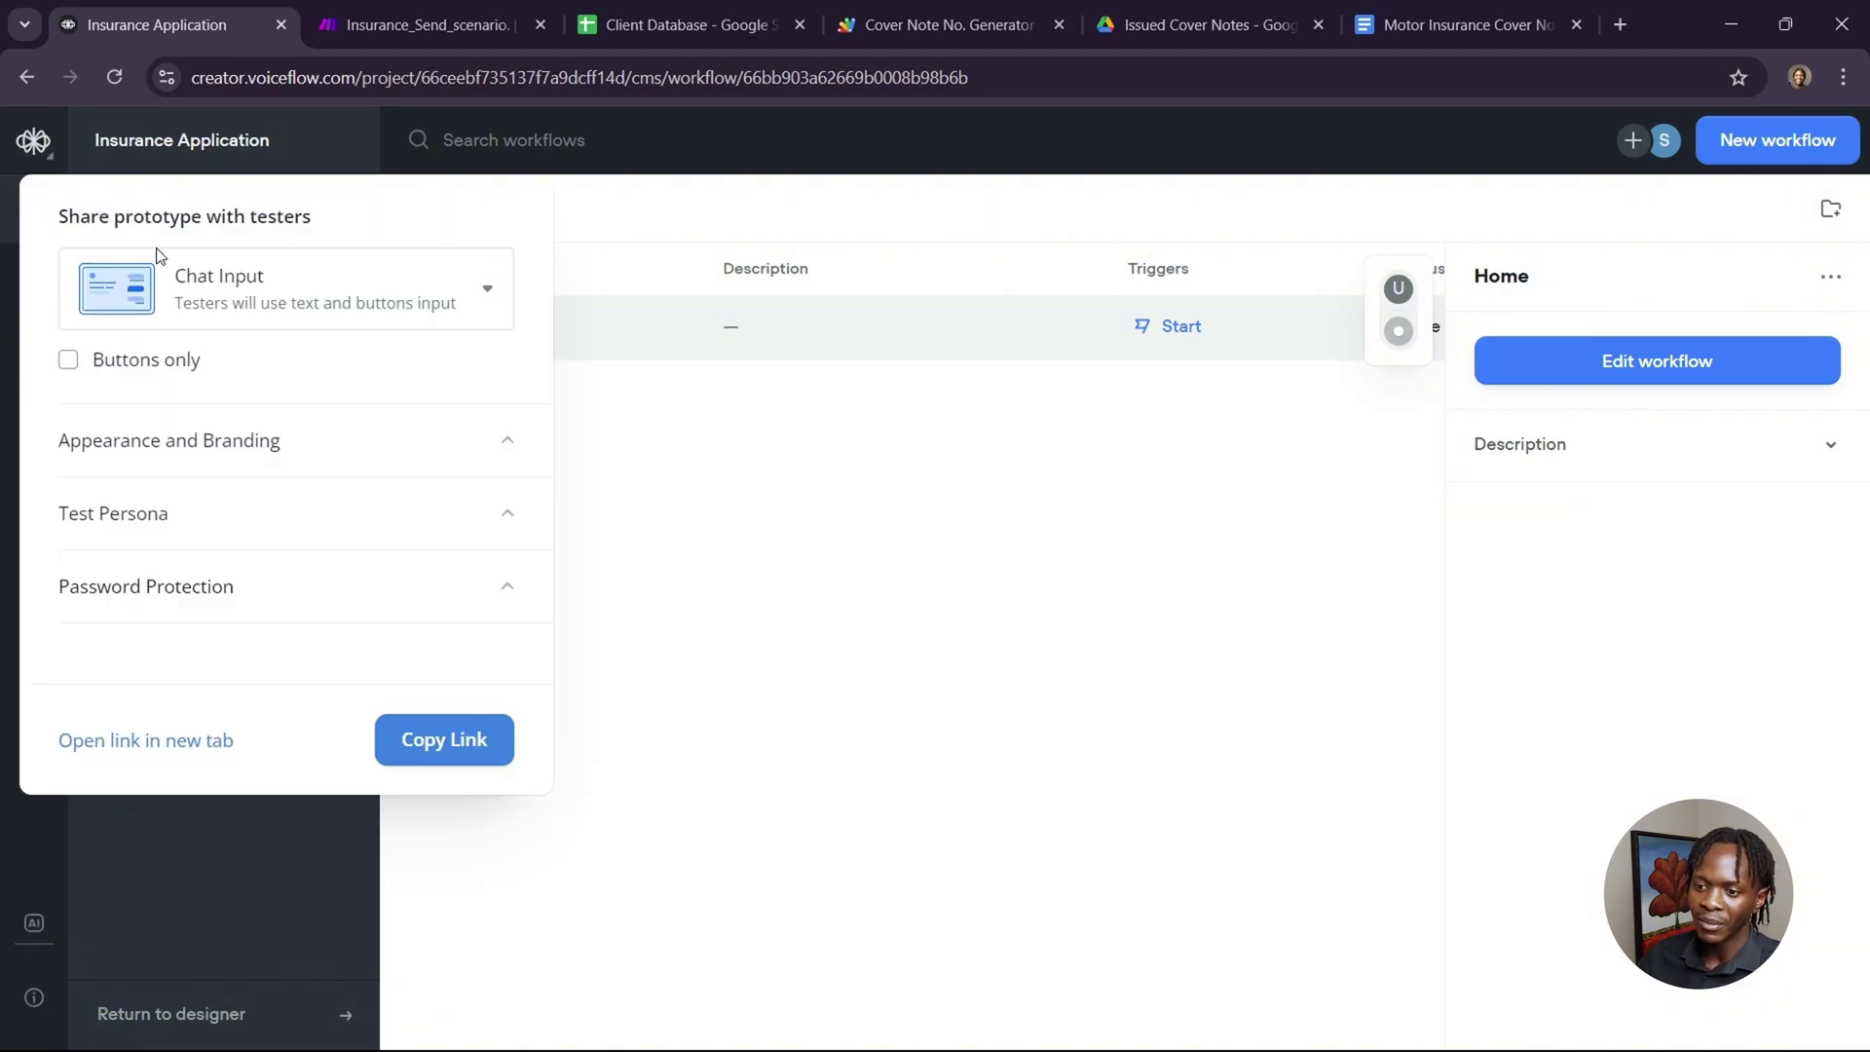
pyautogui.click(182, 746)
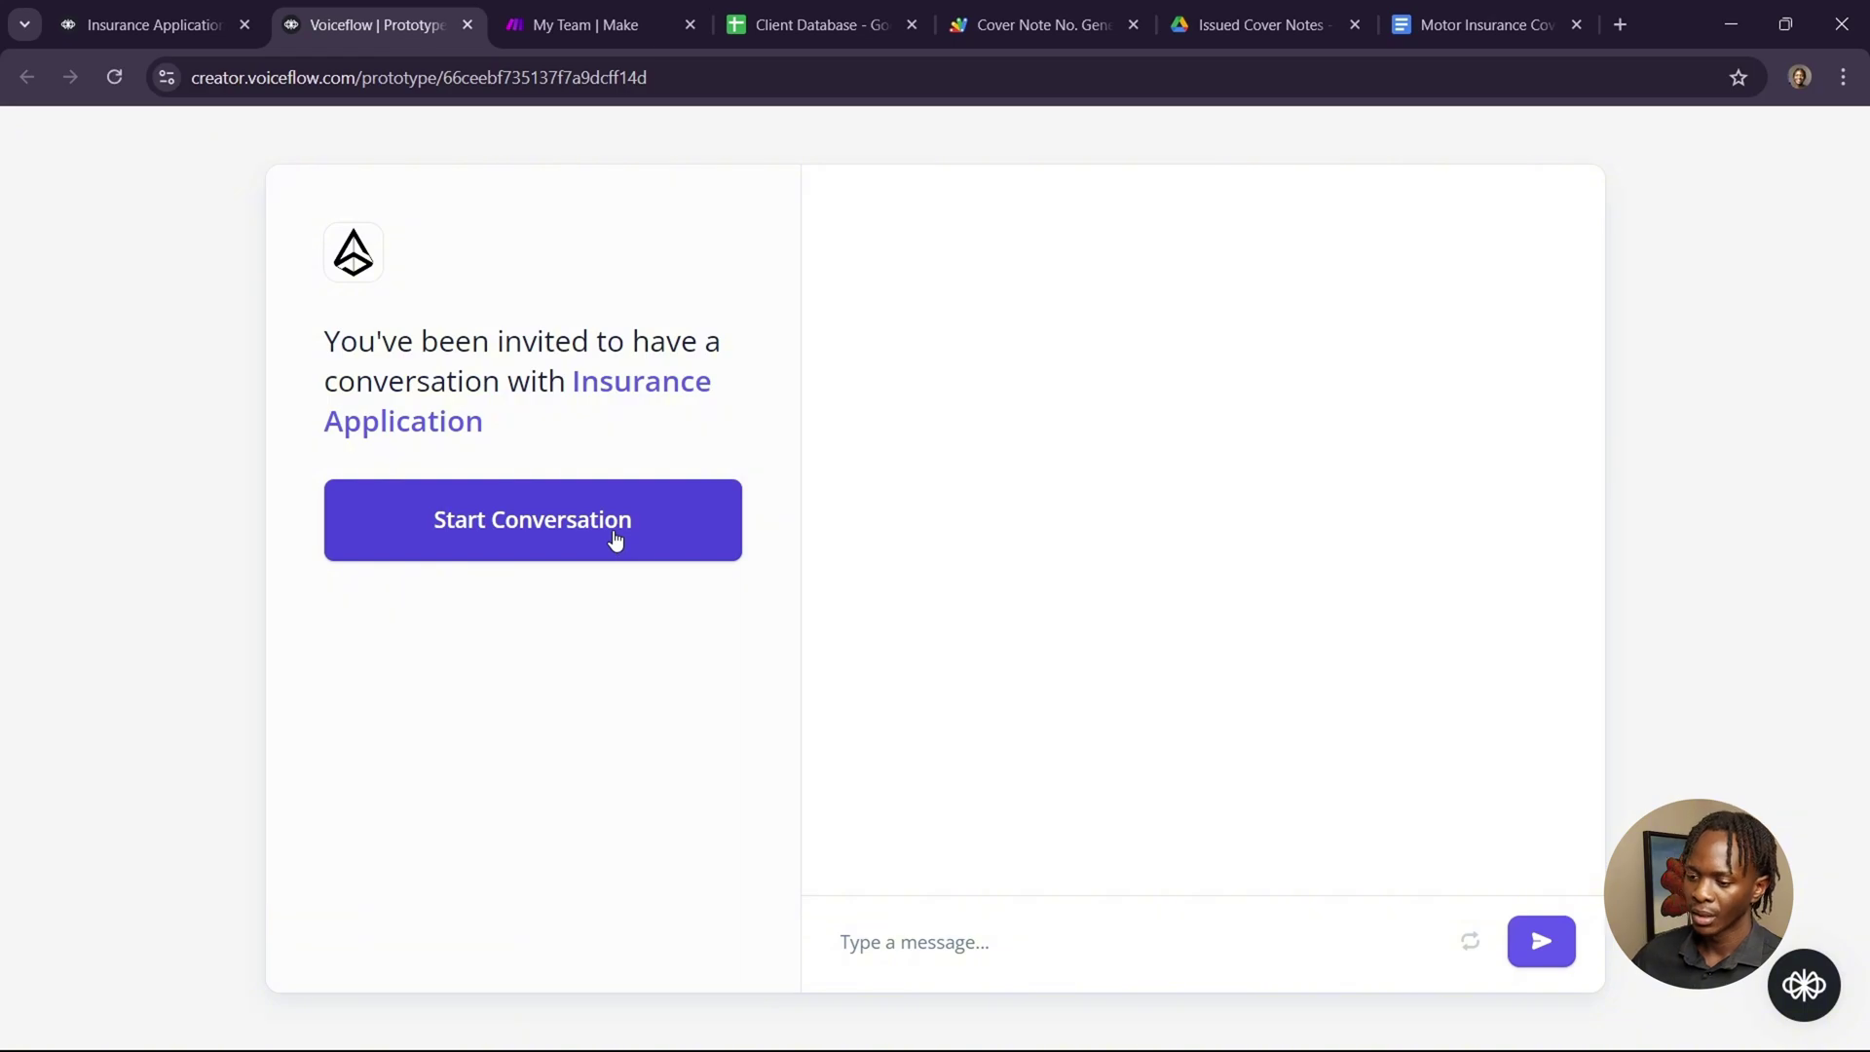
# Start the chat as a new motor-insurance customer and send the client's name, e-mail and phone number.
pyautogui.click(615, 540)
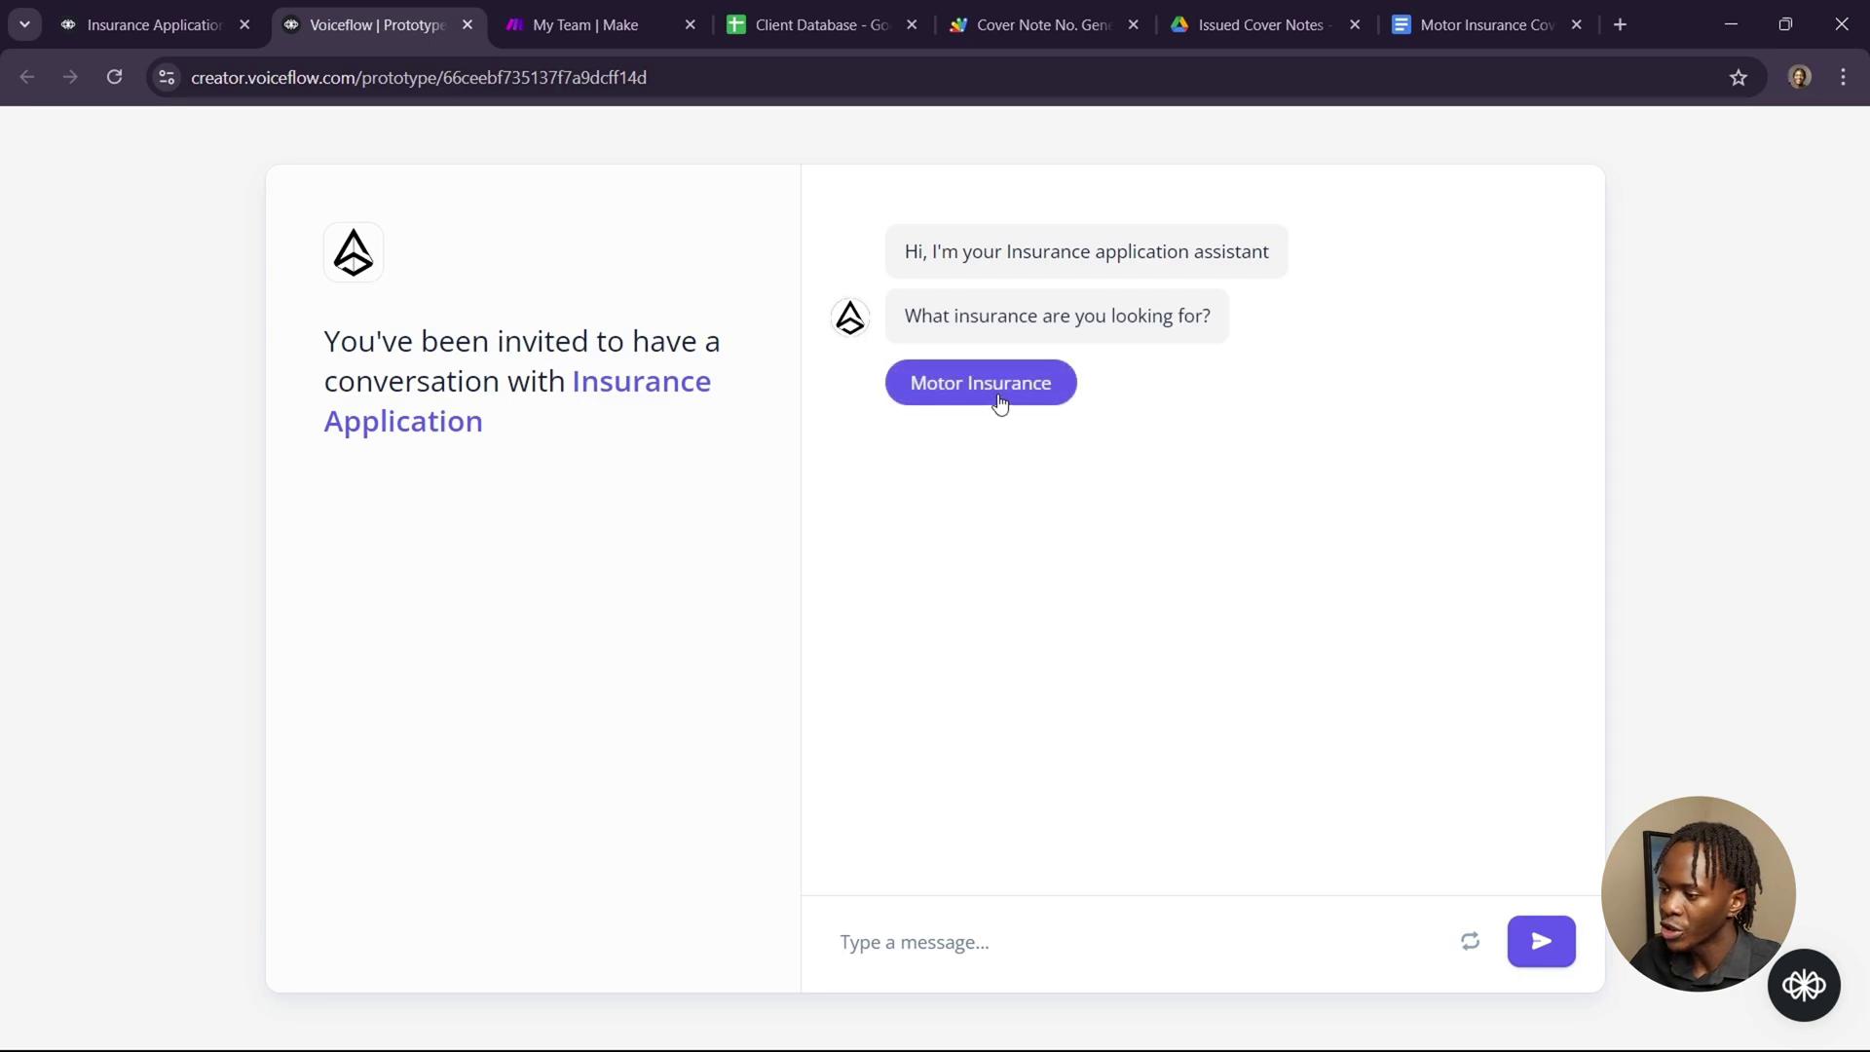
pyautogui.click(998, 404)
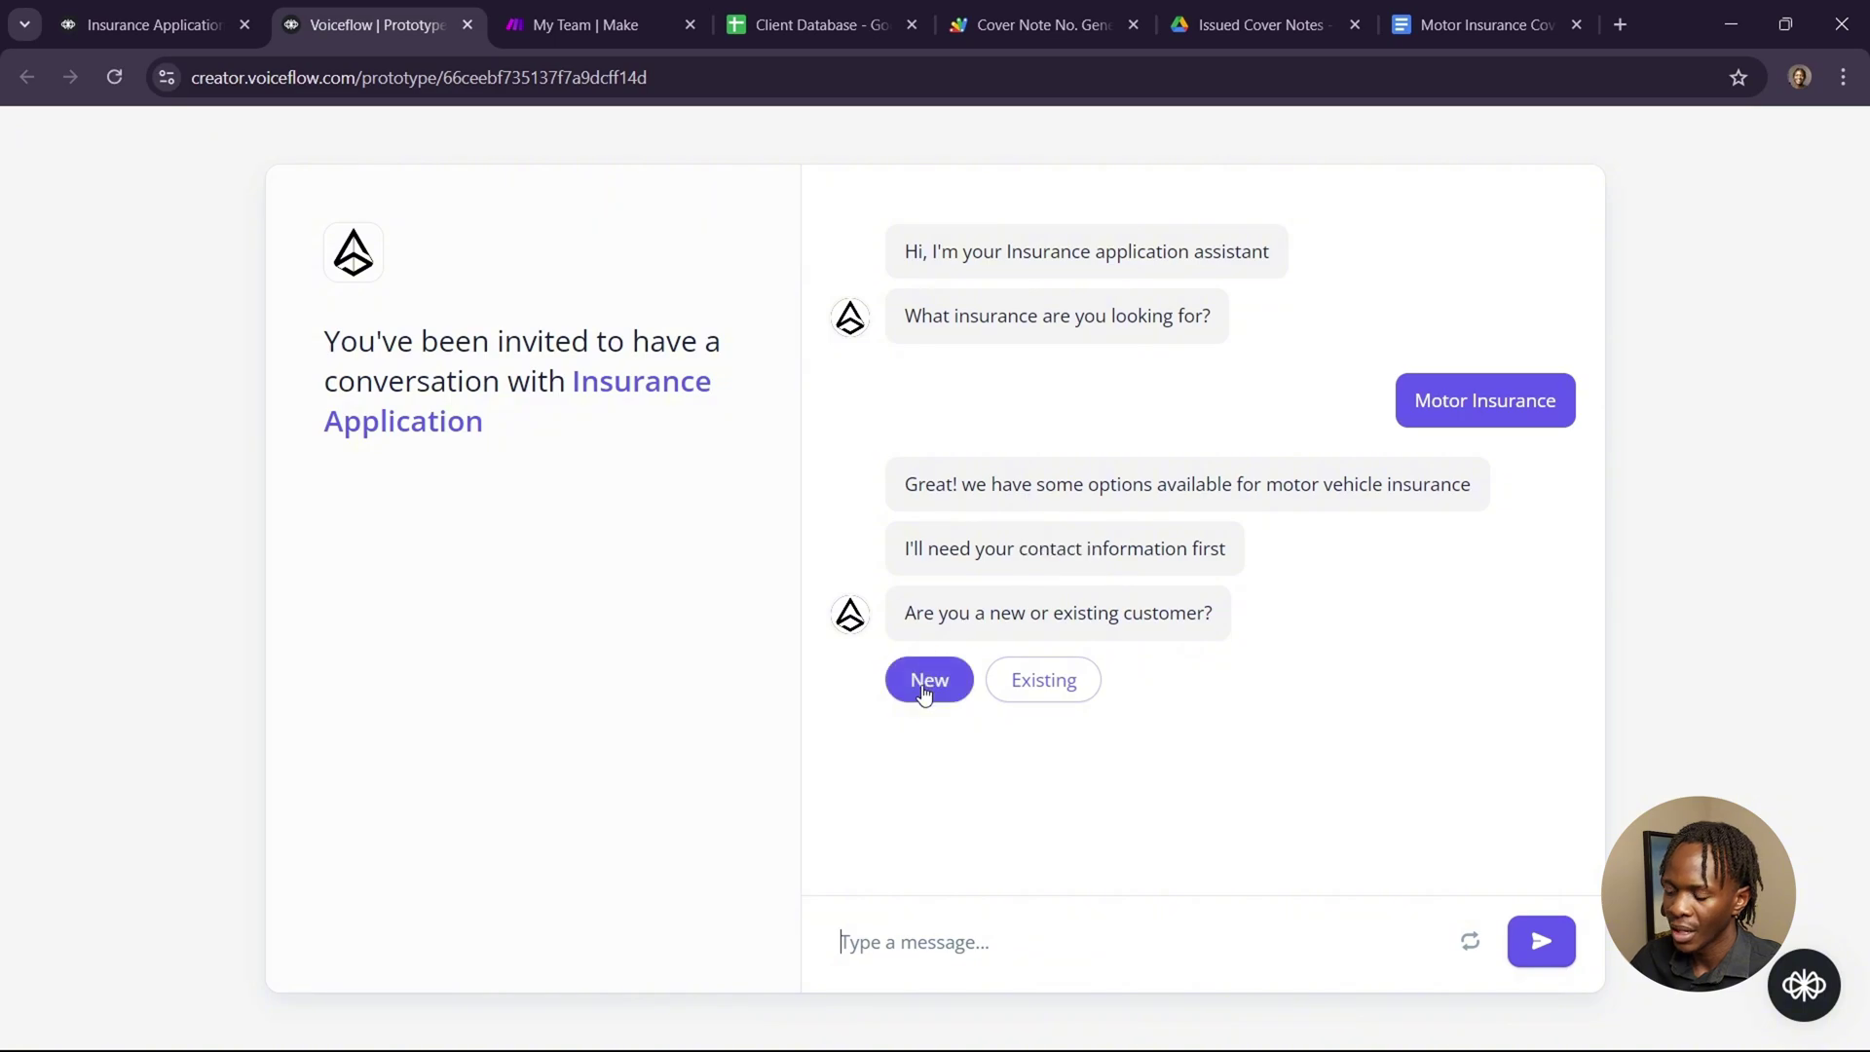
pyautogui.click(926, 687)
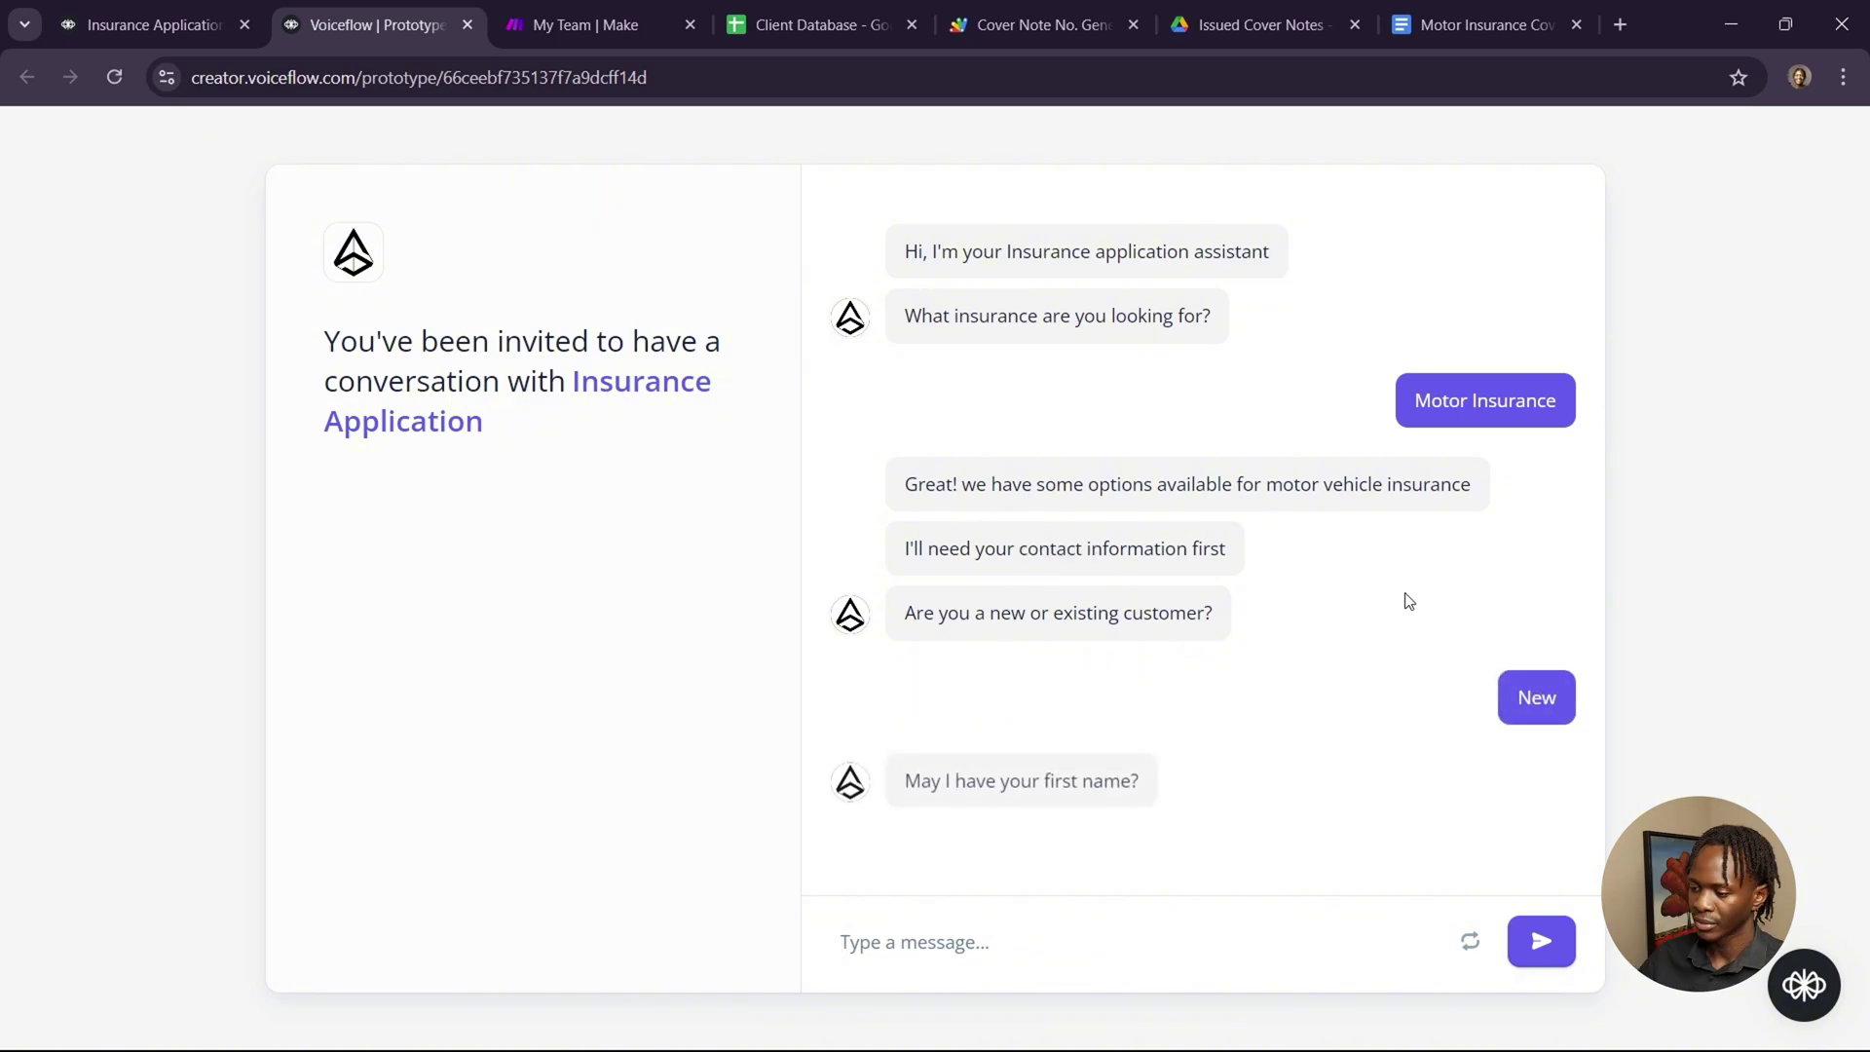
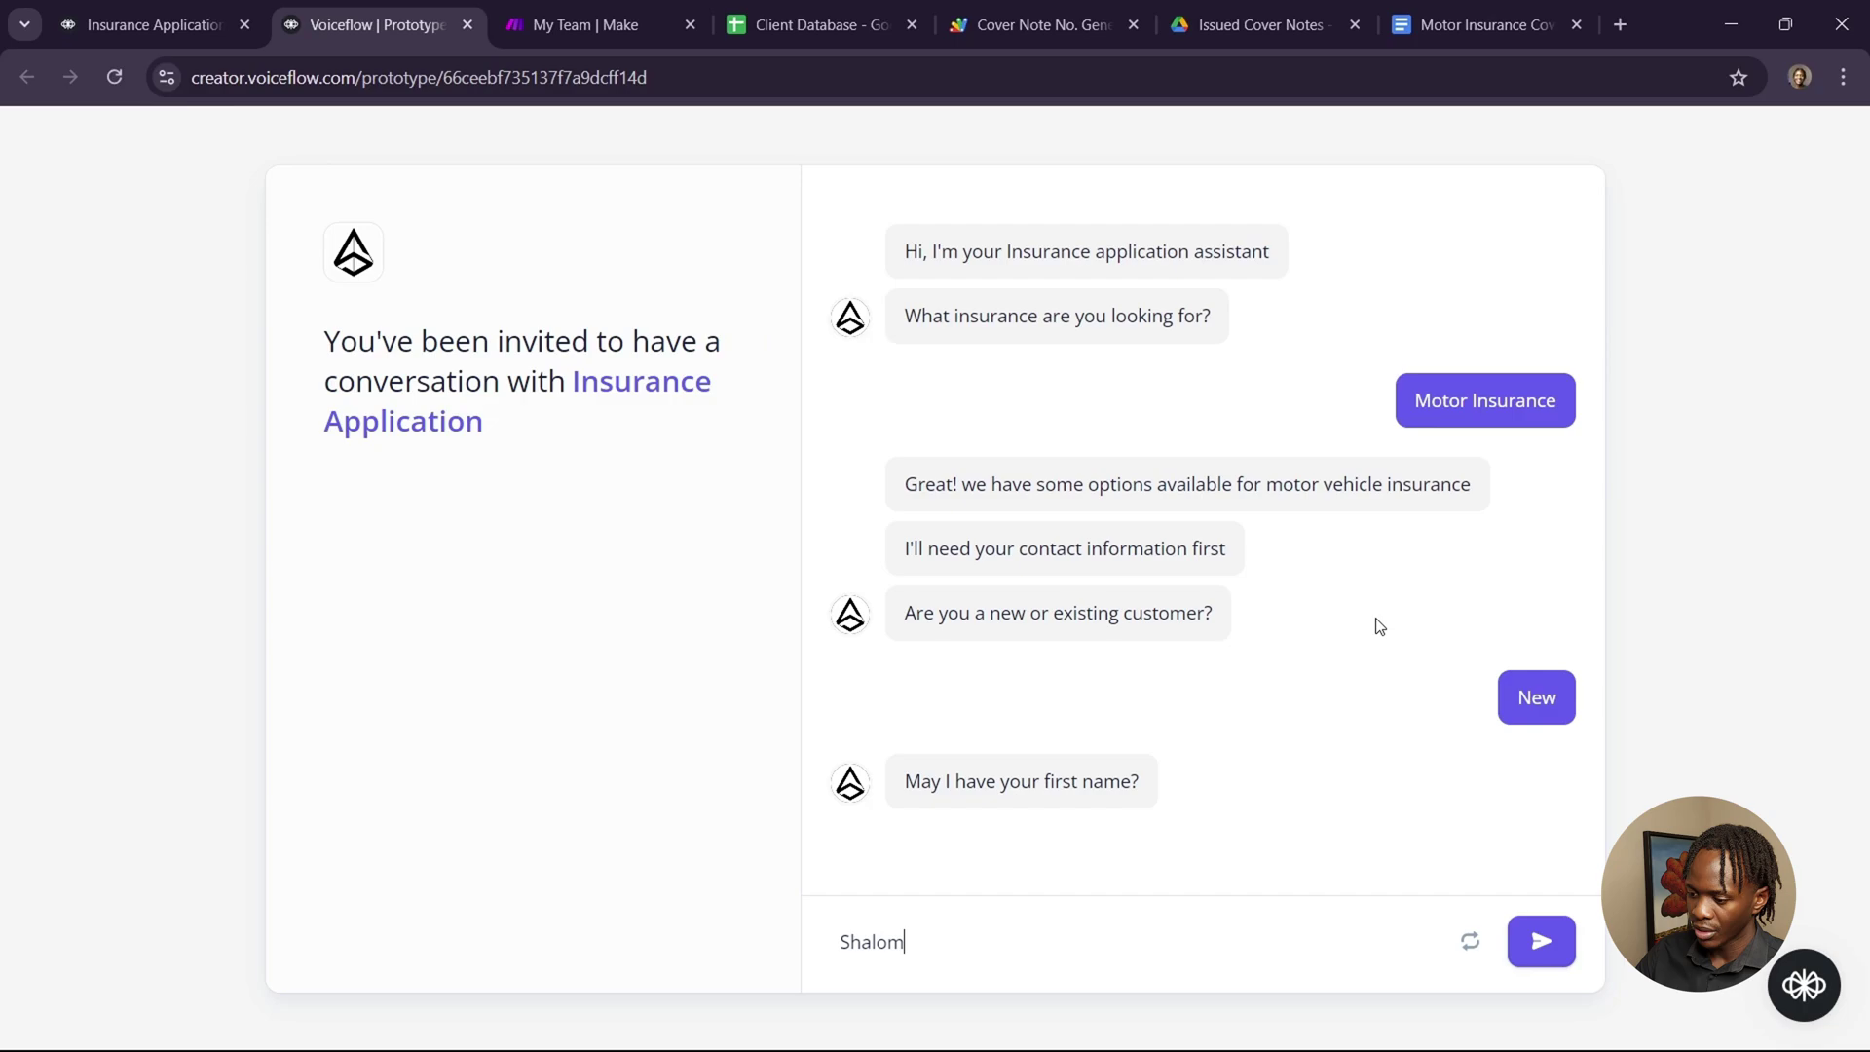
pyautogui.press('Return')
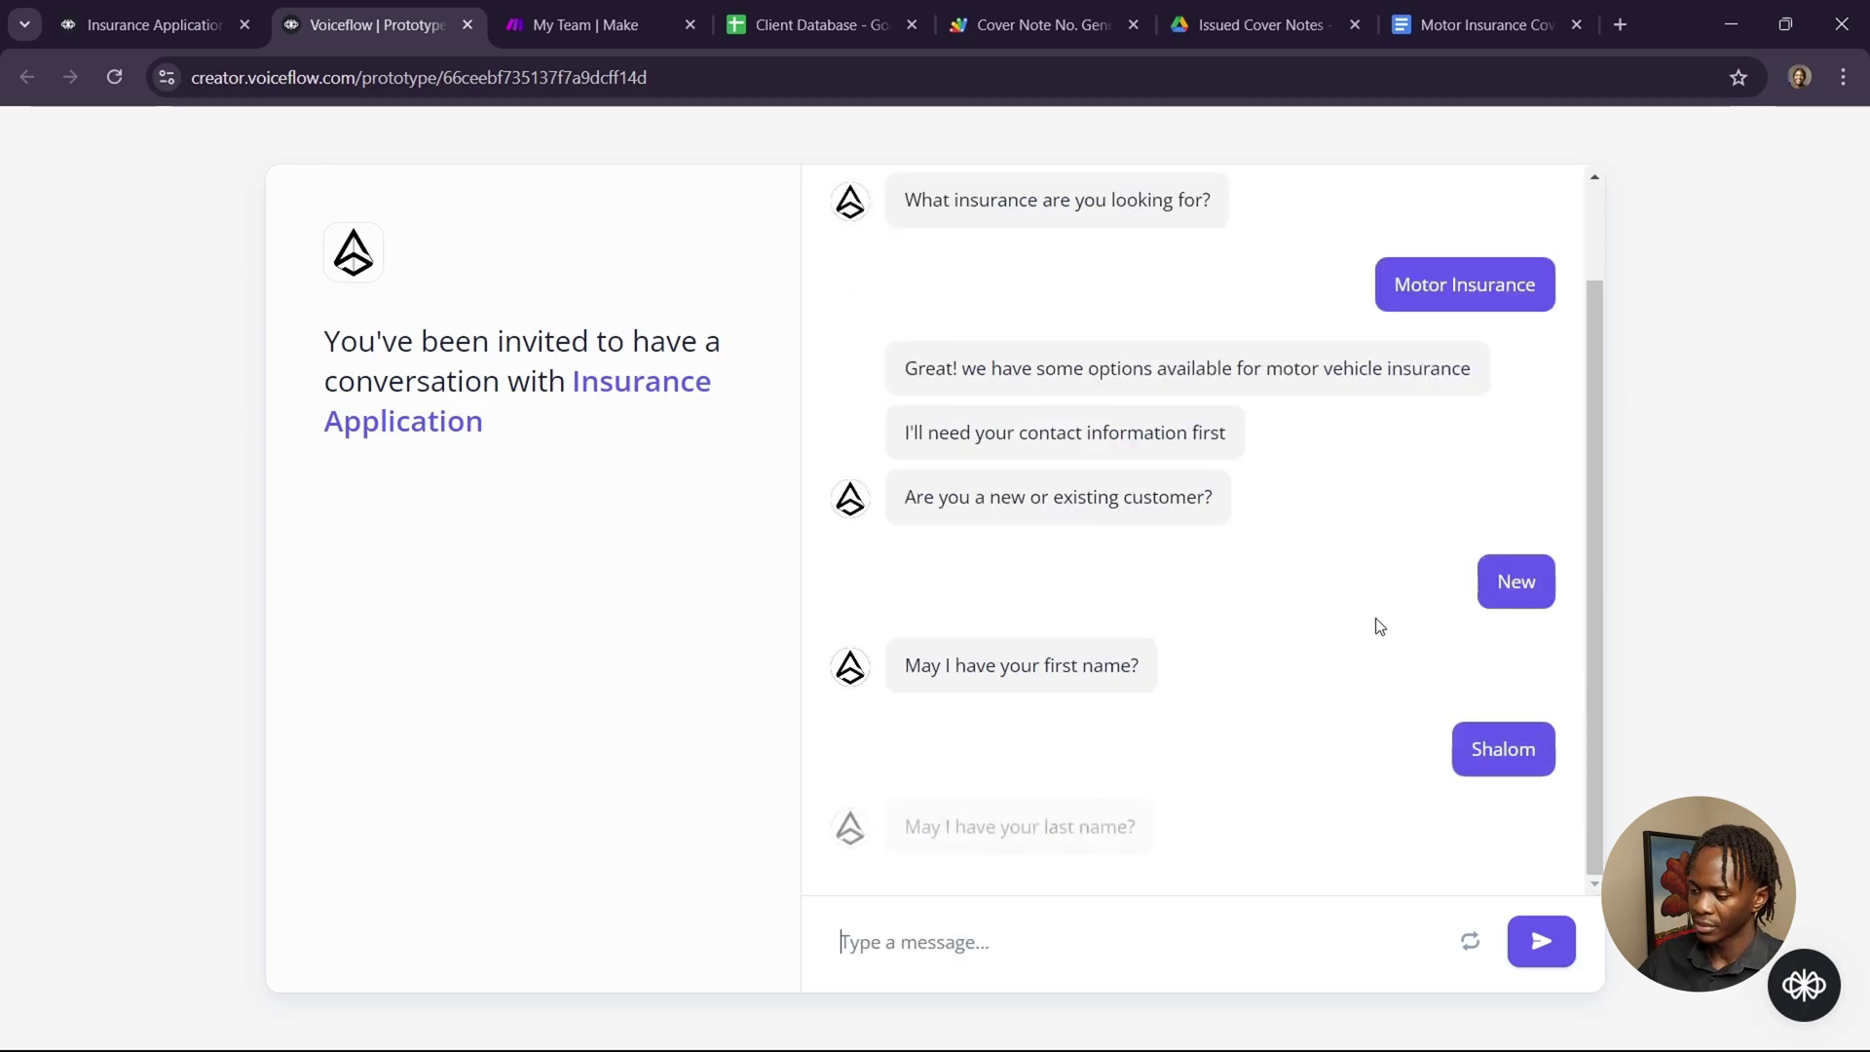
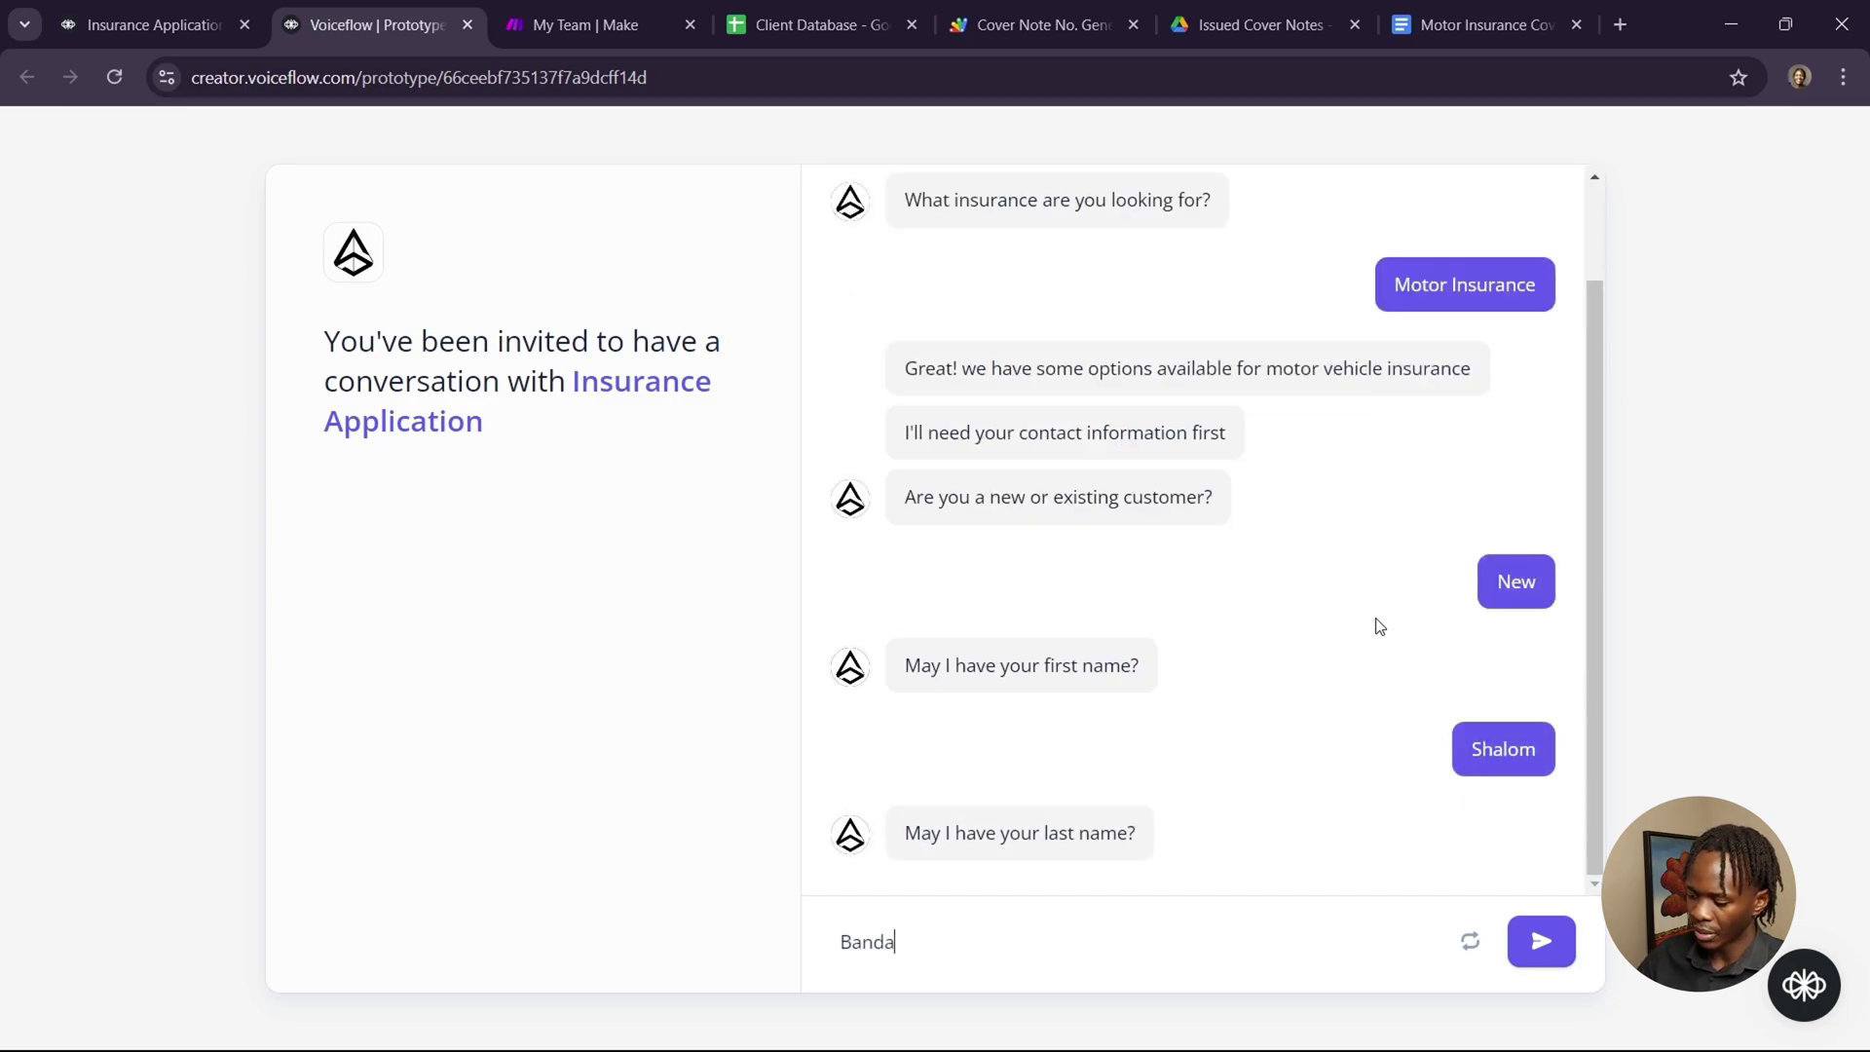
pyautogui.press('Return')
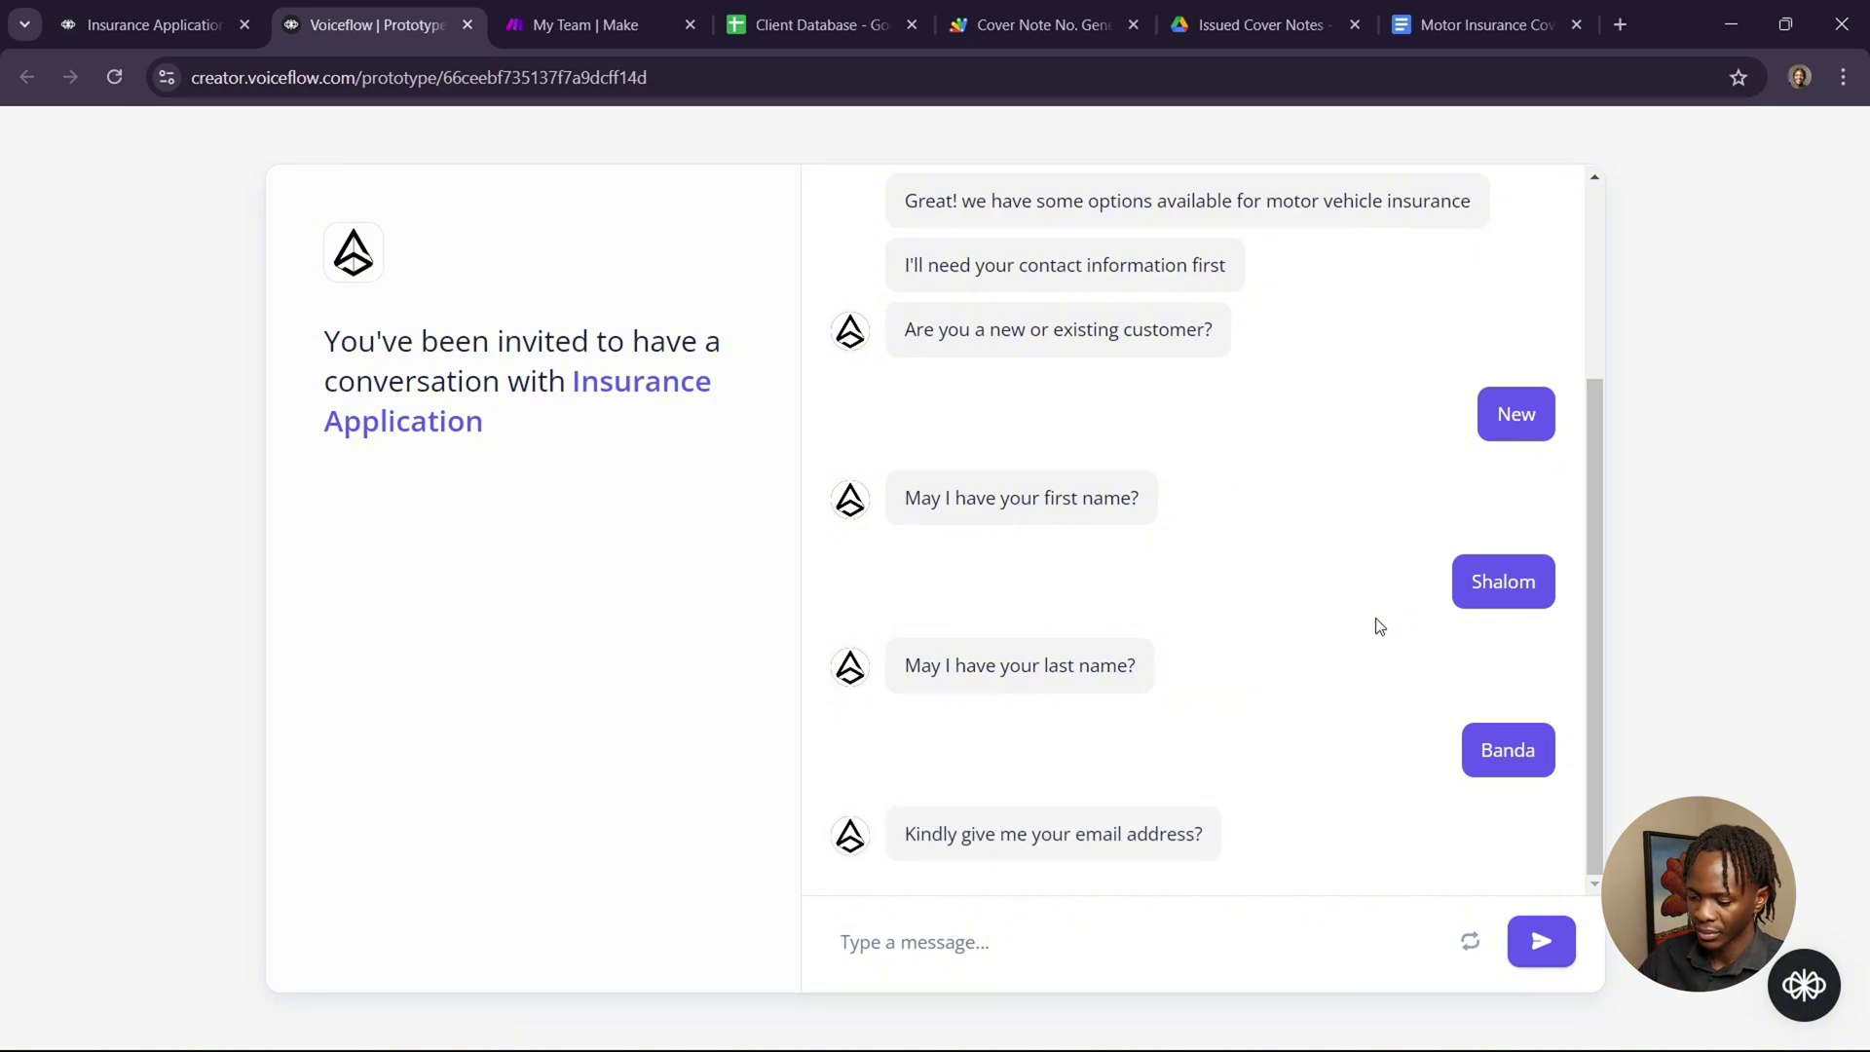
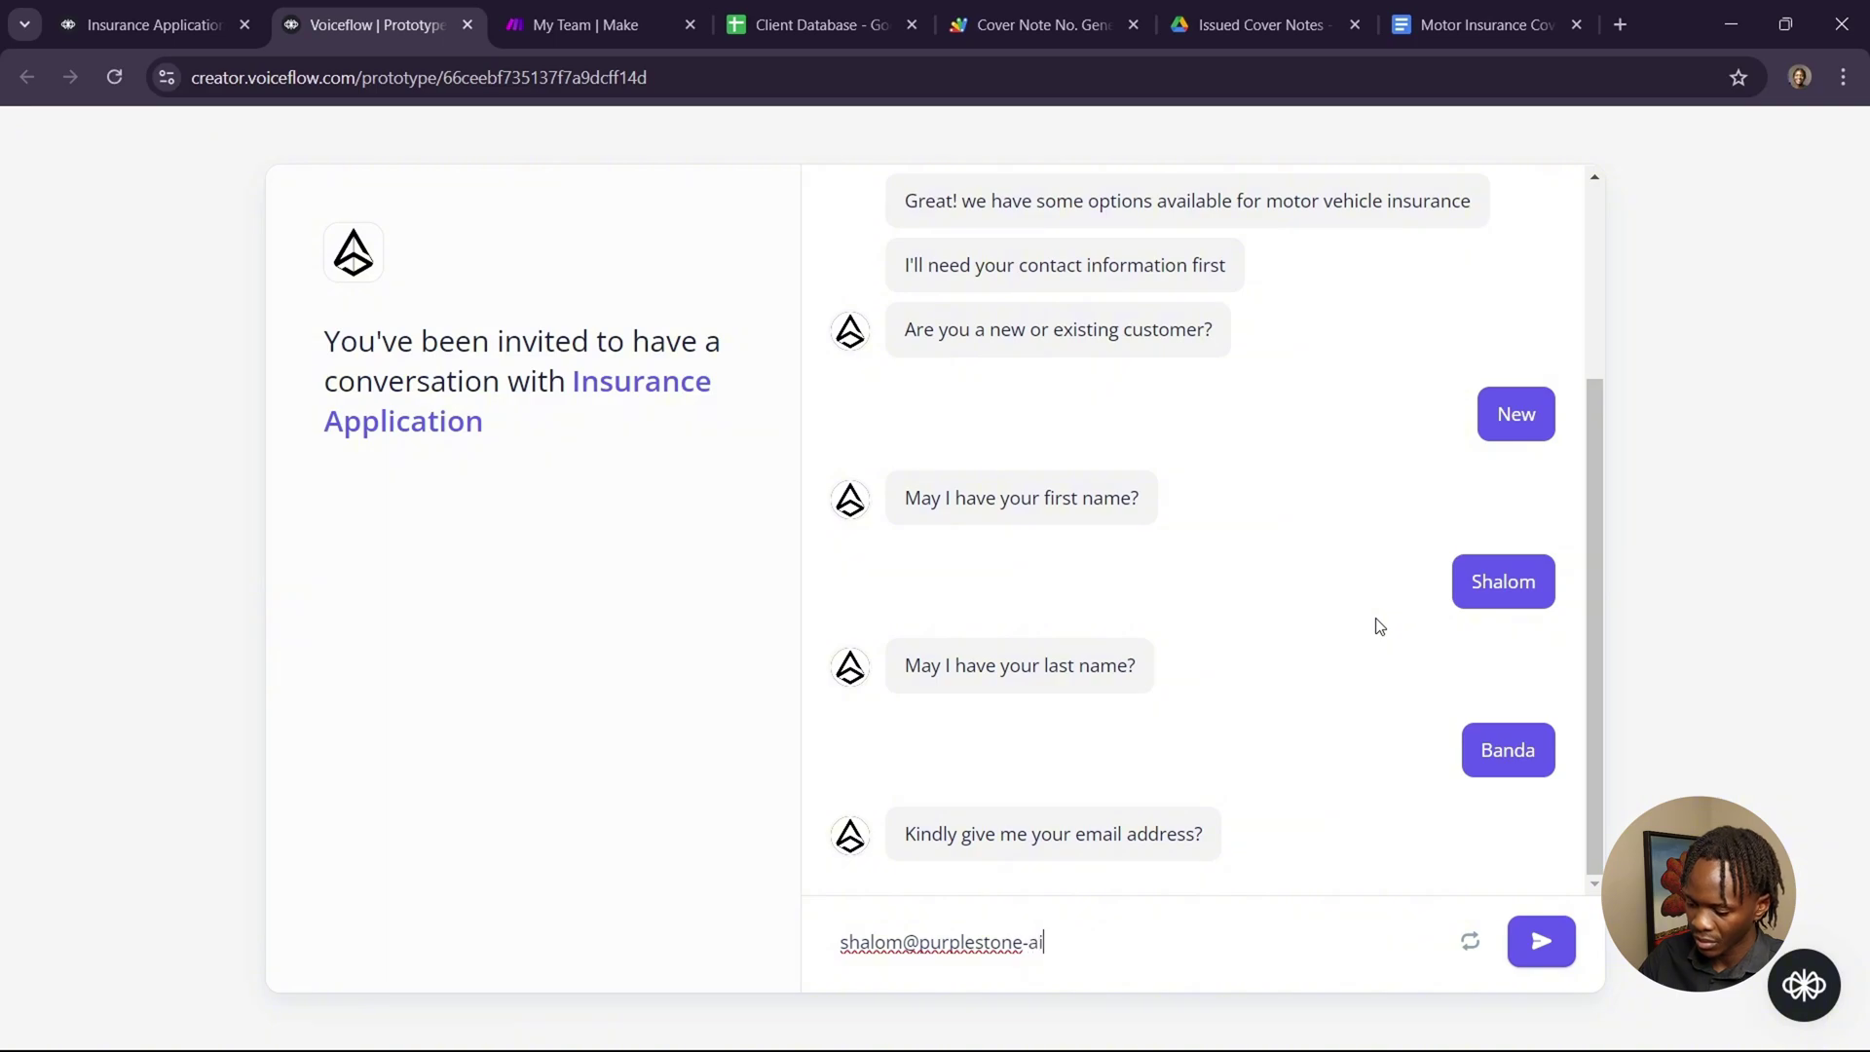
pyautogui.press('Return')
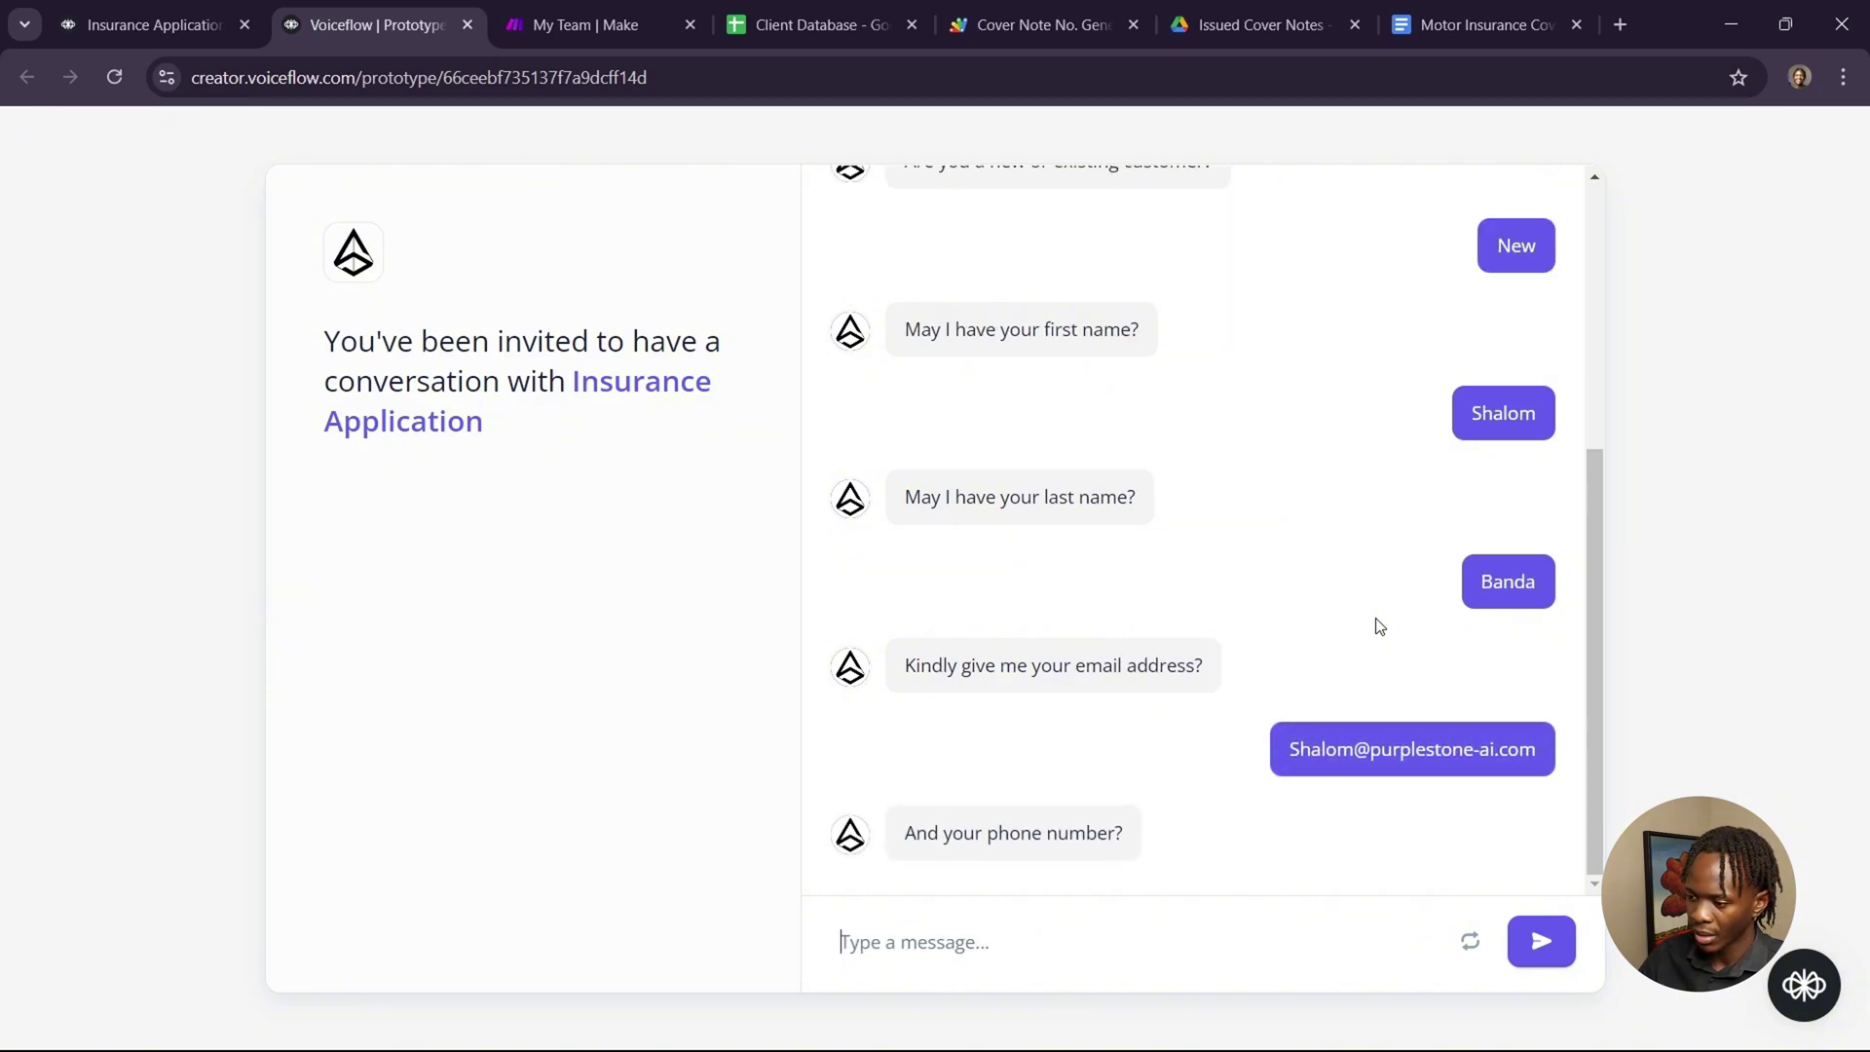
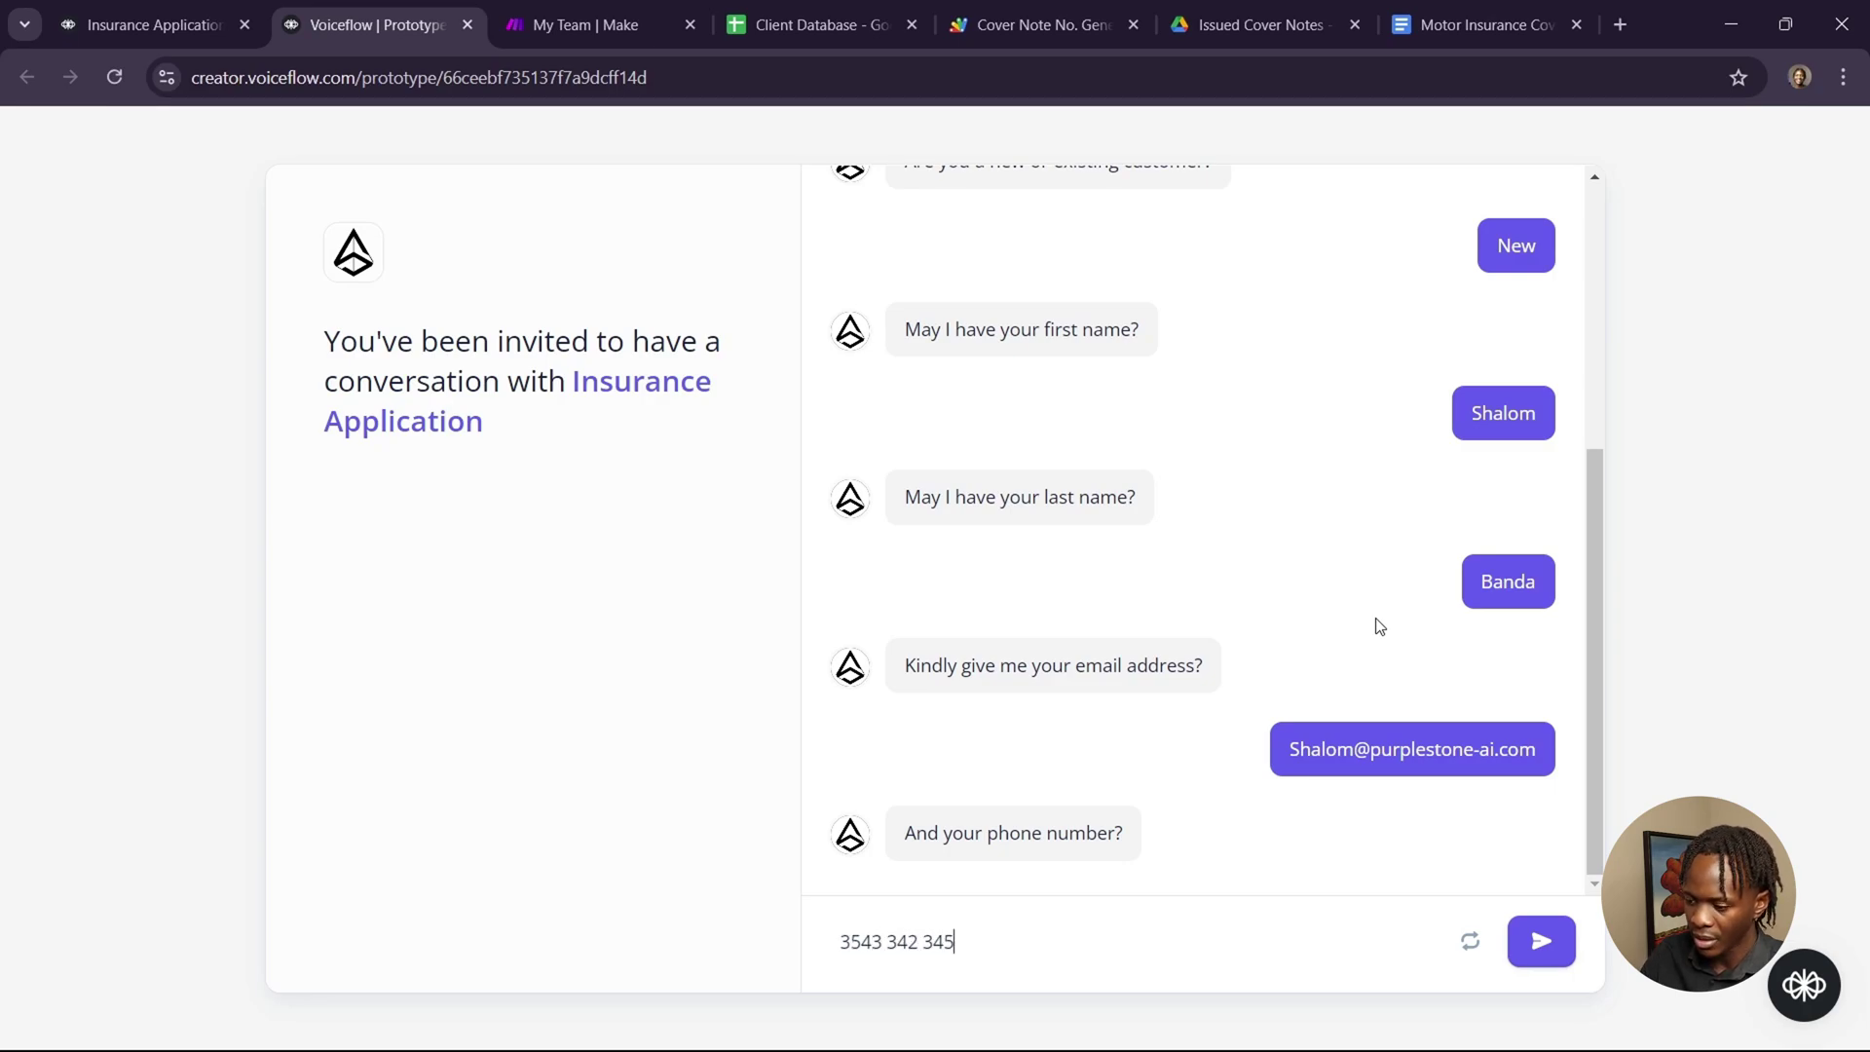
pyautogui.press('Return')
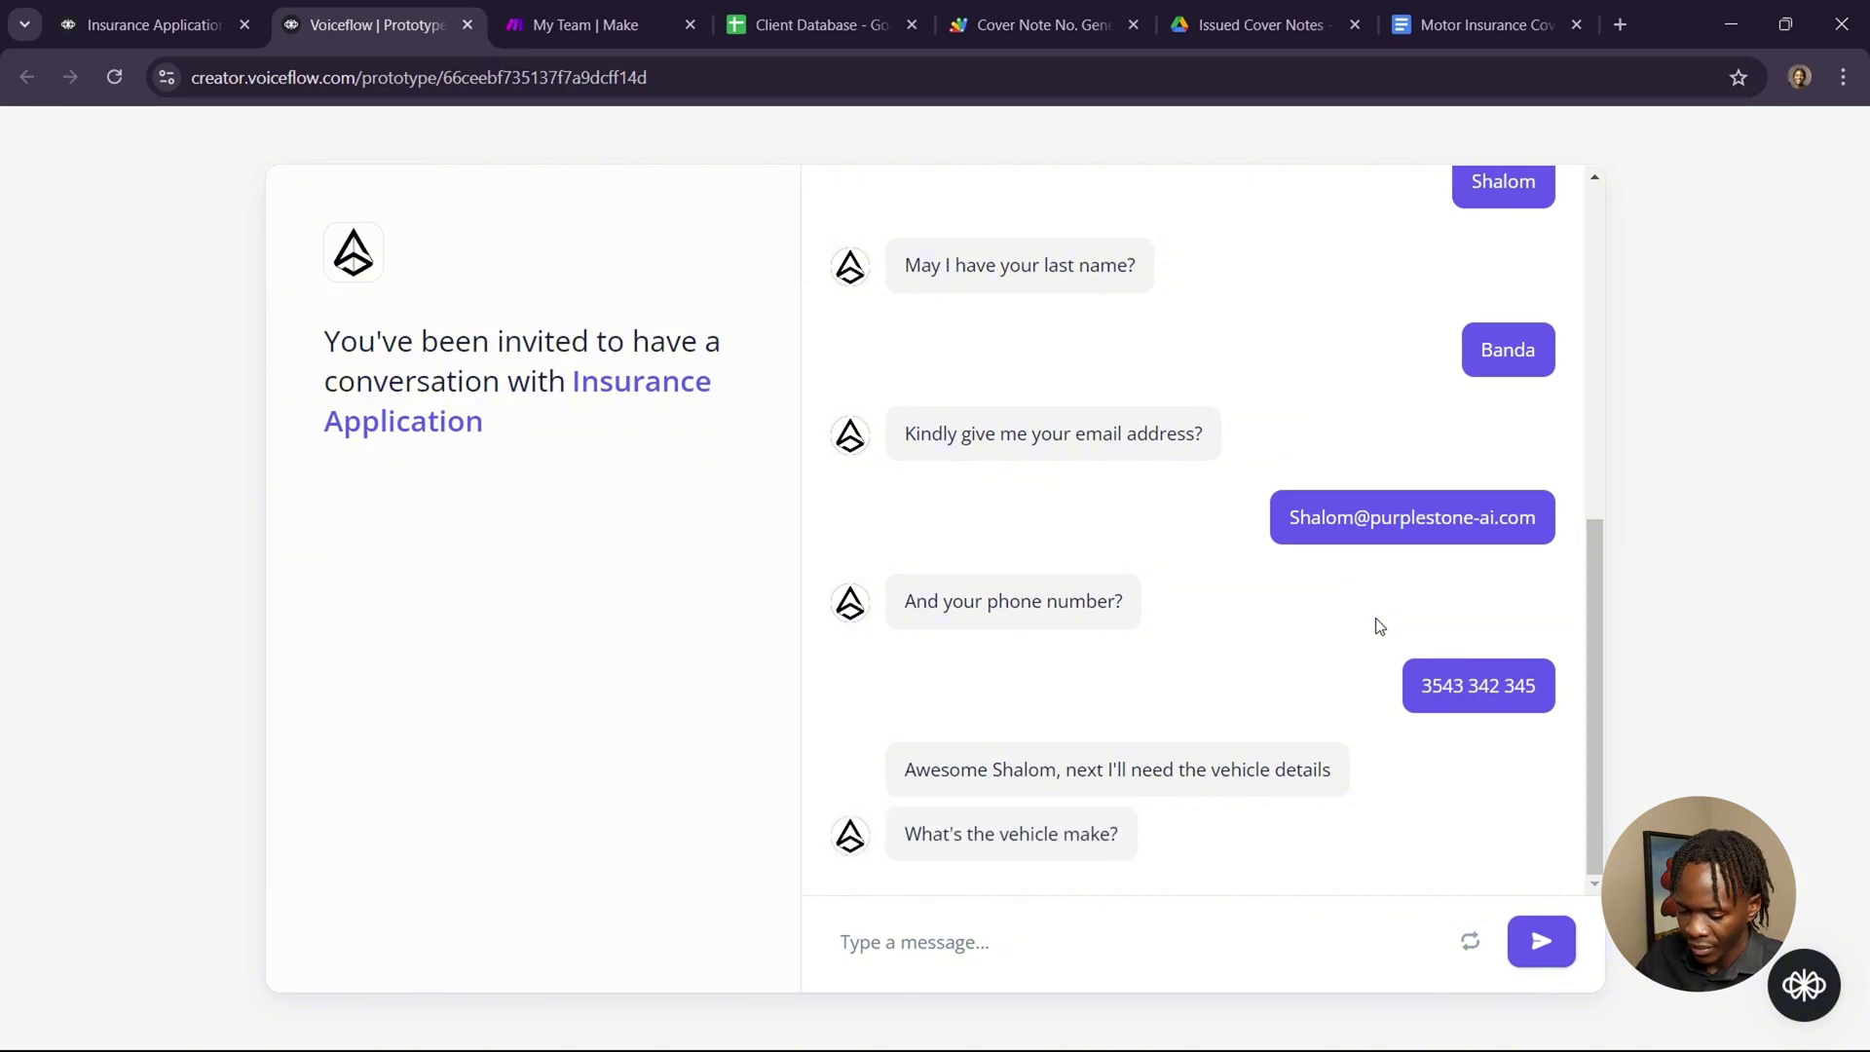
# Send the vehicle details: Toyota, GR Yaris, 2021 and its registration number.
pyautogui.write('Toyota')
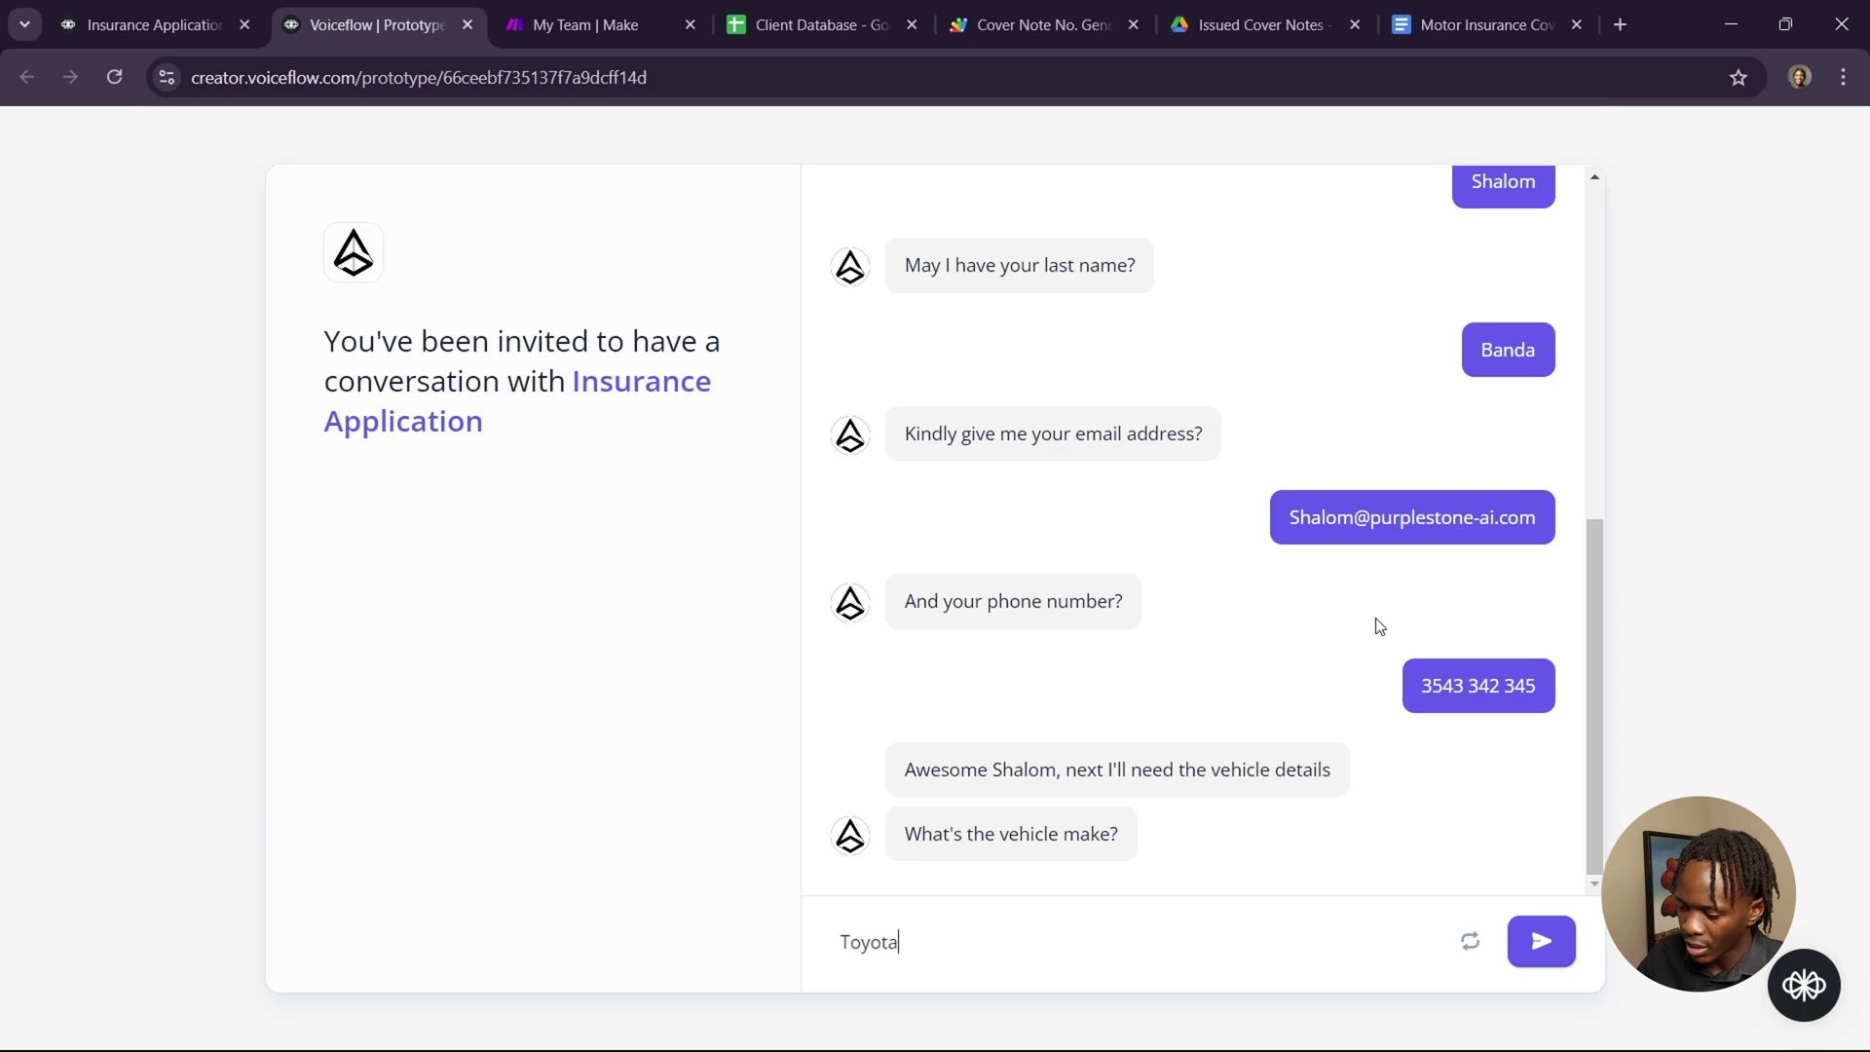
pyautogui.press('Return')
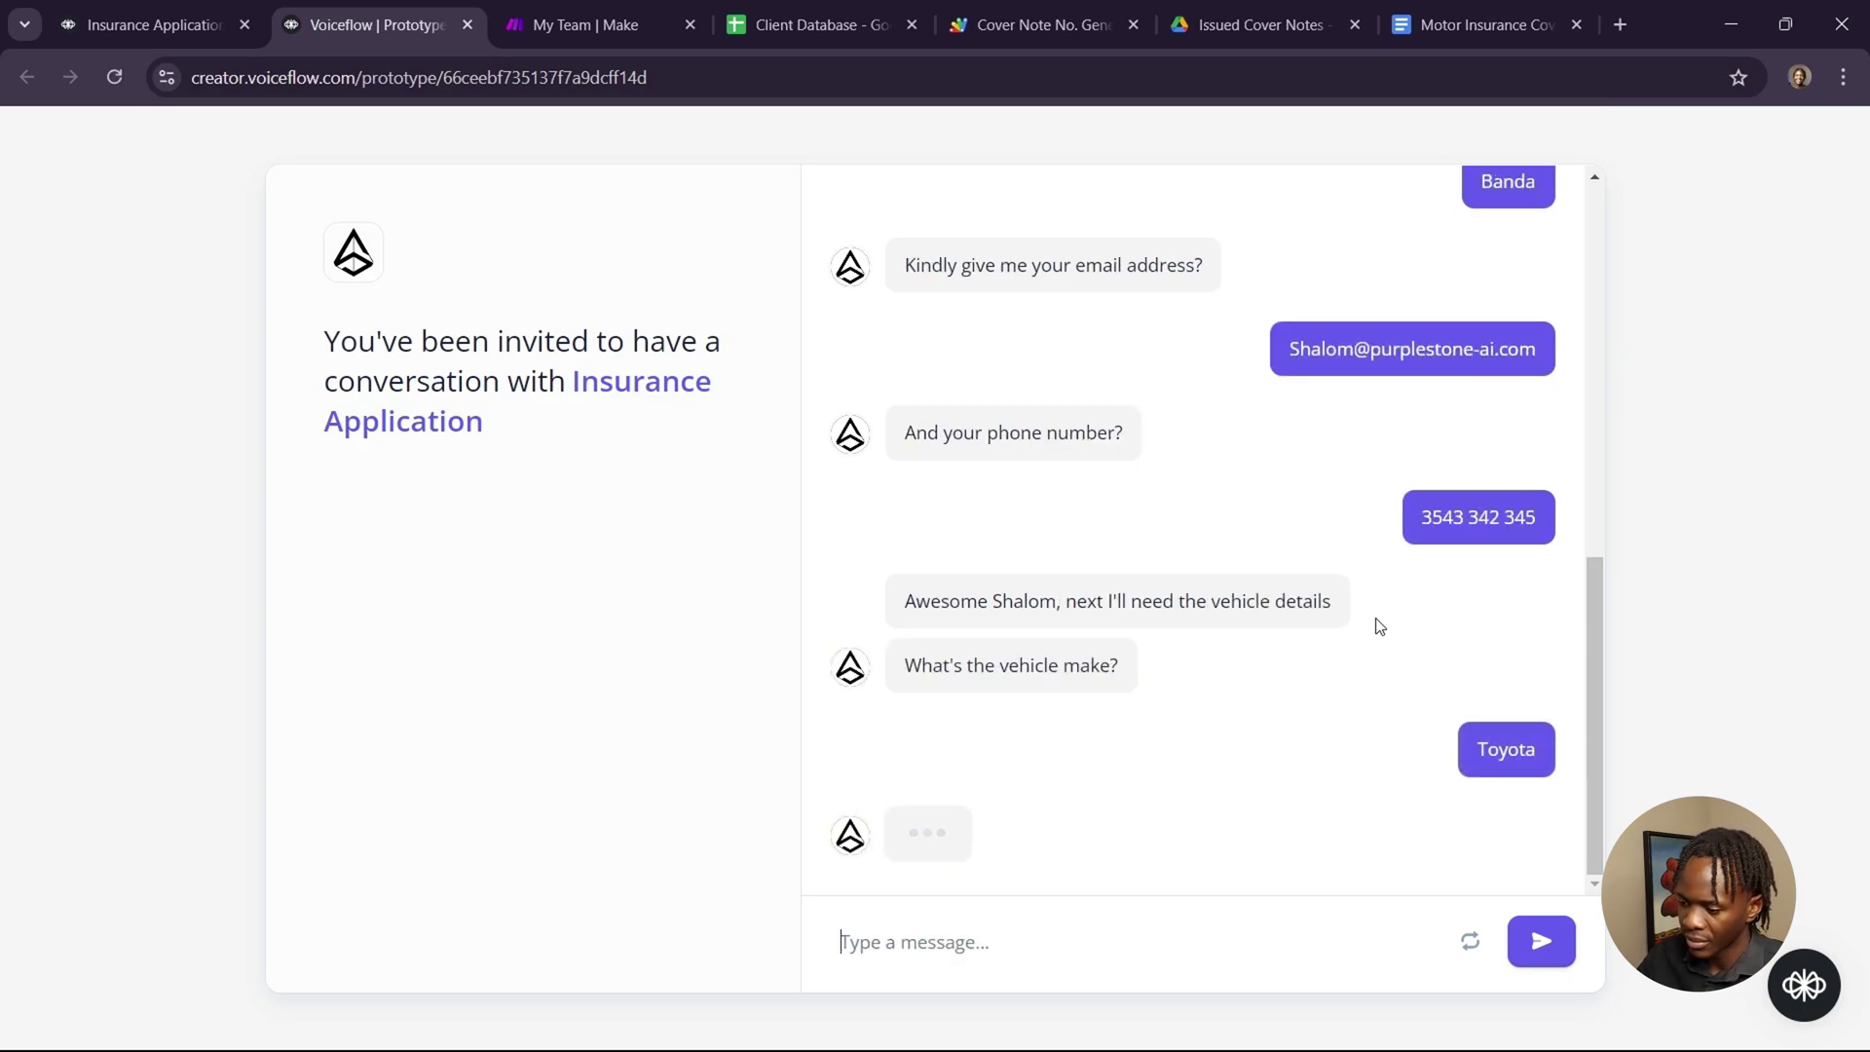
pyautogui.write('GR Yaris')
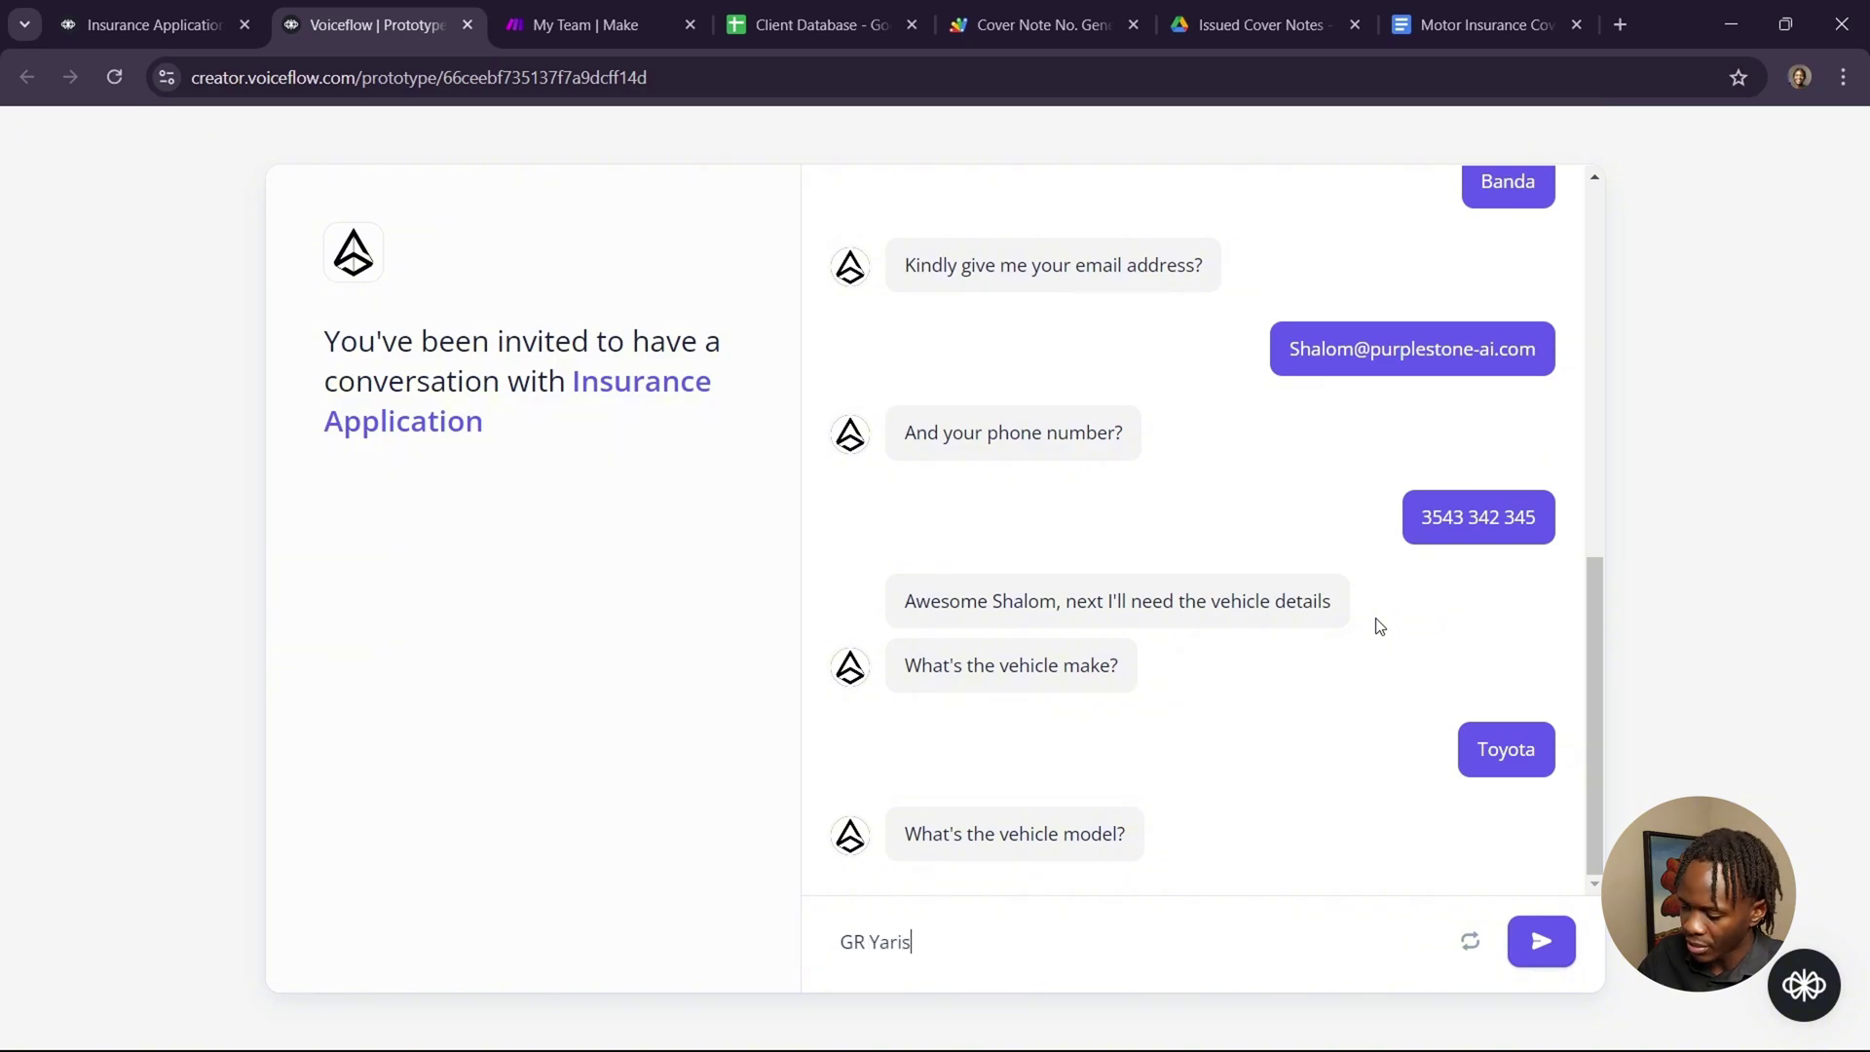
pyautogui.press('Return')
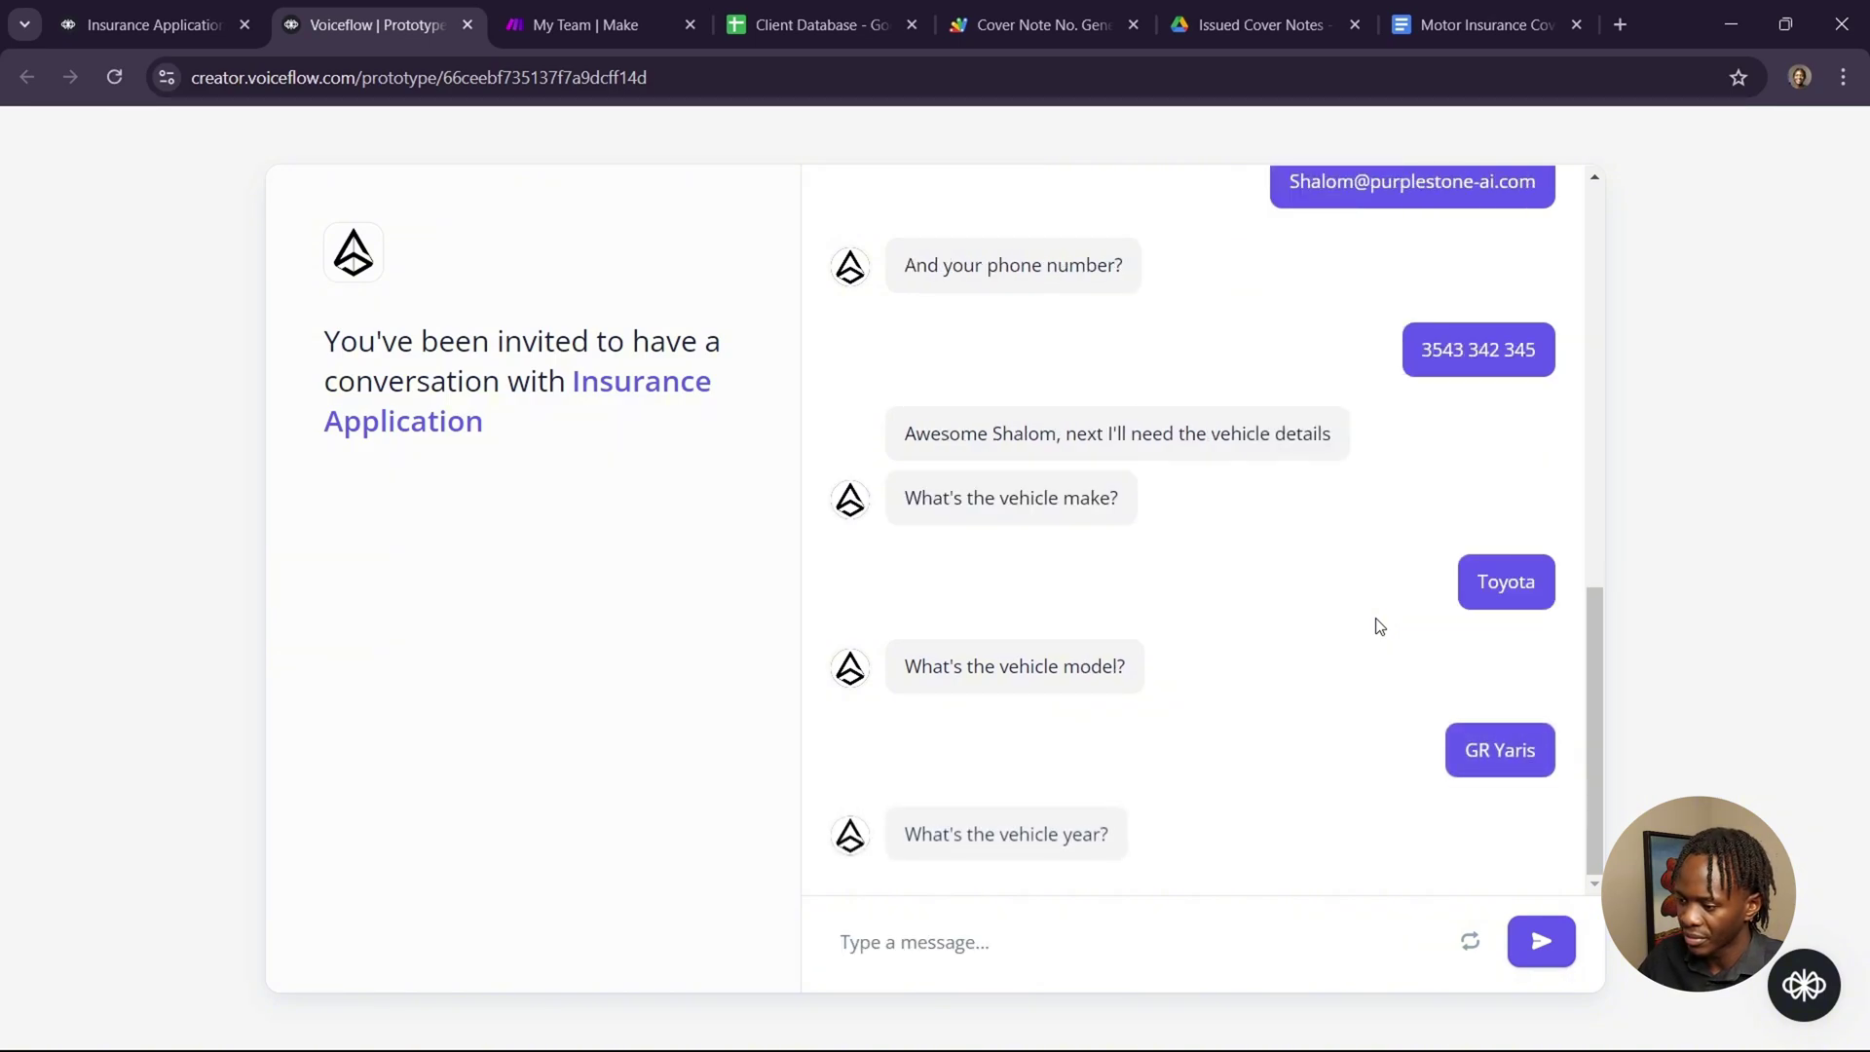
pyautogui.write('202')
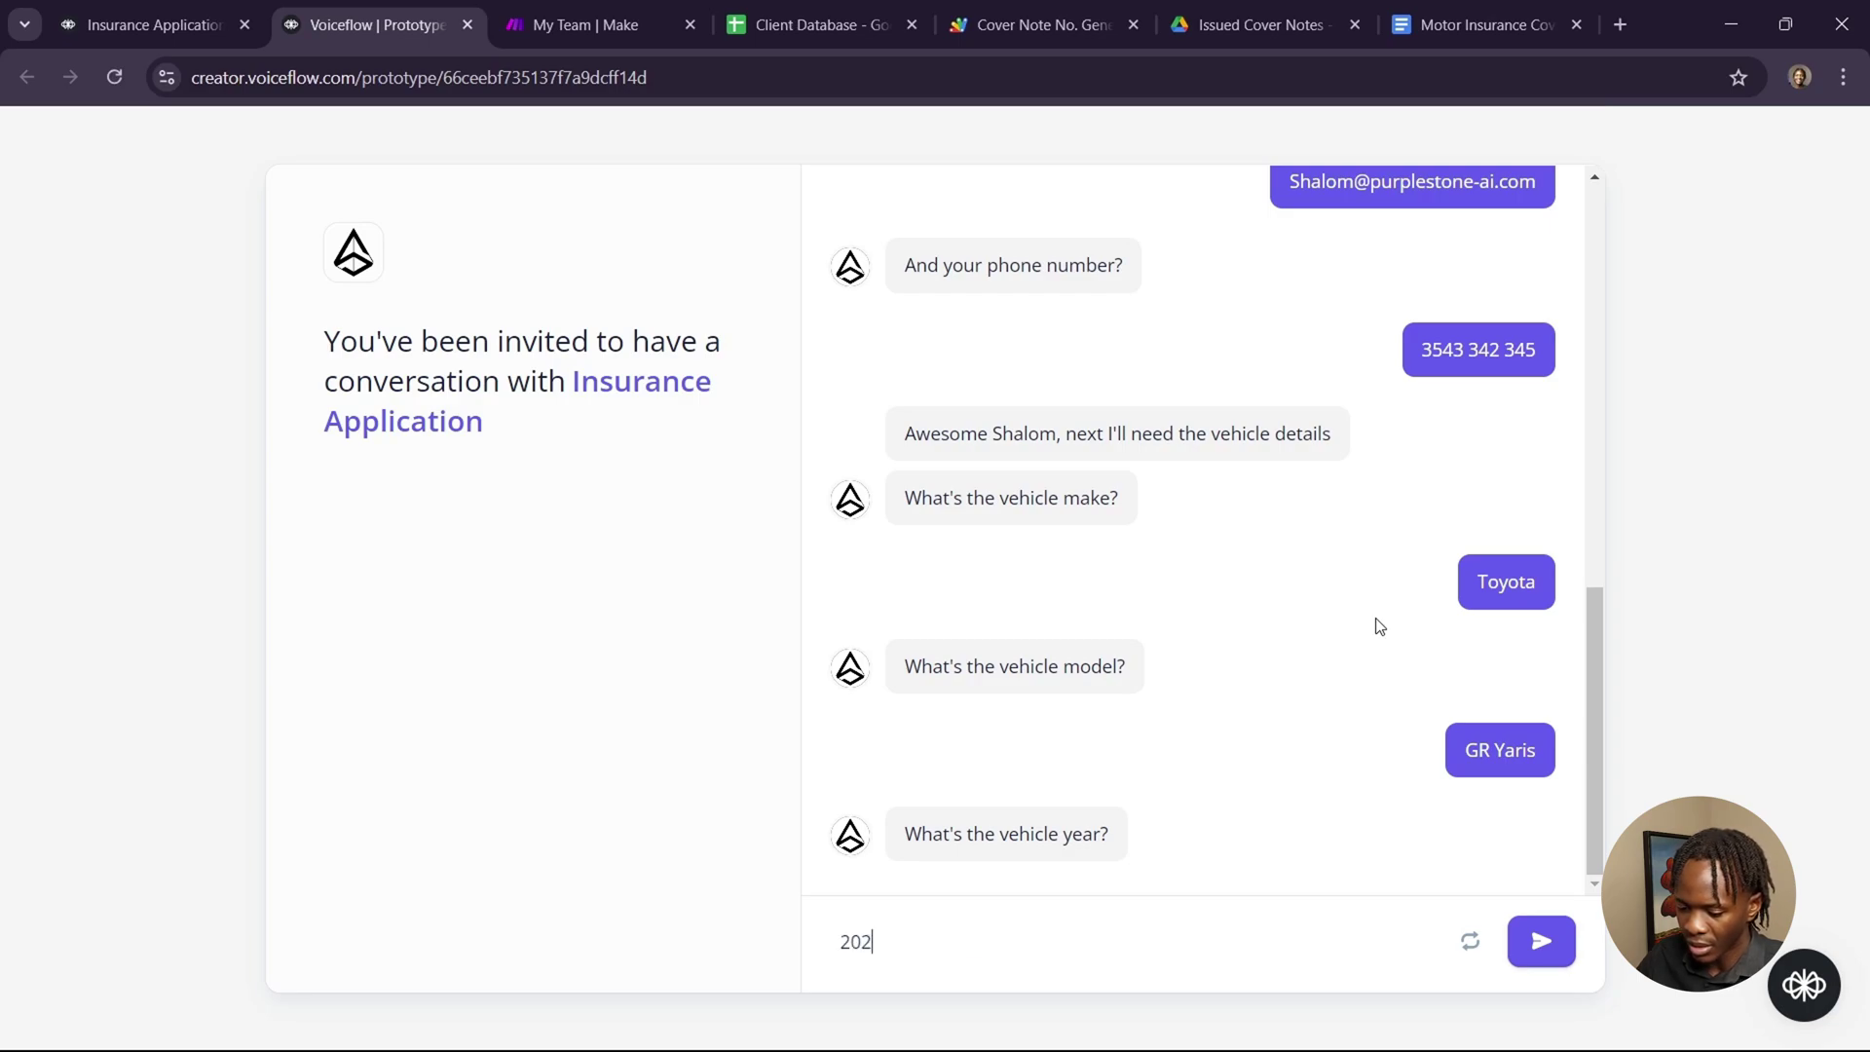
pyautogui.write('1')
pyautogui.press('Return')
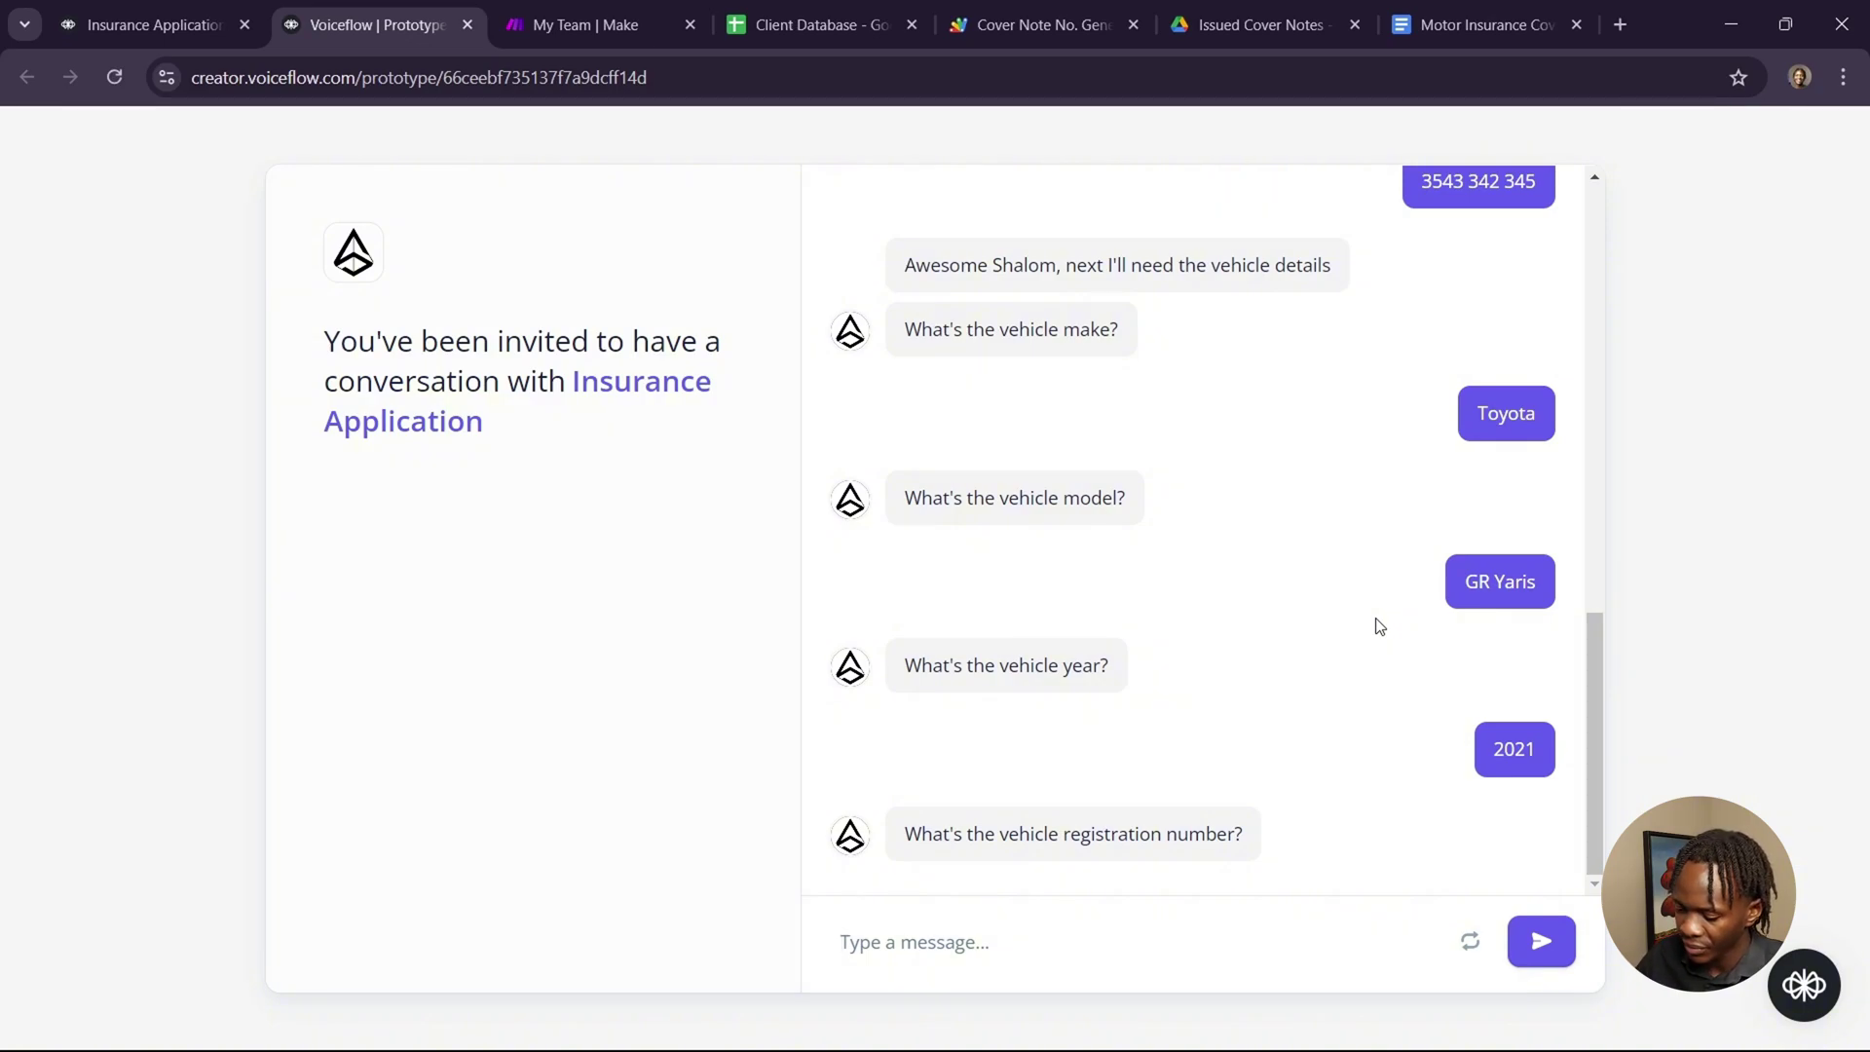
pyautogui.write('GON')
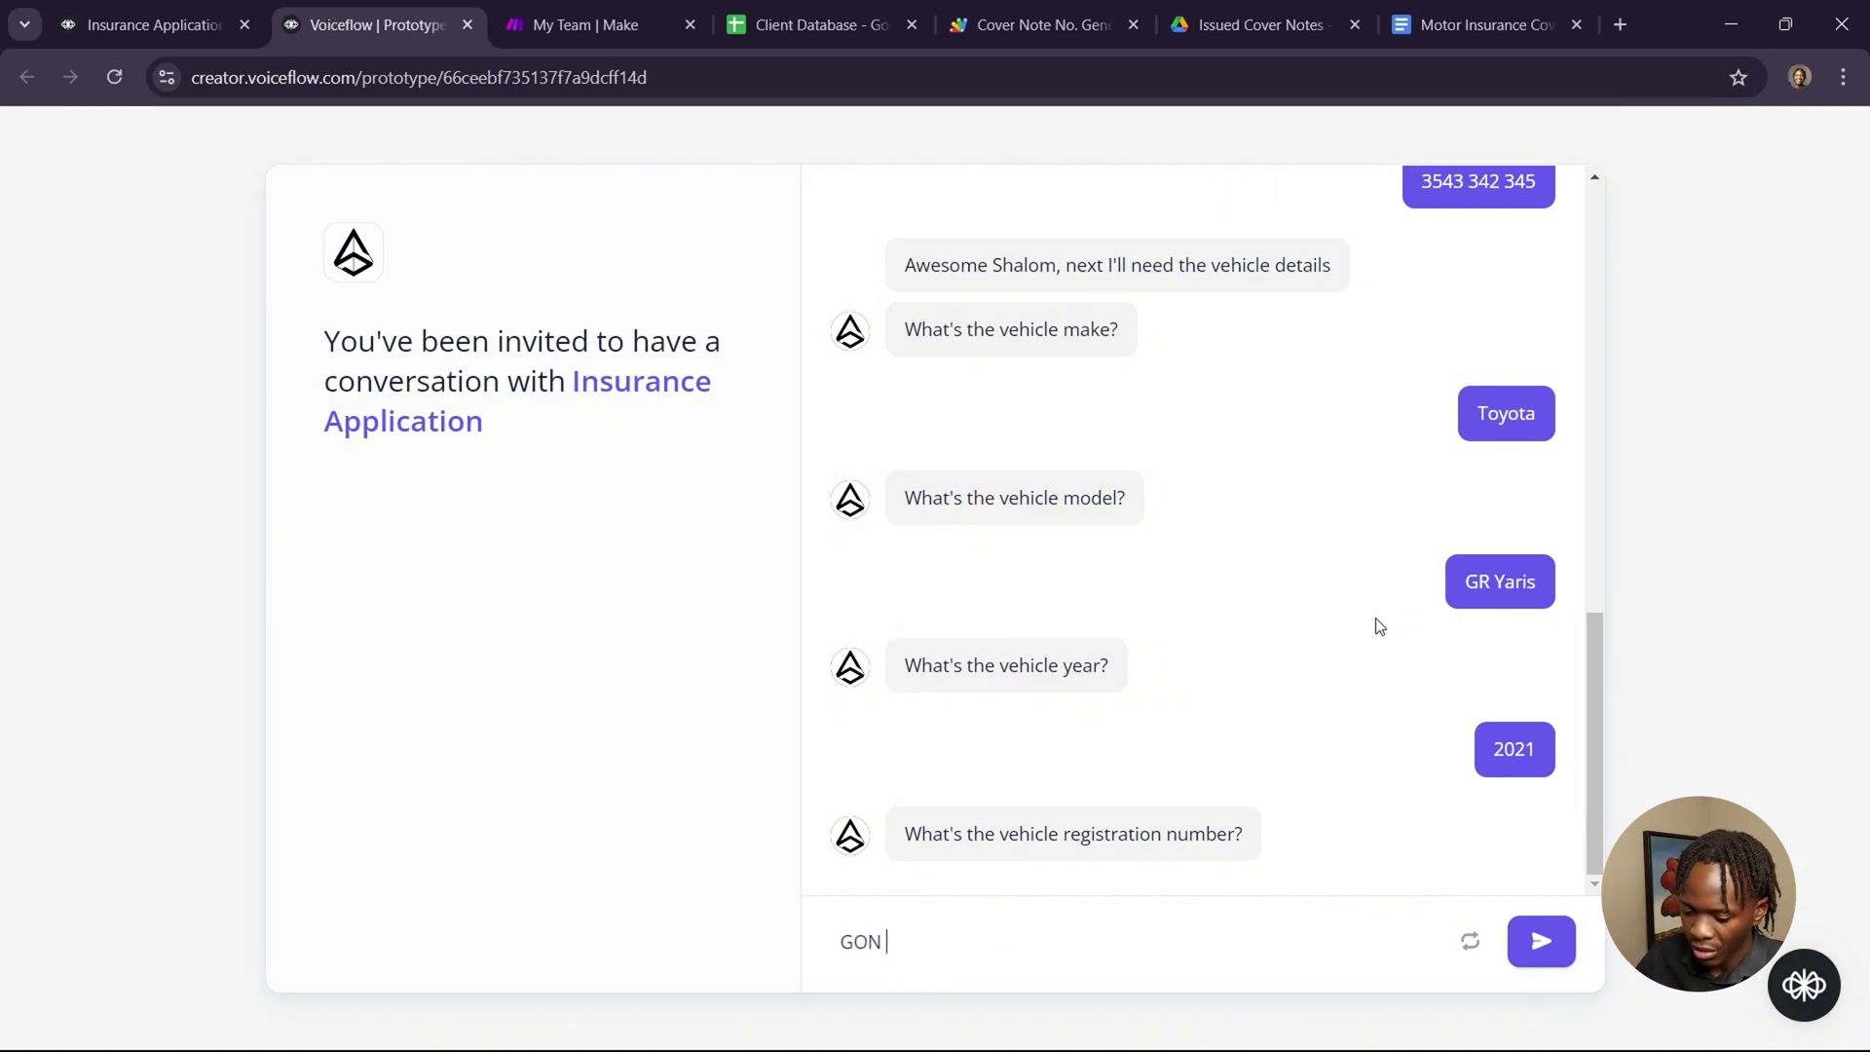
pyautogui.write(' 04')
pyautogui.press('Return')
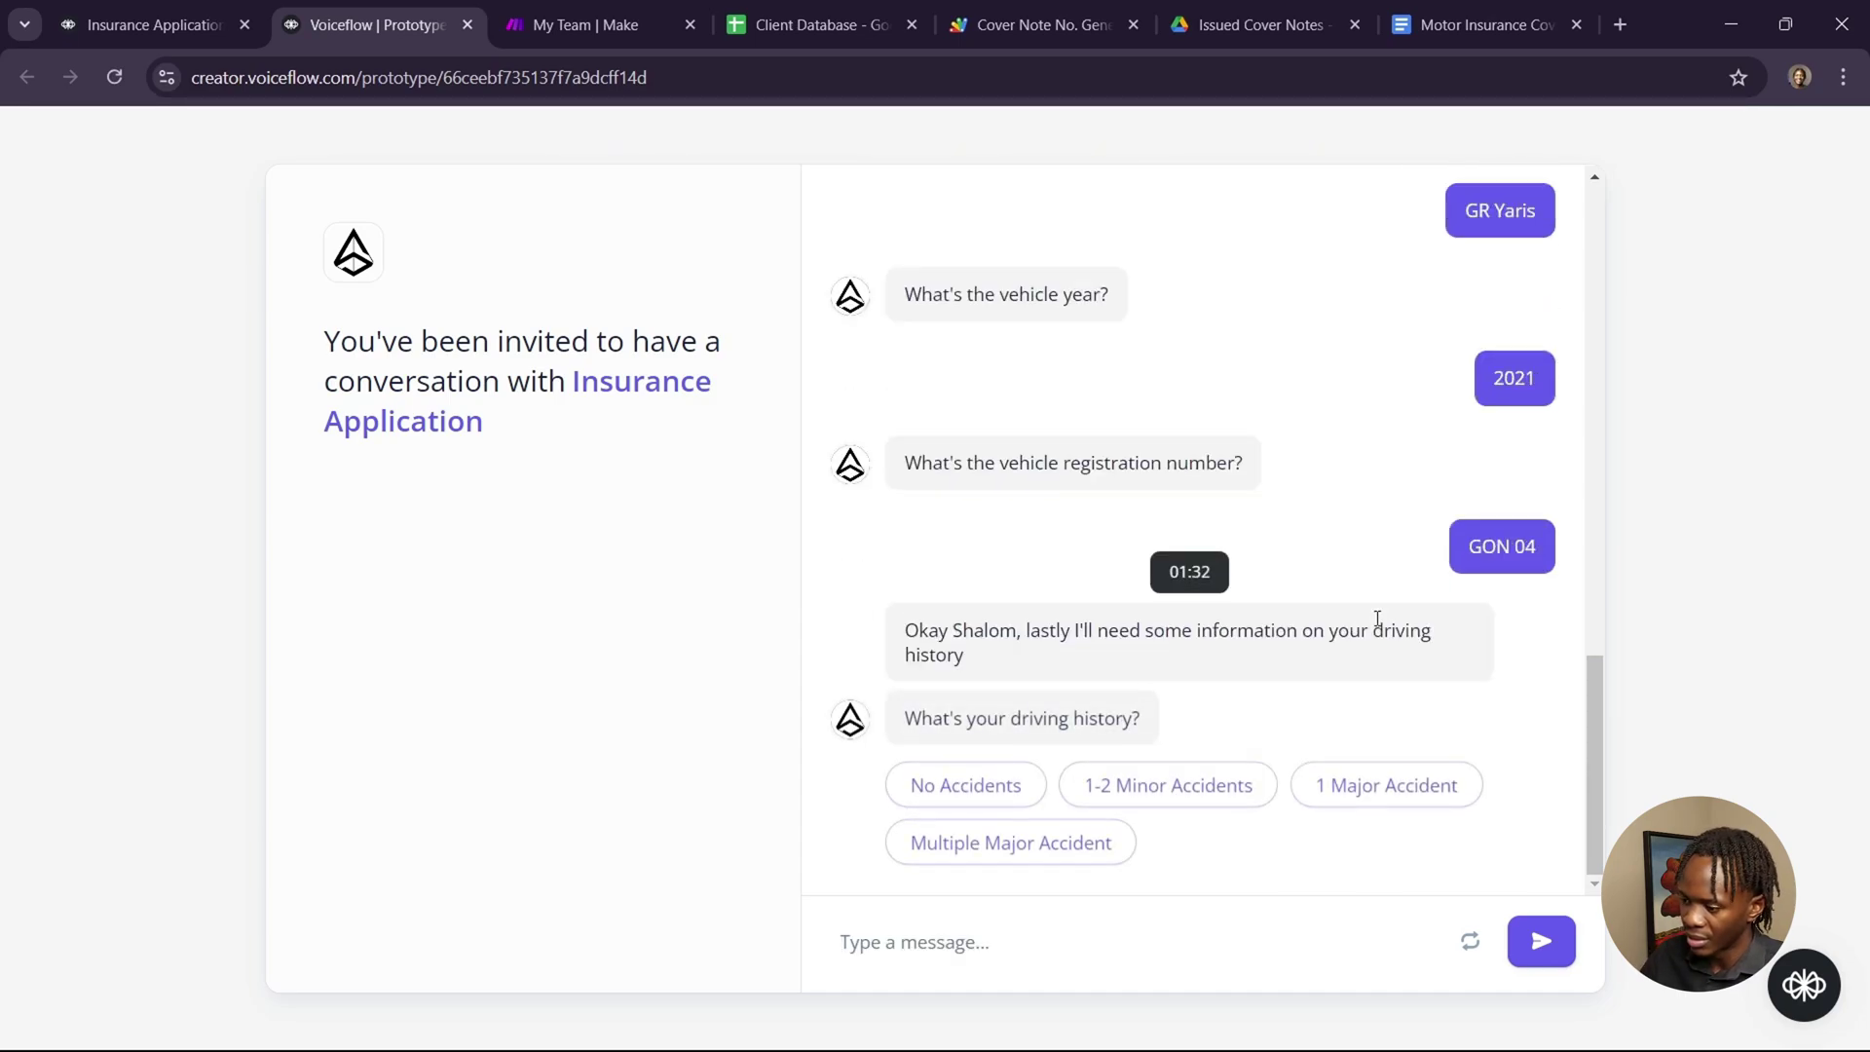
# Pick No Accidents, 4-7 Years Old, Sedan/Hatchback, Third-Party Only and 18-24, then confirm and finalize.
pyautogui.click(1016, 785)
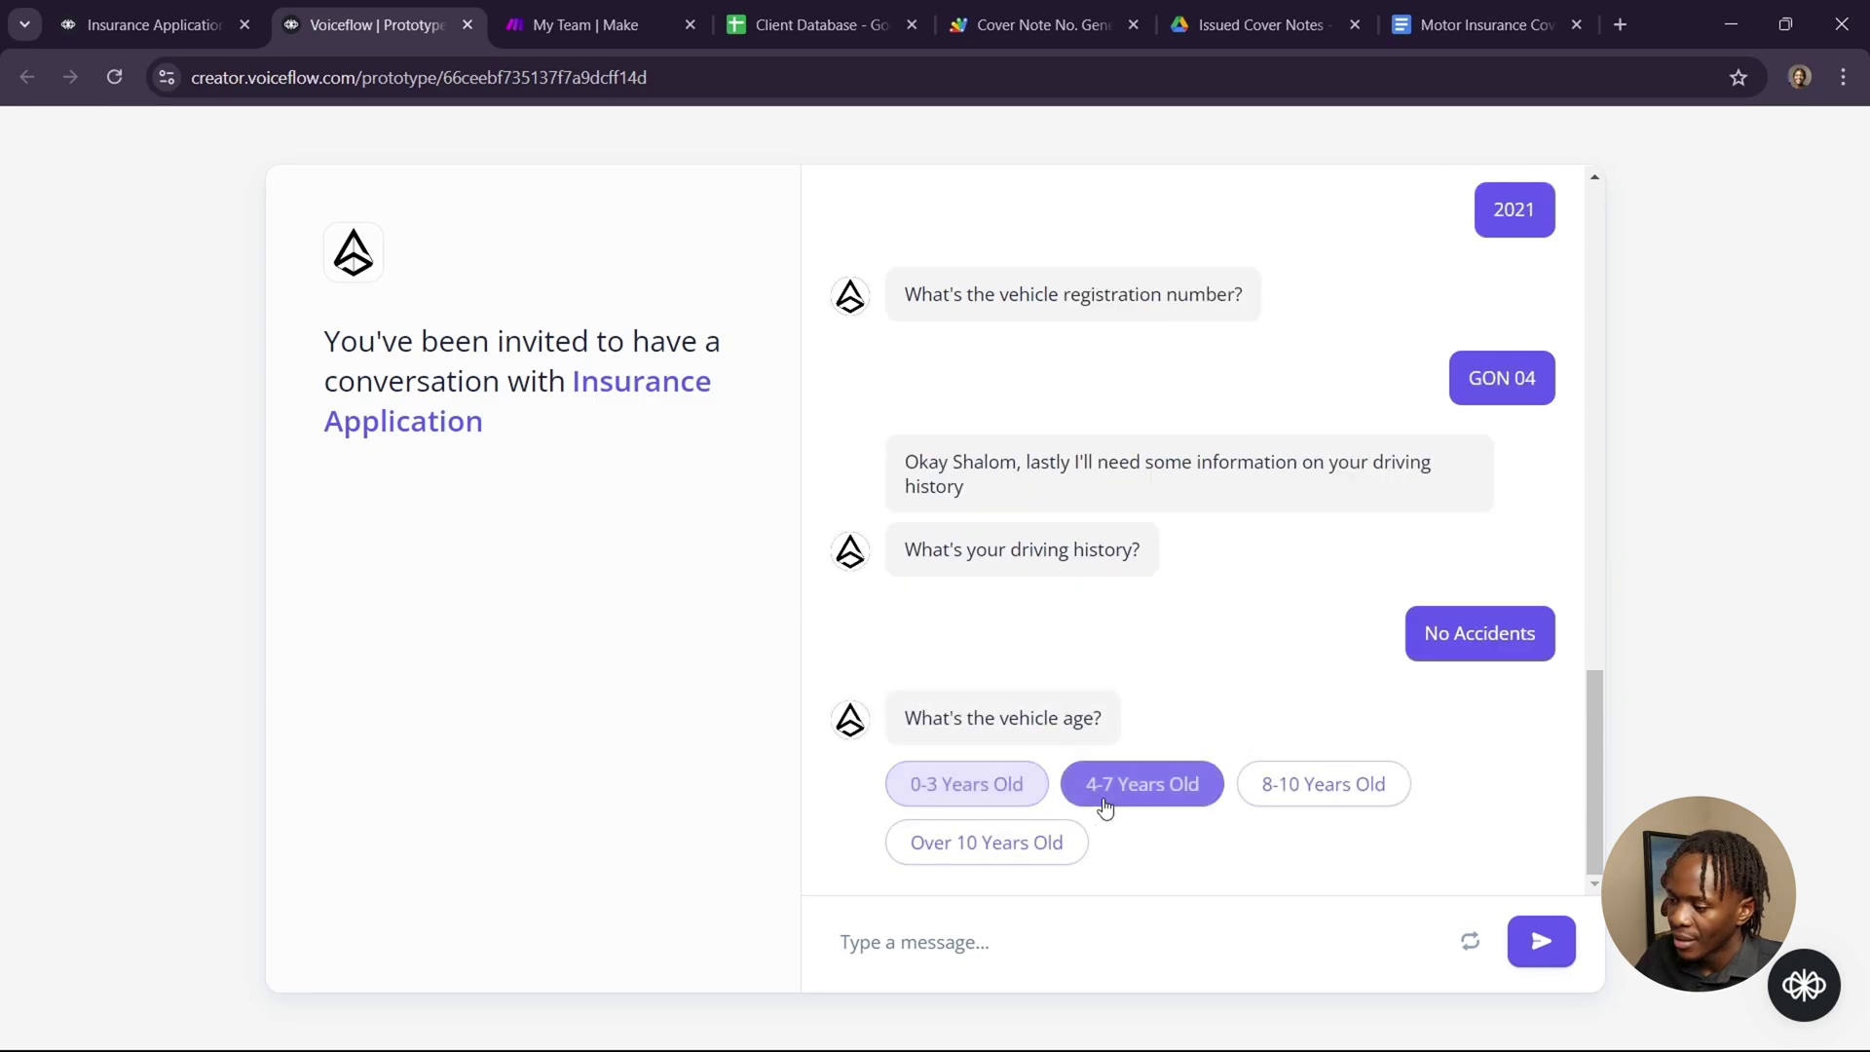
pyautogui.click(1119, 806)
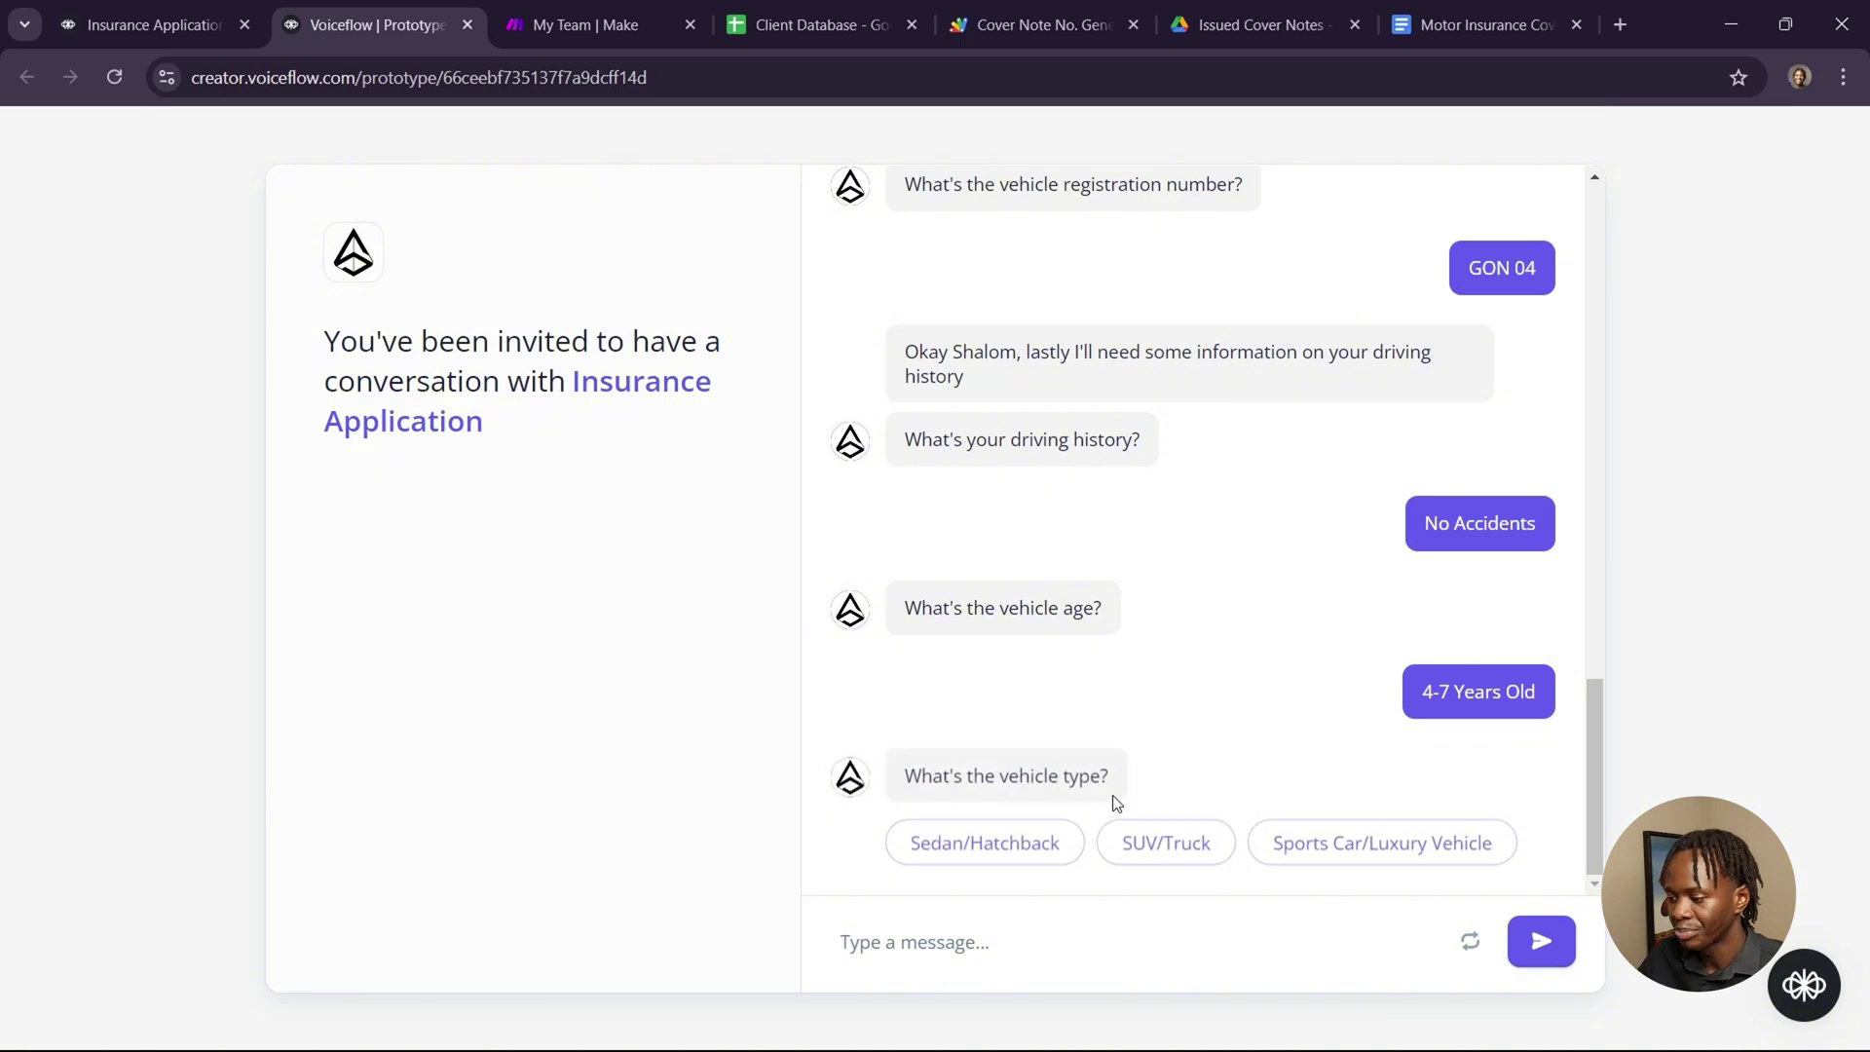
pyautogui.click(1034, 855)
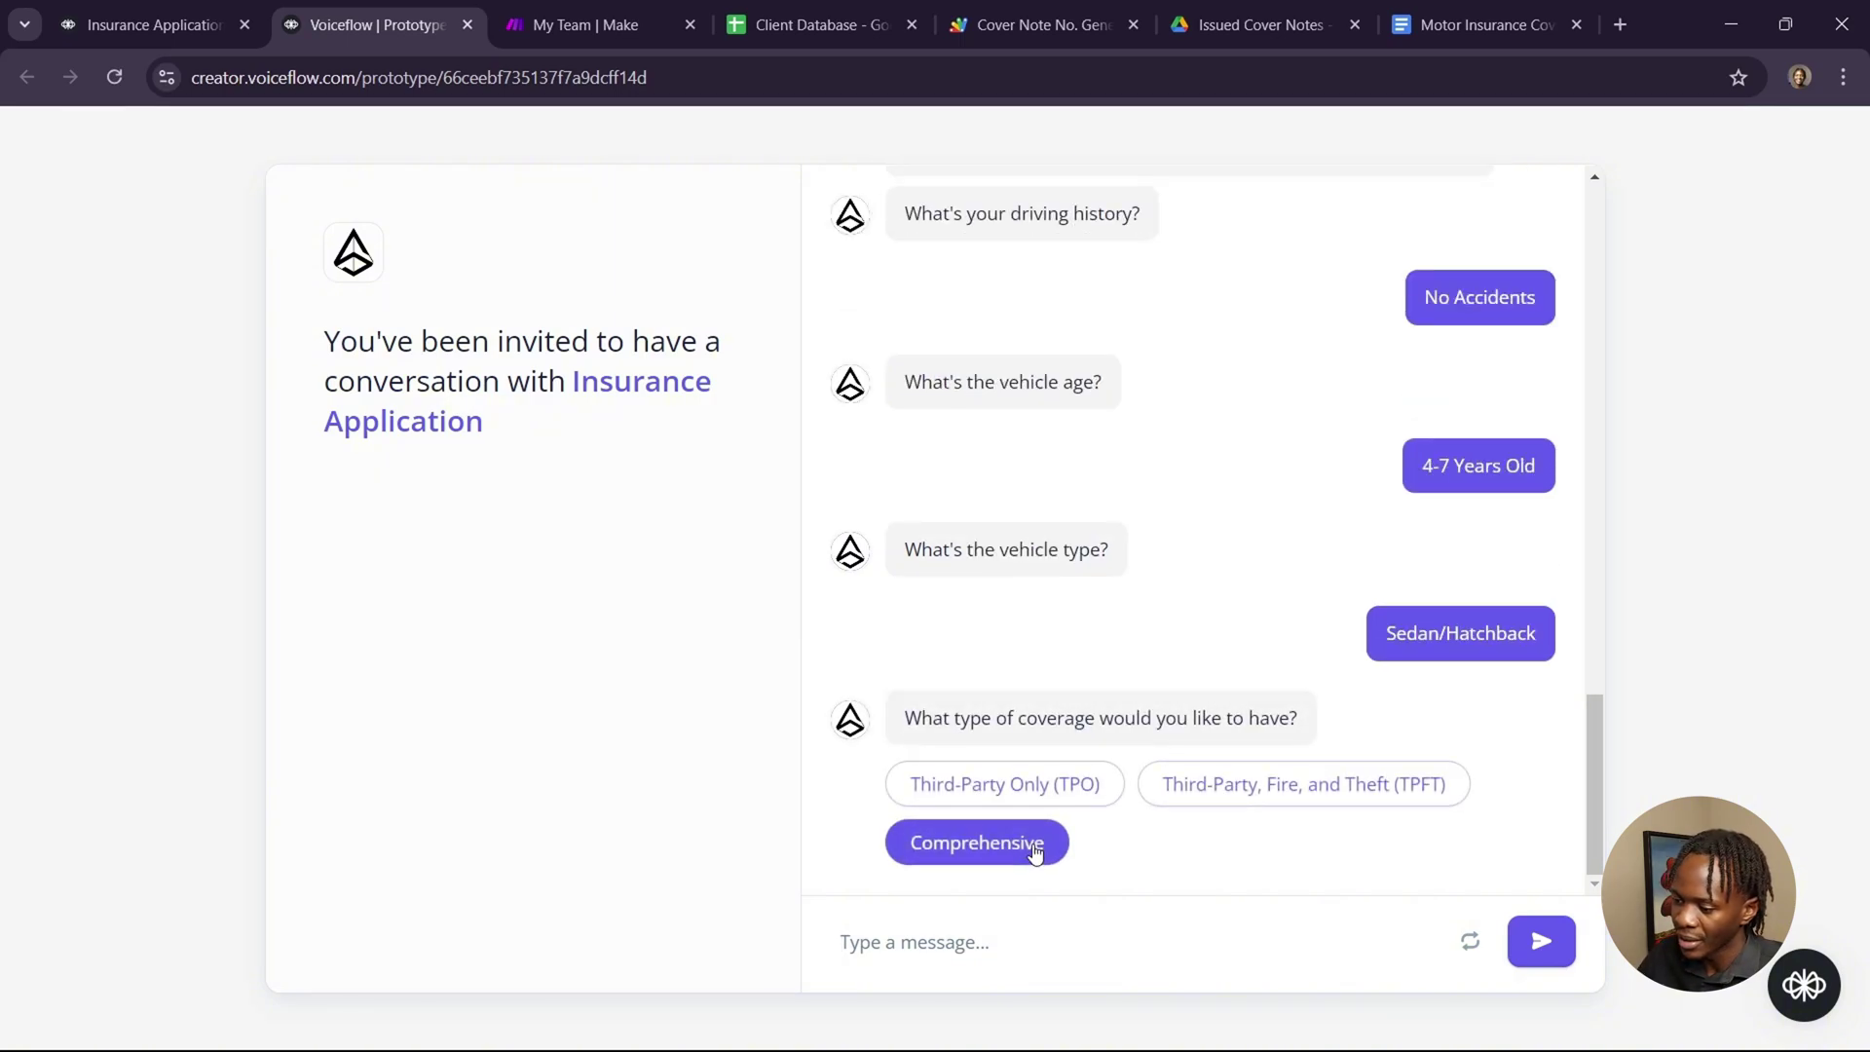
pyautogui.click(1091, 795)
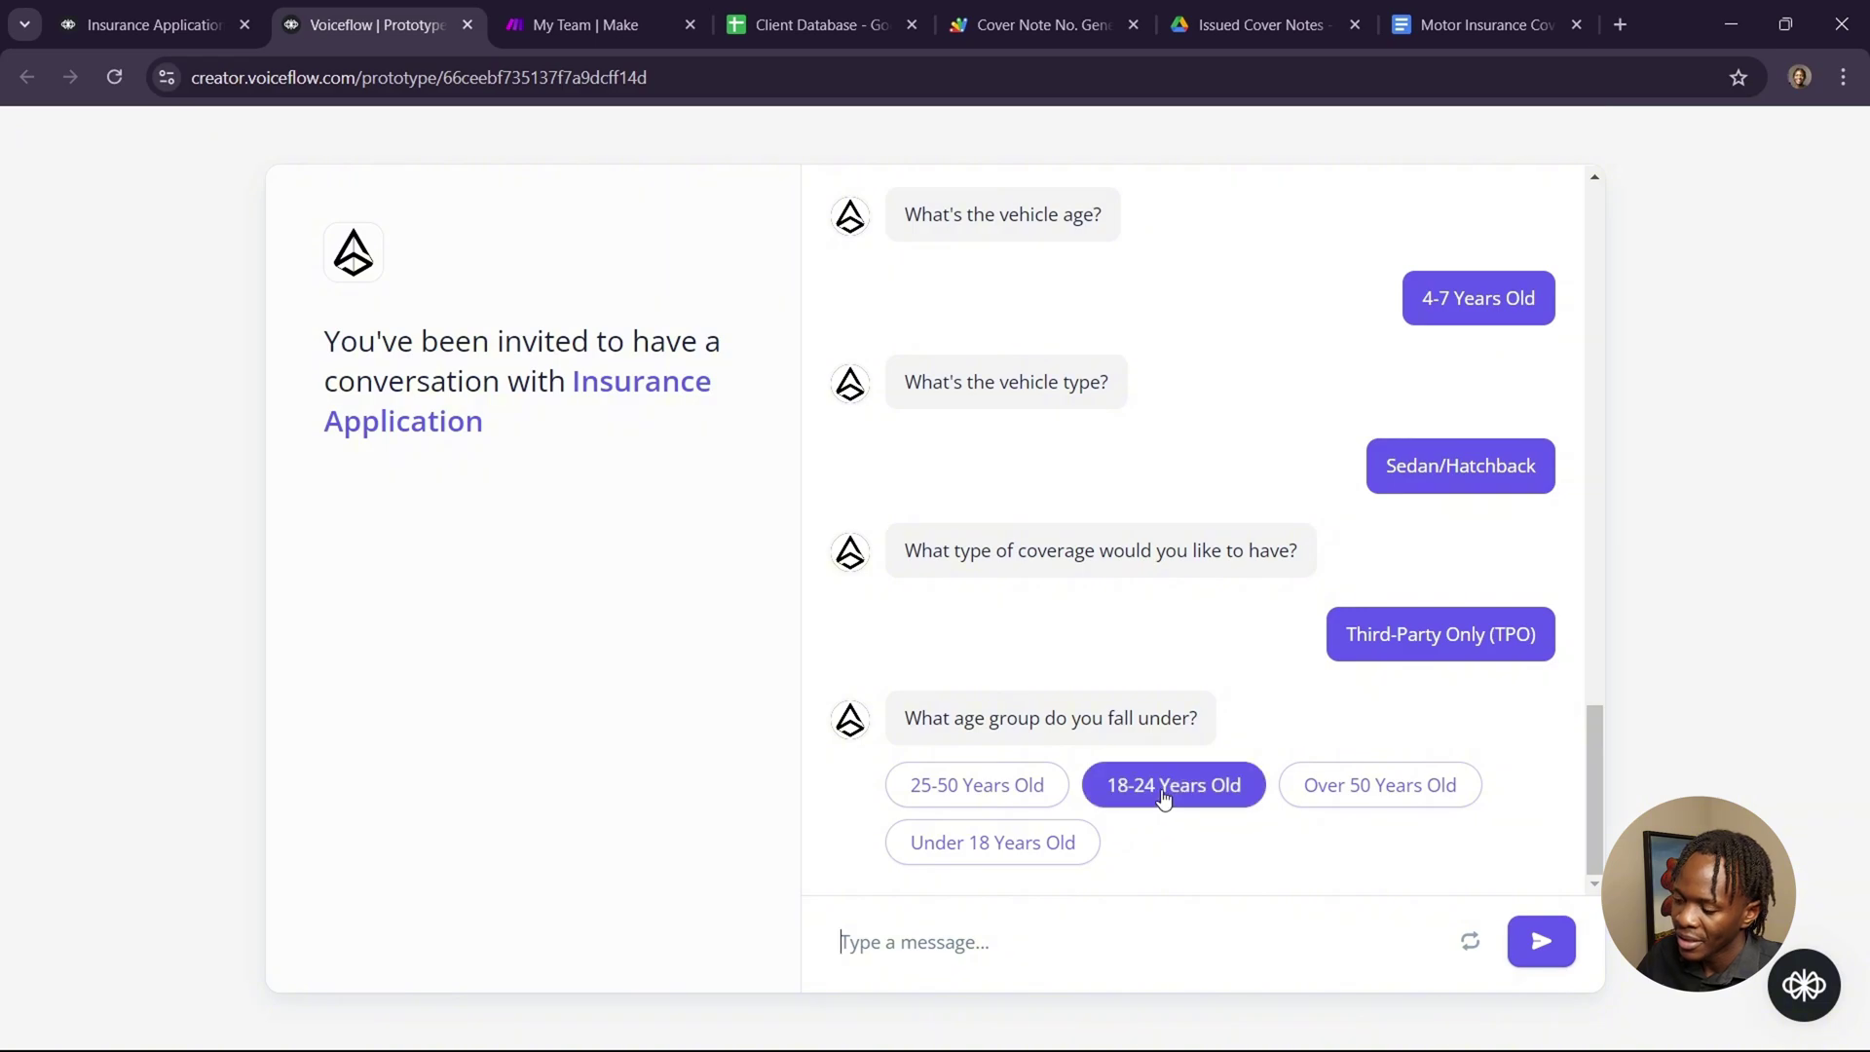
pyautogui.click(1161, 793)
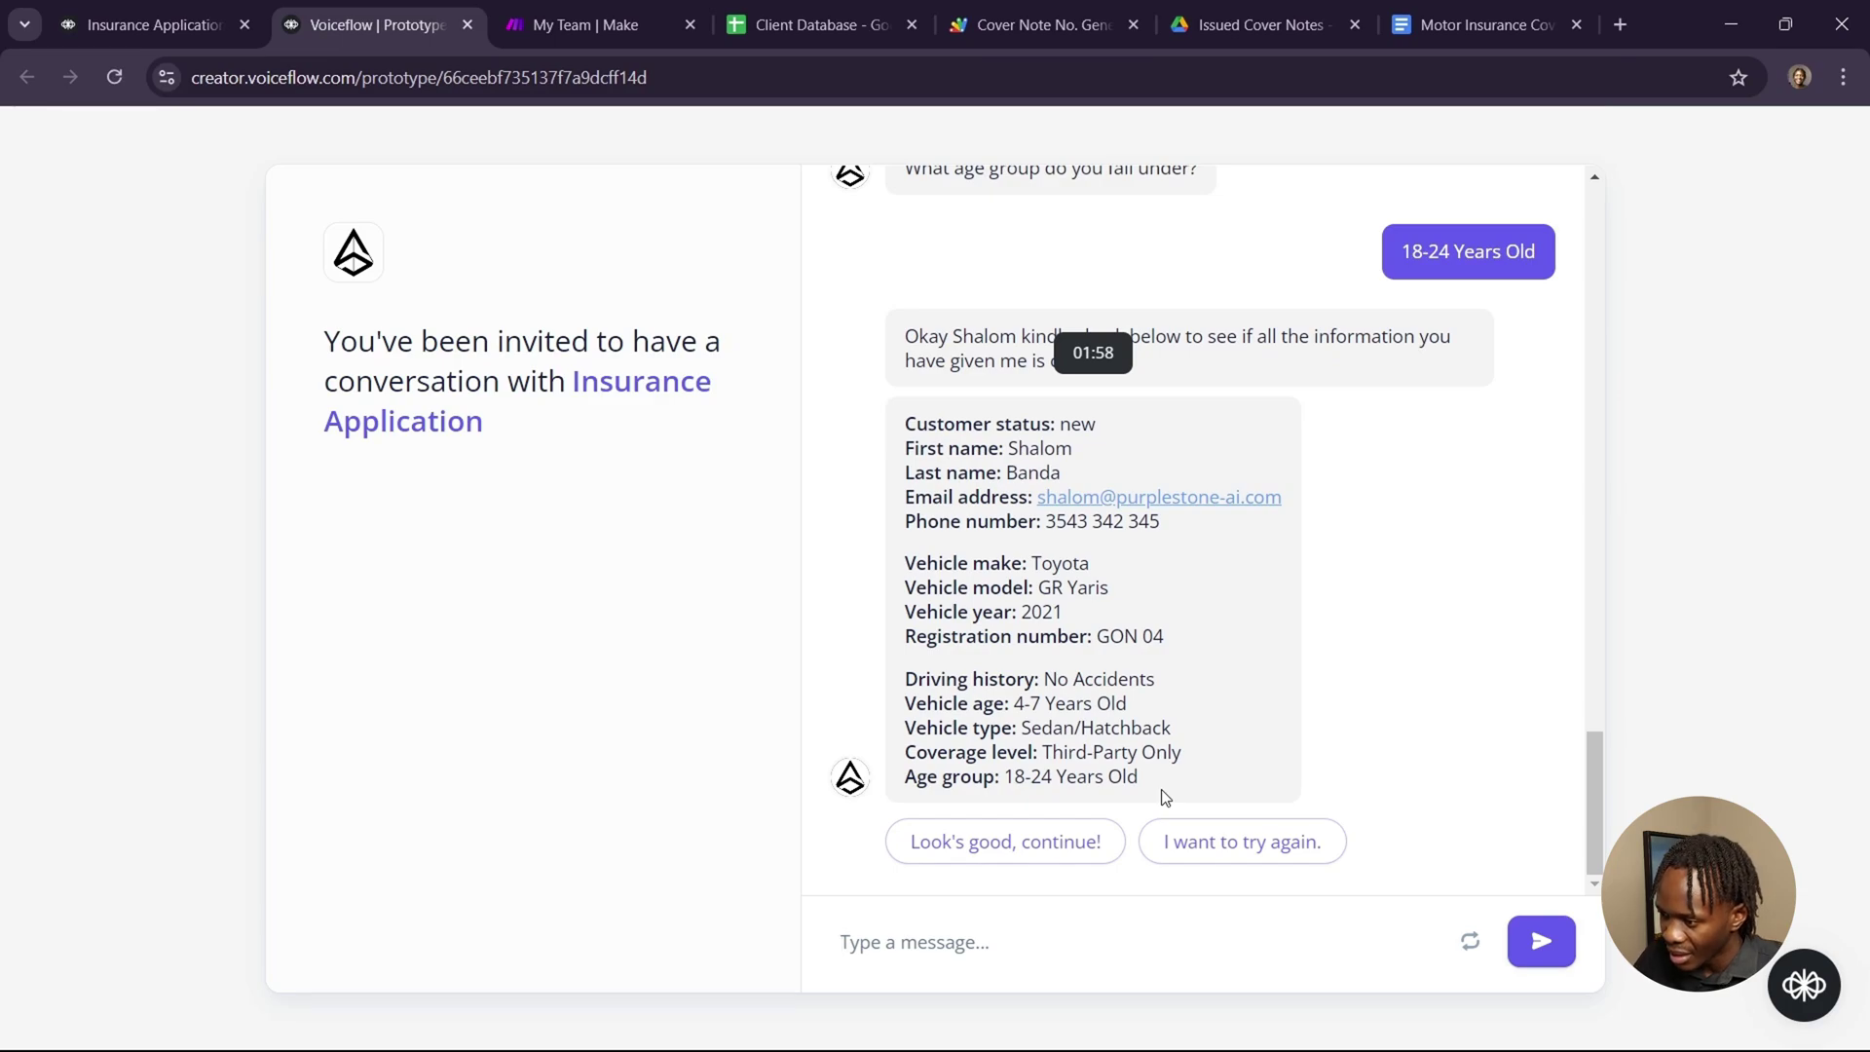
pyautogui.click(1078, 840)
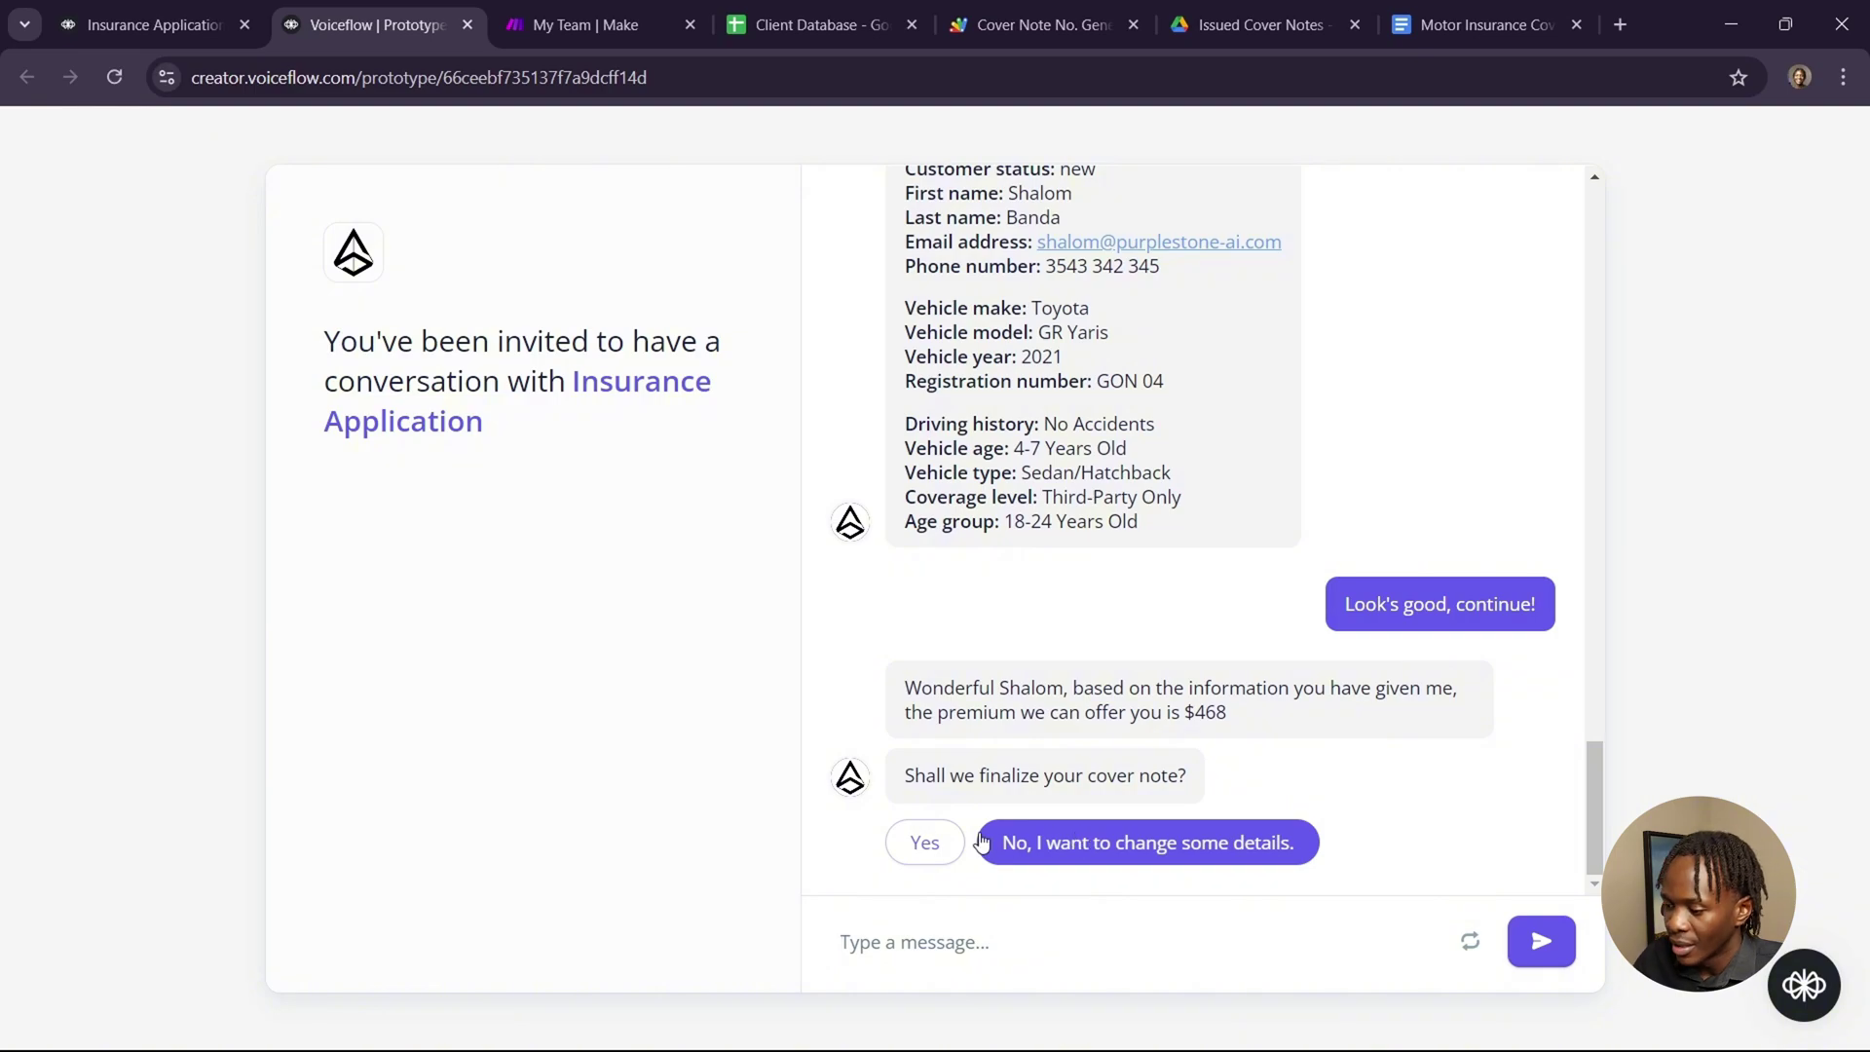
pyautogui.click(951, 844)
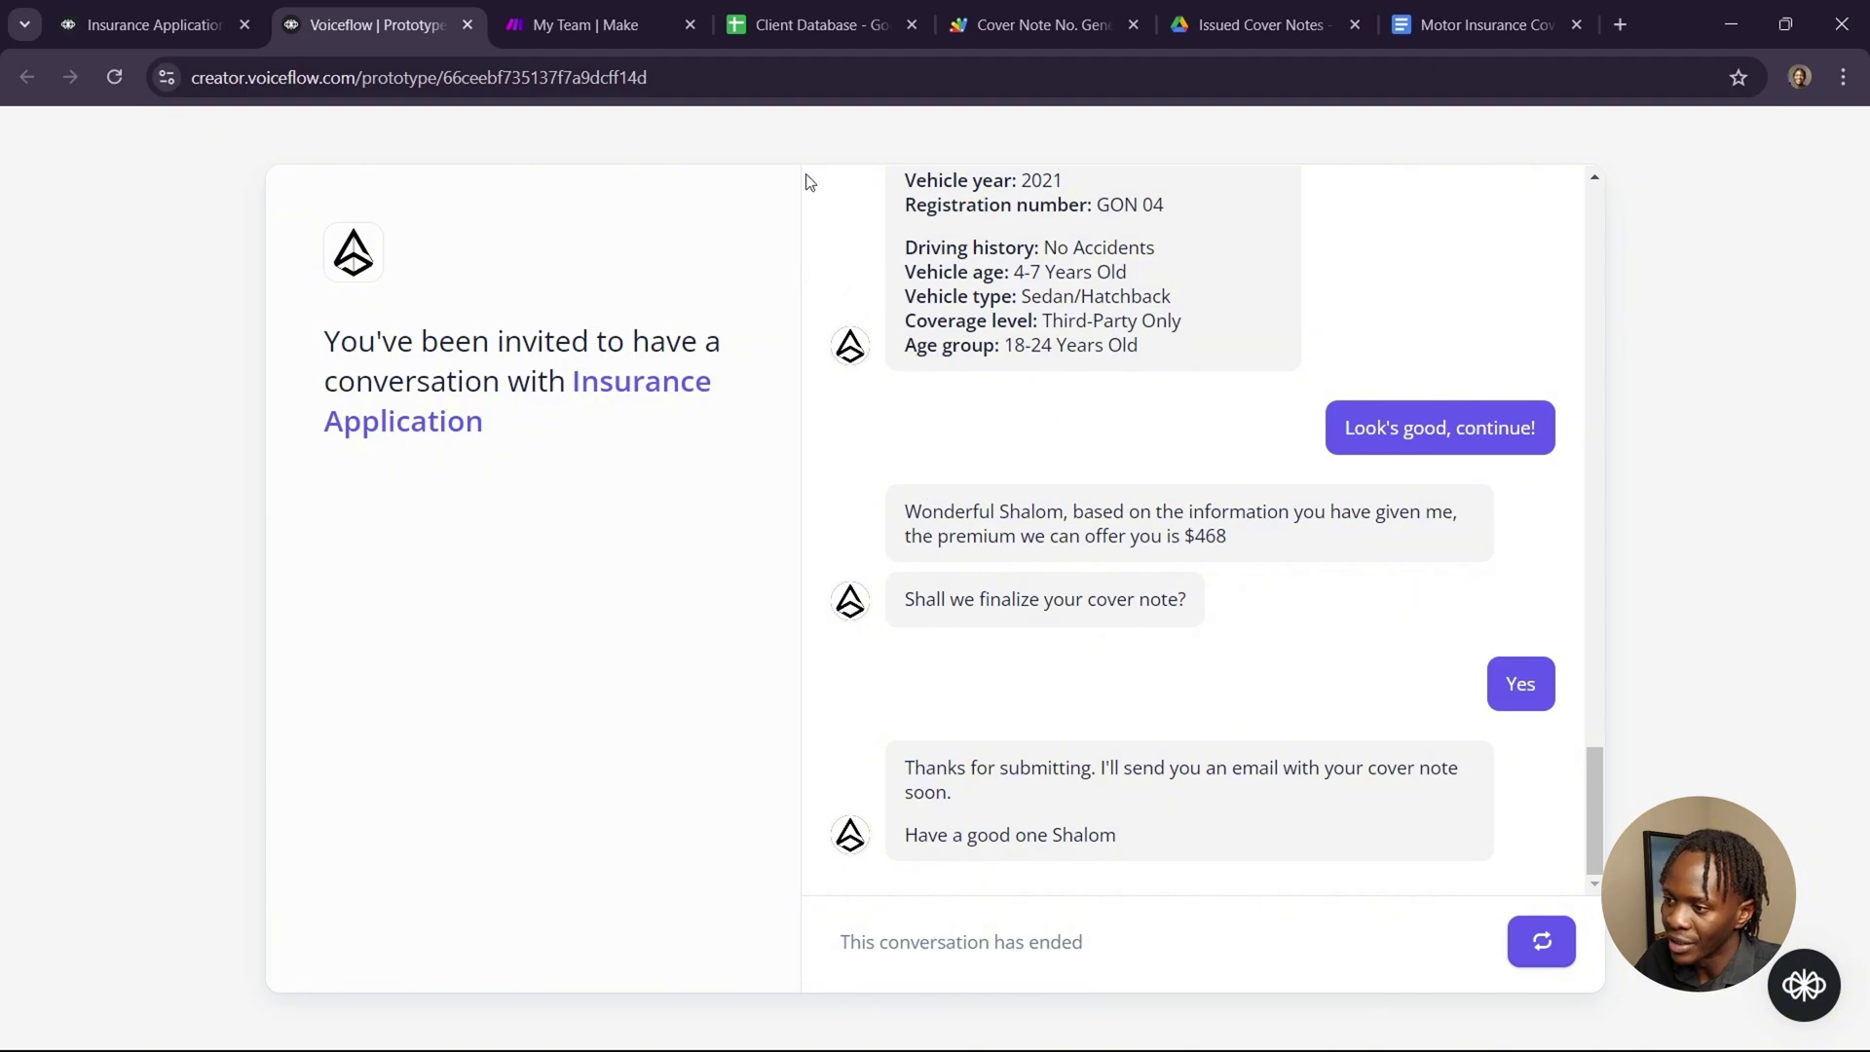
# Inspect Client Database row 7 across to its $468 Premium_offered, then bring up Task View.
pyautogui.click(814, 26)
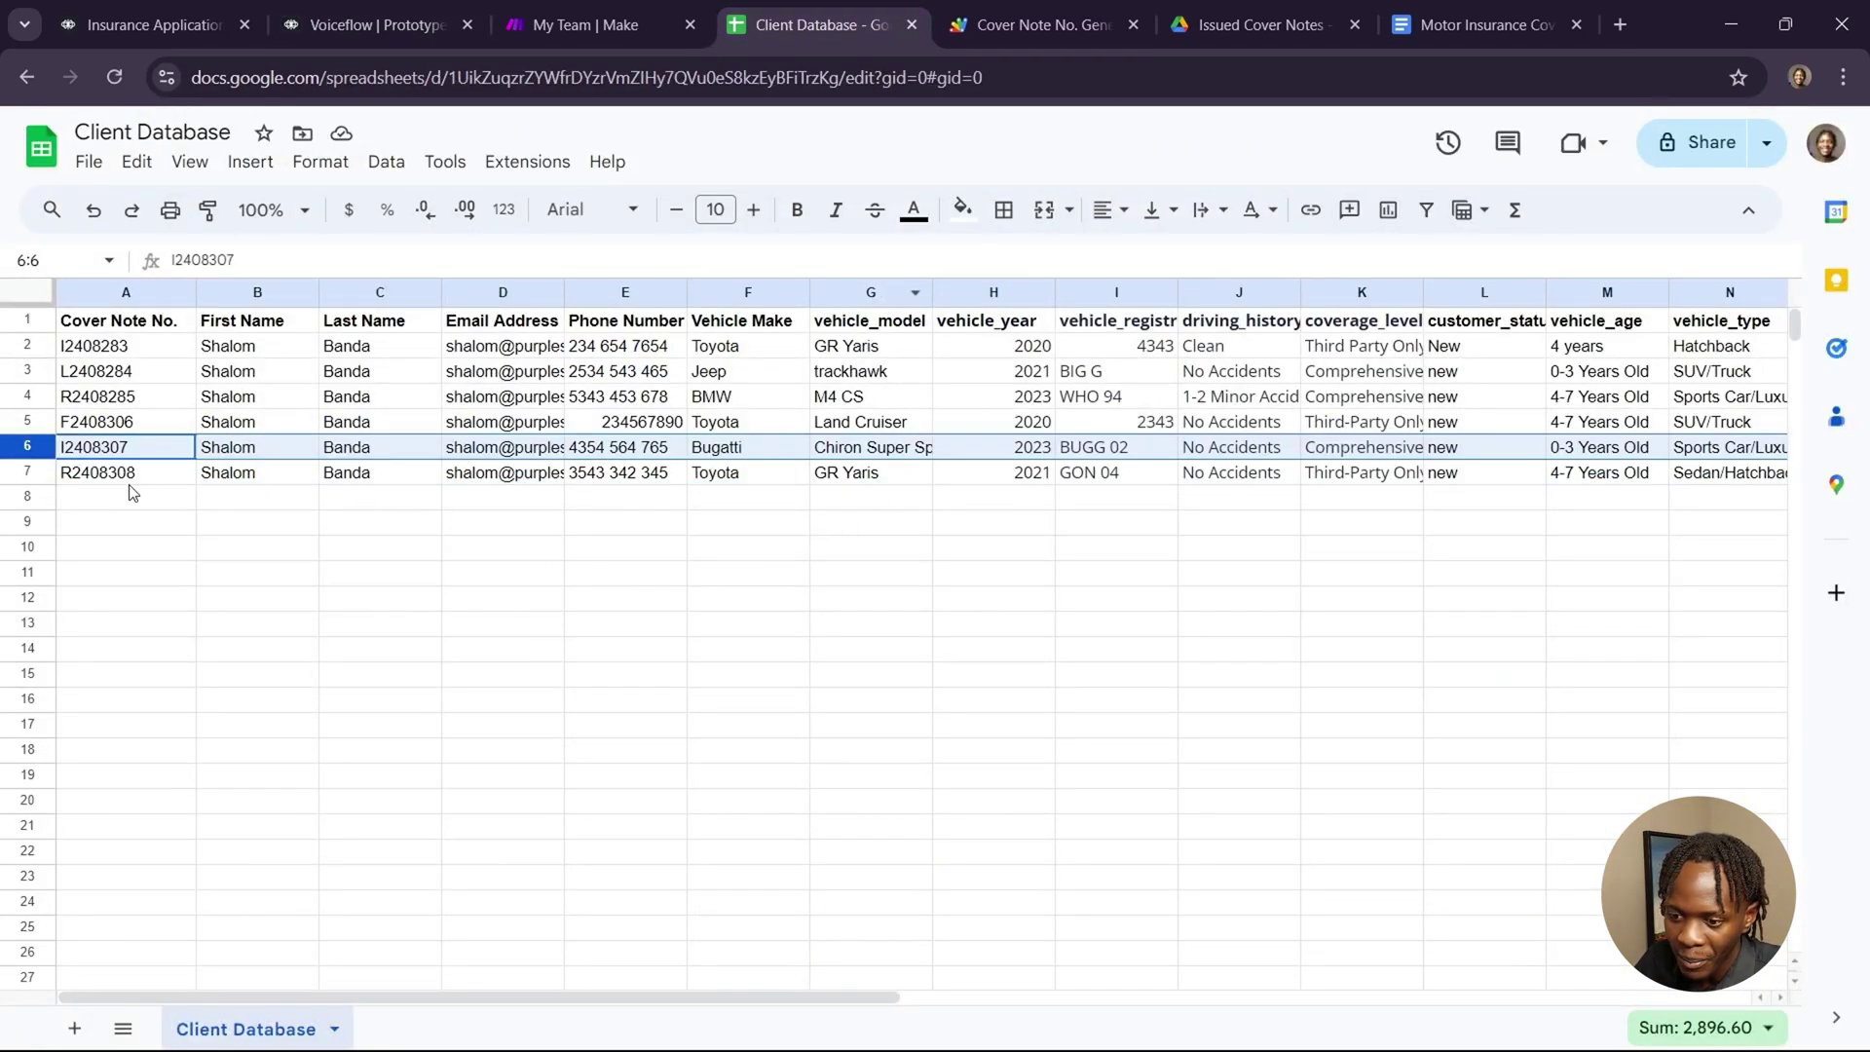
pyautogui.click(39, 473)
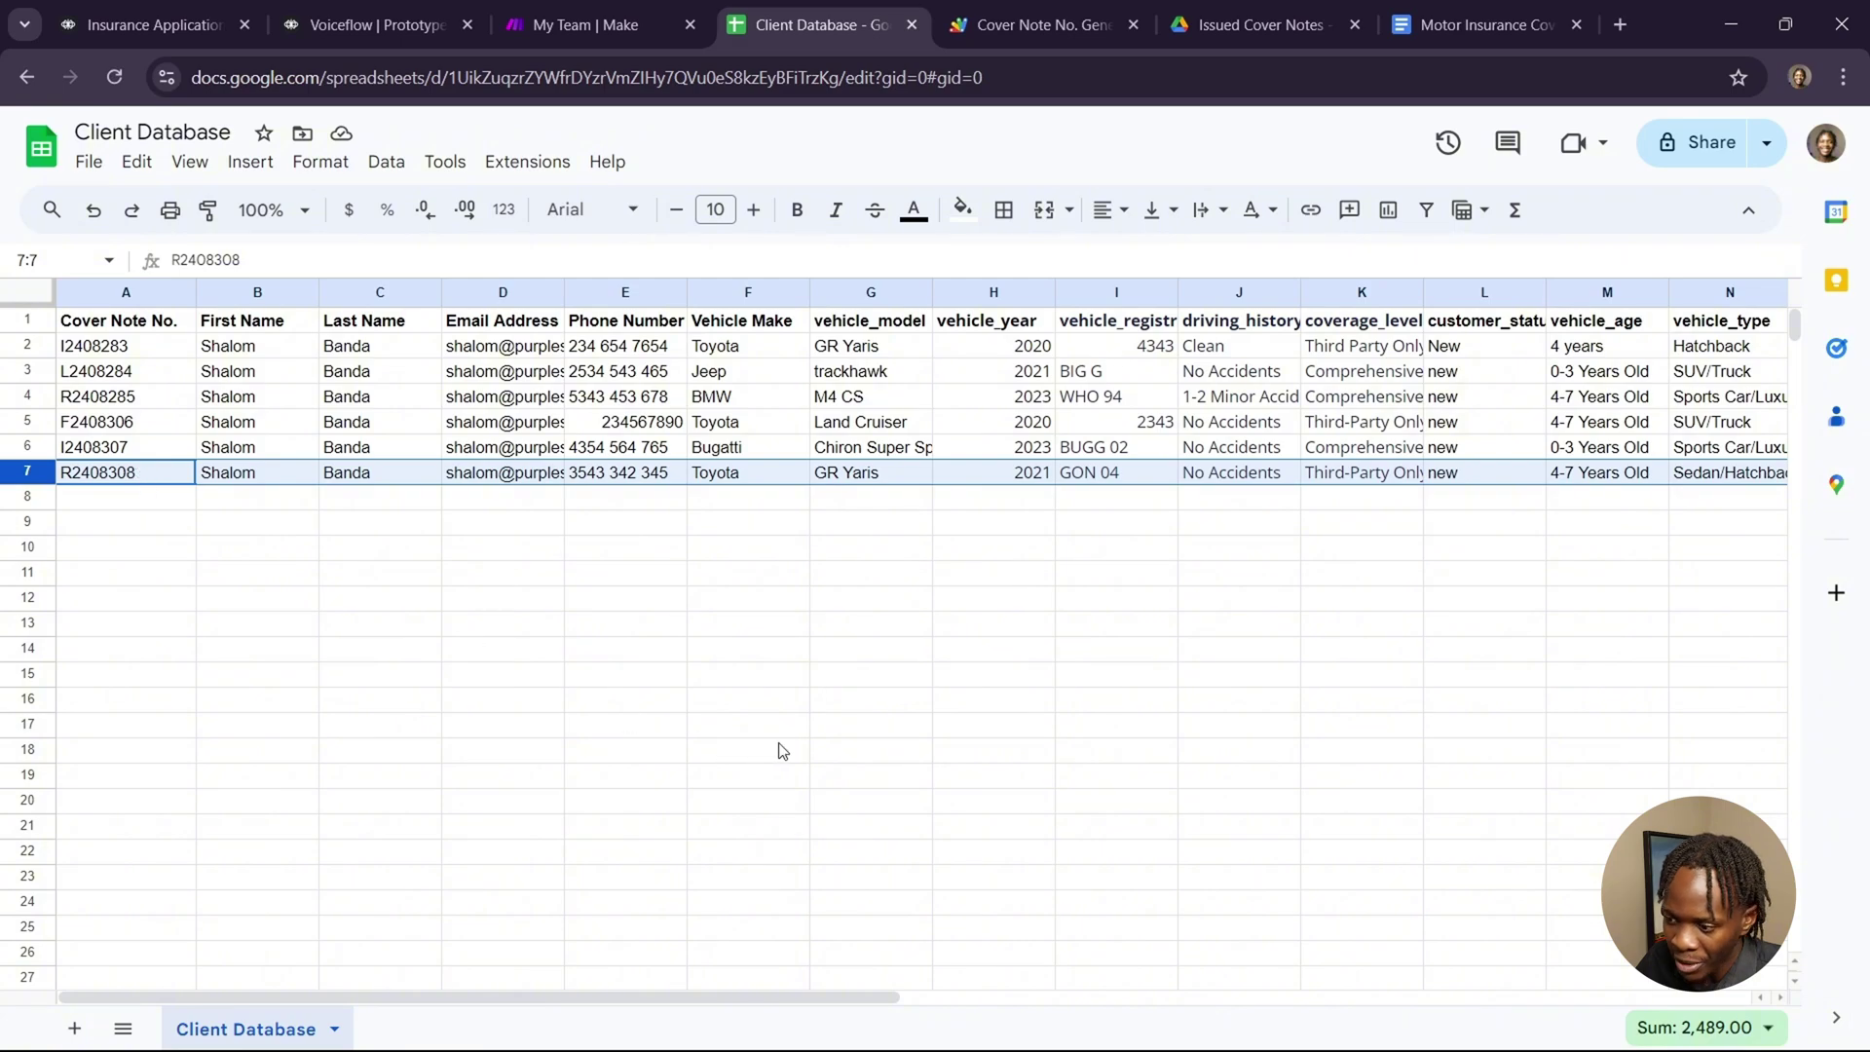
pyautogui.hscroll(4, 896, 736)
pyautogui.hscroll(3, 896, 737)
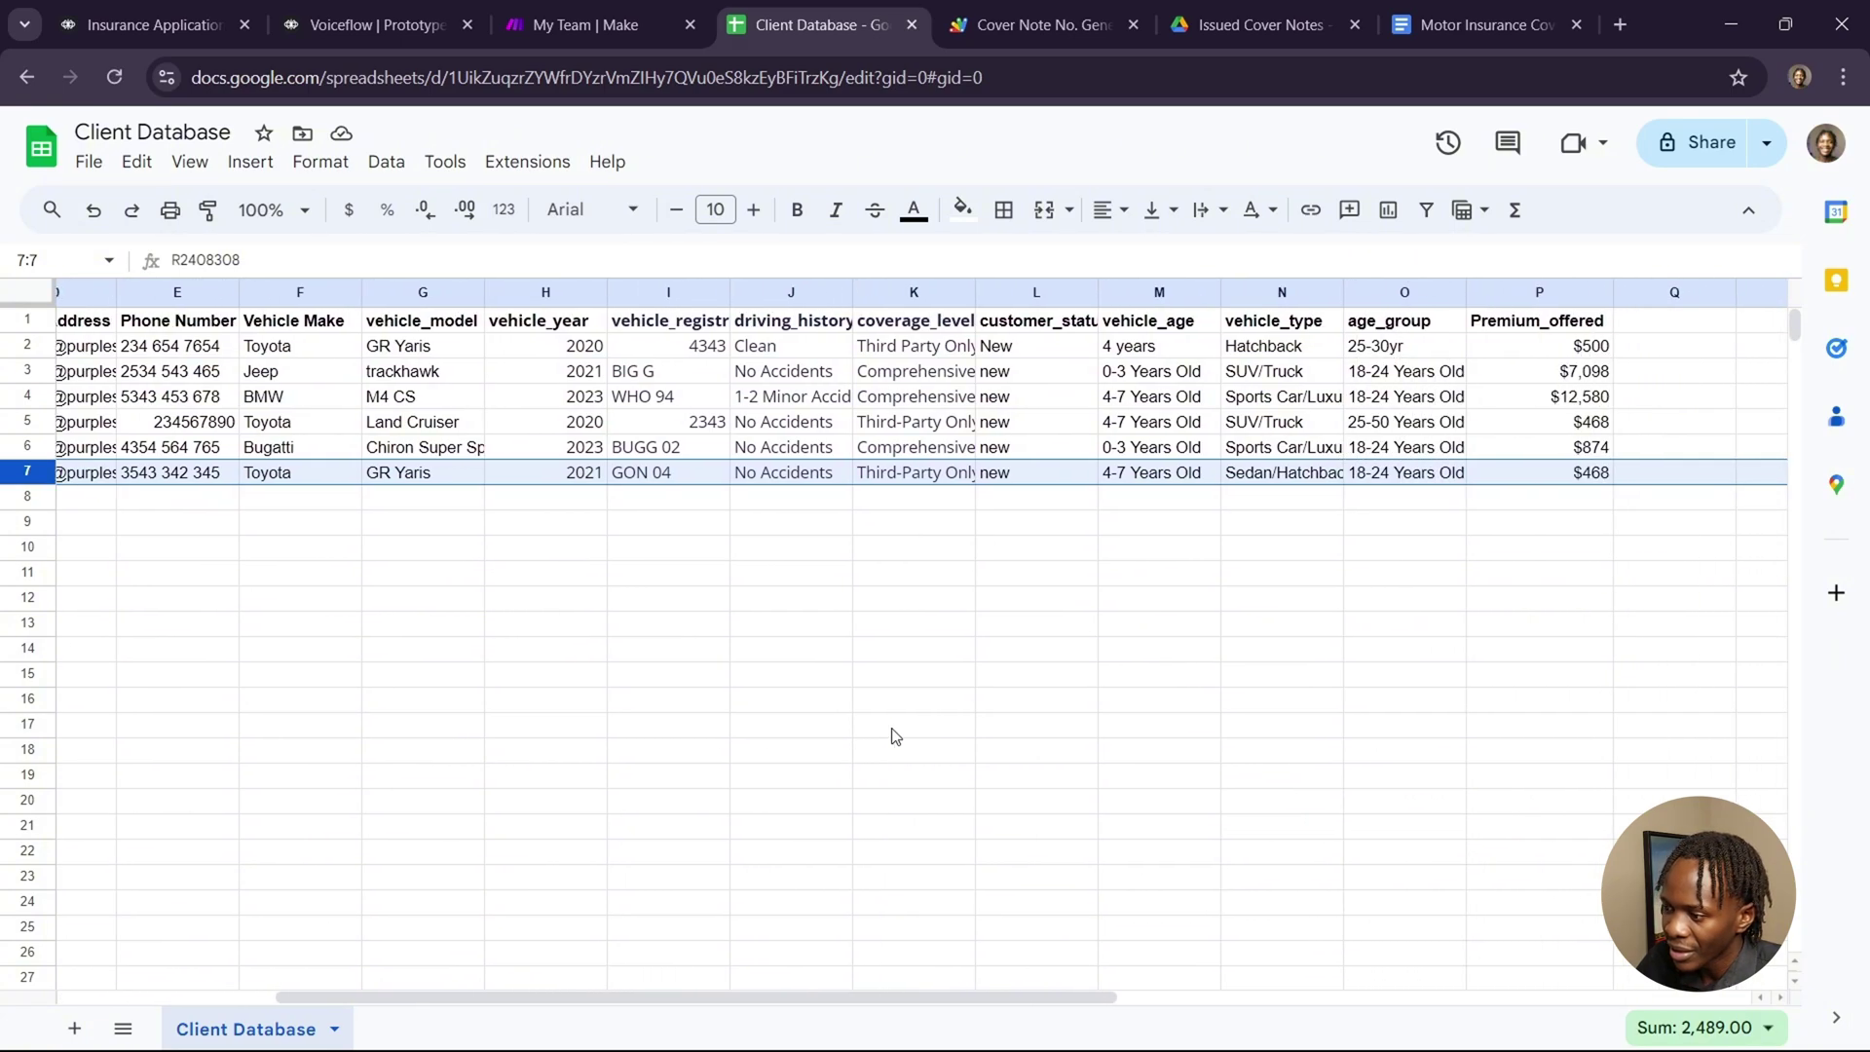
pyautogui.hscroll(1, 896, 736)
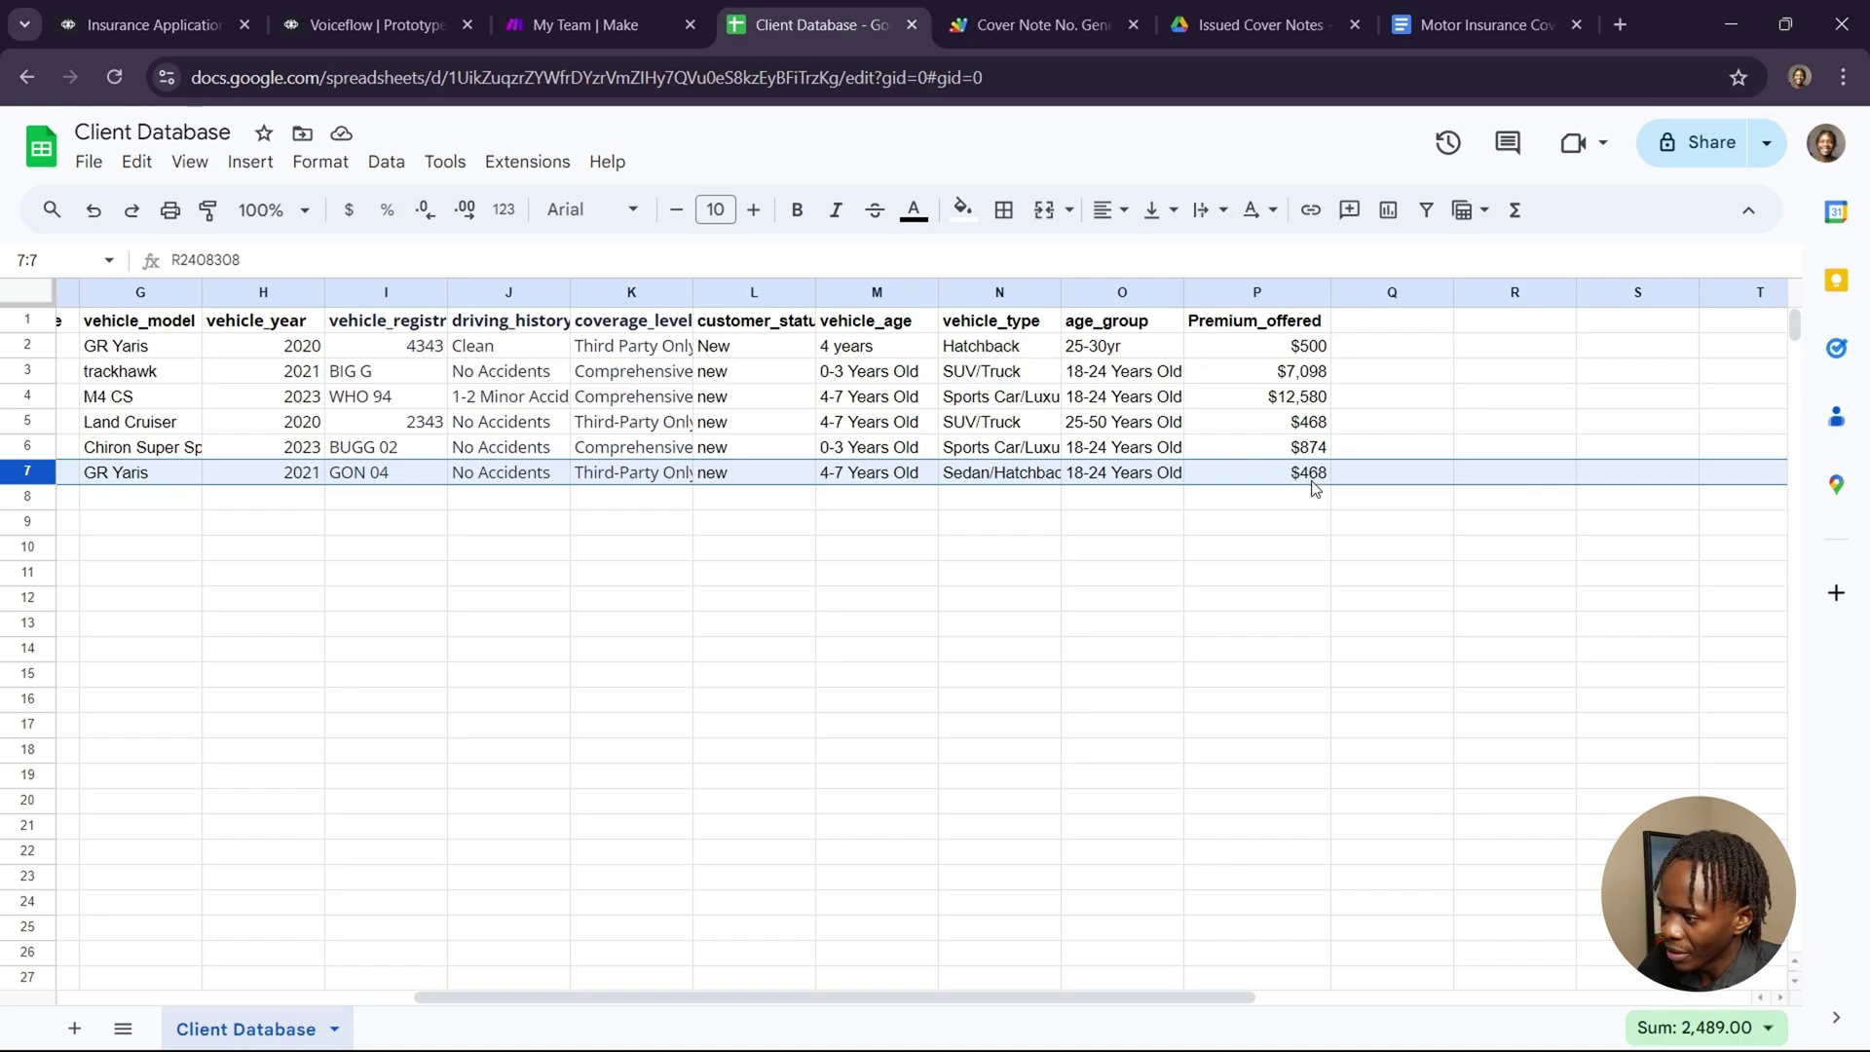
pyautogui.hscroll(-3, 1118, 588)
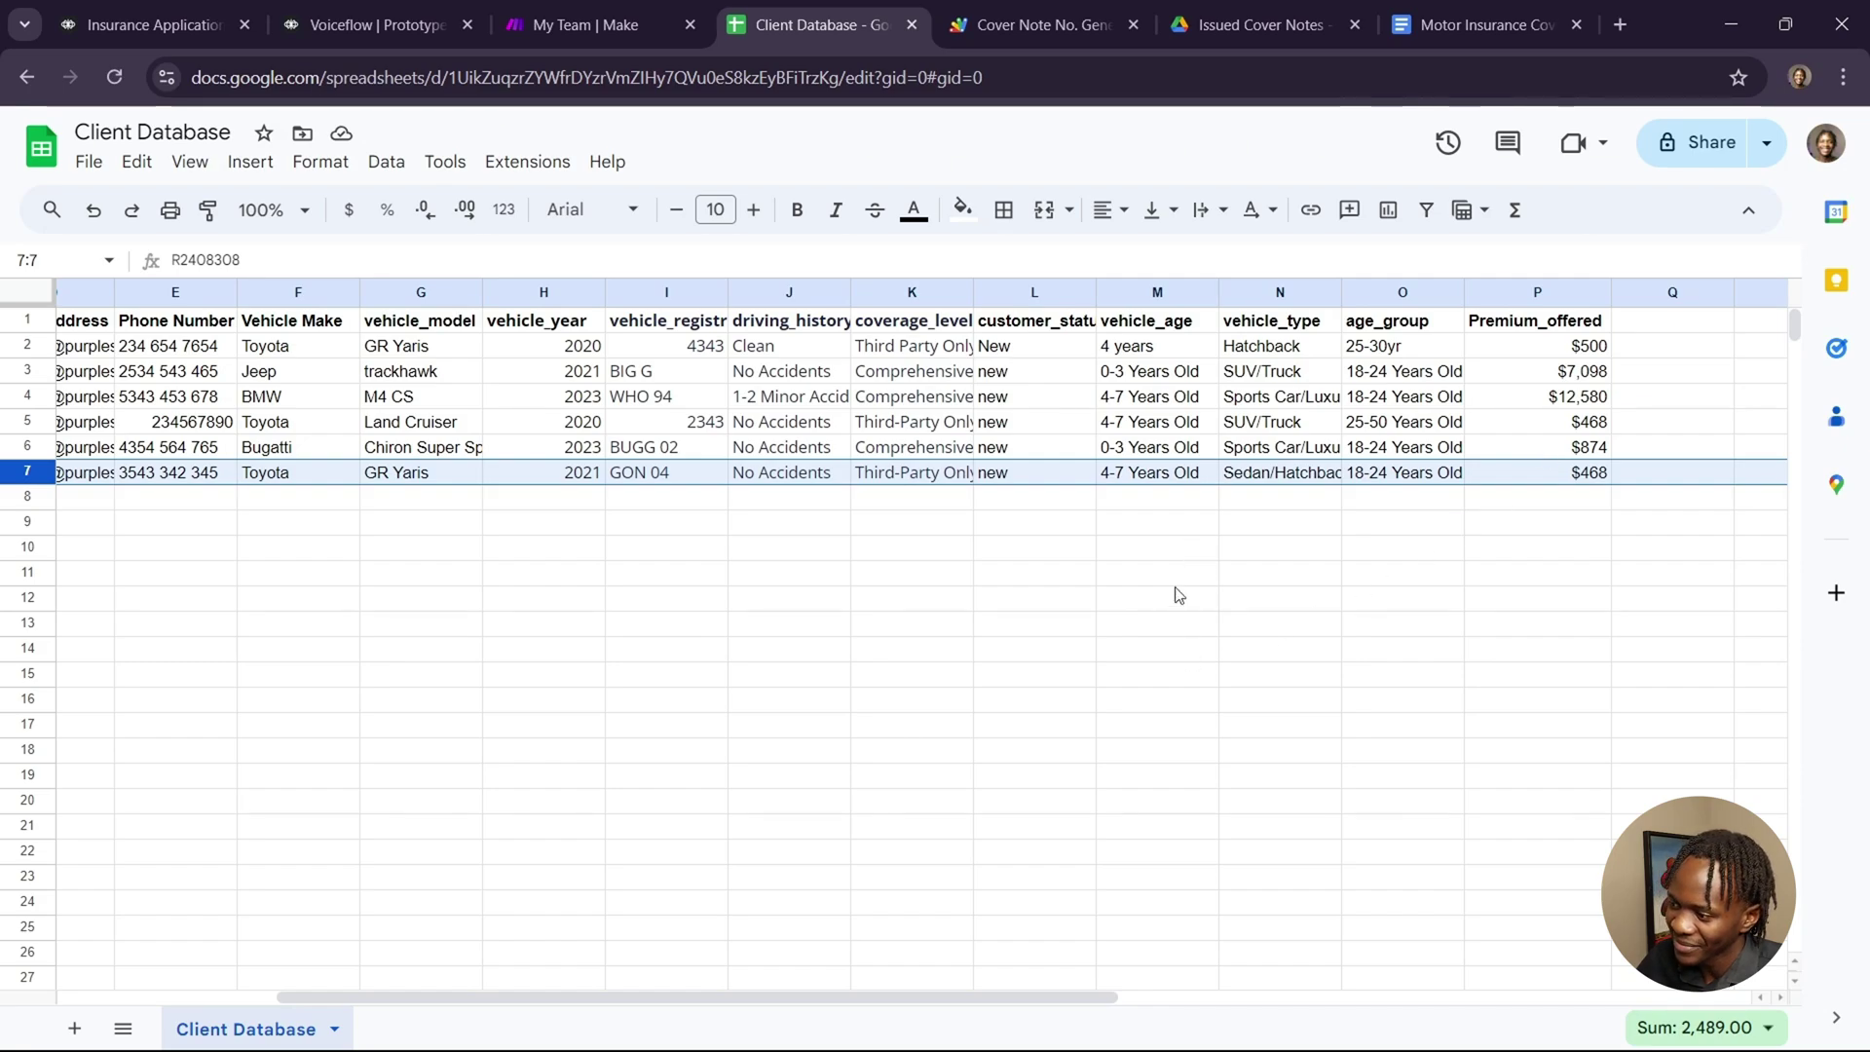
pyautogui.hscroll(-4, 1127, 648)
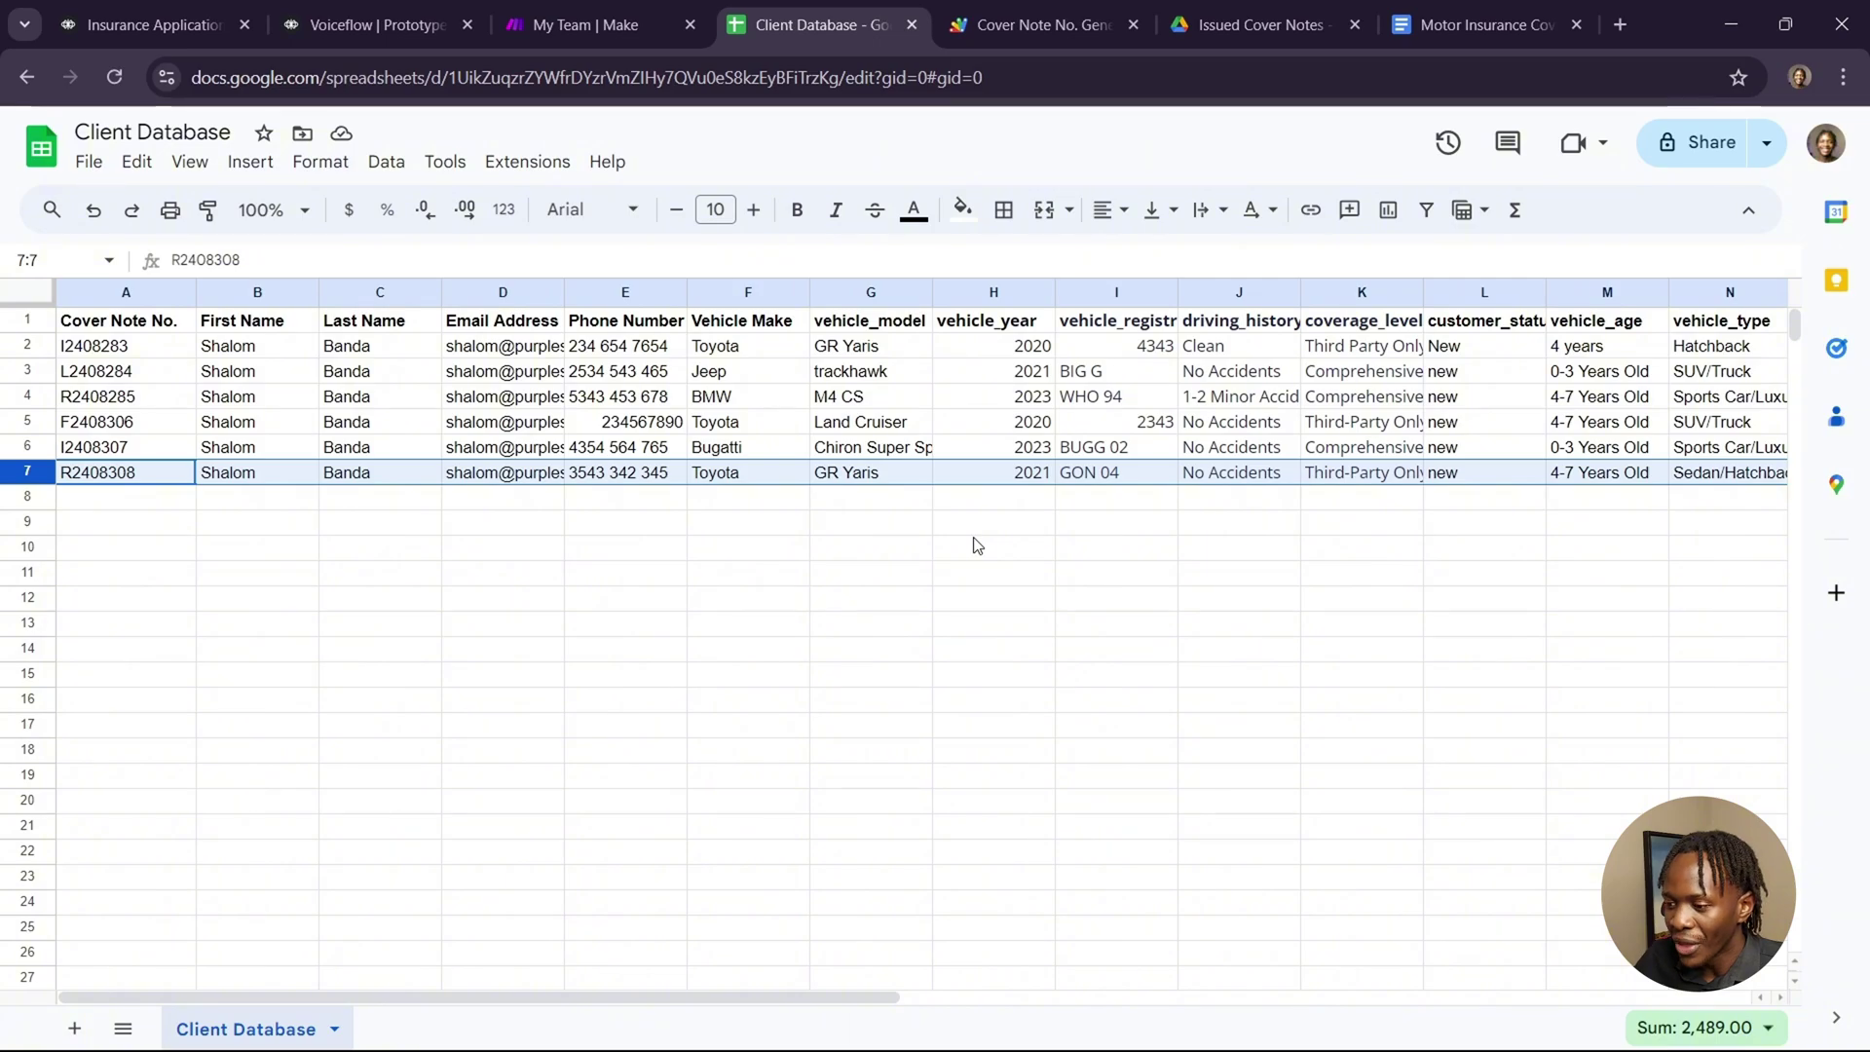
pyautogui.press('super+Tab')
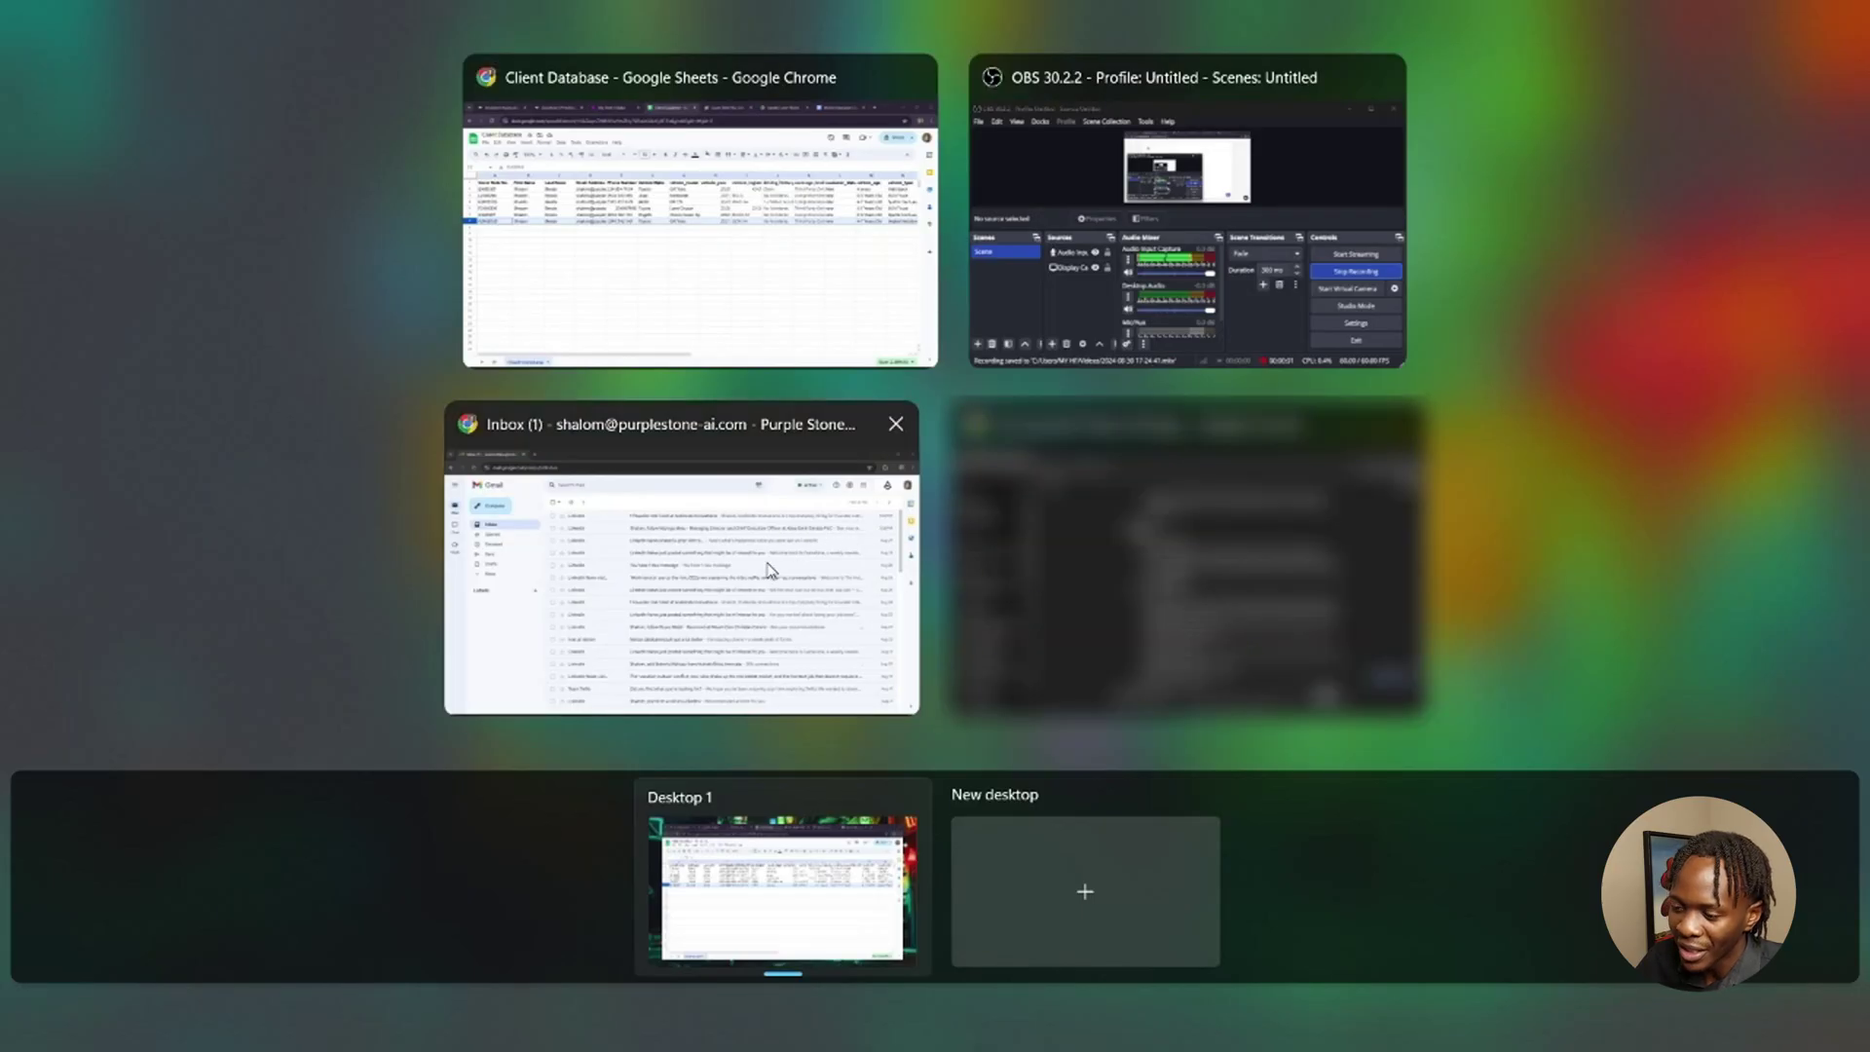
# Open the Your Cover Note email in Gmail and preview the Toyota GR Yaris cover note PDF.
pyautogui.click(776, 555)
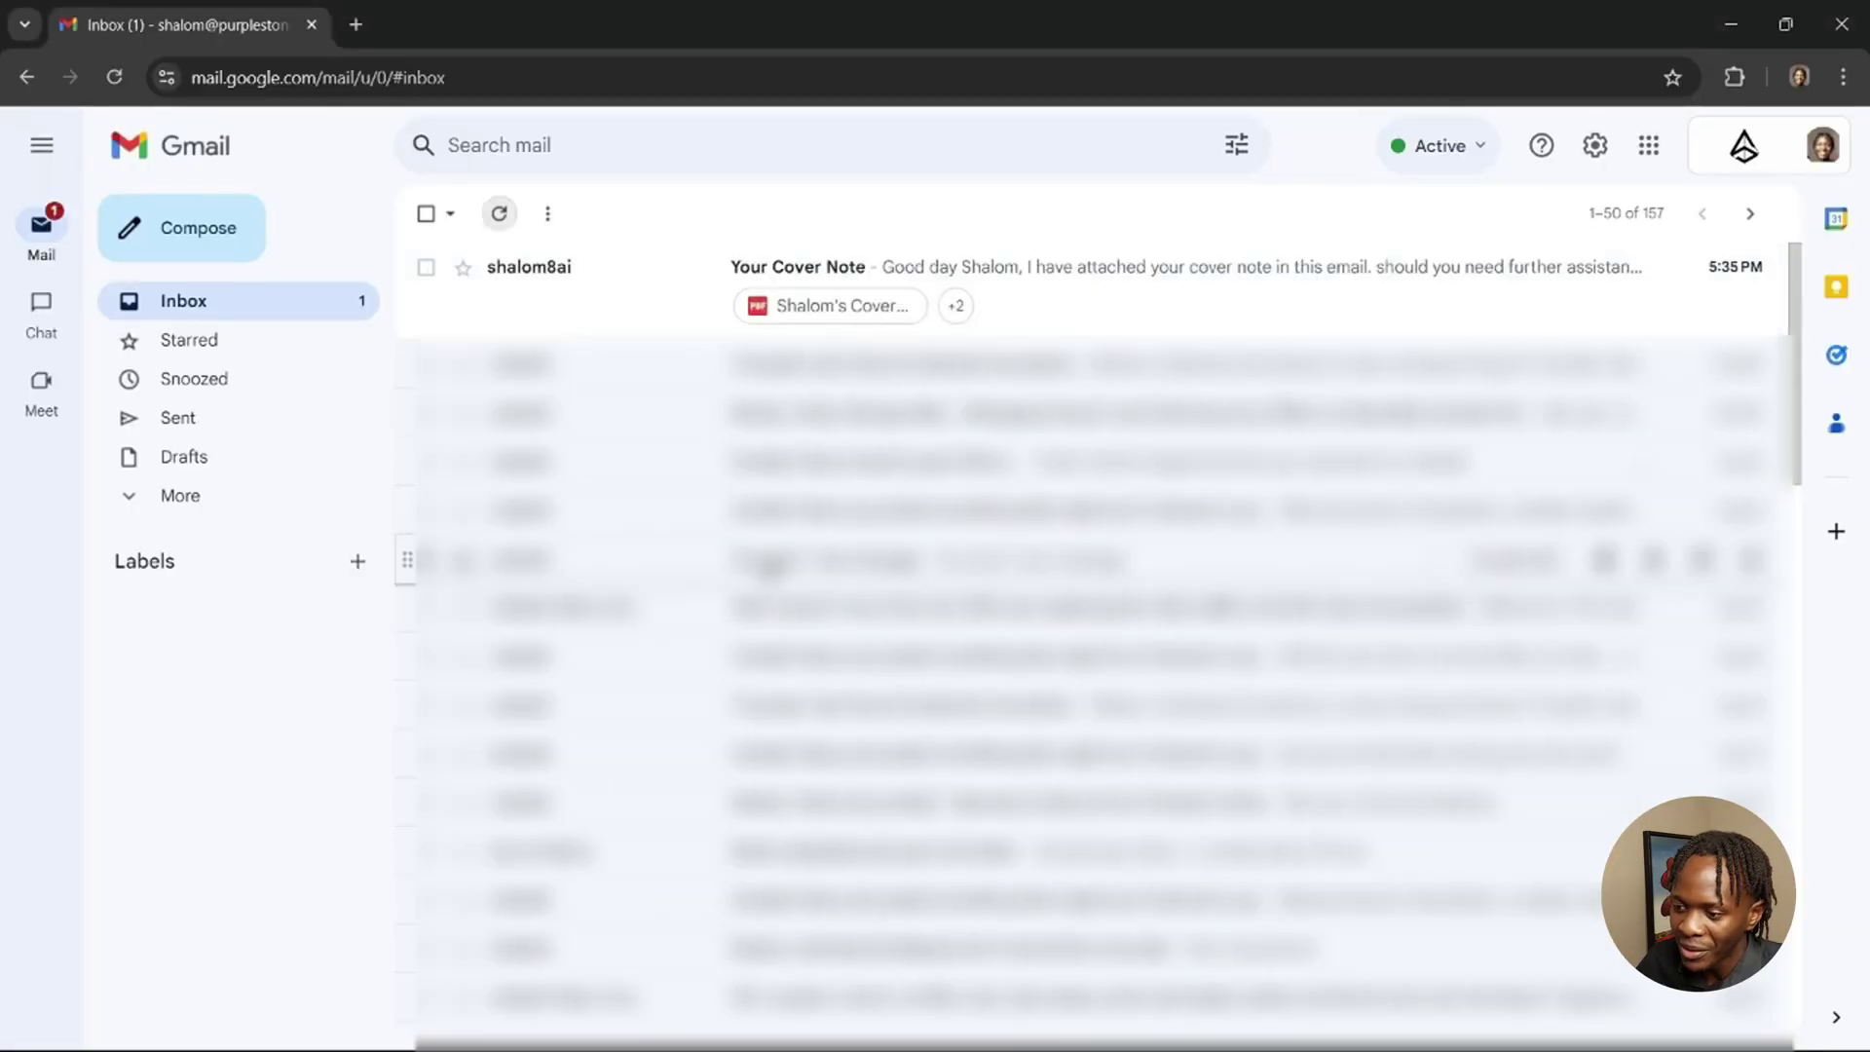
pyautogui.click(1125, 281)
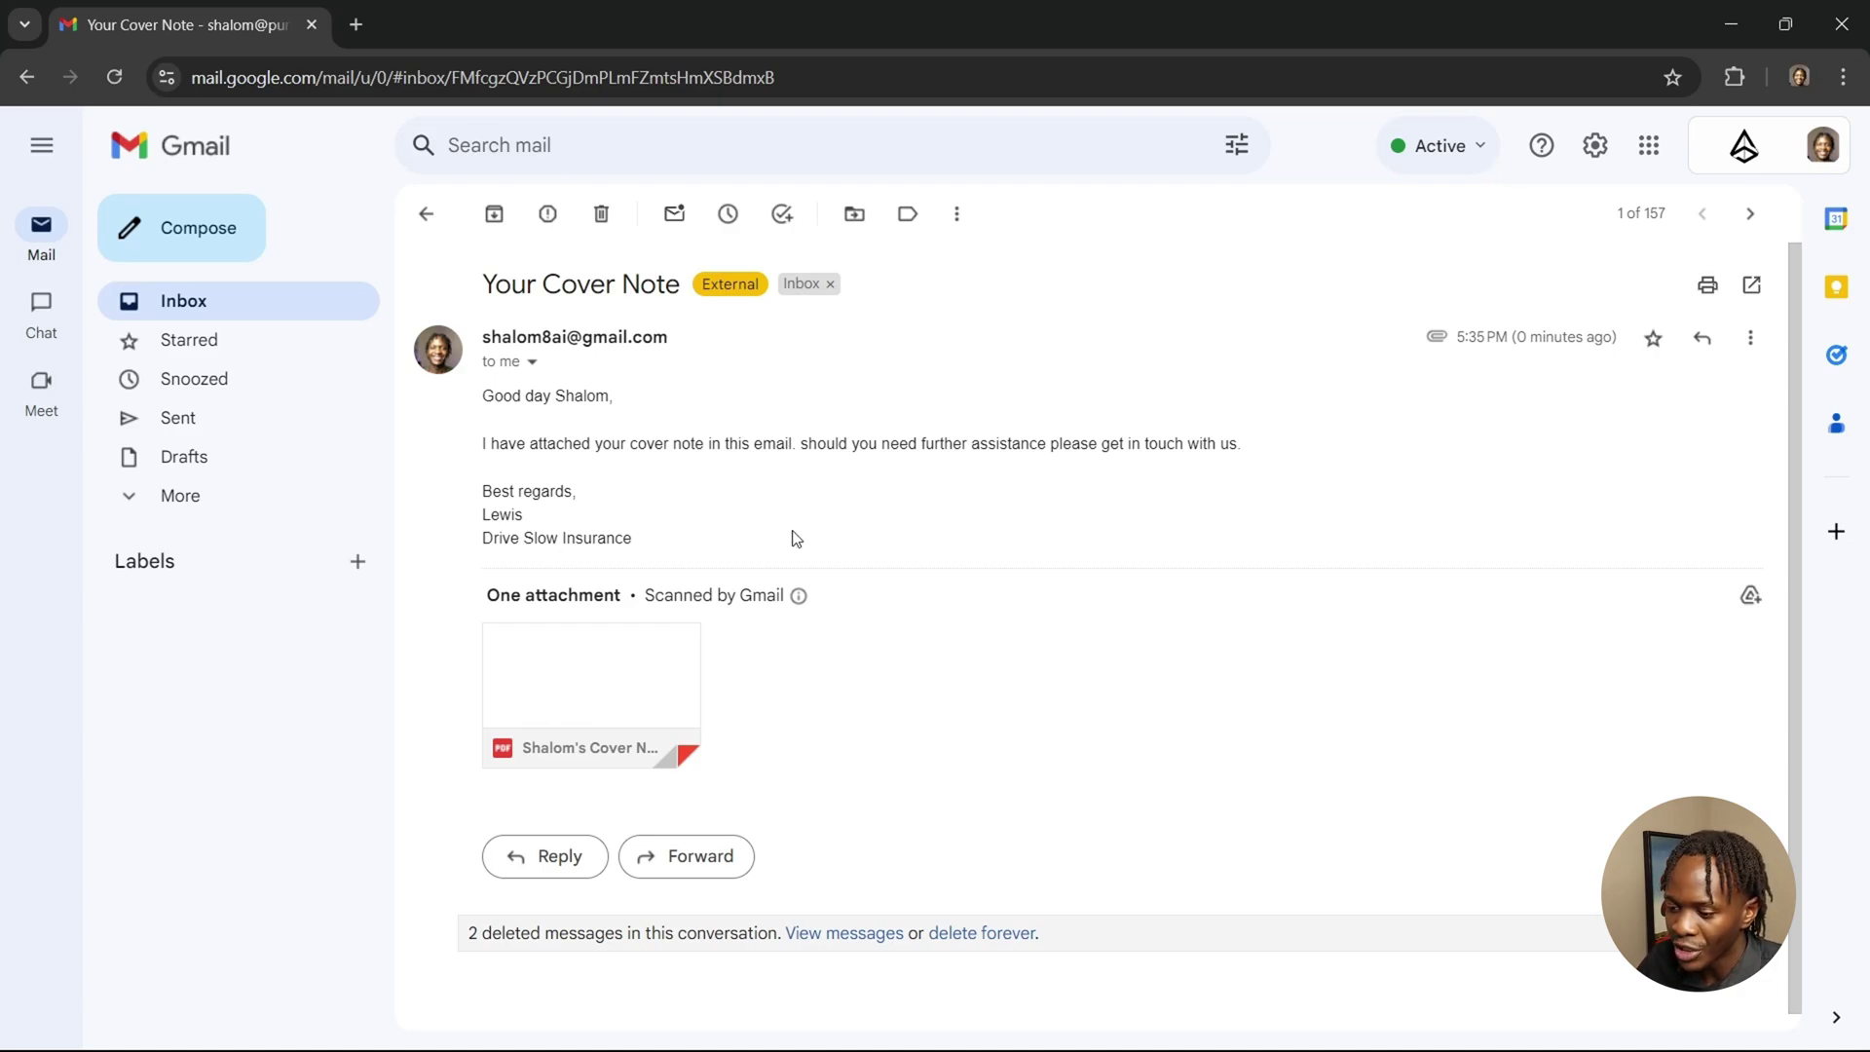
pyautogui.click(656, 669)
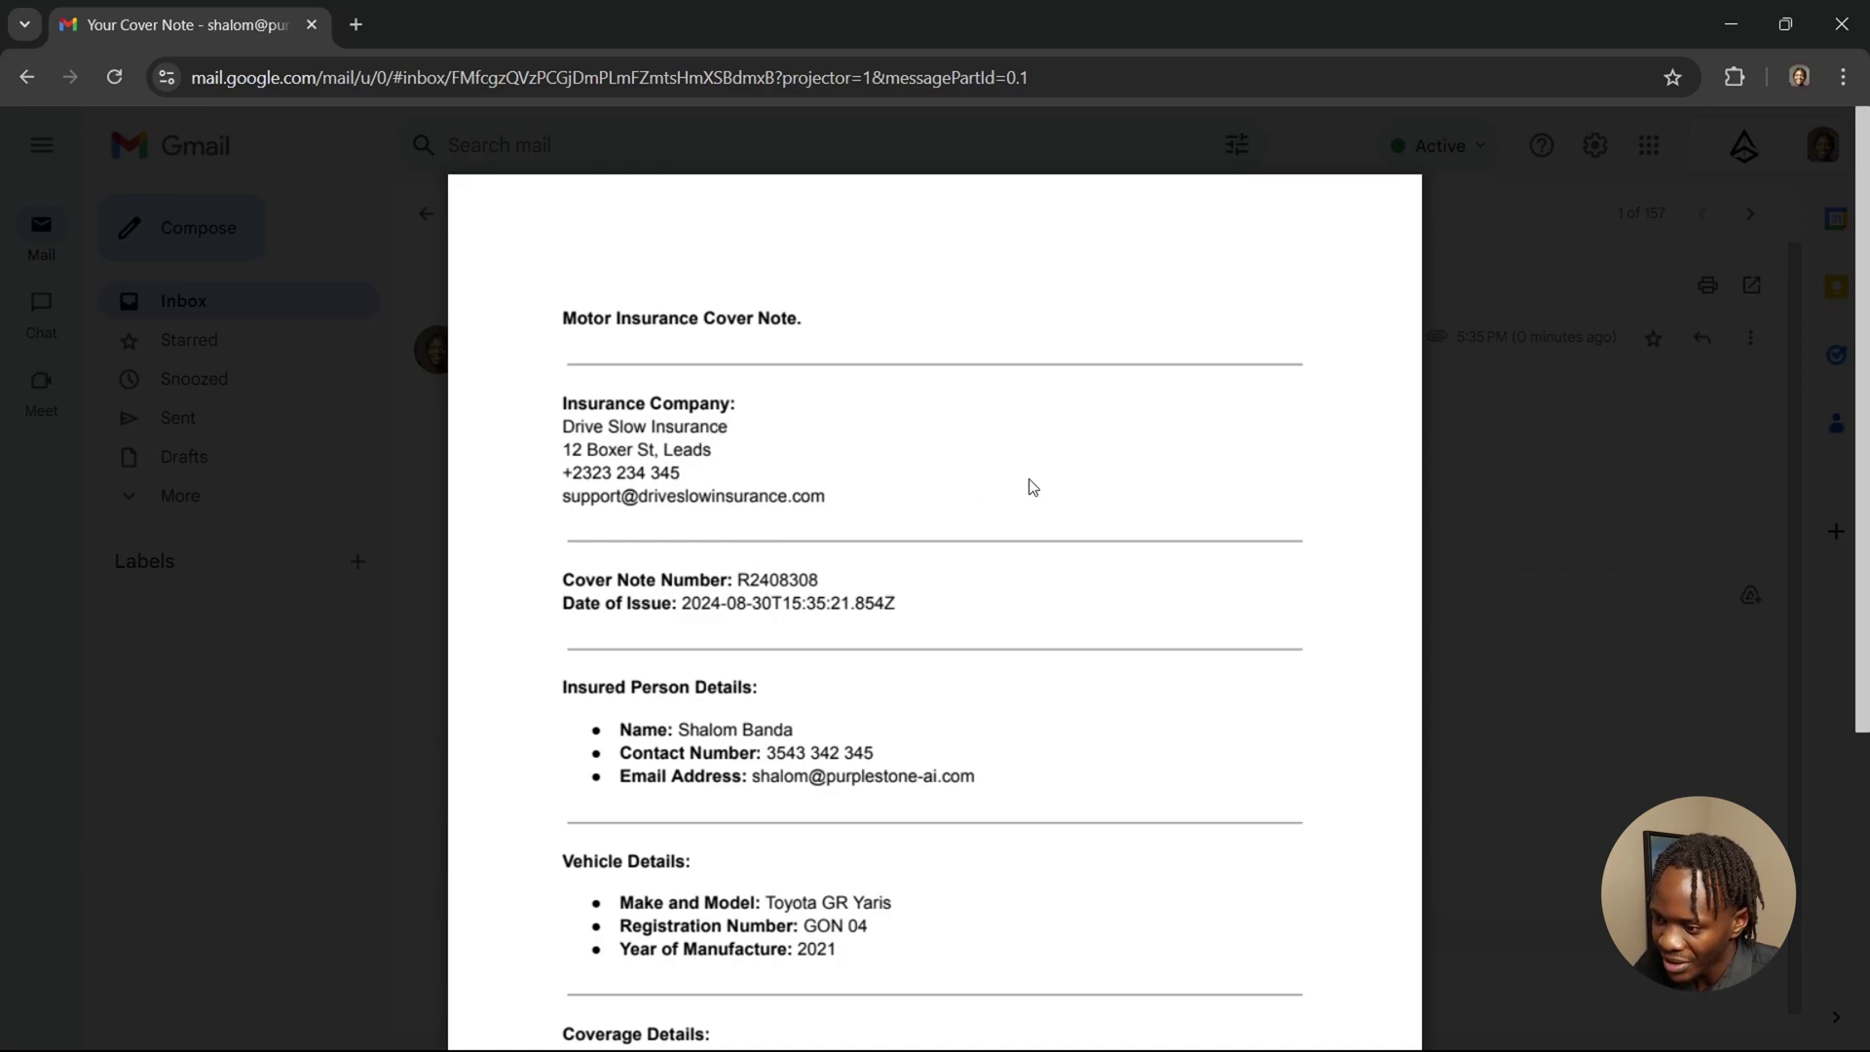
pyautogui.scroll(-1, 1033, 487)
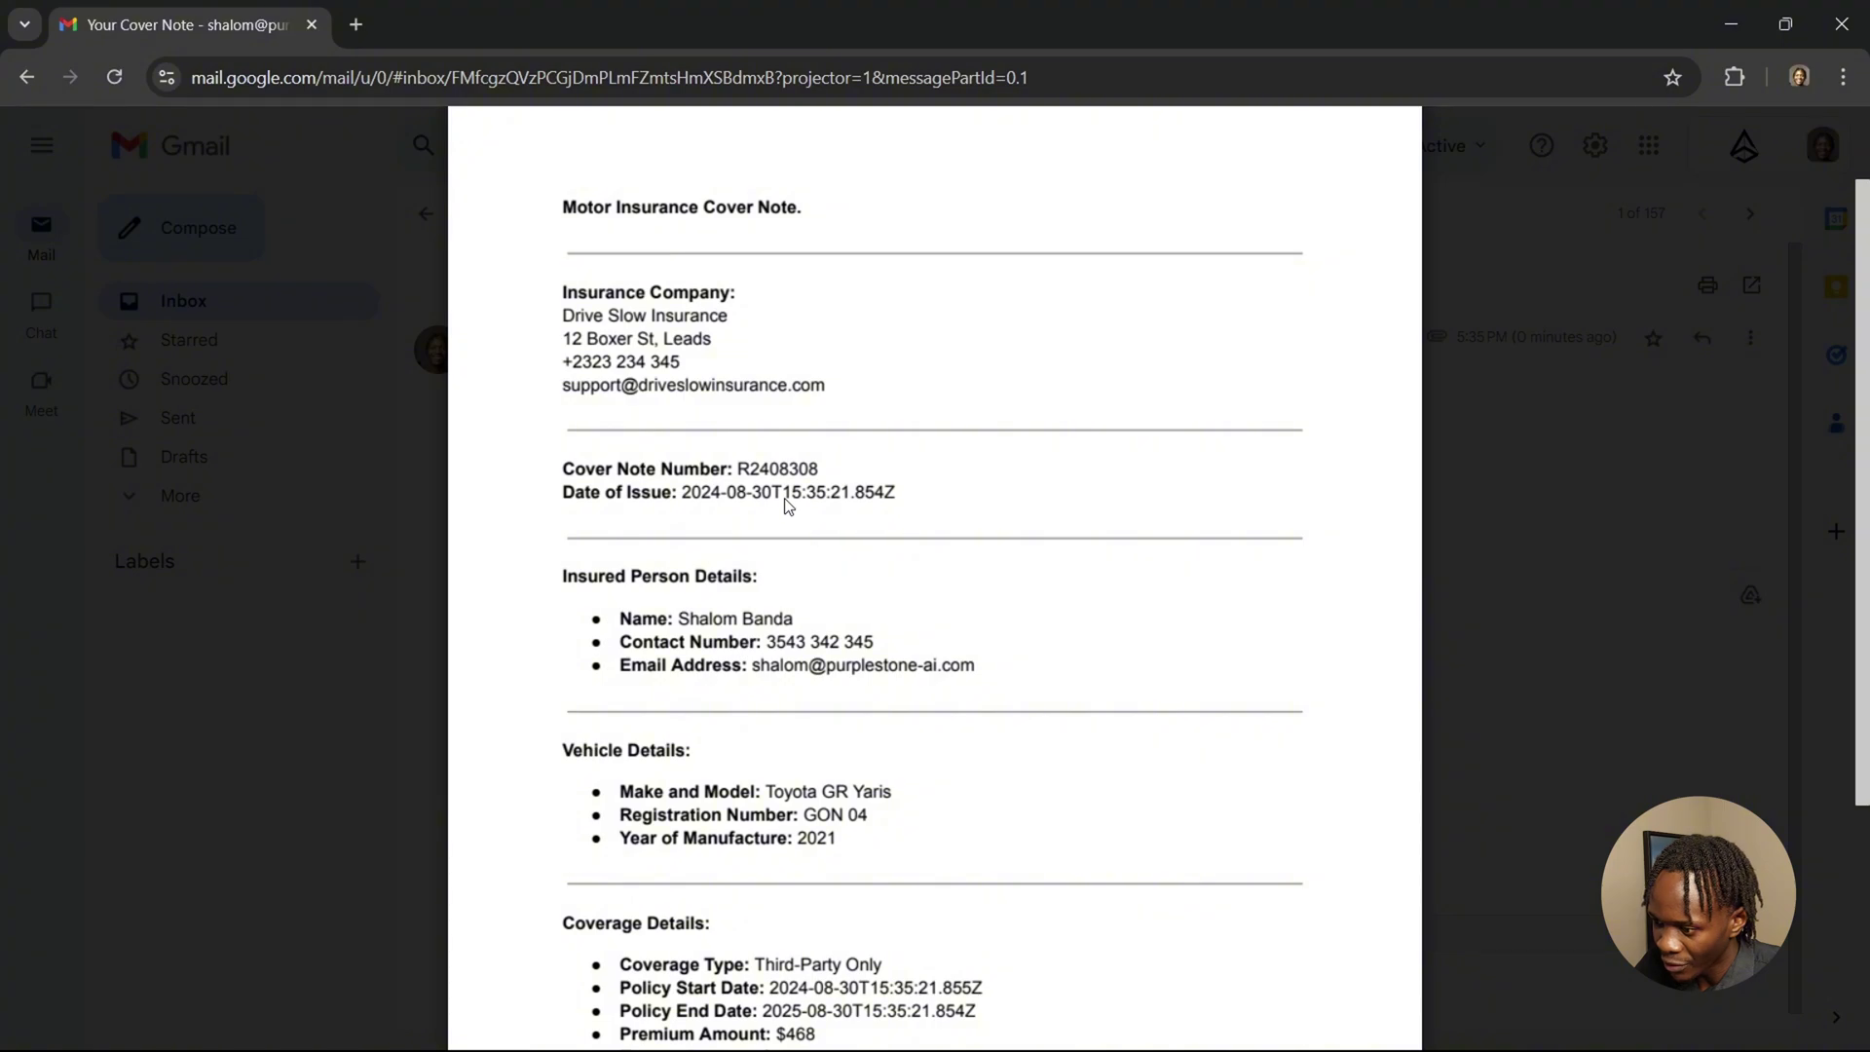
pyautogui.scroll(-1, 989, 534)
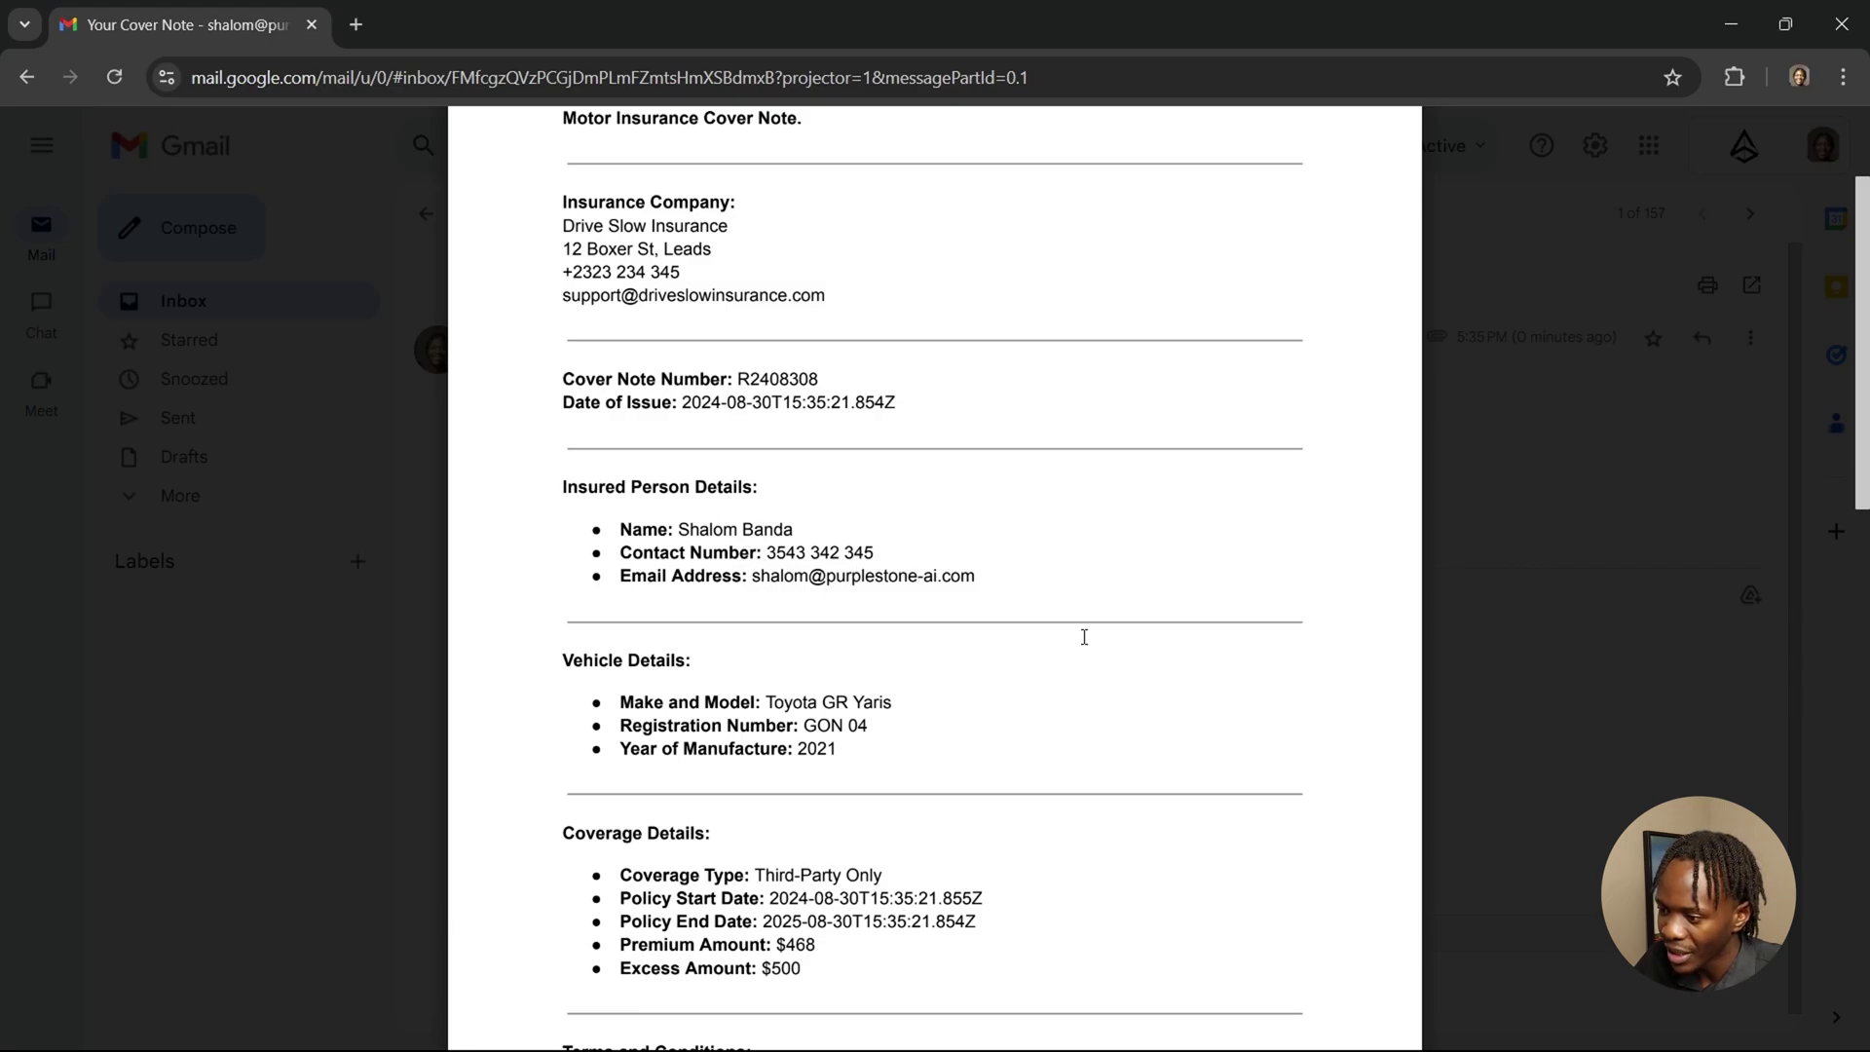
pyautogui.scroll(-2, 1091, 639)
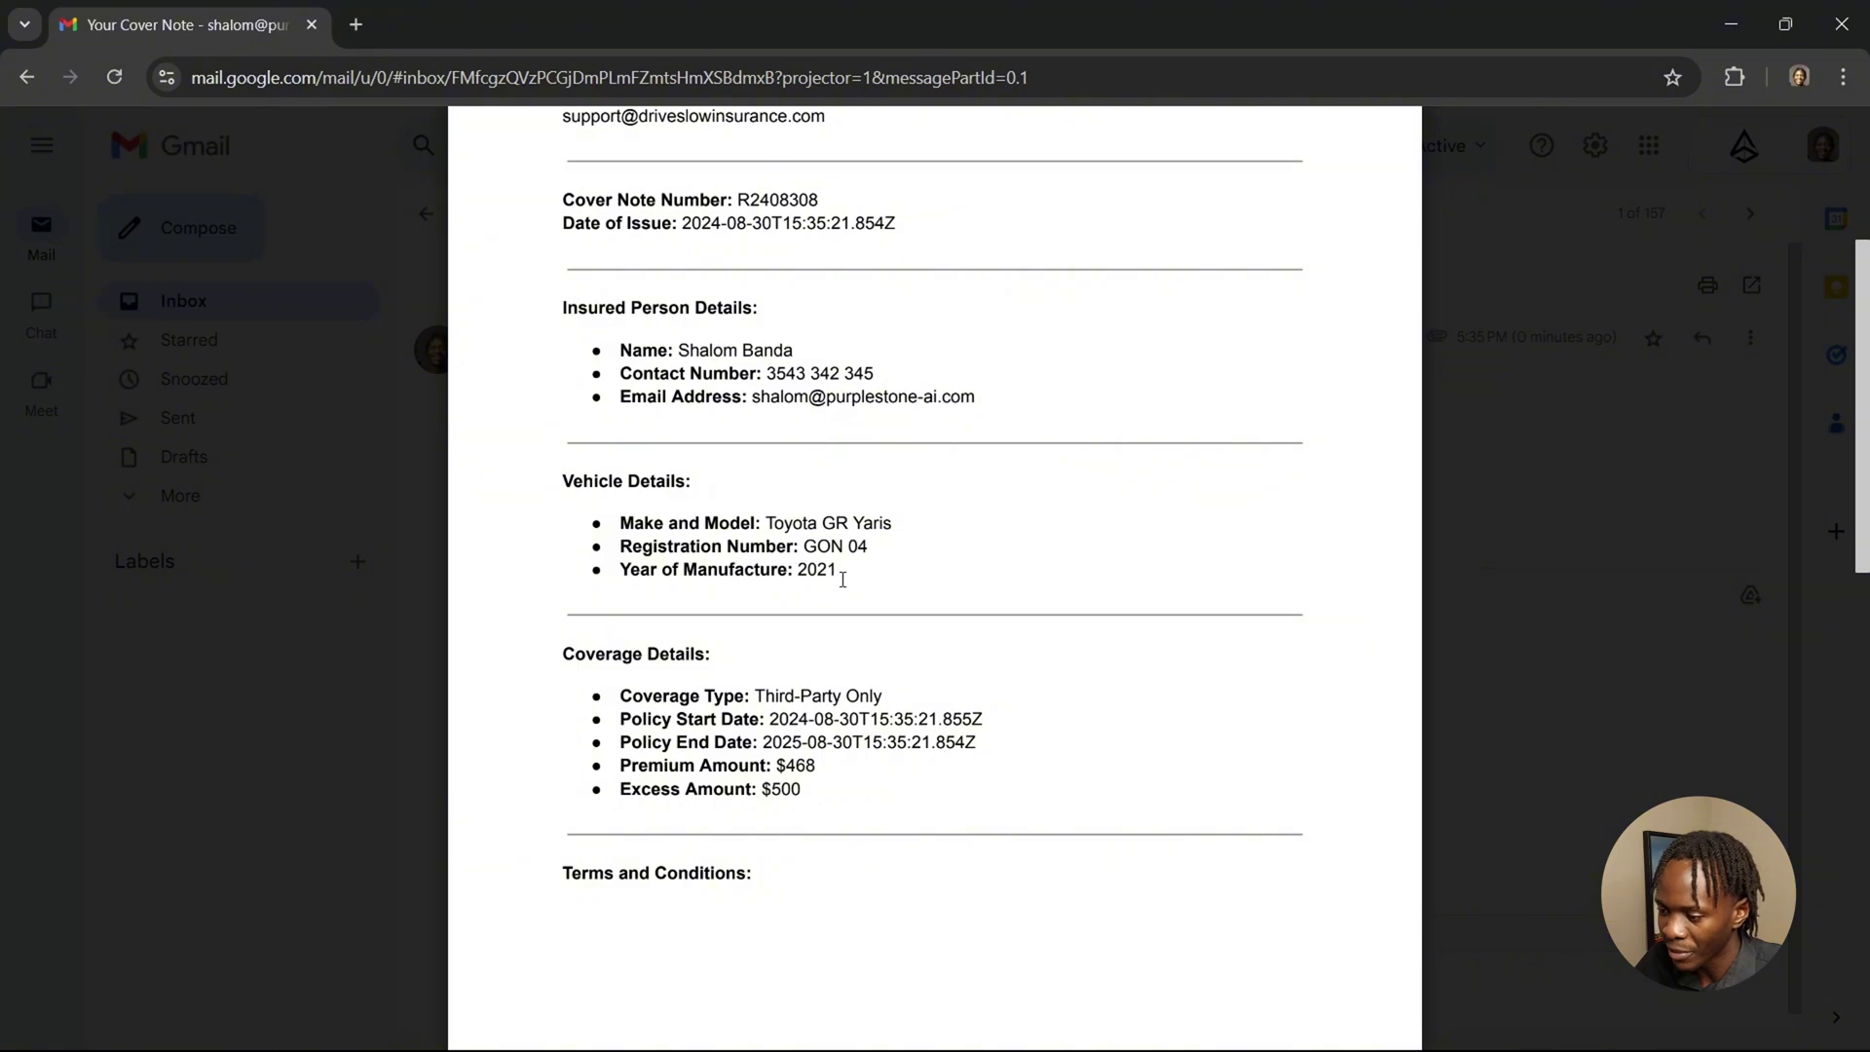
pyautogui.scroll(-2, 950, 566)
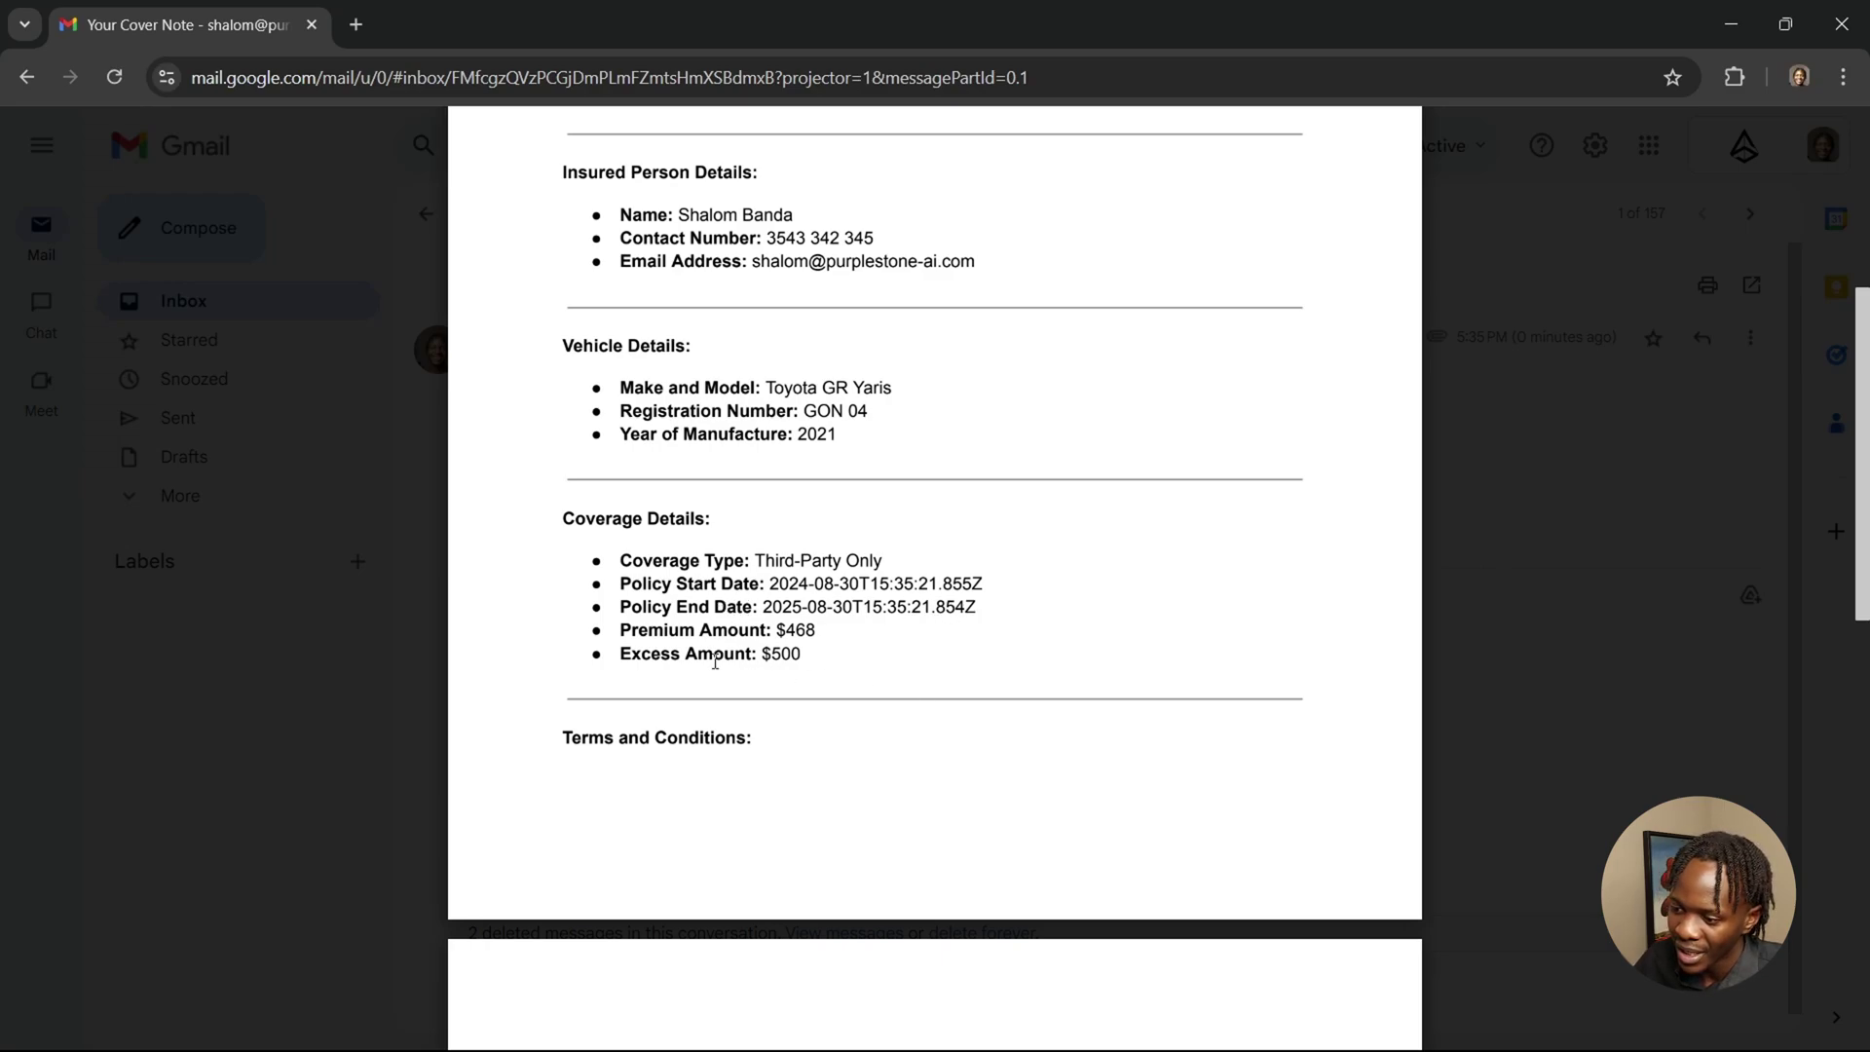
pyautogui.scroll(-6, 929, 646)
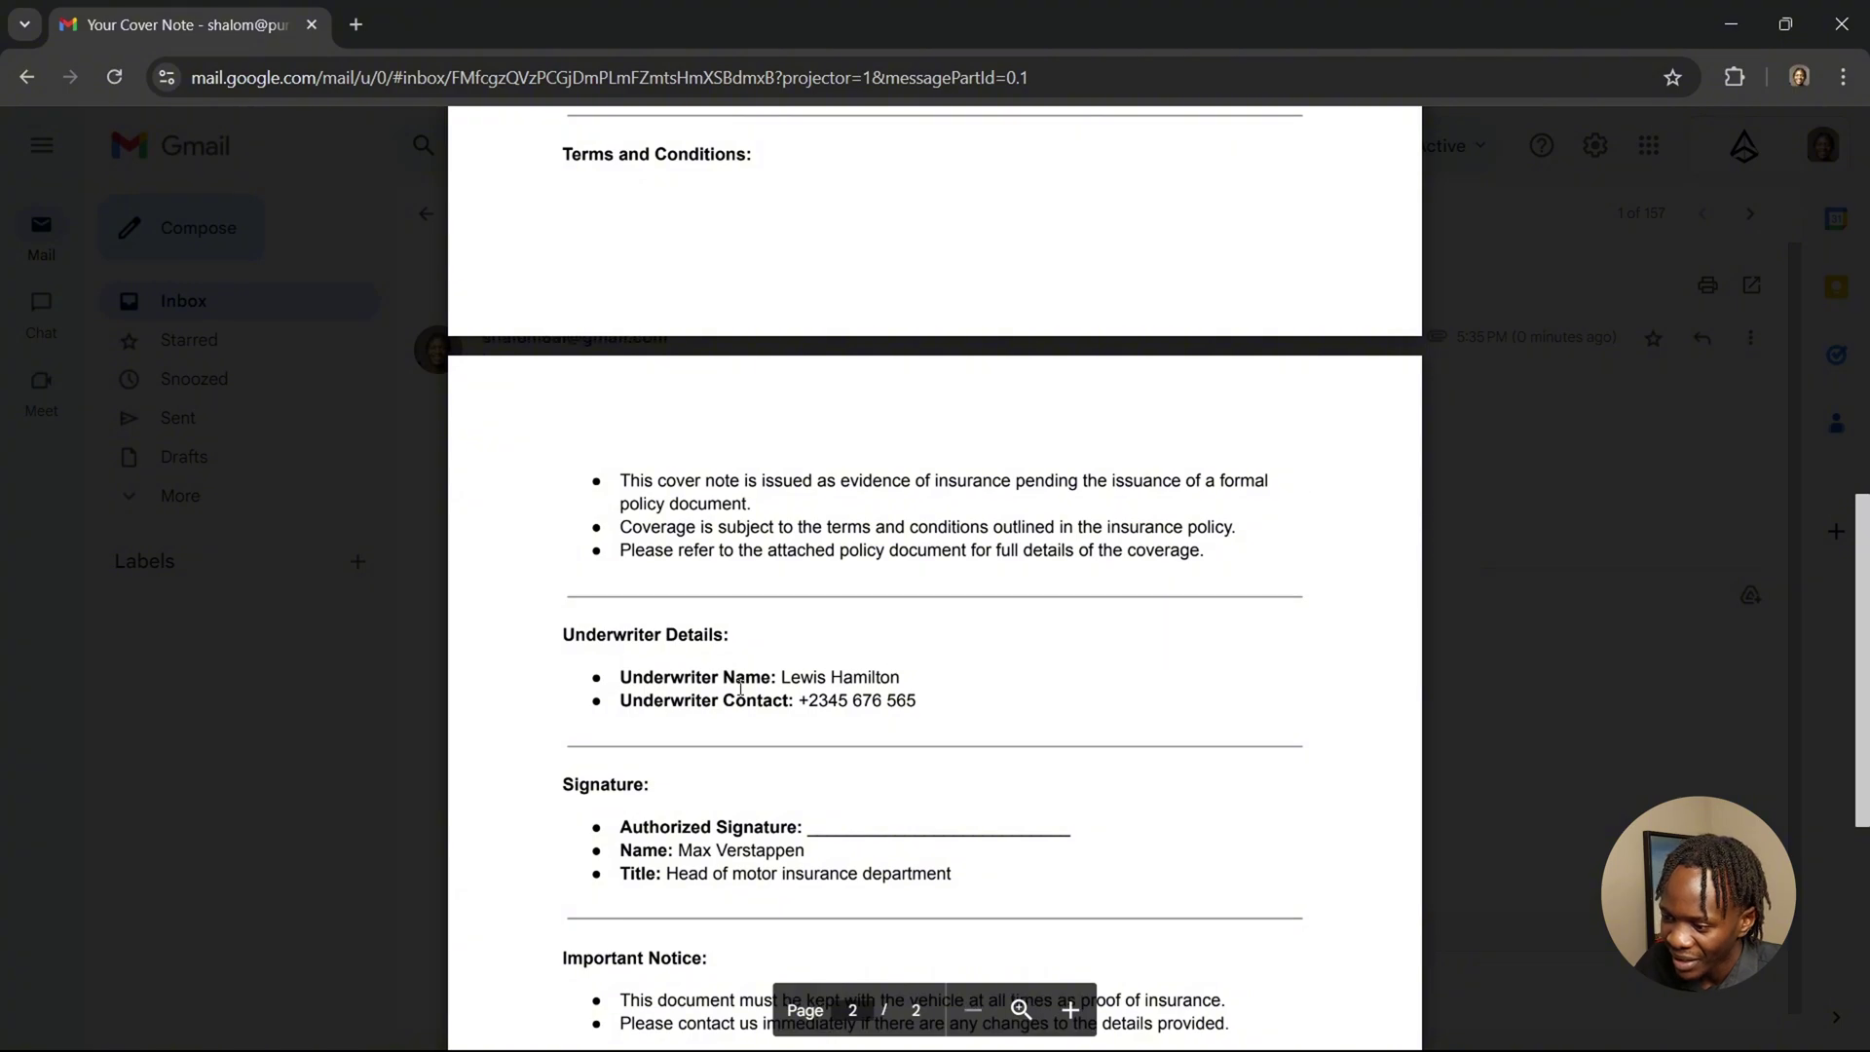
pyautogui.scroll(-3, 992, 652)
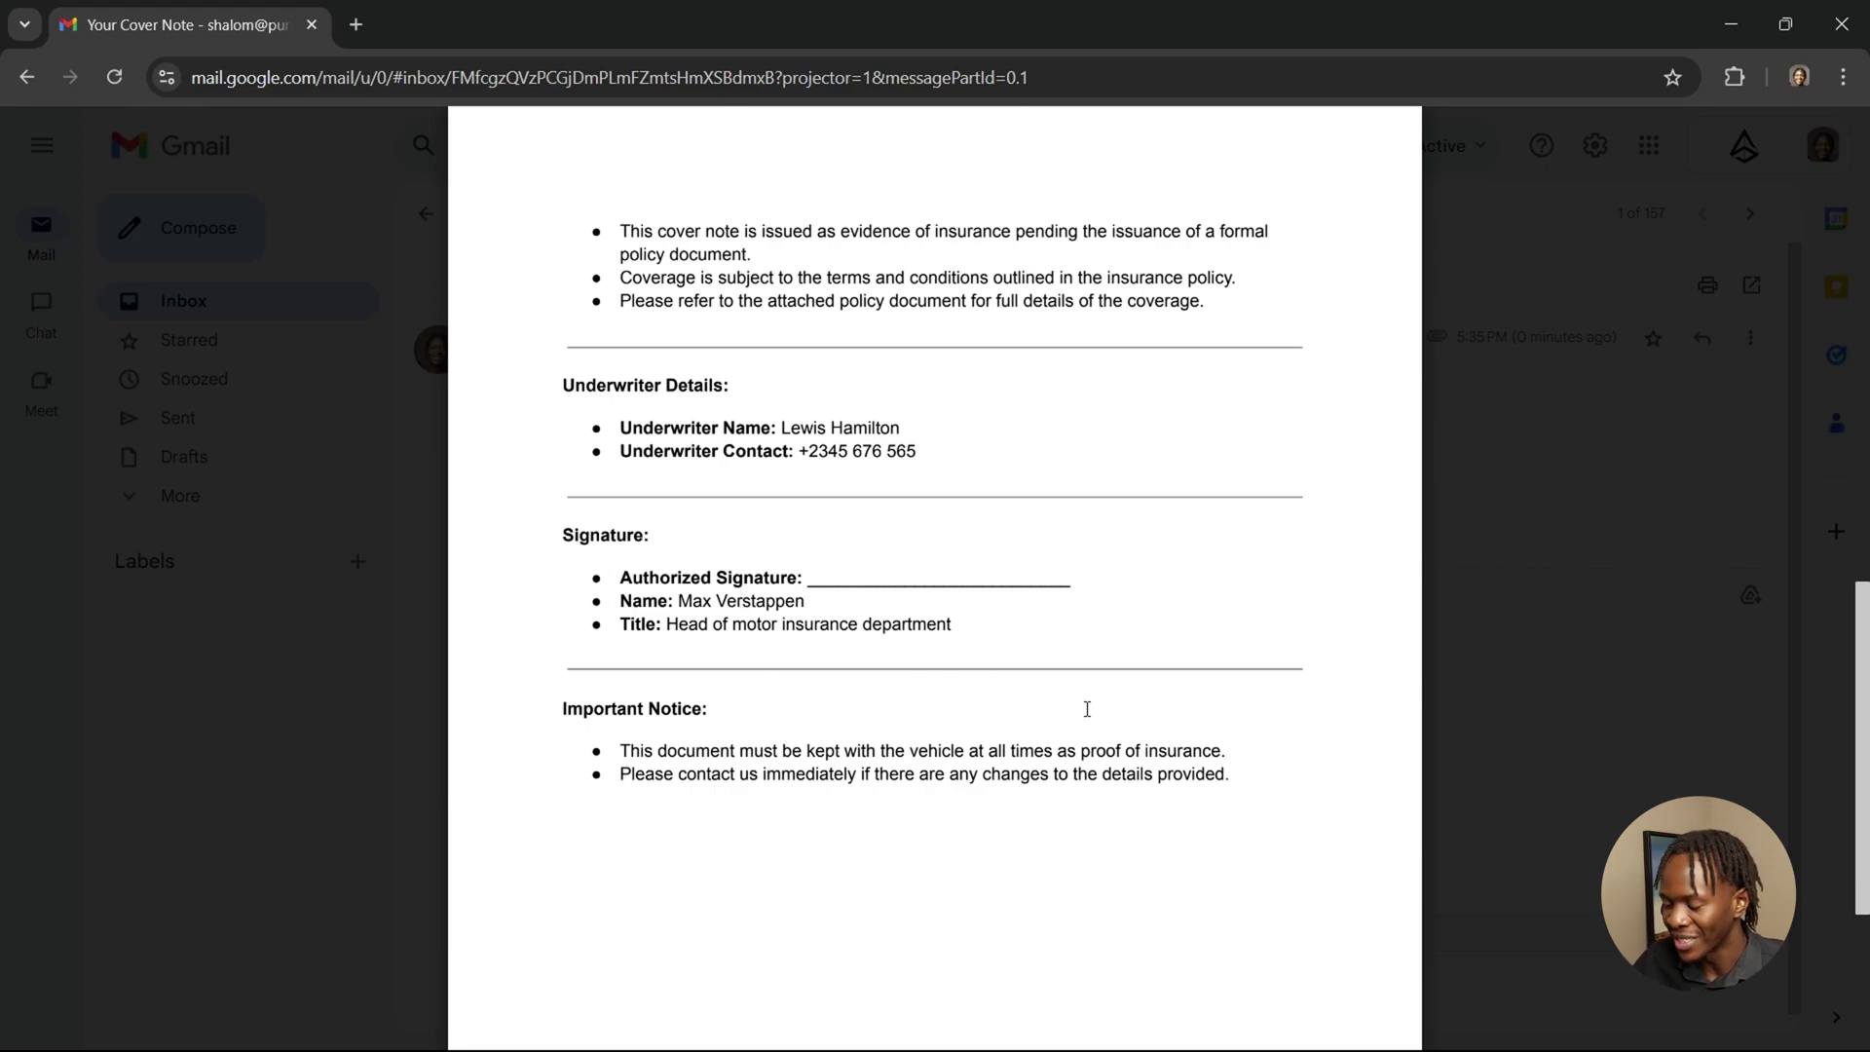
pyautogui.scroll(15, 1087, 709)
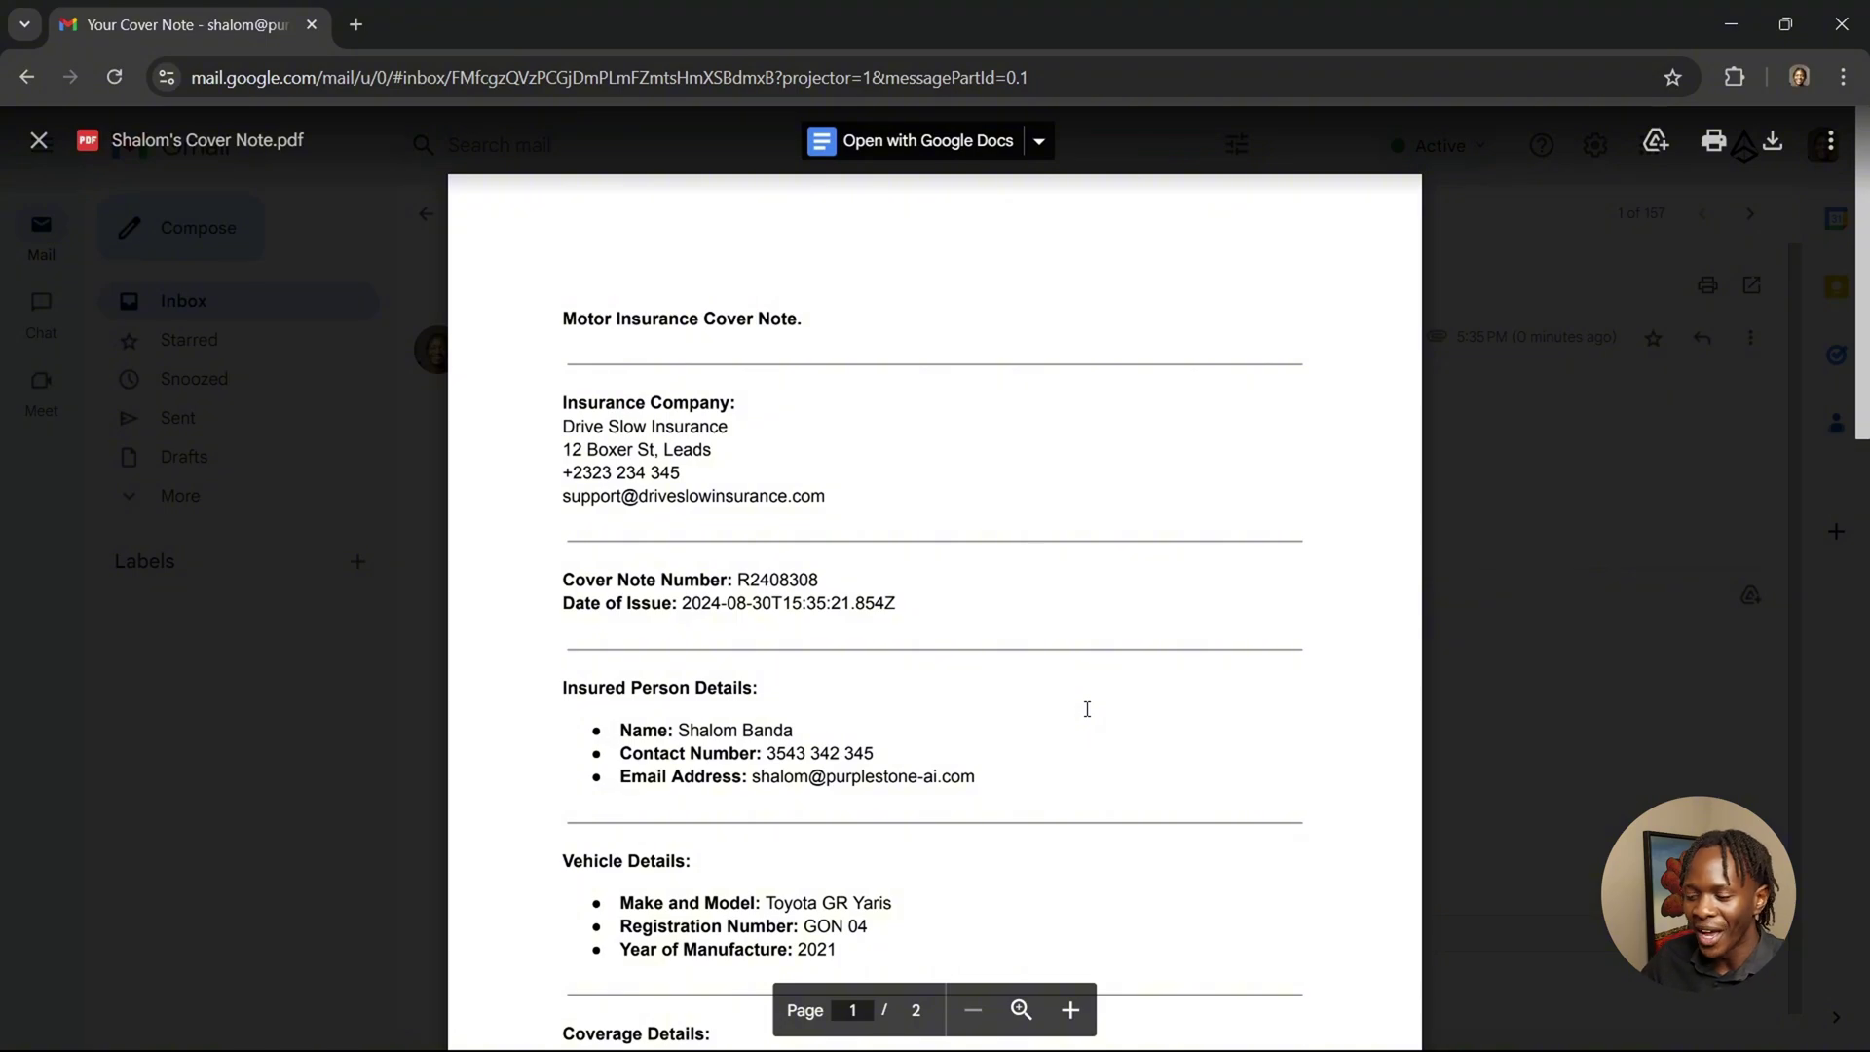